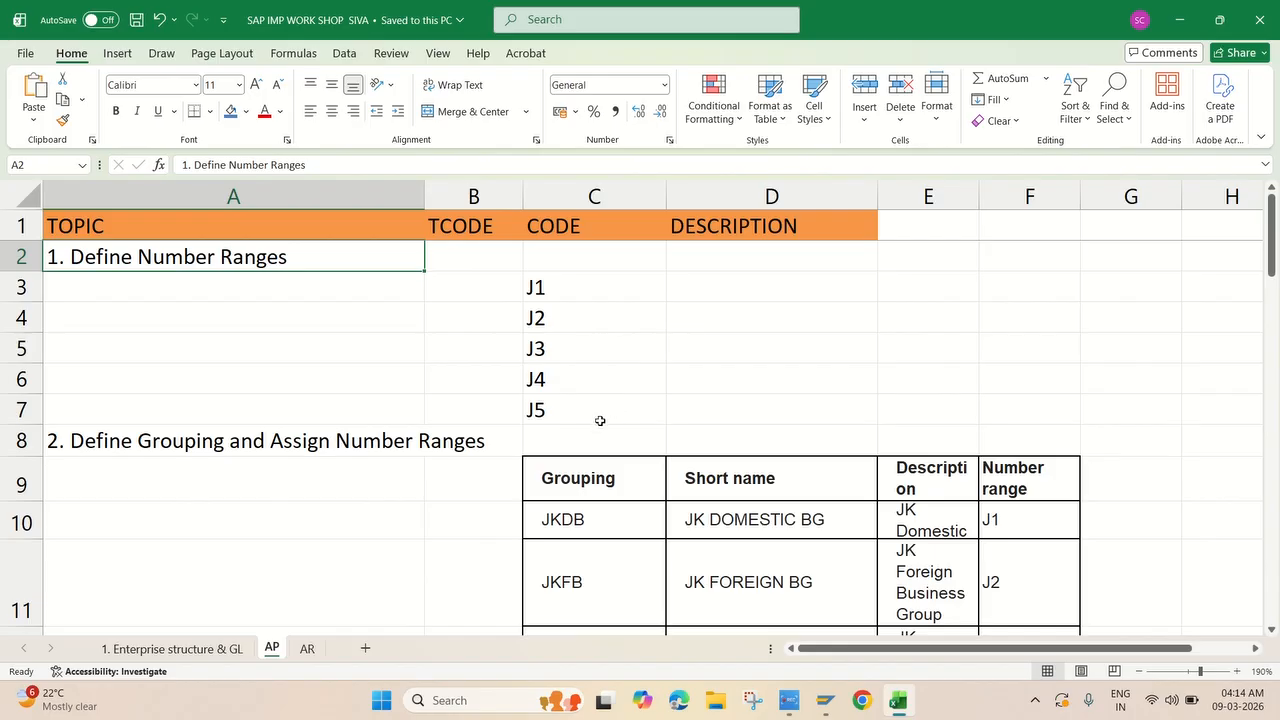
# Switch from the Excel number range plan to the SAP Easy Access window.
pyautogui.moveTo(831, 712)
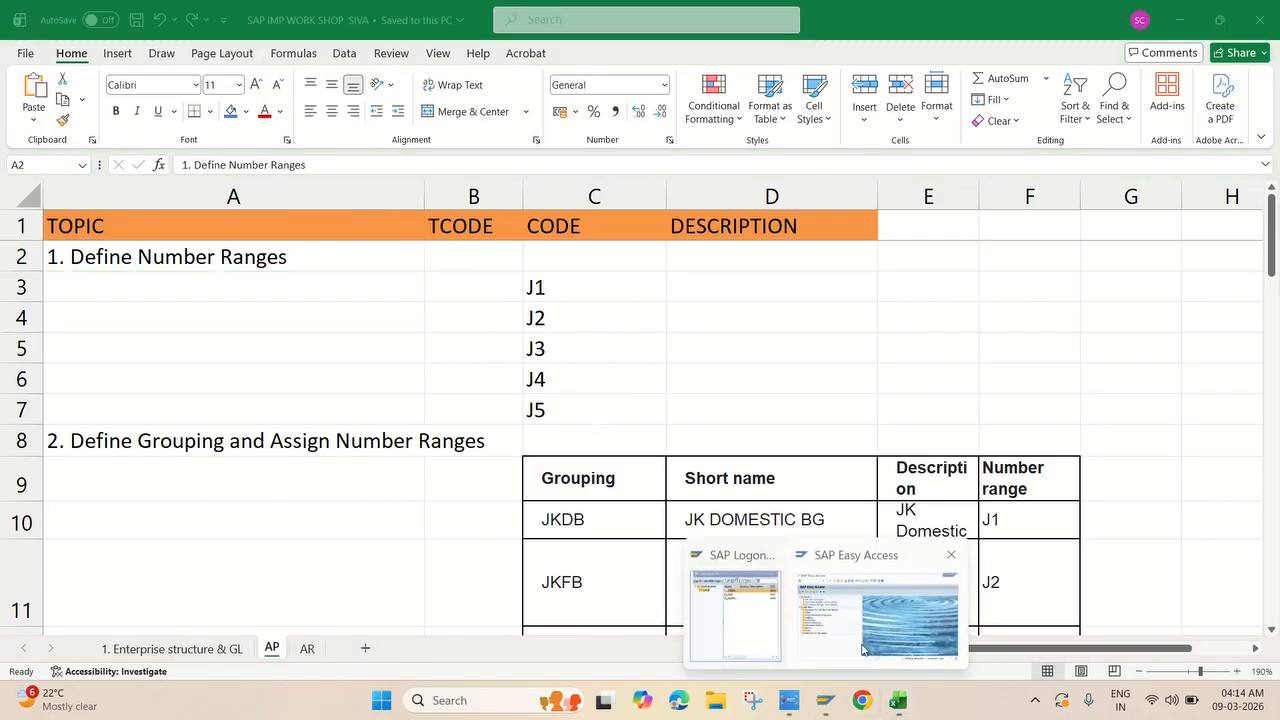
pyautogui.click(900, 610)
# Run transaction SPRO and open the SAP Reference IMG.
pyautogui.write('SPRO')
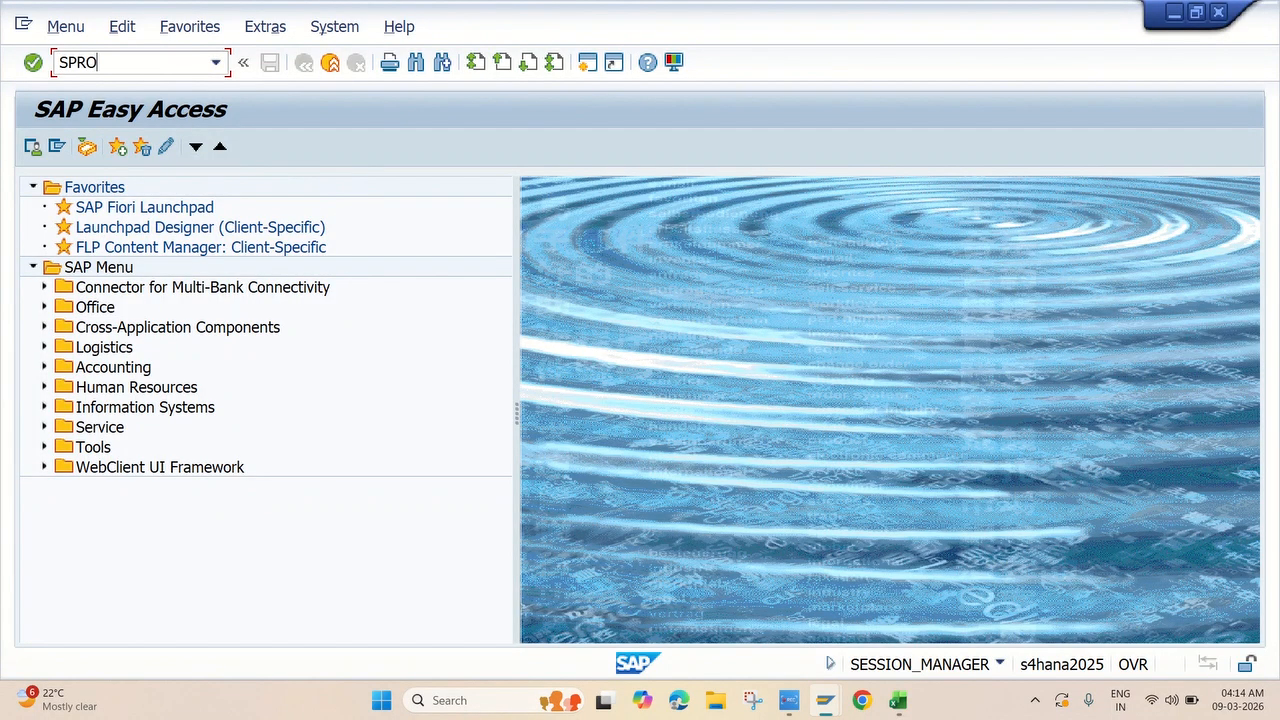
pyautogui.press('Return')
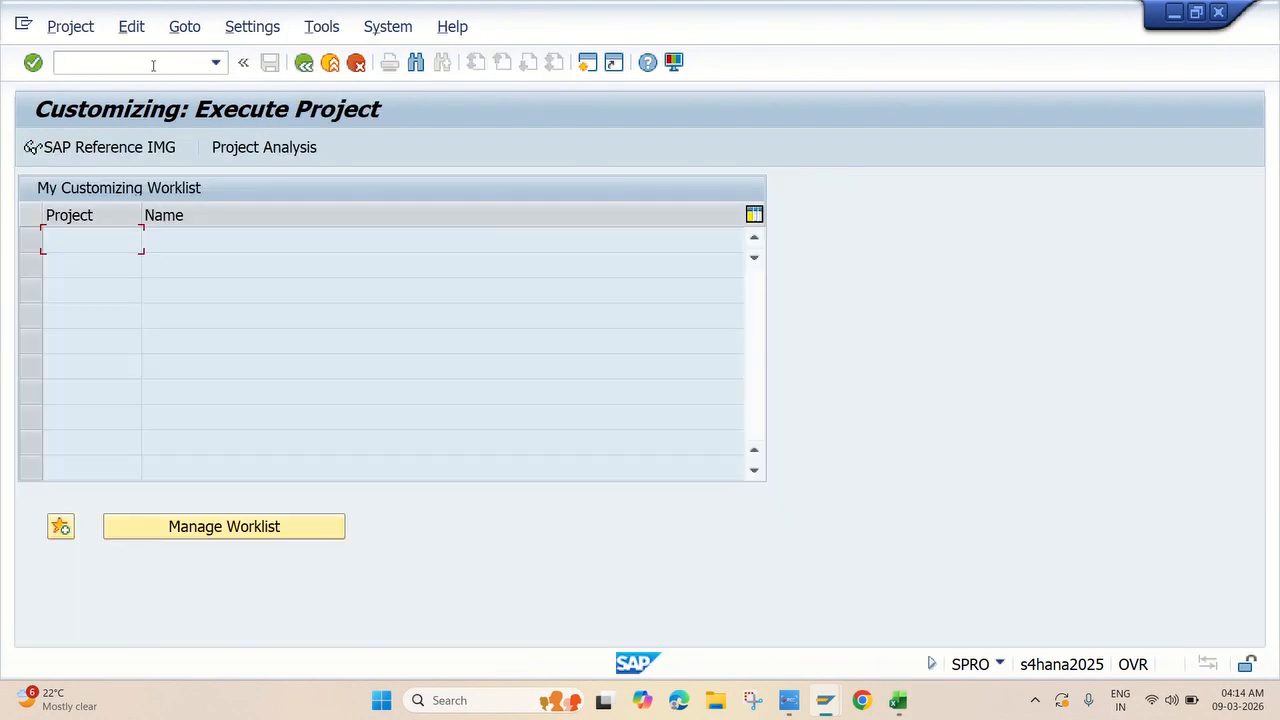
pyautogui.click(113, 147)
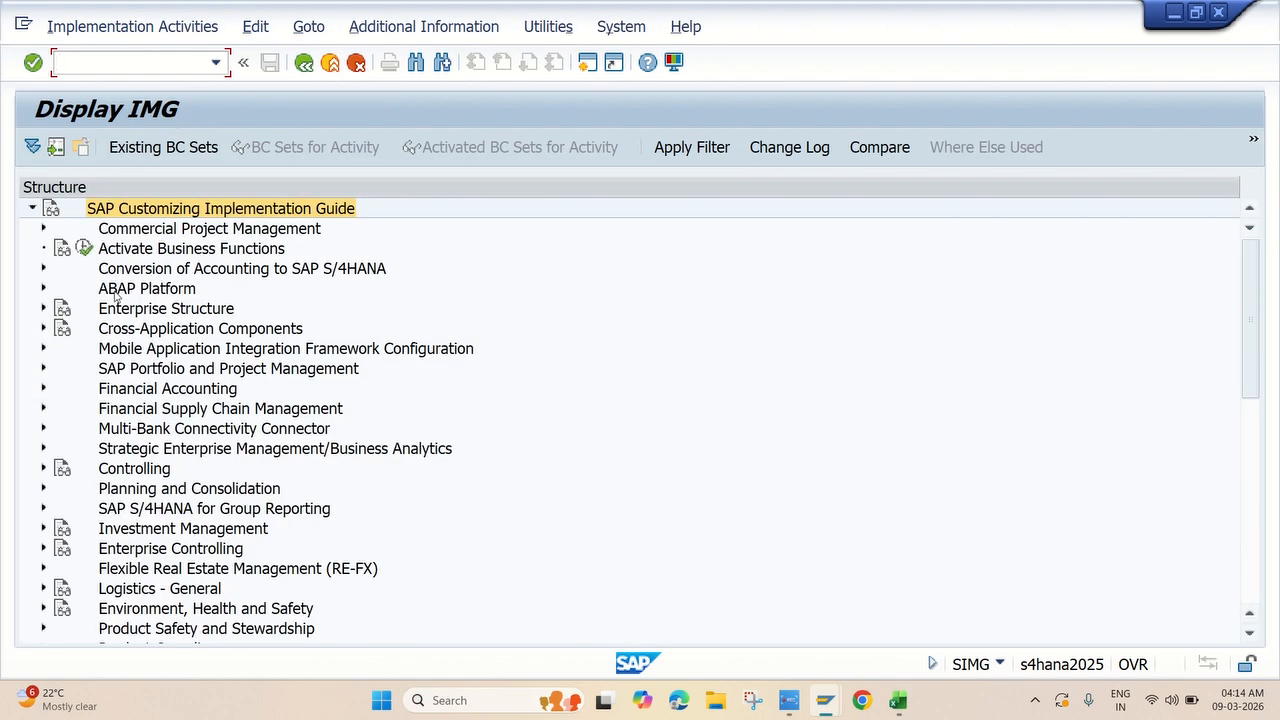
# Under Cross-Application Components > SAP Business Partner > Basic Settings, run Define Number Ranges.
pyautogui.click(43, 330)
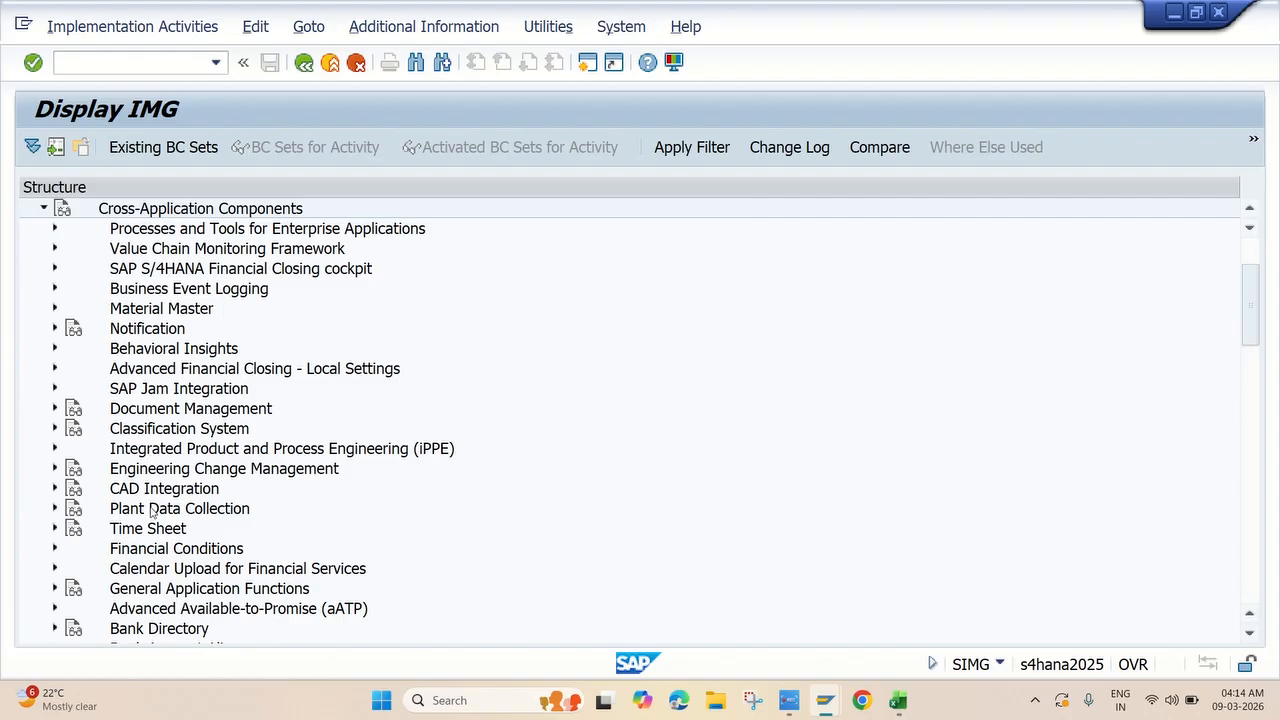
pyautogui.scroll(-1, 155, 548)
pyautogui.scroll(-1, 155, 545)
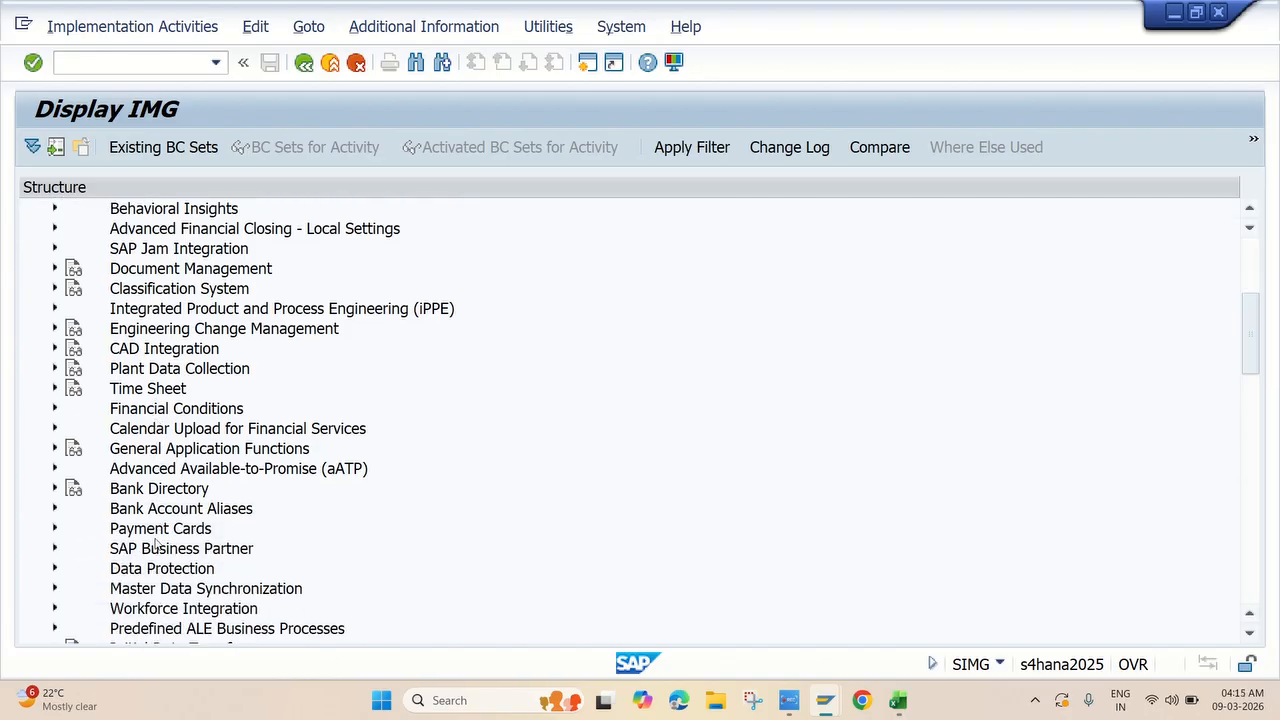
pyautogui.click(55, 548)
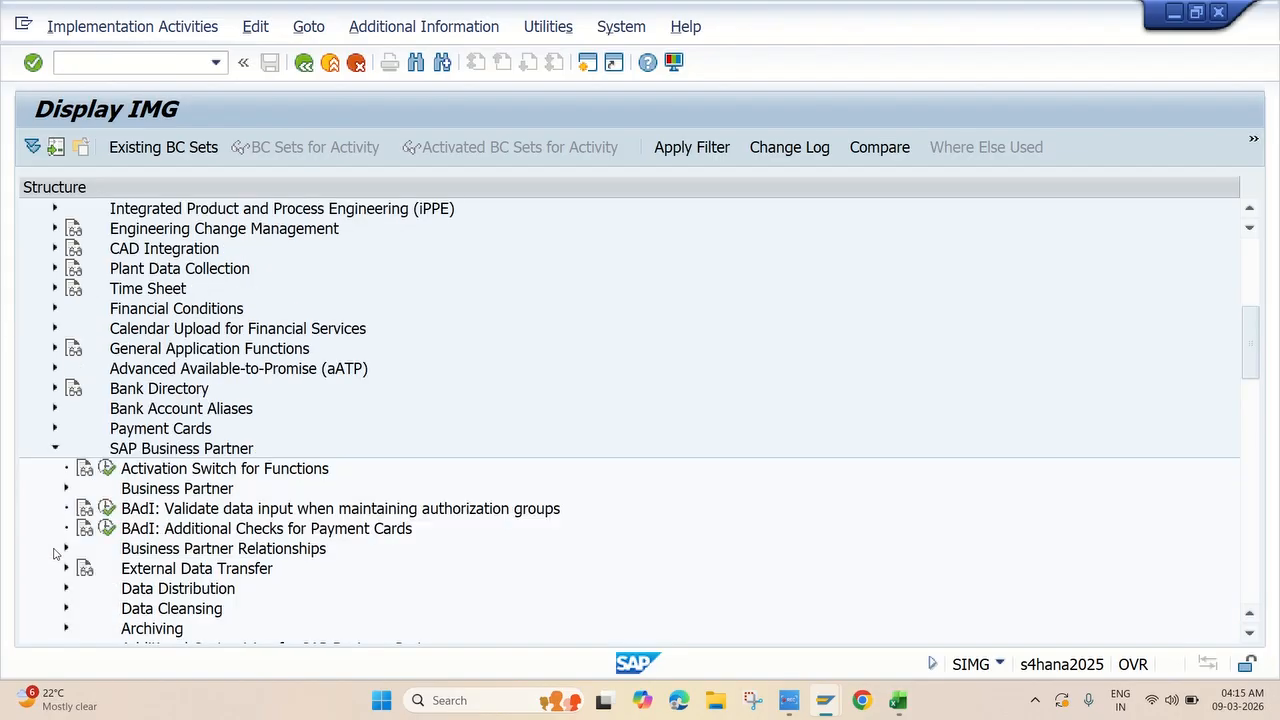
pyautogui.scroll(-2, 255, 423)
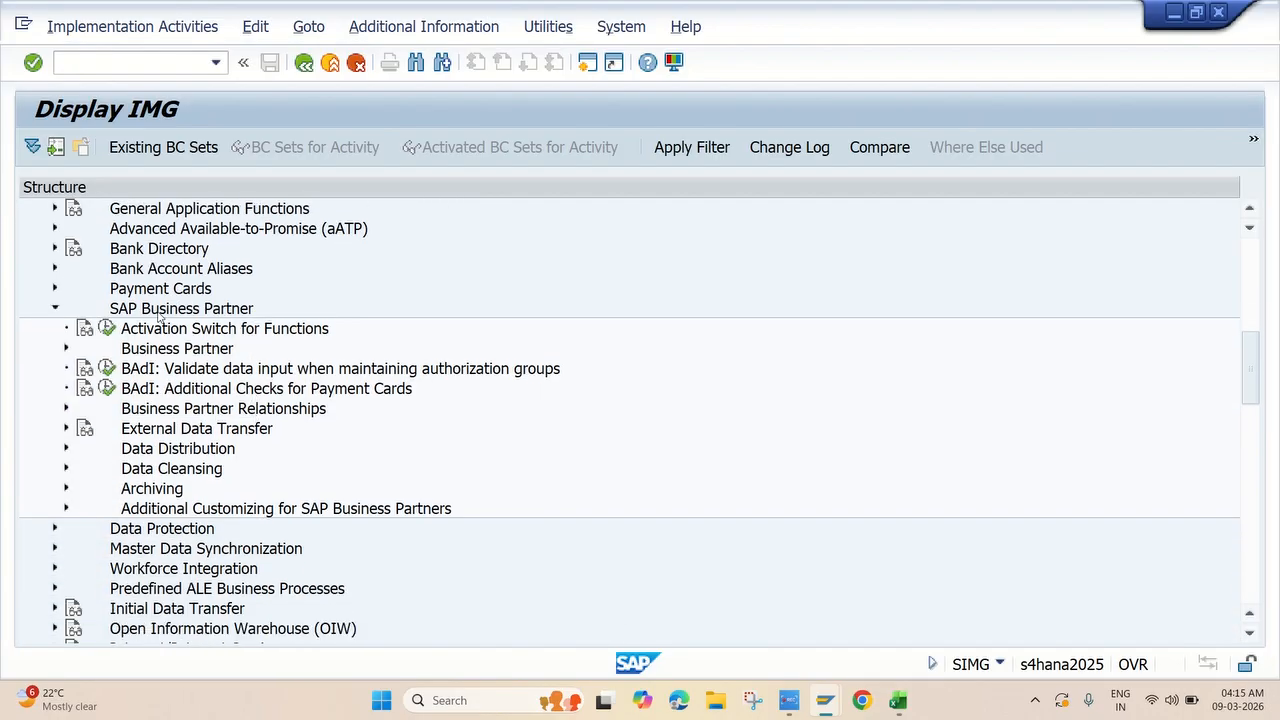
pyautogui.click(65, 349)
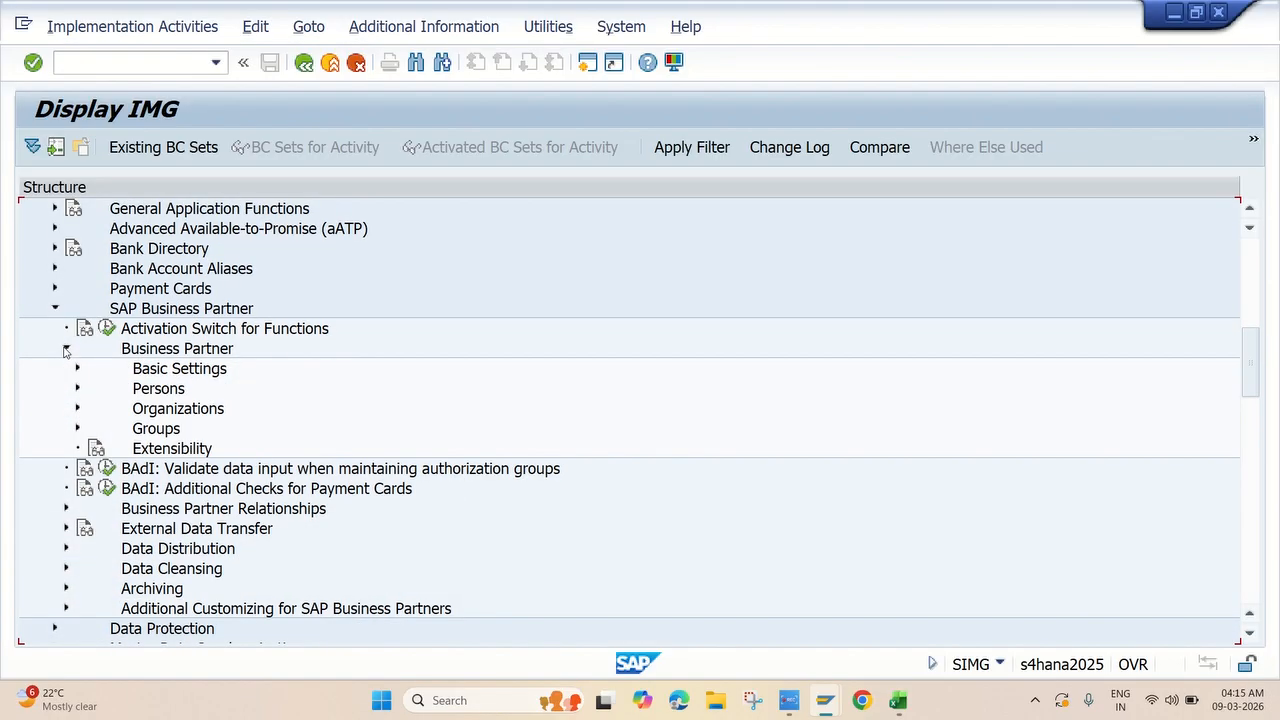
pyautogui.click(78, 368)
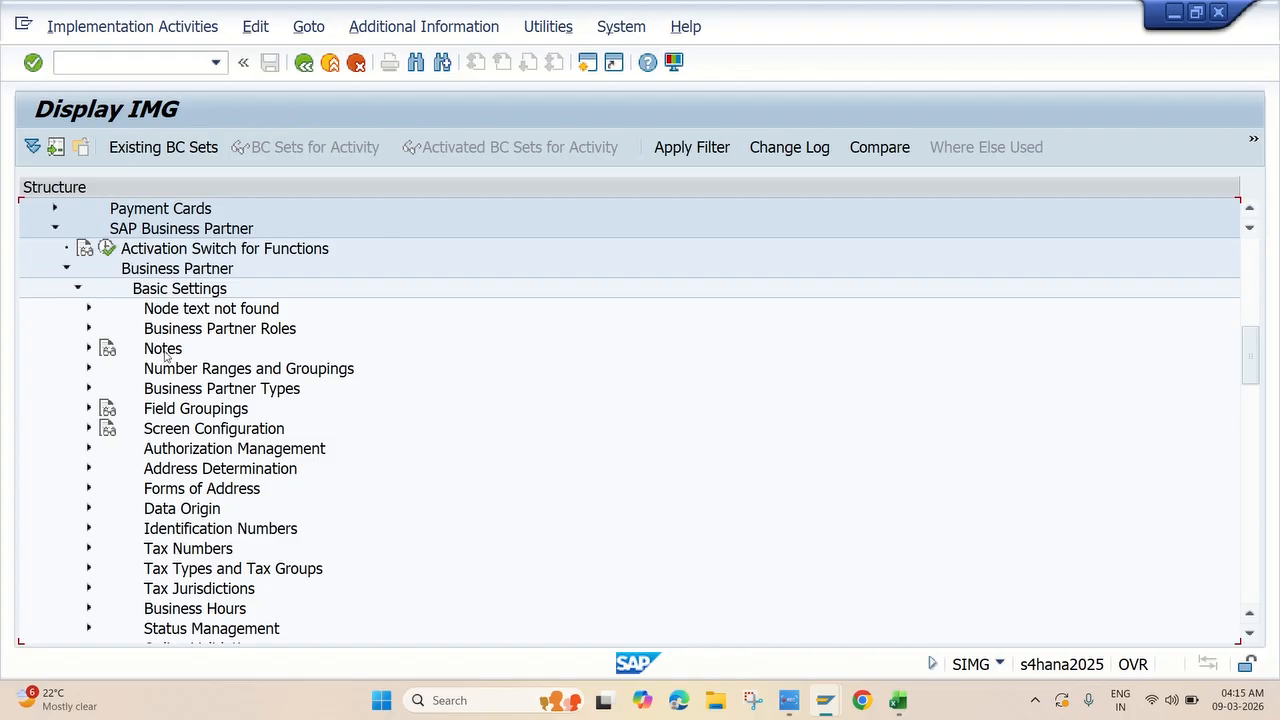
pyautogui.click(88, 369)
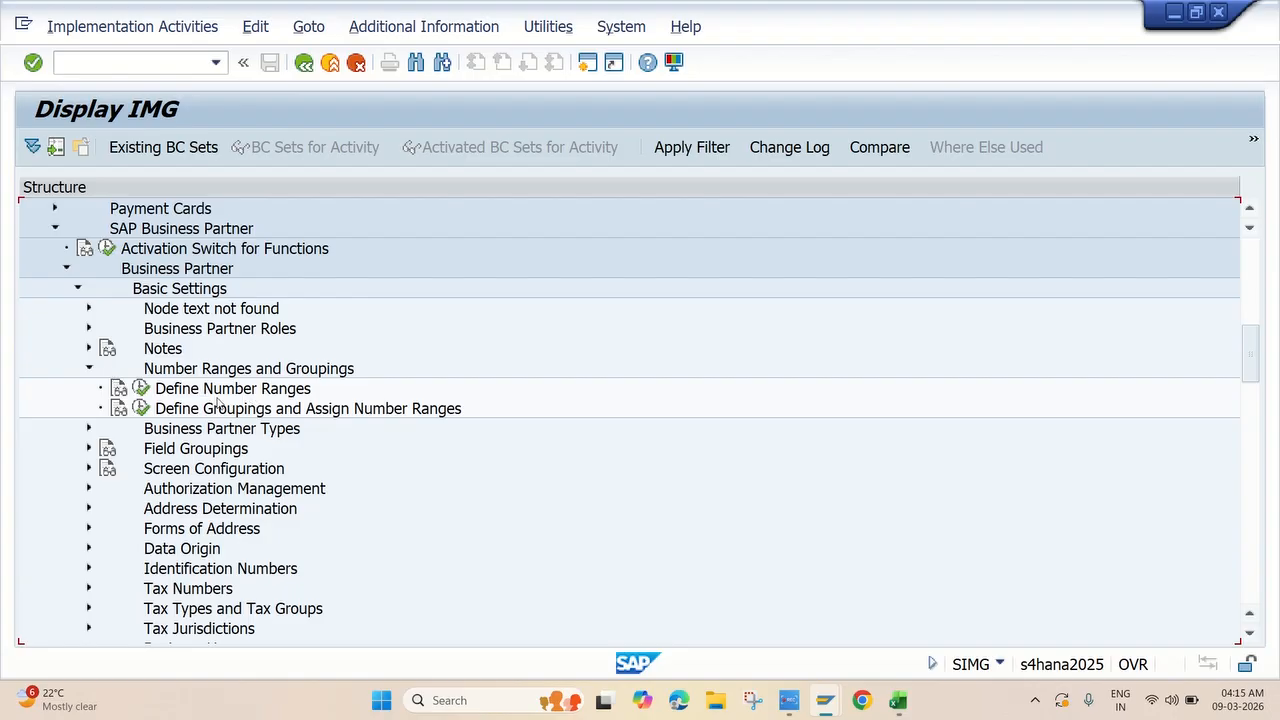
pyautogui.click(141, 389)
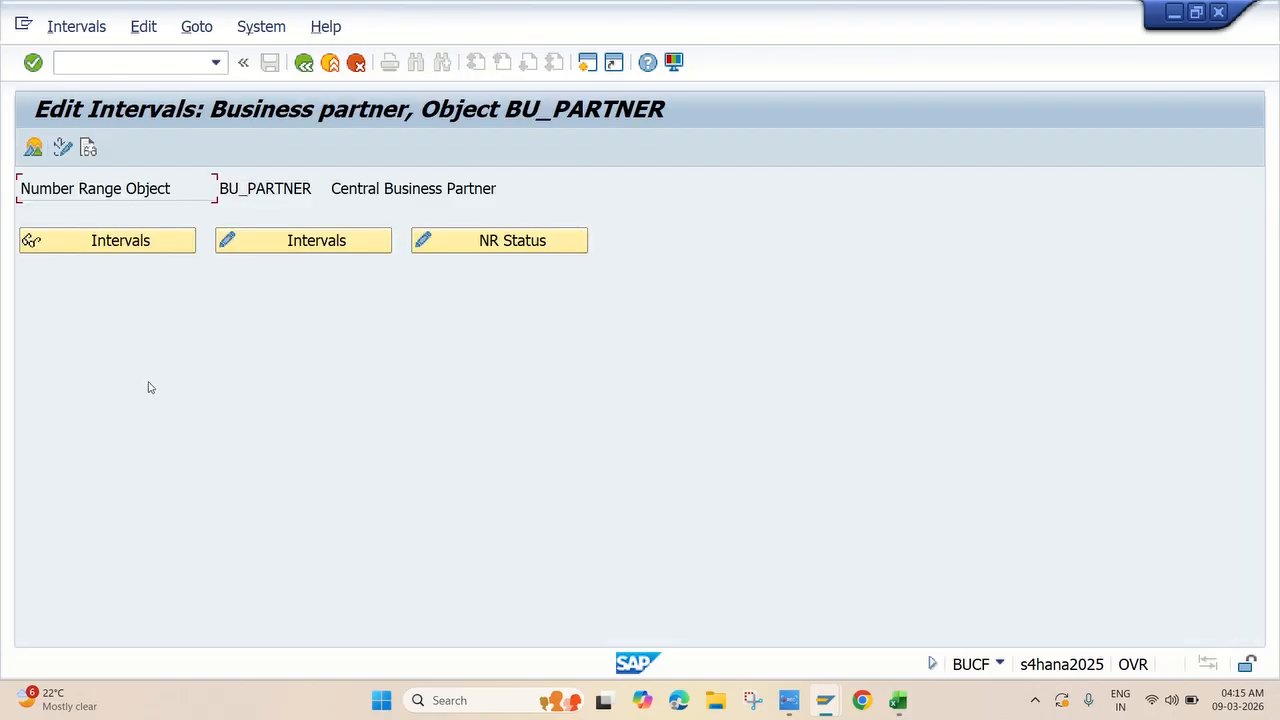
pyautogui.click(297, 242)
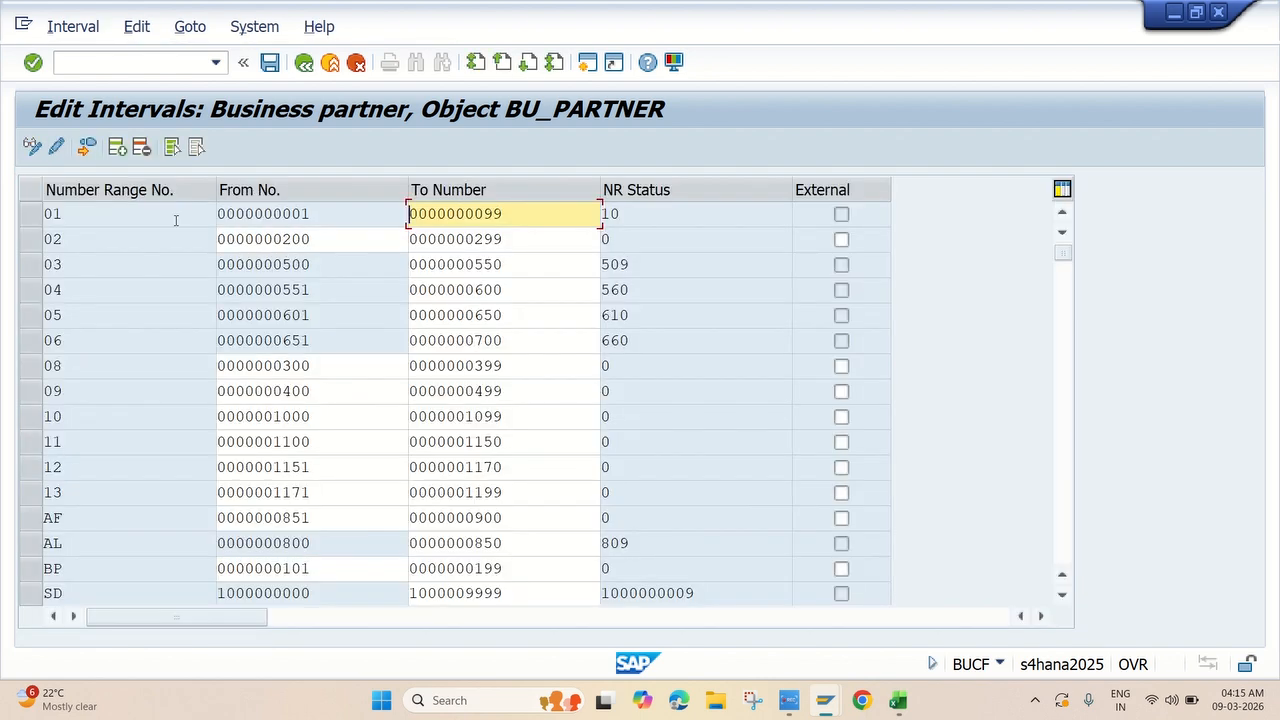
pyautogui.click(117, 147)
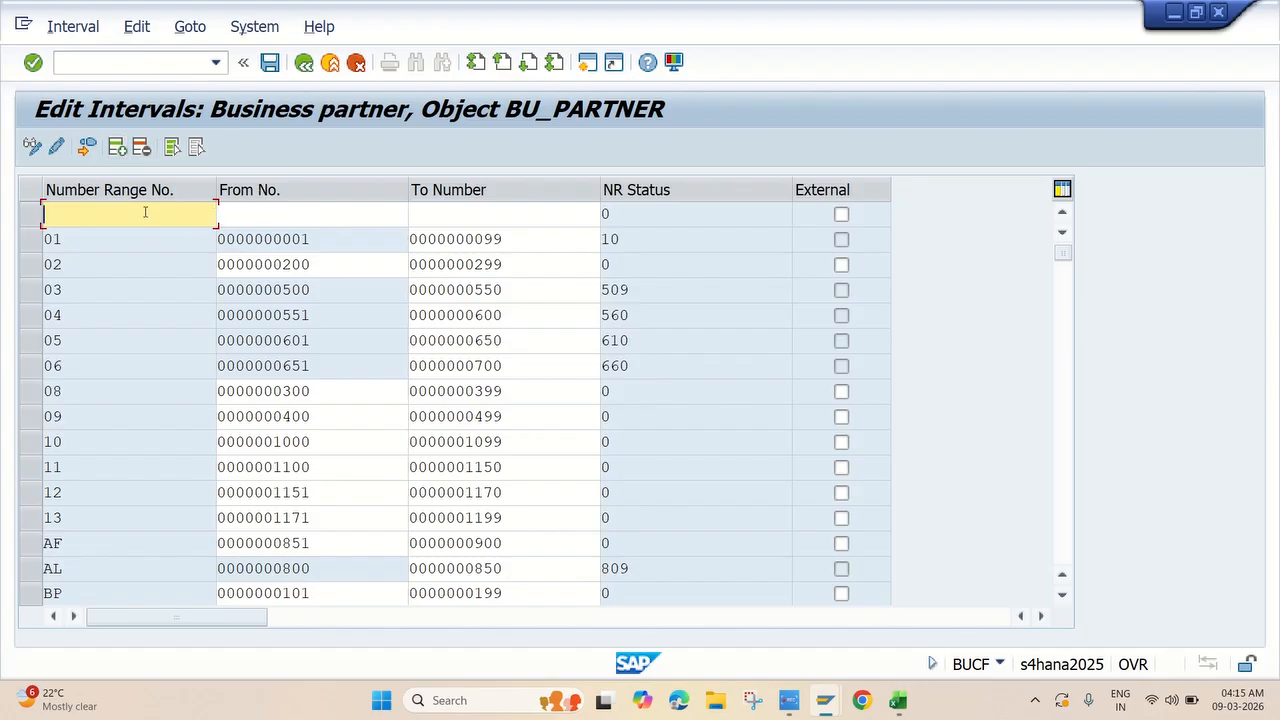
pyautogui.write('J1')
pyautogui.click(254, 215)
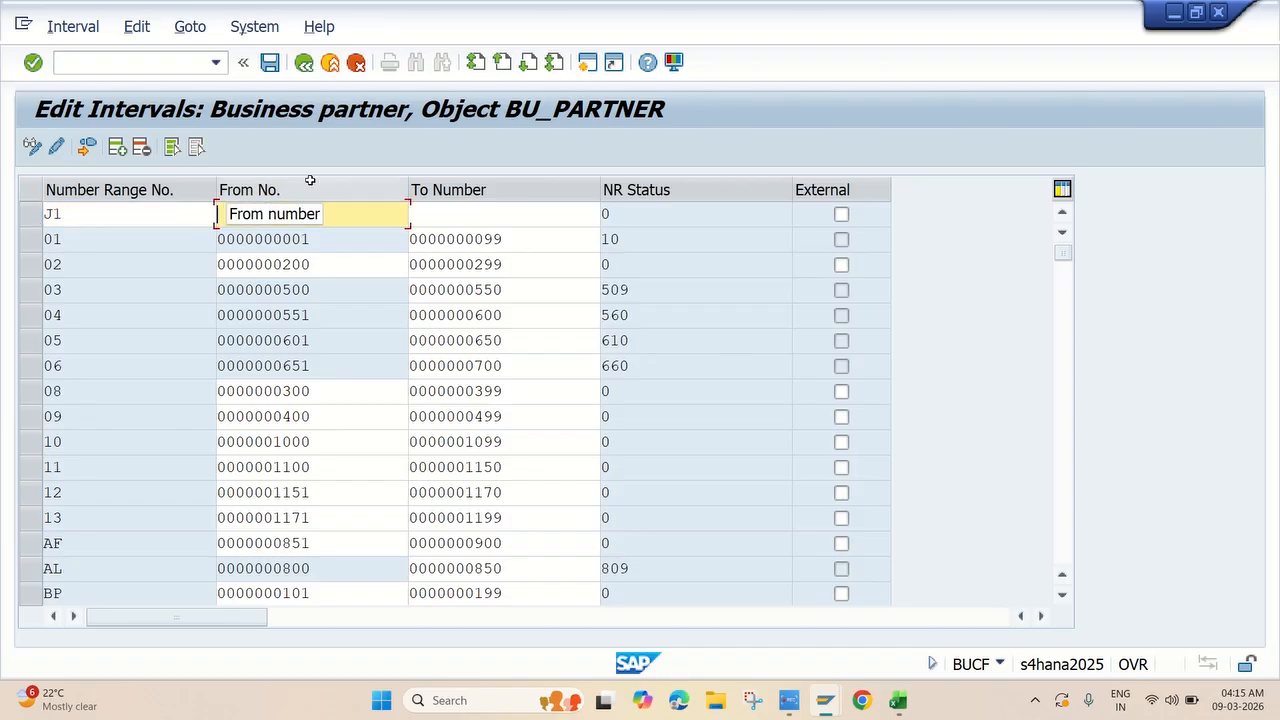
pyautogui.write('441')
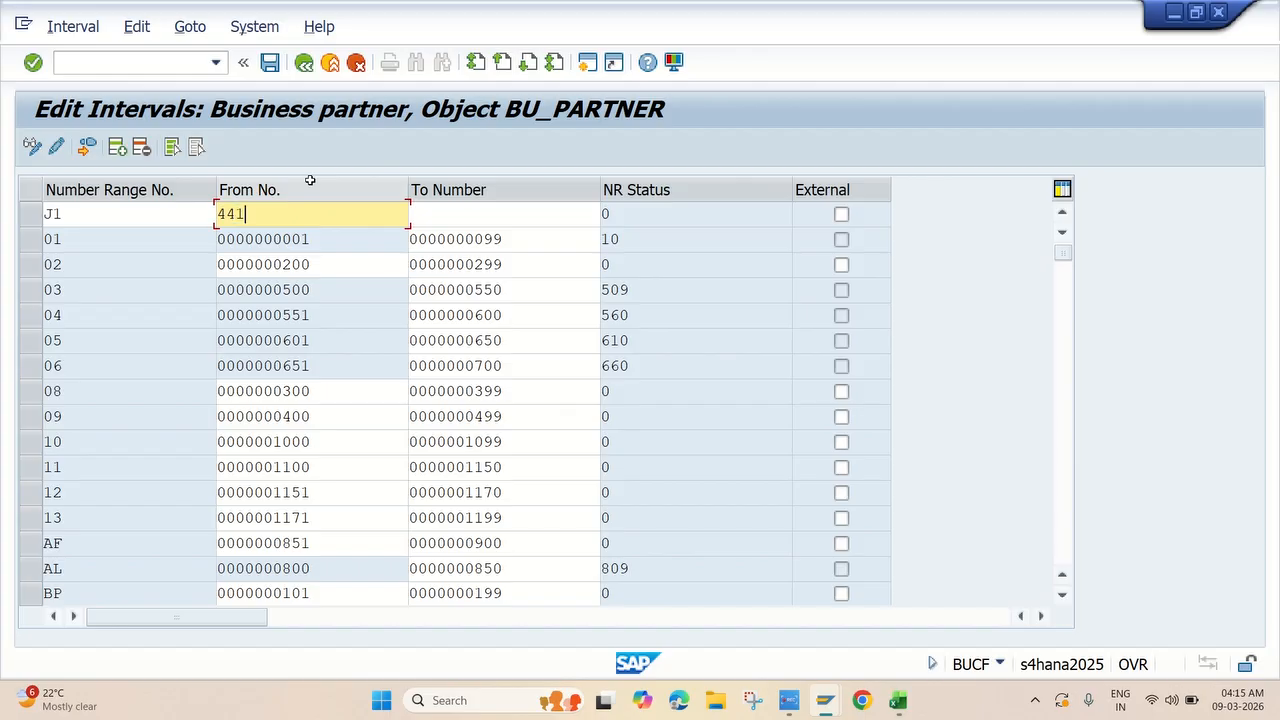
pyautogui.write('000')
pyautogui.click(434, 217)
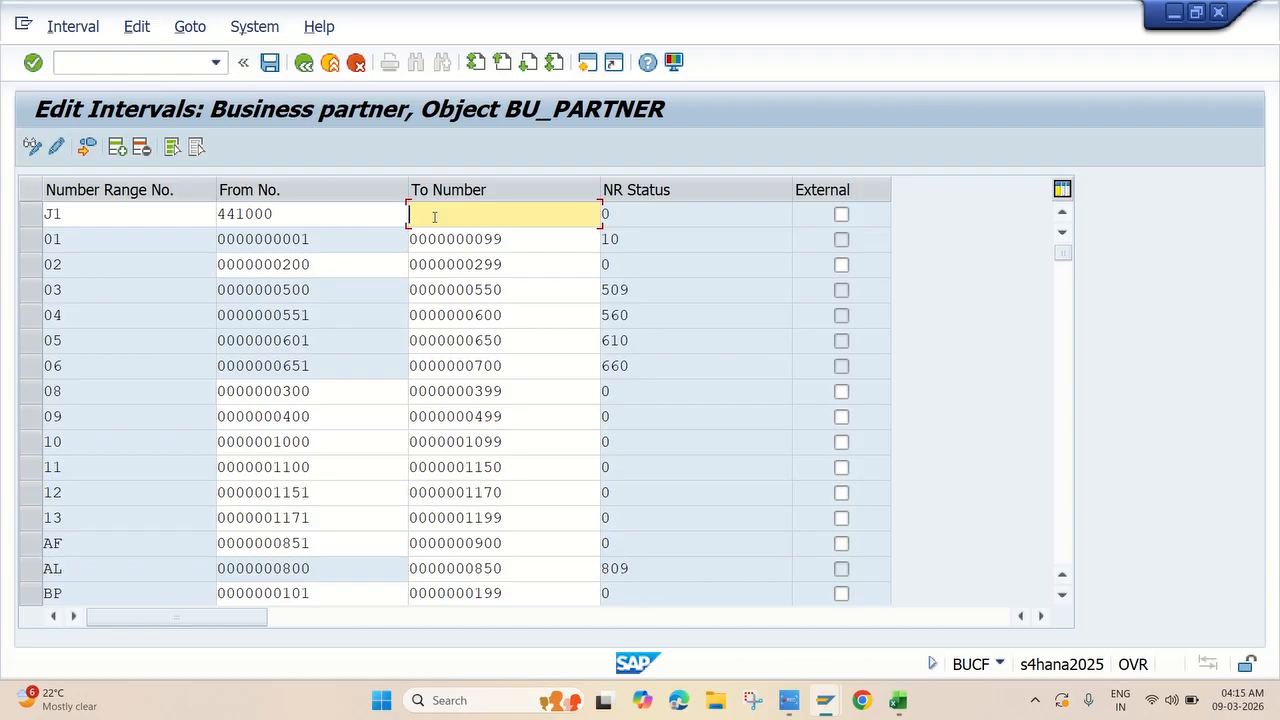
pyautogui.write('449999')
pyautogui.press('Return')
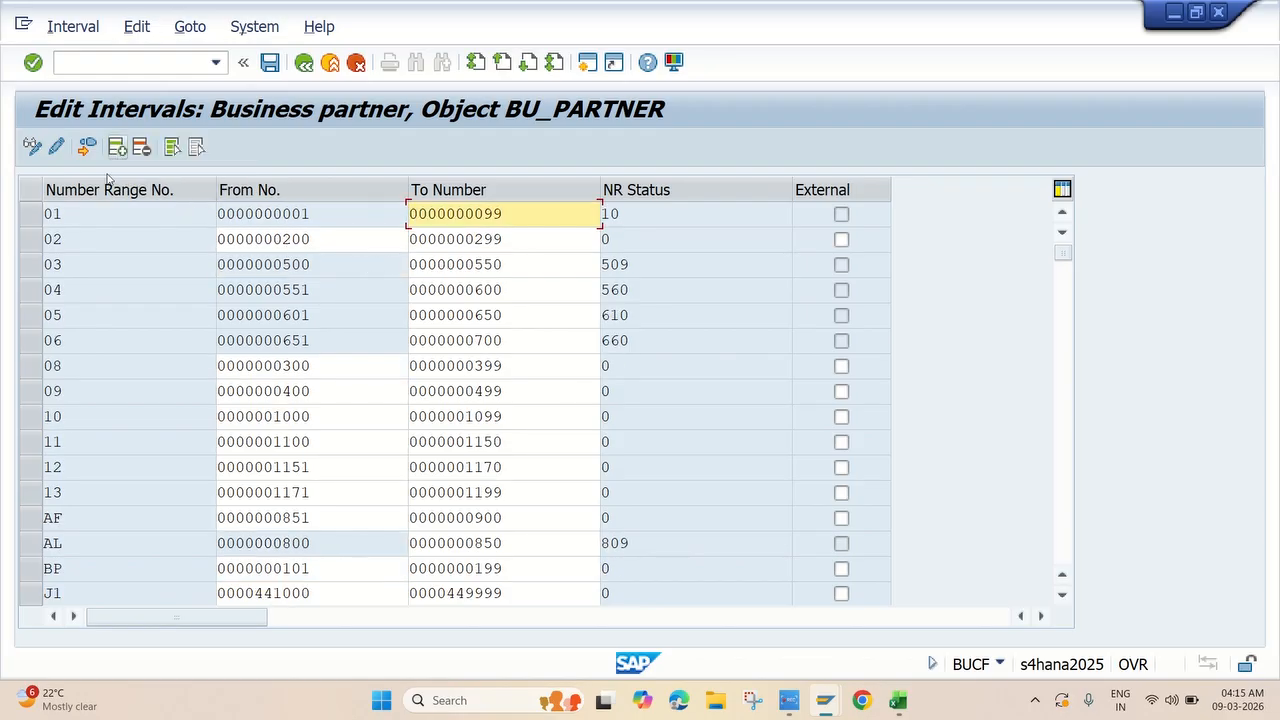
pyautogui.scroll(-2, 139, 422)
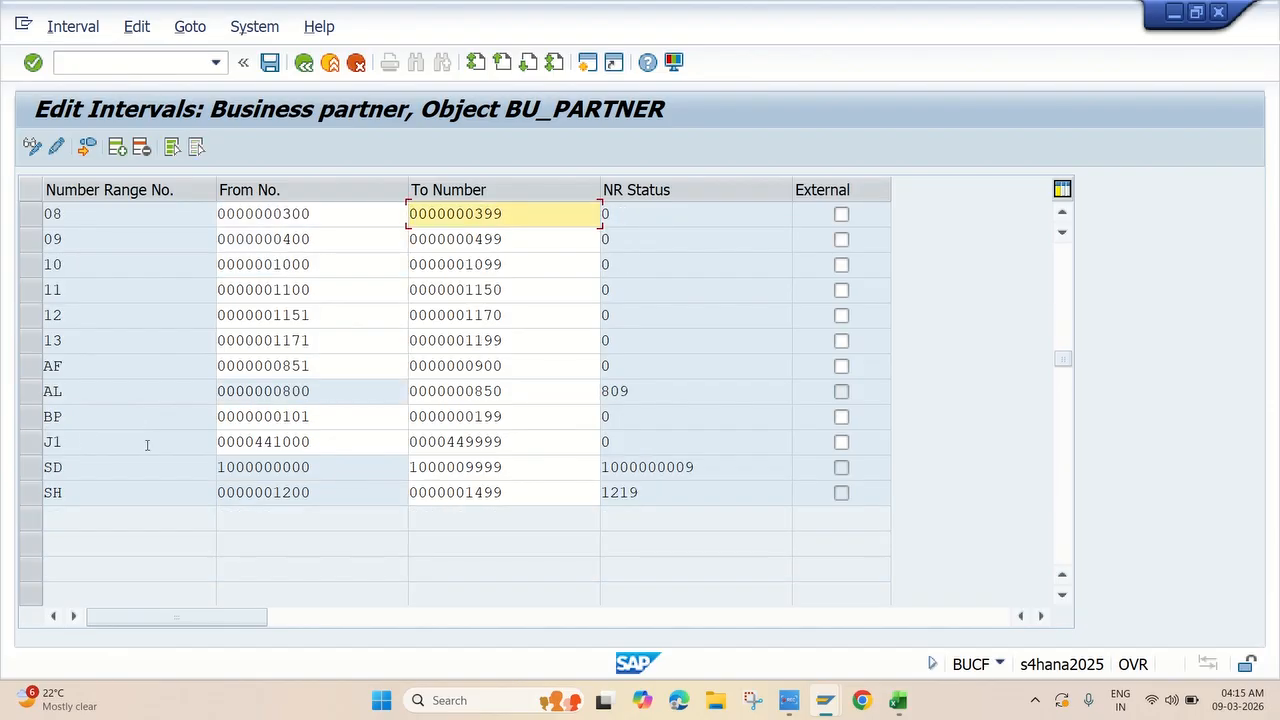
pyautogui.click(118, 148)
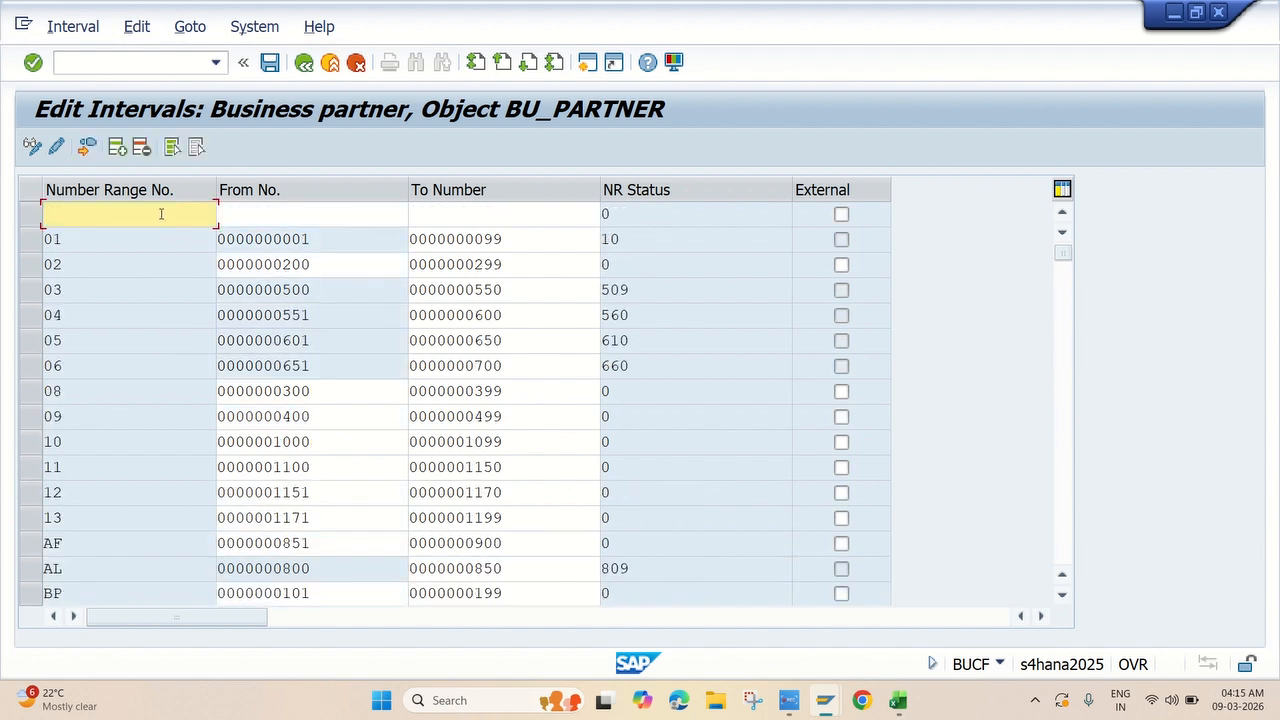
# Enter interval J2 with range 451000 to 459999.
pyautogui.write('J2')
pyautogui.click(276, 213)
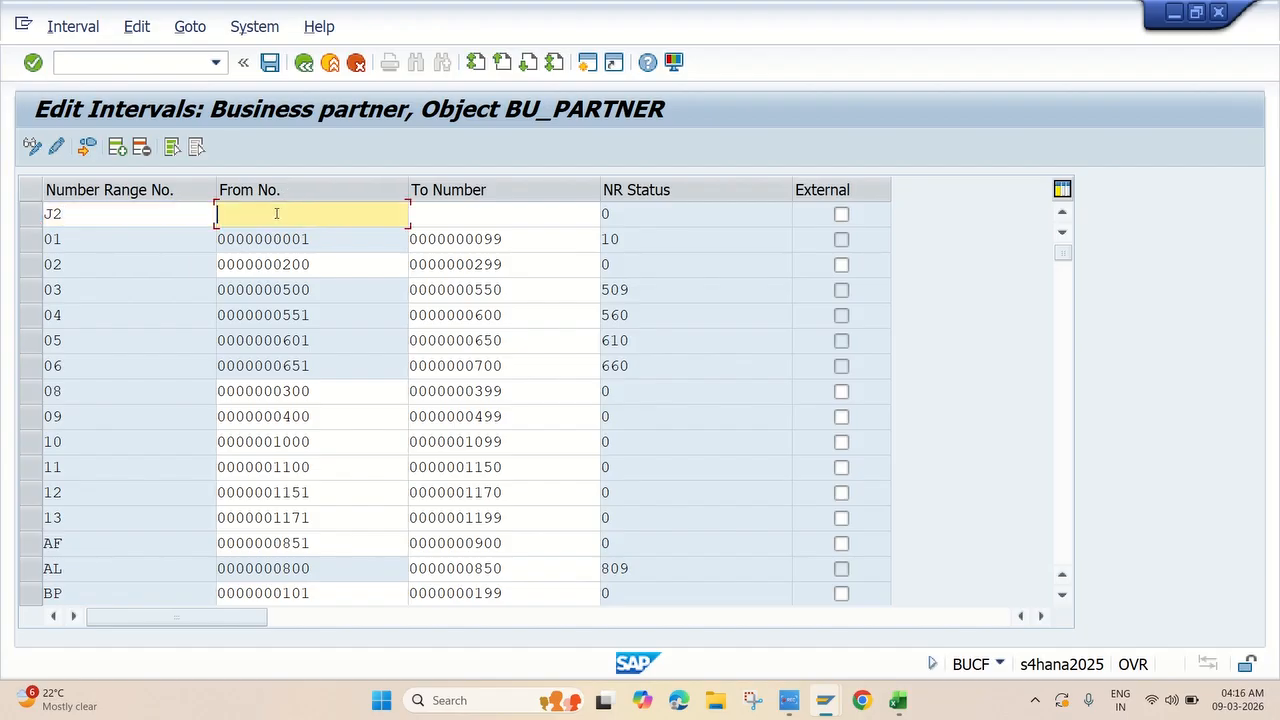
pyautogui.write('451000')
pyautogui.click(441, 219)
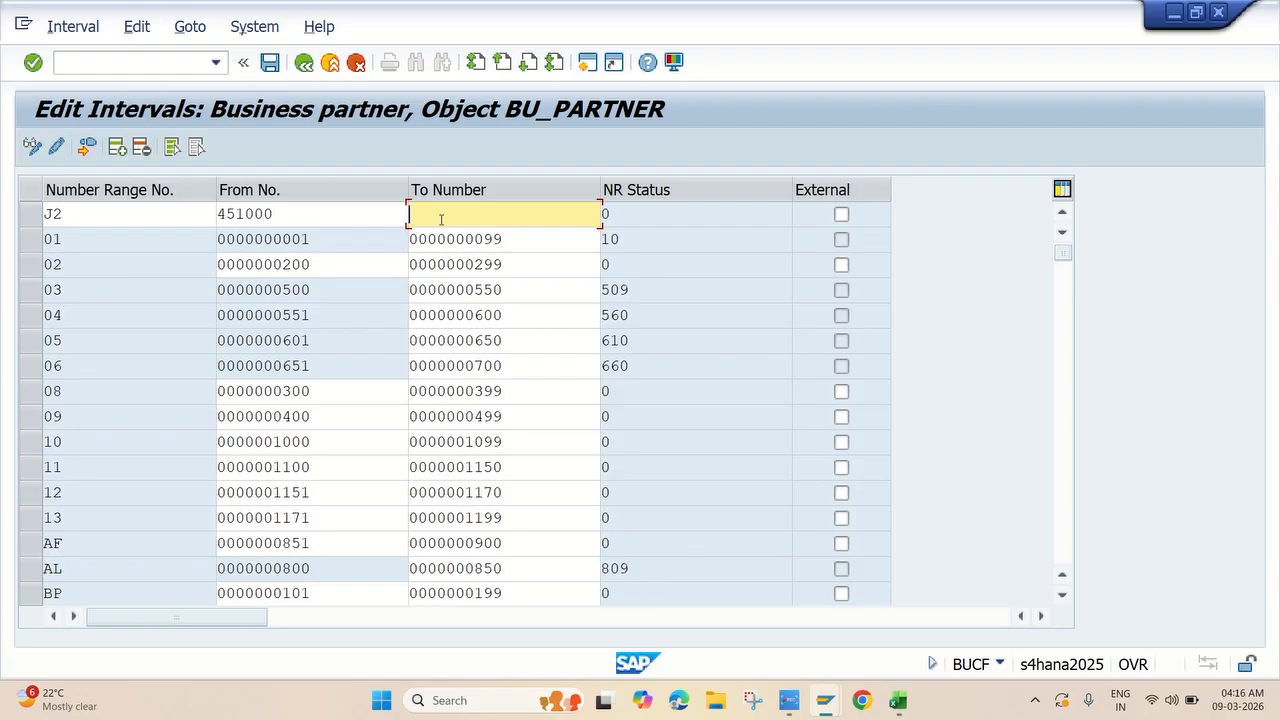
pyautogui.write('459999')
pyautogui.click(459, 239)
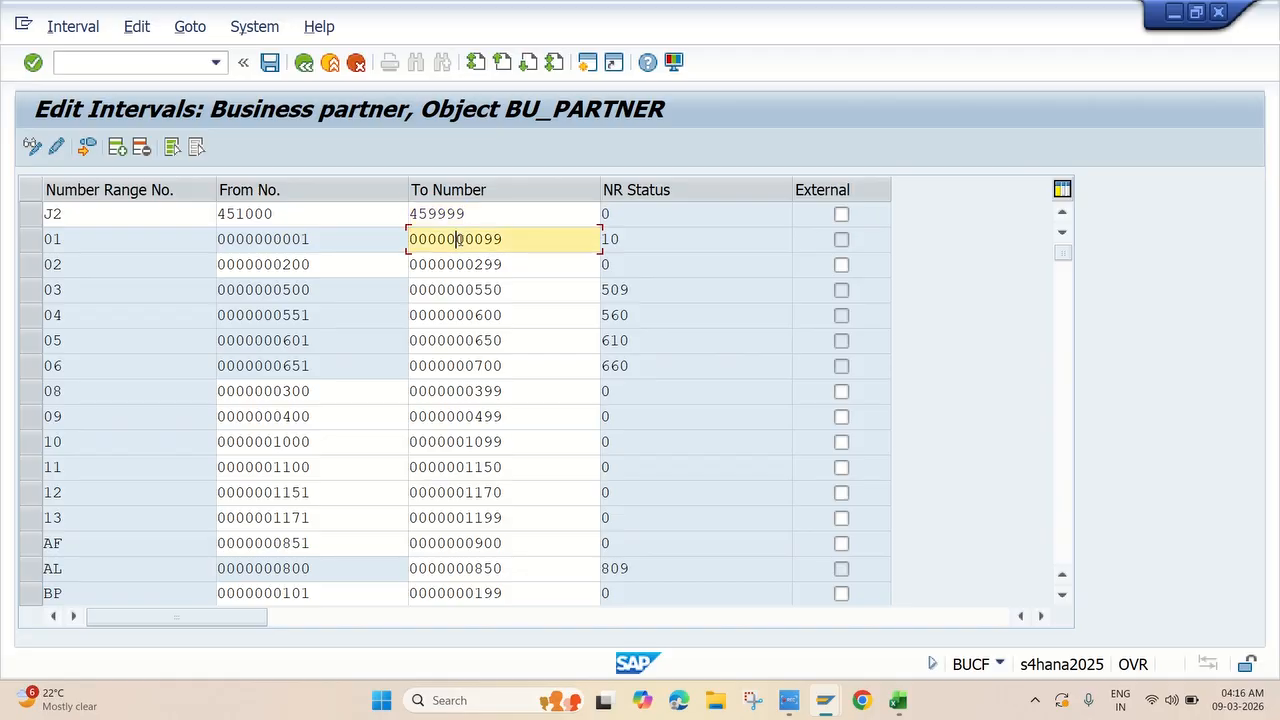
# Add interval J3 with range 461000 to 469999, leaving a blank row ready.
pyautogui.click(117, 147)
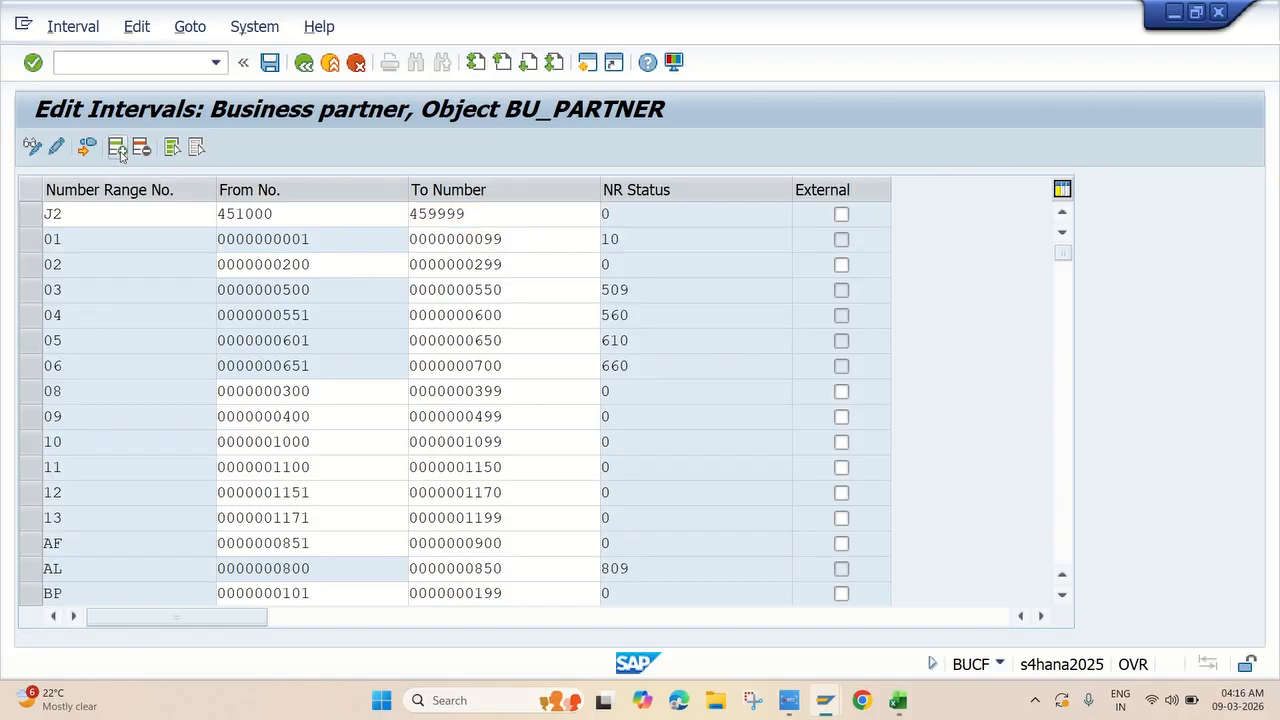
pyautogui.write('J')
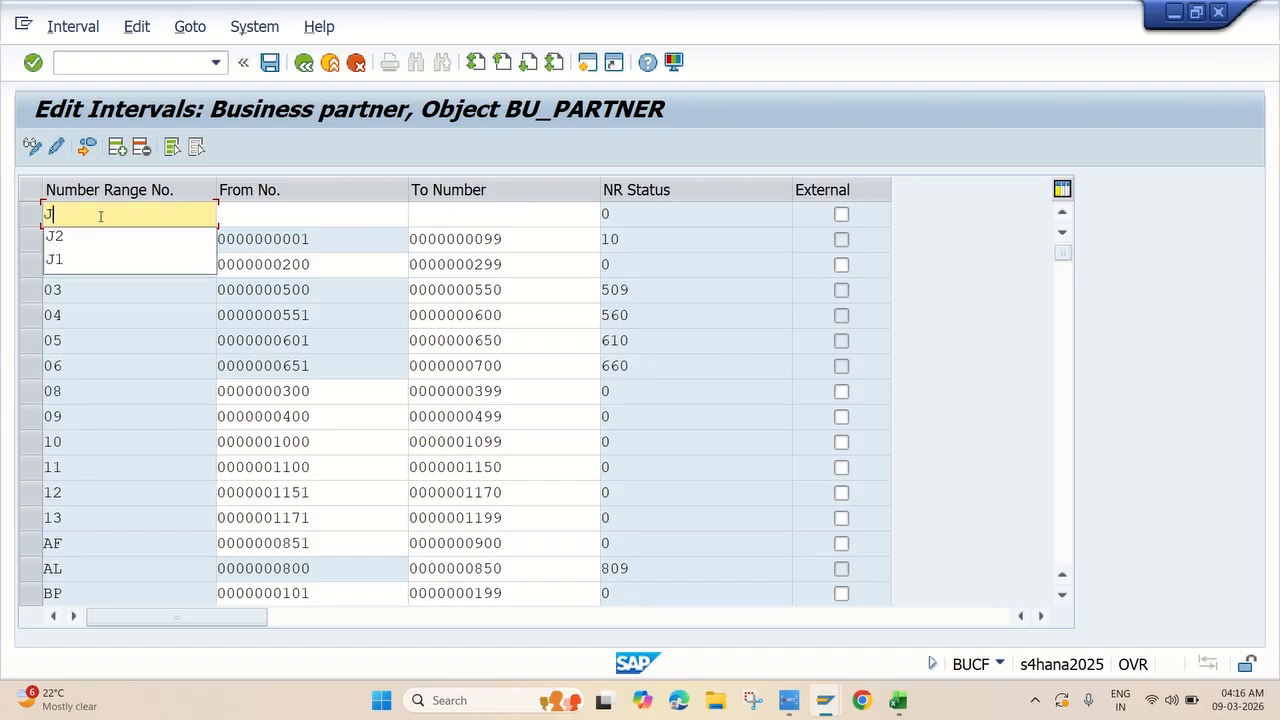
pyautogui.write('3')
pyautogui.click(248, 210)
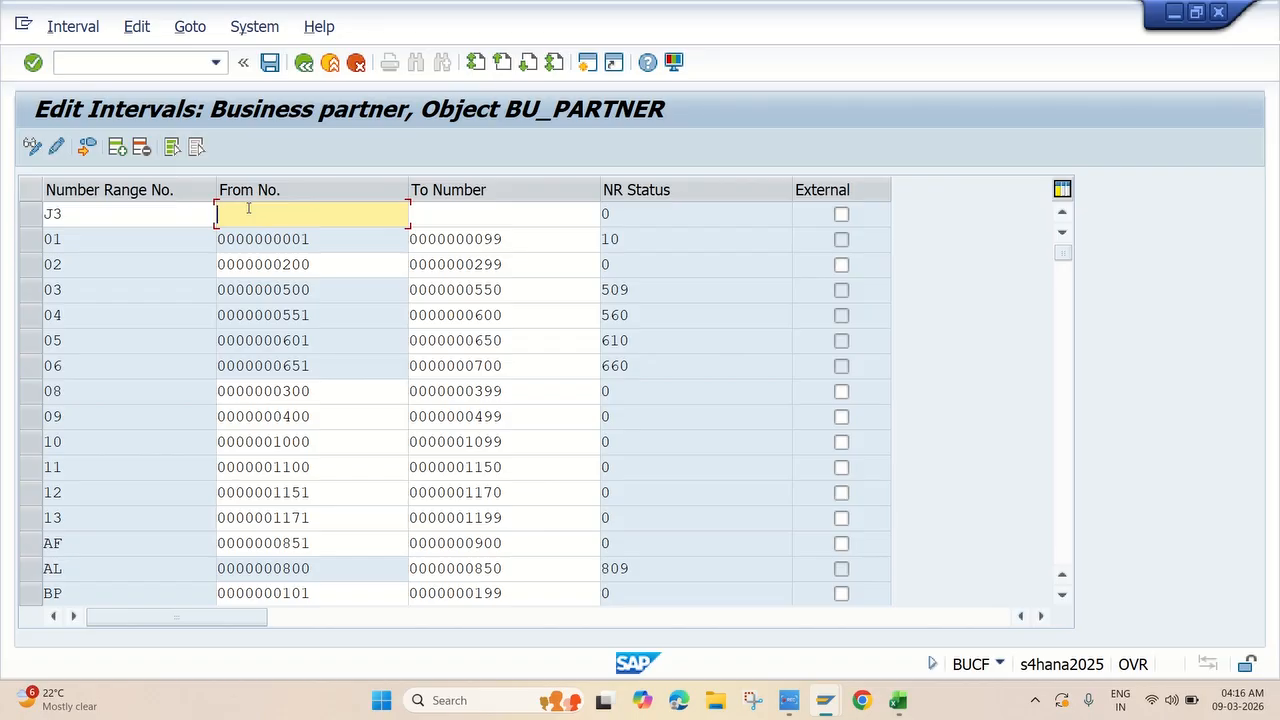
pyautogui.write('461000')
pyautogui.click(436, 218)
pyautogui.write('46')
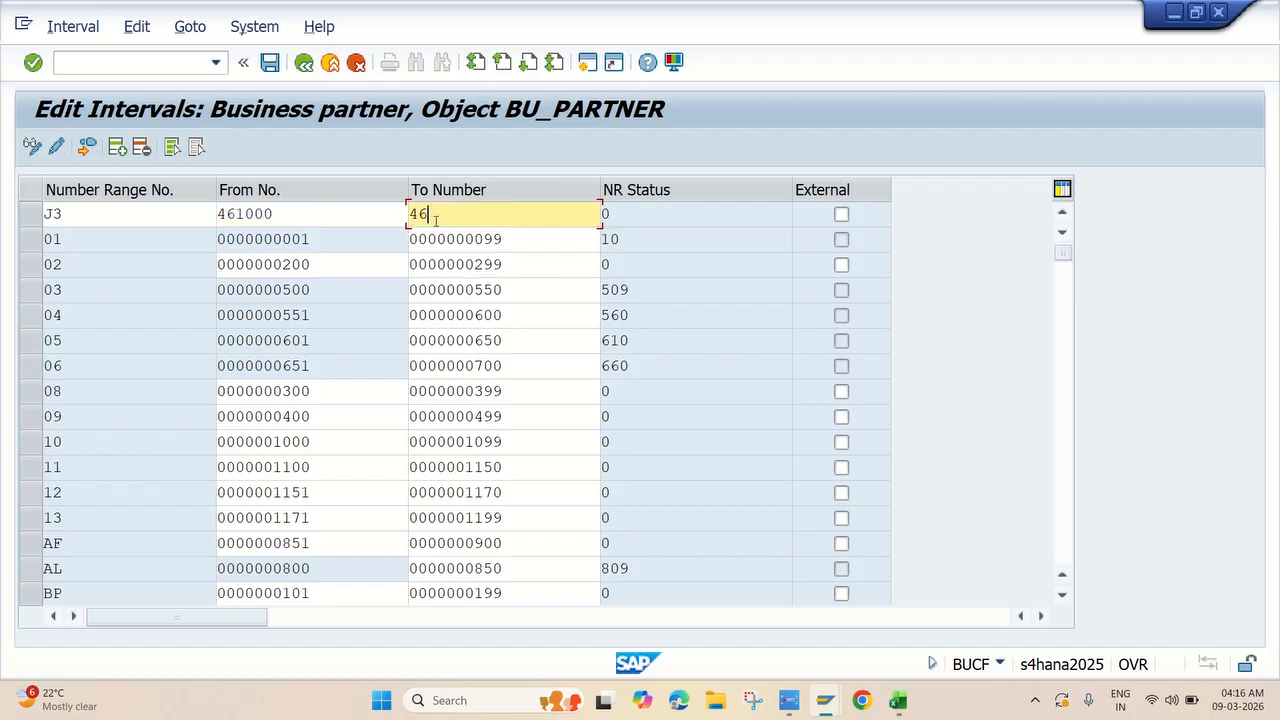
pyautogui.write('9999')
pyautogui.click(445, 242)
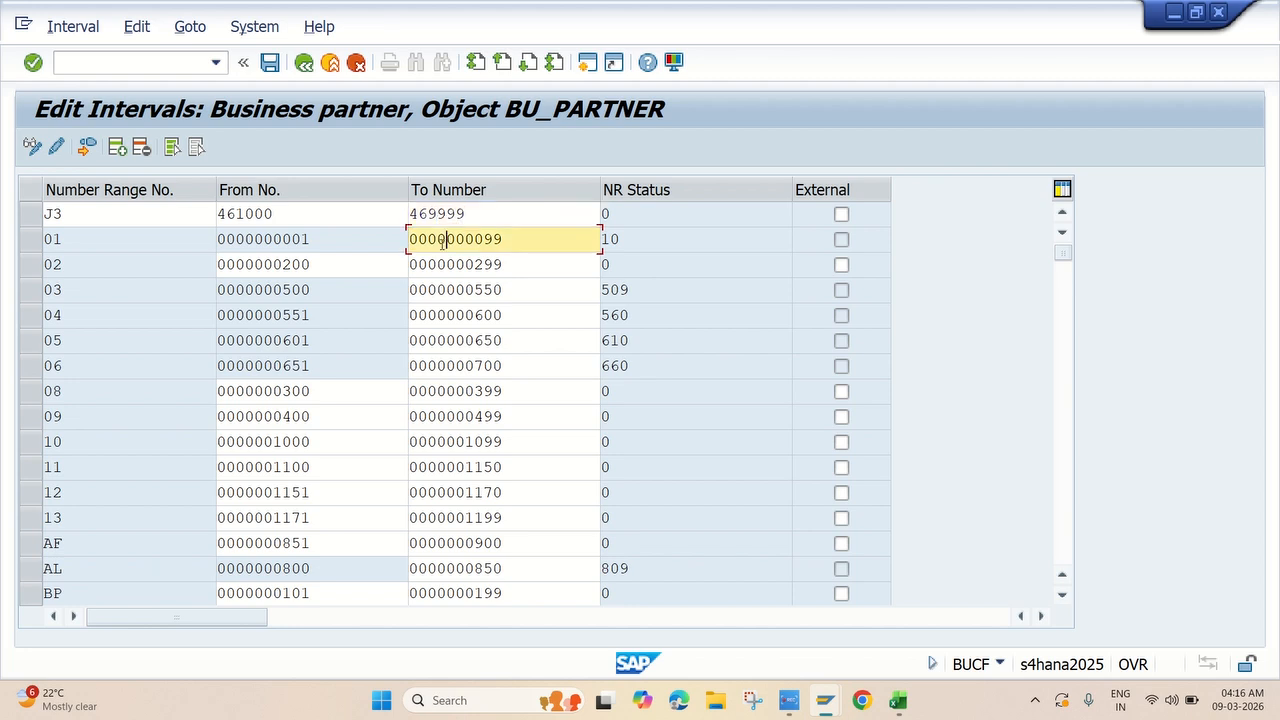
pyautogui.click(117, 147)
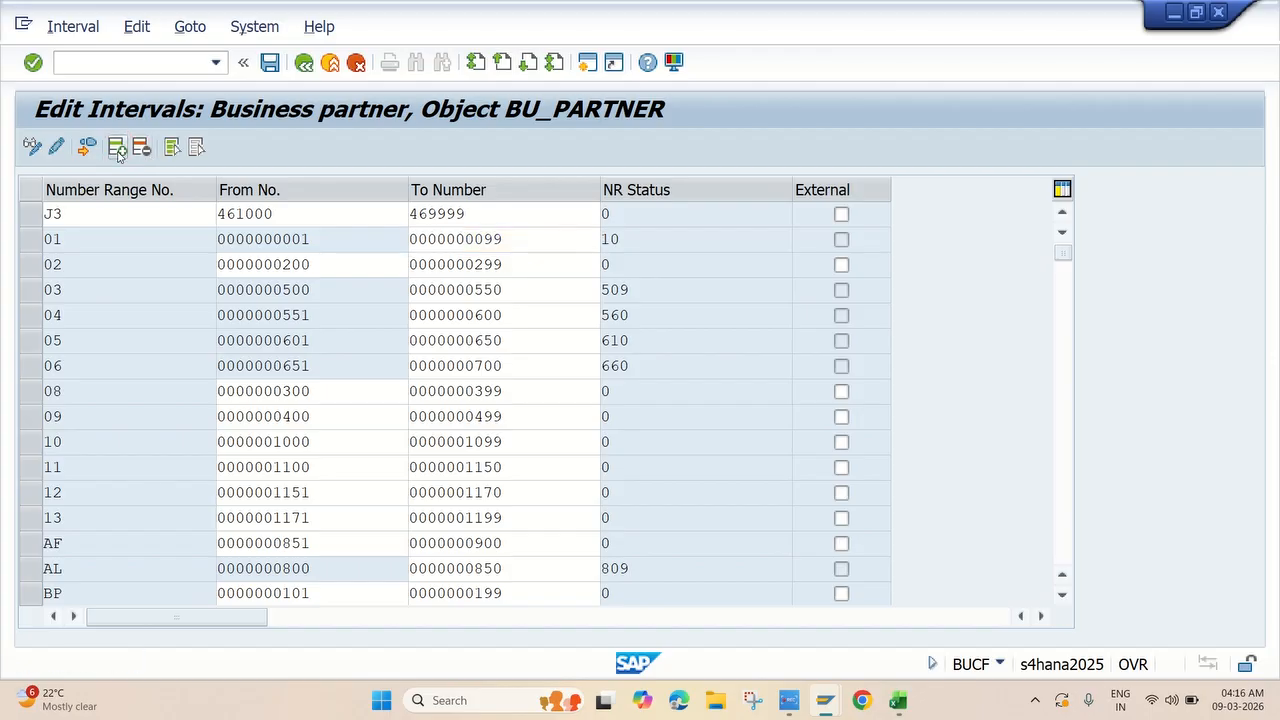
# Enter interval J4 with range 471000 to 471999.
pyautogui.write('J4')
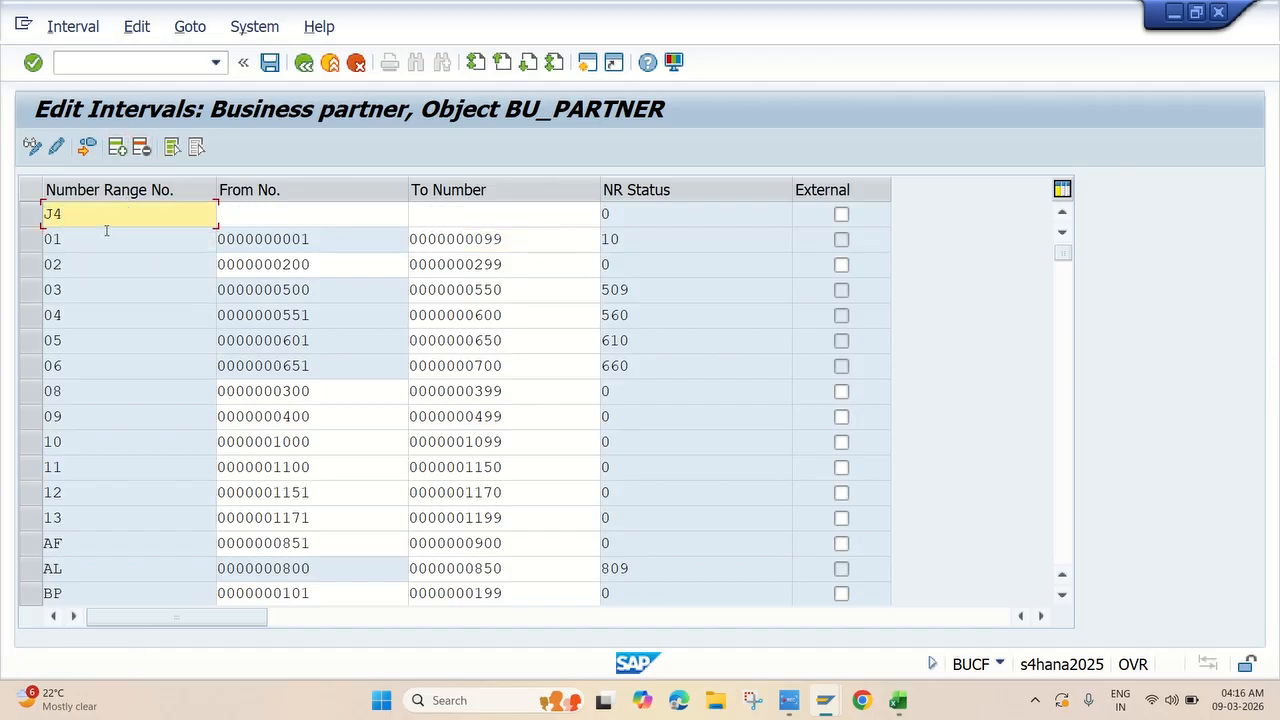
pyautogui.click(243, 210)
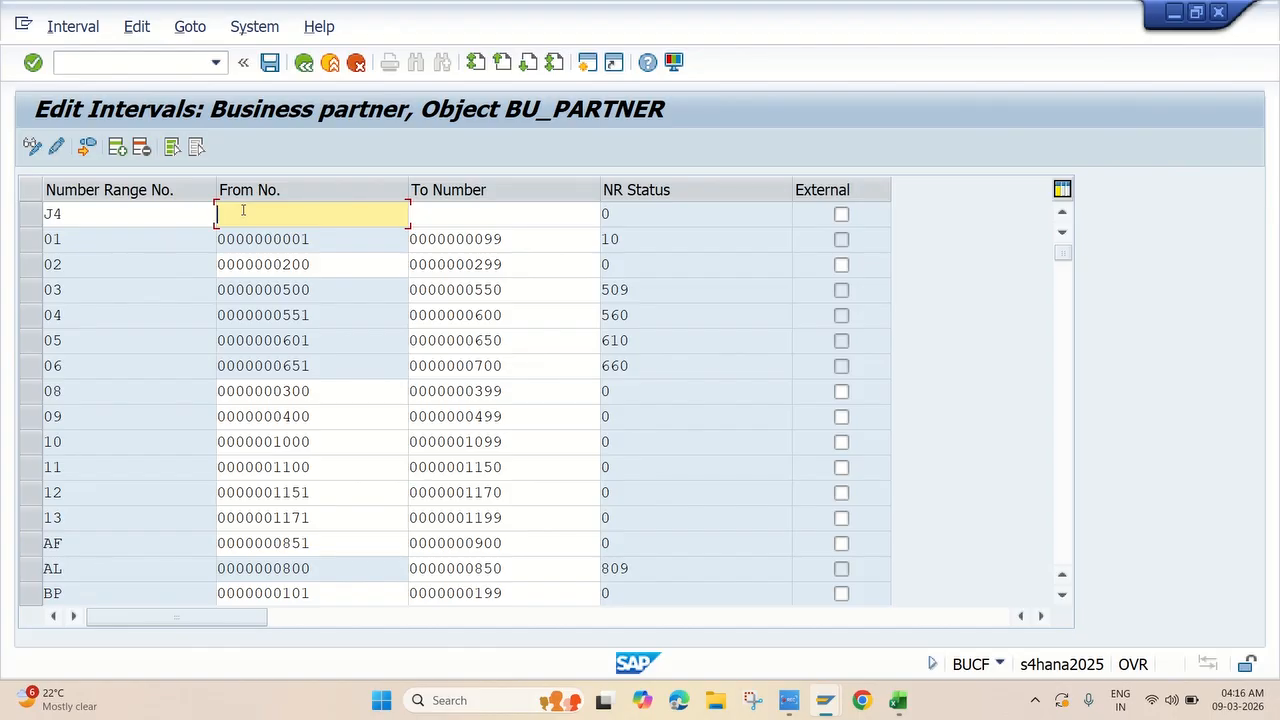
pyautogui.write('471000')
pyautogui.press('Tab')
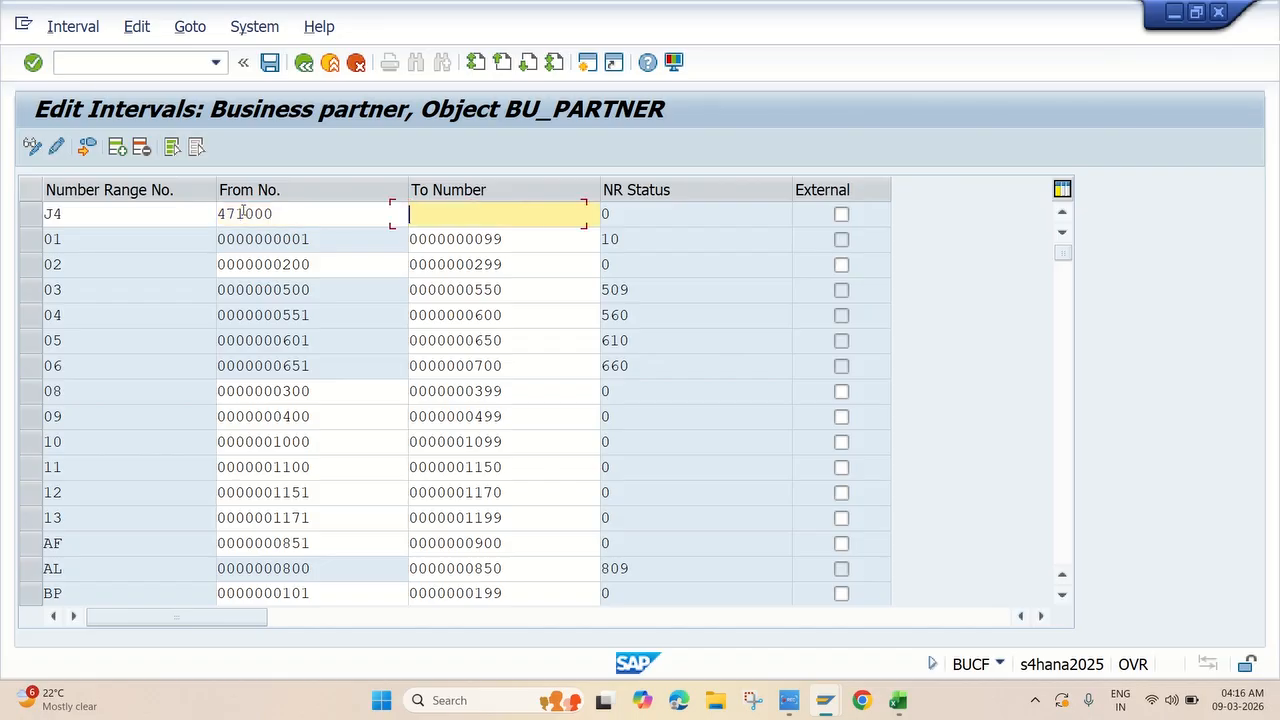
pyautogui.write('471999')
pyautogui.click(254, 241)
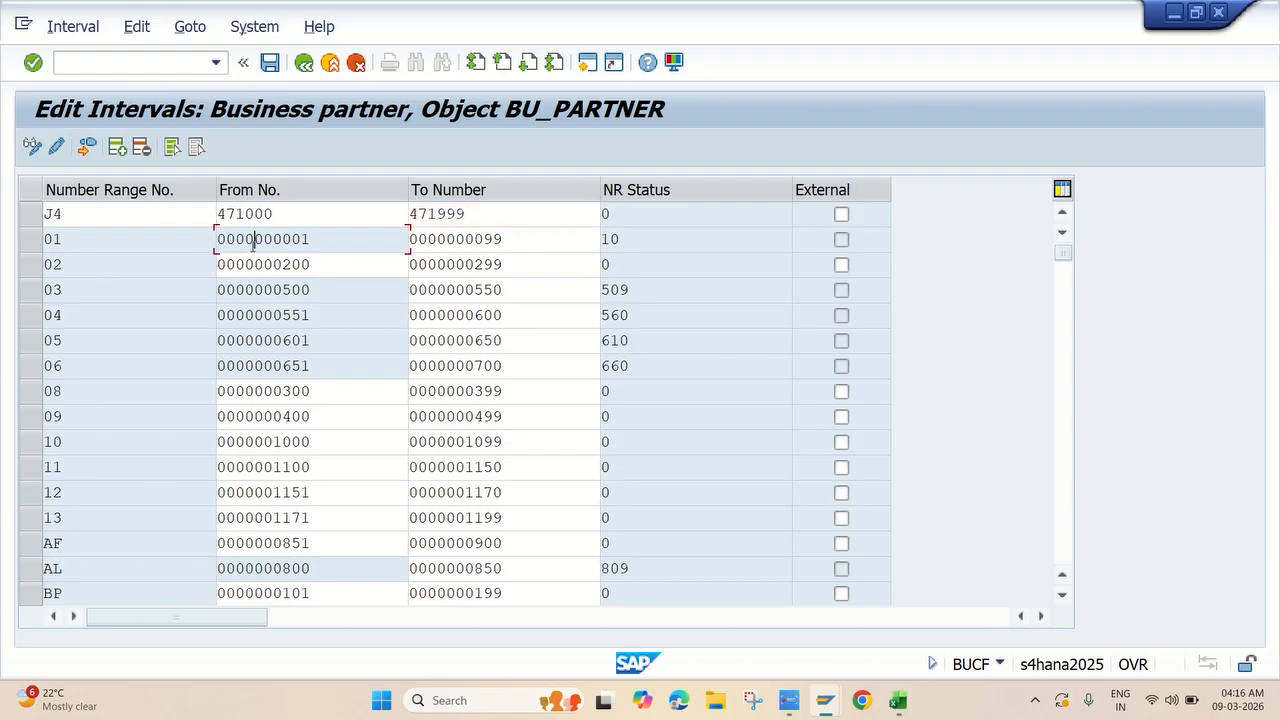
# Add interval J5 with range 481000 to 481999 and confirm the interval list.
pyautogui.click(115, 150)
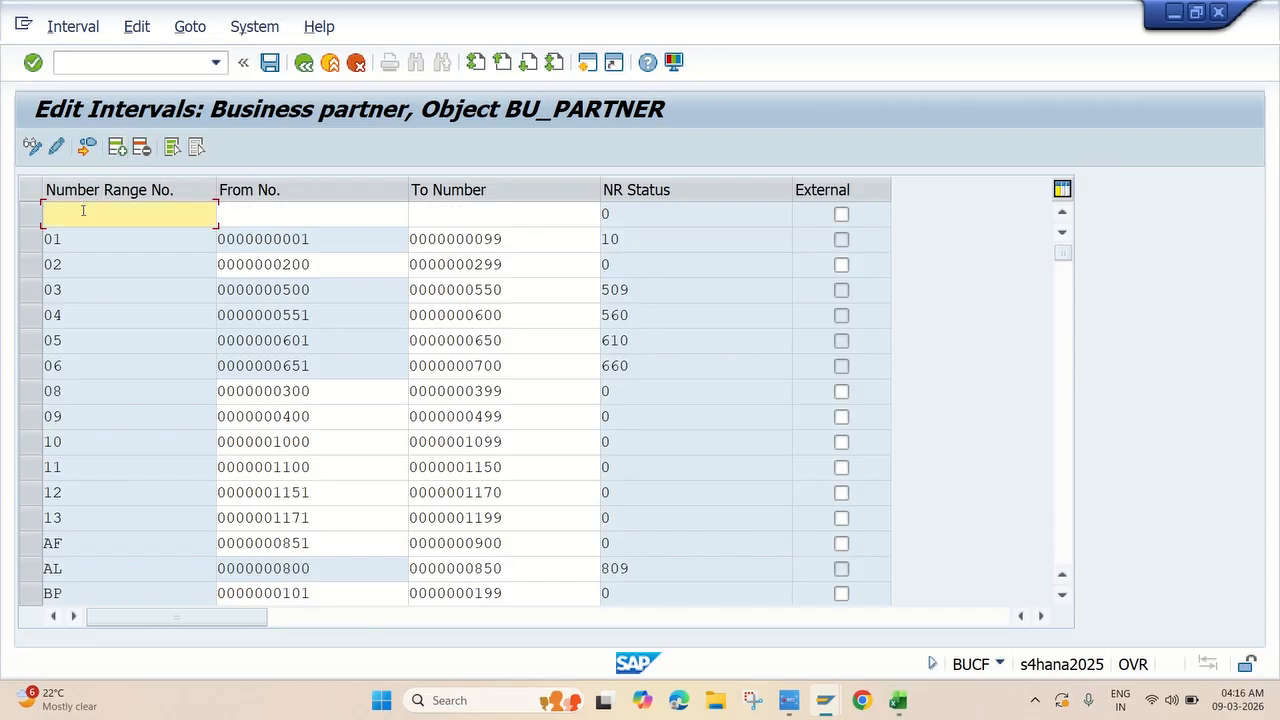
pyautogui.write('J5')
pyautogui.click(251, 213)
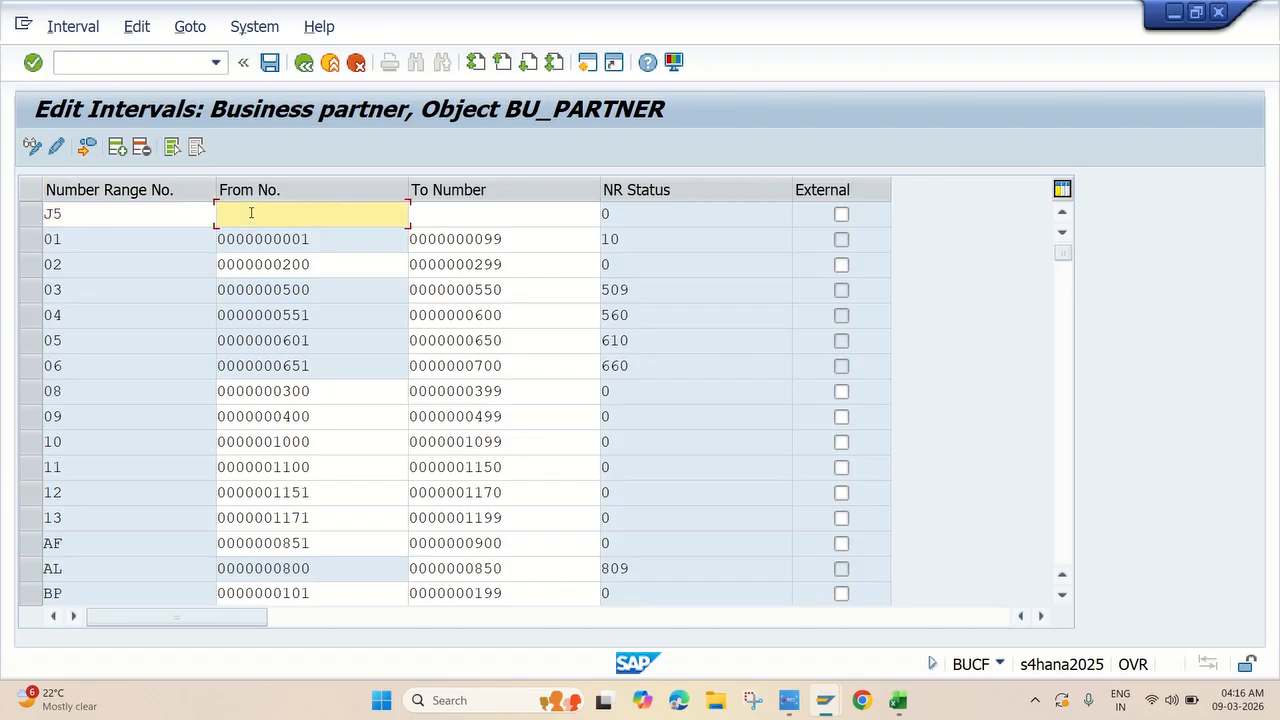
pyautogui.write('481000')
pyautogui.press('Tab')
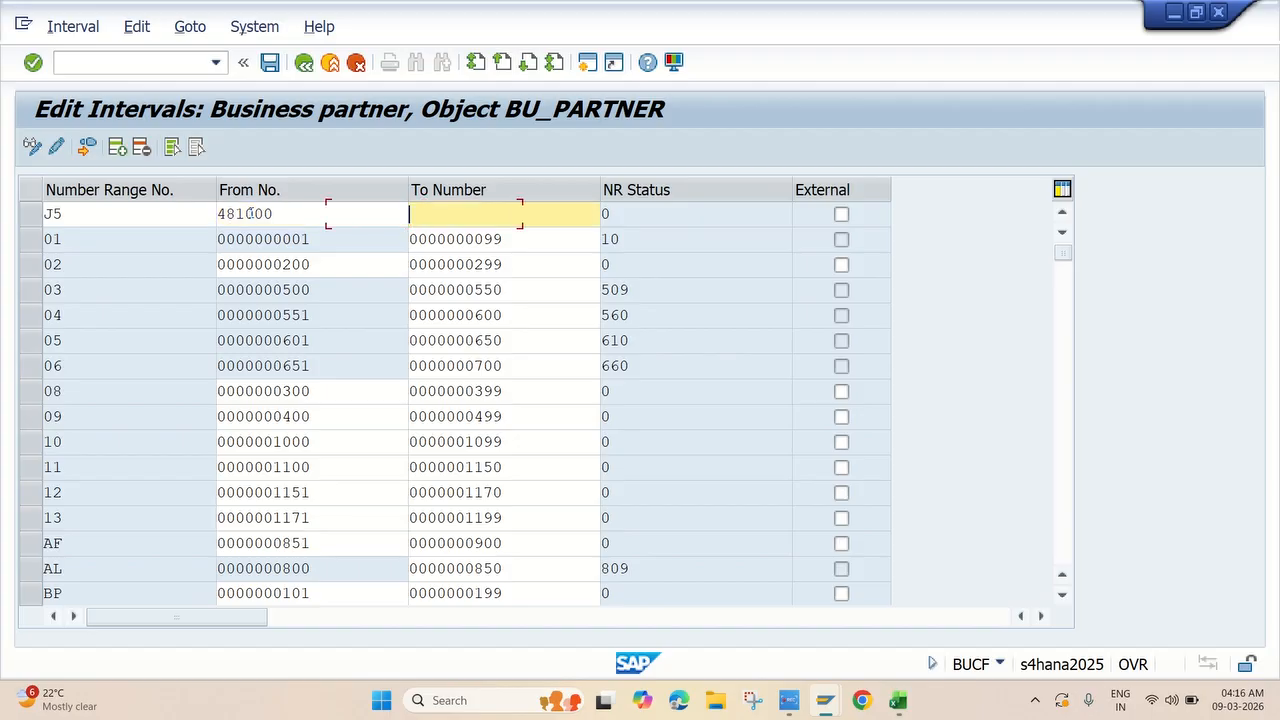
pyautogui.write('481999')
pyautogui.click(433, 235)
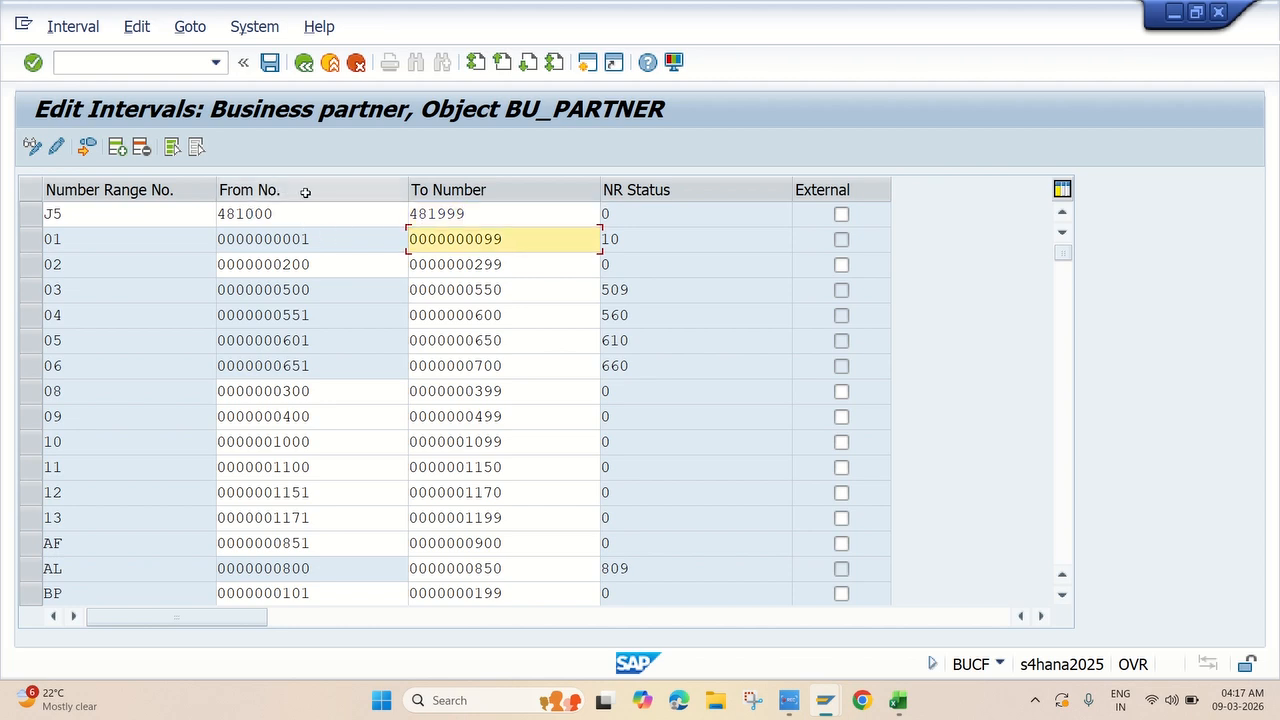
pyautogui.press('Return')
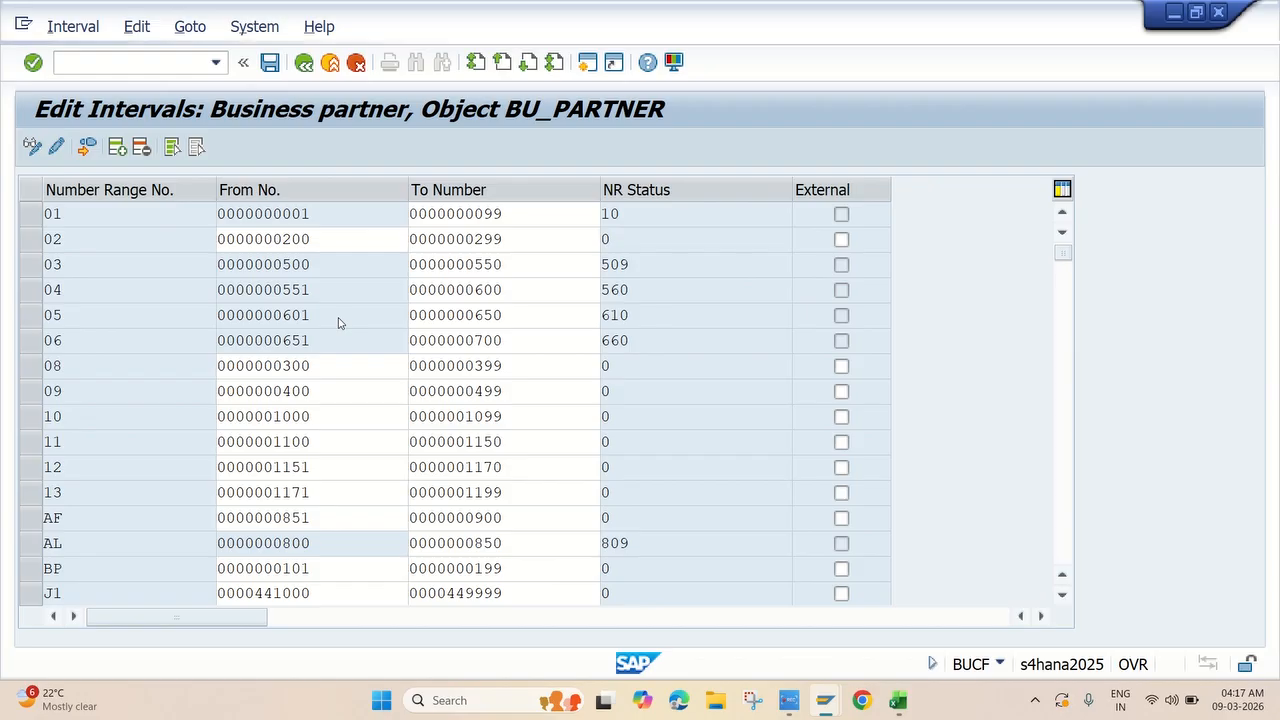
pyautogui.scroll(-3, 335, 330)
pyautogui.scroll(-1, 324, 346)
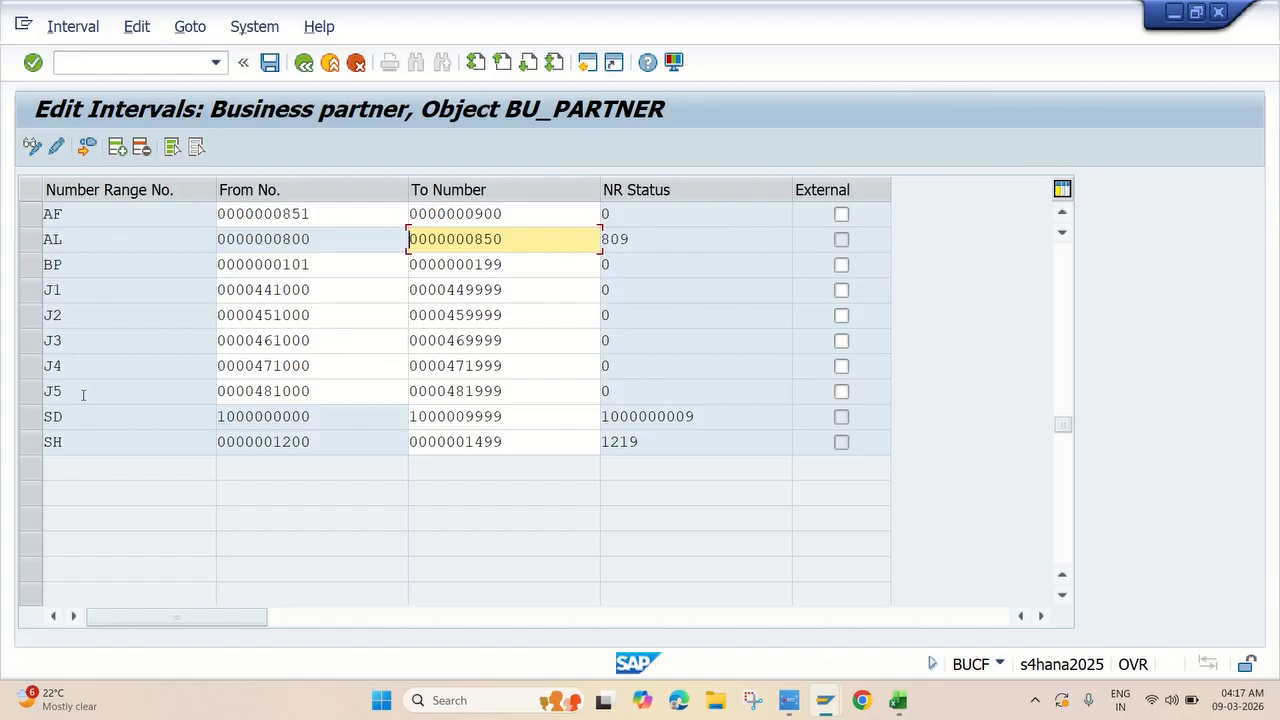
# Save the J1–J5 intervals, acknowledge the transport notice, and switch back to Excel.
pyautogui.click(269, 63)
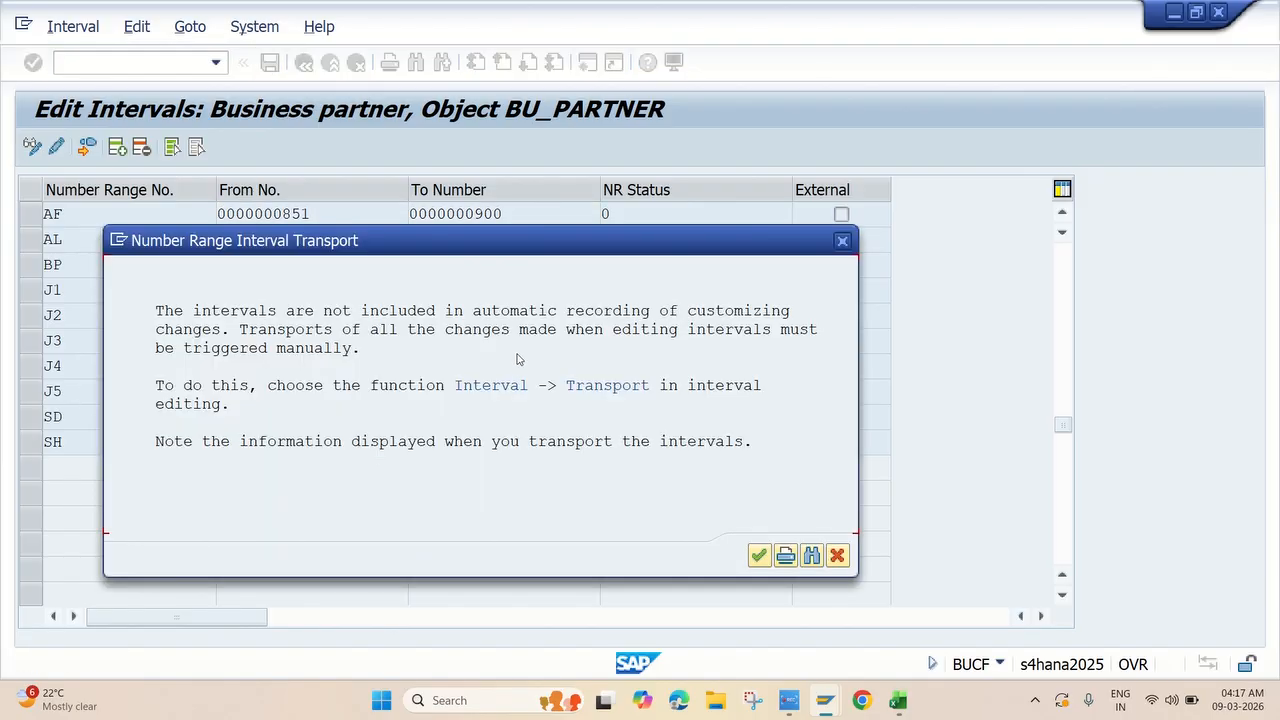
pyautogui.click(759, 556)
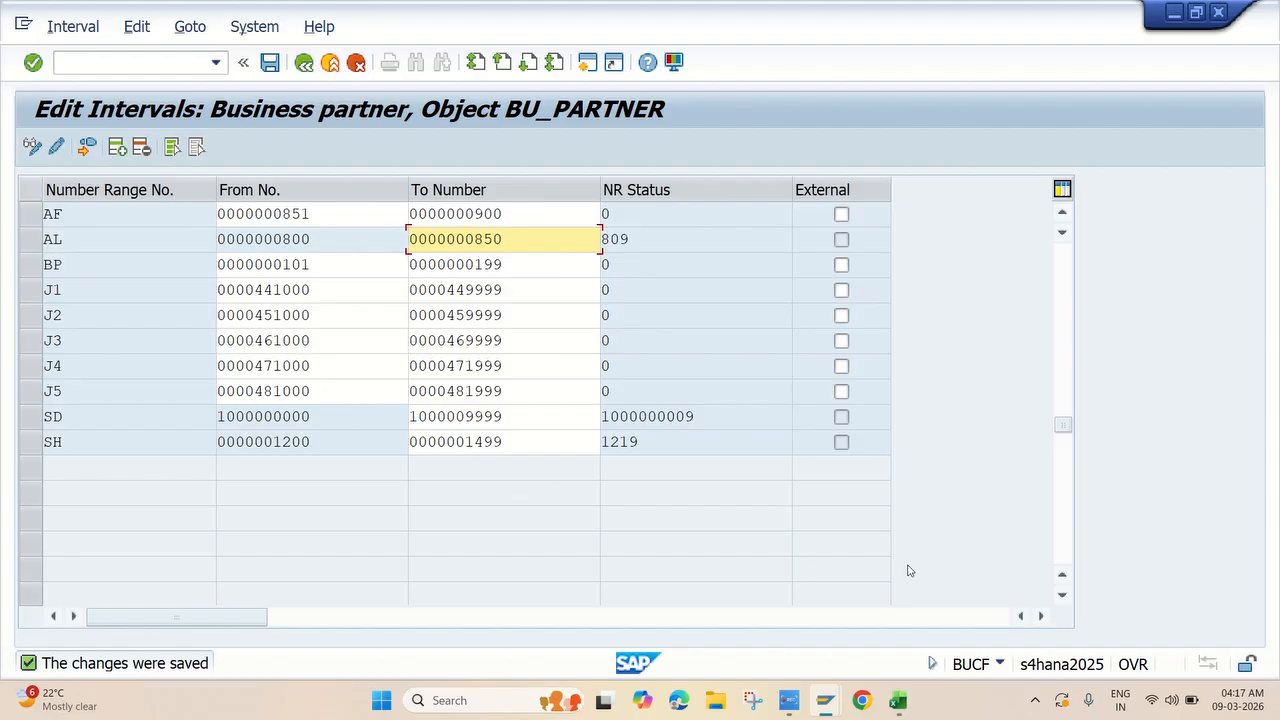
pyautogui.click(789, 702)
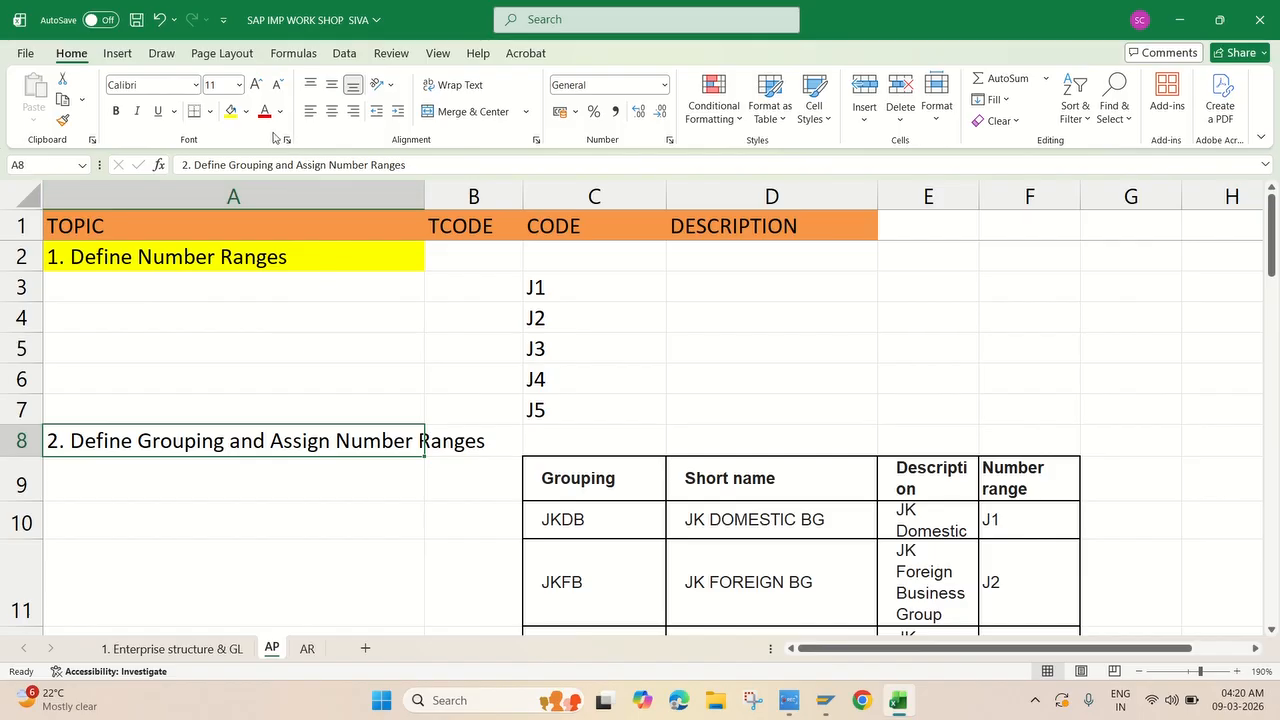
# Fill the '2. Define Grouping and Assign Number Ranges' heading yellow, review the table, return to SAP.
pyautogui.click(232, 111)
pyautogui.scroll(-2, 535, 362)
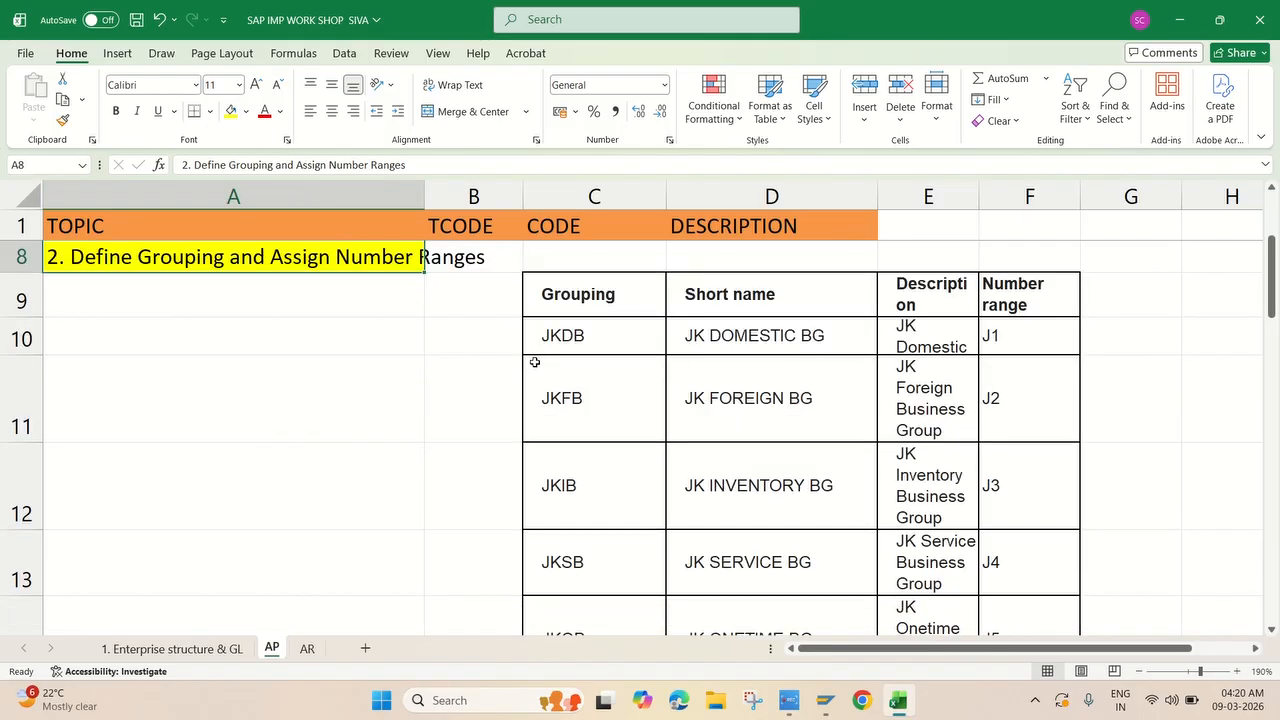
pyautogui.scroll(2, 669, 402)
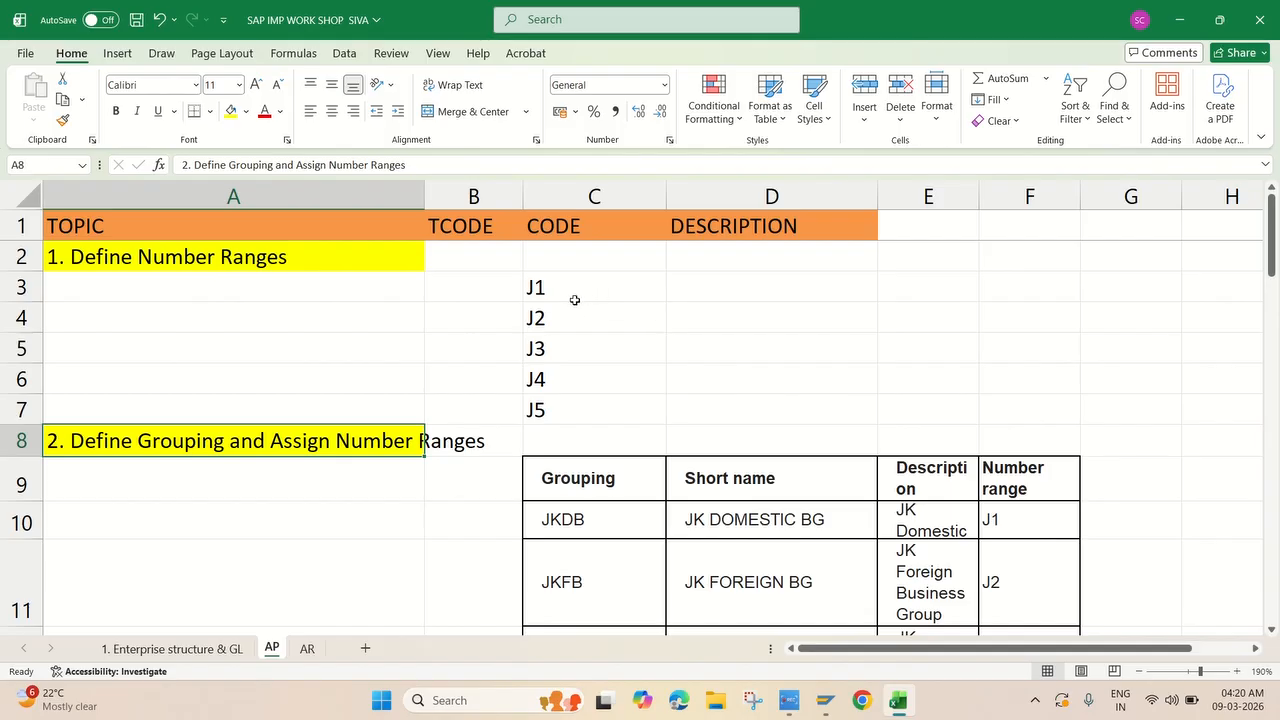
pyautogui.scroll(-3, 780, 449)
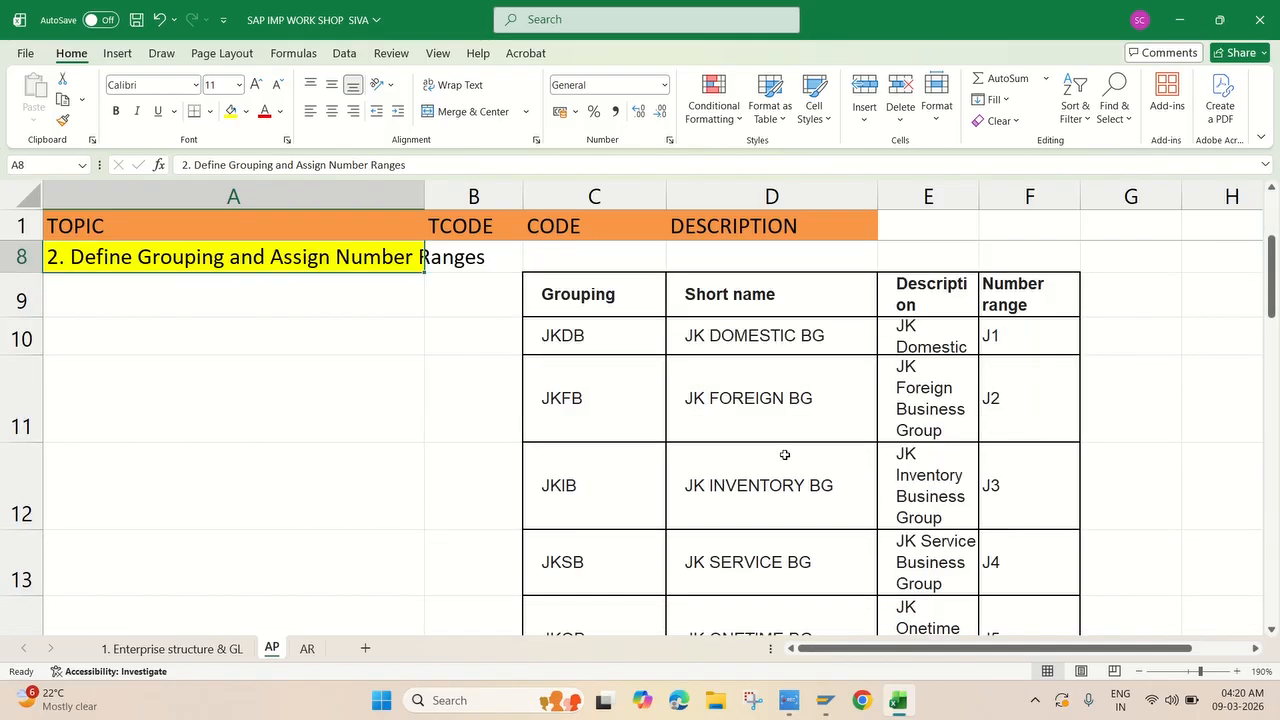
pyautogui.scroll(1, 661, 357)
pyautogui.scroll(-1, 778, 495)
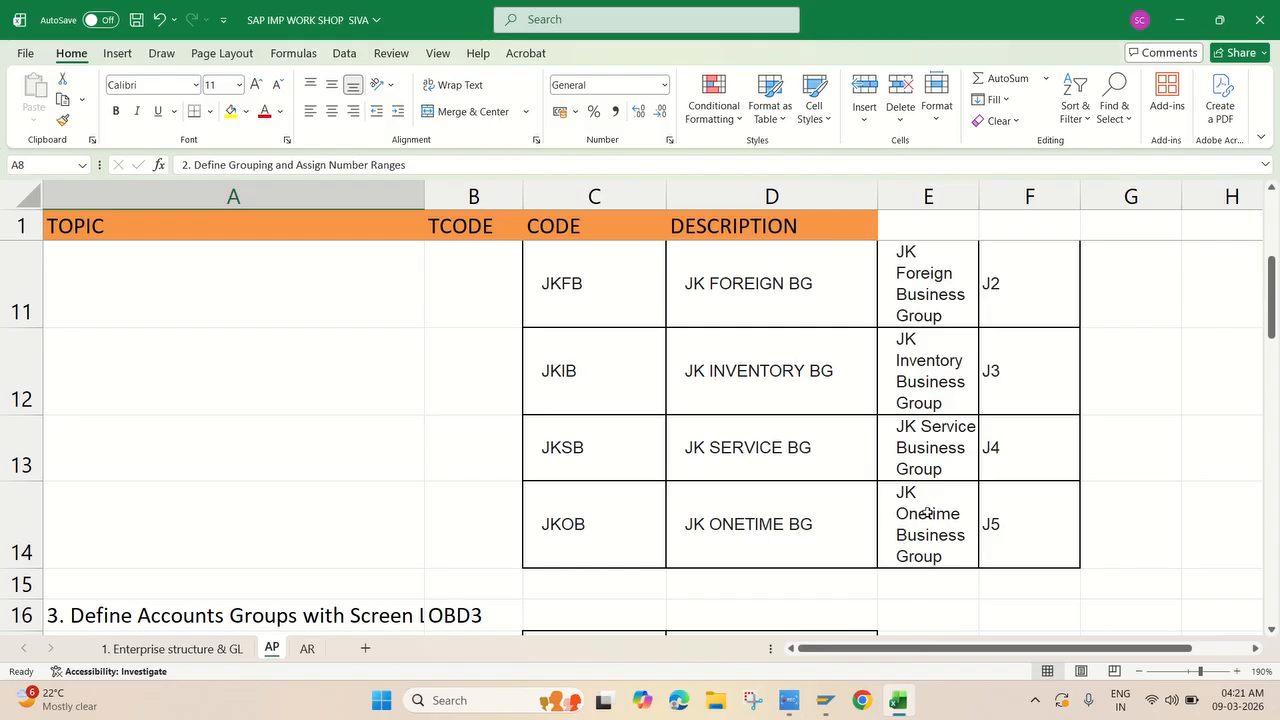
pyautogui.scroll(1, 937, 457)
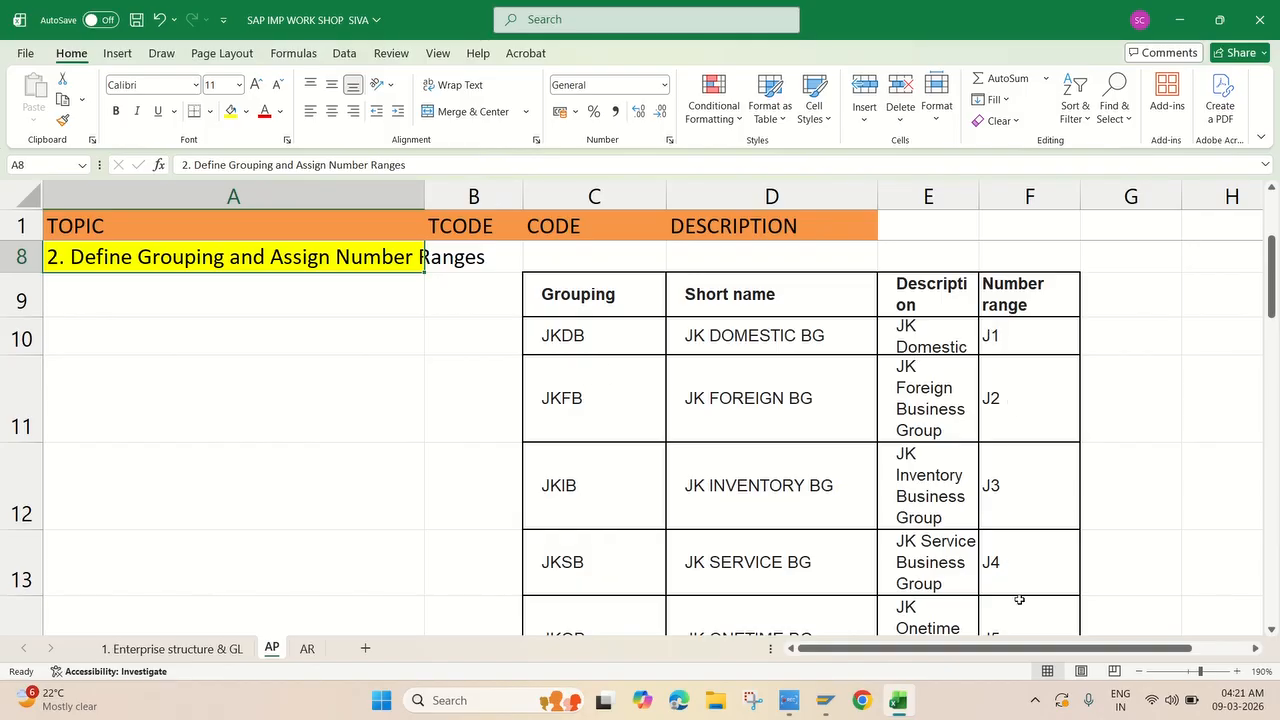
pyautogui.scroll(-2, 1016, 553)
pyautogui.scroll(4, 990, 426)
pyautogui.scroll(-2, 761, 427)
pyautogui.moveTo(826, 700)
pyautogui.click(884, 637)
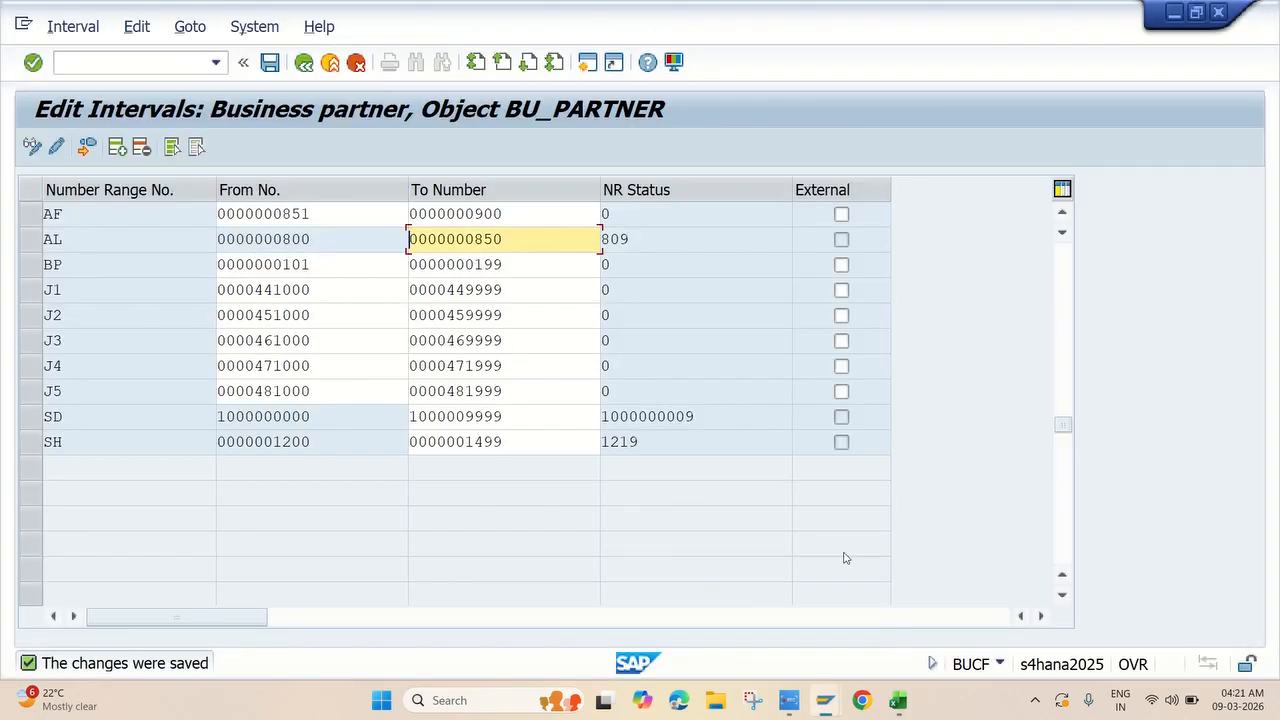
# Back out to the IMG tree and open New Entries in Define Groupings and Assign Number Ranges.
pyautogui.click(305, 66)
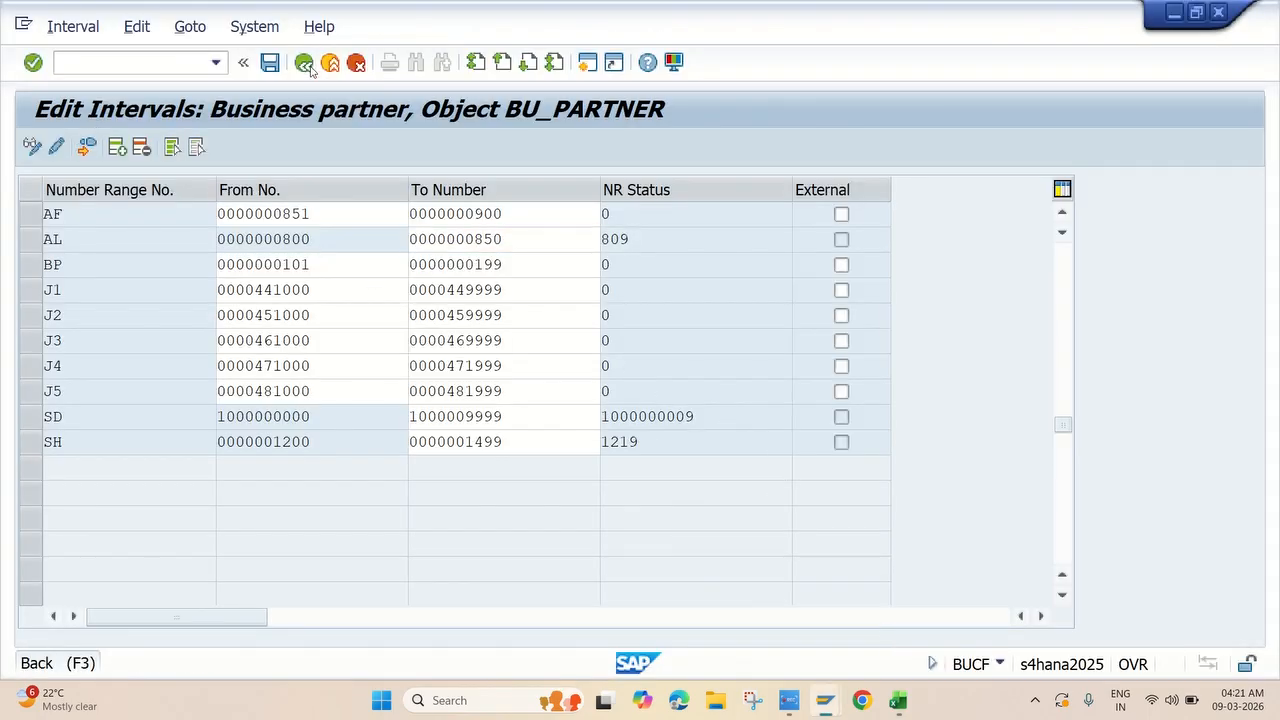
pyautogui.click(305, 63)
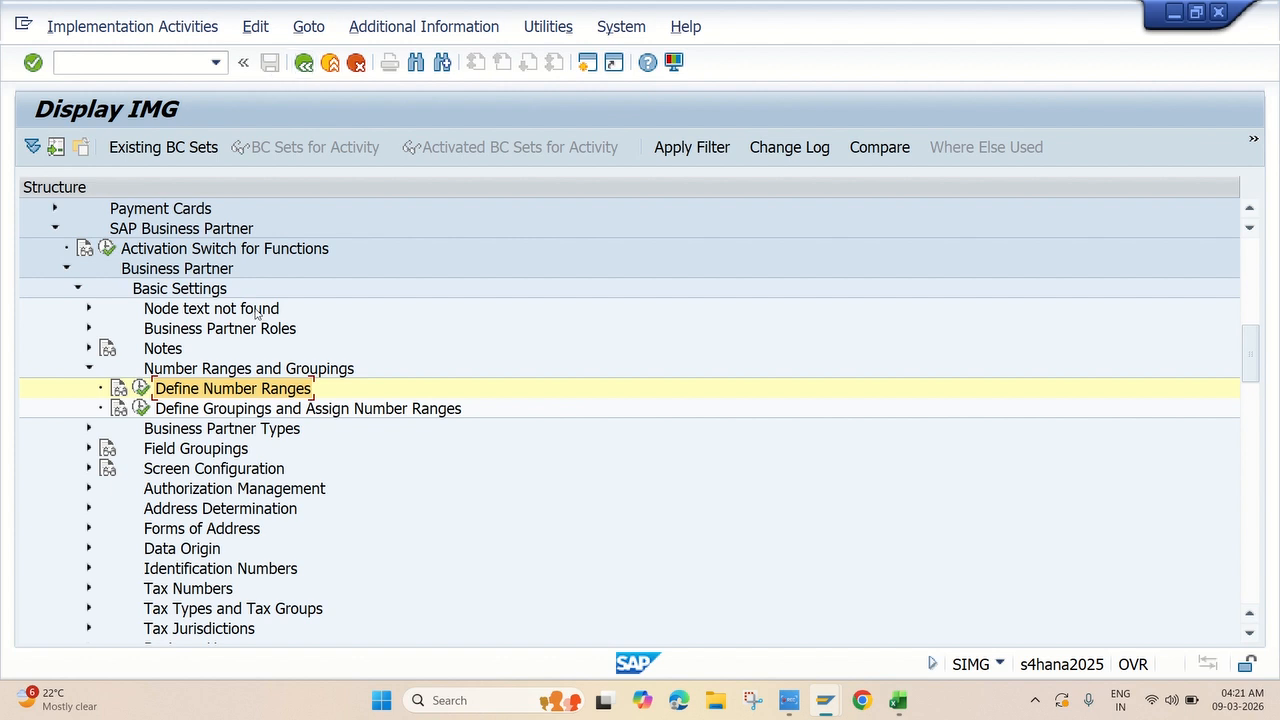
pyautogui.scroll(2, 276, 341)
pyautogui.scroll(2, 276, 341)
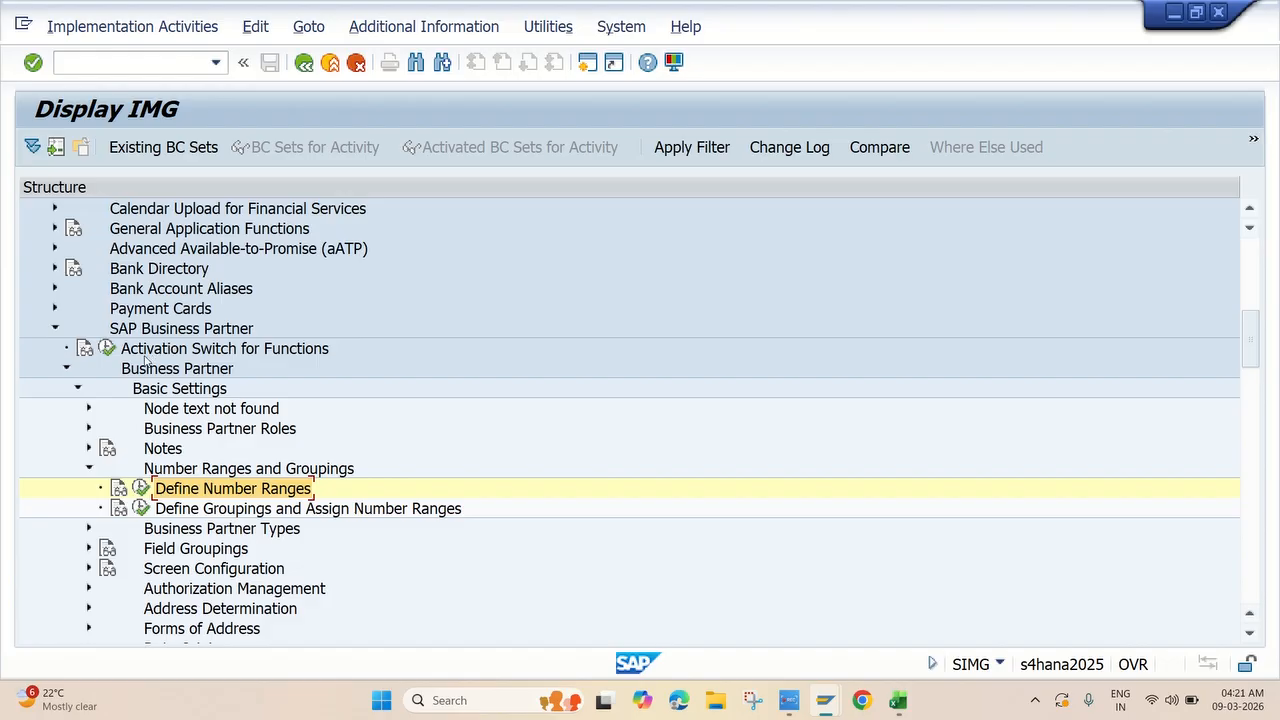
pyautogui.scroll(-1, 228, 408)
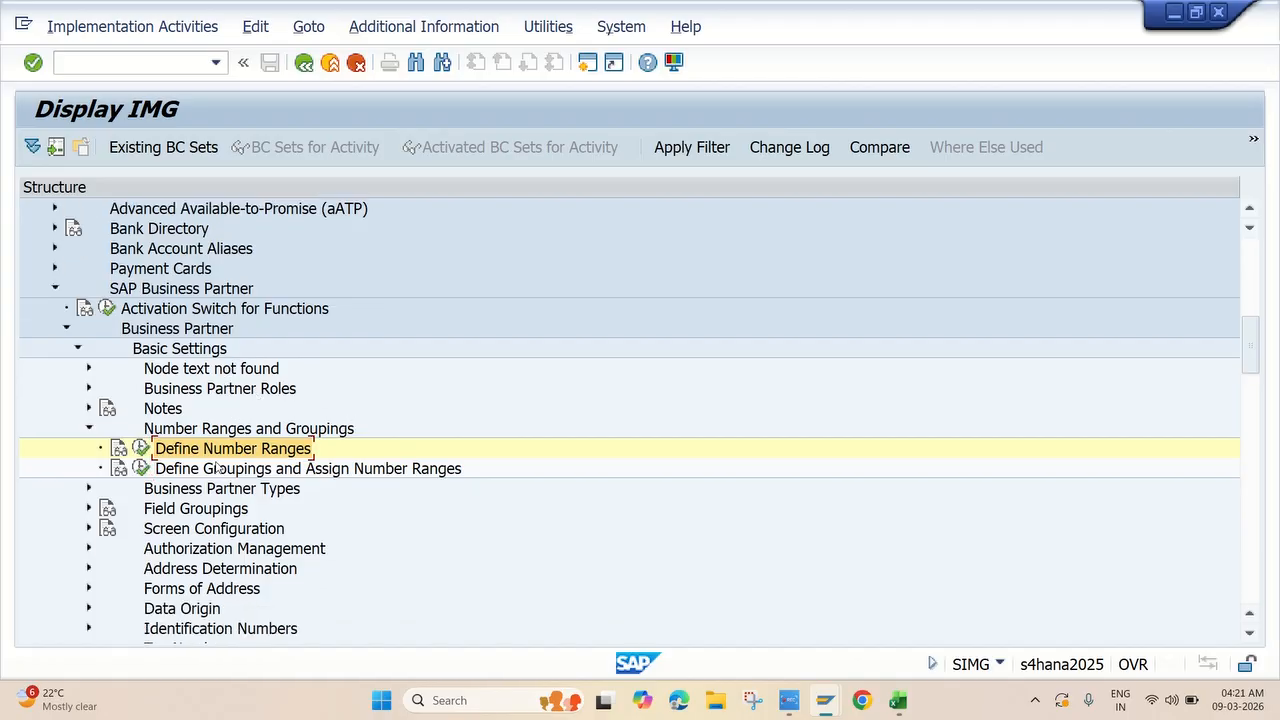
pyautogui.click(142, 470)
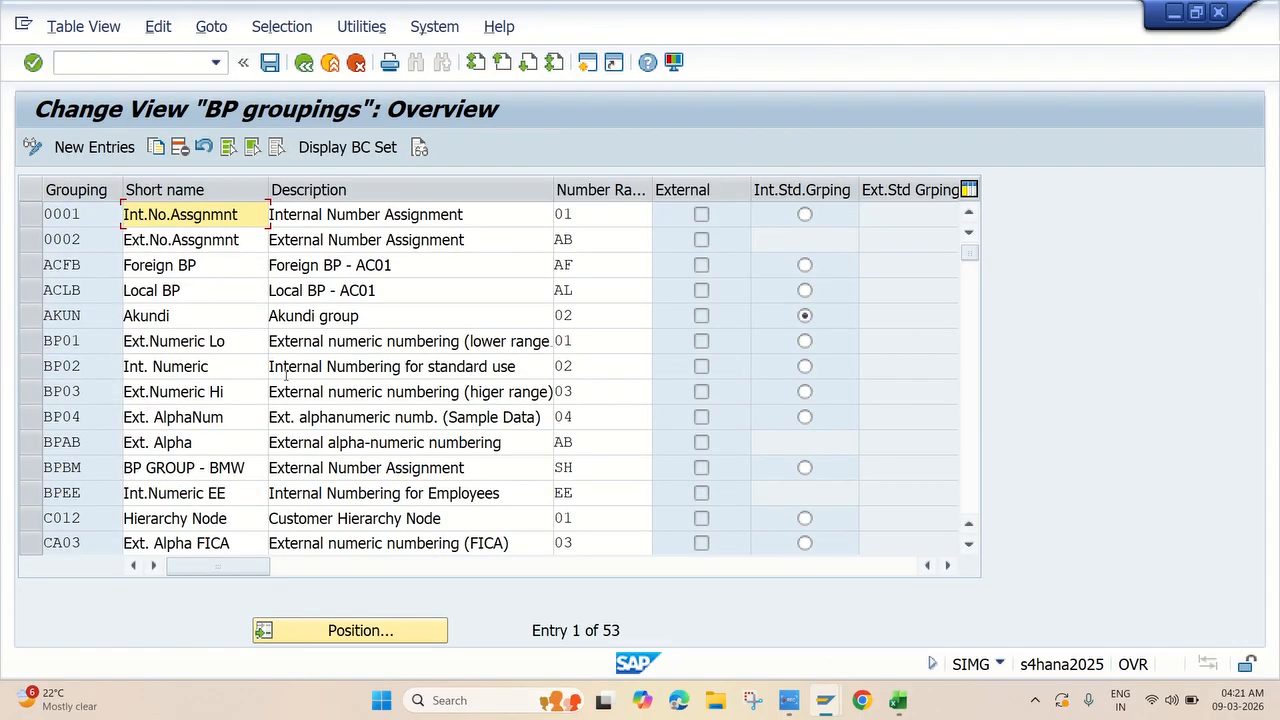
pyautogui.click(112, 148)
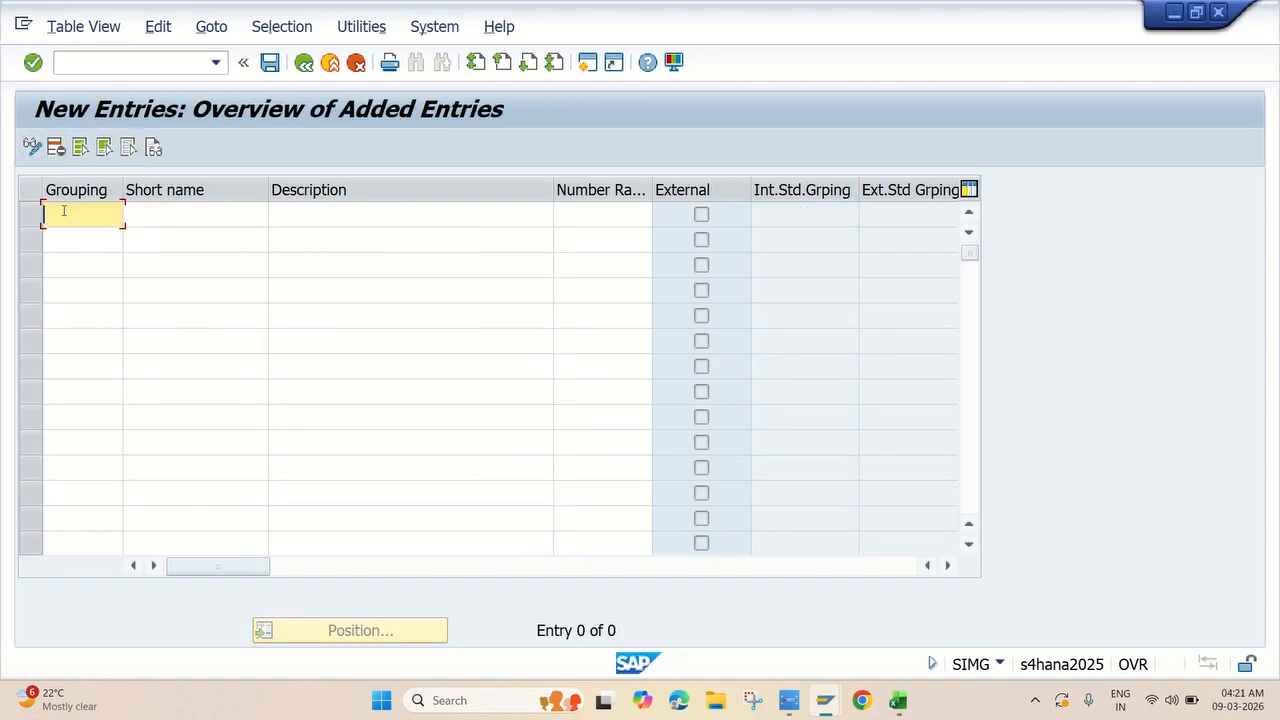
# Copy grouping codes JKDB through JKOB from Excel into the Grouping column.
pyautogui.hotkey('alt', 'Tab')
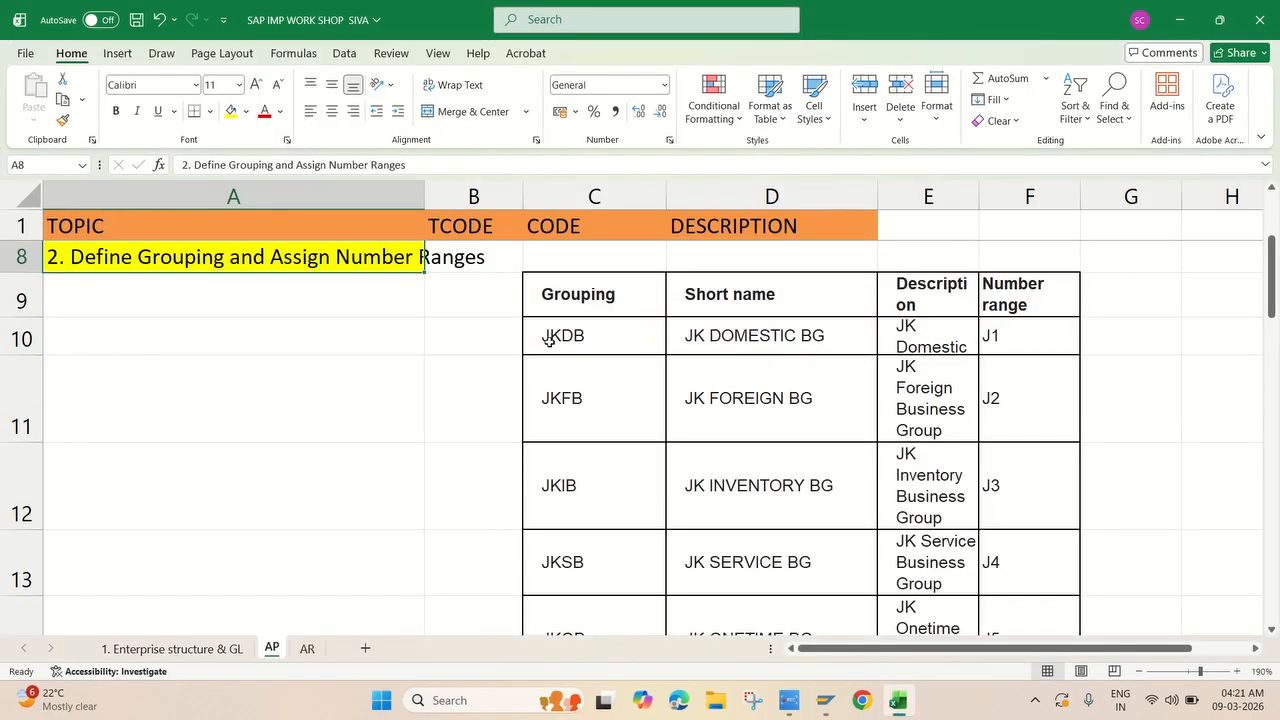
pyautogui.scroll(-2, 614, 340)
pyautogui.scroll(2, 600, 310)
pyautogui.click(585, 338)
pyautogui.scroll(-1, 614, 365)
pyautogui.keyDown('shift'); pyautogui.click(586, 510); pyautogui.keyUp('shift')
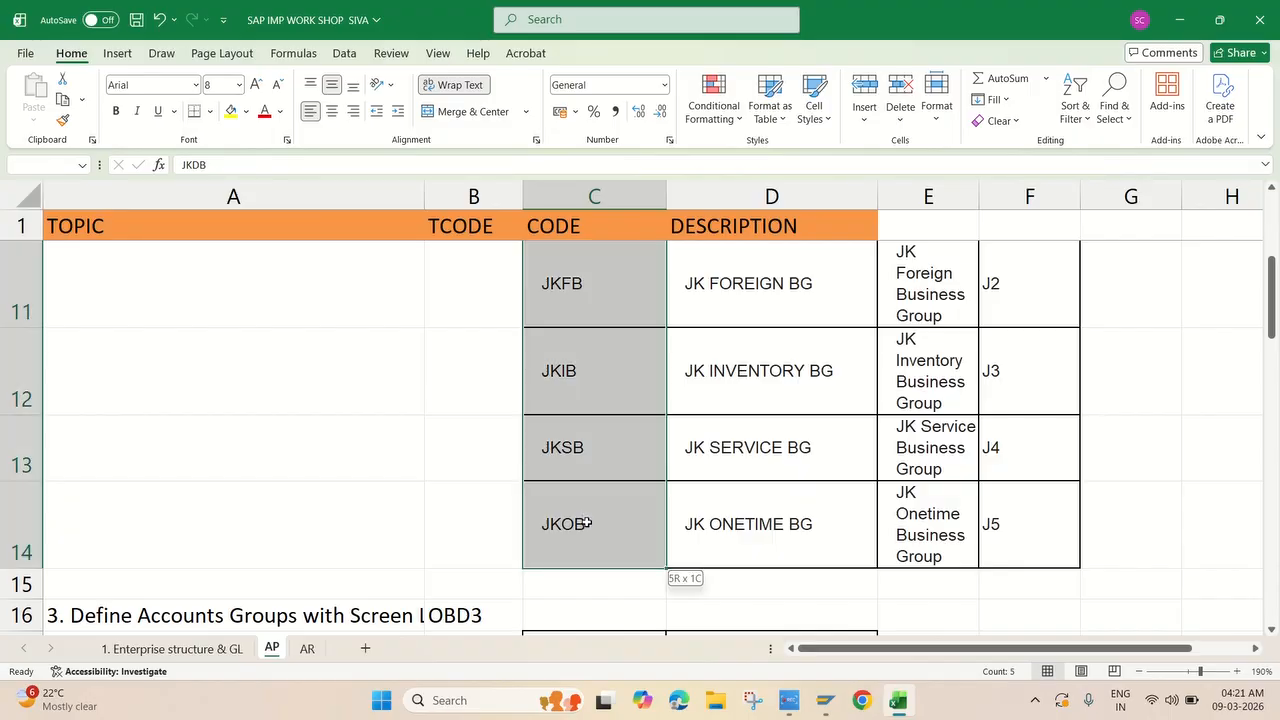
pyautogui.hotkey('ctrl', 'c')
pyautogui.hotkey('alt', 'Tab')
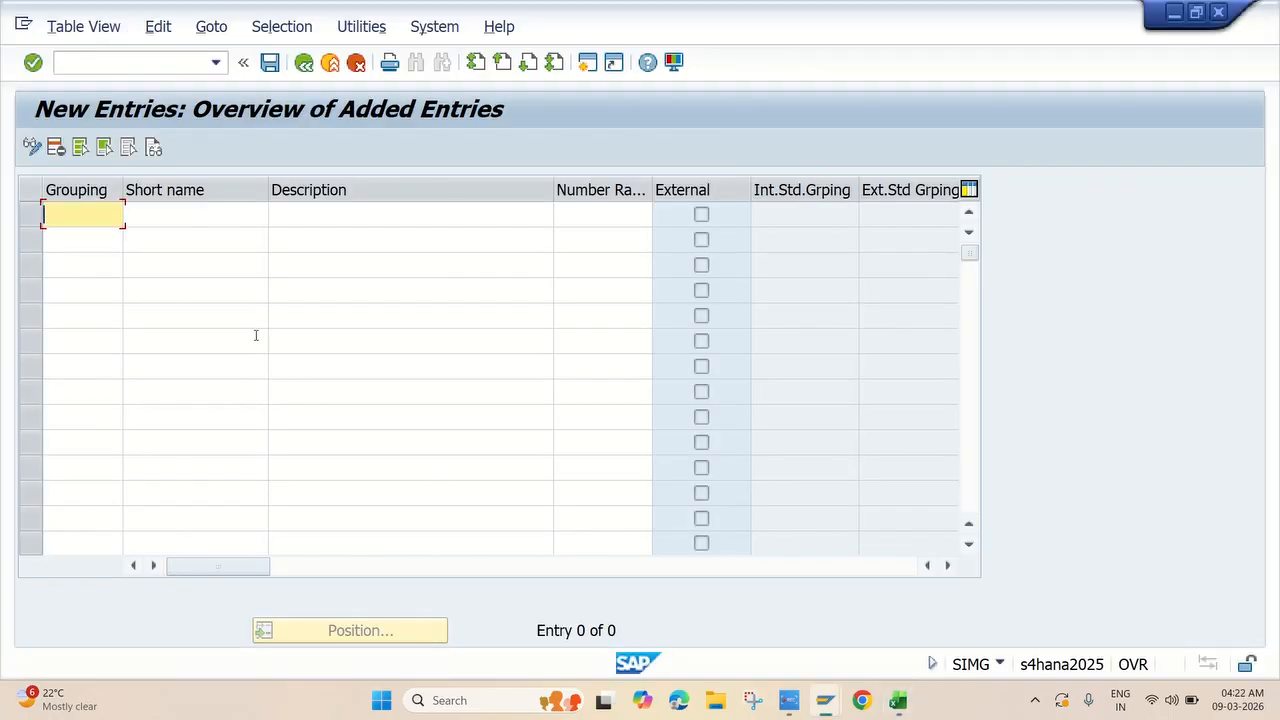
pyautogui.hotkey('ctrl', 'v')
# Paste short names JK DOMESTIC BG through JK ONETIME BG into the Short name column.
pyautogui.click(190, 215)
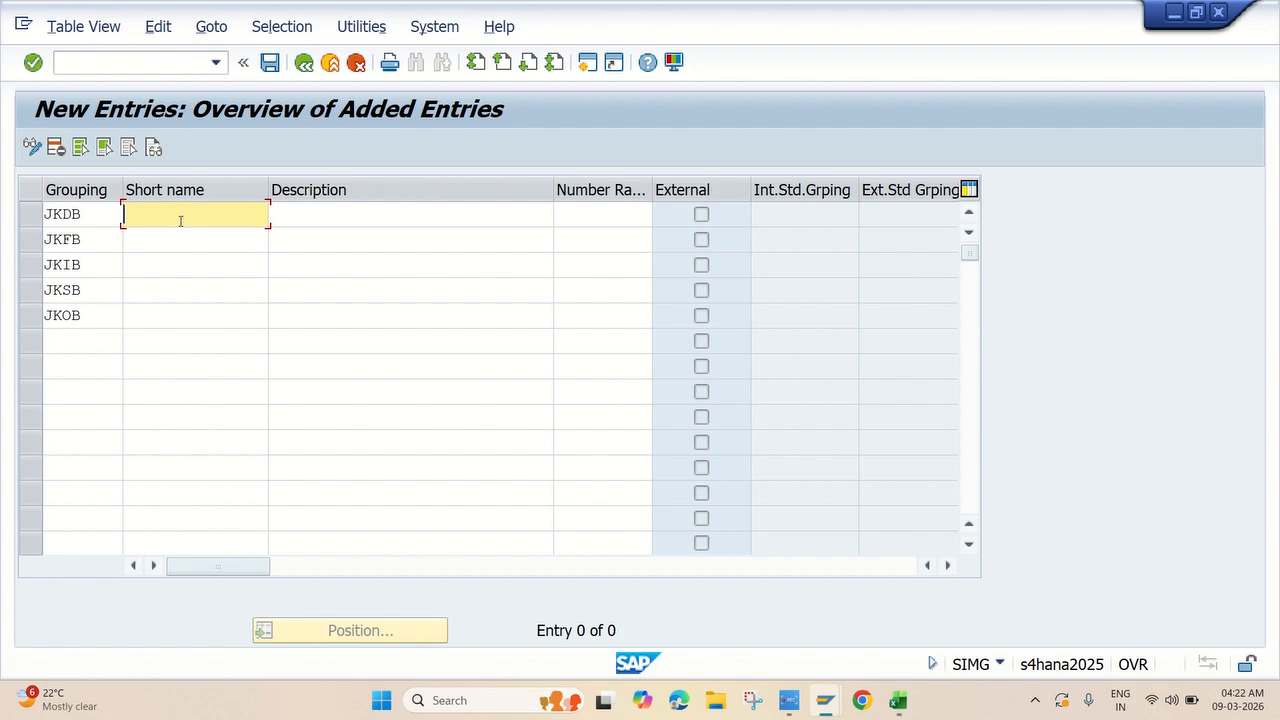
pyautogui.hotkey('alt', 'Tab')
pyautogui.scroll(2, 534, 266)
pyautogui.click(737, 427)
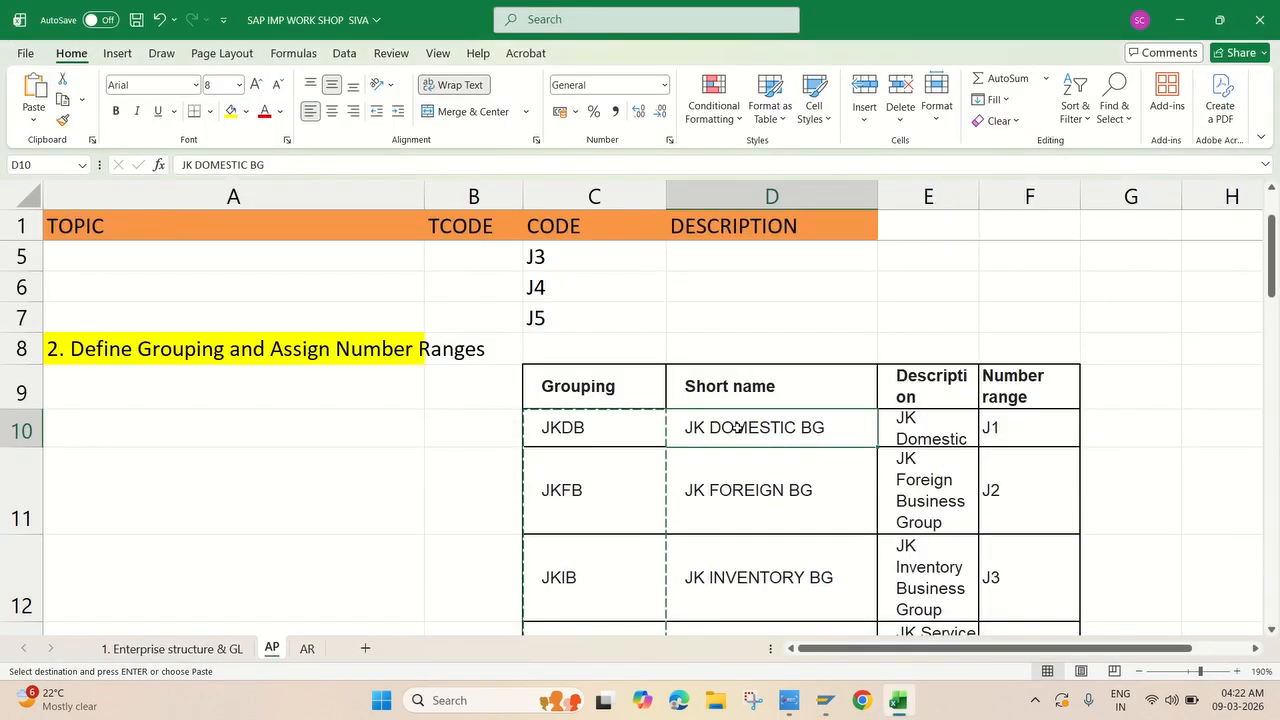
pyautogui.scroll(-3, 737, 427)
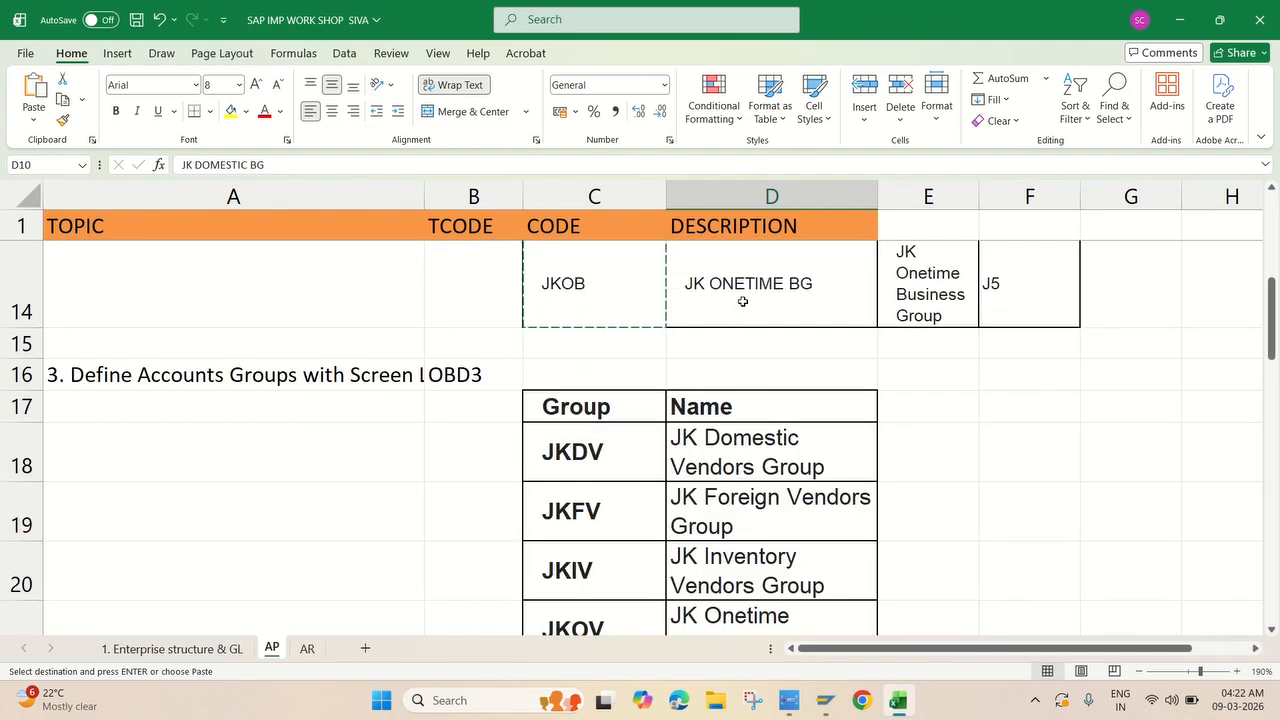
pyautogui.keyDown('shift'); pyautogui.click(743, 301); pyautogui.keyUp('shift')
pyautogui.hotkey('ctrl', 'c')
pyautogui.hotkey('alt', 'Tab')
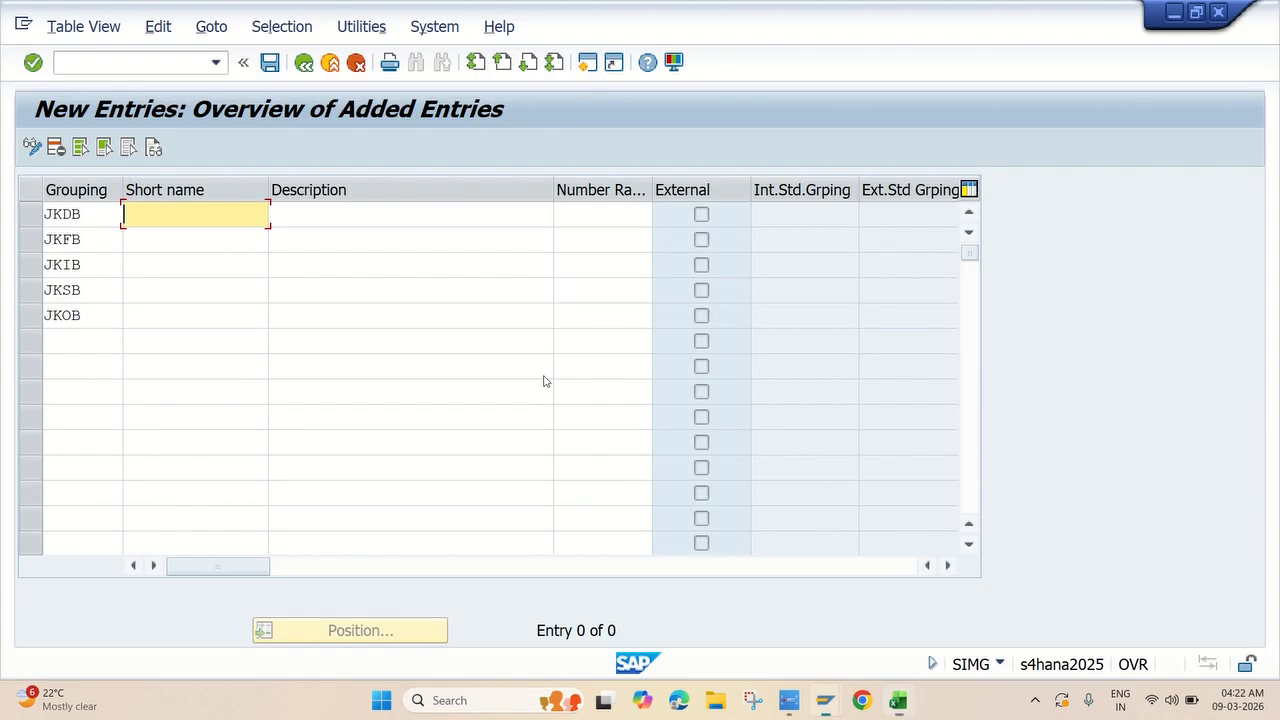
pyautogui.hotkey('ctrl', 'v')
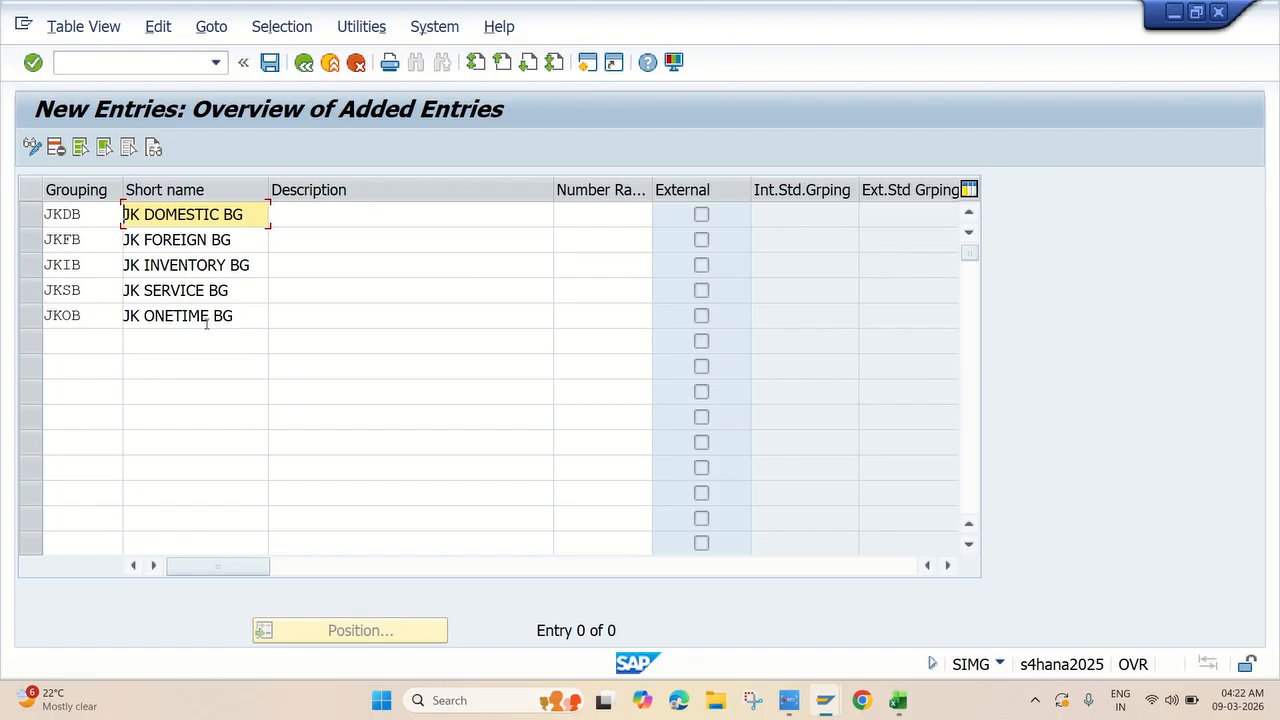
# Paste descriptions from Excel cells E10:E14 into the Description column.
pyautogui.click(338, 210)
pyautogui.hotkey('alt', 'Tab')
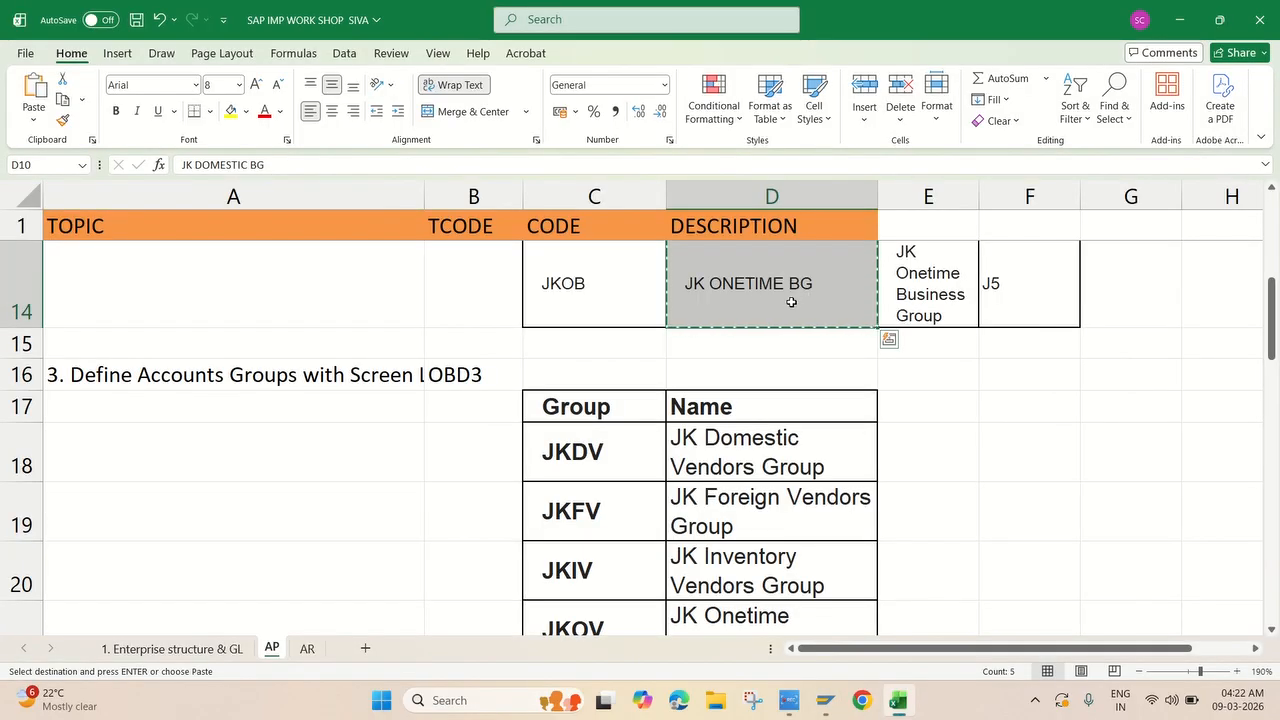
pyautogui.scroll(3, 791, 297)
pyautogui.click(926, 335)
pyautogui.scroll(-2, 926, 335)
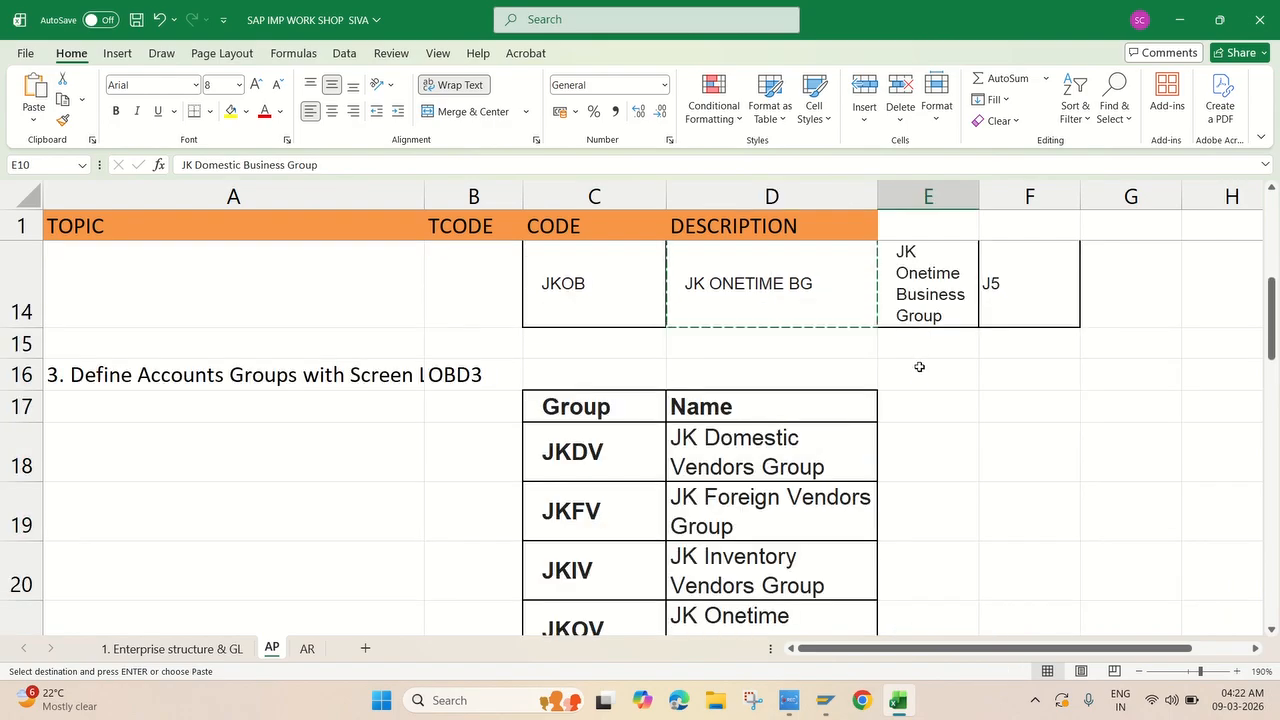
pyautogui.keyDown('shift'); pyautogui.click(922, 300); pyautogui.keyUp('shift')
pyautogui.hotkey('alt', 'Tab')
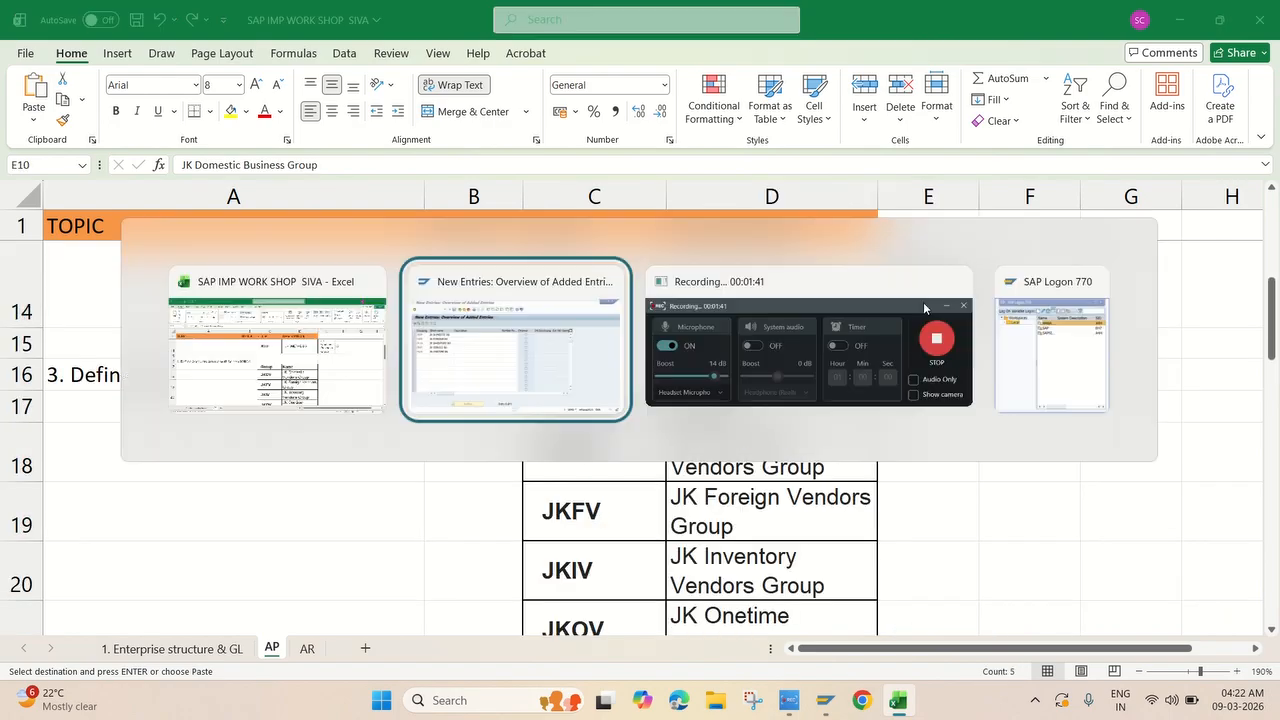
pyautogui.hotkey('ctrl', 'v')
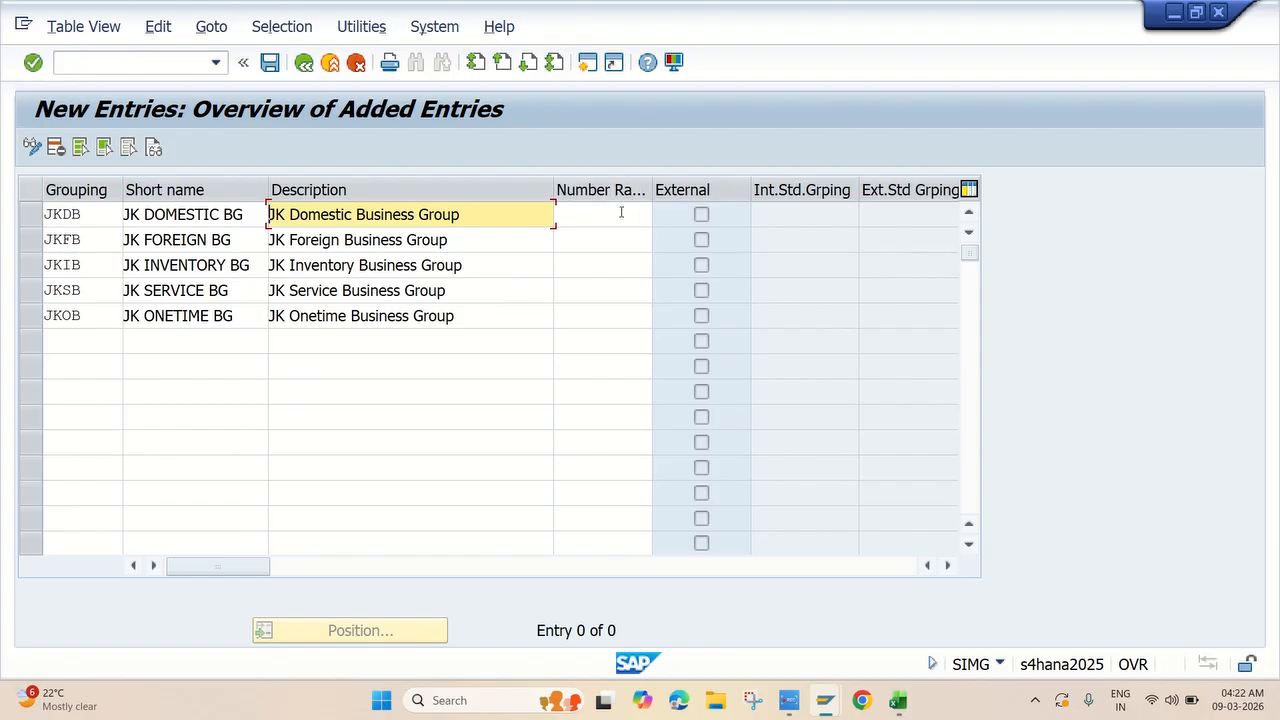
# Assign number range J1 to grouping JKDB and J2 to JKFB.
pyautogui.click(616, 216)
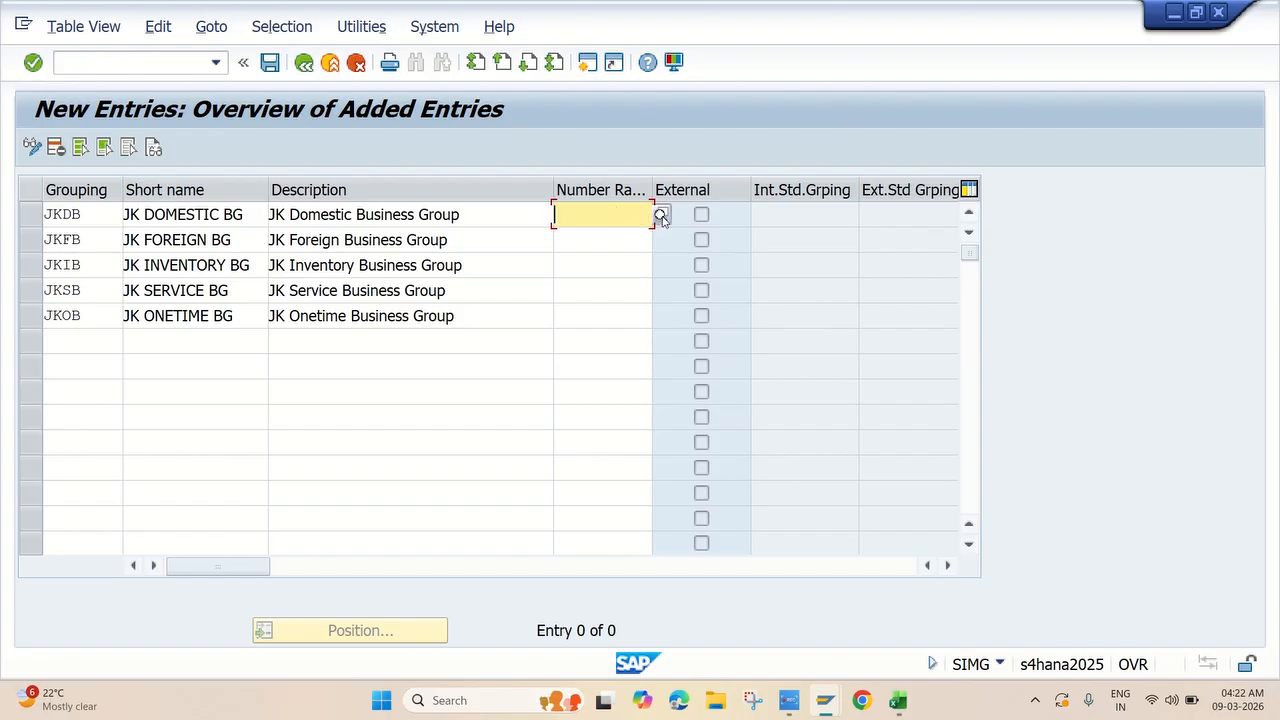
pyautogui.click(661, 216)
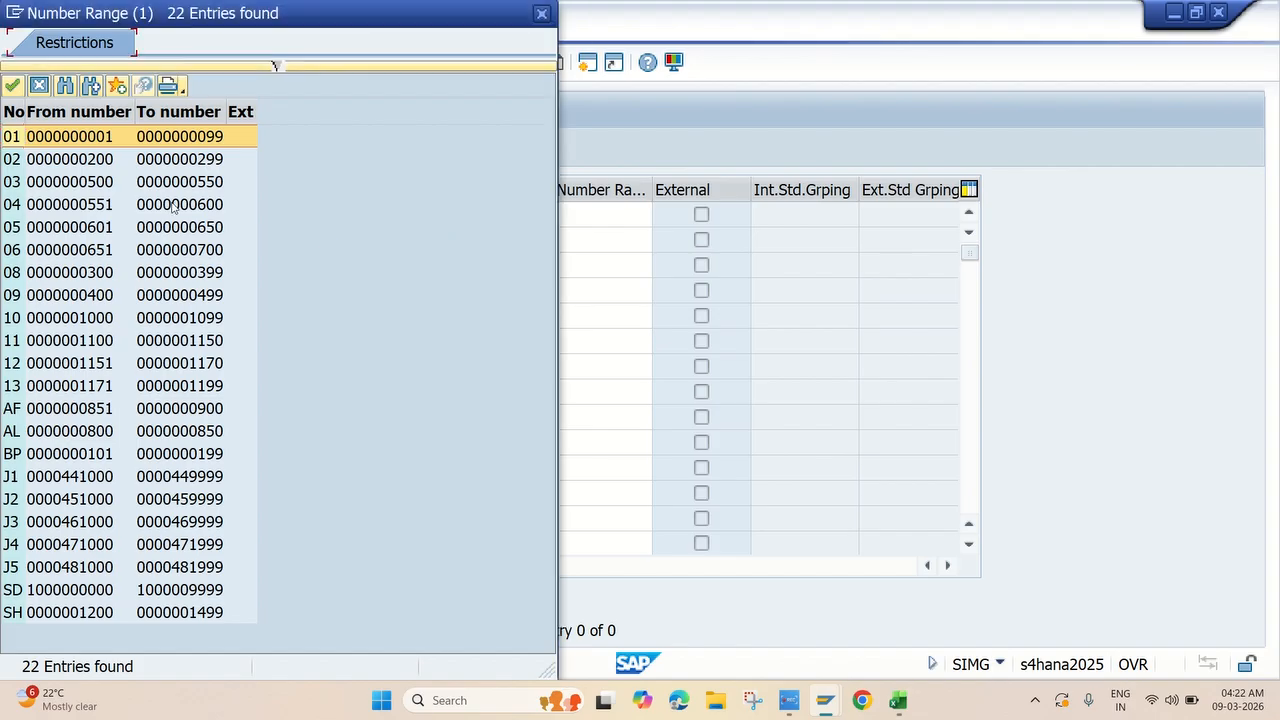
pyautogui.click(541, 13)
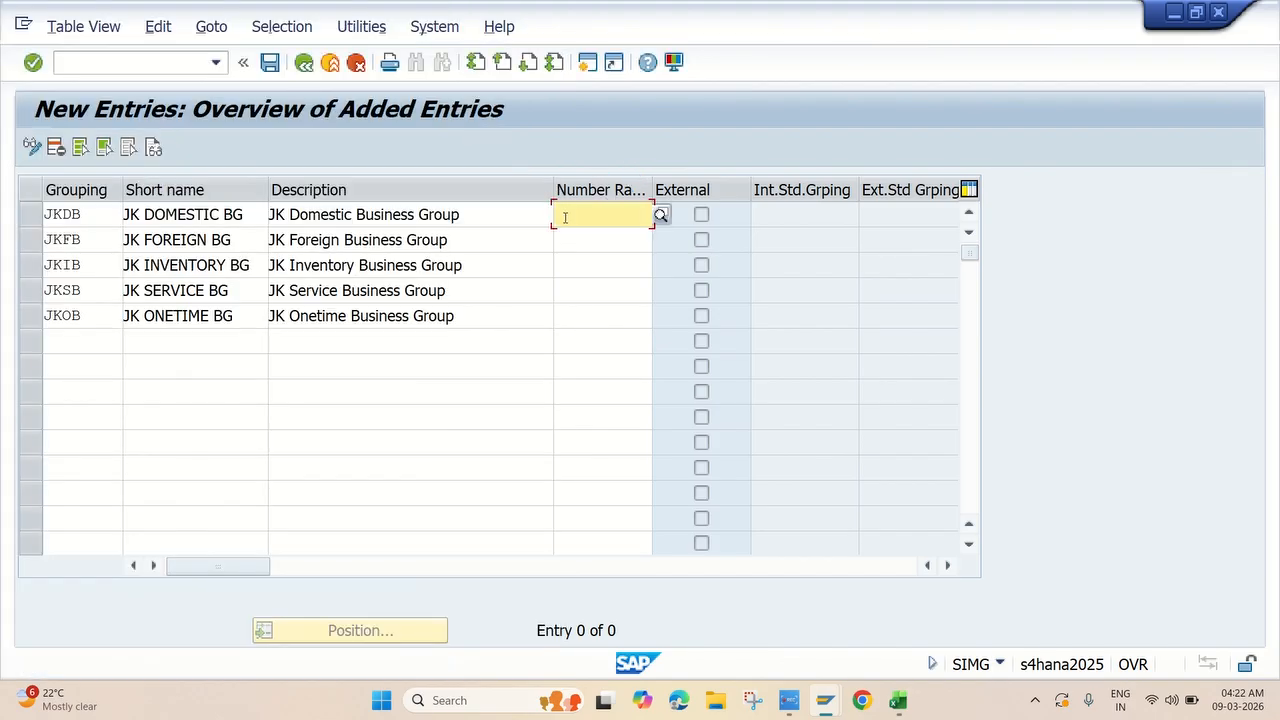
pyautogui.write('J1')
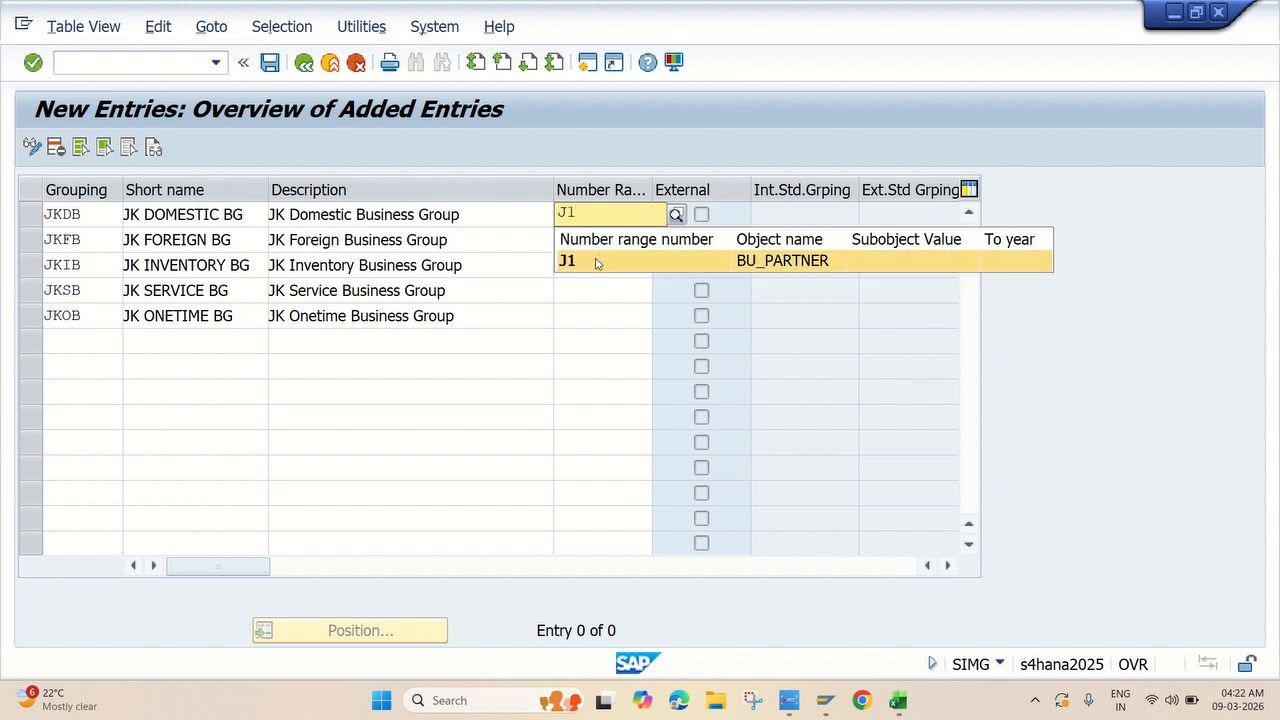
pyautogui.click(594, 262)
pyautogui.click(590, 240)
pyautogui.write('J2')
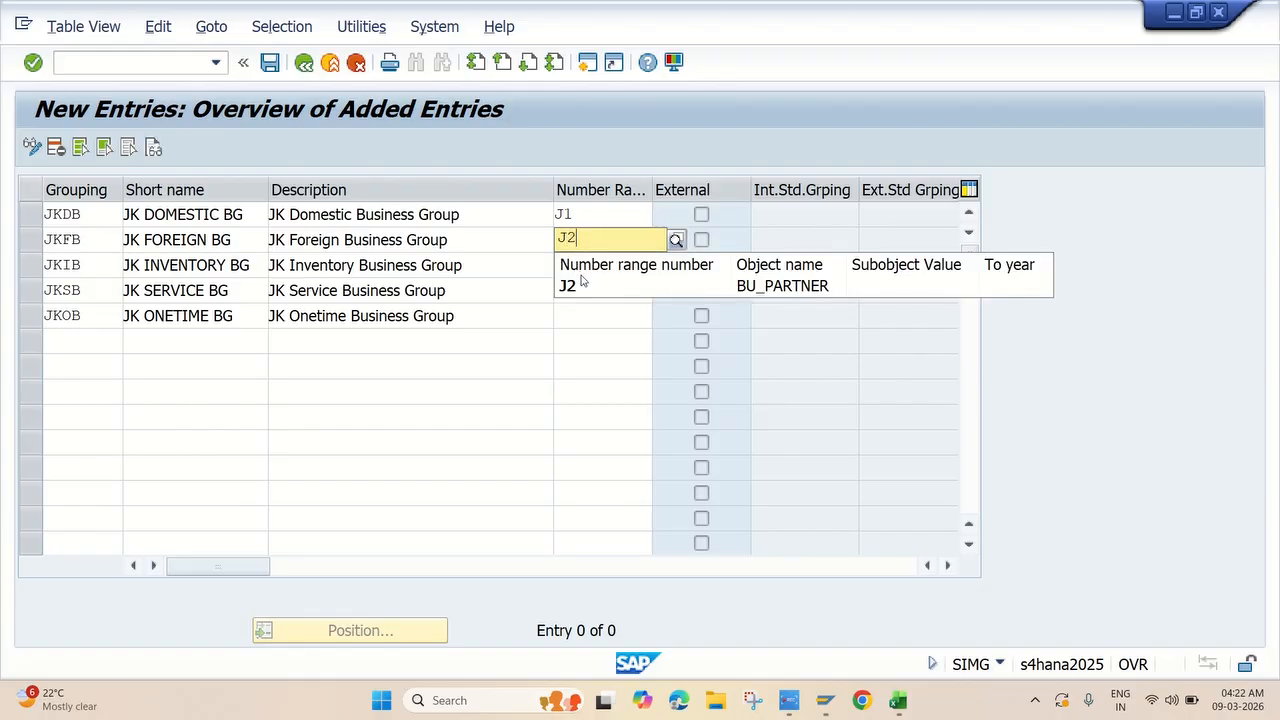
pyautogui.click(582, 284)
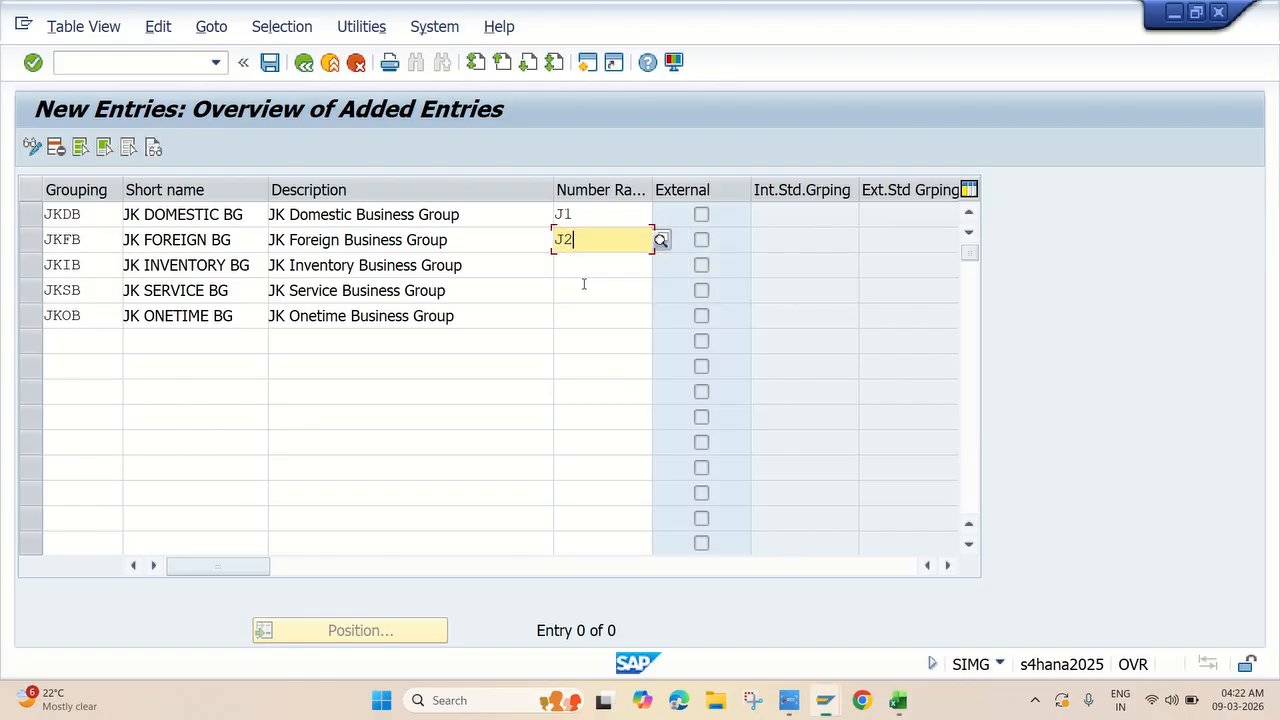
# Assign J3, J4 and J5 to JKIB, JKSB and JKOB, confirm, and save.
pyautogui.click(590, 262)
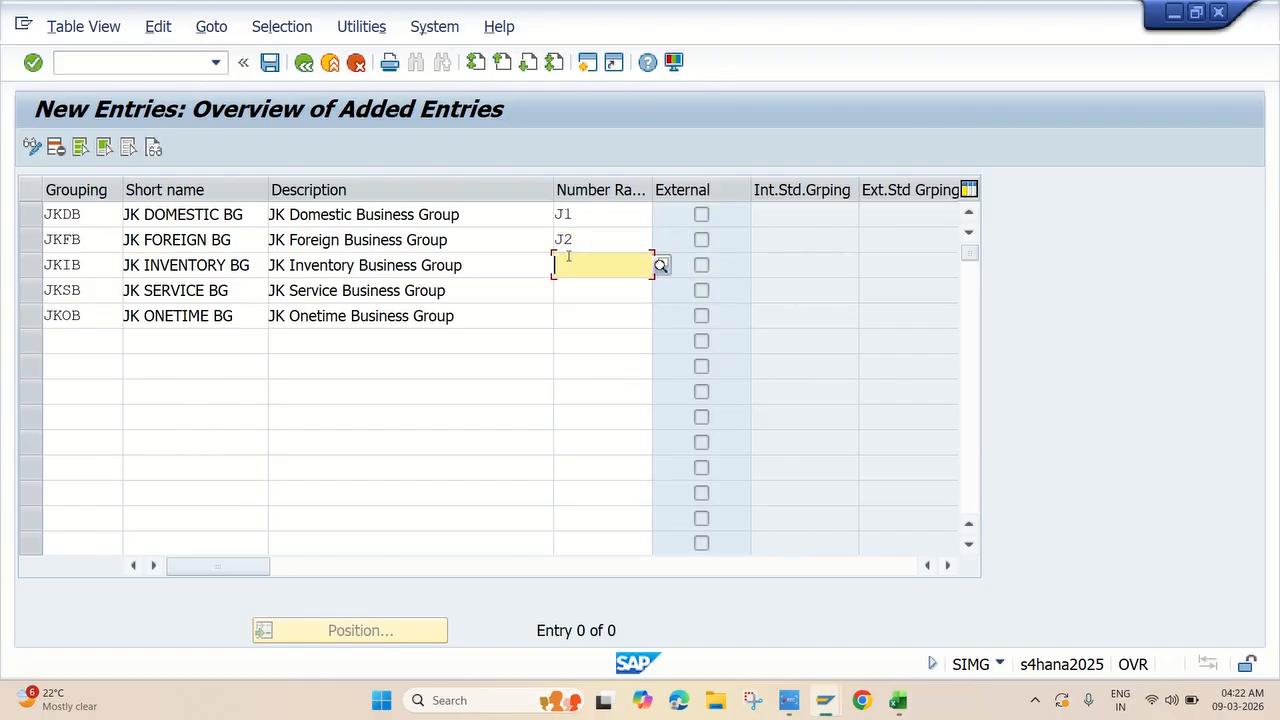
pyautogui.write('J3')
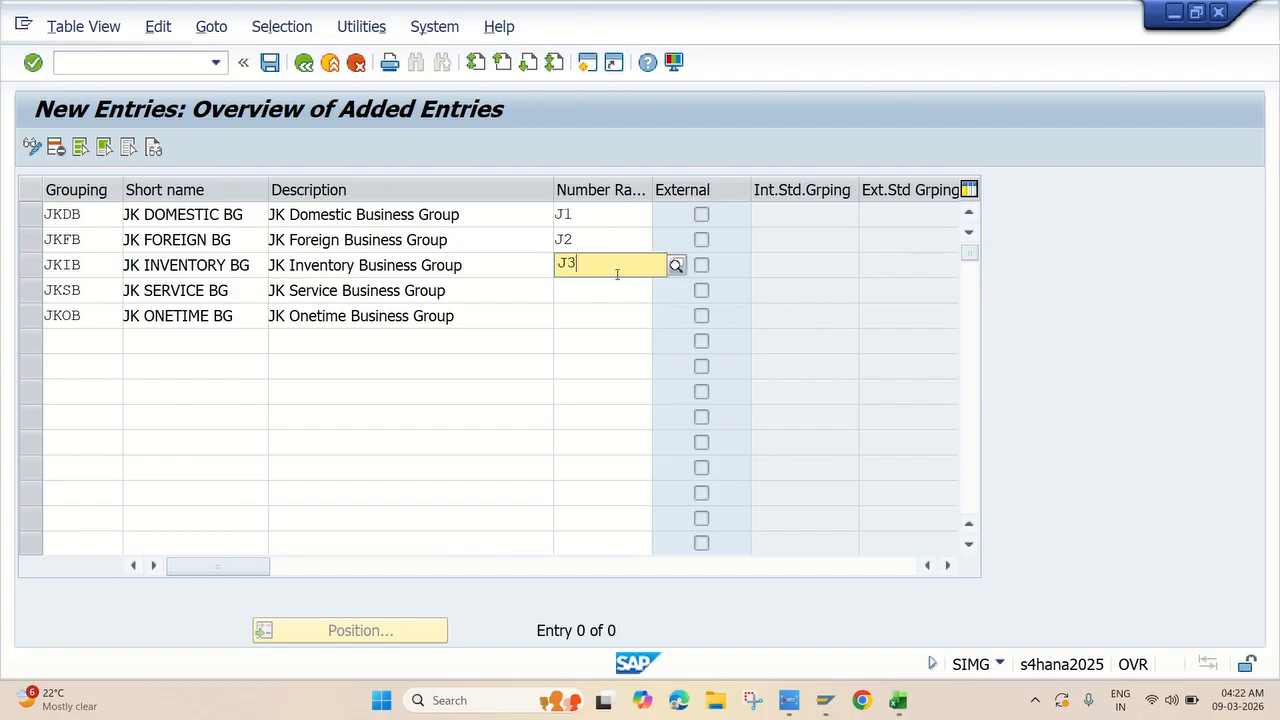
pyautogui.click(603, 306)
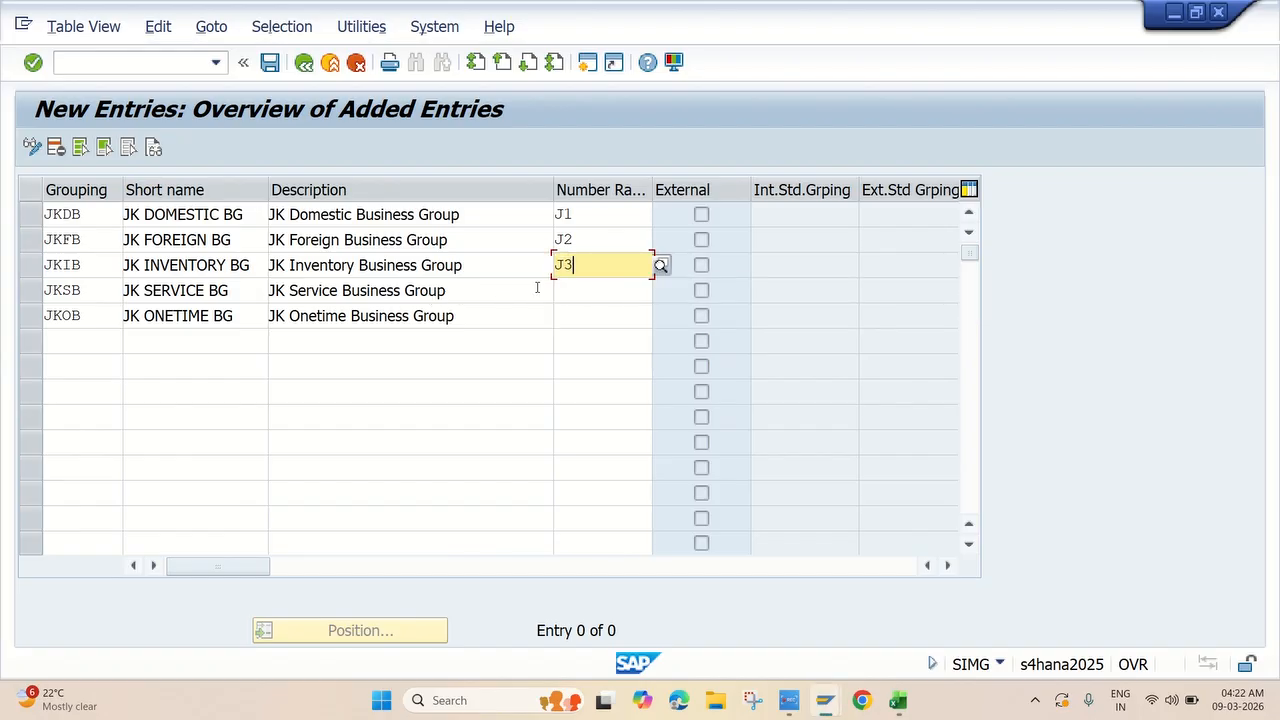
pyautogui.click(586, 289)
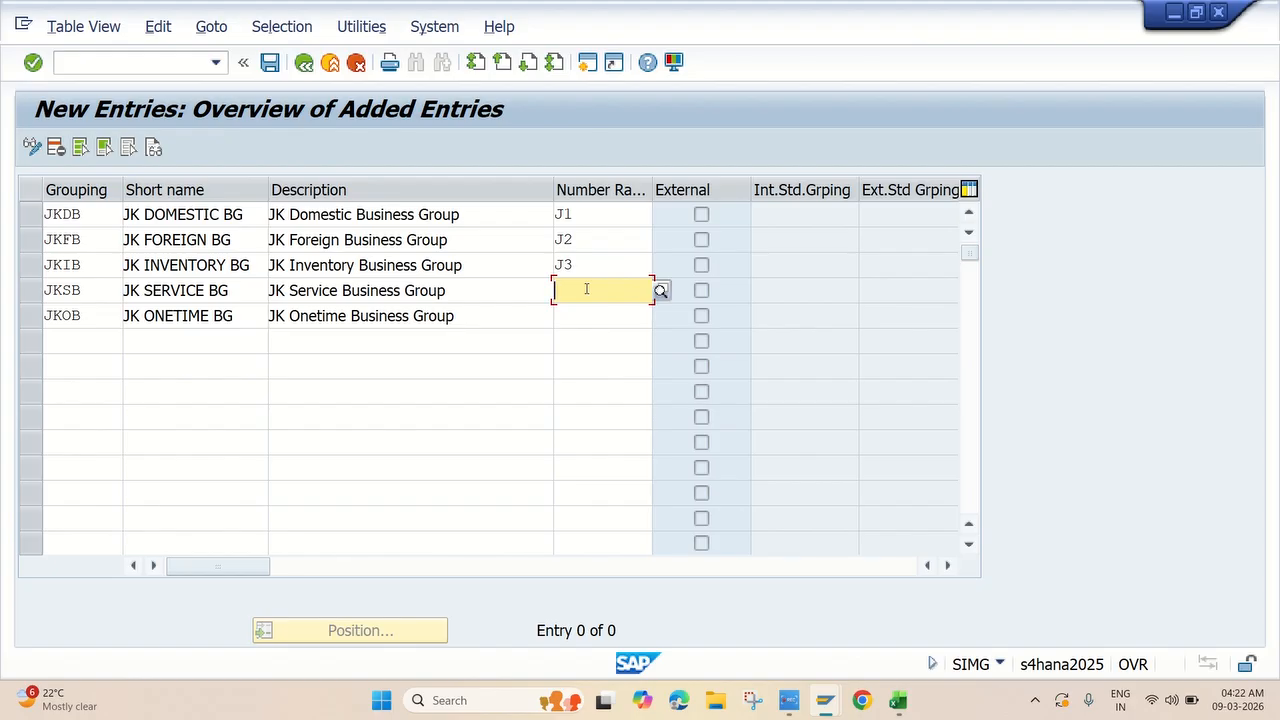
pyautogui.write('J4')
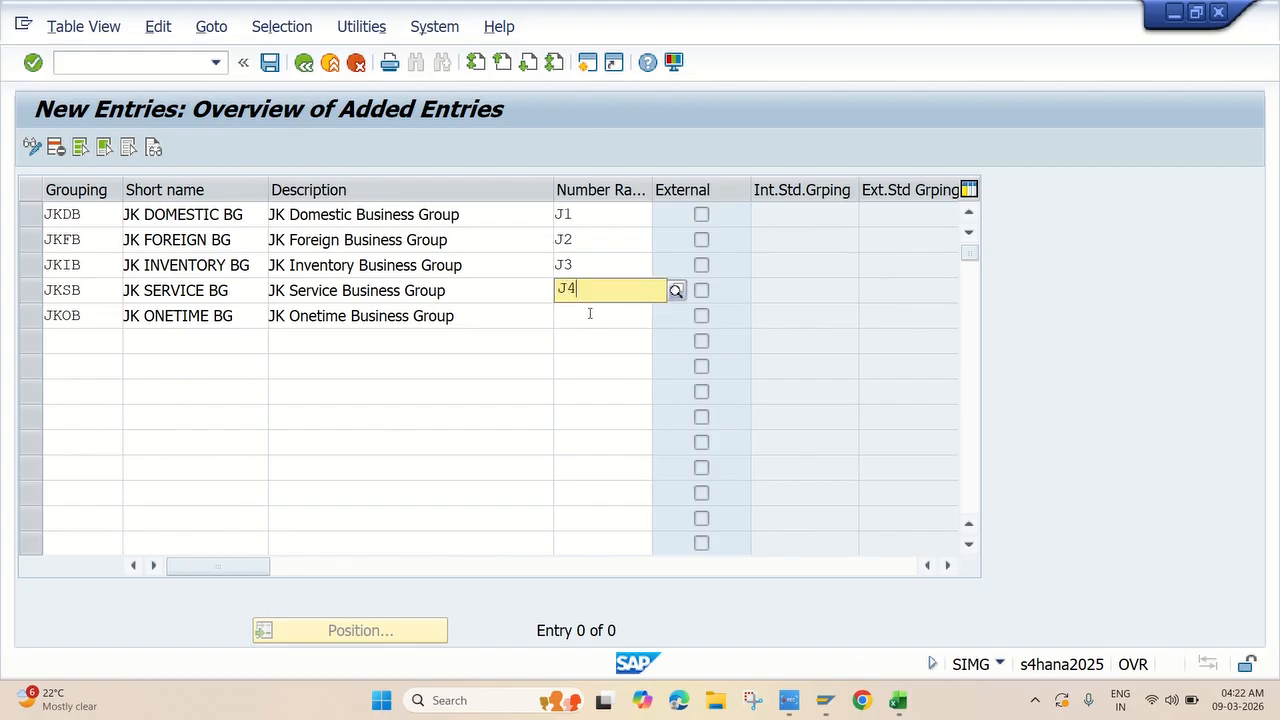
pyautogui.click(589, 335)
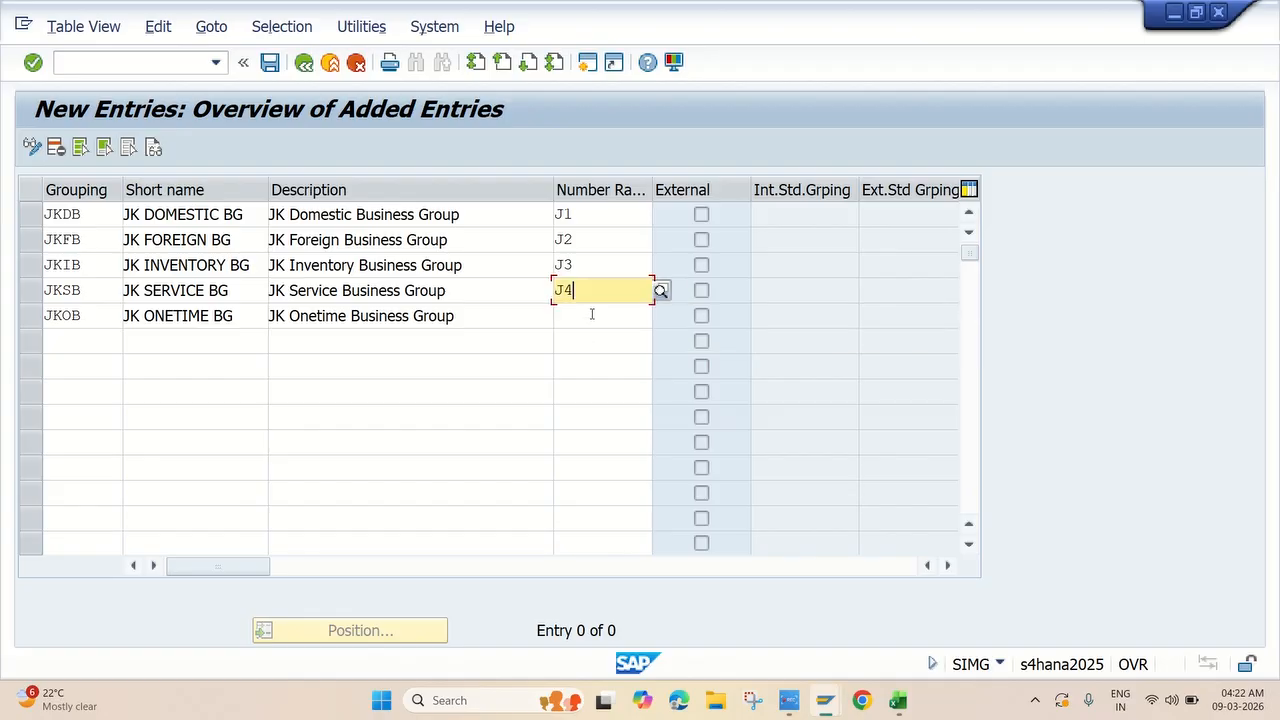
pyautogui.click(593, 310)
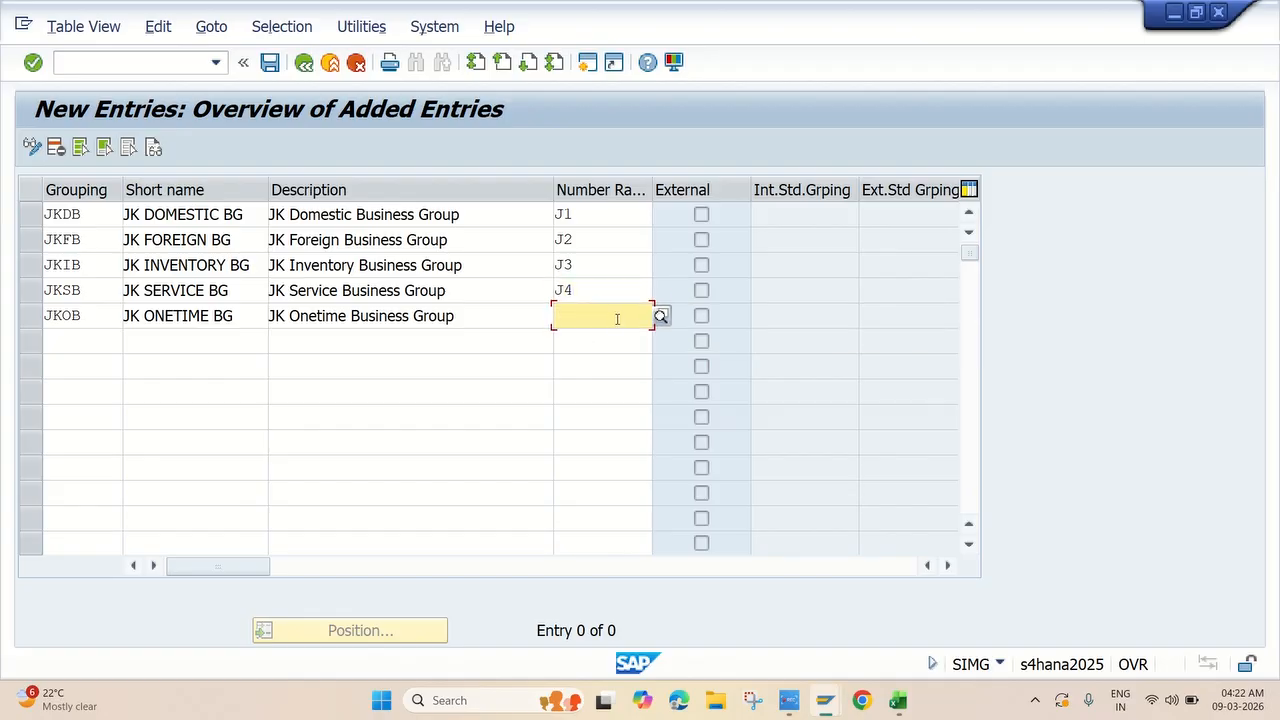
pyautogui.write('J5')
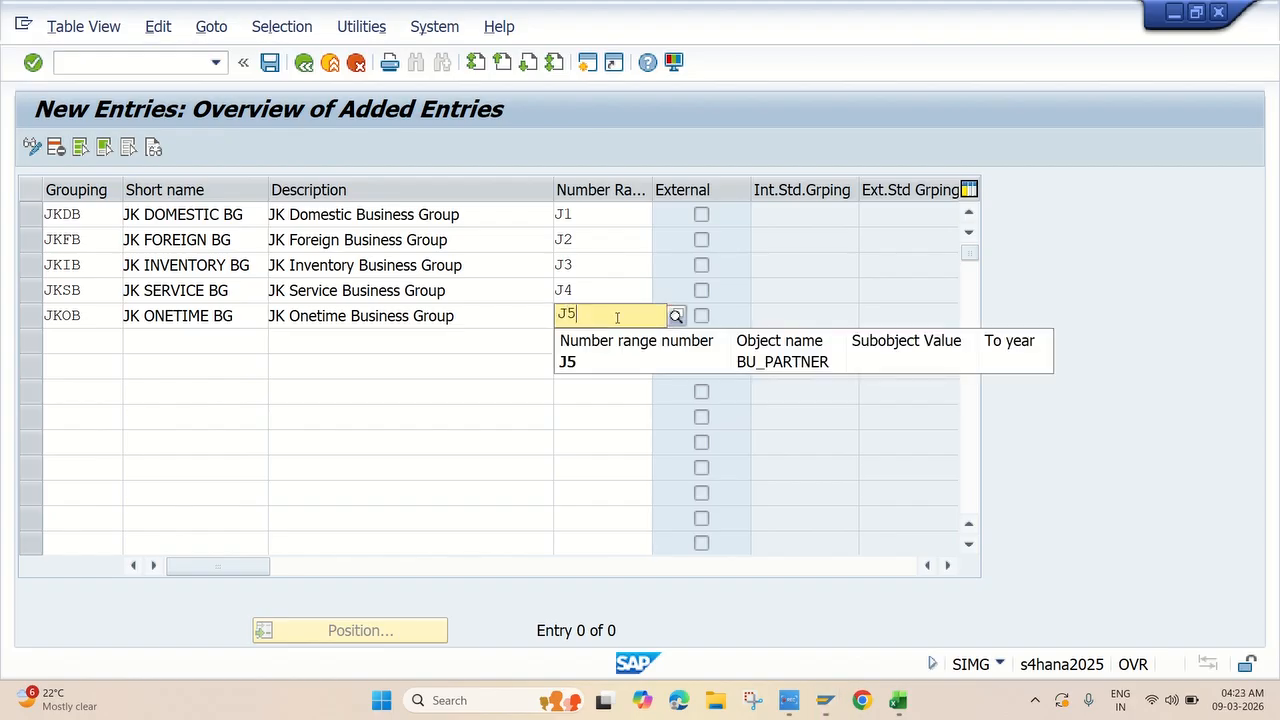
pyautogui.click(619, 369)
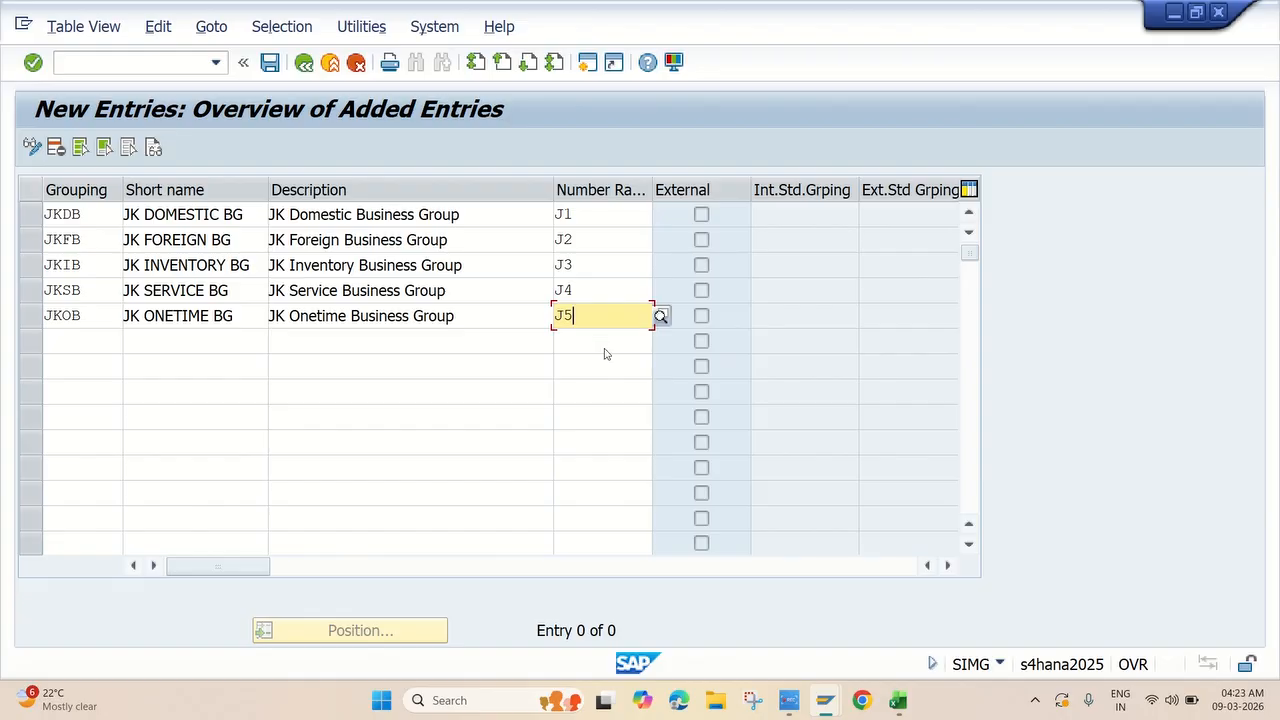
pyautogui.press('Return')
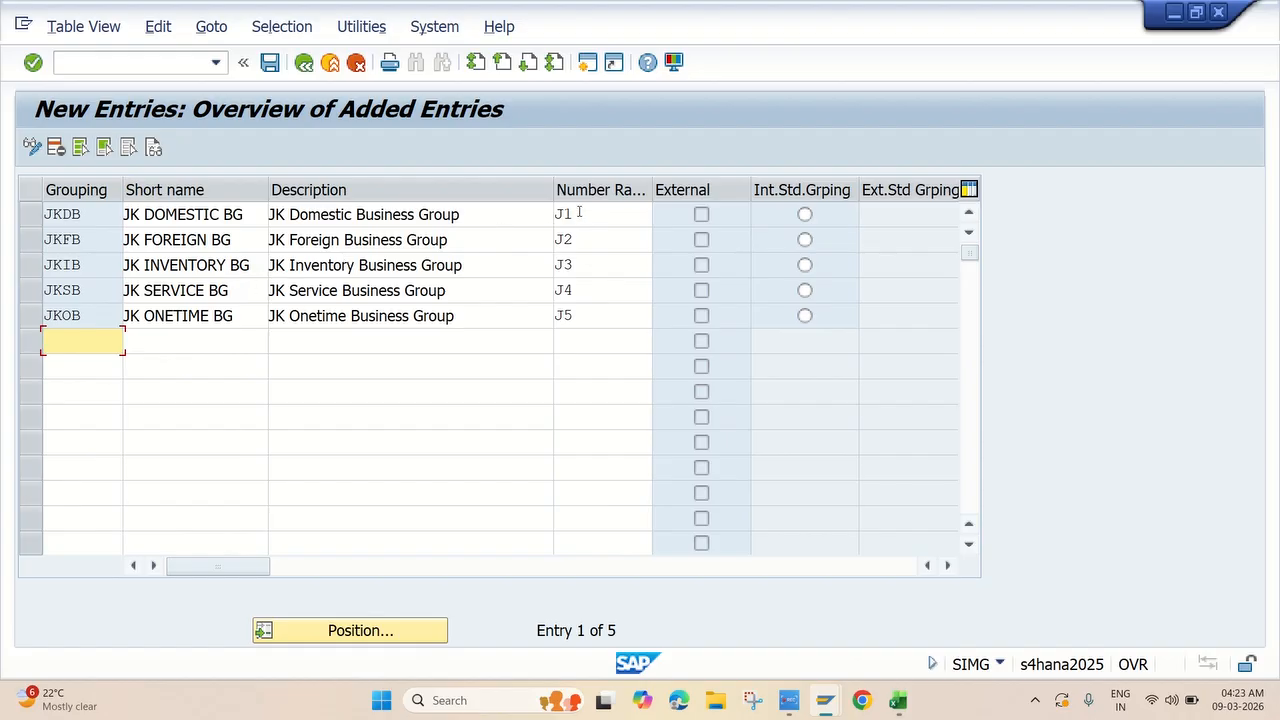
pyautogui.click(270, 63)
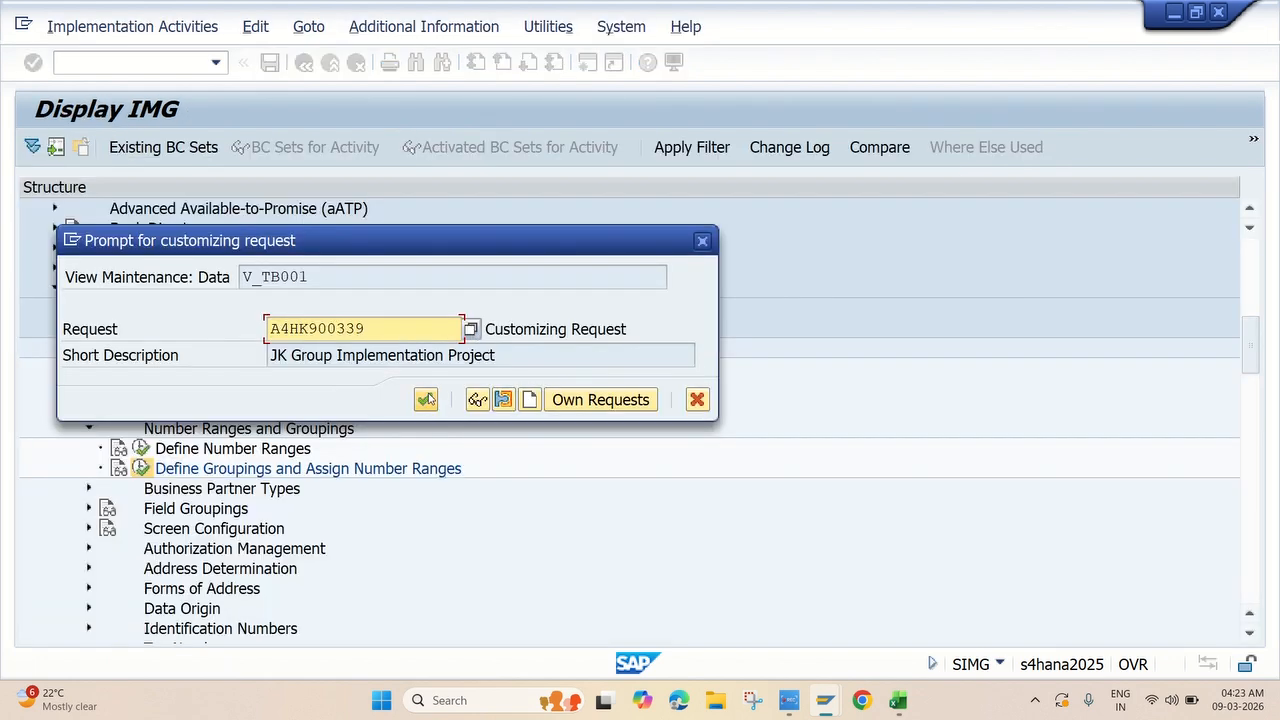
# Confirm the JK Group Implementation Project request so the JKDB–JKOB groupings are saved.
pyautogui.click(426, 399)
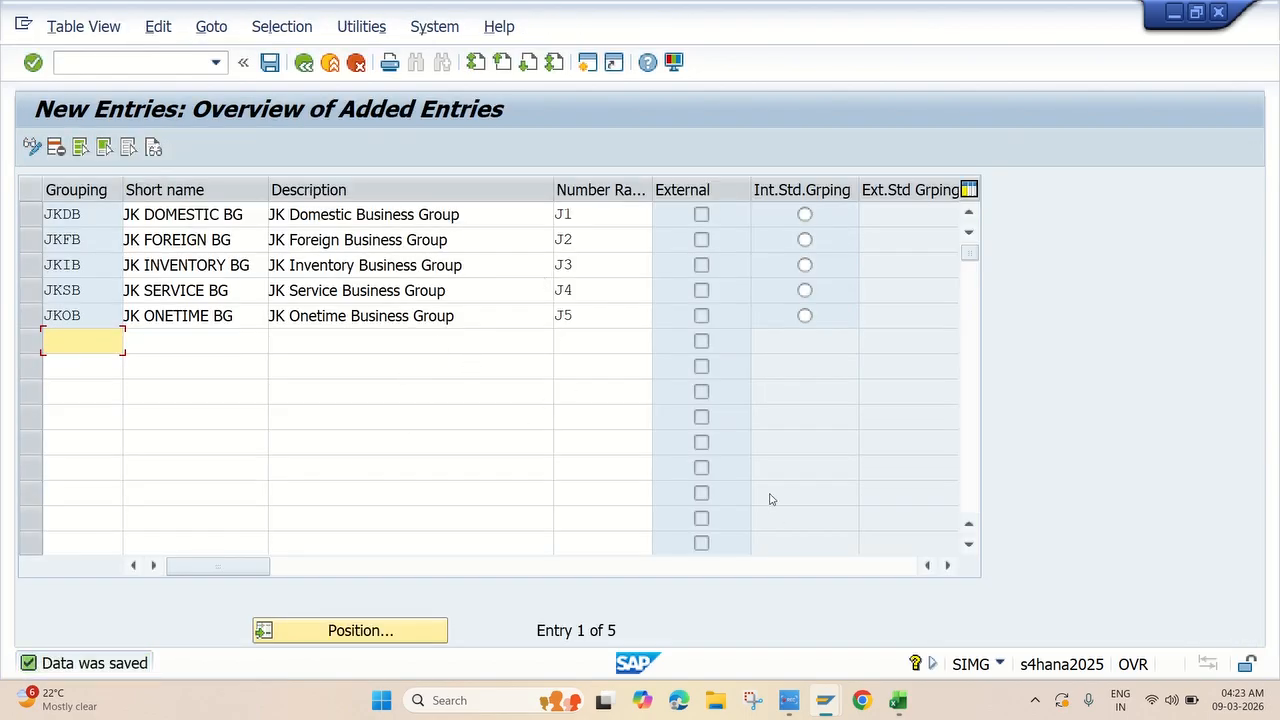
pyautogui.click(789, 700)
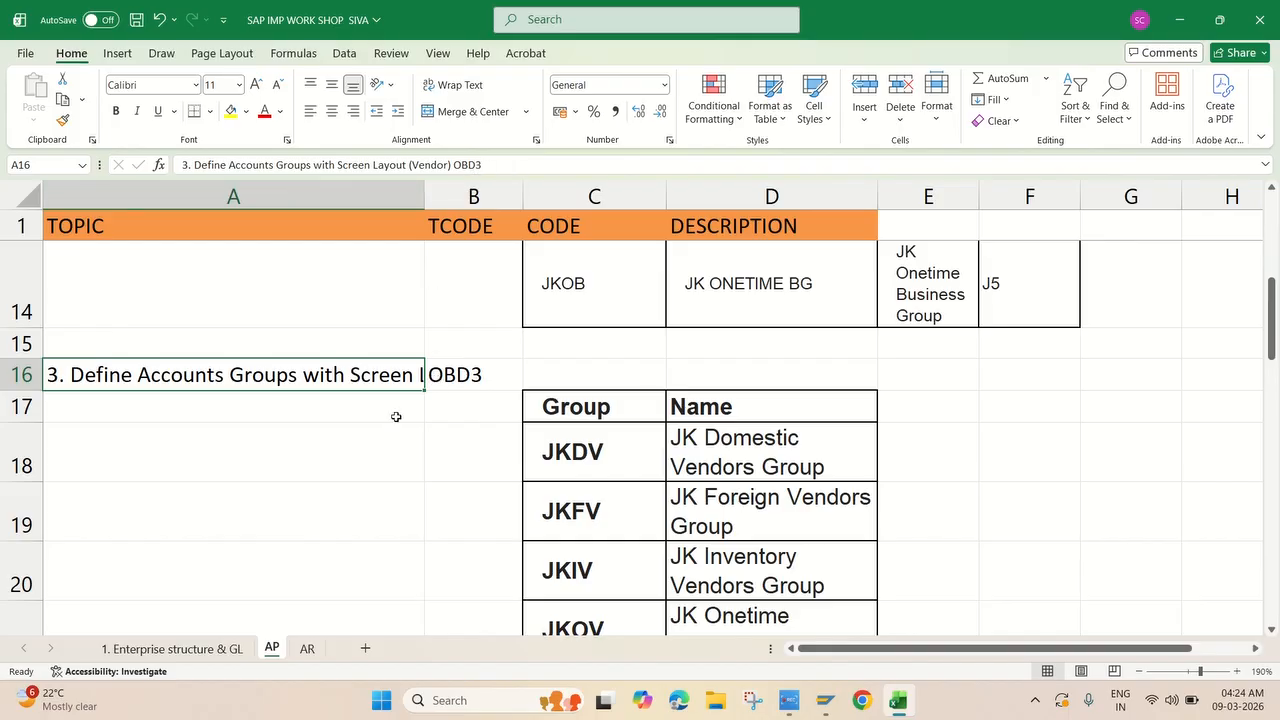
# Review the Excel groupings and JKDV–JKSV account groups, then return to SAP's saved JKDB–JKOB groupings.
pyautogui.scroll(4, 396, 416)
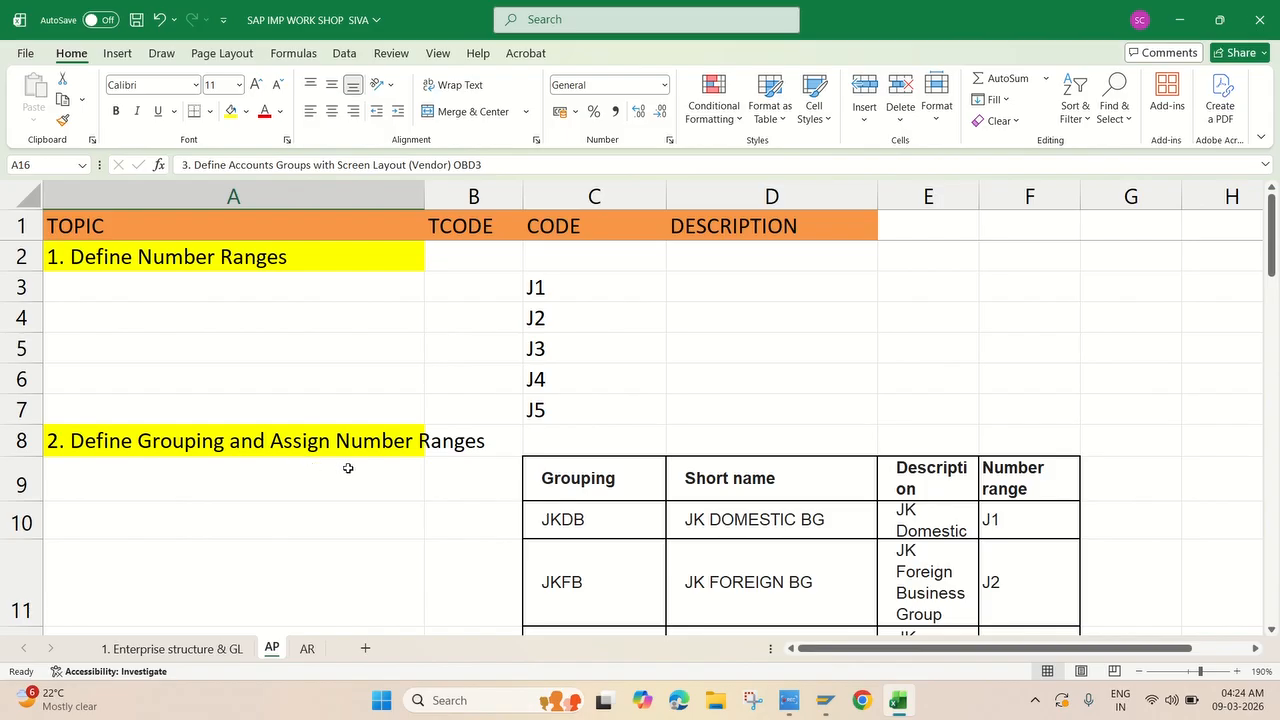
pyautogui.scroll(-3, 458, 471)
pyautogui.scroll(-2, 417, 363)
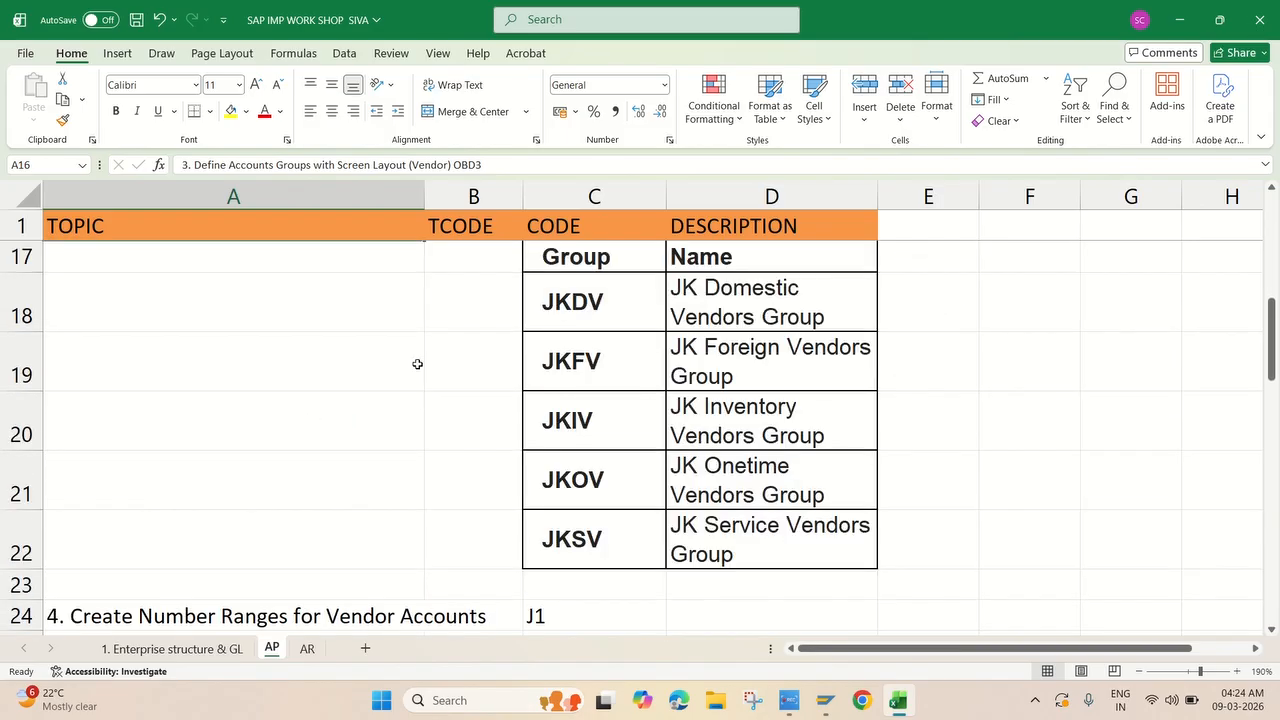
pyautogui.scroll(2, 397, 343)
pyautogui.scroll(-1, 266, 528)
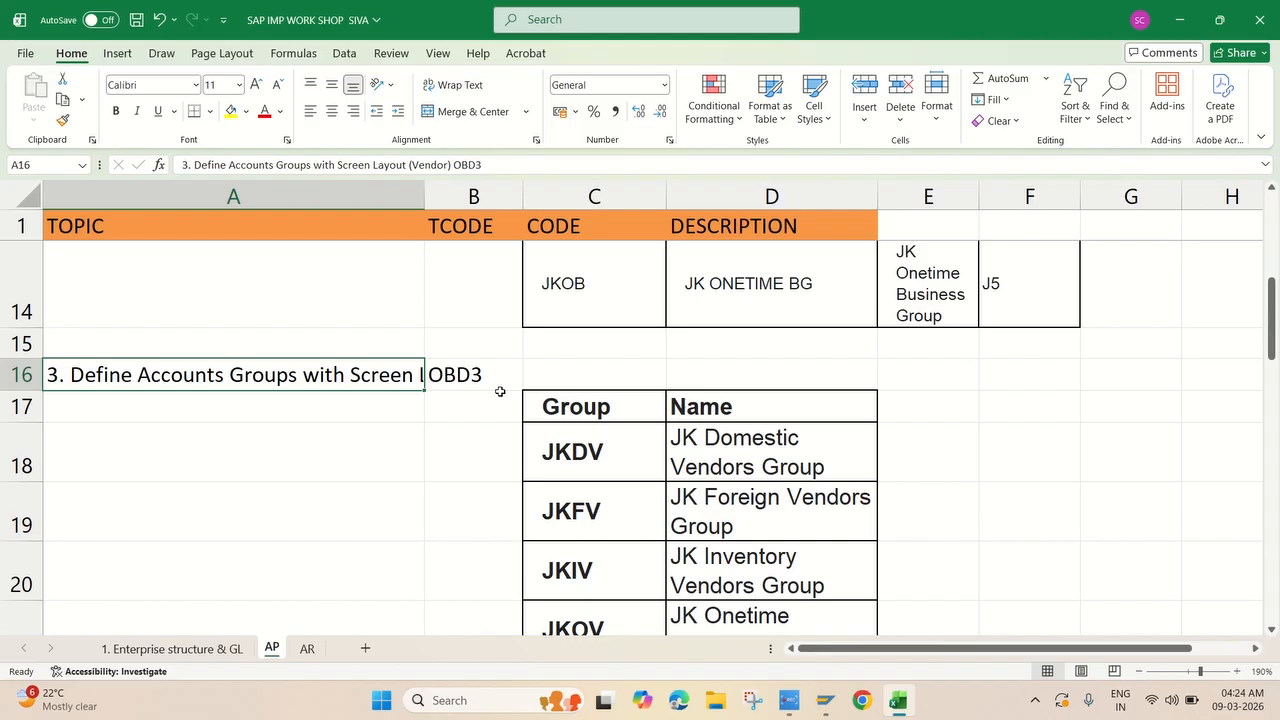
pyautogui.scroll(-1, 516, 383)
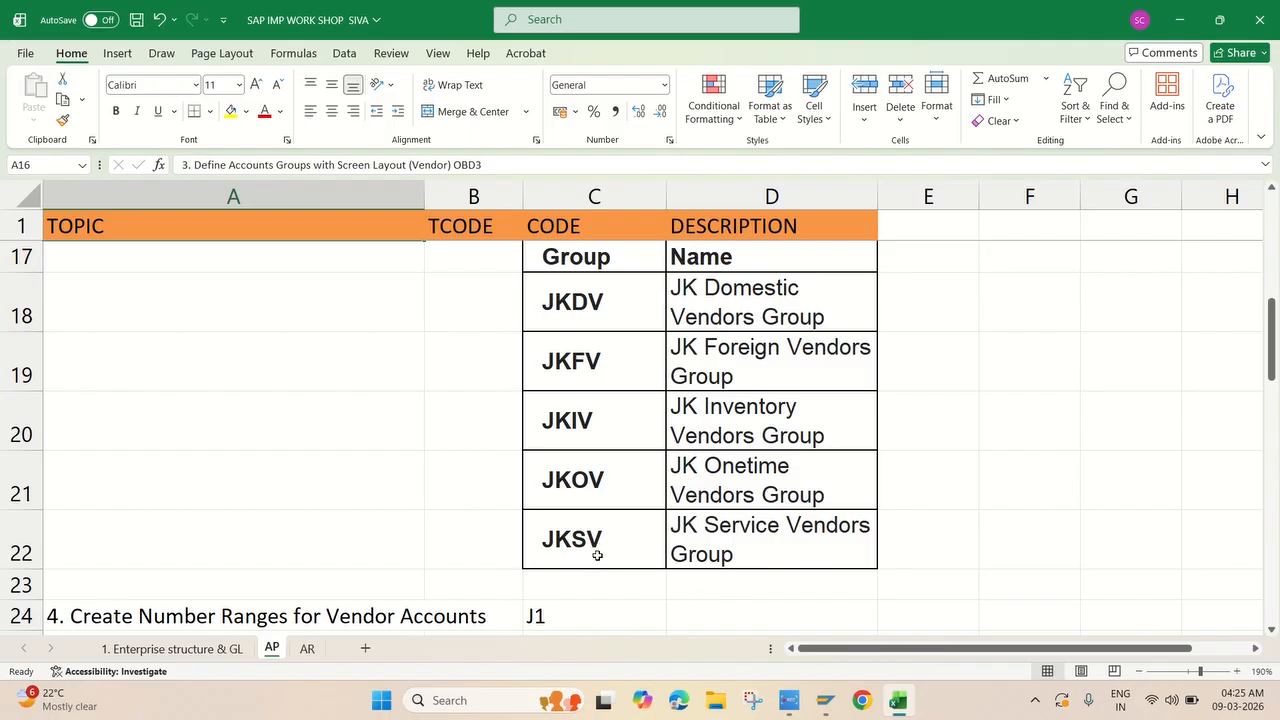
pyautogui.click(825, 700)
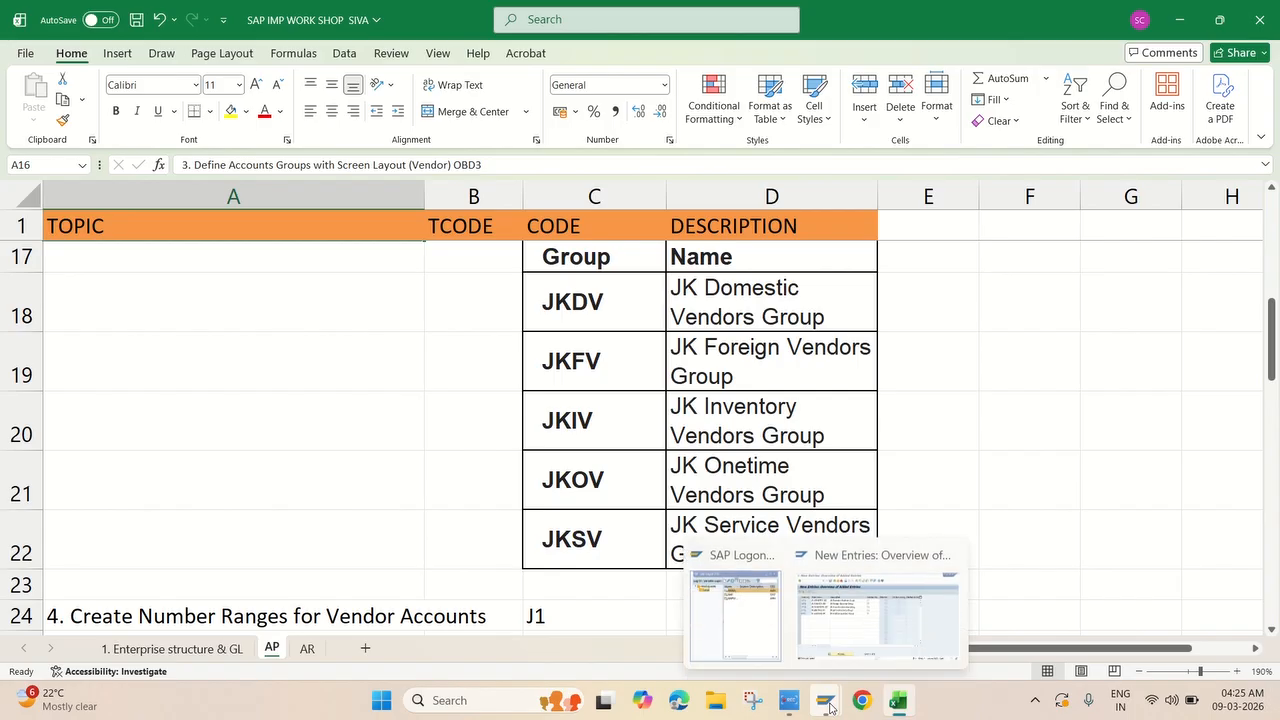
pyautogui.click(843, 632)
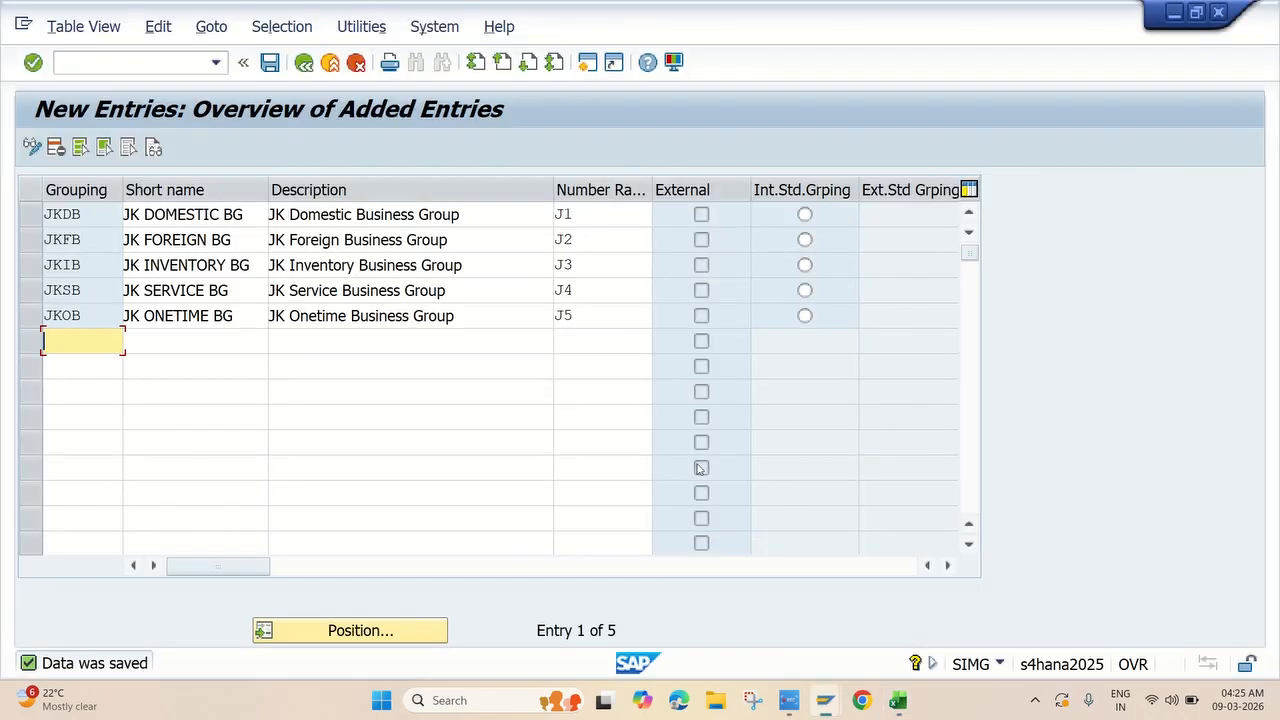
# Leave the BP groupings and return to the customizing guide.
pyautogui.click(304, 63)
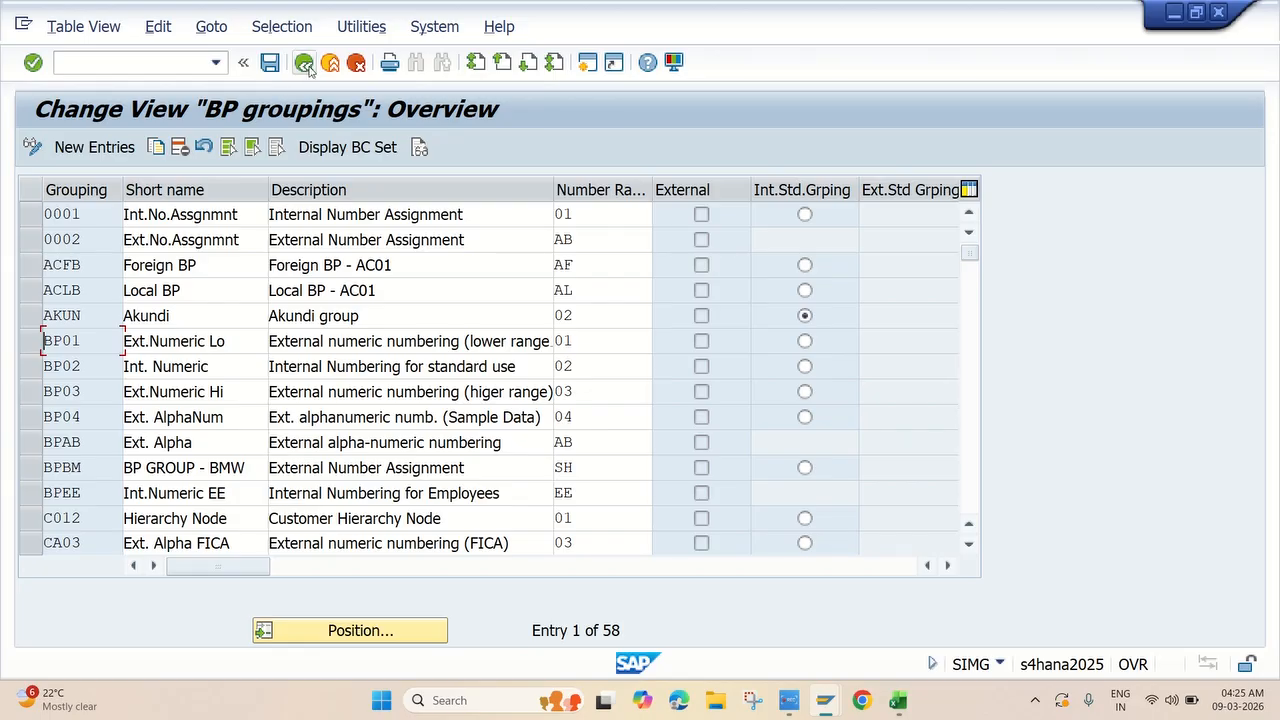
pyautogui.click(305, 63)
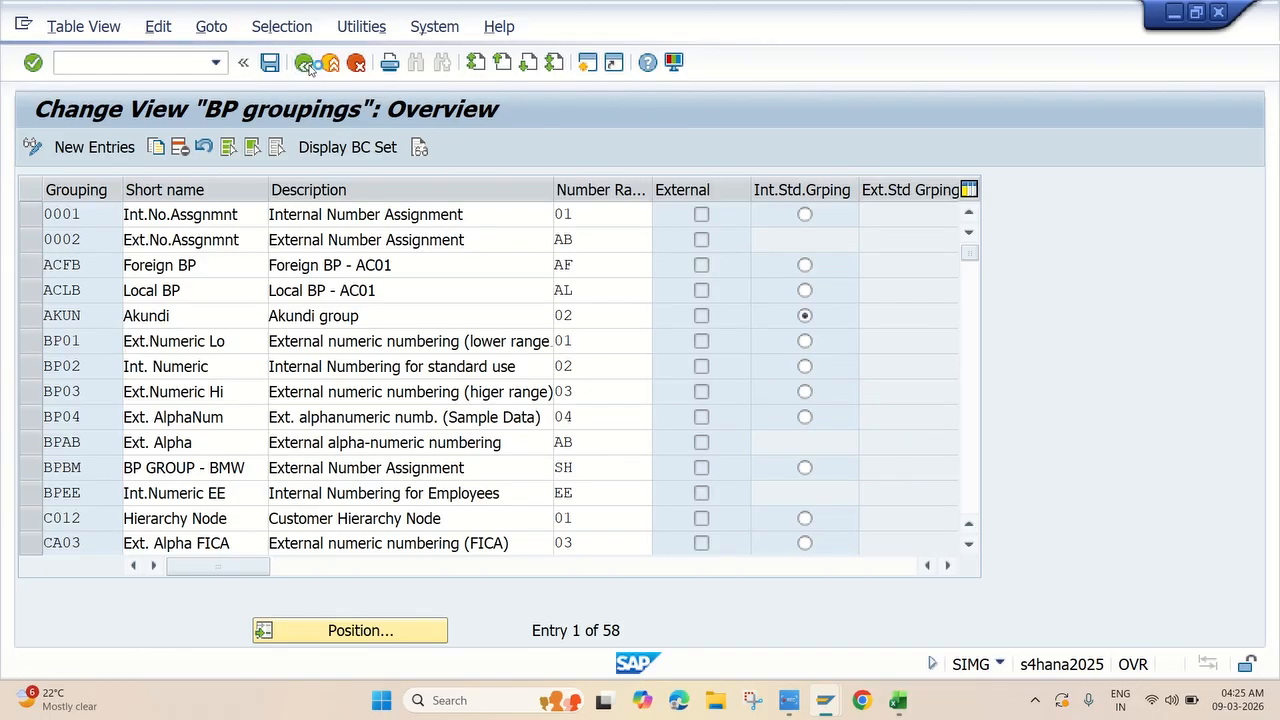
pyautogui.scroll(9, 100, 289)
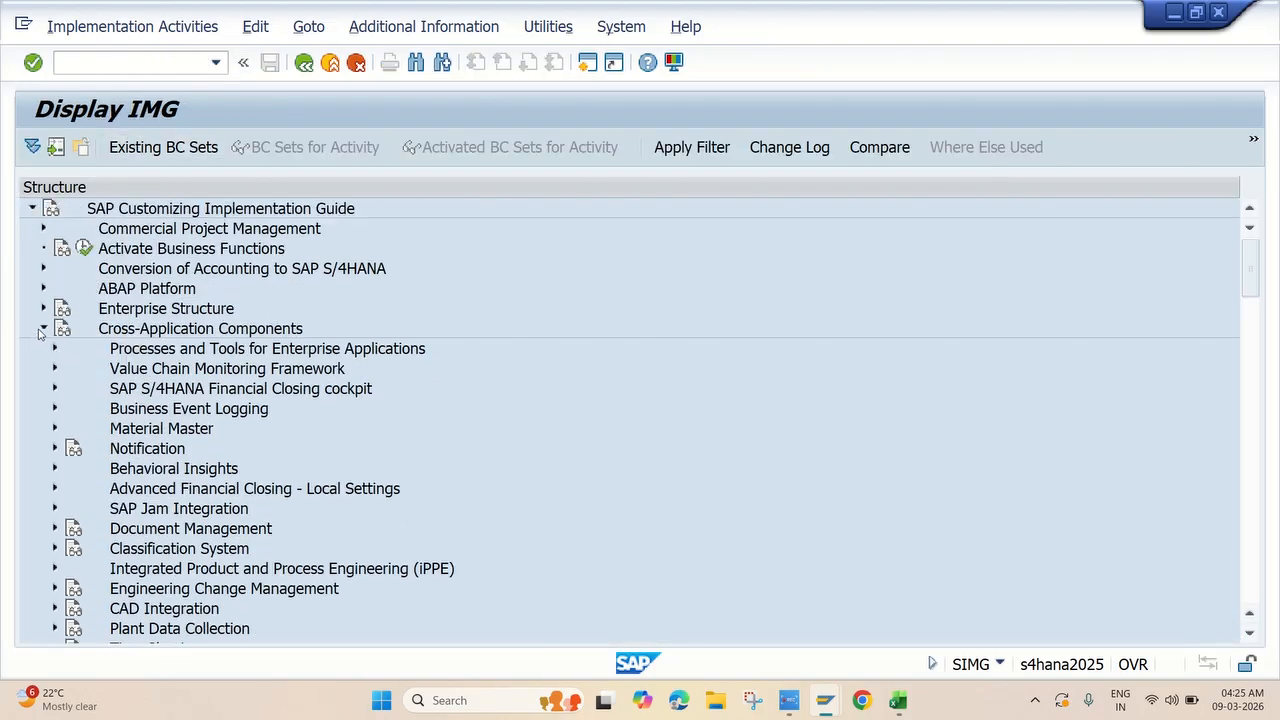
# Expand Financial Accounting to Supplier Accounts › Master Data › Preparations for Creating Supplier Master Data.
pyautogui.click(42, 329)
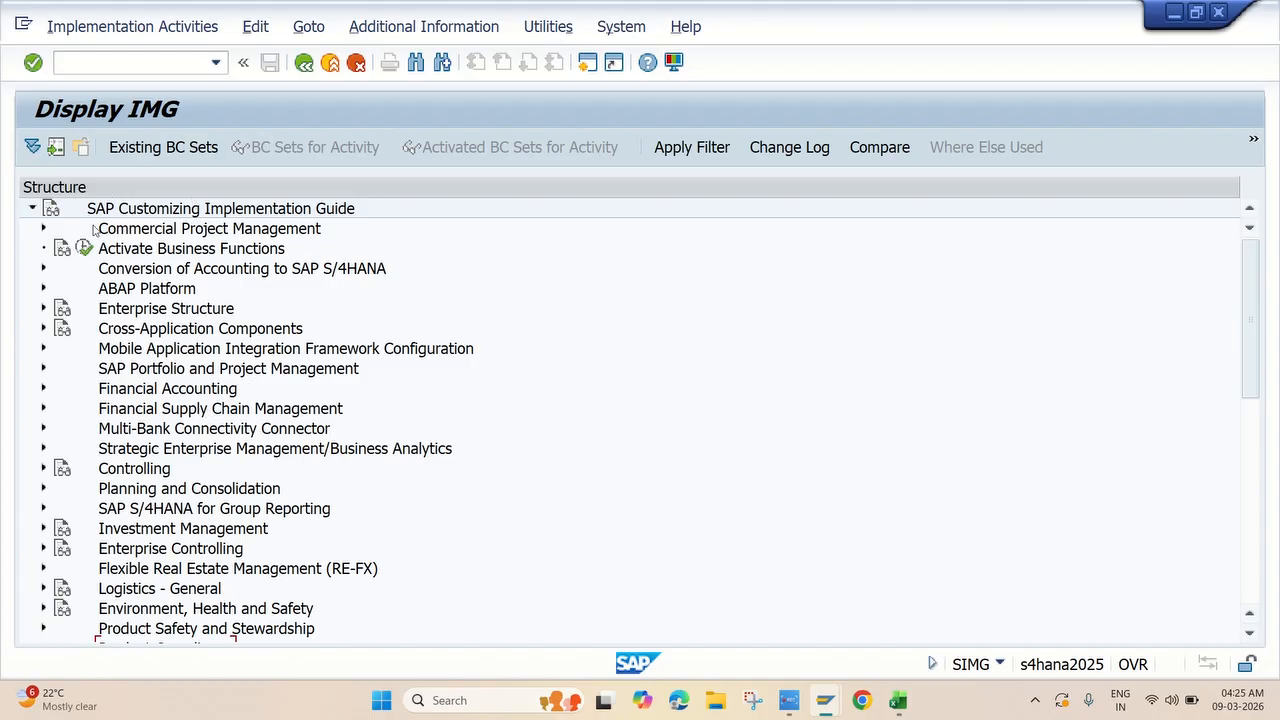
pyautogui.click(43, 389)
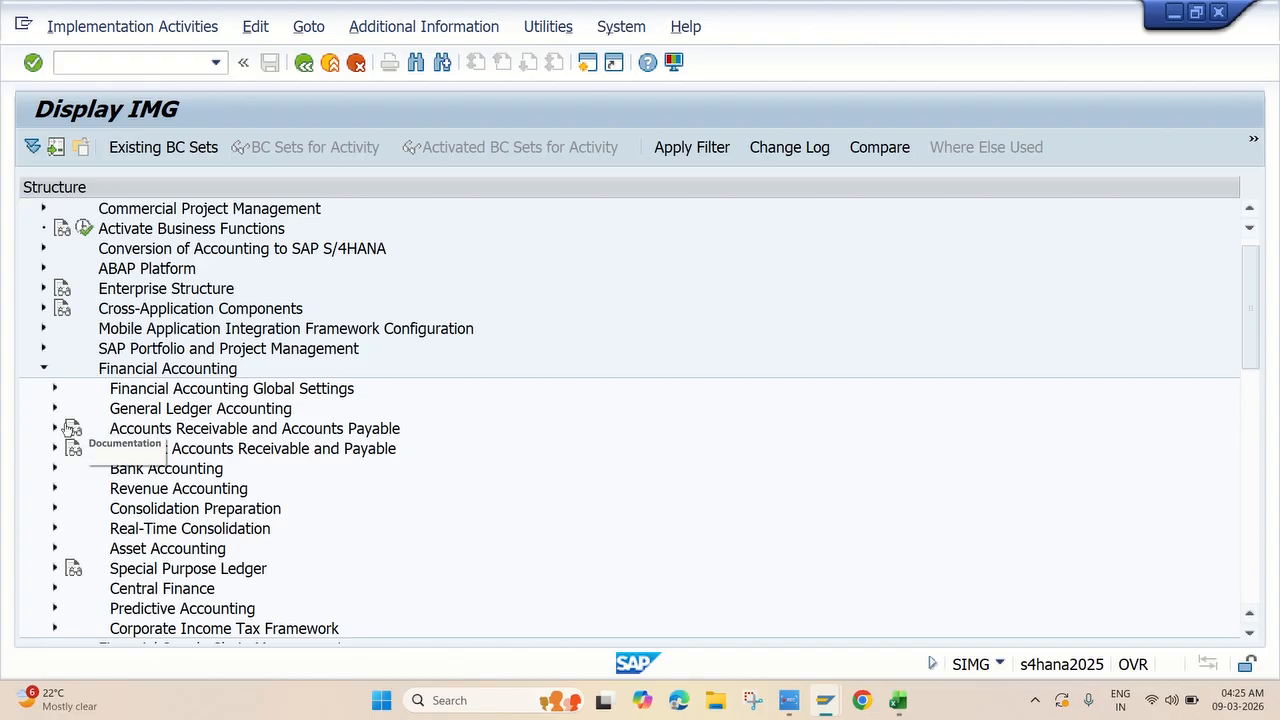
pyautogui.click(54, 429)
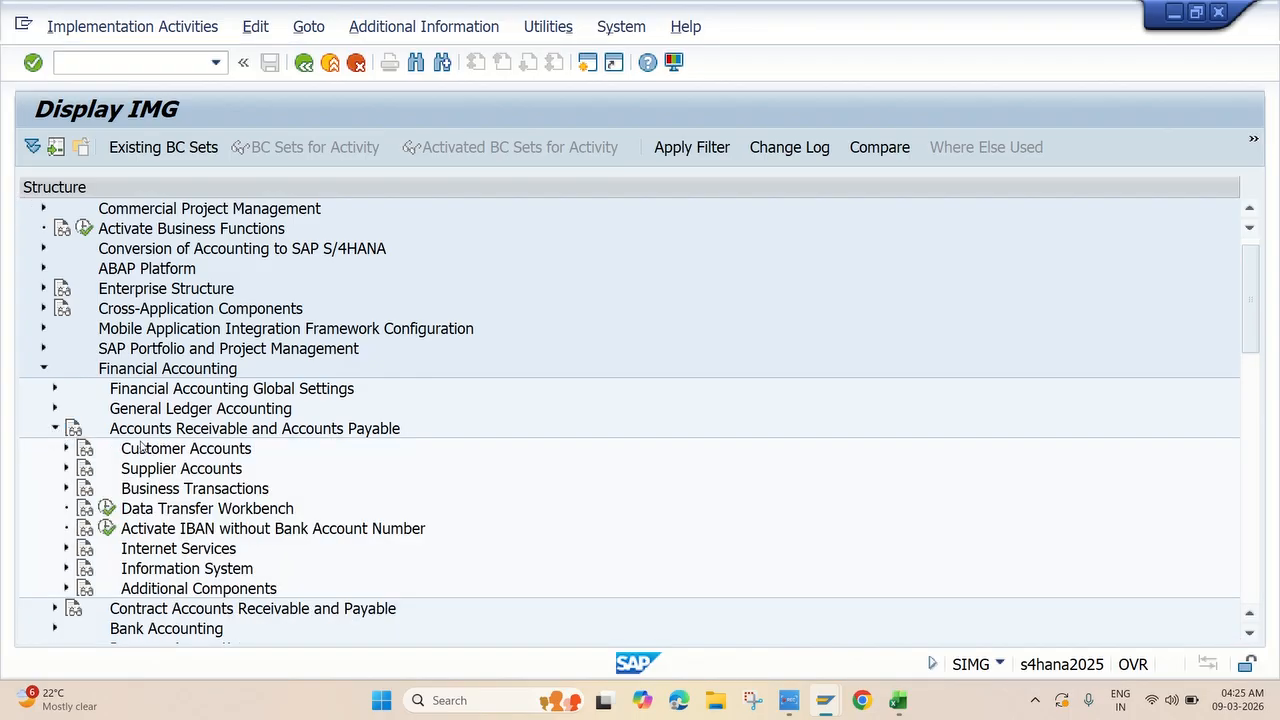
pyautogui.click(65, 469)
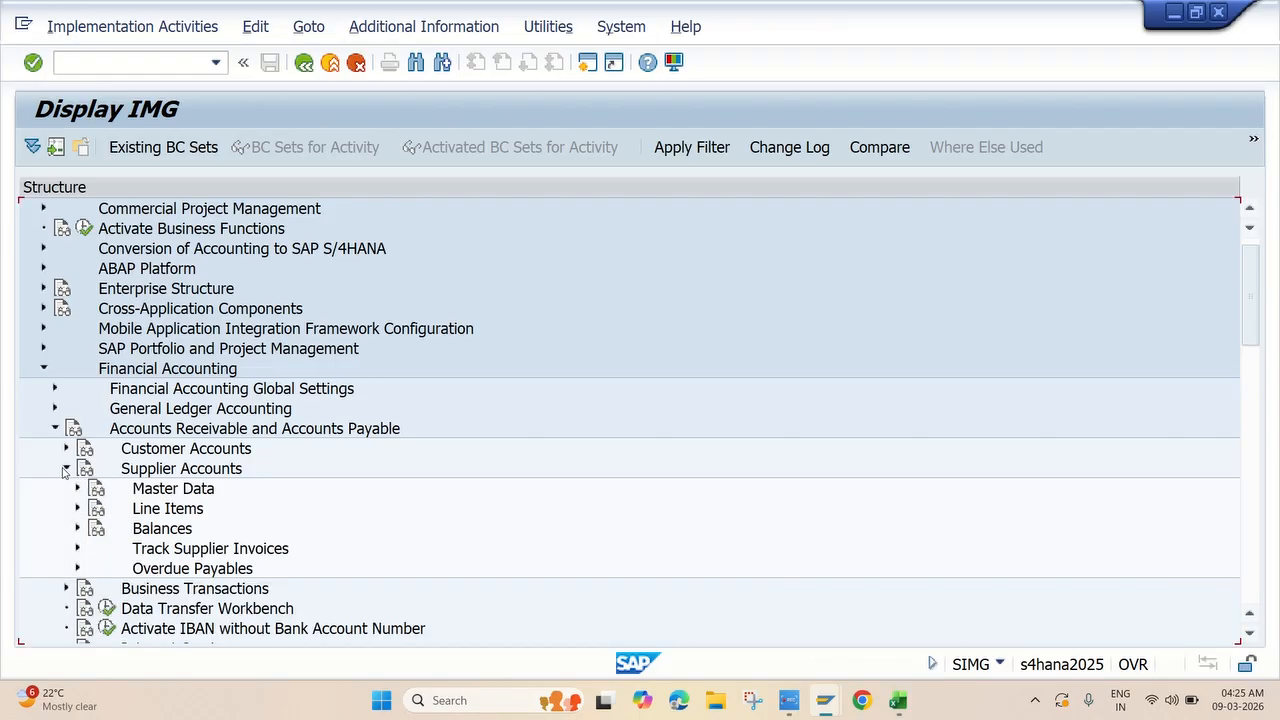
pyautogui.scroll(-1, 70, 462)
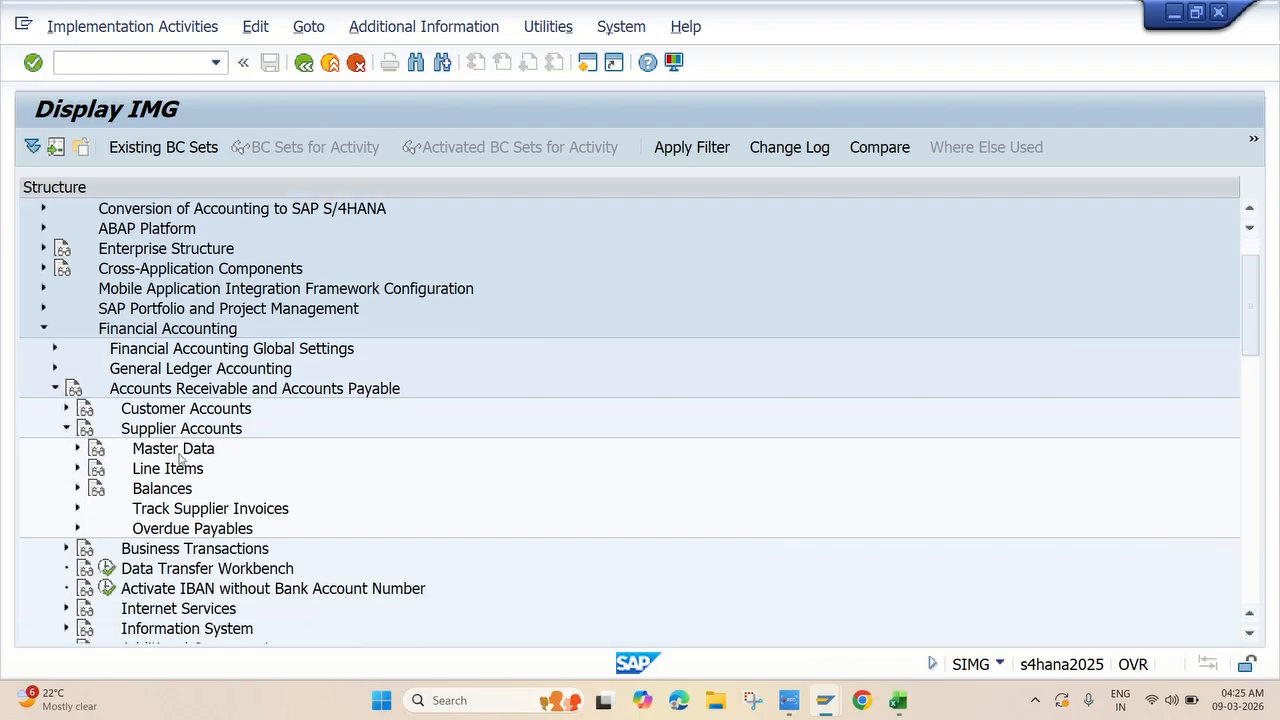
pyautogui.click(78, 449)
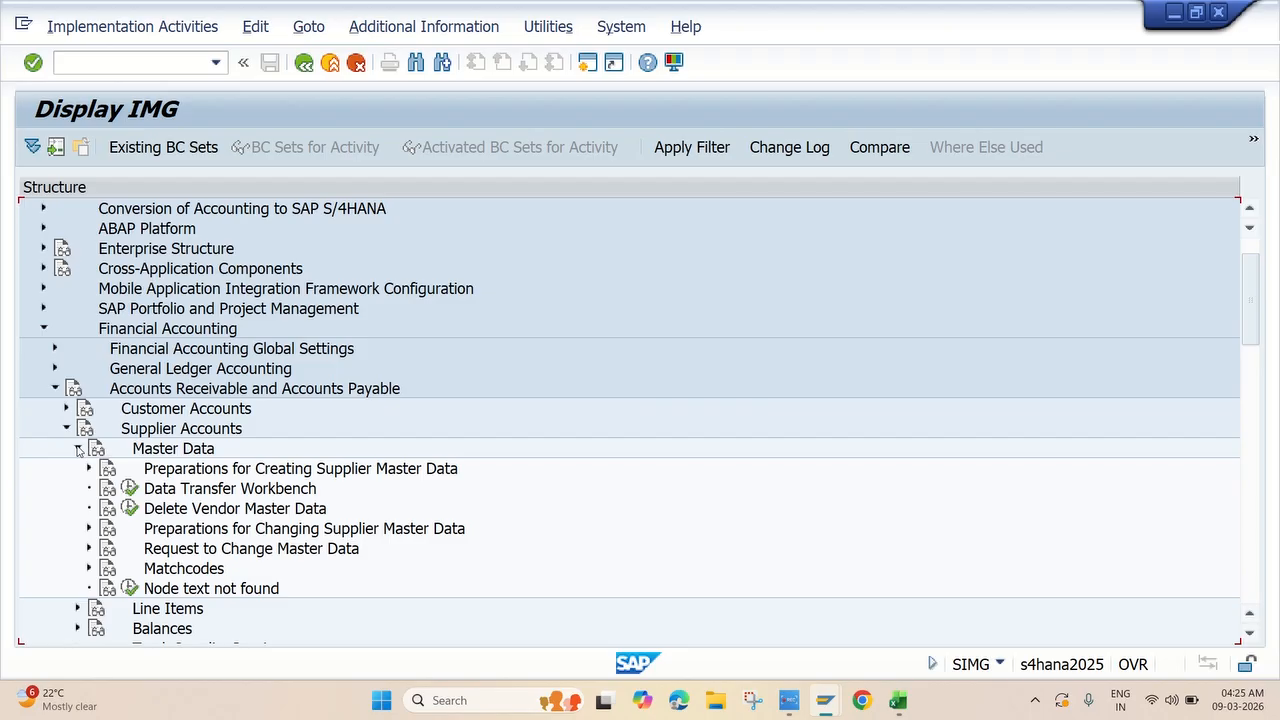
pyautogui.scroll(-1, 205, 503)
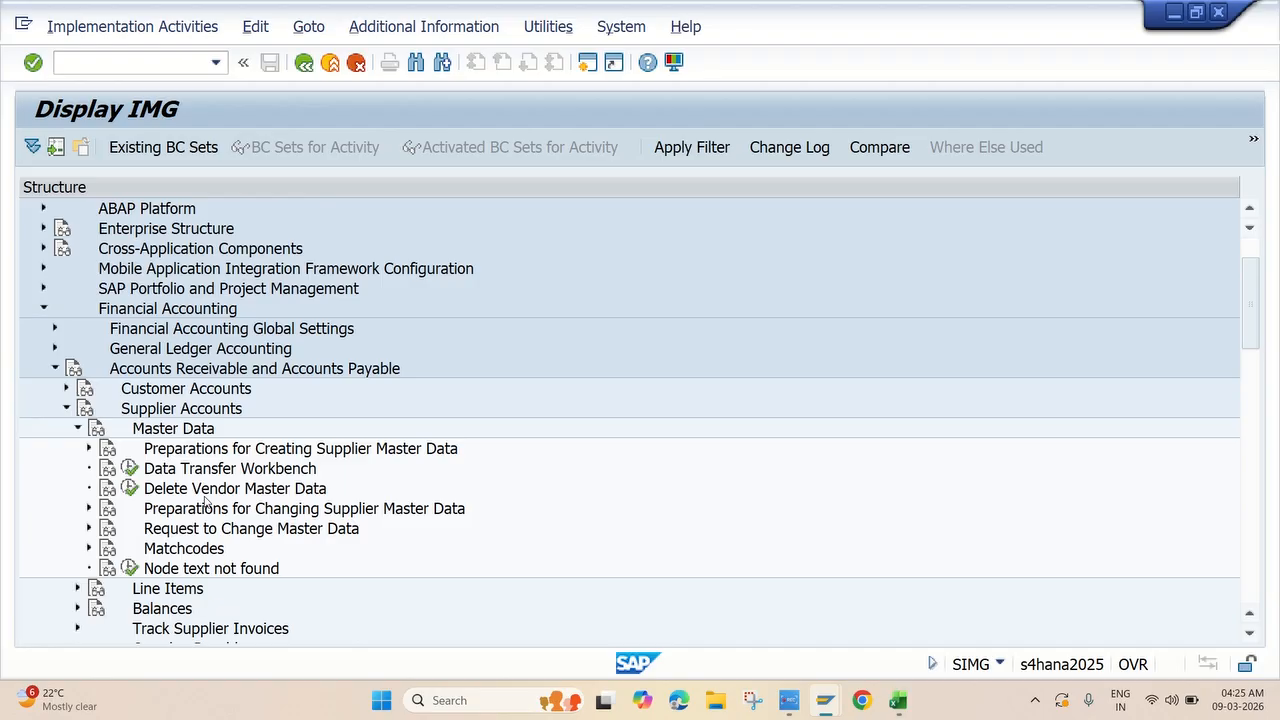
pyautogui.click(88, 449)
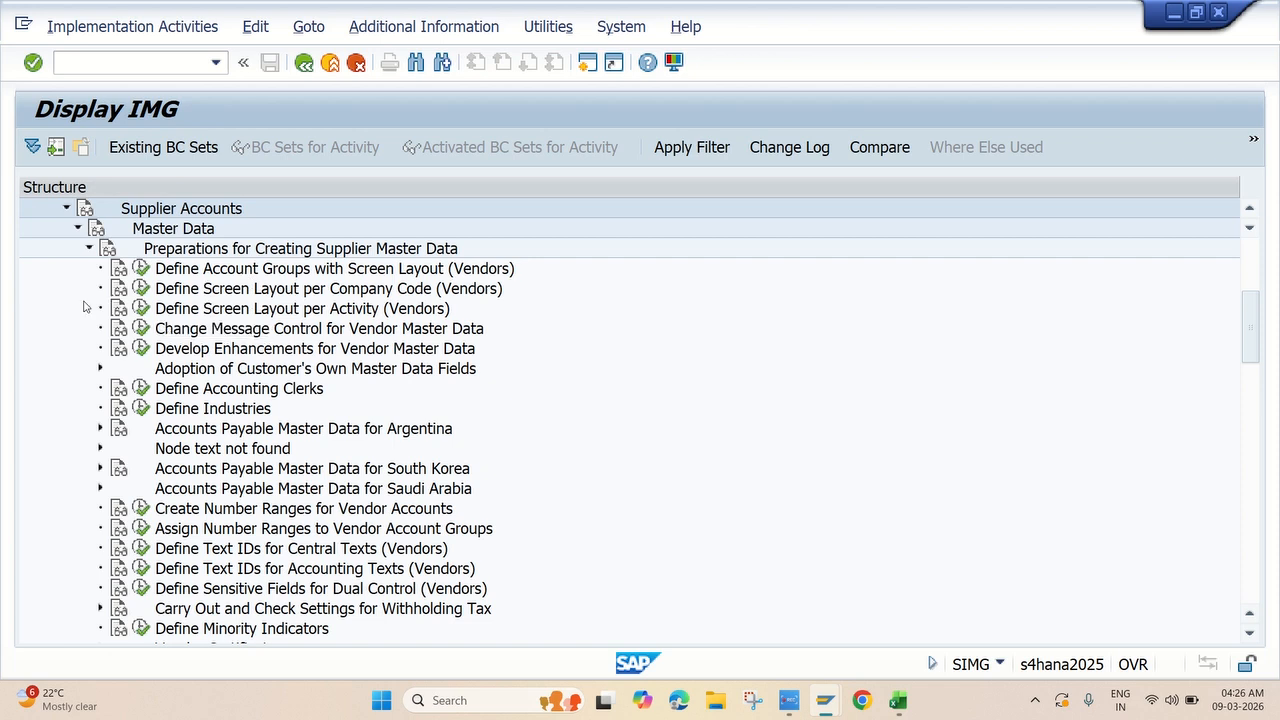
# Start a new entry in Define Account Groups with Screen Layout (Vendors), then switch to the JK workbook.
pyautogui.click(143, 269)
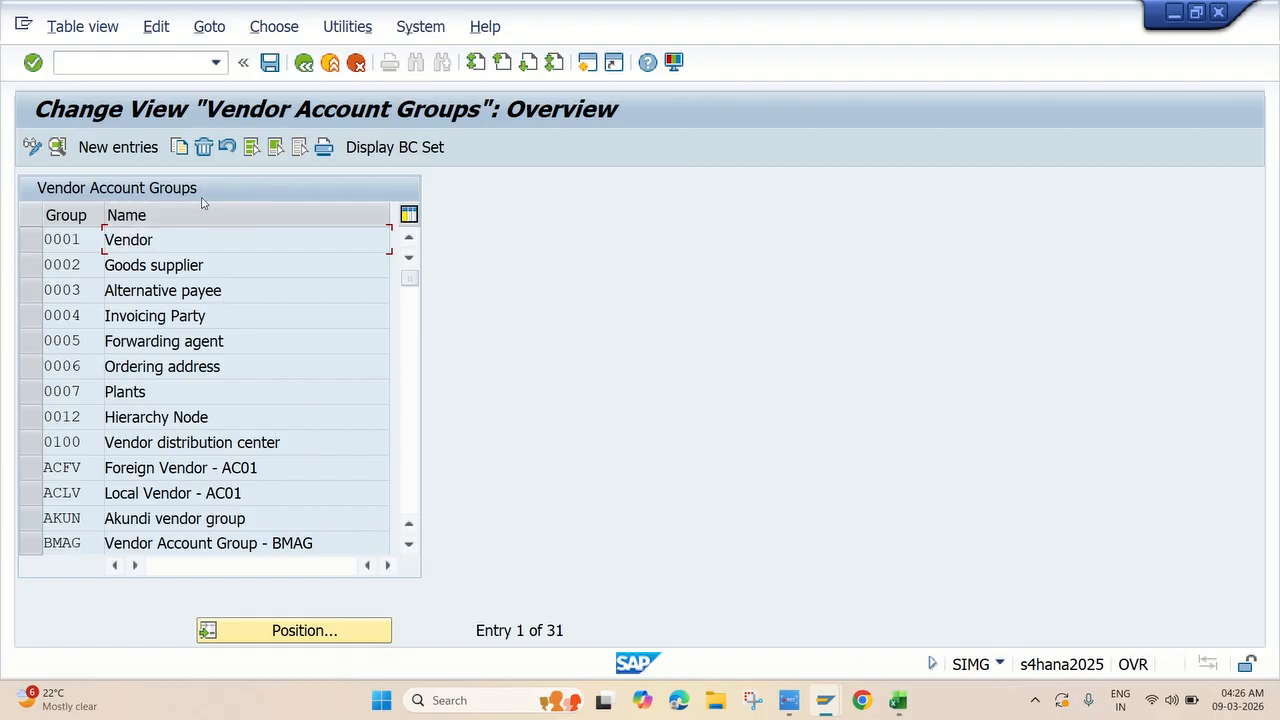
pyautogui.click(118, 147)
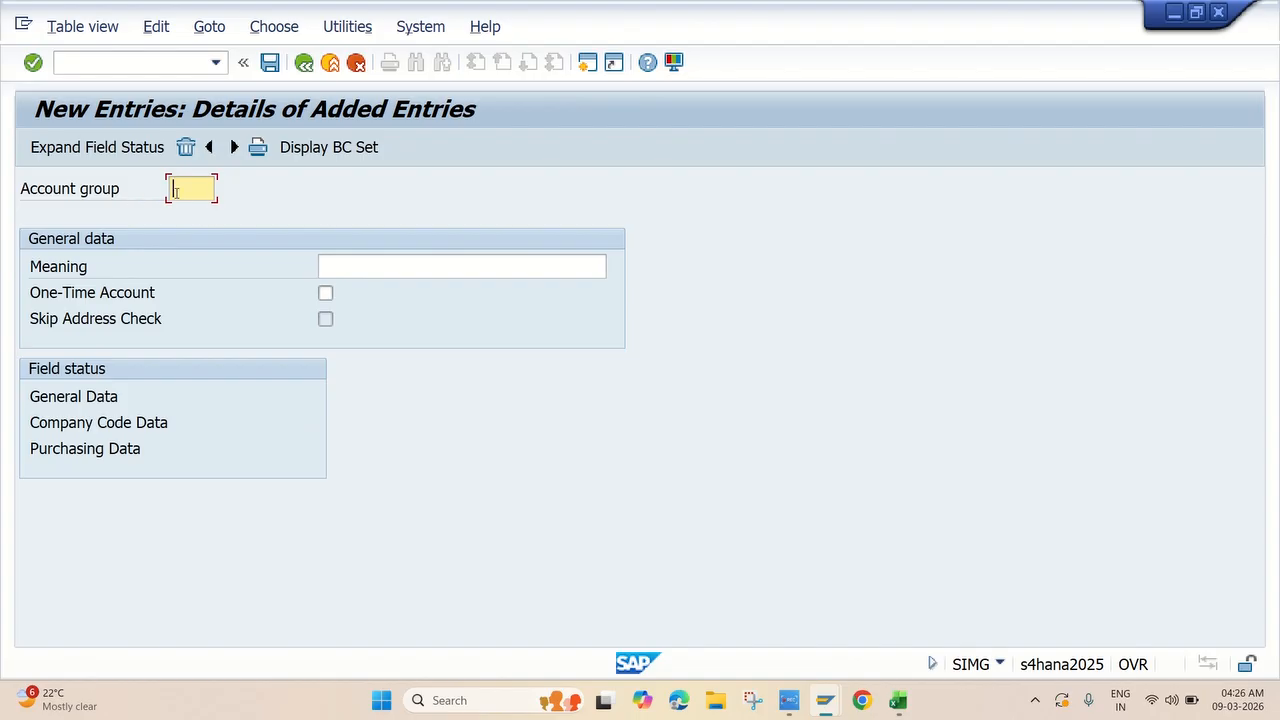
pyautogui.hotkey('alt', 'Tab')
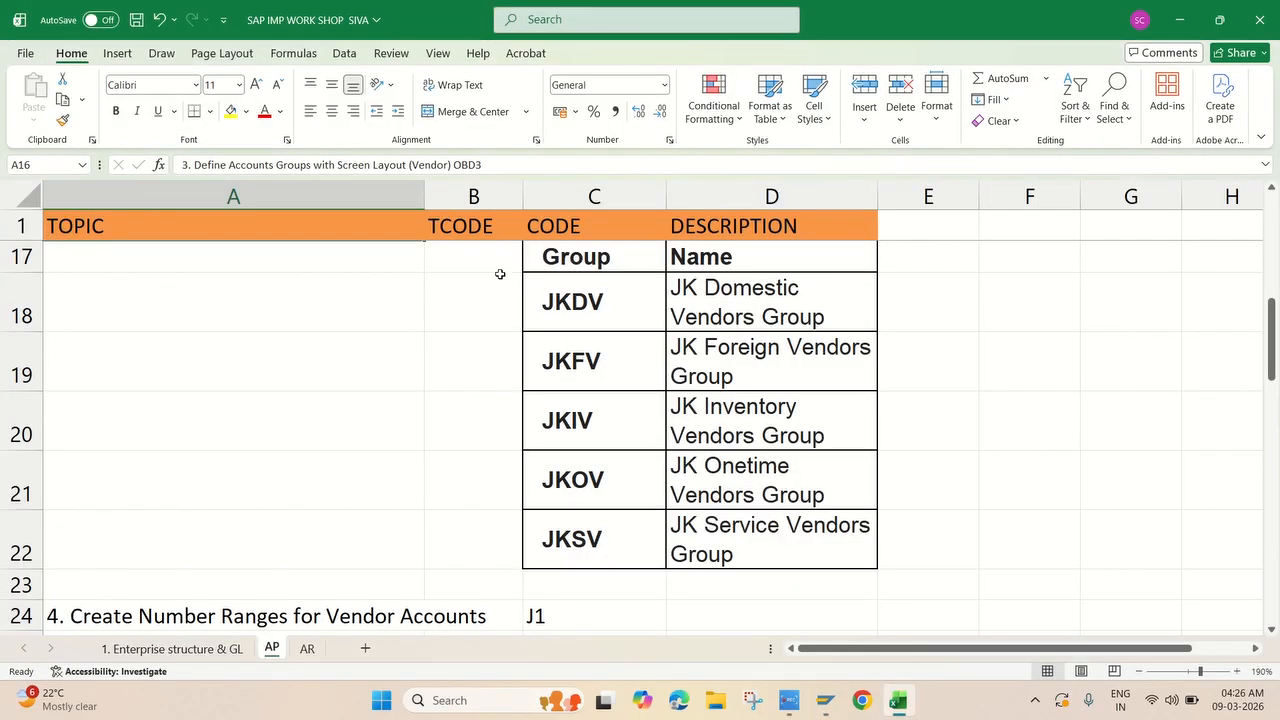
# Fill account group JKDV and meaning 'JK Domestic Vendors Group' from Excel cells C18 and D18.
pyautogui.click(623, 314)
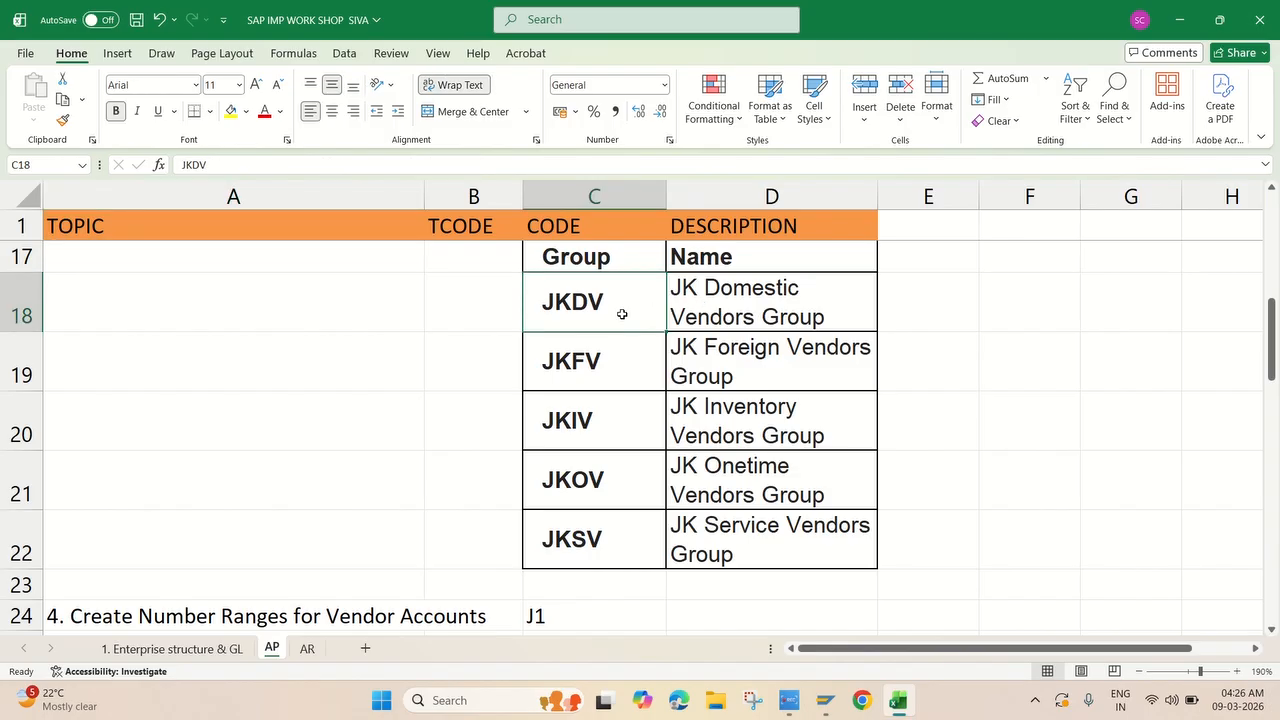
pyautogui.hotkey('ctrl', 'c')
pyautogui.hotkey('alt', 'Tab')
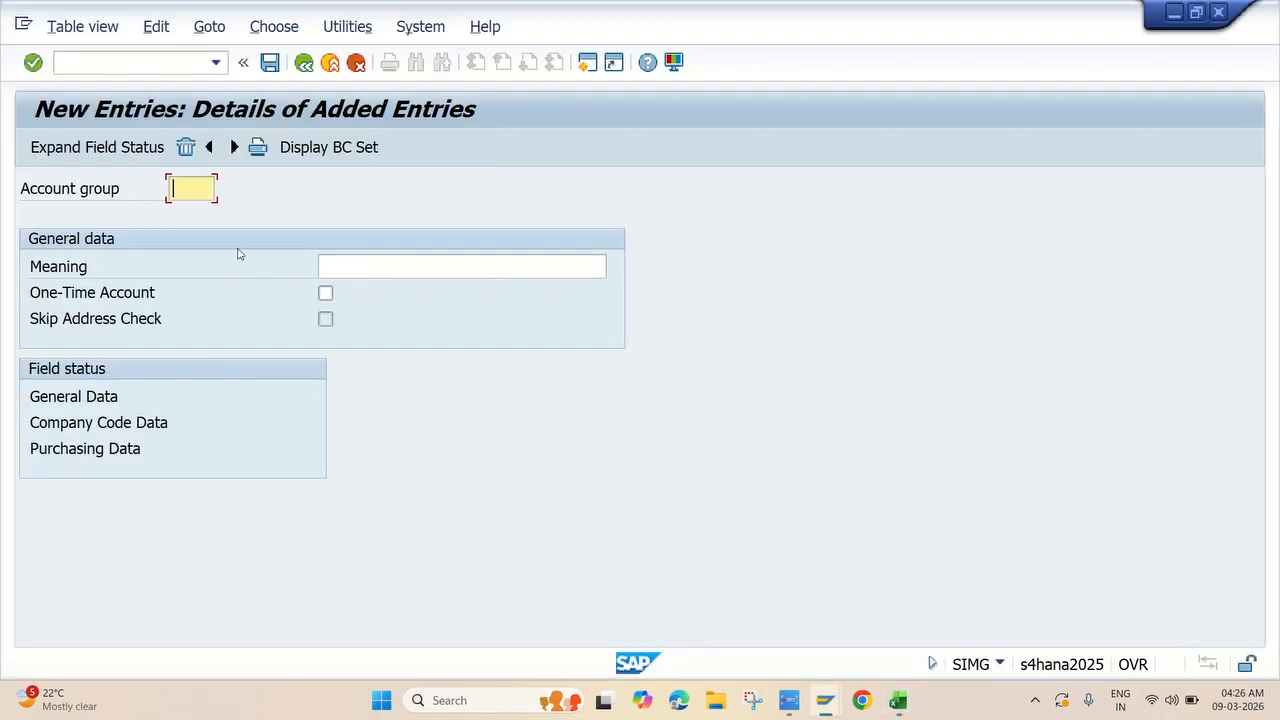
pyautogui.hotkey('ctrl', 'v')
pyautogui.click(366, 266)
pyautogui.hotkey('alt', 'Tab')
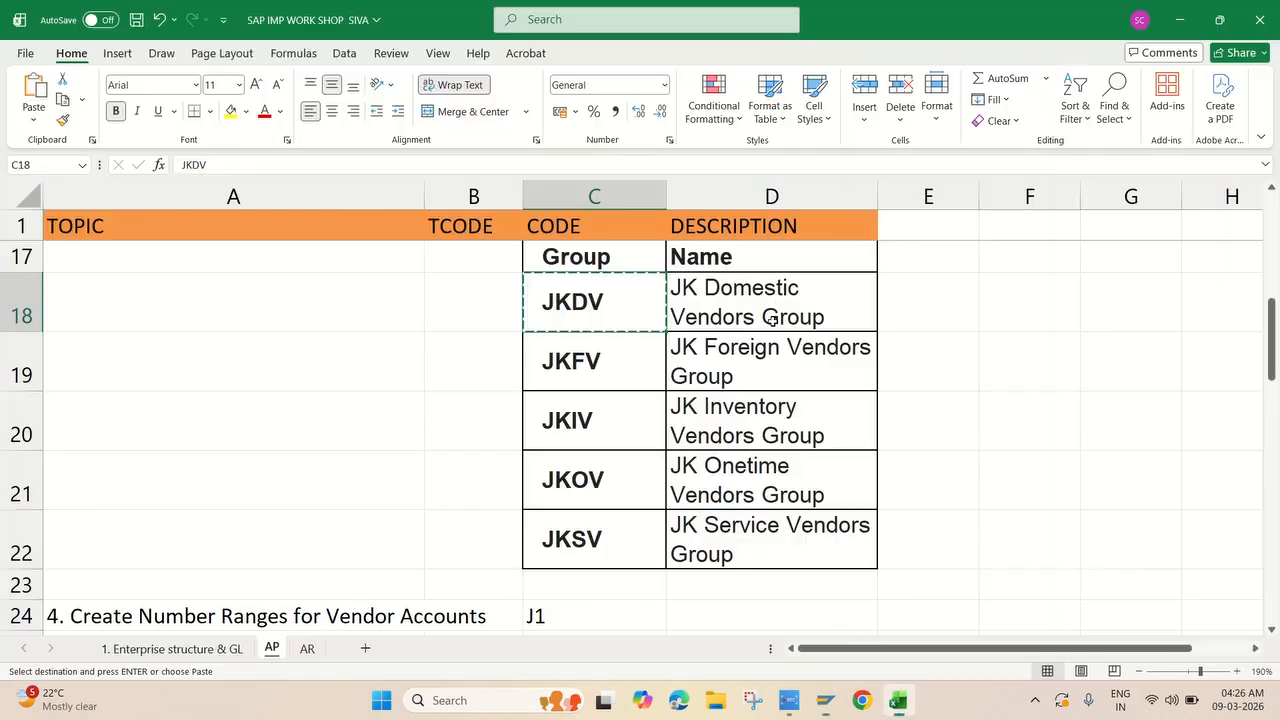
pyautogui.click(760, 306)
pyautogui.hotkey('ctrl', 'c')
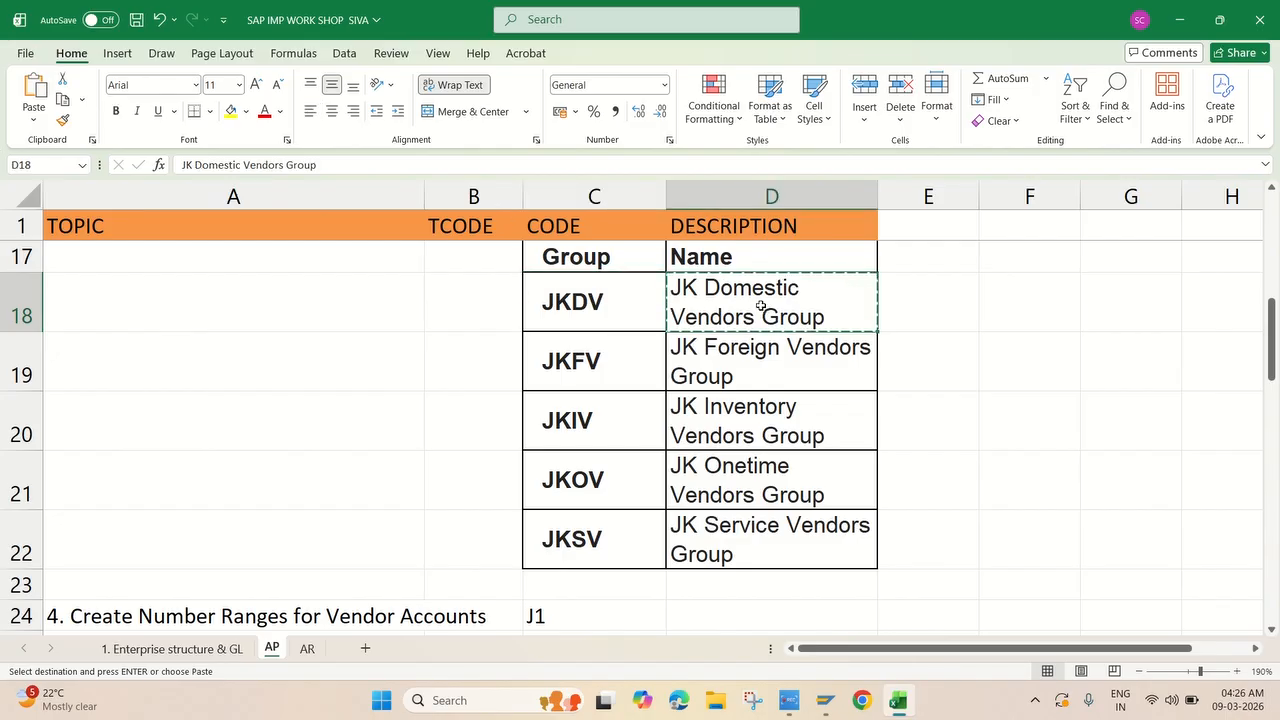
pyautogui.hotkey('alt', 'Tab')
pyautogui.hotkey('ctrl', 'v')
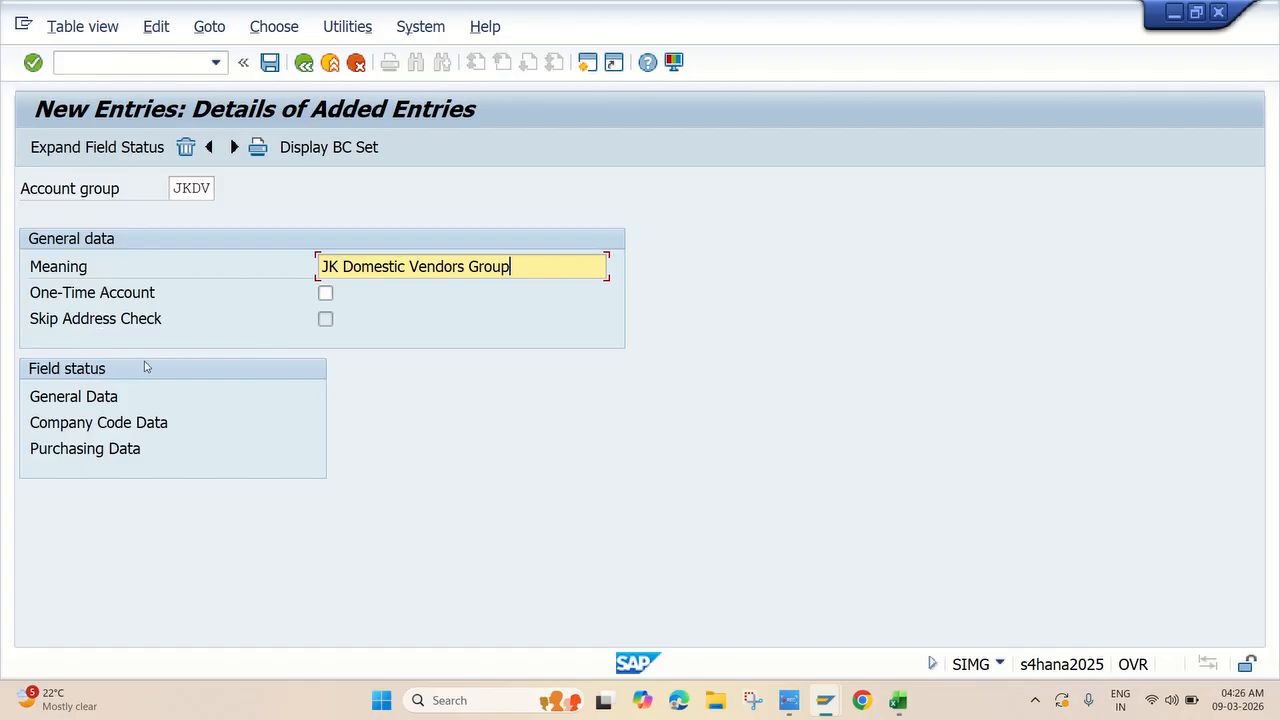
# Open the Company Code Data field status groups for account group JKDV.
pyautogui.doubleClick(118, 422)
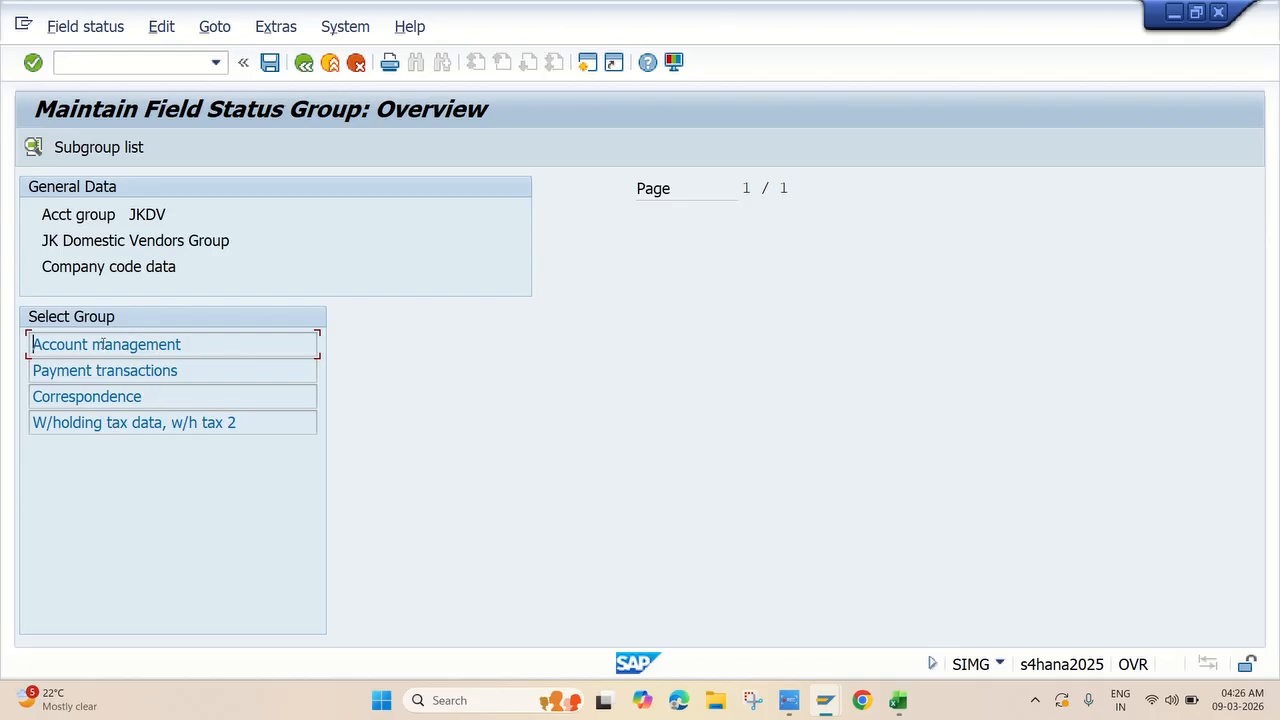
# In Account management, switch Reconciliation account and Sort key to required, then back to optional.
pyautogui.doubleClick(104, 344)
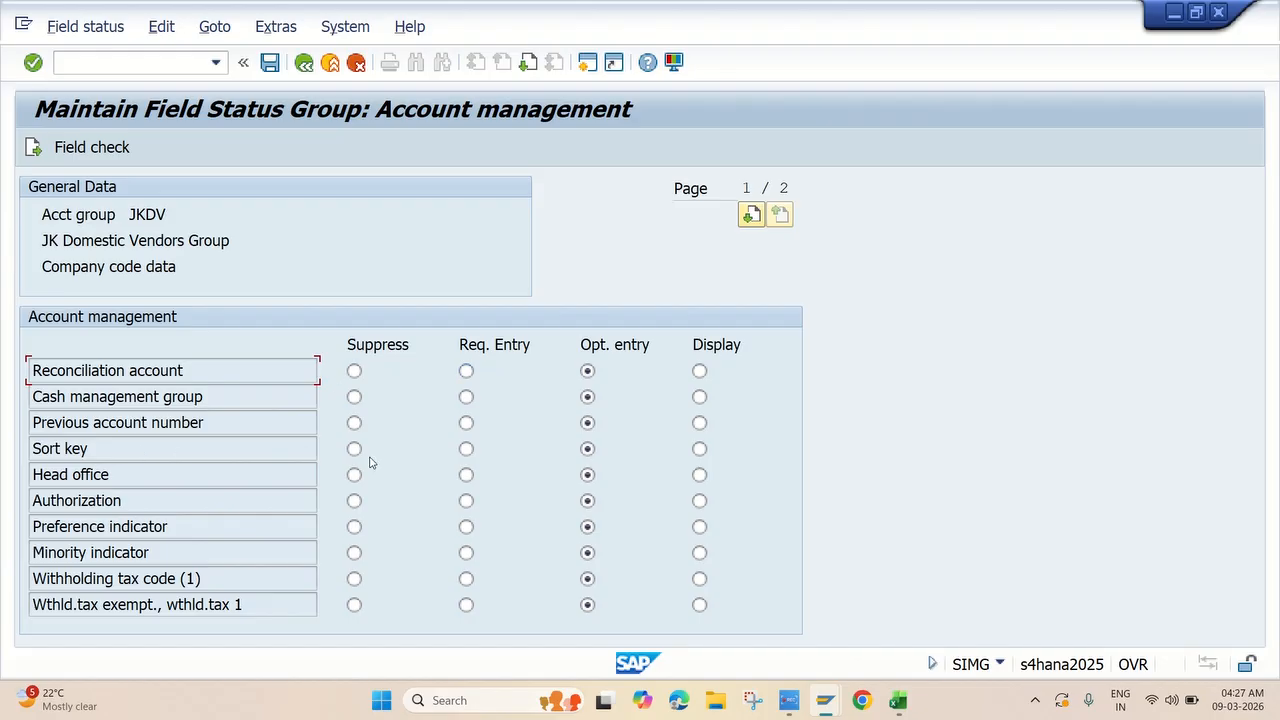
pyautogui.click(466, 449)
pyautogui.click(466, 371)
pyautogui.click(587, 371)
pyautogui.click(587, 449)
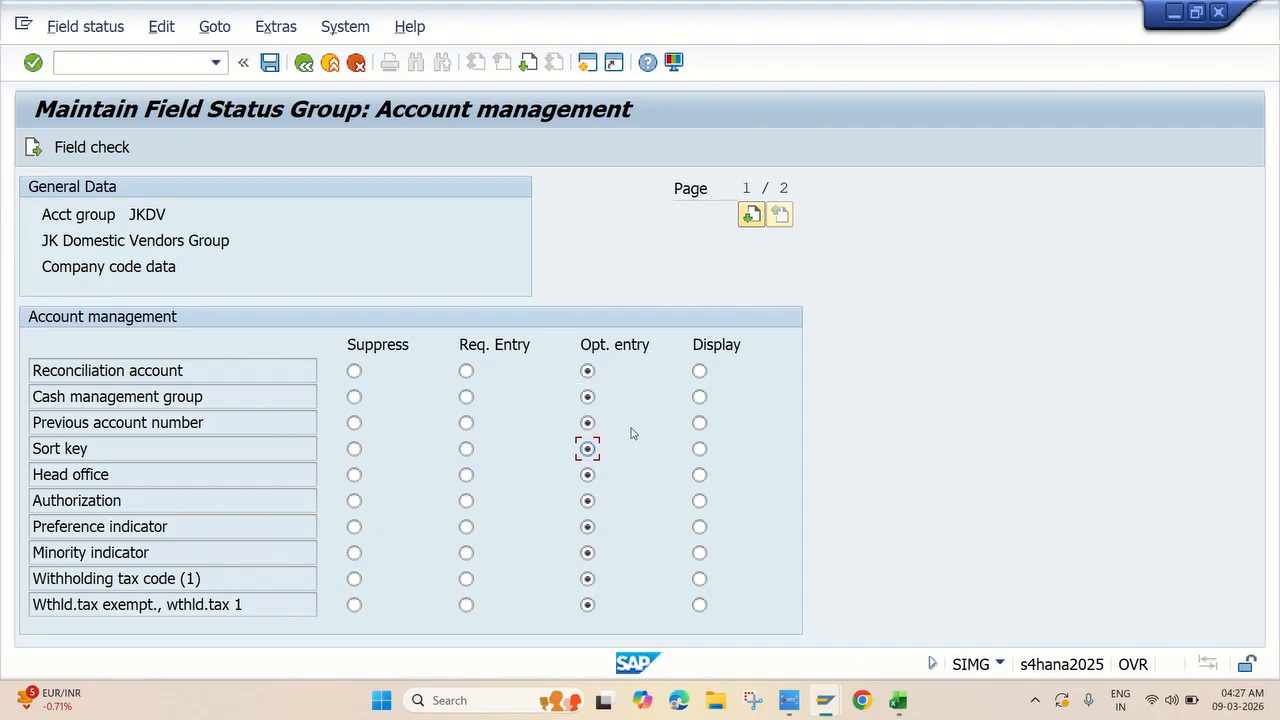
# Save JKDV past the namespace warning, creating and choosing request 'JKGC ACCOUNTS PAYABLE'.
pyautogui.click(270, 63)
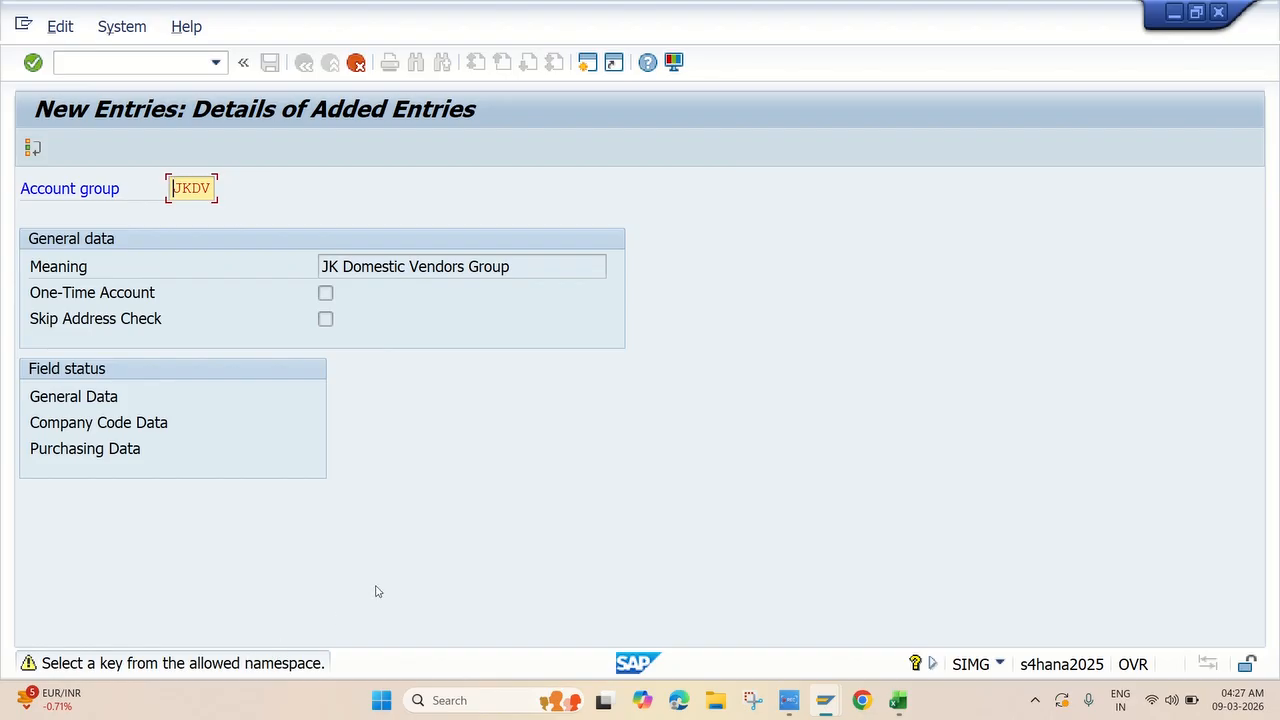
pyautogui.press('Return')
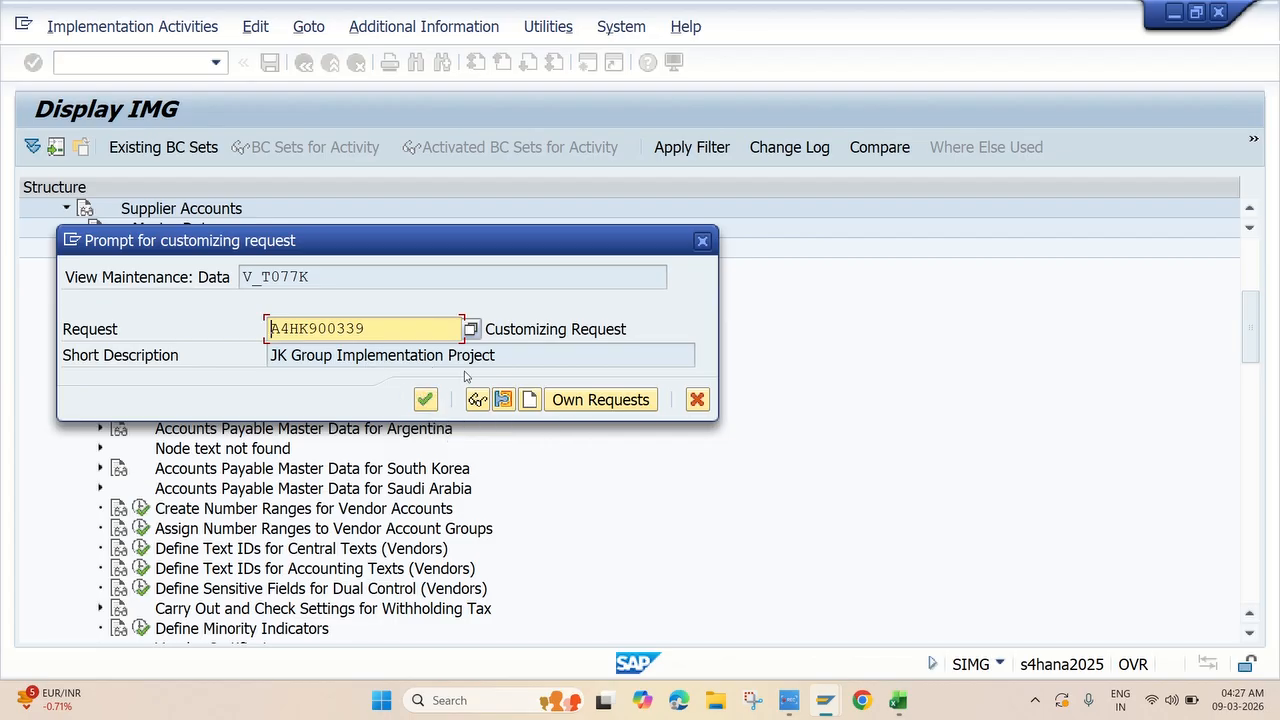
pyautogui.click(592, 400)
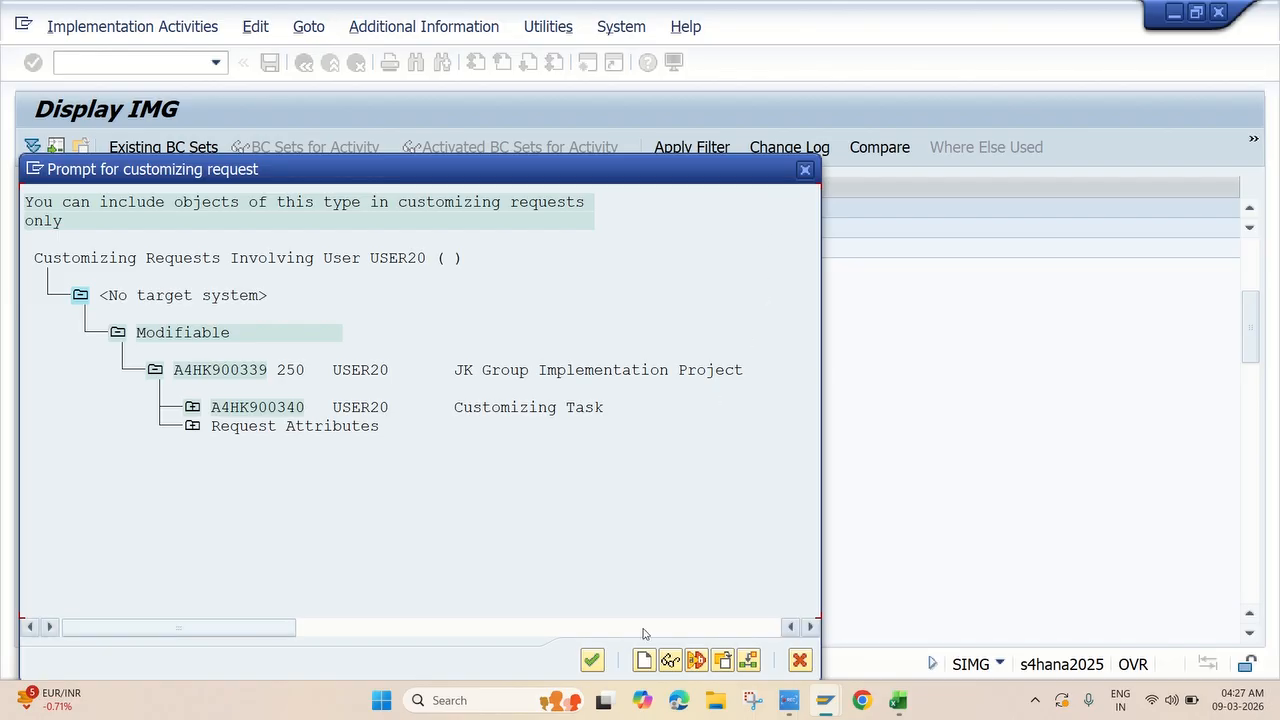
pyautogui.click(643, 662)
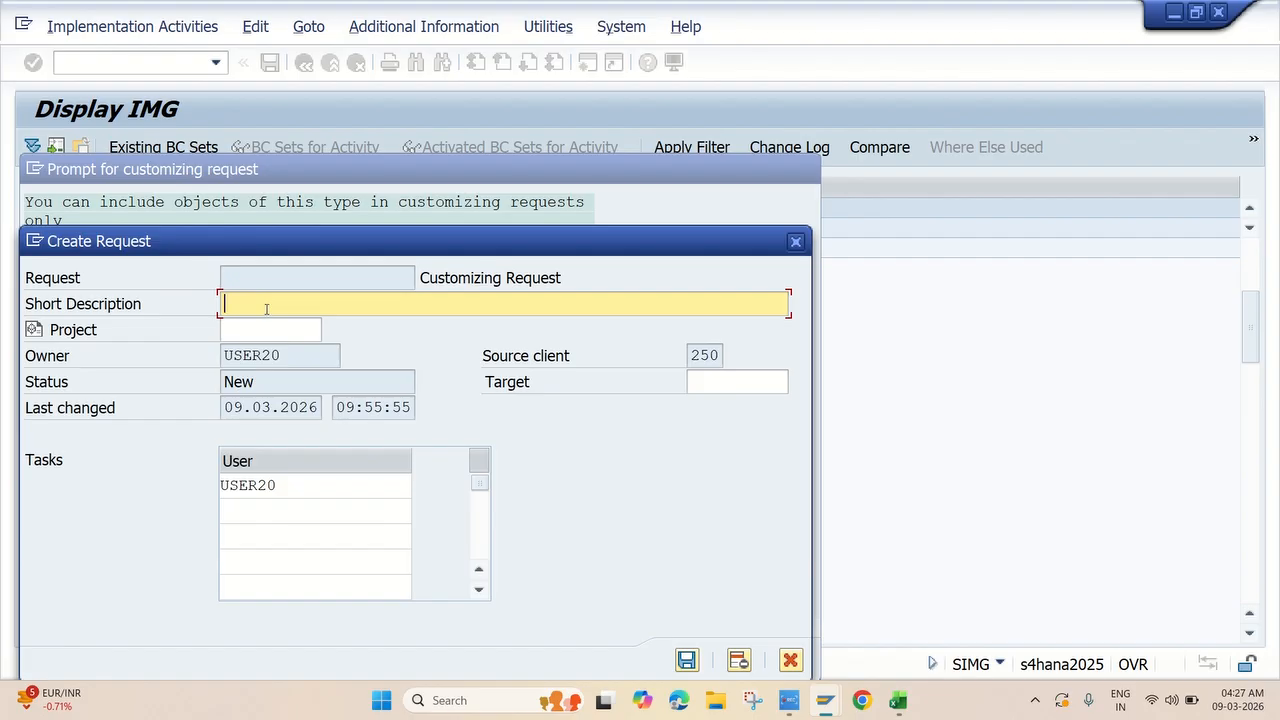
pyautogui.write('jkg')
pyautogui.press('BackSpace')
pyautogui.press('BackSpace')
pyautogui.press('BackSpace')
pyautogui.press('BackSpace')
pyautogui.write('JKGC ACCOUNTS PAYAB')
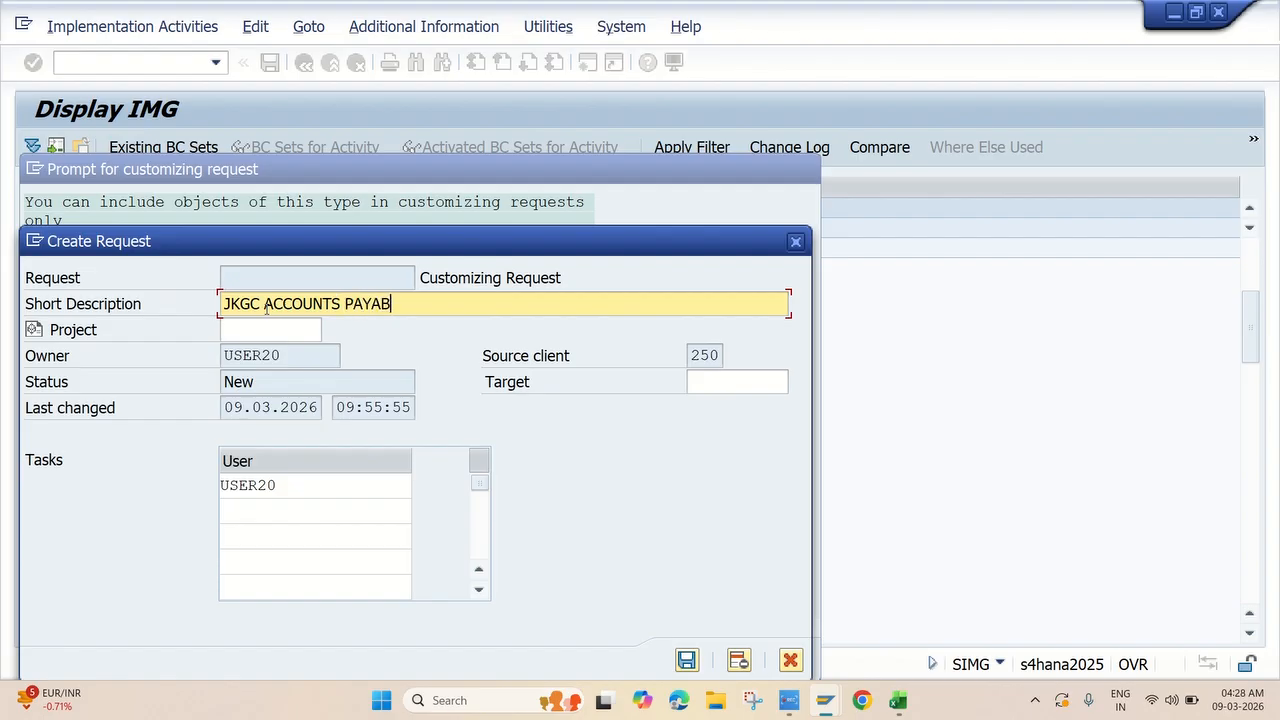
pyautogui.write('LE')
pyautogui.press('Return')
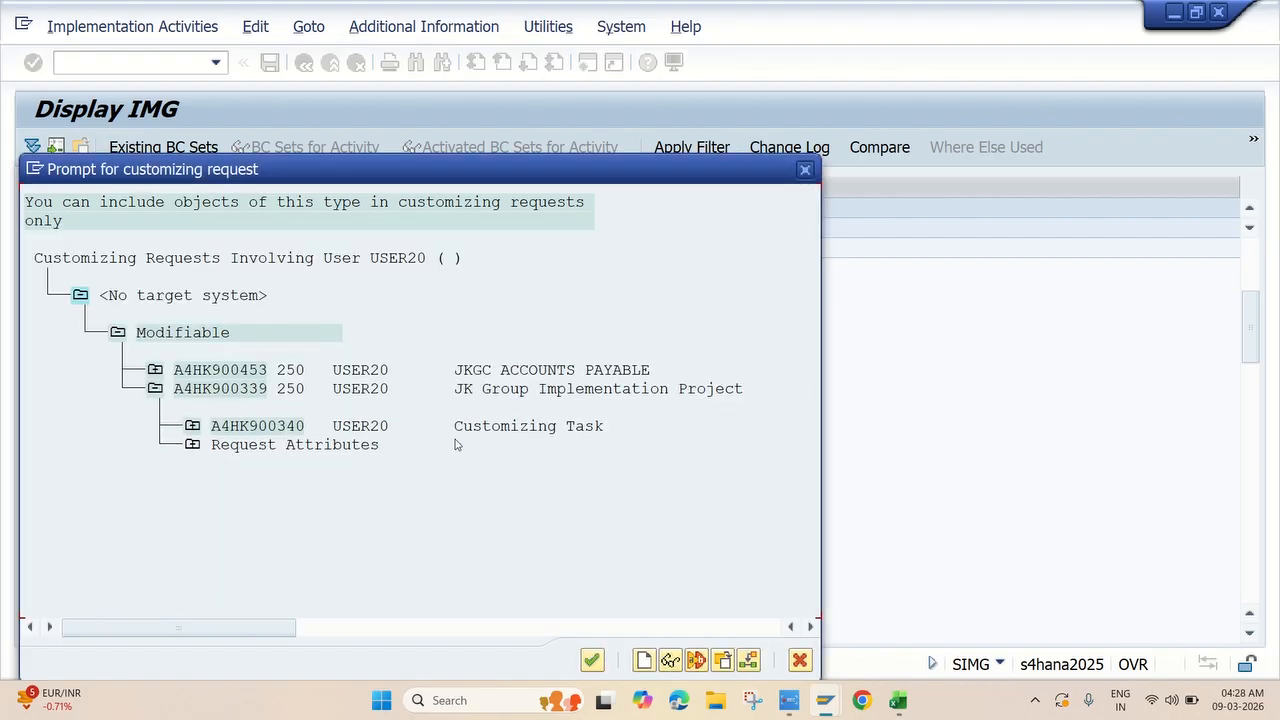
pyautogui.doubleClick(500, 367)
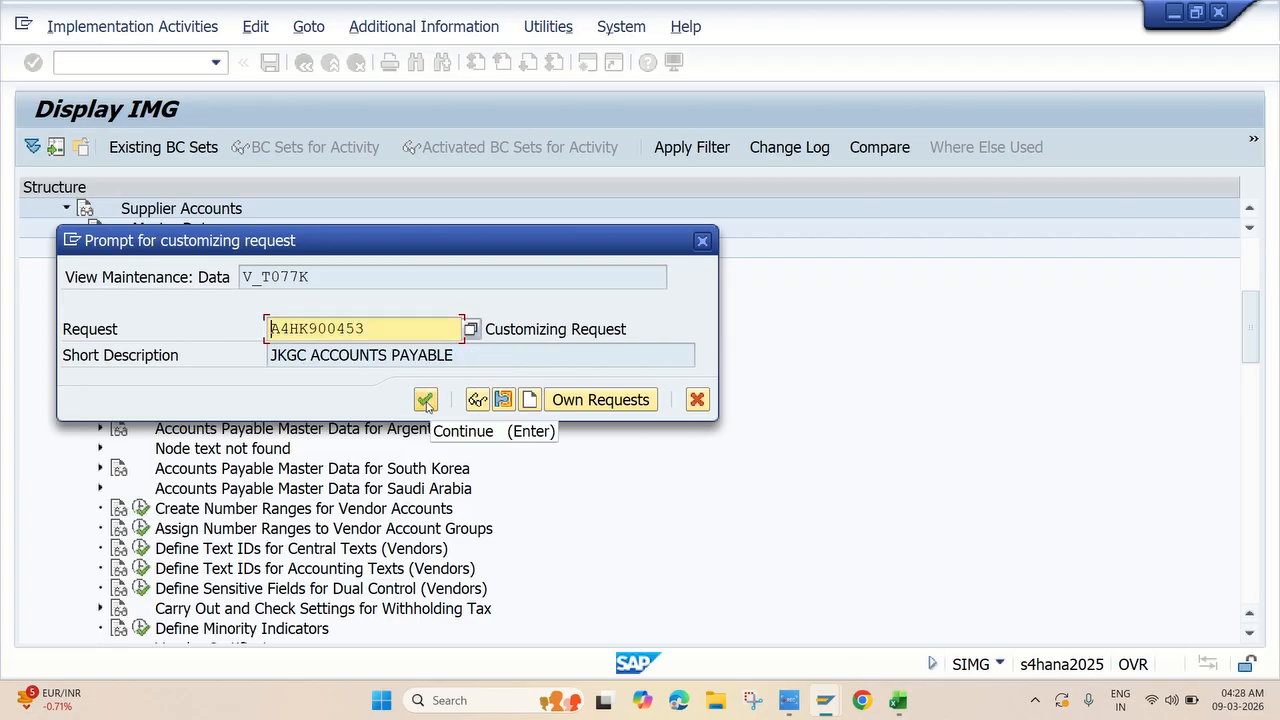
pyautogui.click(425, 400)
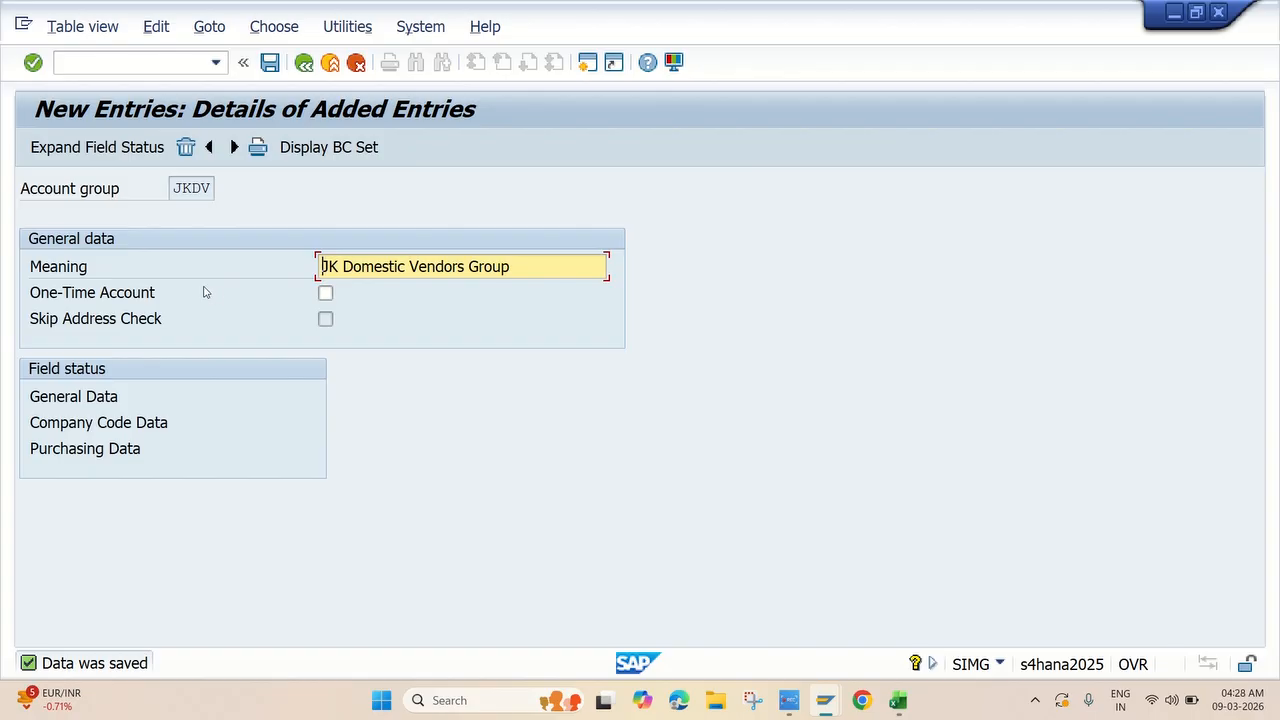
# Fill a new entry with account group JKFV and meaning 'JK Foreign Vendors Group' from Excel C19–D19.
pyautogui.click(234, 147)
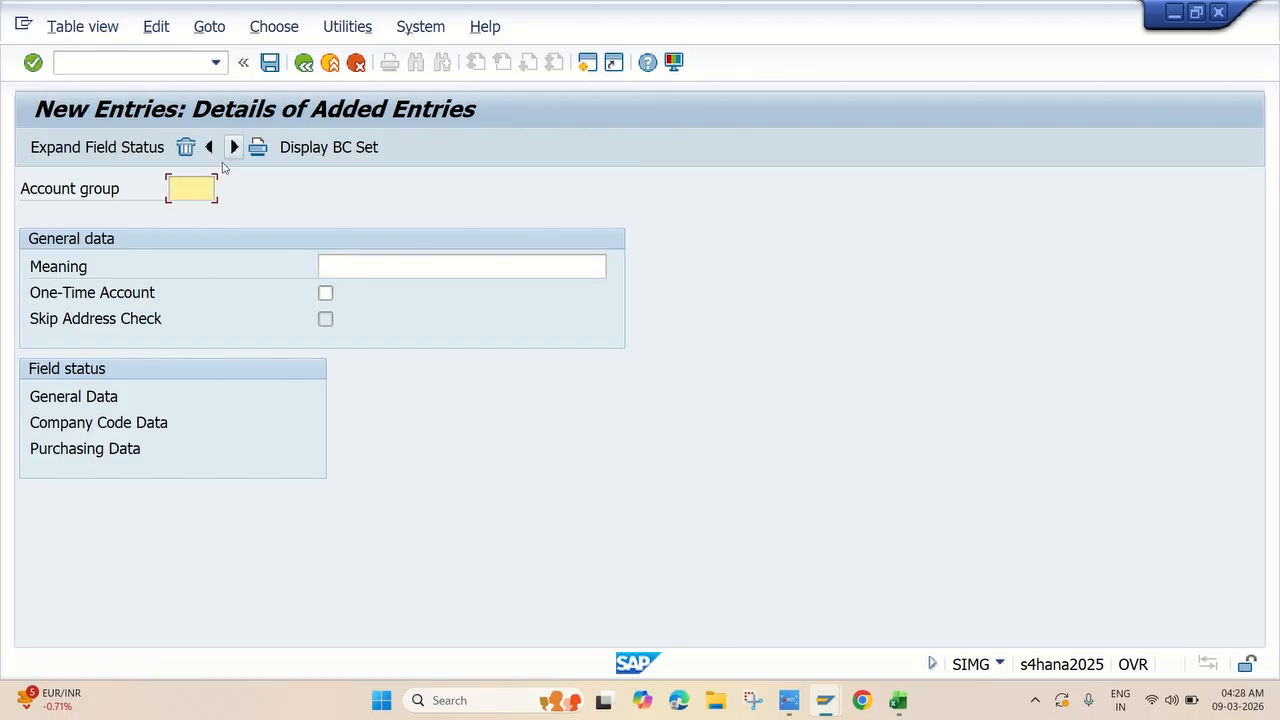
pyautogui.hotkey('alt', 'Tab')
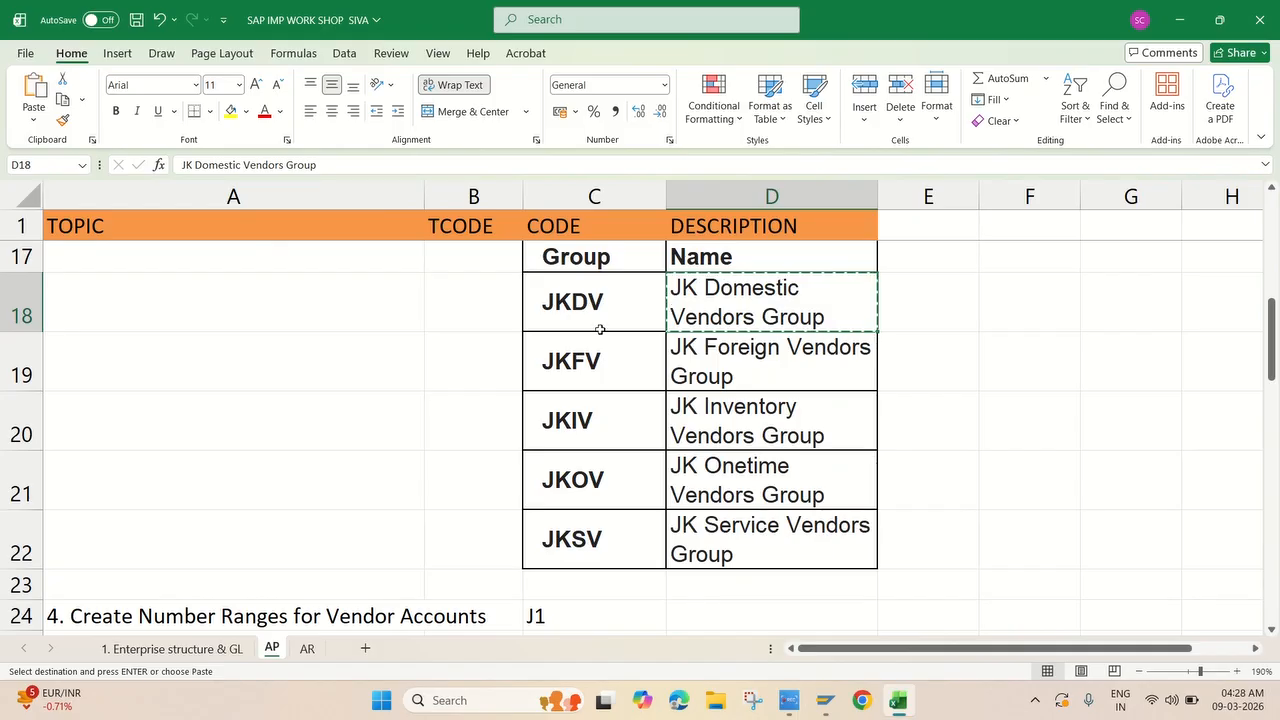
pyautogui.click(594, 367)
pyautogui.hotkey('ctrl', 'c')
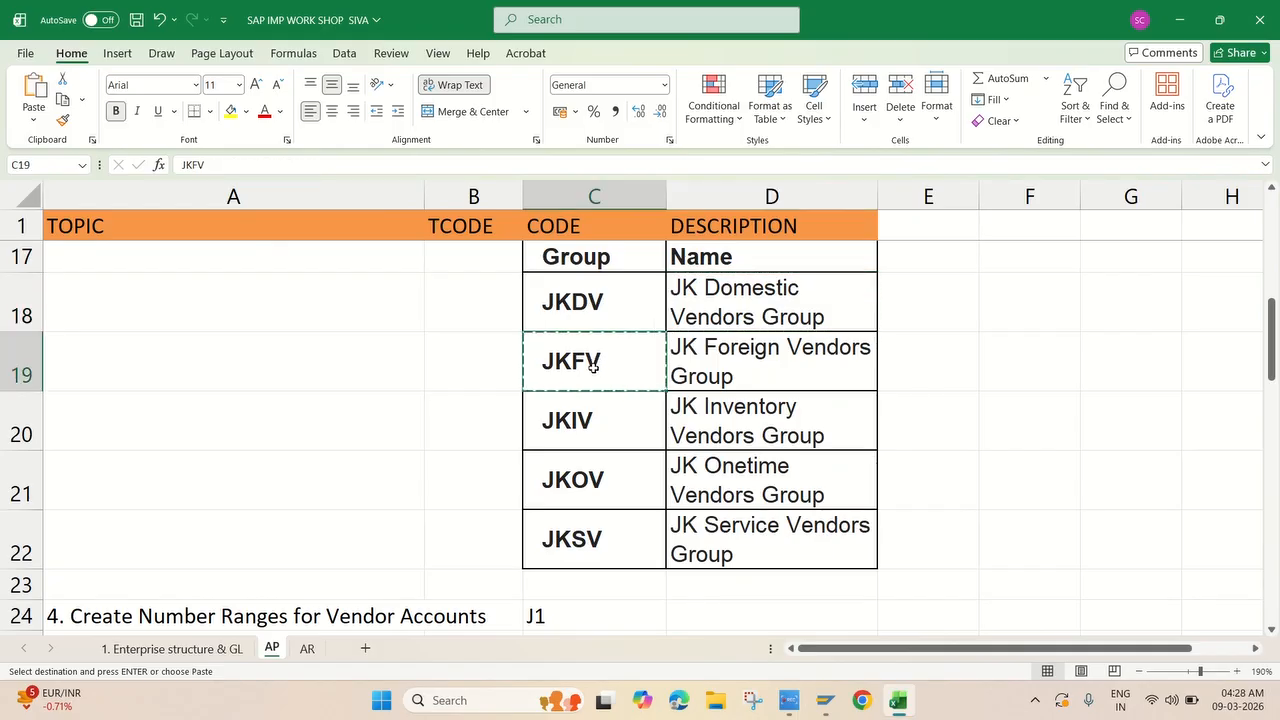
pyautogui.hotkey('alt', 'Tab')
pyautogui.hotkey('ctrl', 'v')
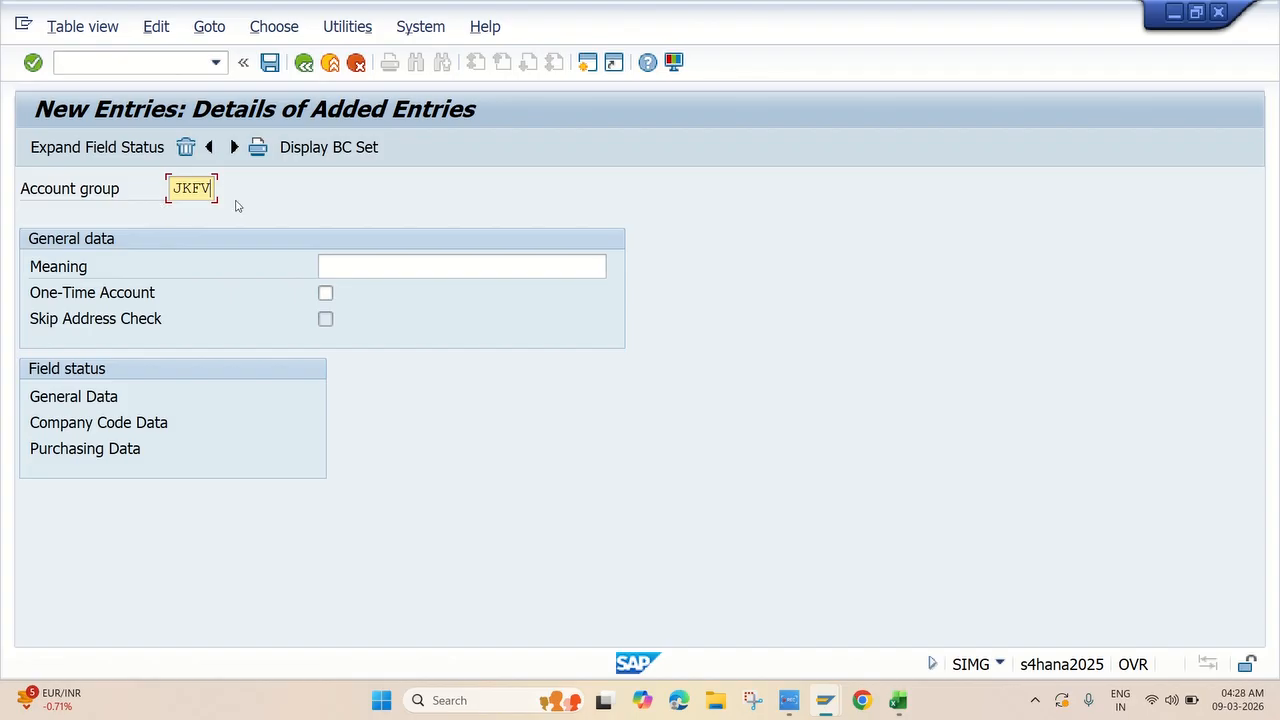
pyautogui.click(346, 266)
pyautogui.hotkey('alt', 'Tab')
pyautogui.click(758, 368)
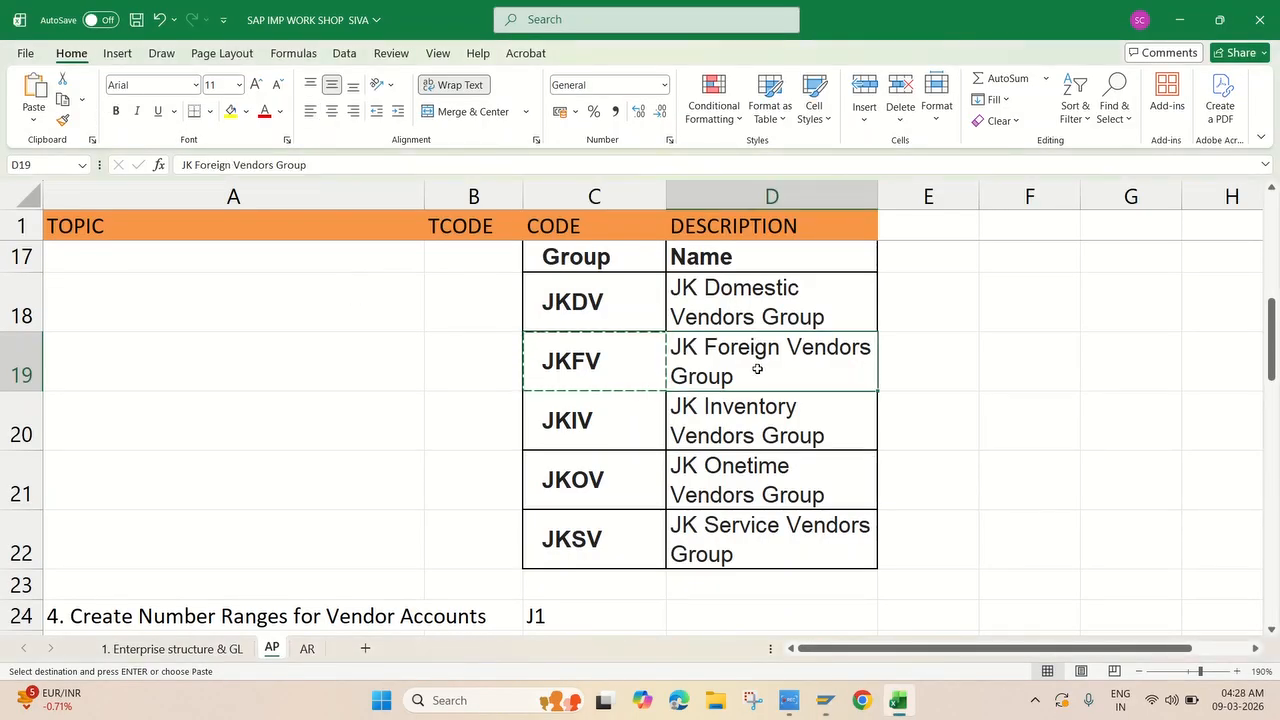
pyautogui.hotkey('ctrl', 'c')
pyautogui.hotkey('alt', 'Tab')
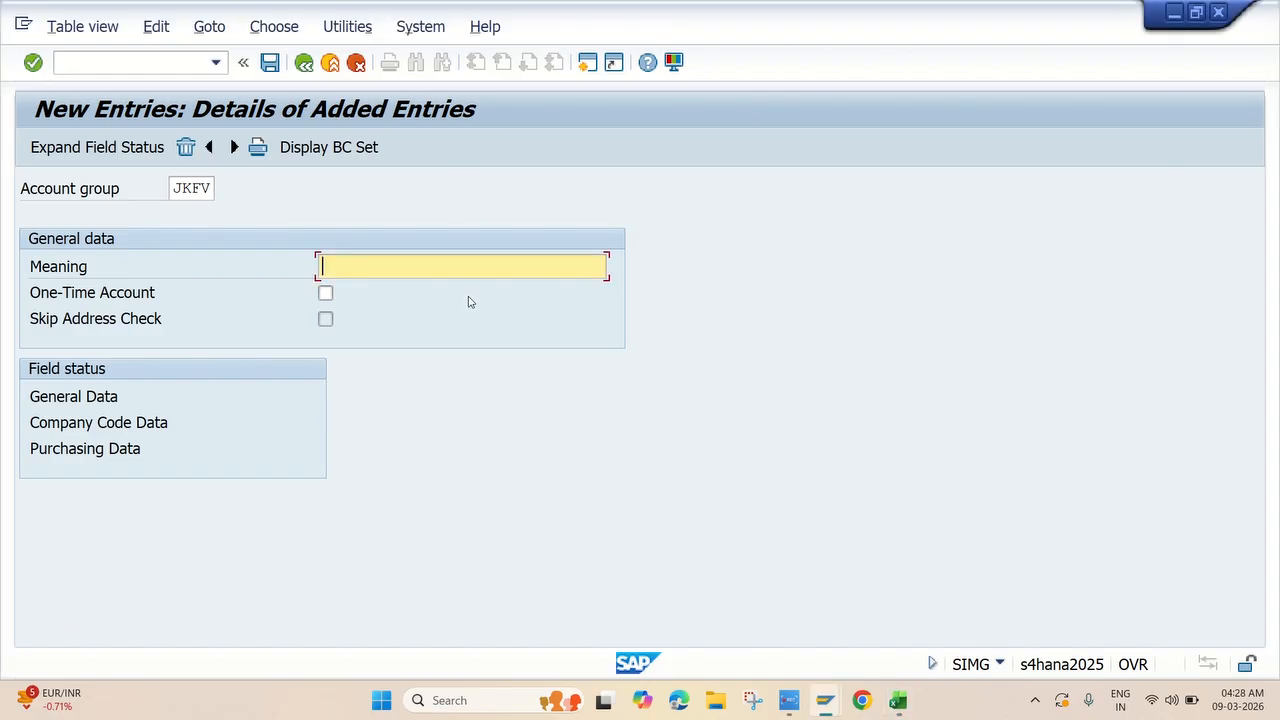
pyautogui.hotkey('ctrl', 'v')
# Check and save the JKFV account group, accepting the namespace warnings.
pyautogui.press('Return')
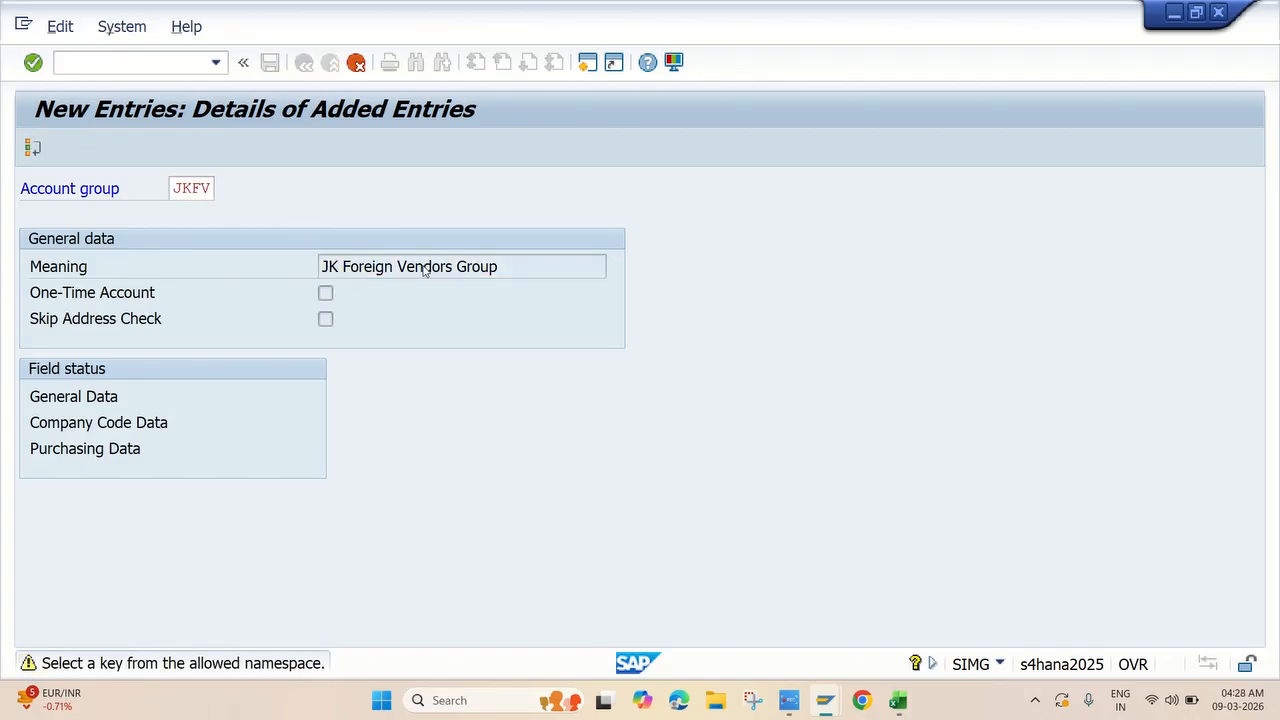
pyautogui.press('Return')
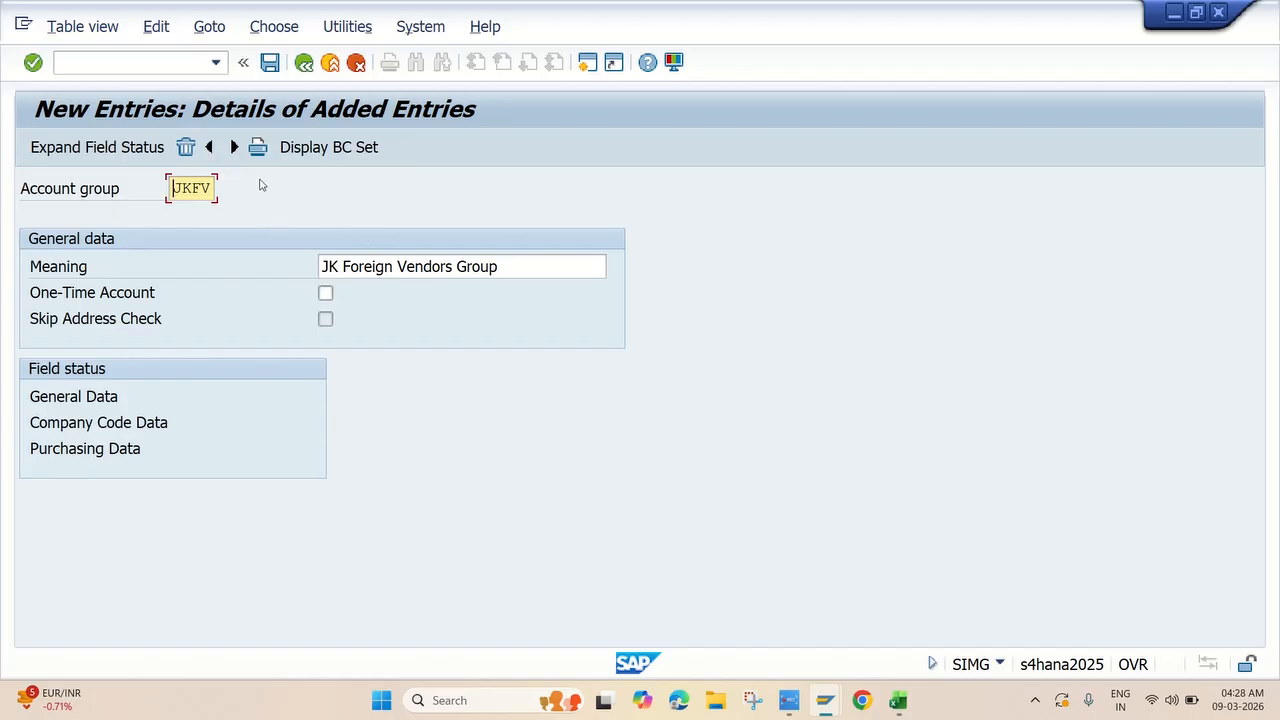
pyautogui.click(270, 63)
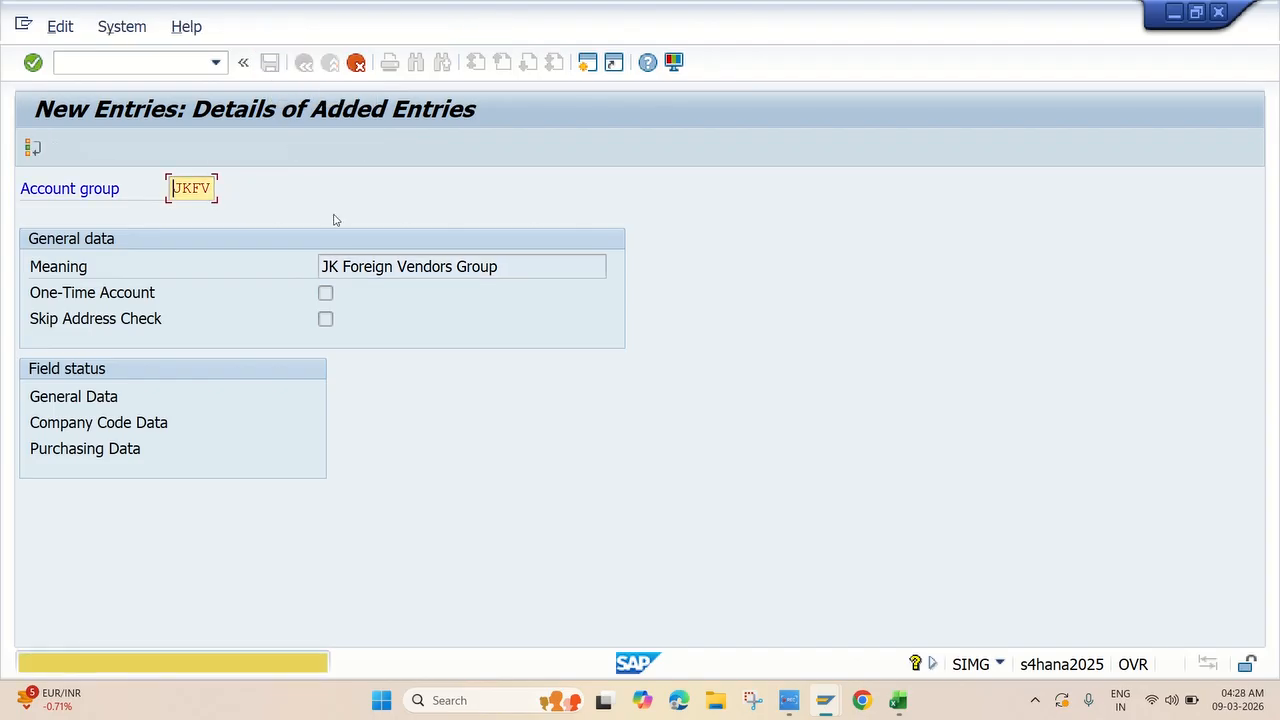
pyautogui.press('Return')
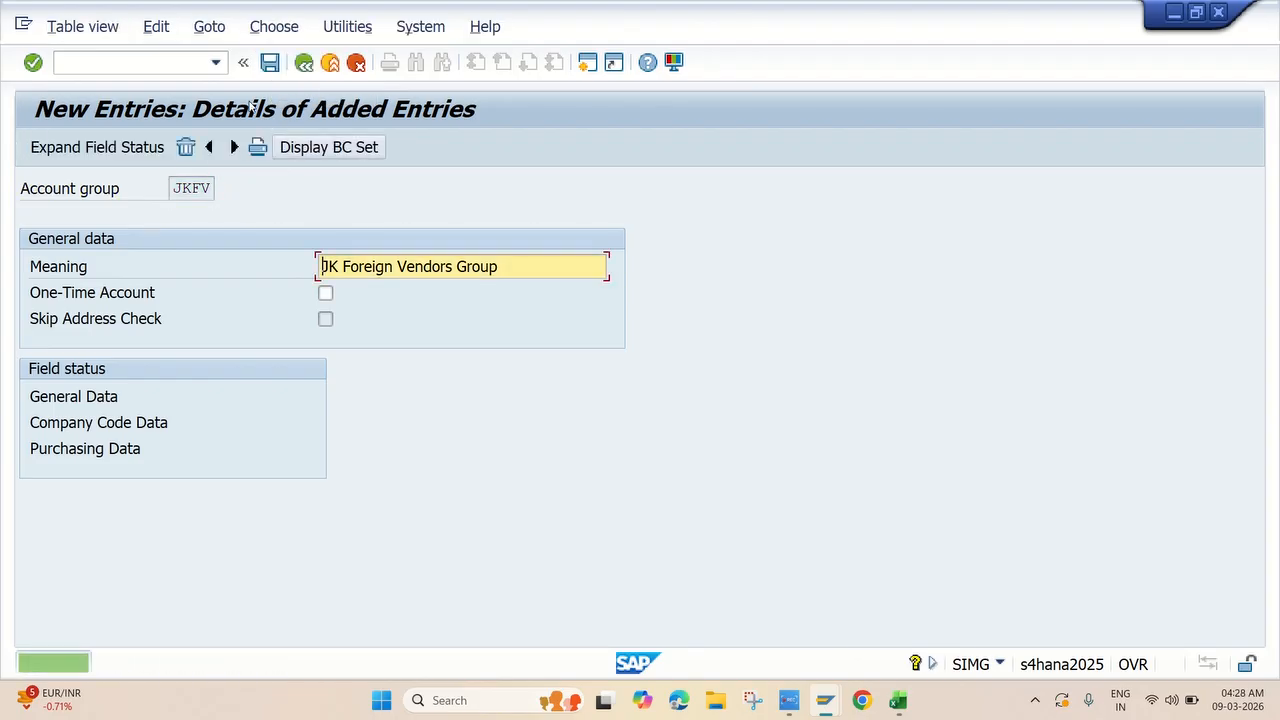
pyautogui.click(268, 63)
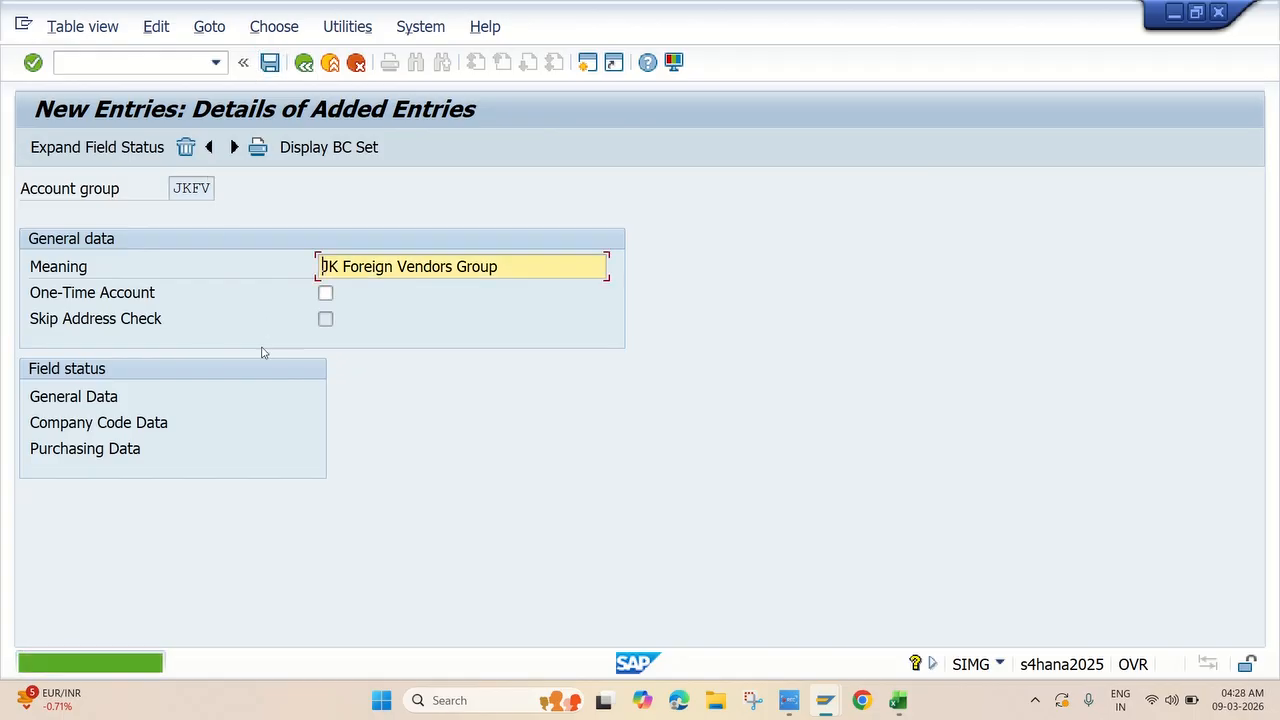
# Copy the next group code JKIV from Excel cell C20.
pyautogui.hotkey('alt', 'Tab')
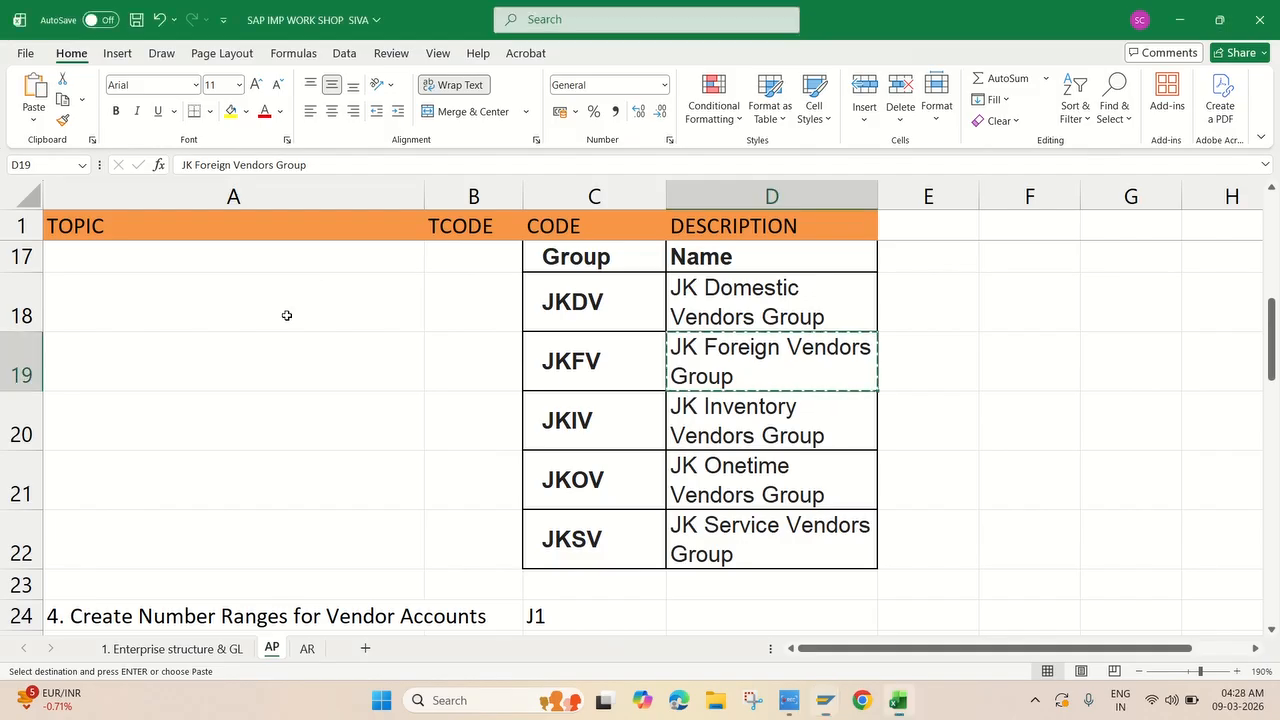
pyautogui.click(616, 420)
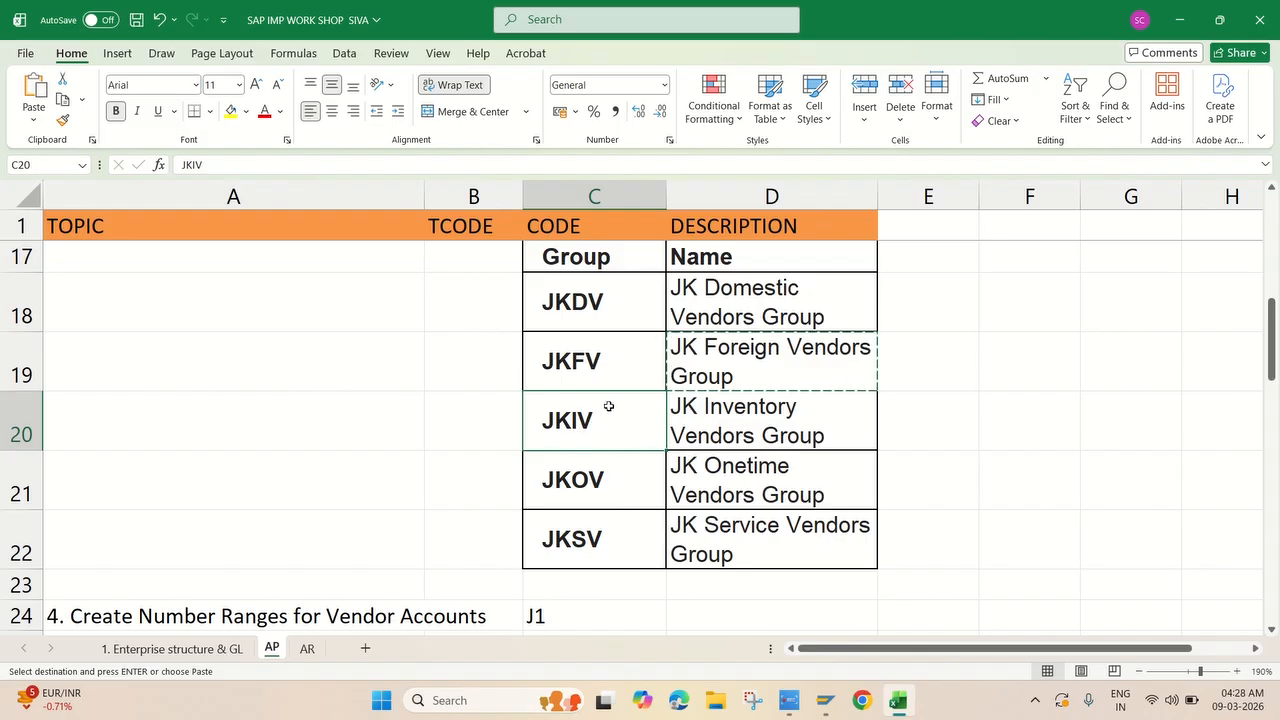
pyautogui.press('Escape')
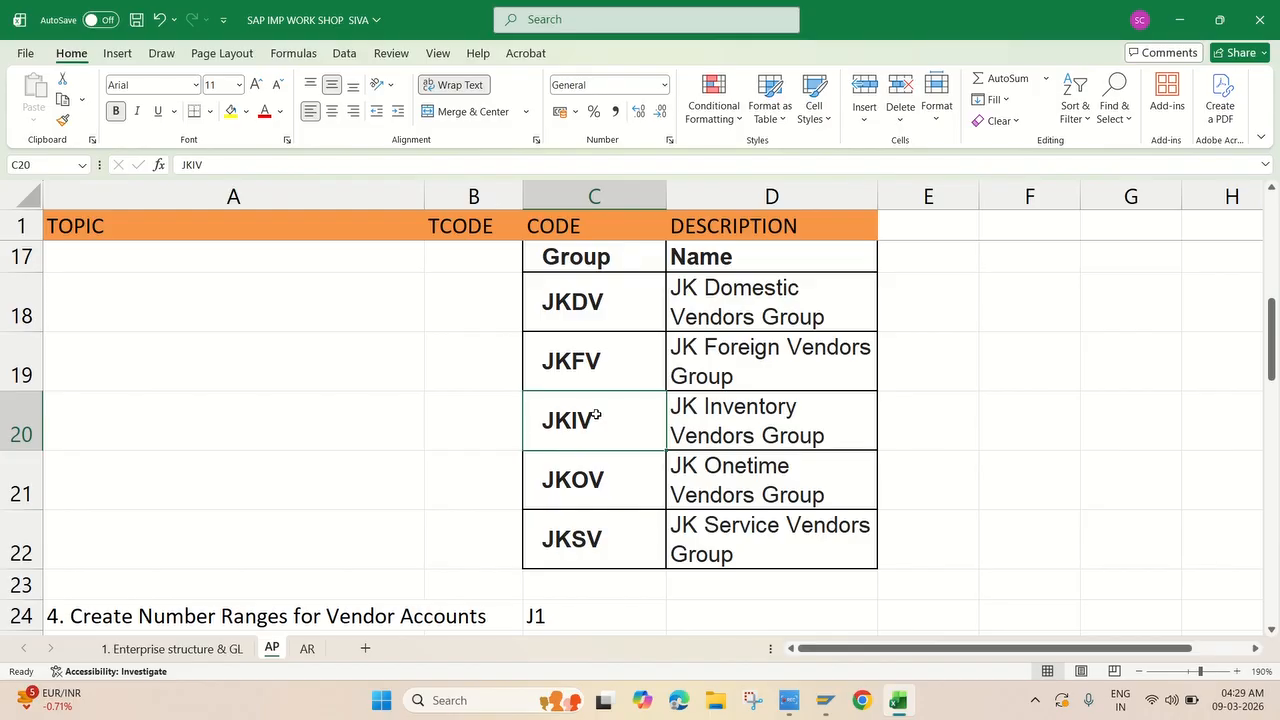
pyautogui.hotkey('ctrl', 'c')
pyautogui.hotkey('alt', 'Tab')
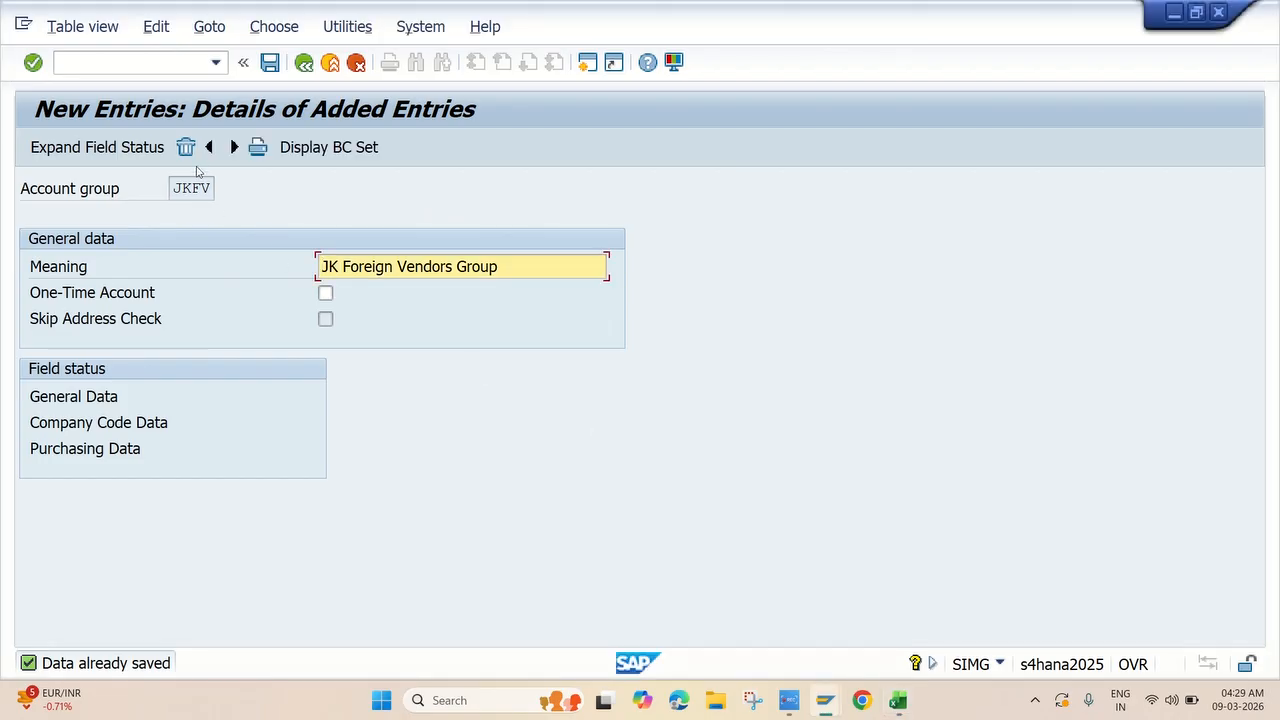
# Enter account group JKIV with meaning 'JK Inventory Vendors Group' in a new entry.
pyautogui.click(234, 147)
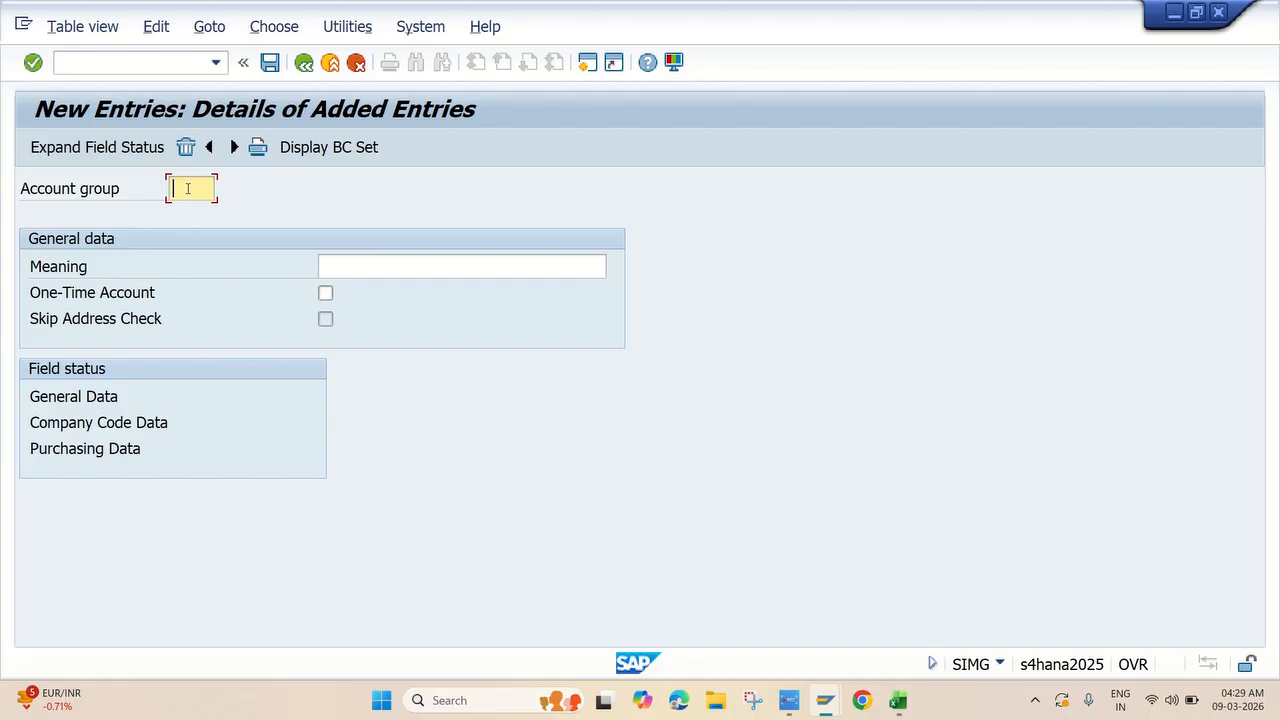
pyautogui.hotkey('ctrl', 'v')
pyautogui.click(342, 264)
pyautogui.hotkey('alt', 'Tab')
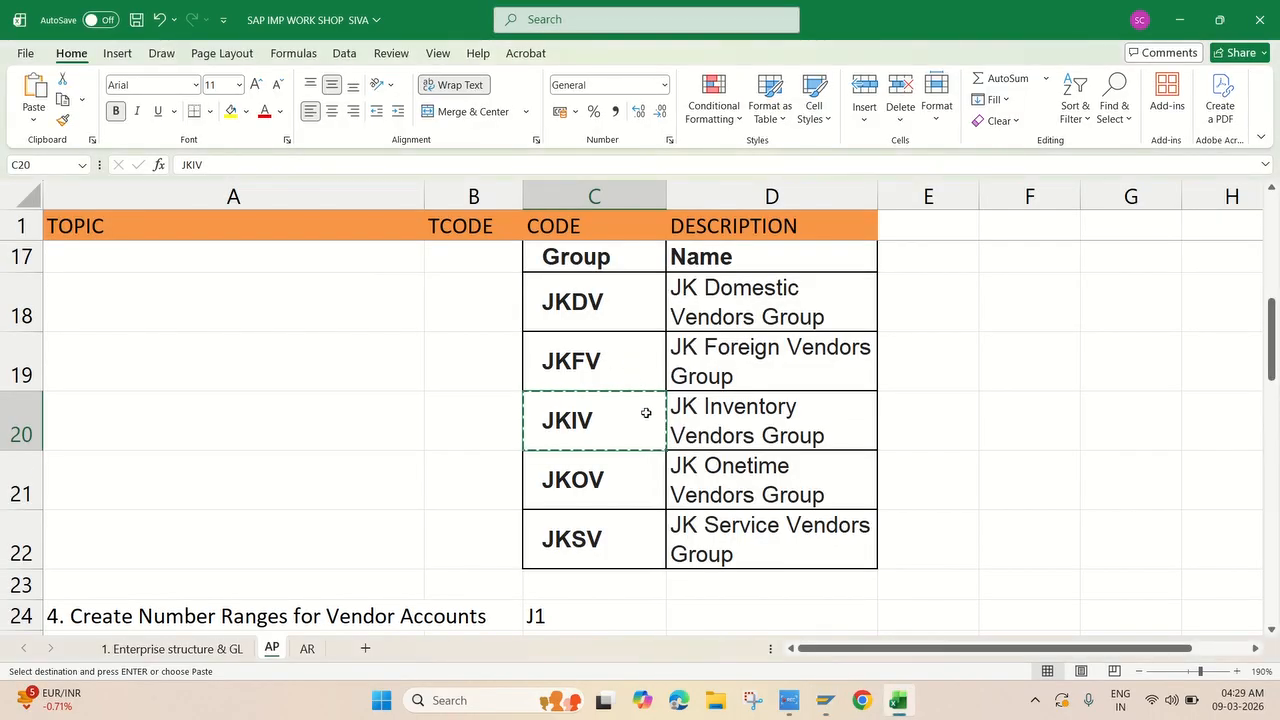
pyautogui.click(705, 410)
pyautogui.hotkey('ctrl', 'c')
pyautogui.hotkey('alt', 'Tab')
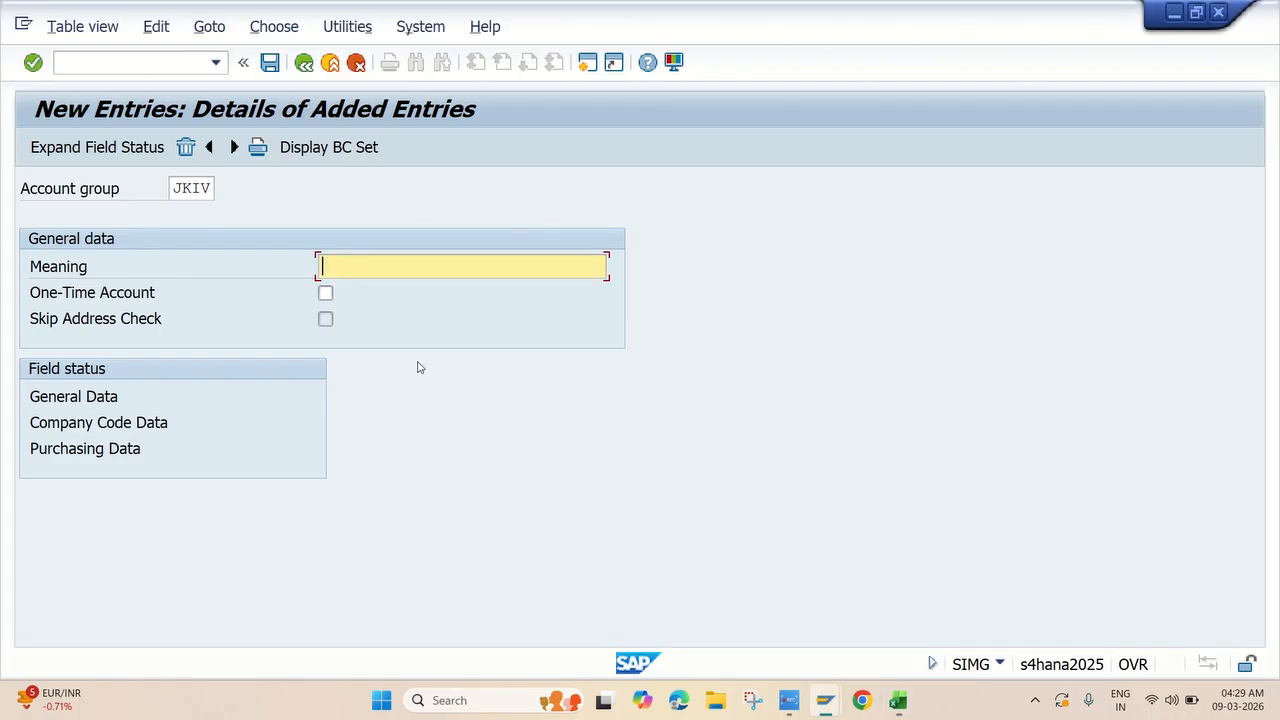
pyautogui.hotkey('ctrl', 'v')
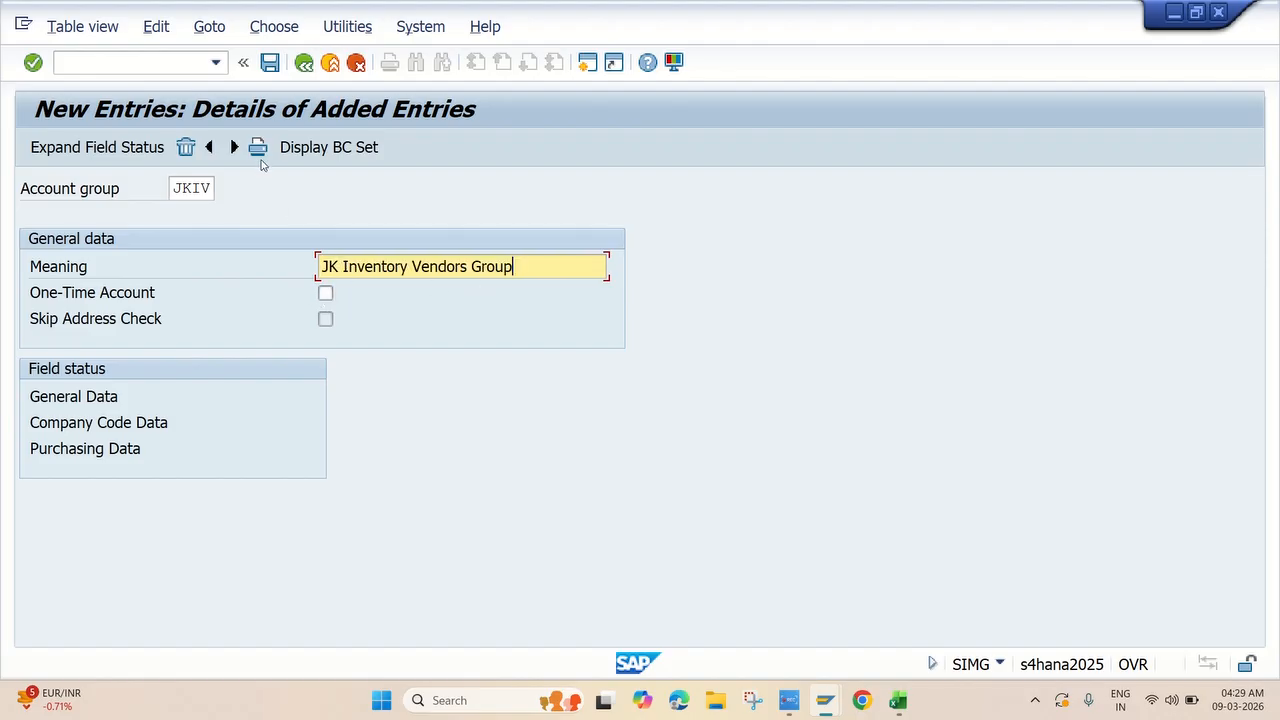
# Check and save JKIV, accepting the namespace warnings.
pyautogui.press('Return')
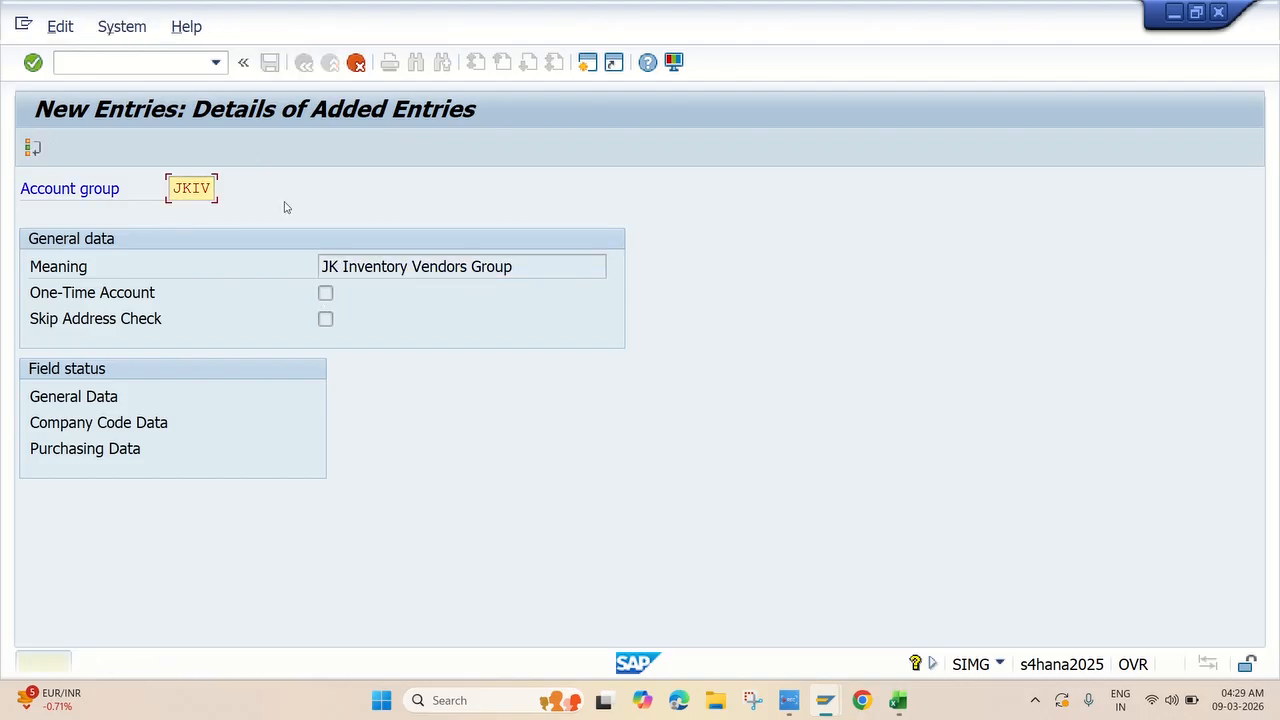
pyautogui.press('Return')
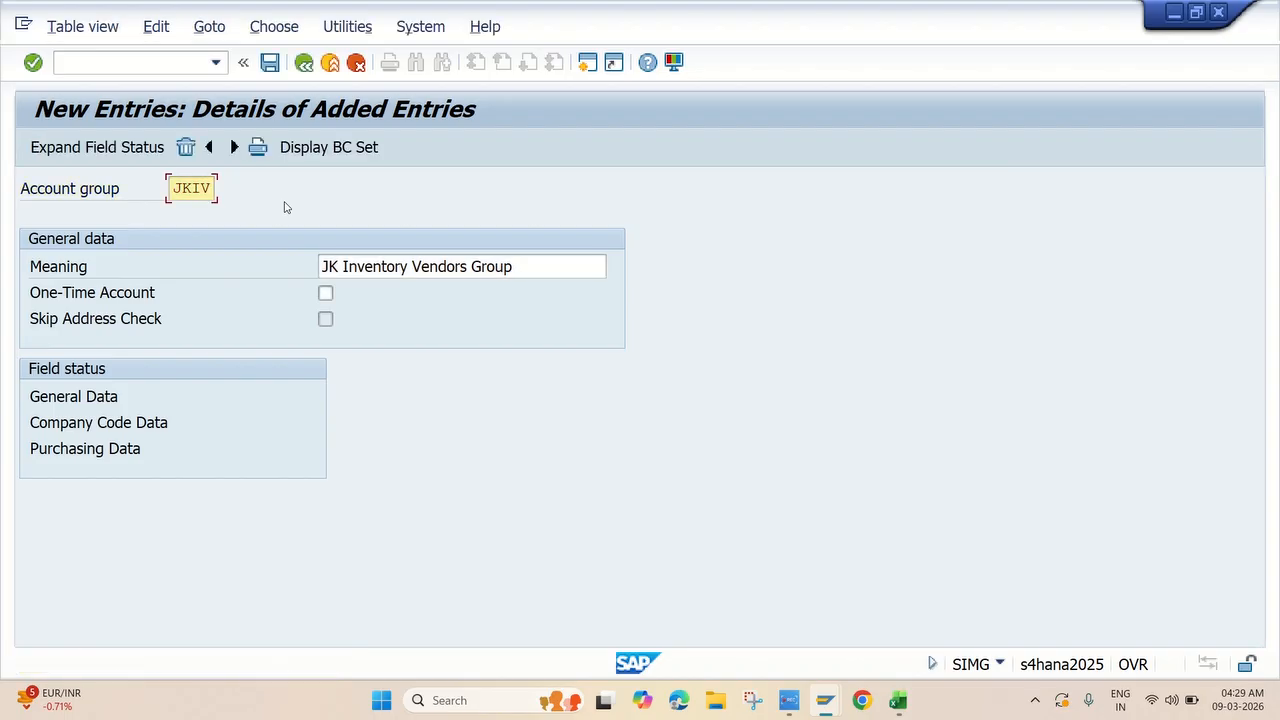
pyautogui.click(268, 63)
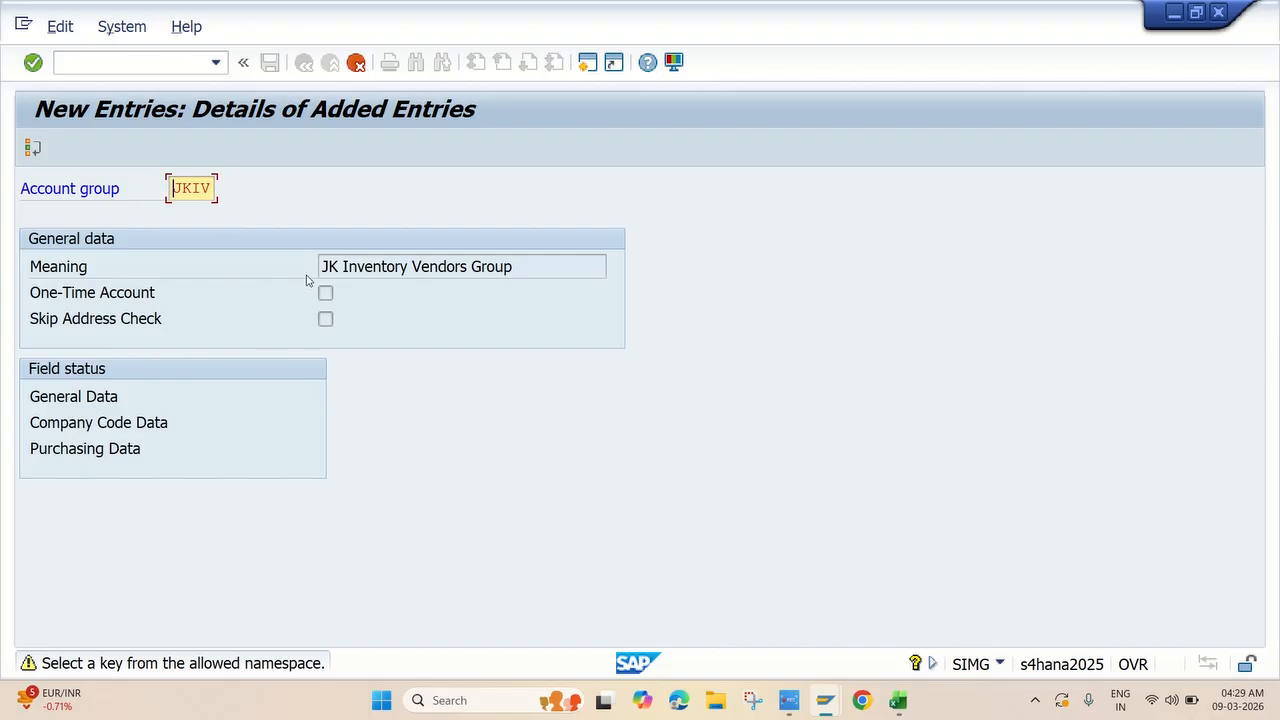
pyautogui.press('Return')
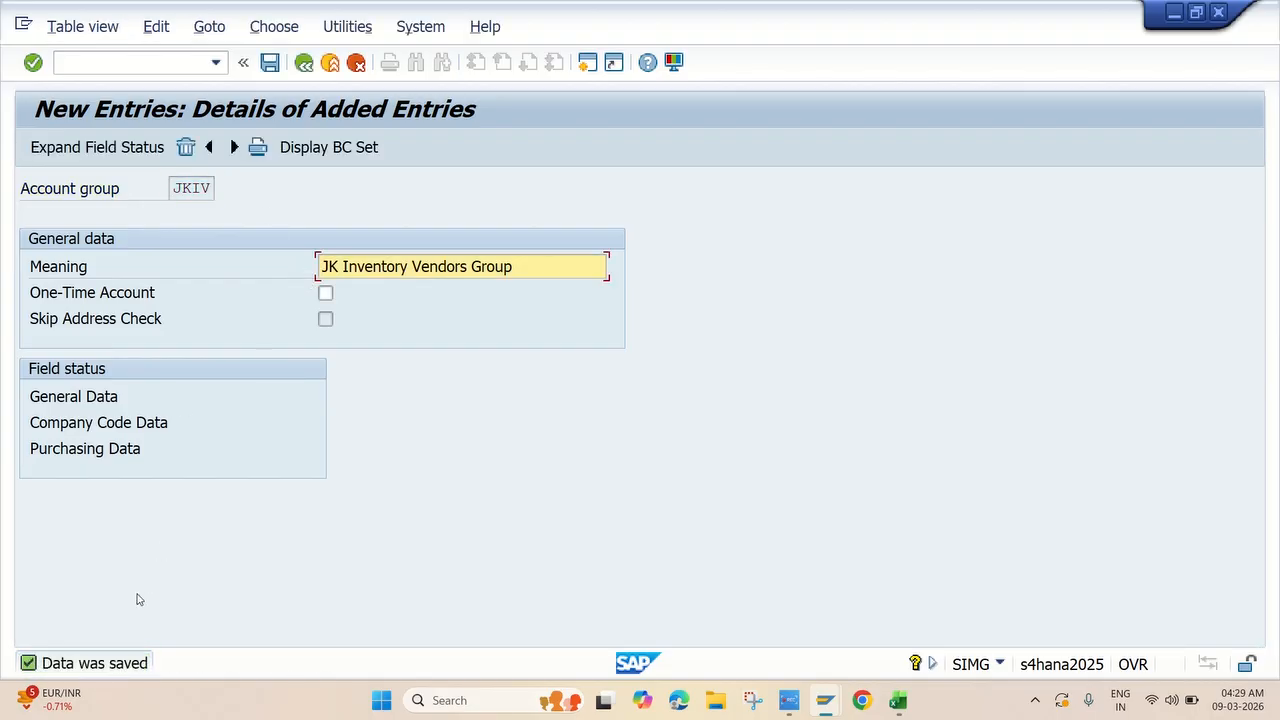
# Copy the next group code JKOV from Excel cell C21.
pyautogui.hotkey('alt', 'Tab')
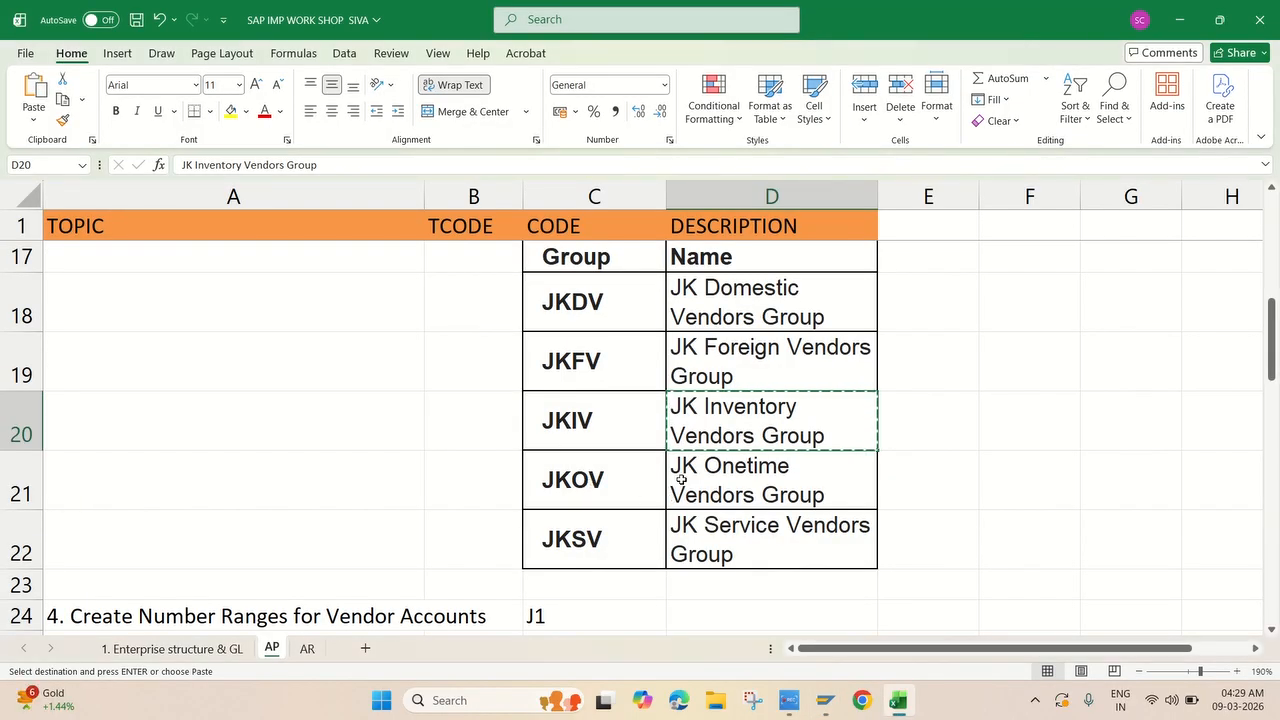
pyautogui.click(627, 480)
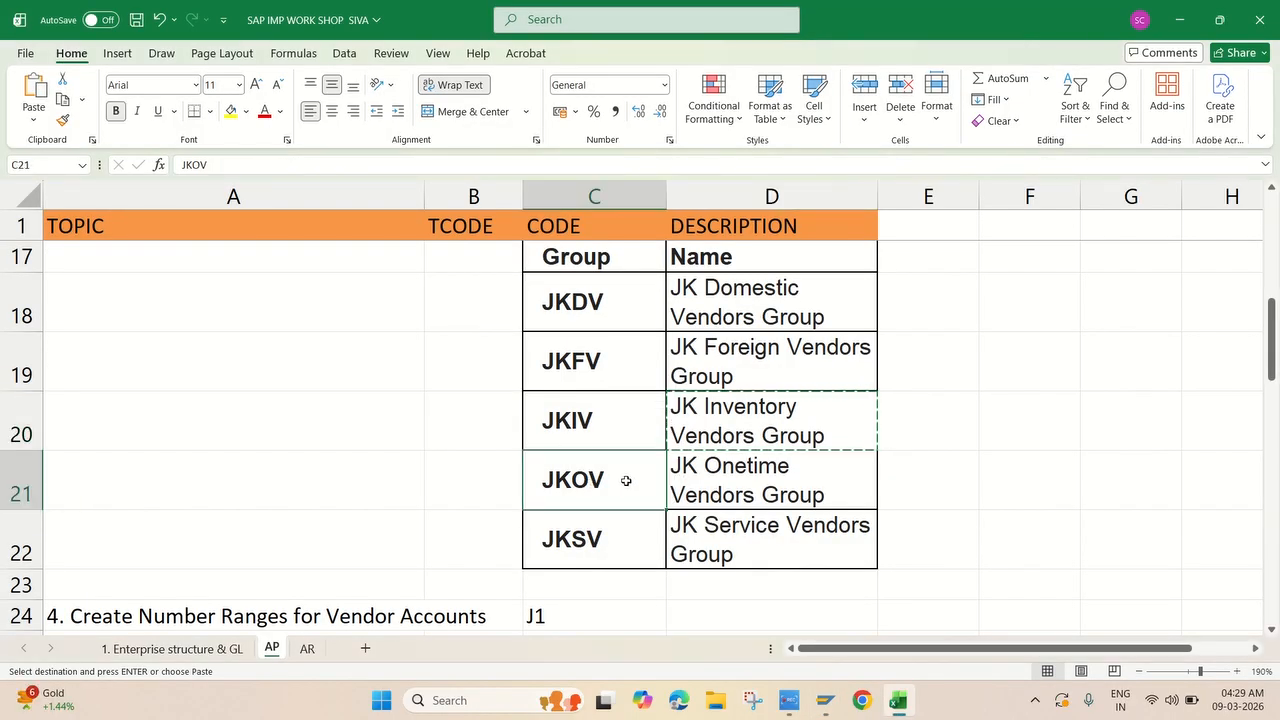
pyautogui.hotkey('ctrl', 'c')
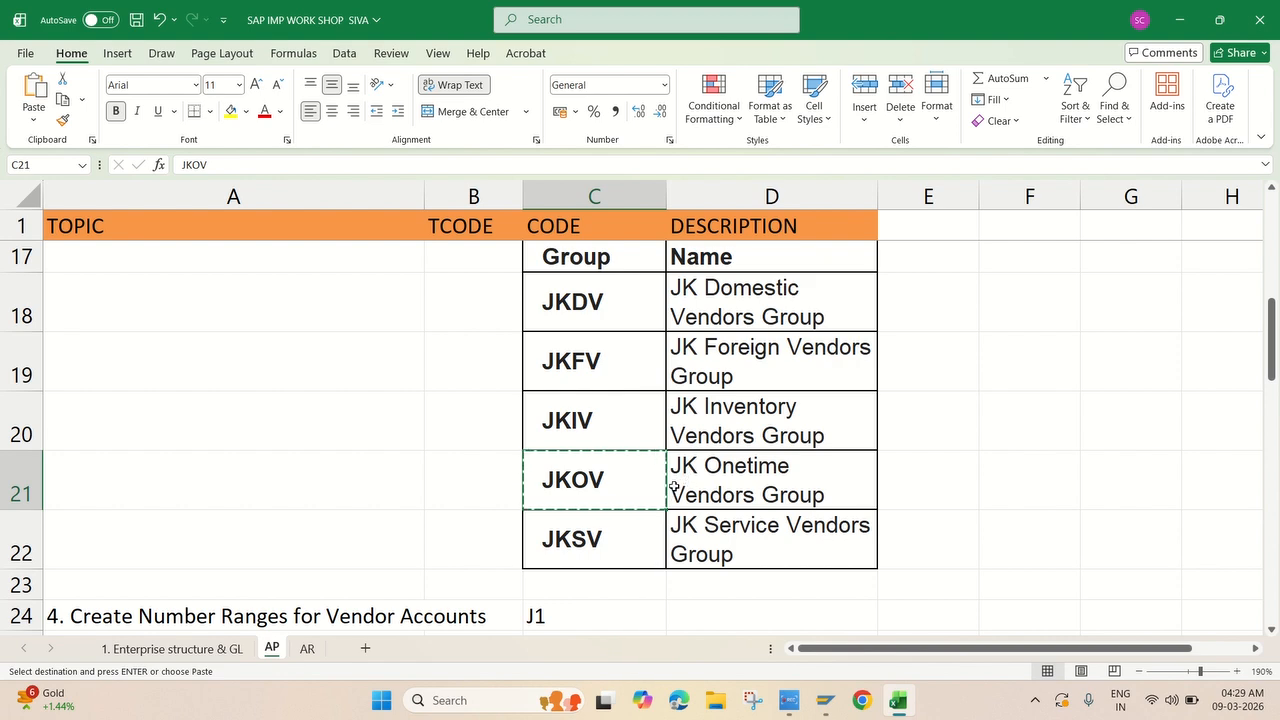
pyautogui.hotkey('alt', 'Tab')
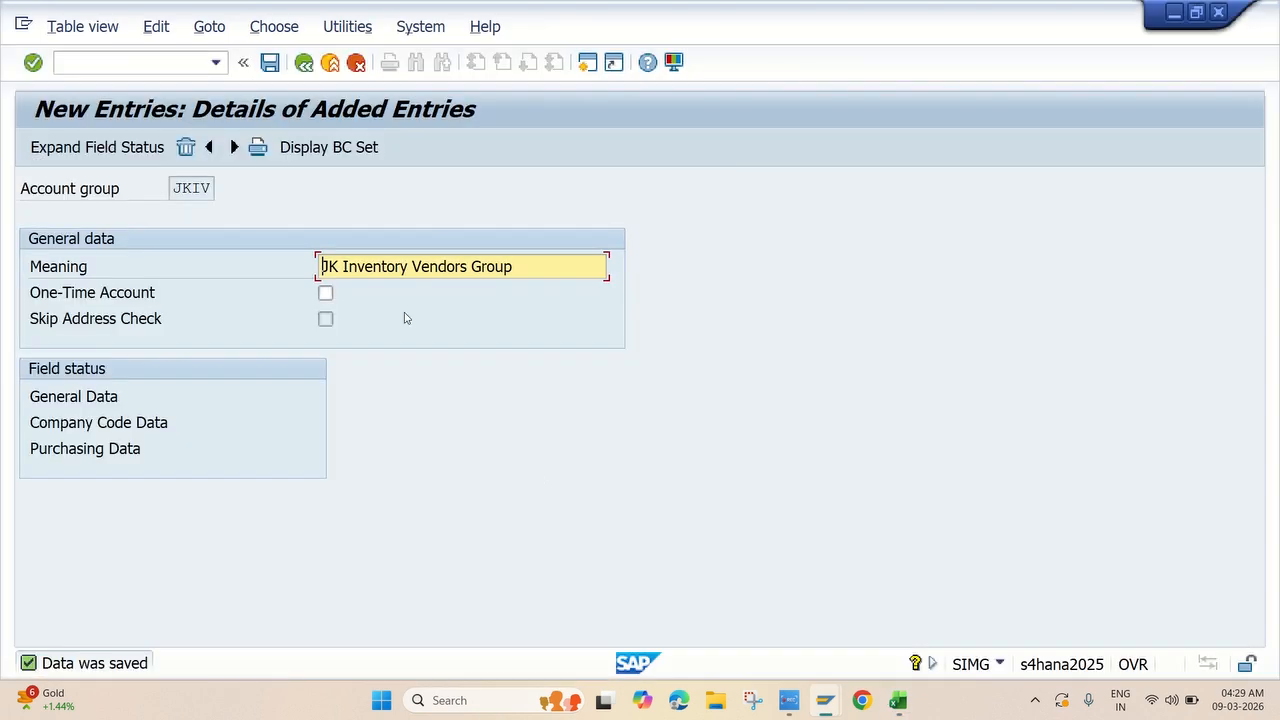
# Create account group JKOV with meaning 'JK Onetime Vendors Group' from Excel D21, and save it.
pyautogui.click(236, 148)
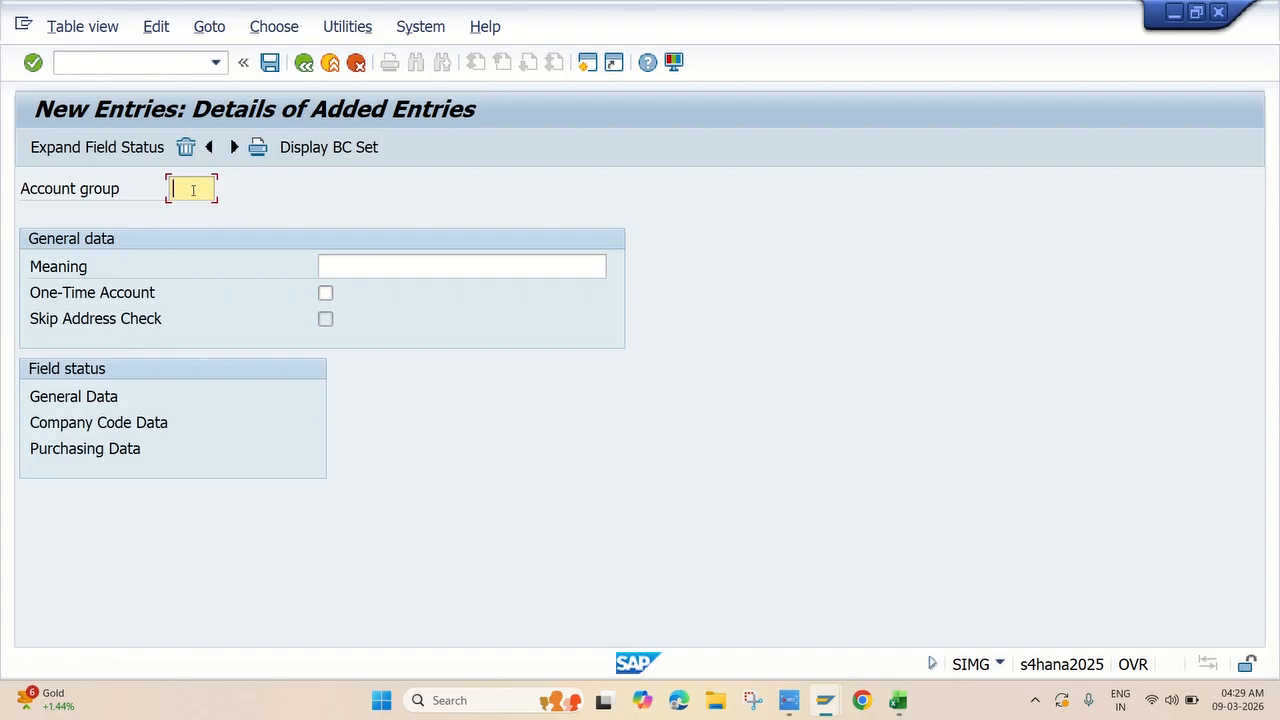
pyautogui.hotkey('ctrl', 'v')
pyautogui.click(346, 270)
pyautogui.hotkey('alt', 'Tab')
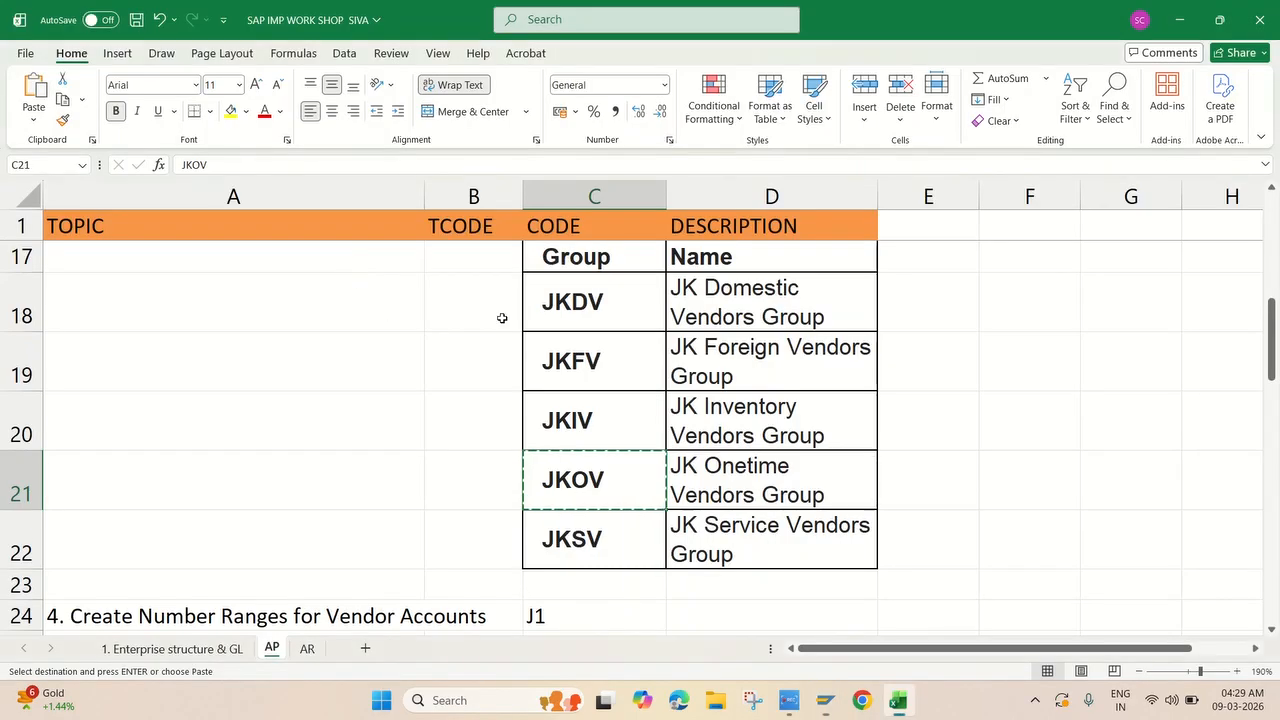
pyautogui.click(715, 474)
pyautogui.hotkey('ctrl', 'c')
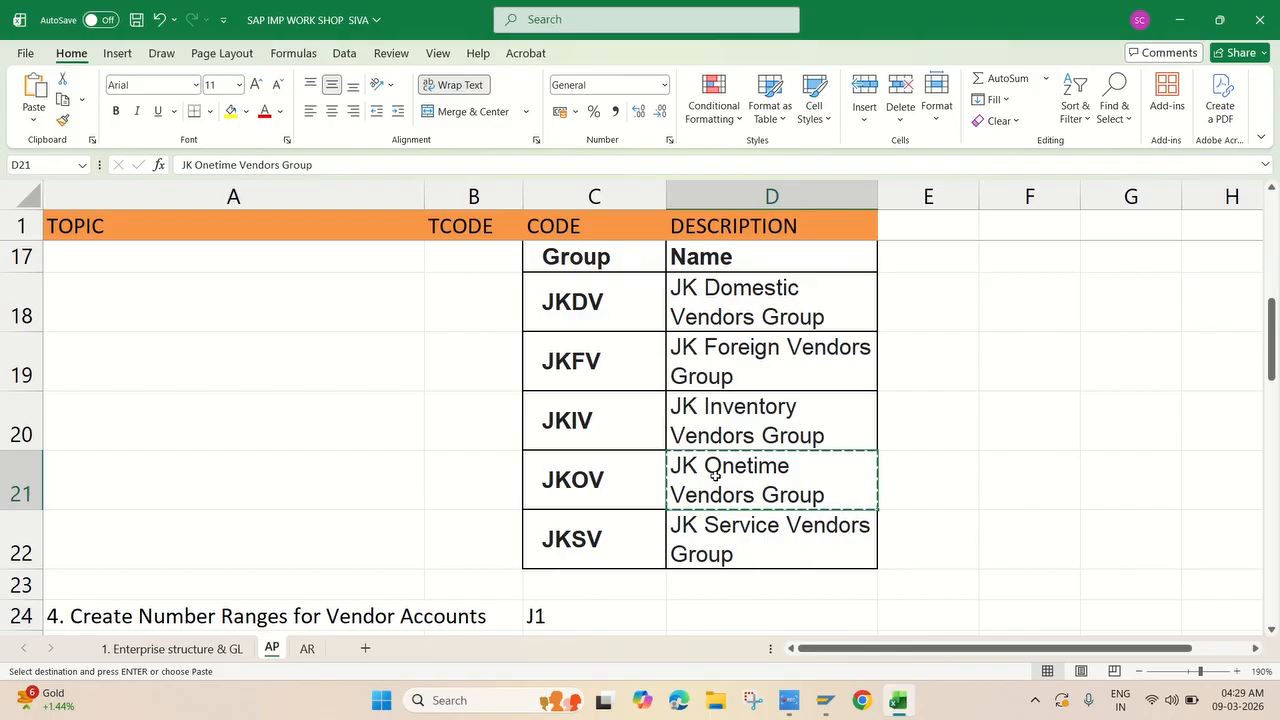
pyautogui.hotkey('alt', 'Tab')
pyautogui.hotkey('ctrl', 'v')
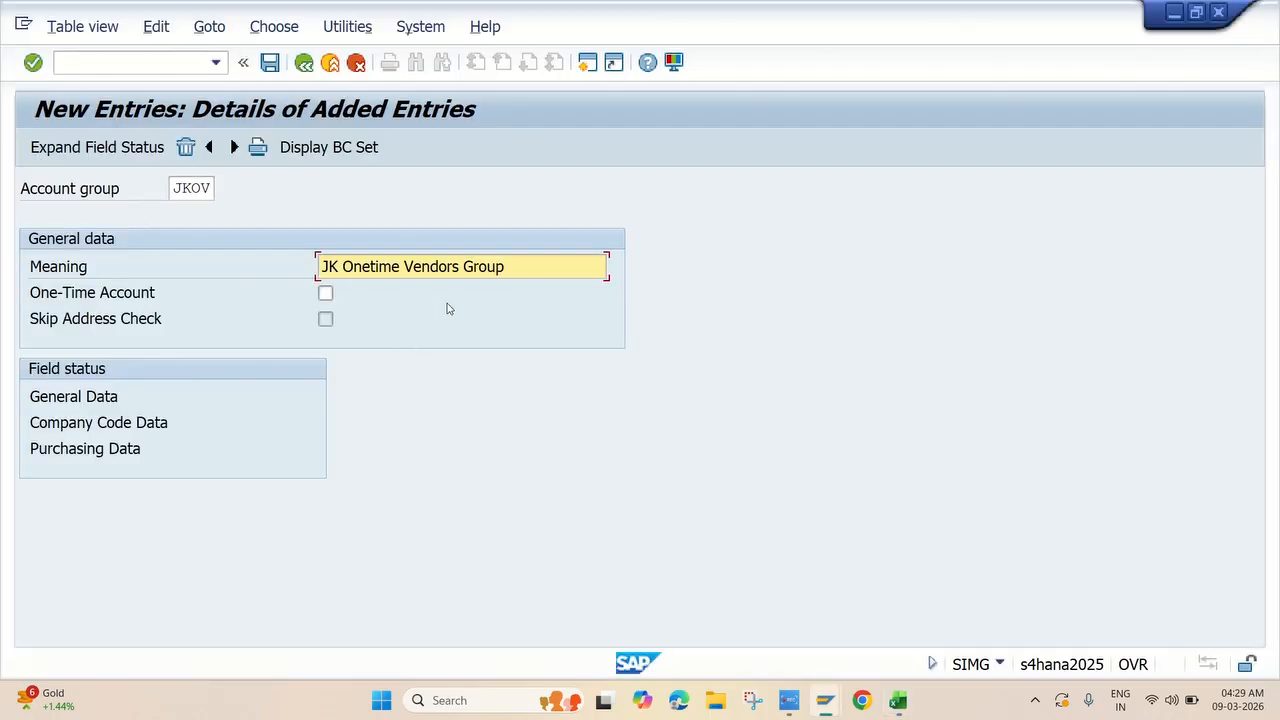
pyautogui.press('Return')
pyautogui.press('Return')
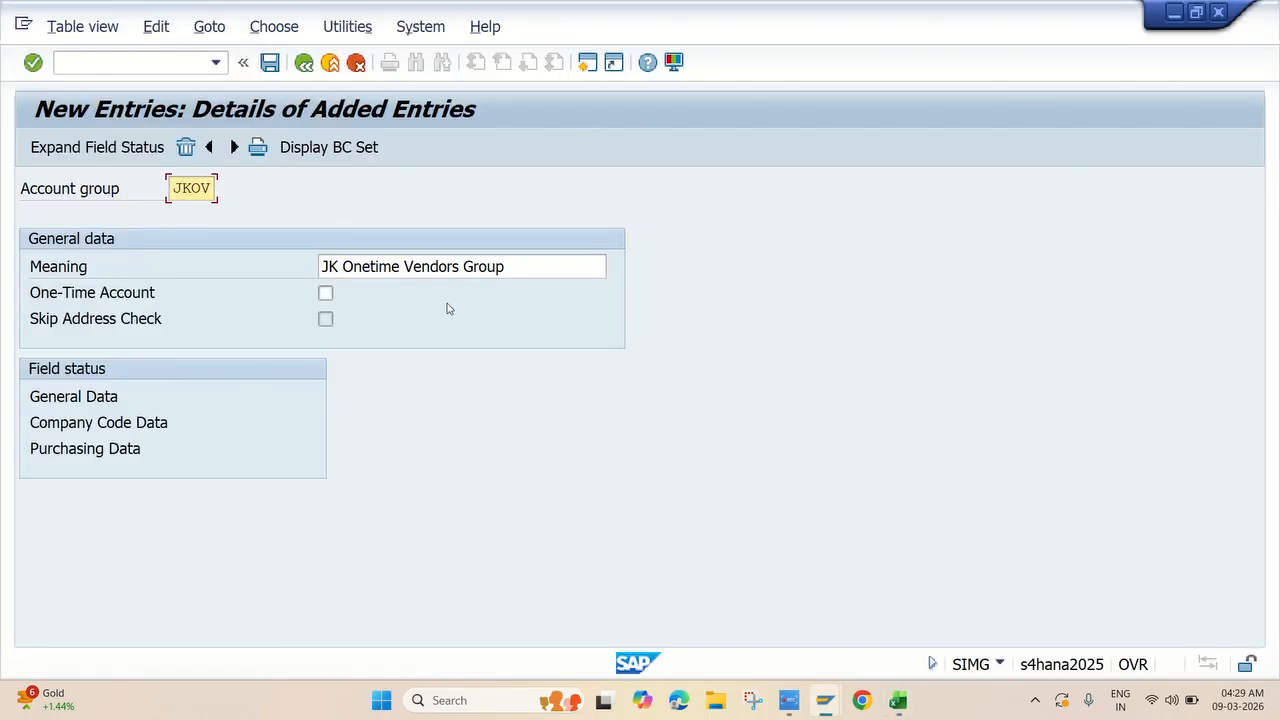
pyautogui.hotkey('ctrl', 's')
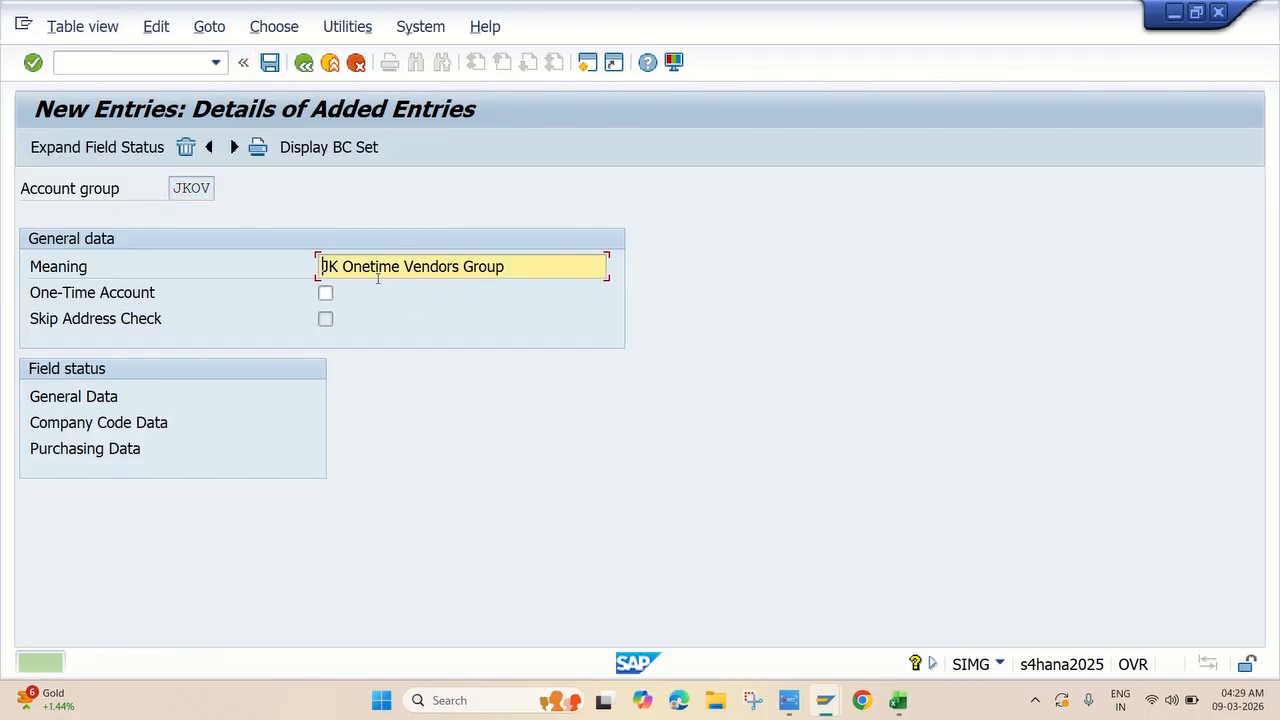
# Start a new account group entry with code JKSV copied from Excel cell C22.
pyautogui.hotkey('alt', 'Tab')
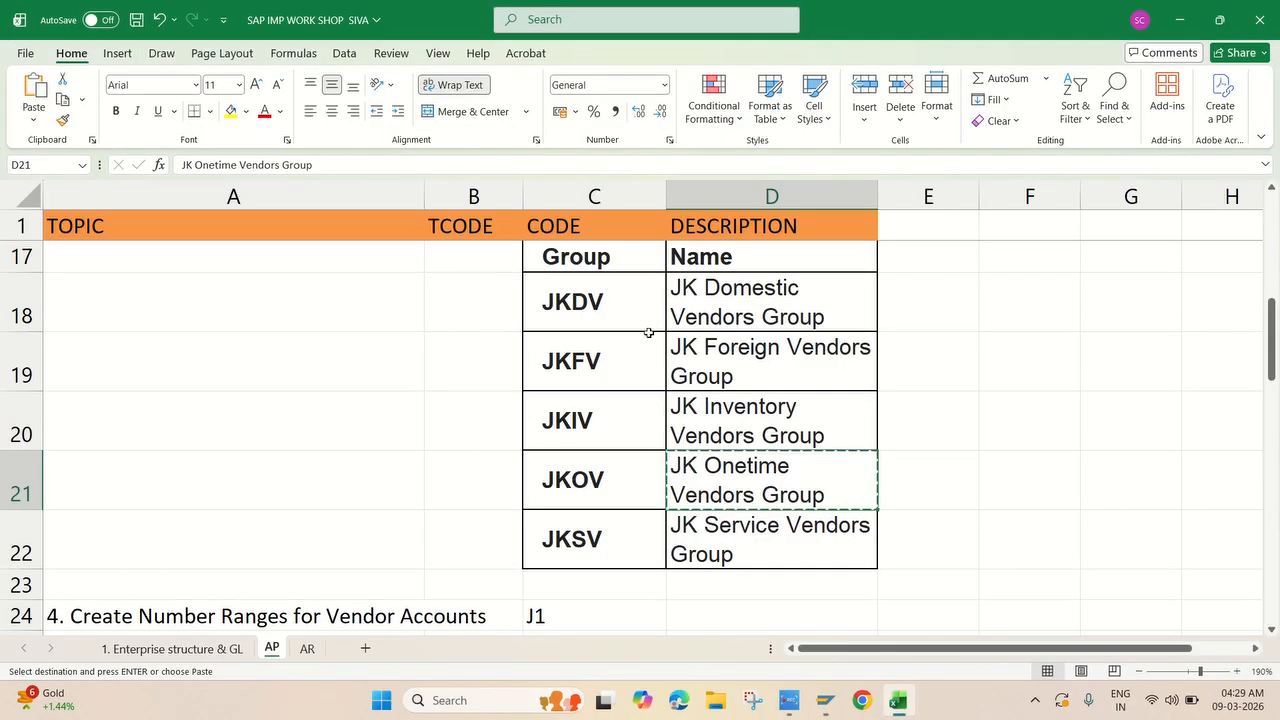
pyautogui.click(602, 540)
pyautogui.hotkey('ctrl', 'c')
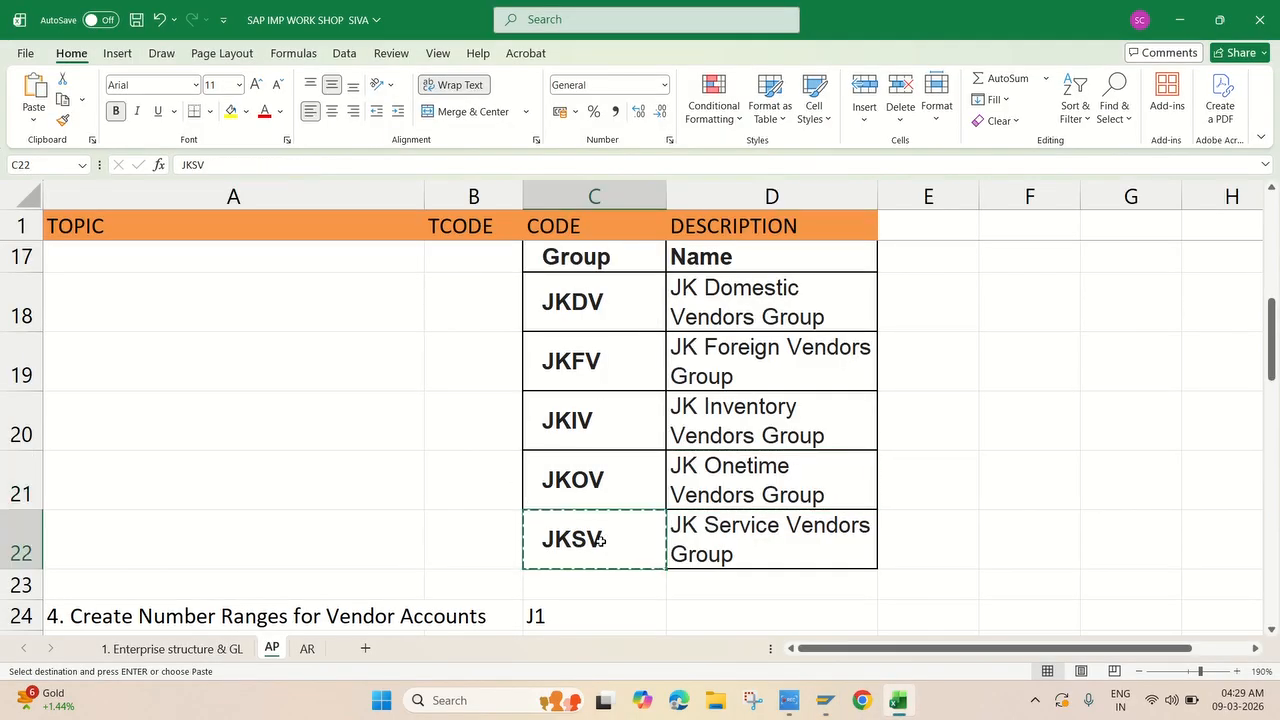
pyautogui.hotkey('alt', 'Tab')
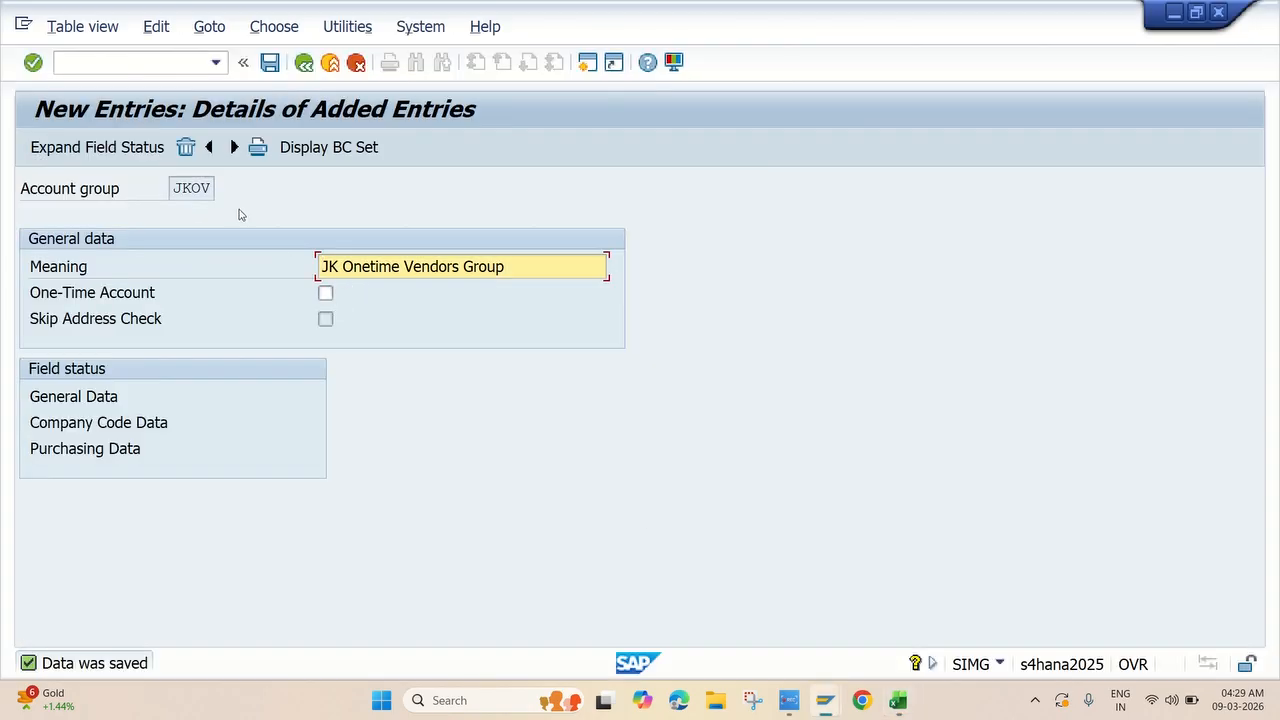
pyautogui.click(234, 146)
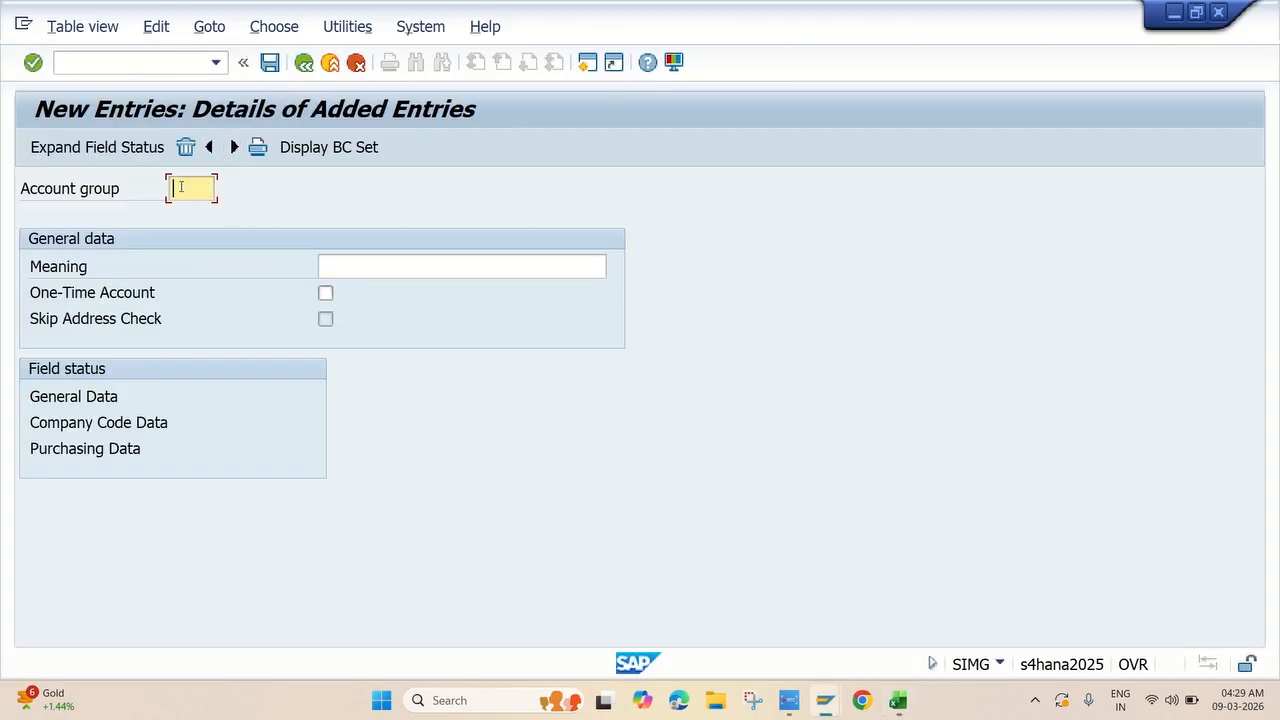
pyautogui.hotkey('ctrl', 'v')
# Give JKSV the meaning 'JK Service Vendors Group' from D22, save past the namespace warning, and return to the list.
pyautogui.press('Tab')
pyautogui.hotkey('alt', 'Tab')
pyautogui.click(726, 535)
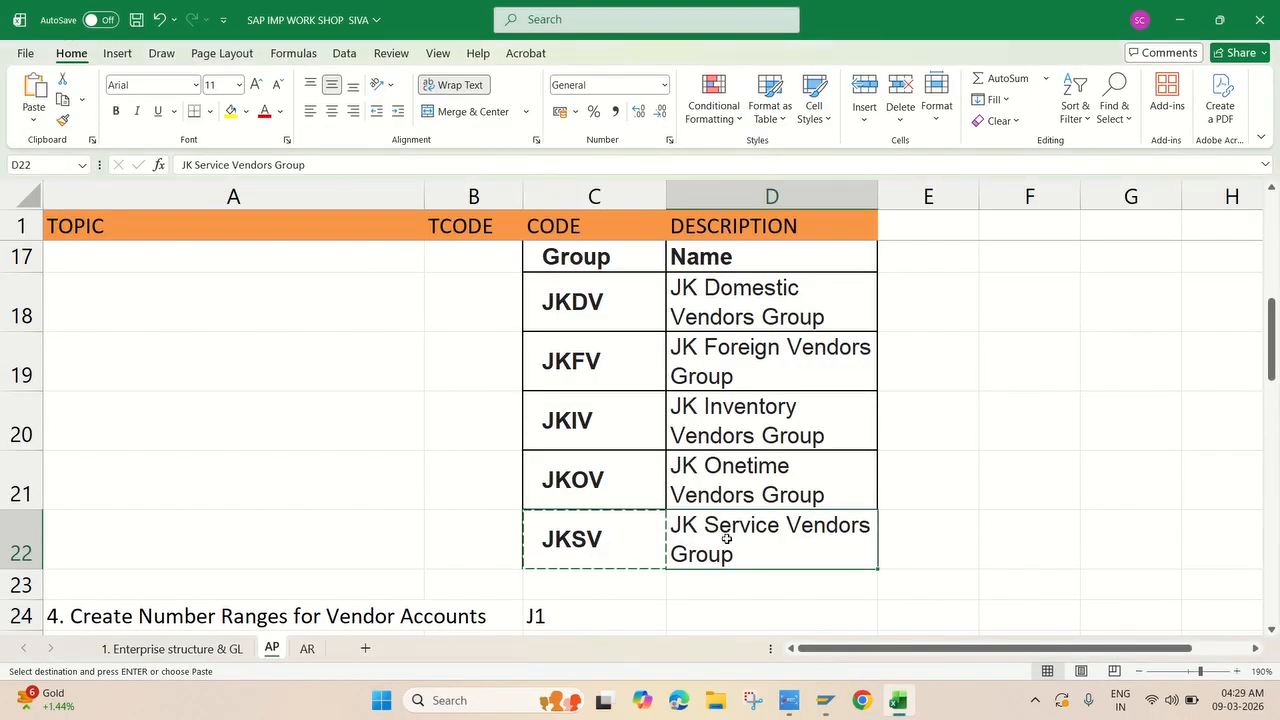
pyautogui.hotkey('ctrl', 'c')
pyautogui.hotkey('alt', 'Tab')
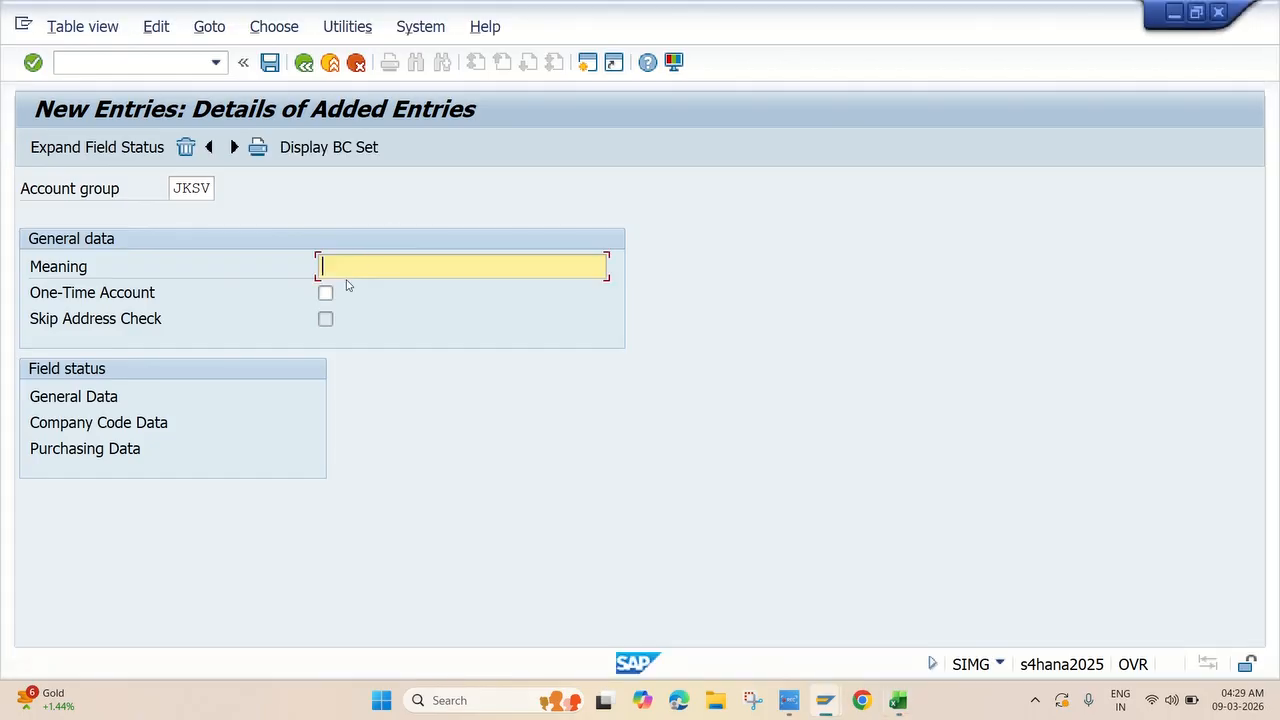
pyautogui.hotkey('ctrl', 'v')
pyautogui.press('Return')
pyautogui.press('Return')
pyautogui.press('Return')
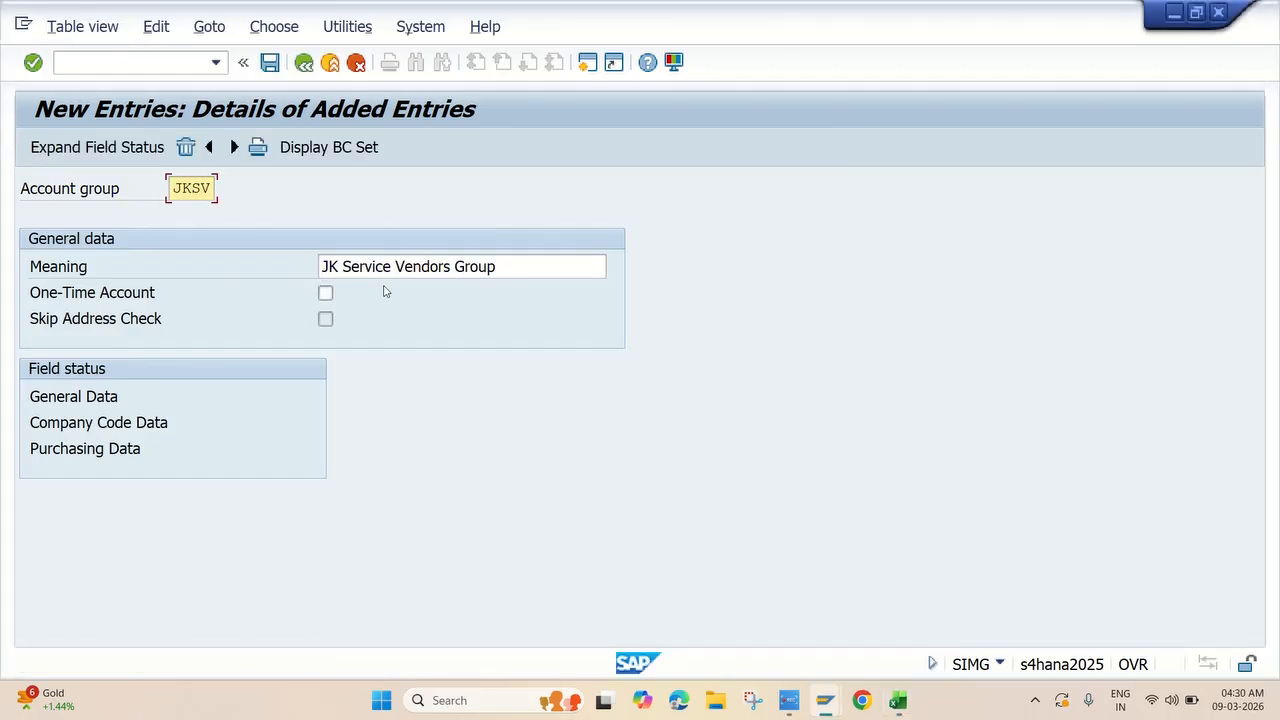
pyautogui.click(270, 62)
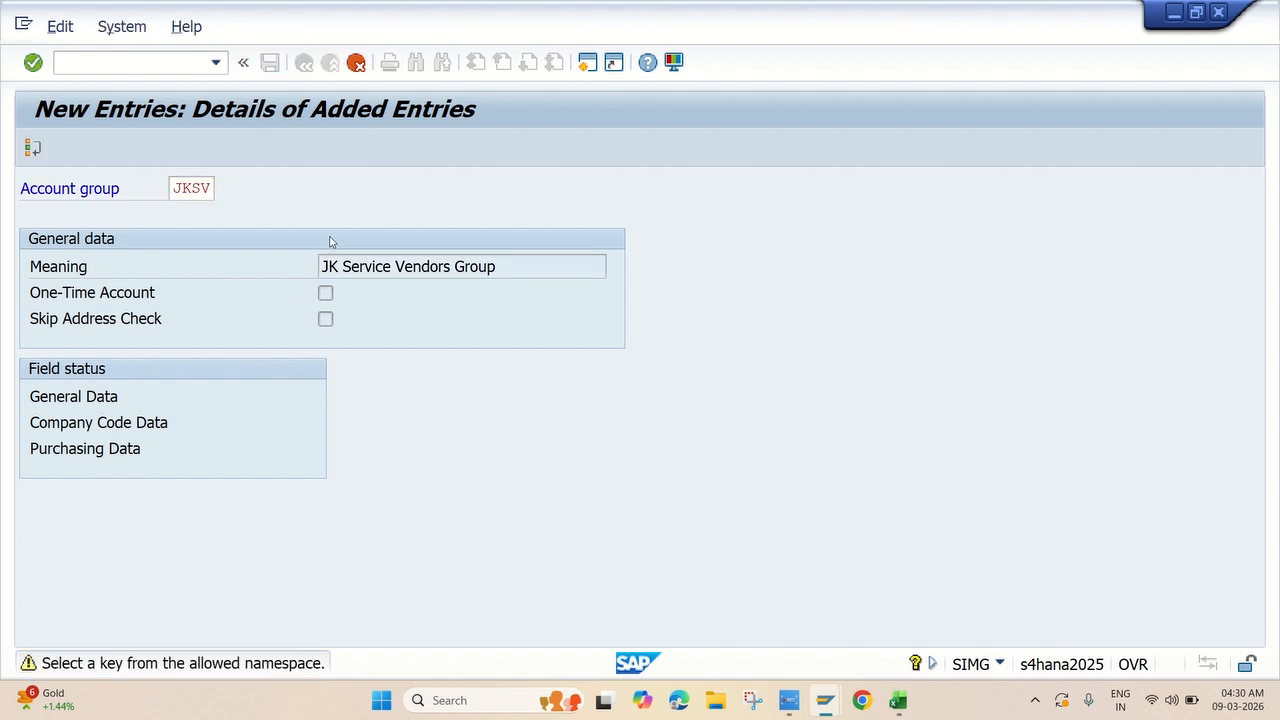
pyautogui.press('Return')
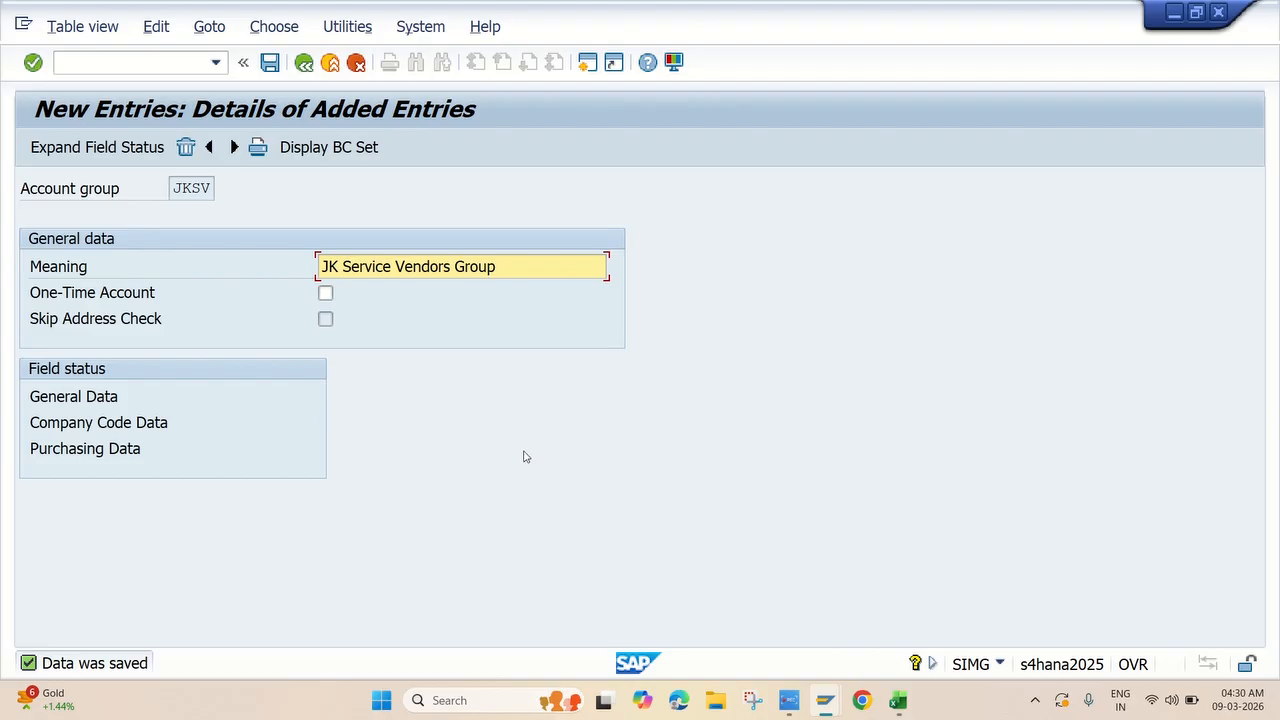
pyautogui.click(299, 65)
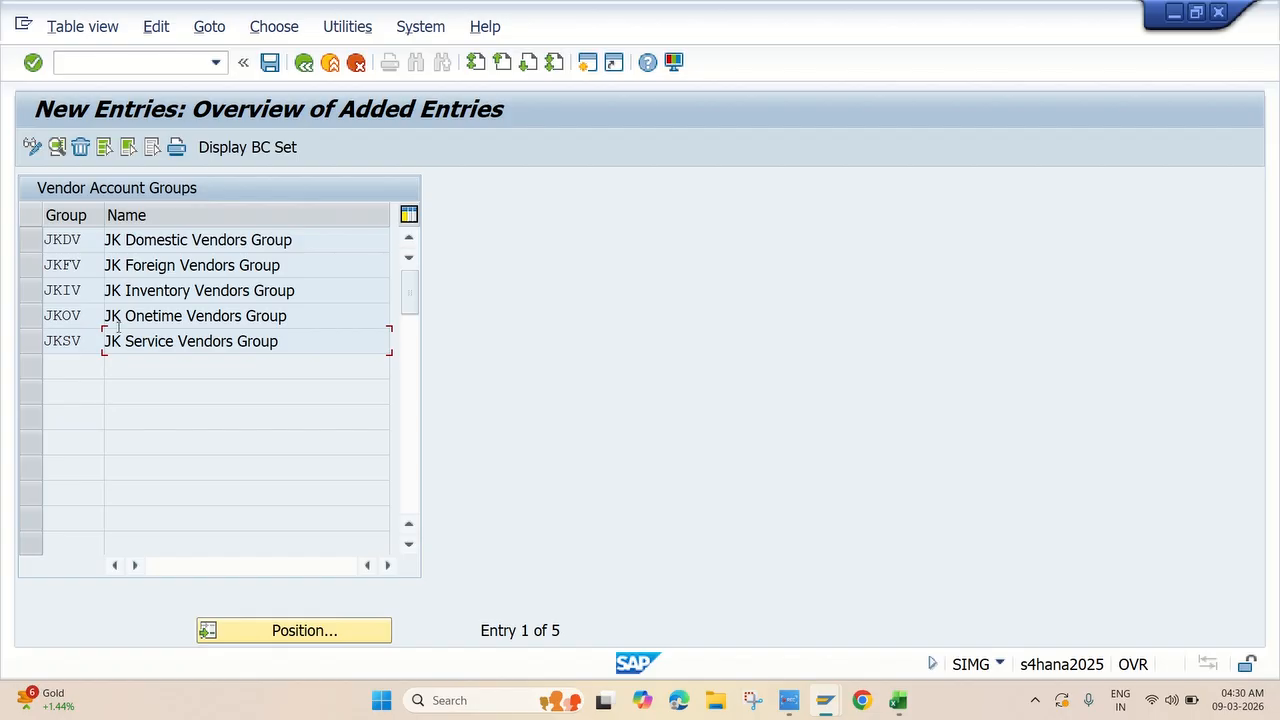
# For group JKDV, make Reconciliation account and Sort key required entries in company code account management, and save.
pyautogui.doubleClick(78, 245)
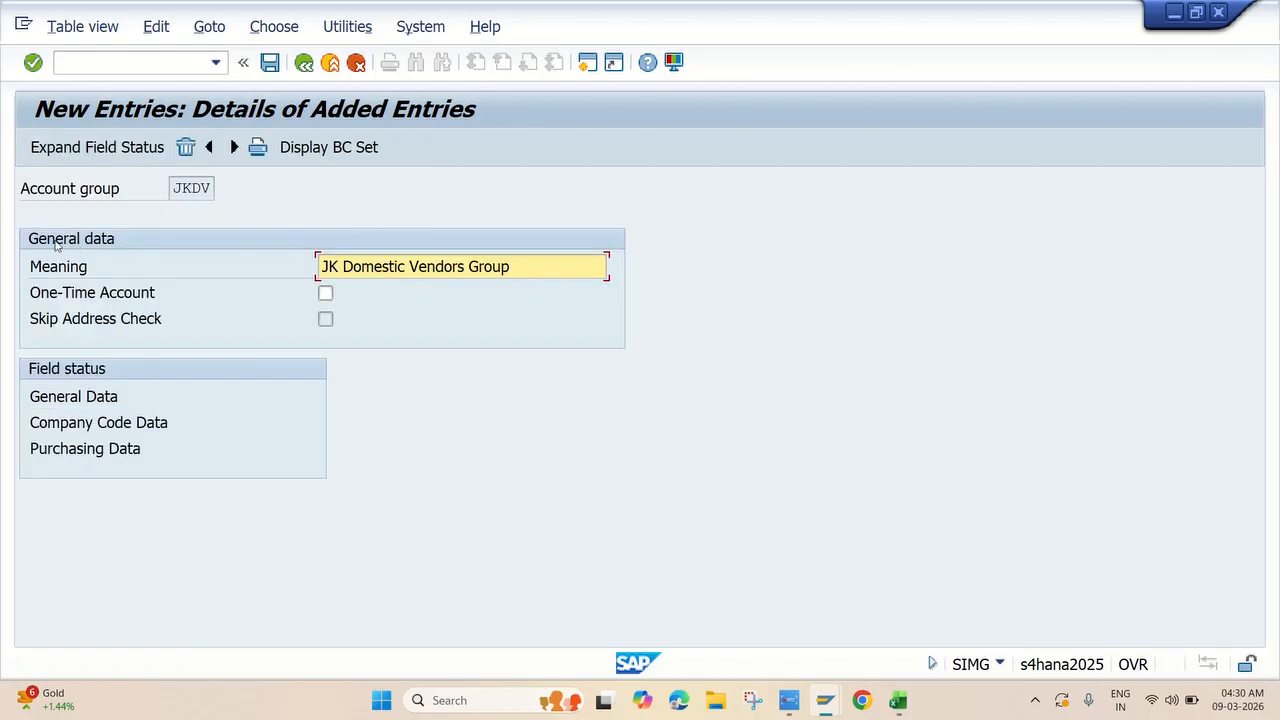
pyautogui.doubleClick(92, 424)
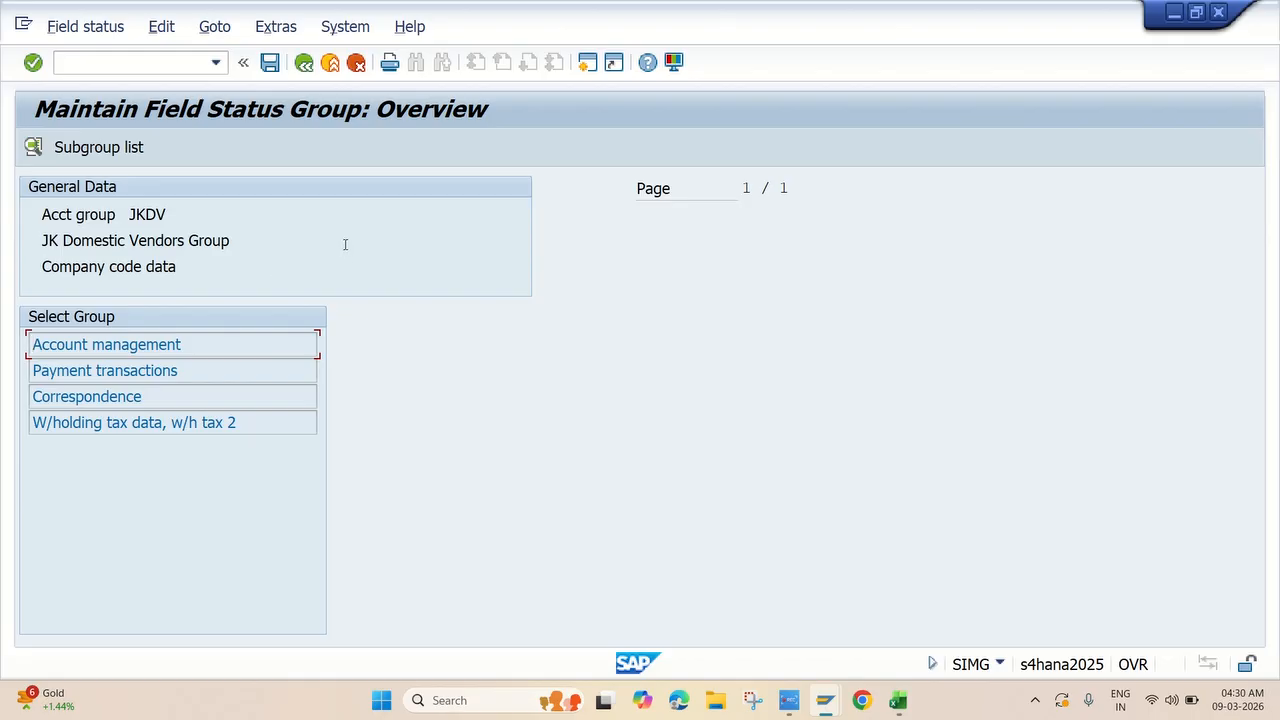
pyautogui.doubleClick(130, 344)
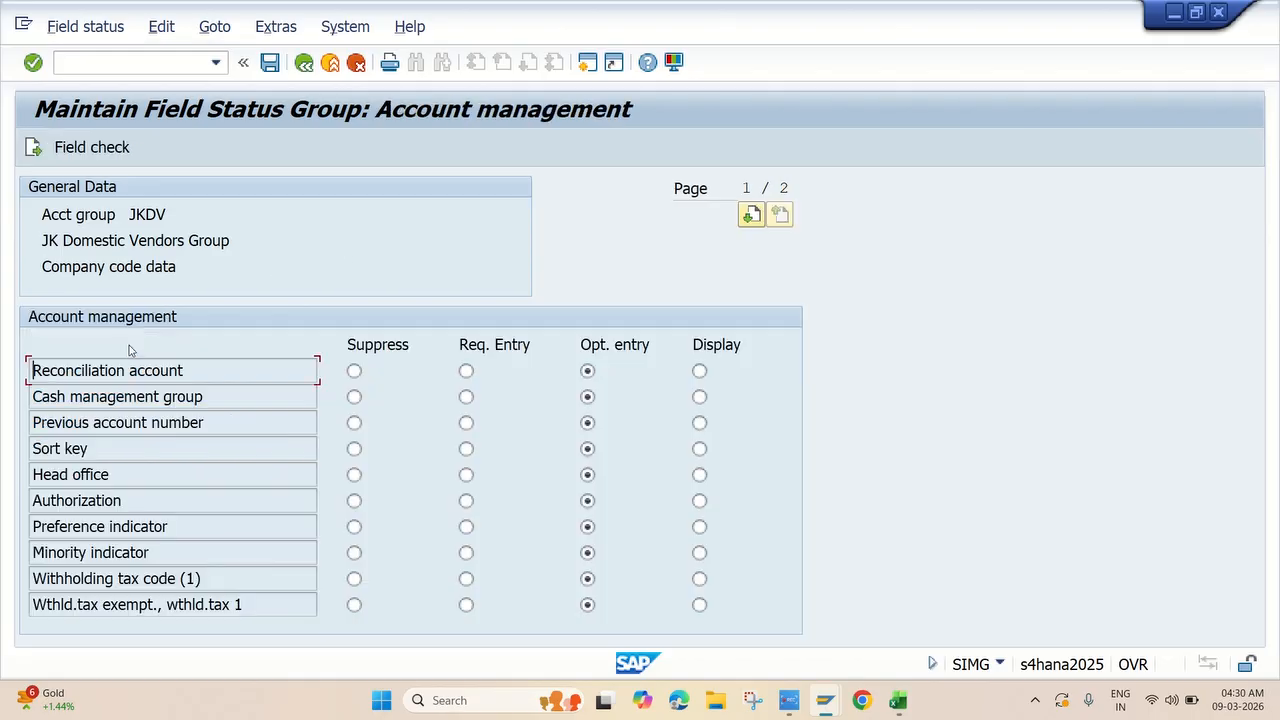
pyautogui.click(466, 371)
pyautogui.click(466, 449)
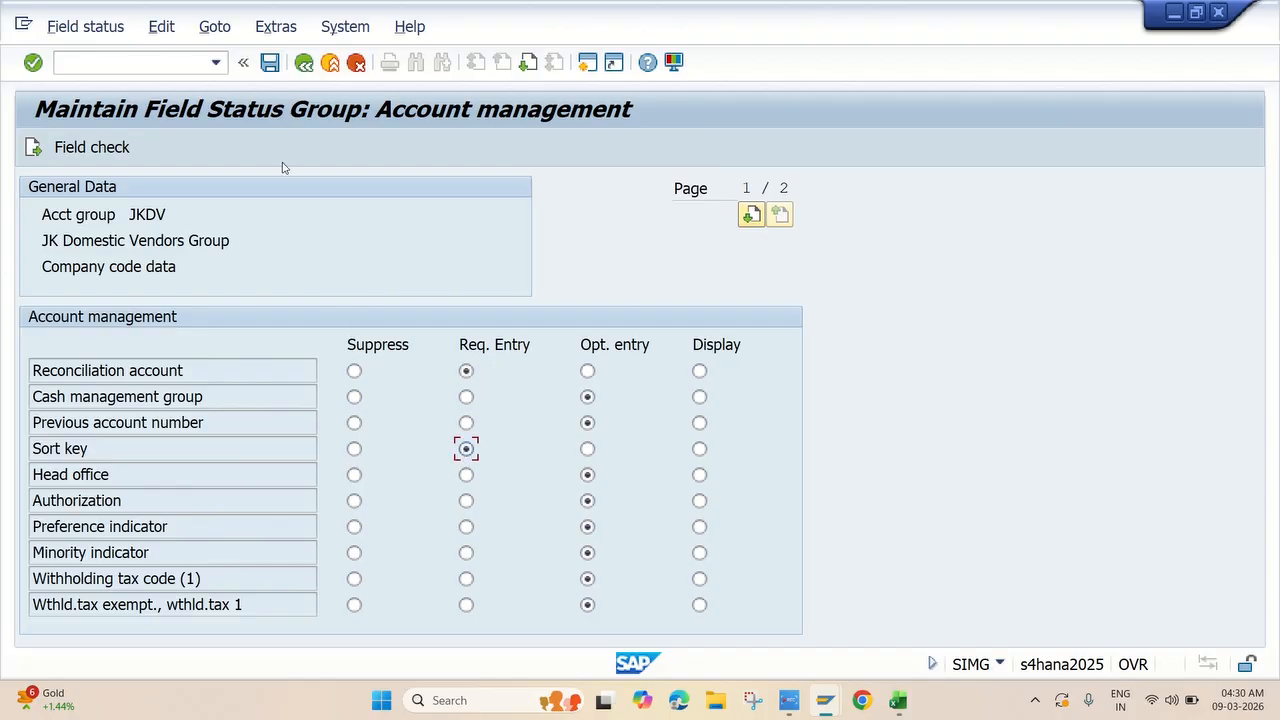
pyautogui.click(270, 63)
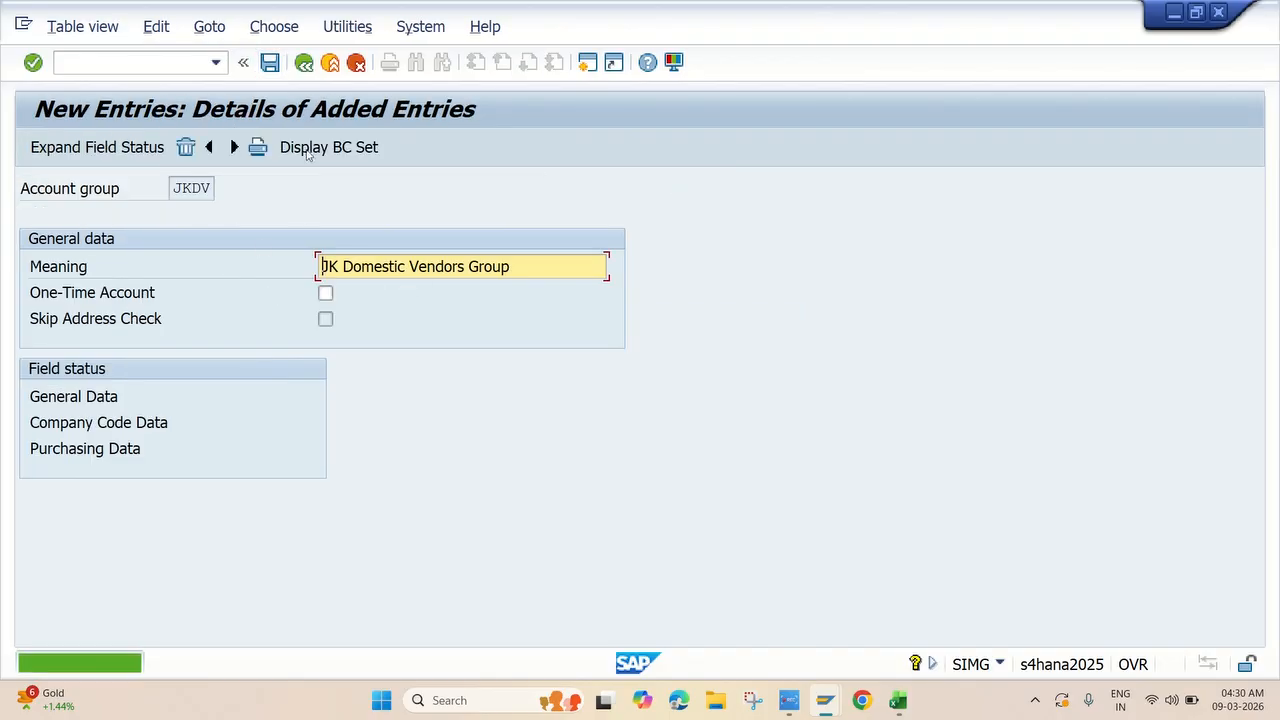
pyautogui.click(305, 68)
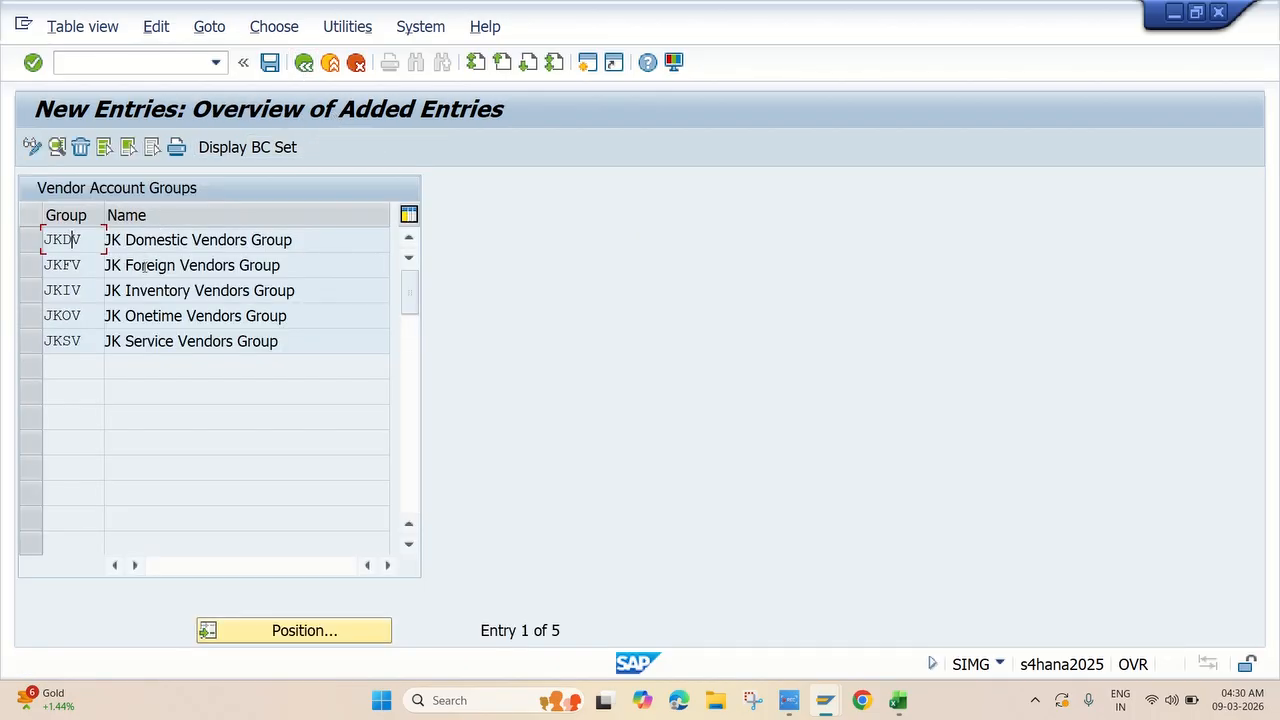
# For group JKFV, make Reconciliation account and Sort key required entries in company code account management, and save.
pyautogui.doubleClick(144, 266)
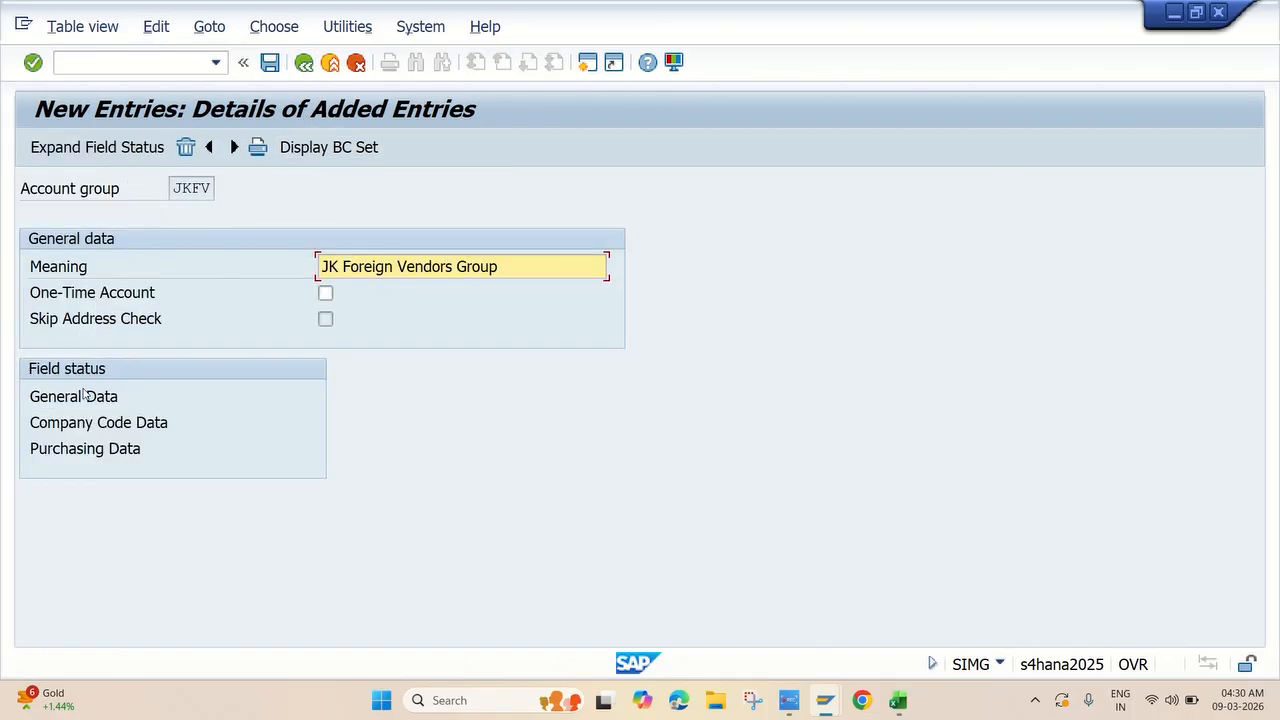
pyautogui.click(88, 422)
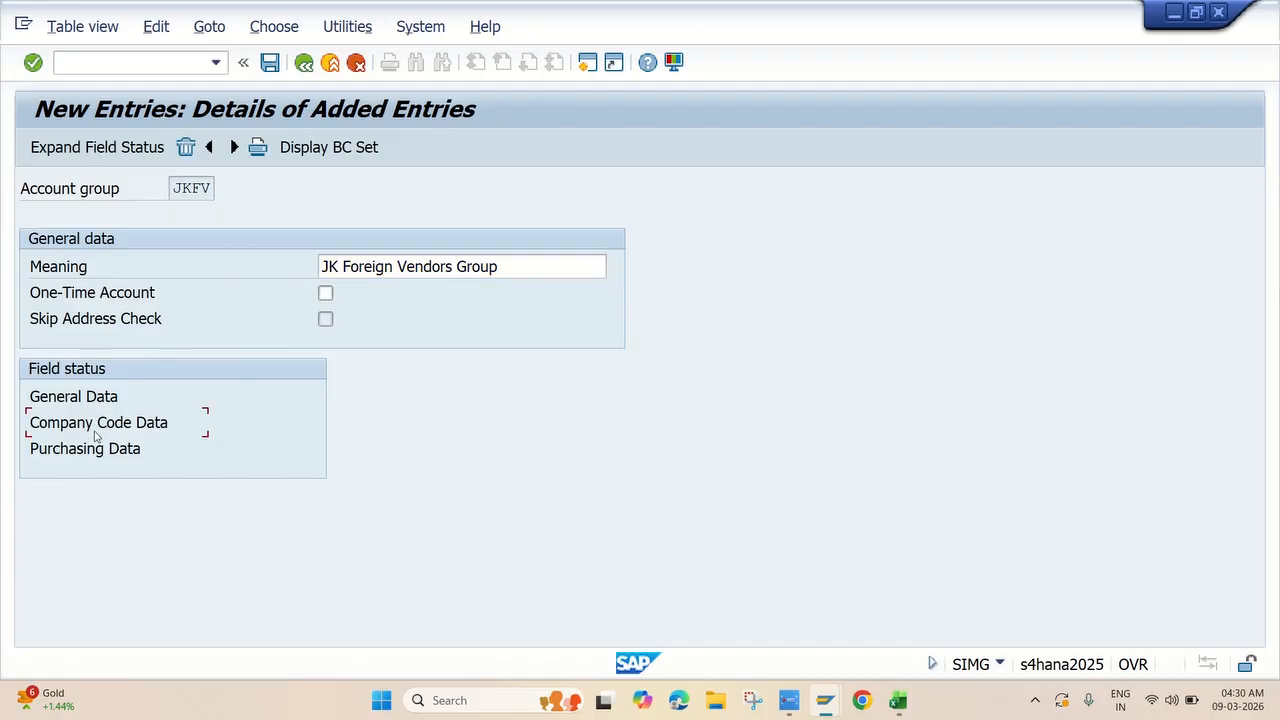
pyautogui.doubleClick(99, 425)
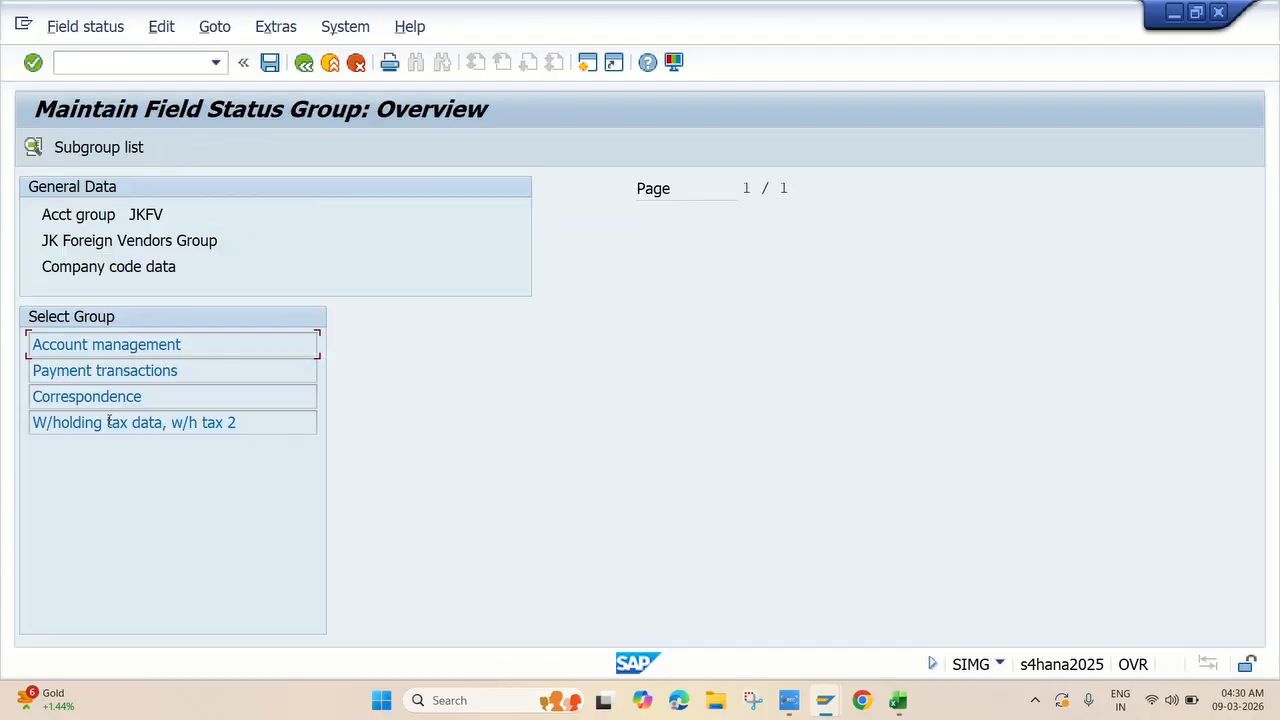
pyautogui.doubleClick(135, 350)
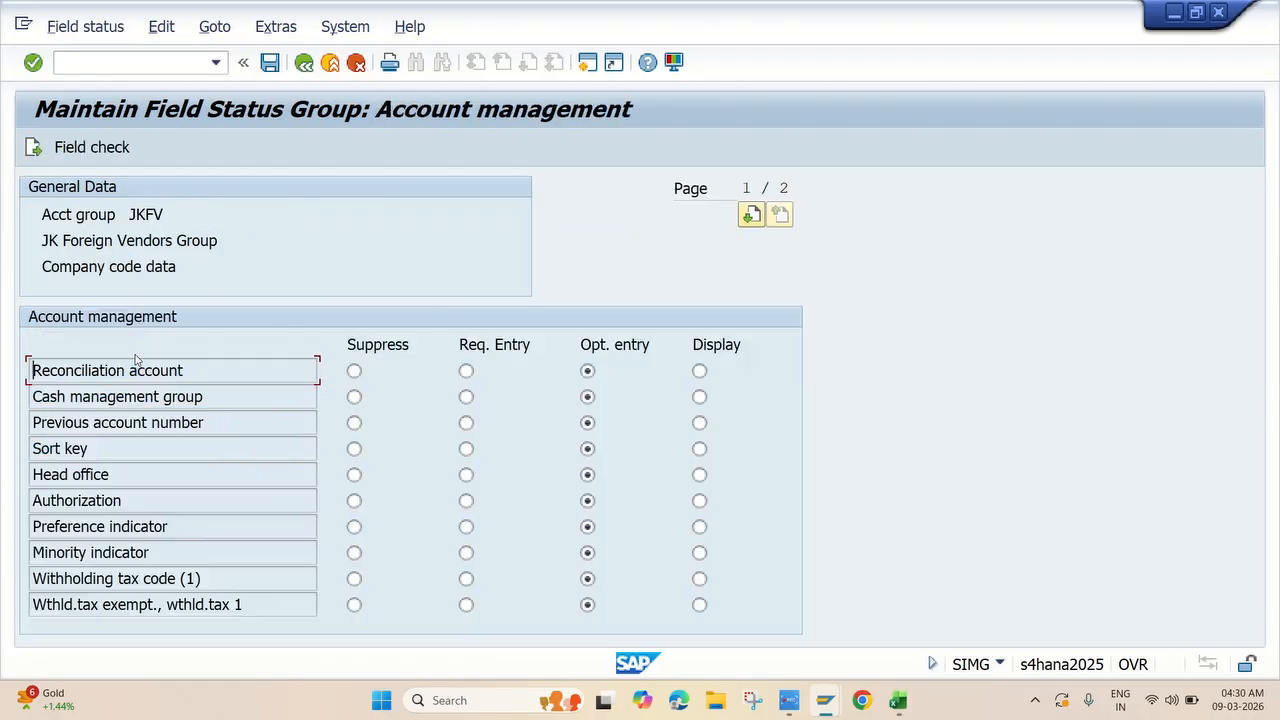
pyautogui.click(466, 372)
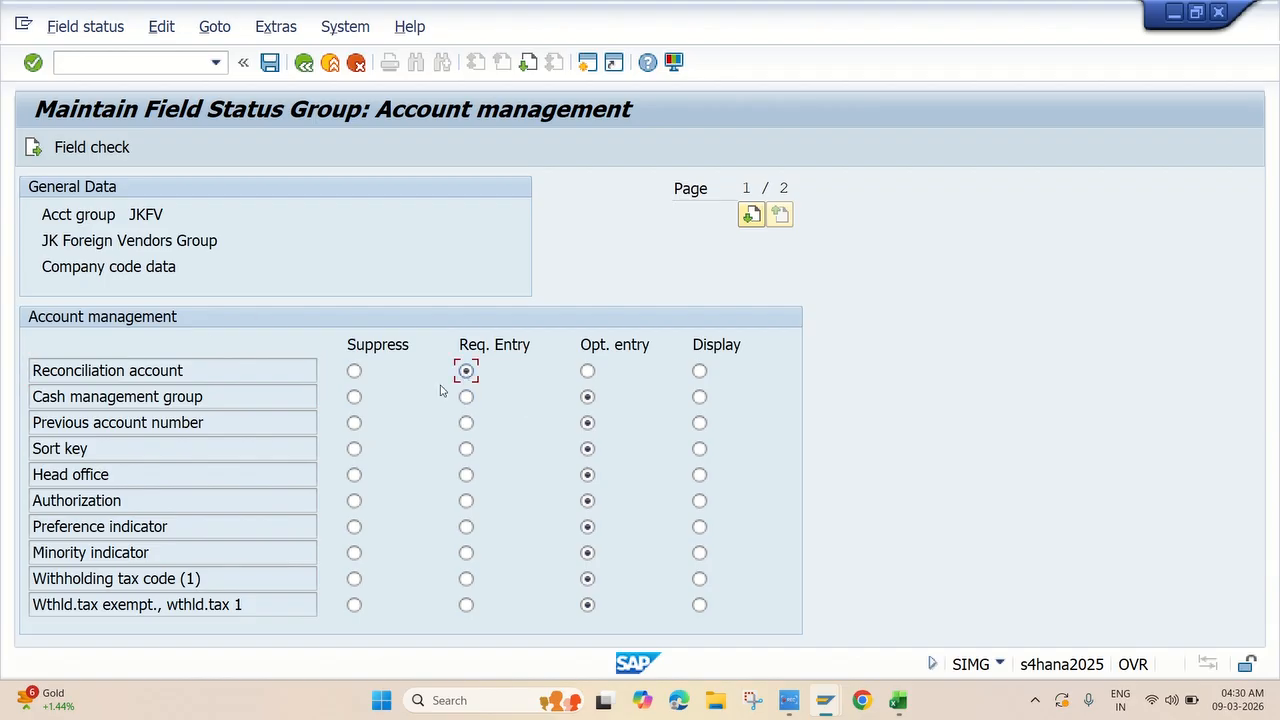
pyautogui.click(466, 449)
pyautogui.click(270, 62)
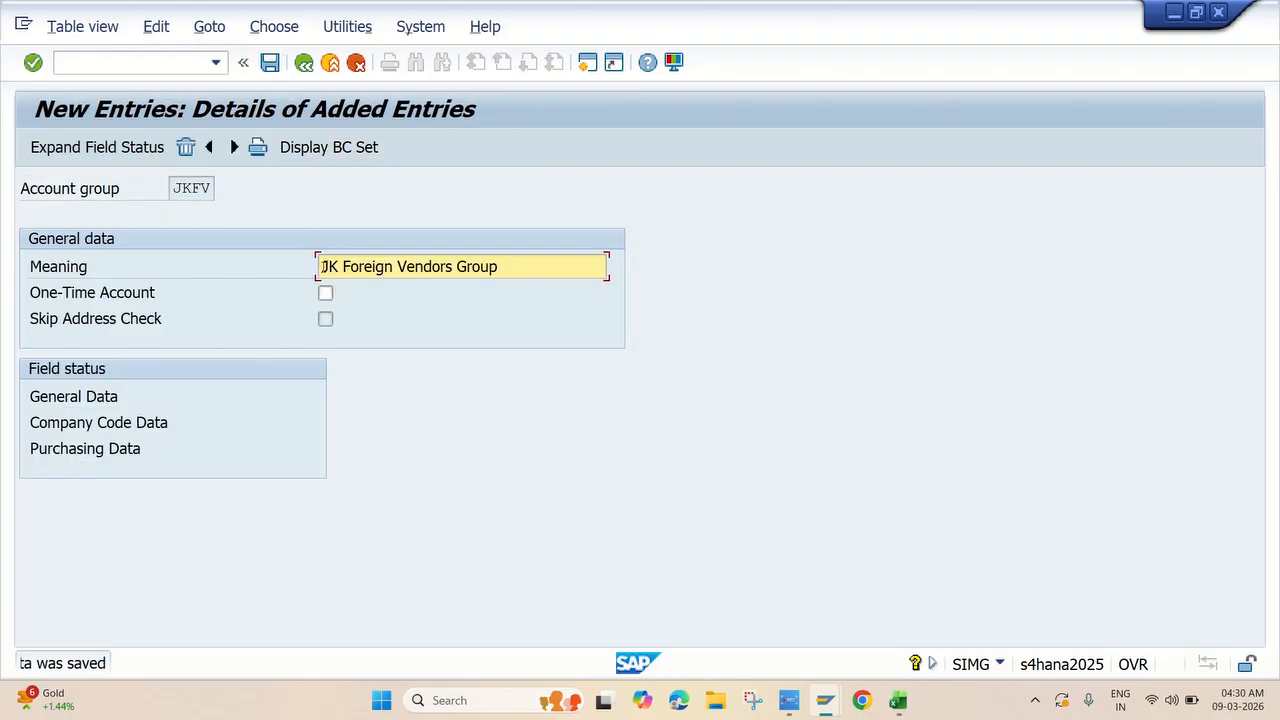
pyautogui.click(304, 62)
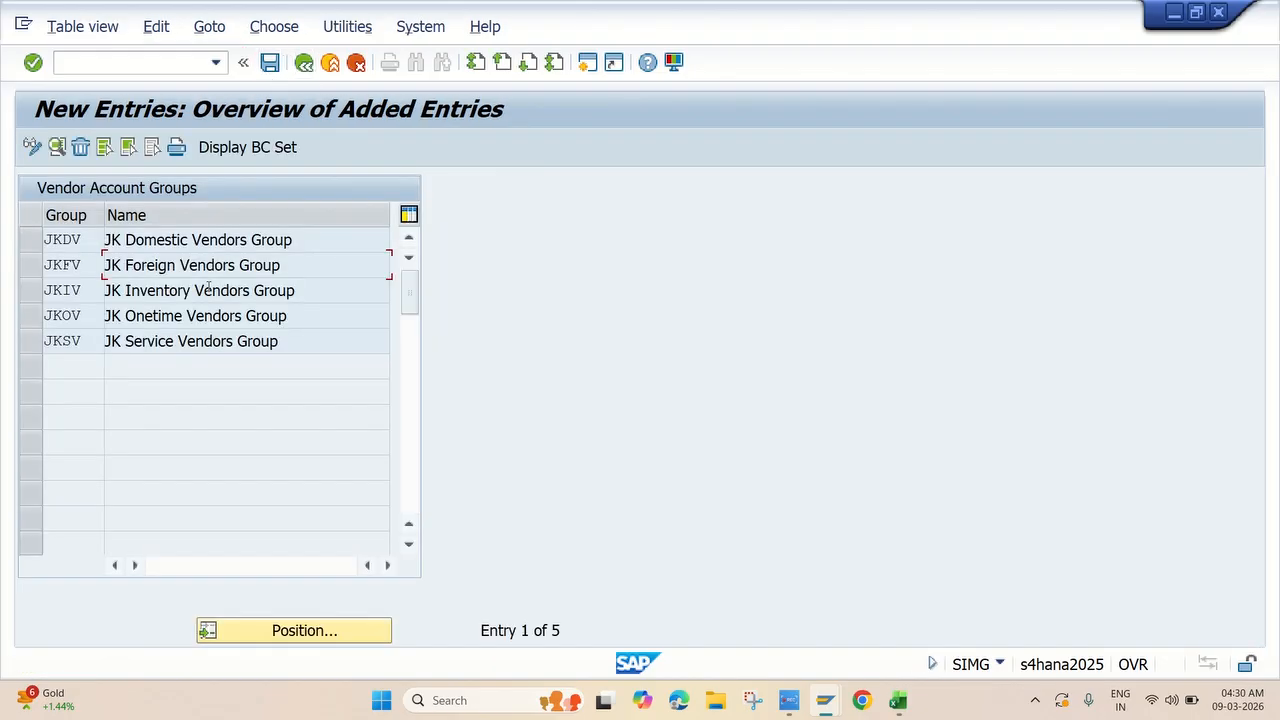
# For group JKIV, make Reconciliation account and Sort key required entries in company code account management, and save.
pyautogui.doubleClick(163, 302)
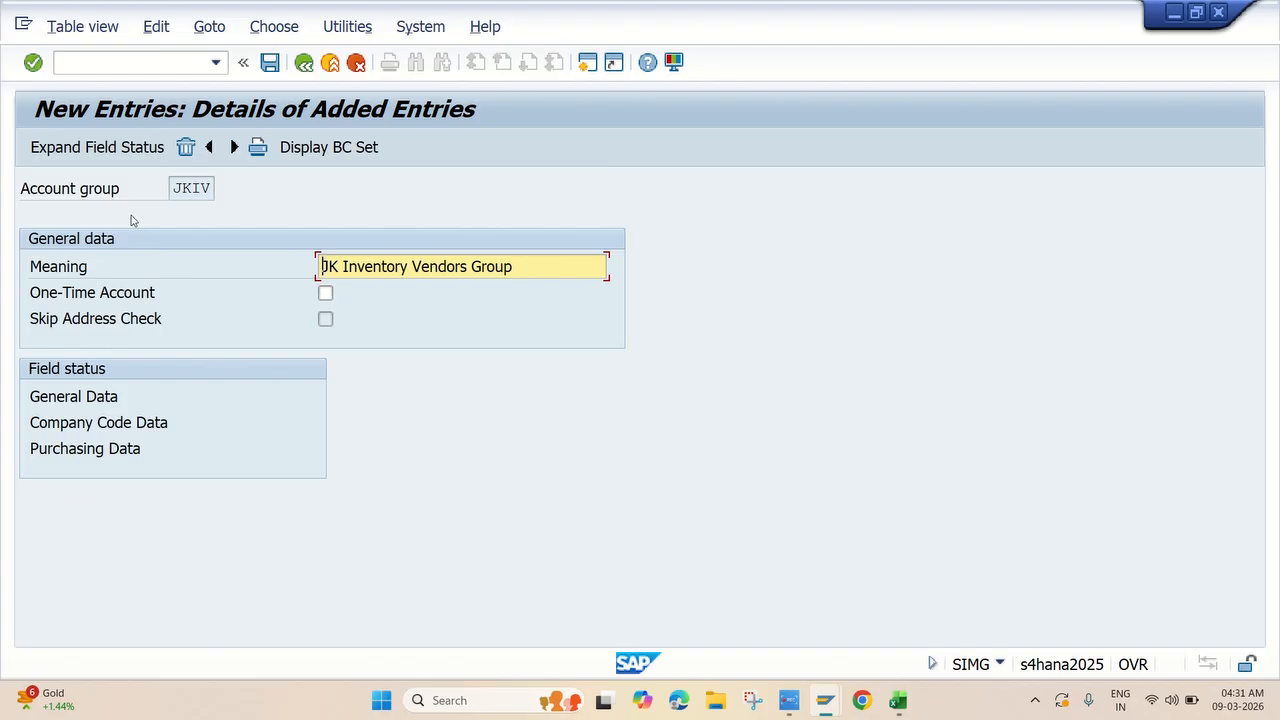
pyautogui.doubleClick(112, 424)
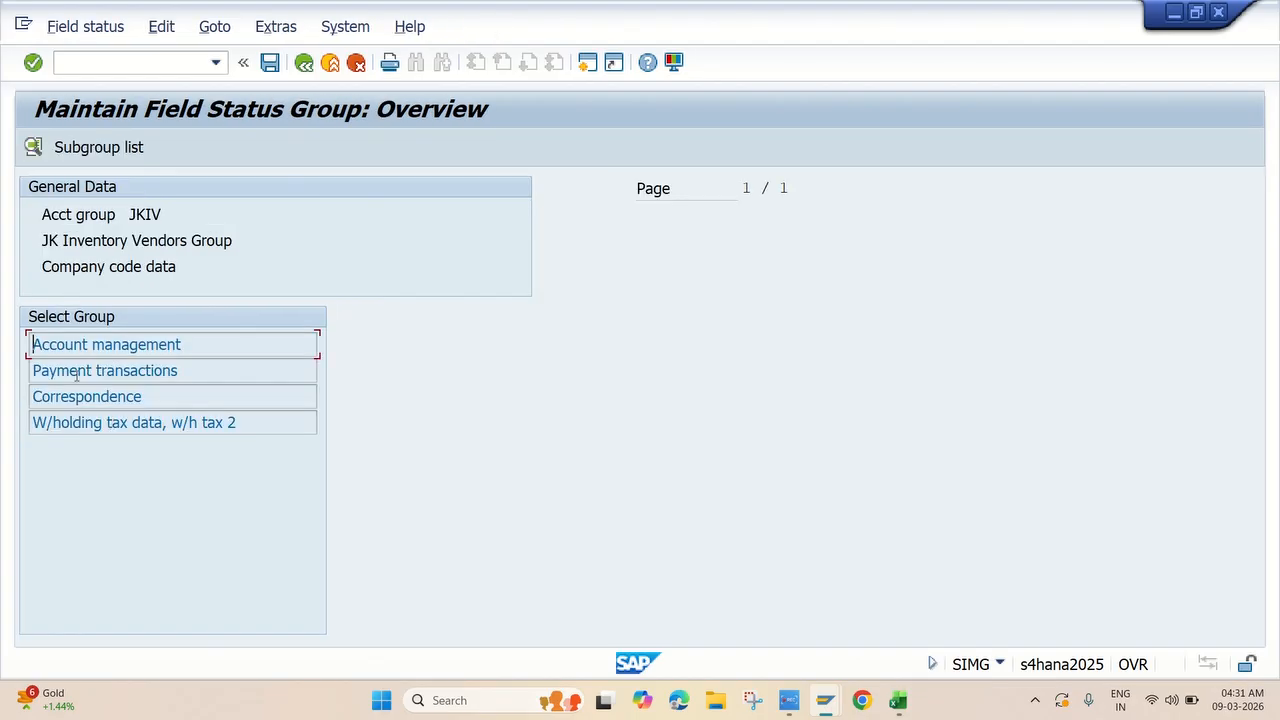
pyautogui.doubleClick(95, 345)
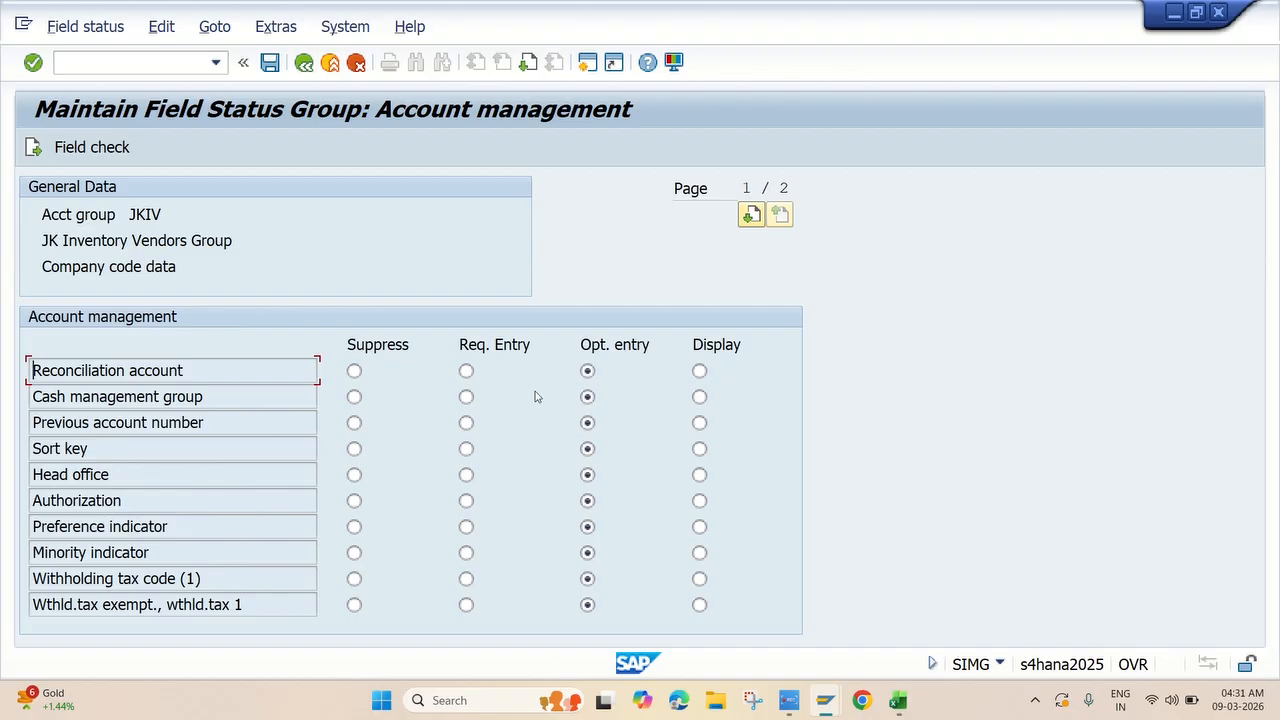
pyautogui.click(466, 371)
pyautogui.click(466, 449)
pyautogui.click(270, 62)
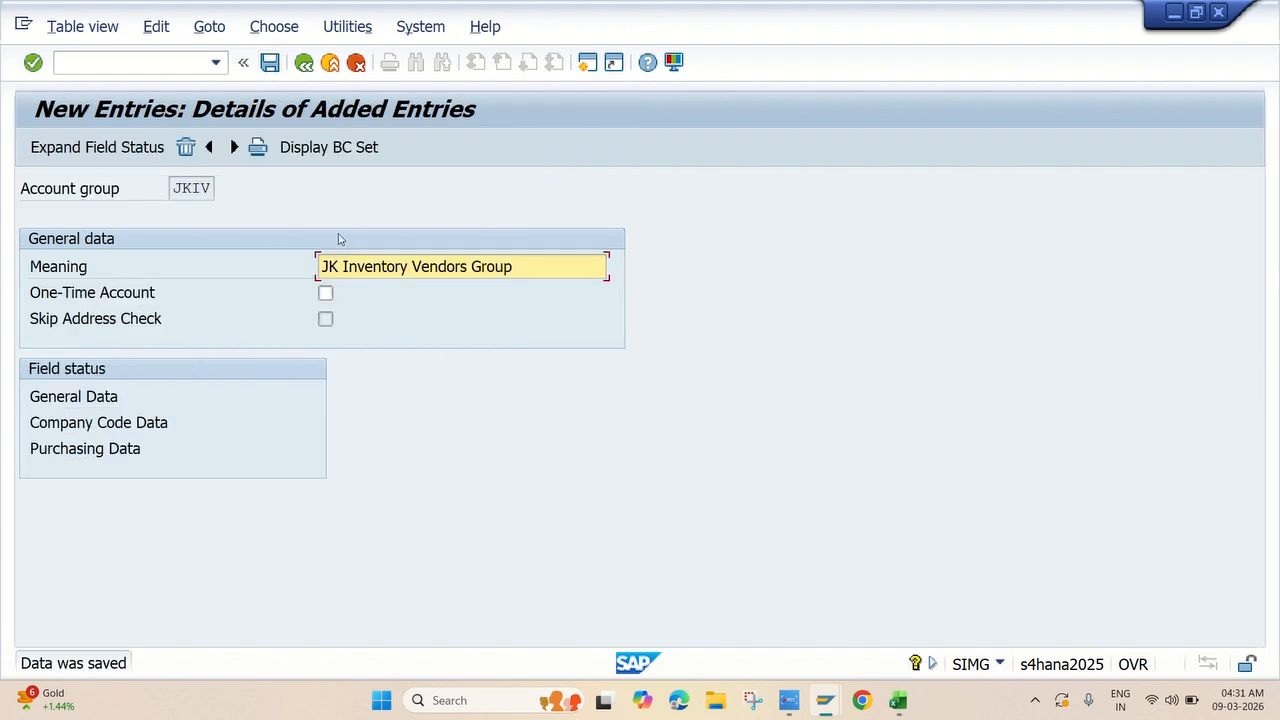
pyautogui.click(304, 62)
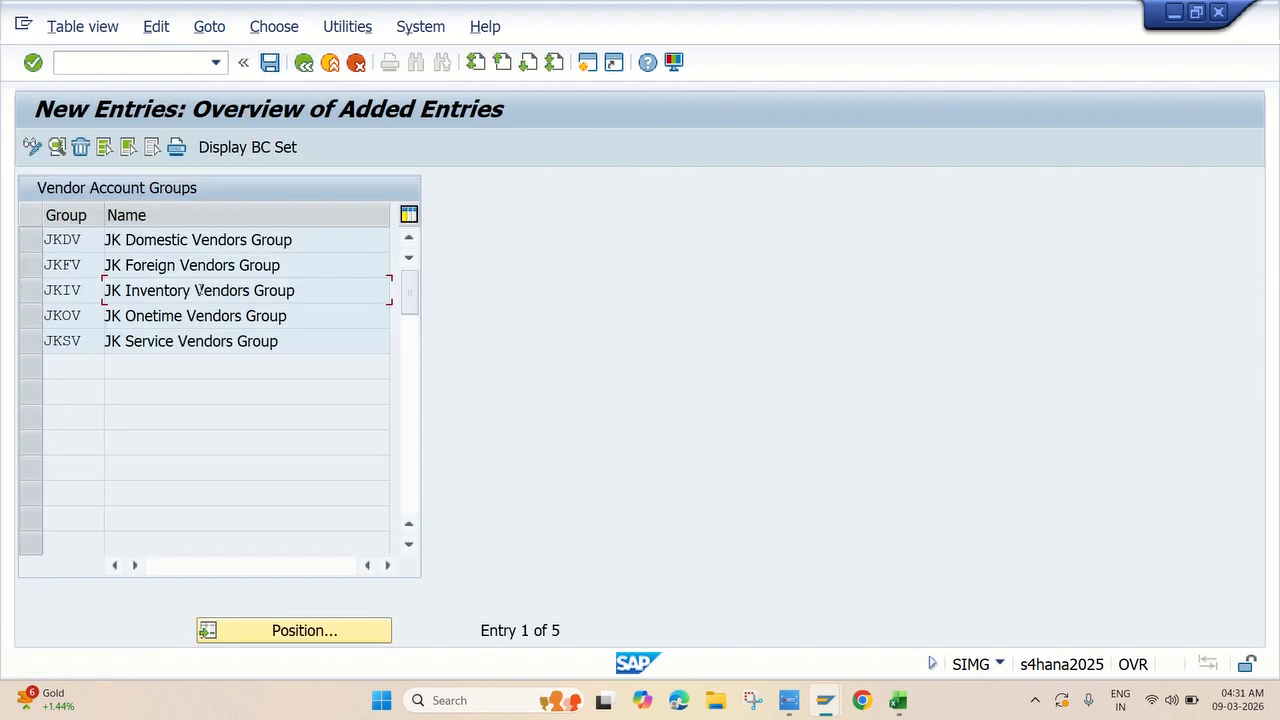
# For group JKOV, set Reconciliation account and Sort key to required entries in company code account management.
pyautogui.doubleClick(177, 318)
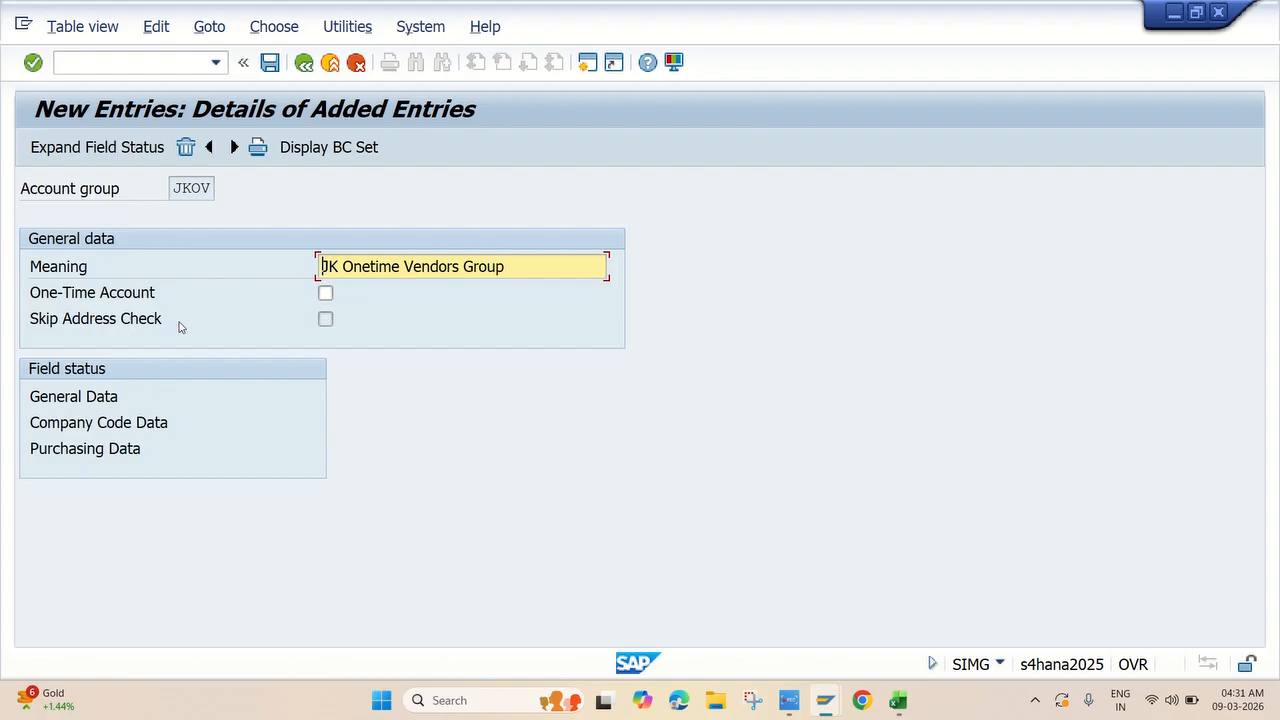
pyautogui.doubleClick(96, 432)
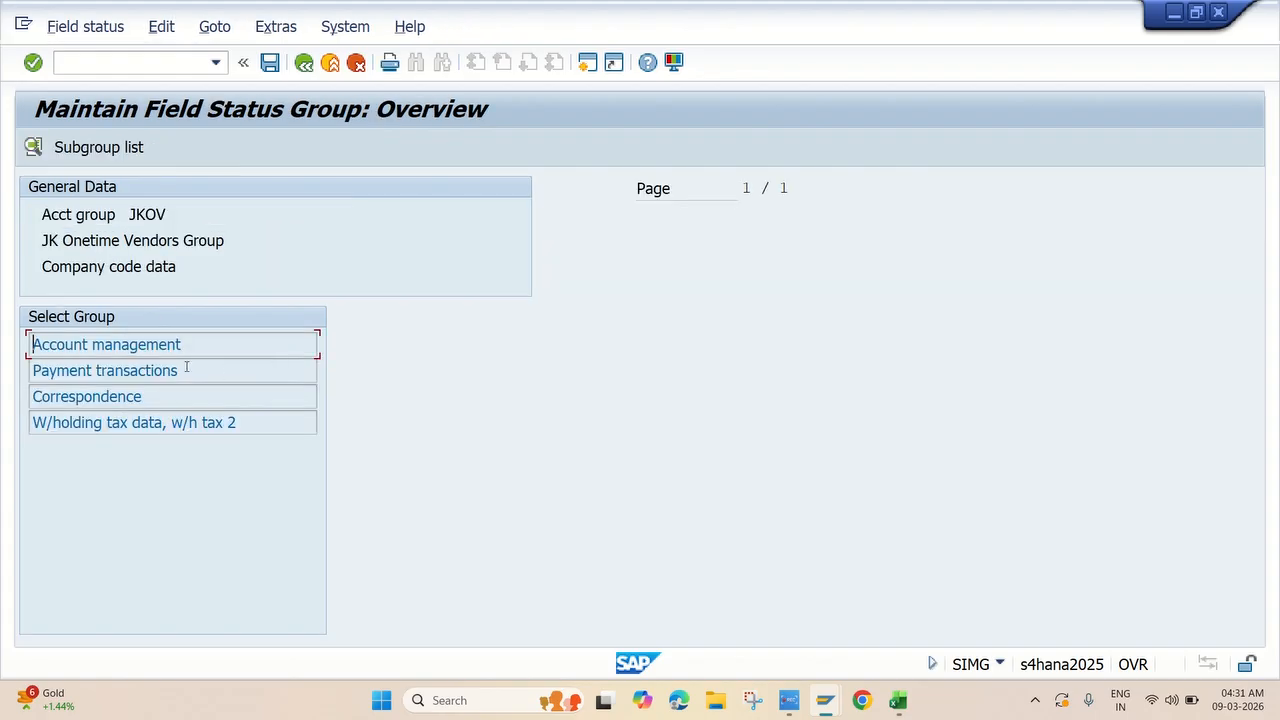
pyautogui.doubleClick(160, 344)
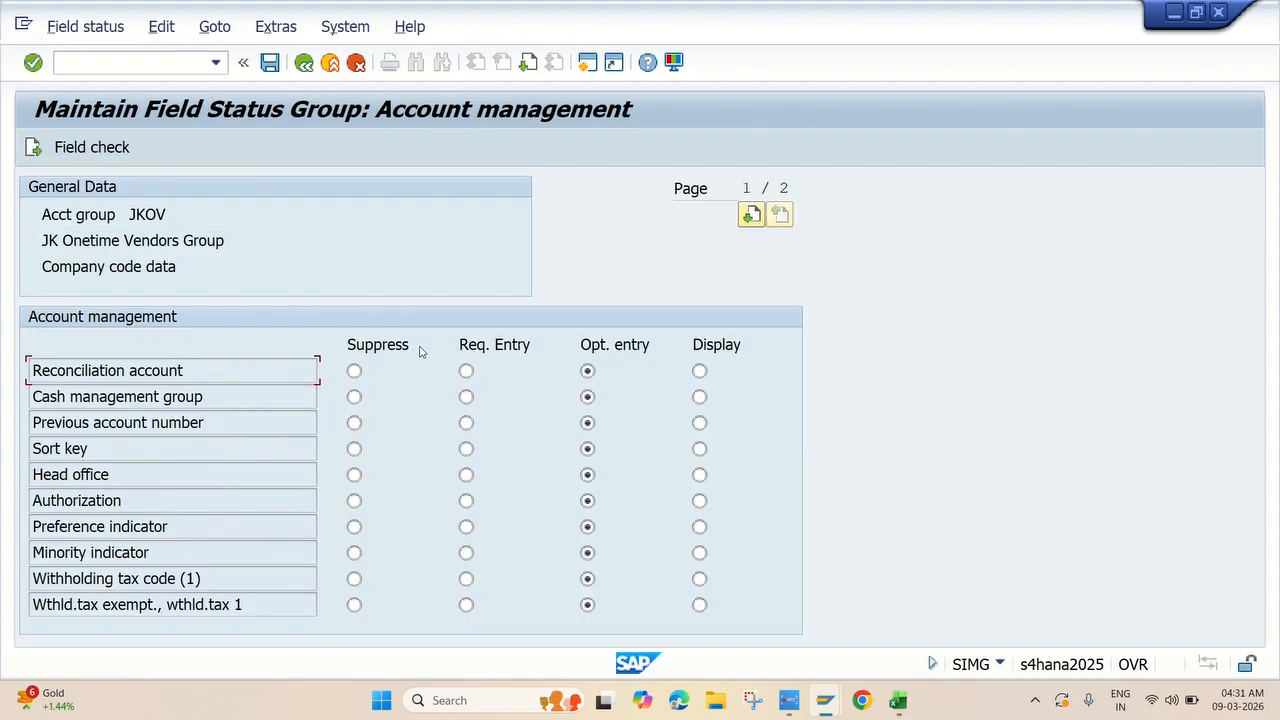
pyautogui.click(466, 371)
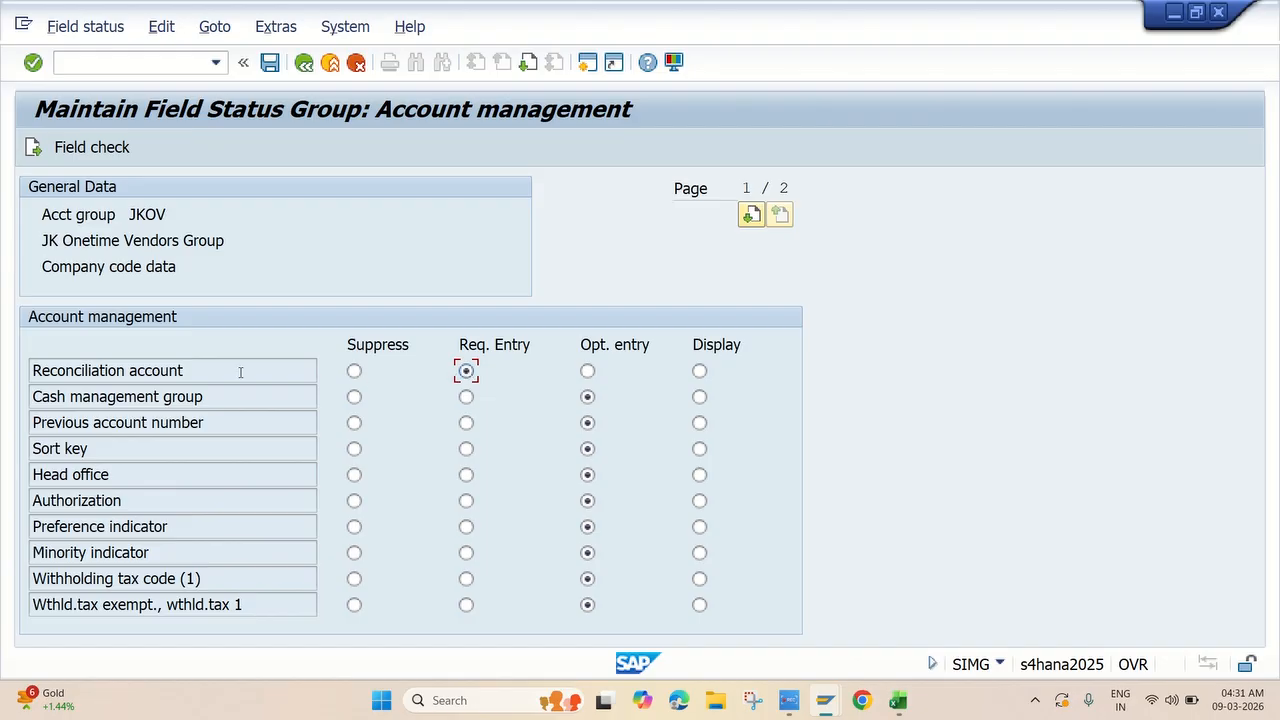
pyautogui.click(466, 449)
pyautogui.click(303, 64)
pyautogui.click(303, 64)
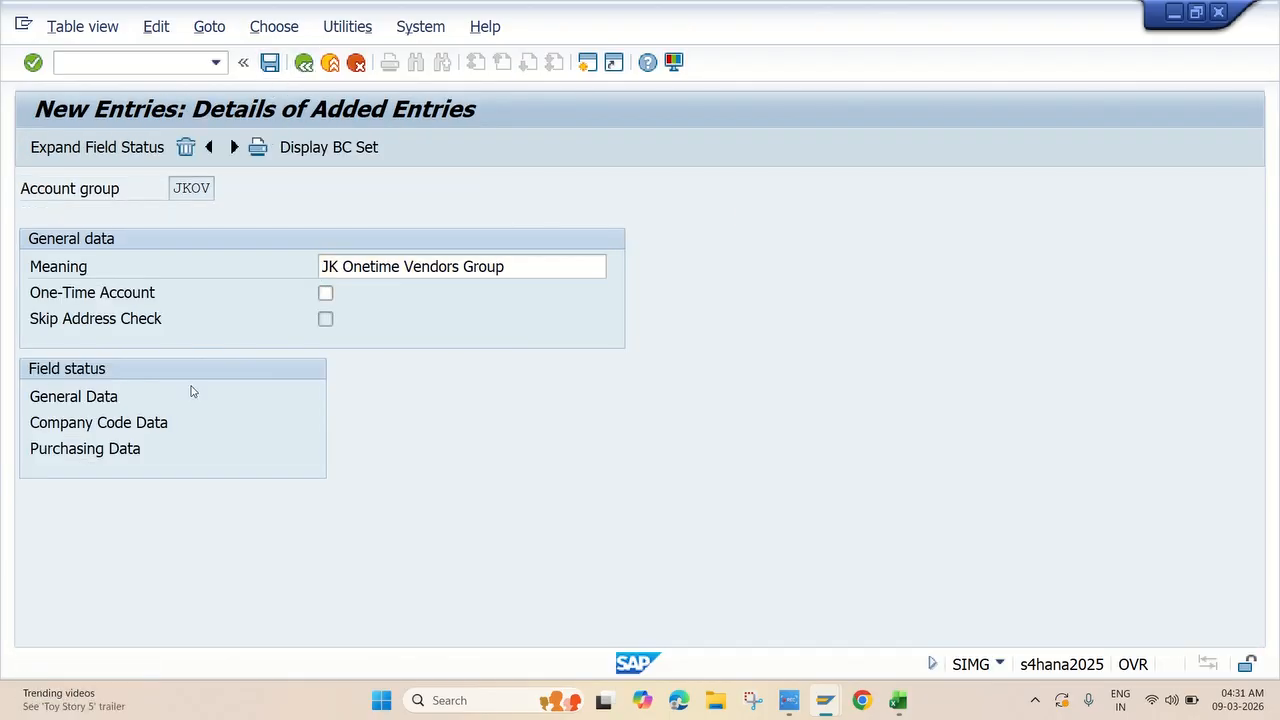
# For group JKSV, make Reconciliation account and Sort key required entries in company code account management, and save.
pyautogui.doubleClick(169, 349)
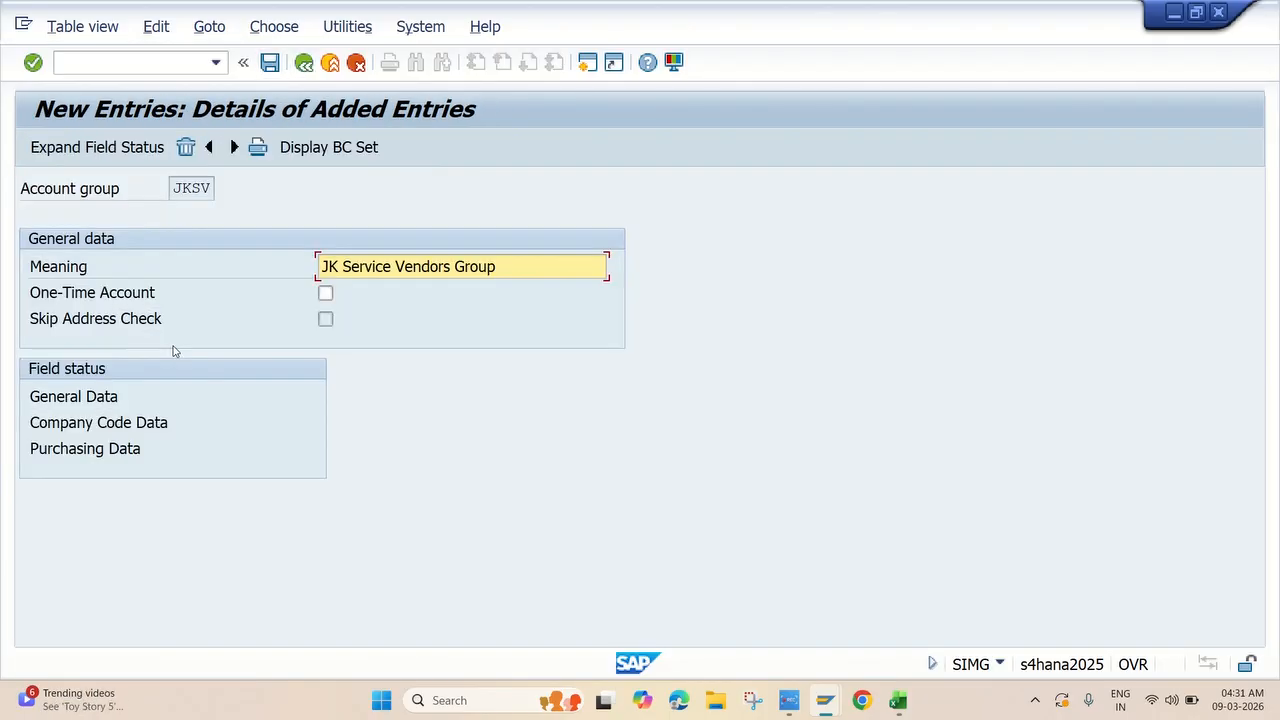
pyautogui.doubleClick(120, 422)
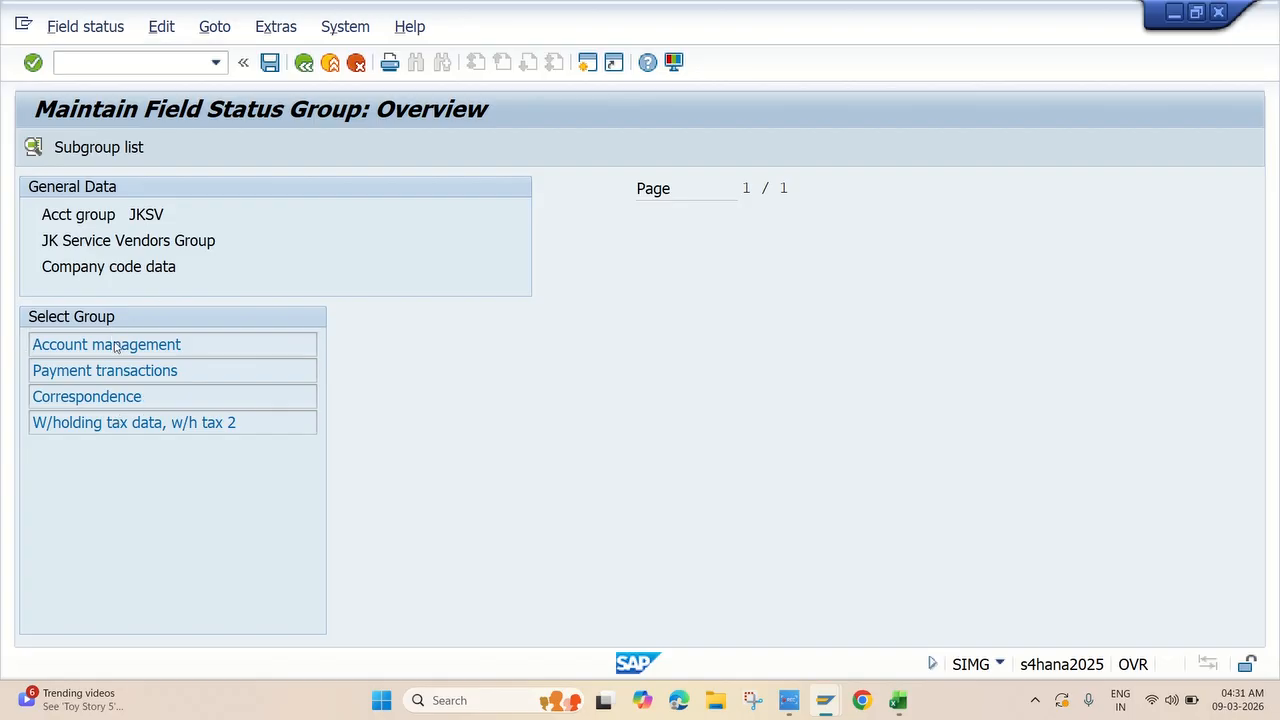
pyautogui.doubleClick(115, 344)
pyautogui.click(466, 371)
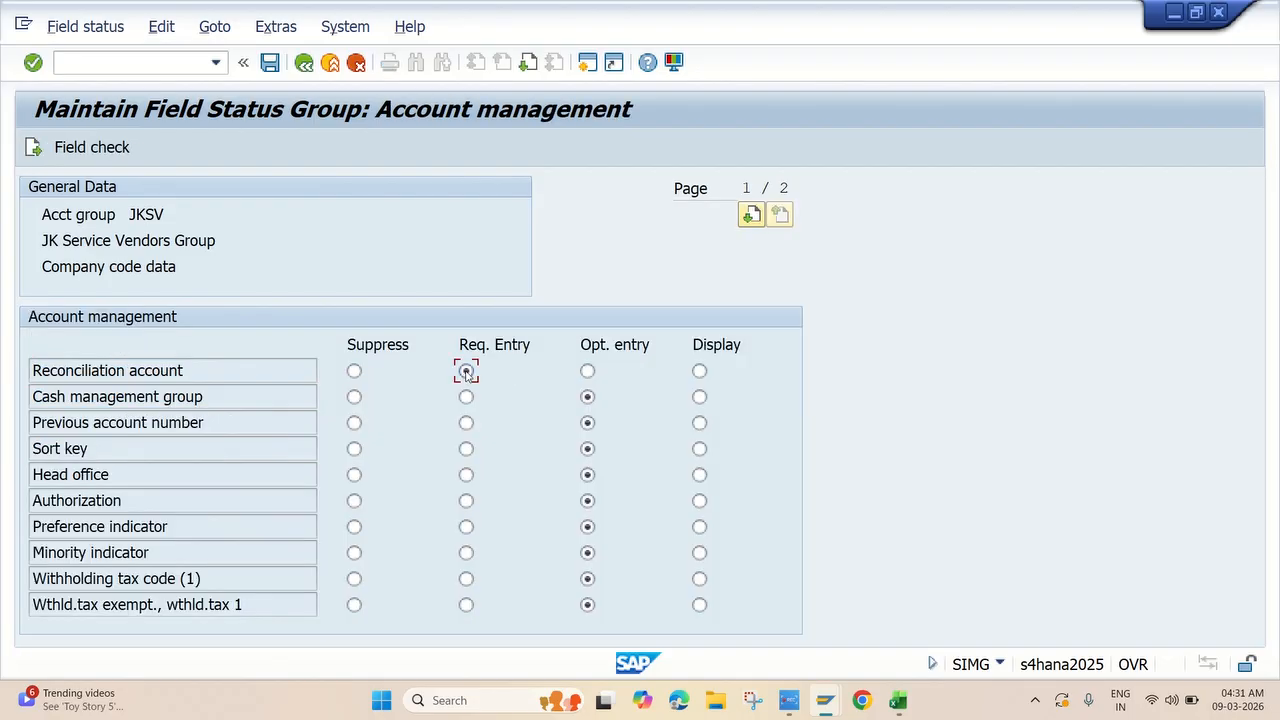
pyautogui.click(466, 449)
pyautogui.click(270, 62)
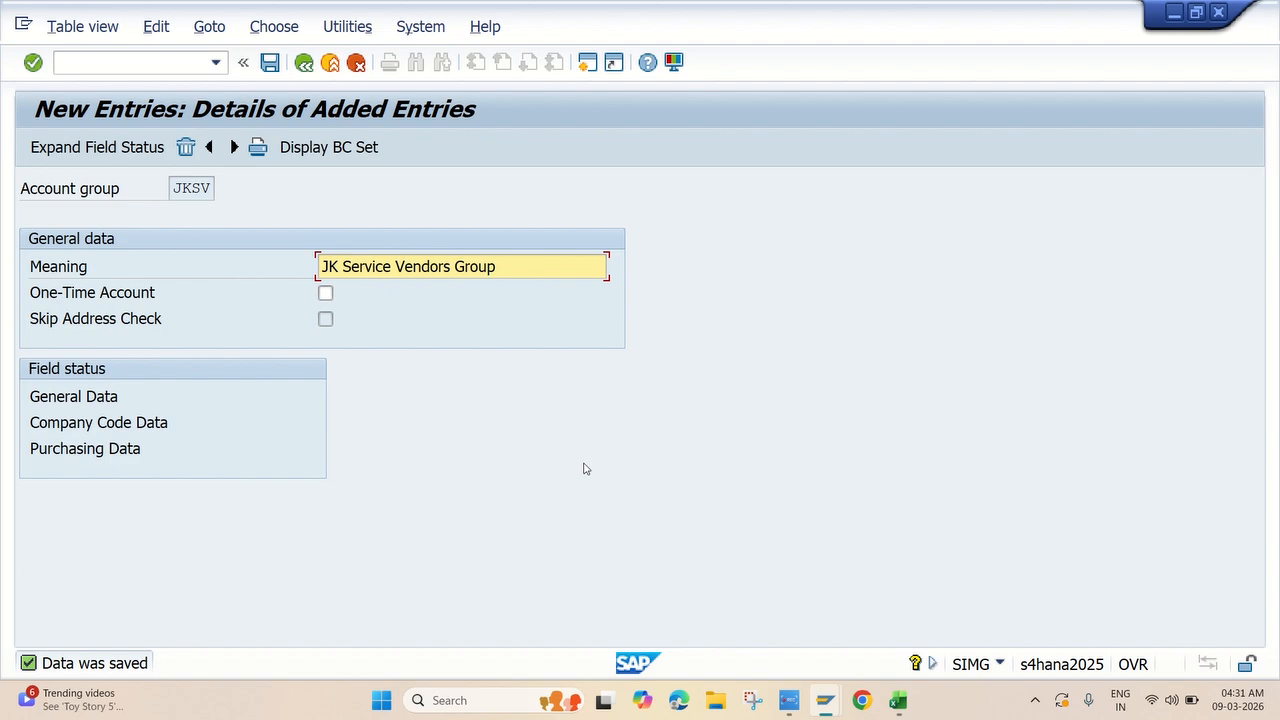
pyautogui.click(789, 700)
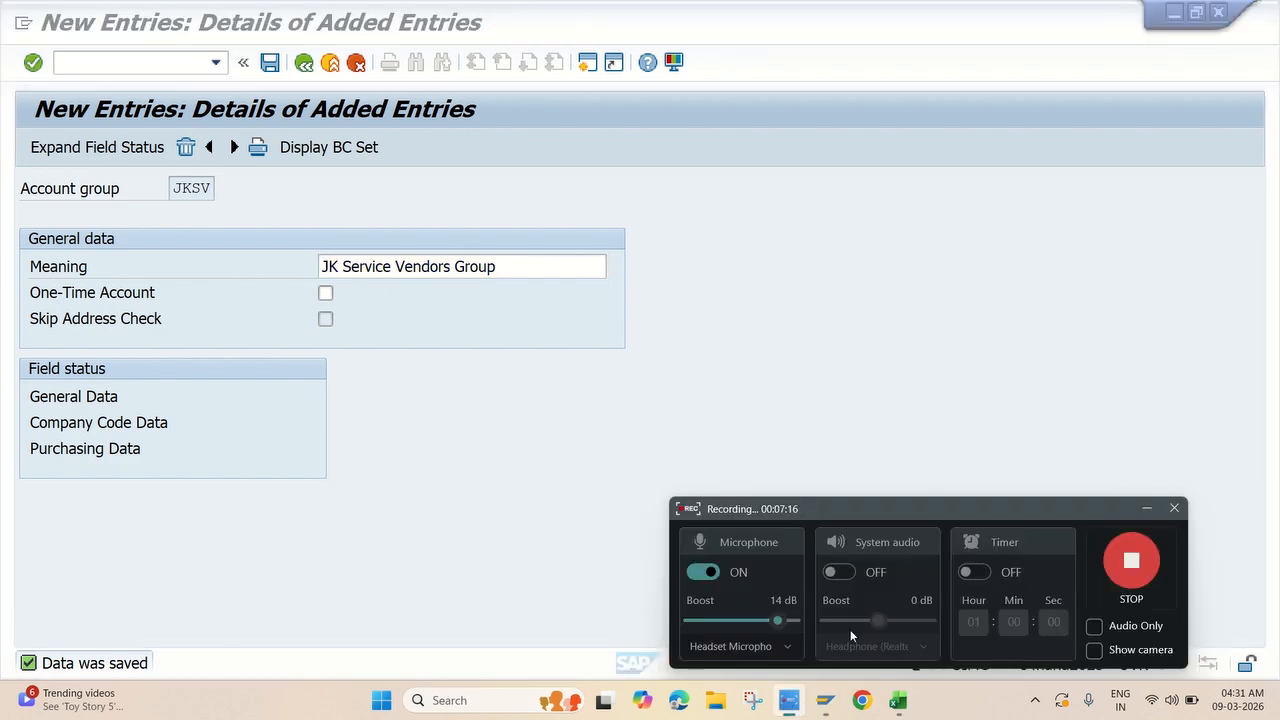
pyautogui.click(1131, 563)
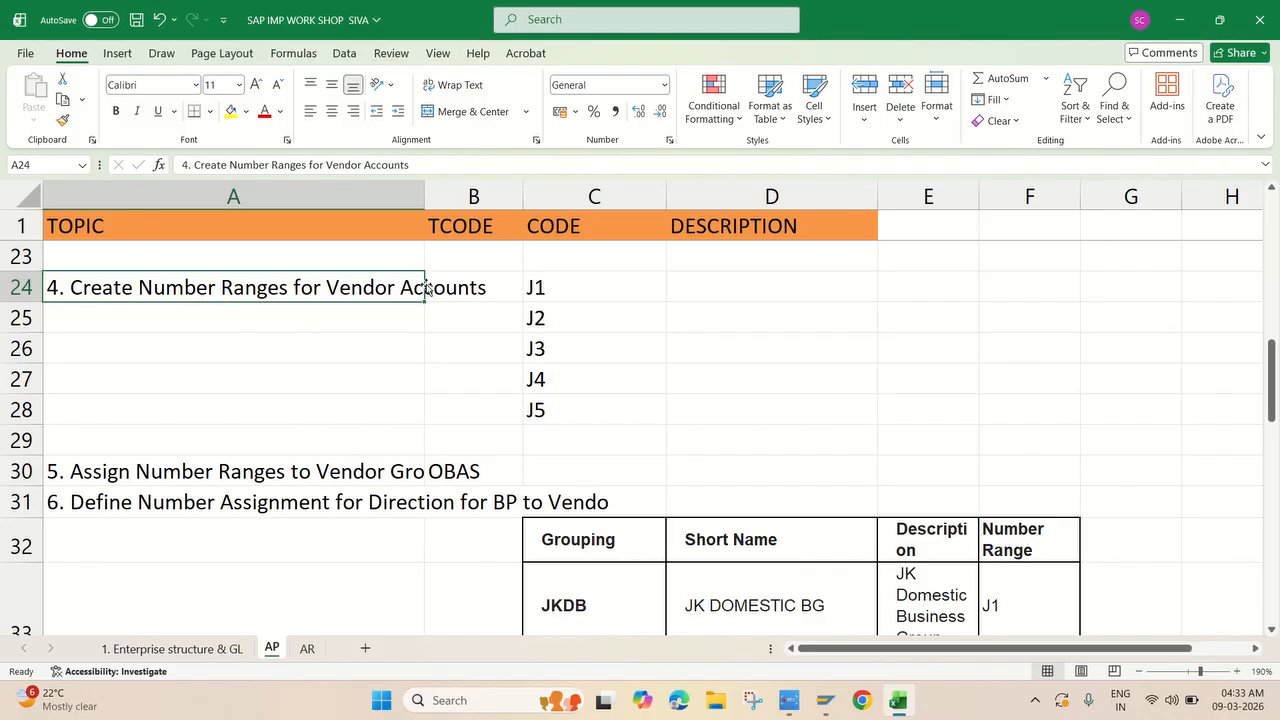
pyautogui.scroll(4, 424, 290)
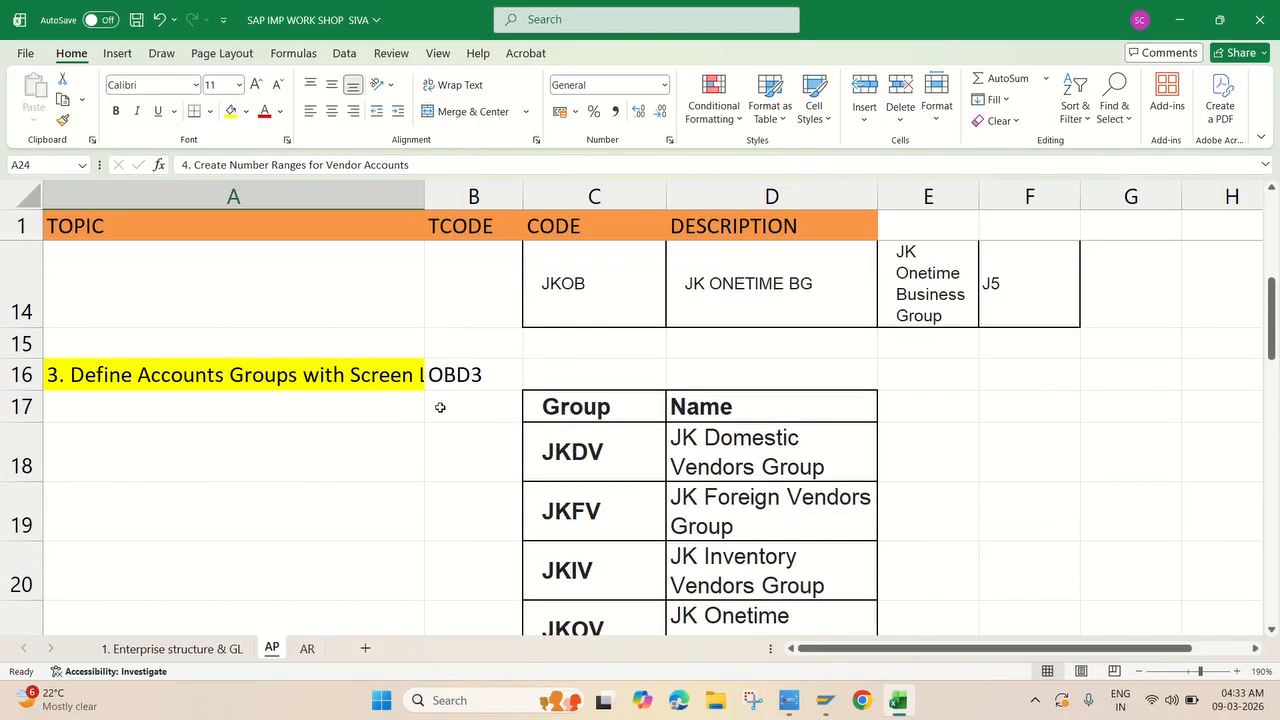
pyautogui.scroll(-4, 355, 394)
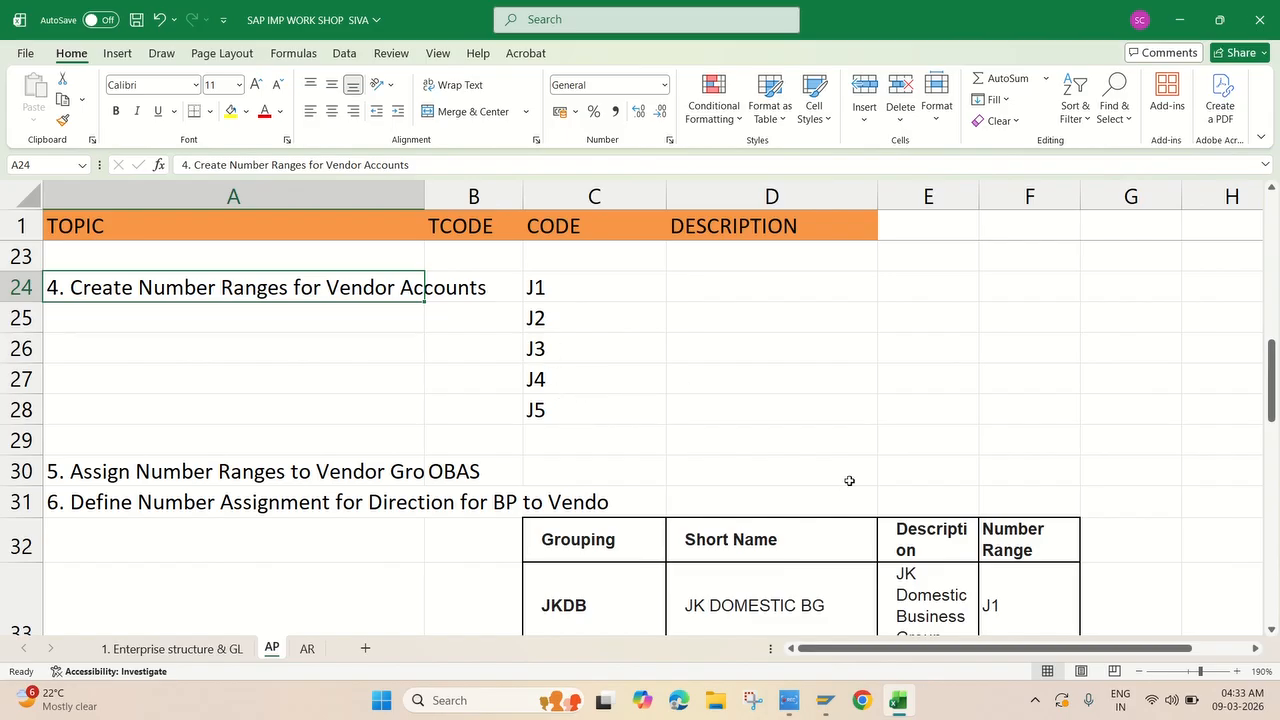
pyautogui.moveTo(817, 712)
pyautogui.click(878, 600)
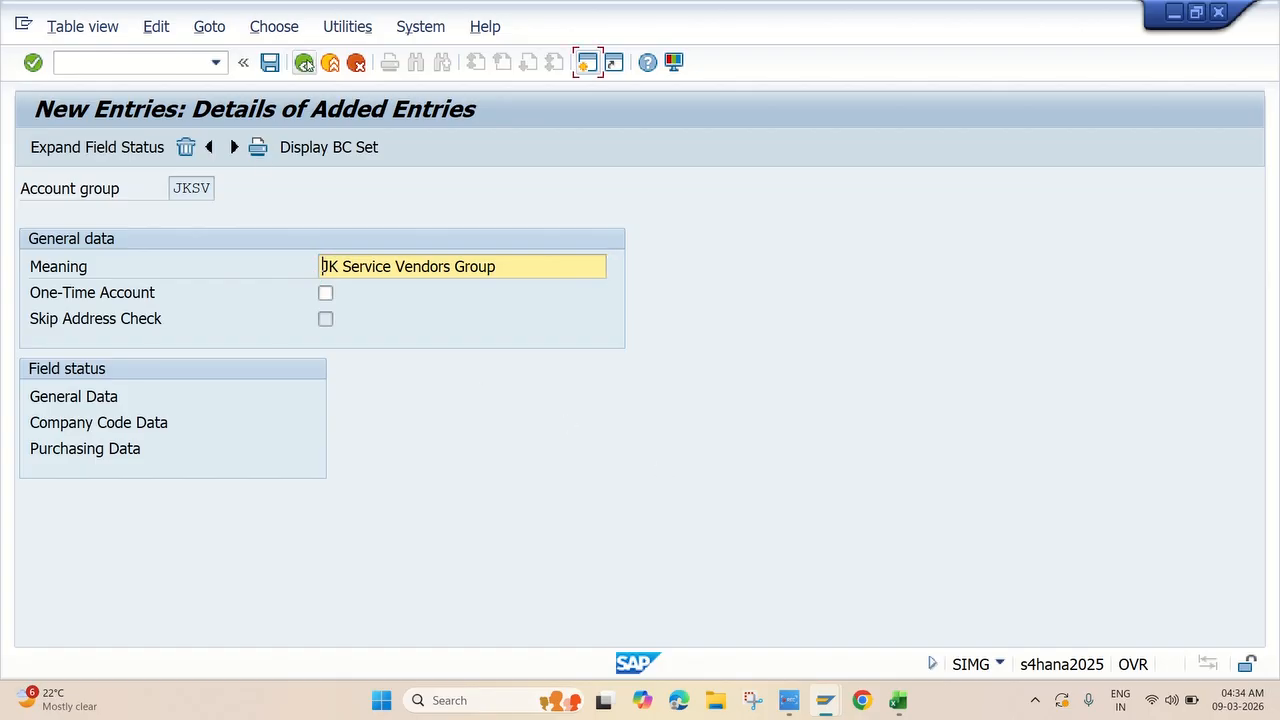
# Back out of the JKSV details to the IMG tree and scroll to the vendor number range activities.
pyautogui.click(305, 63)
pyautogui.click(305, 63)
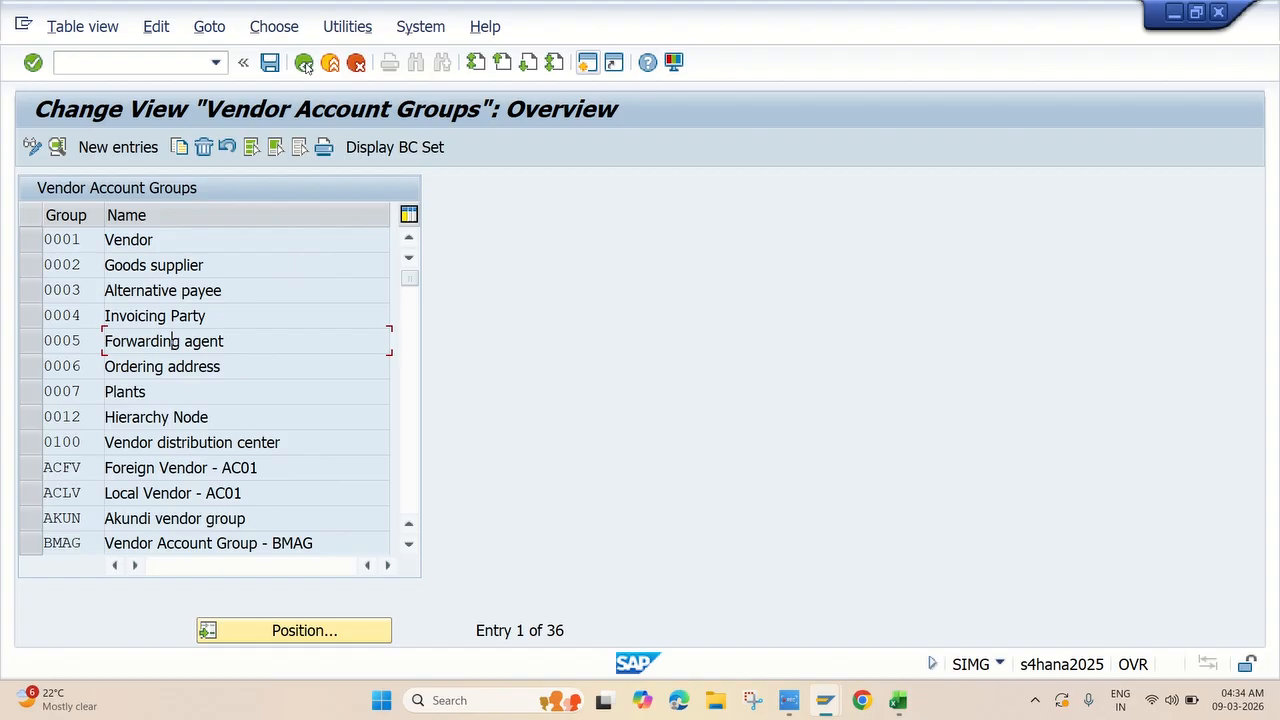
pyautogui.click(305, 63)
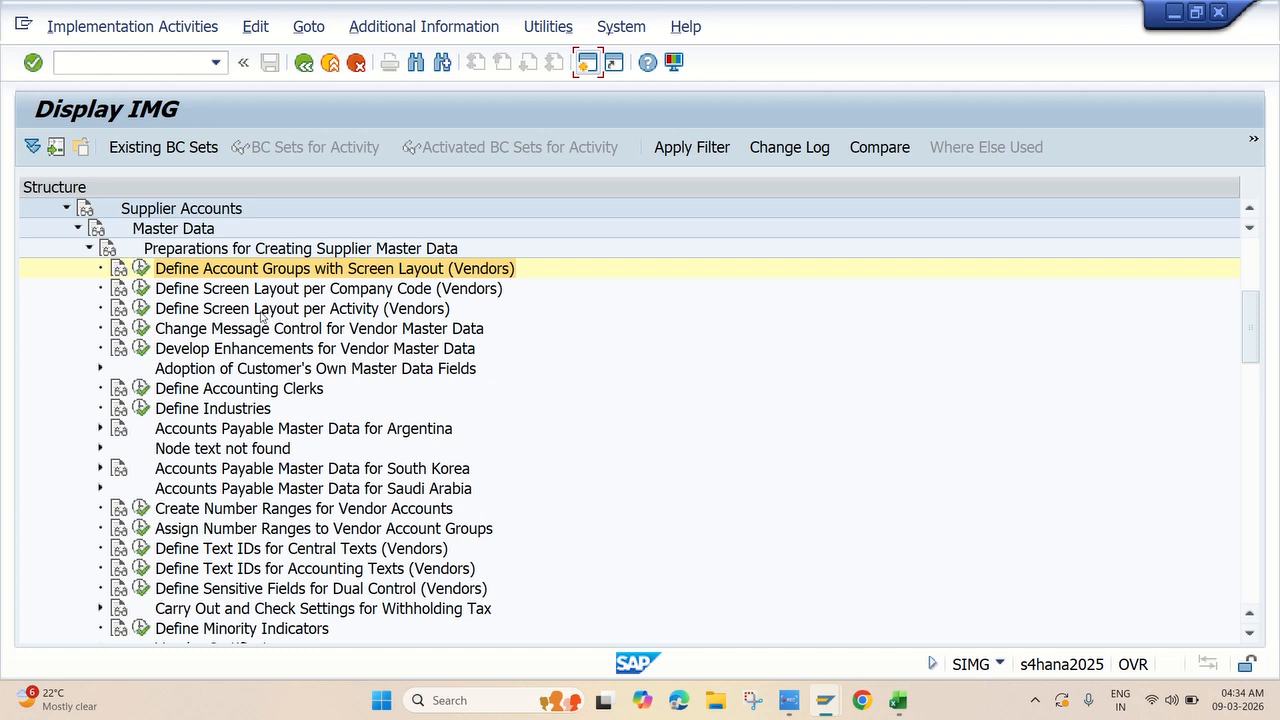
pyautogui.scroll(1, 251, 322)
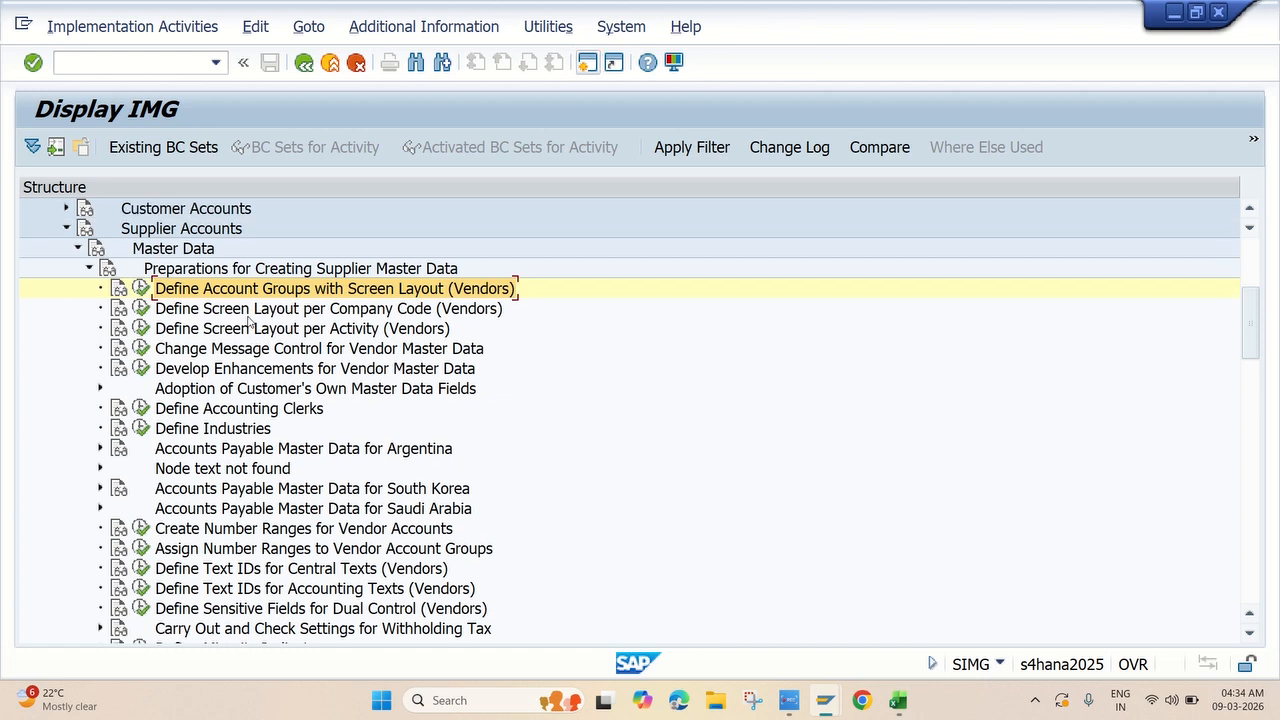
pyautogui.scroll(1, 249, 322)
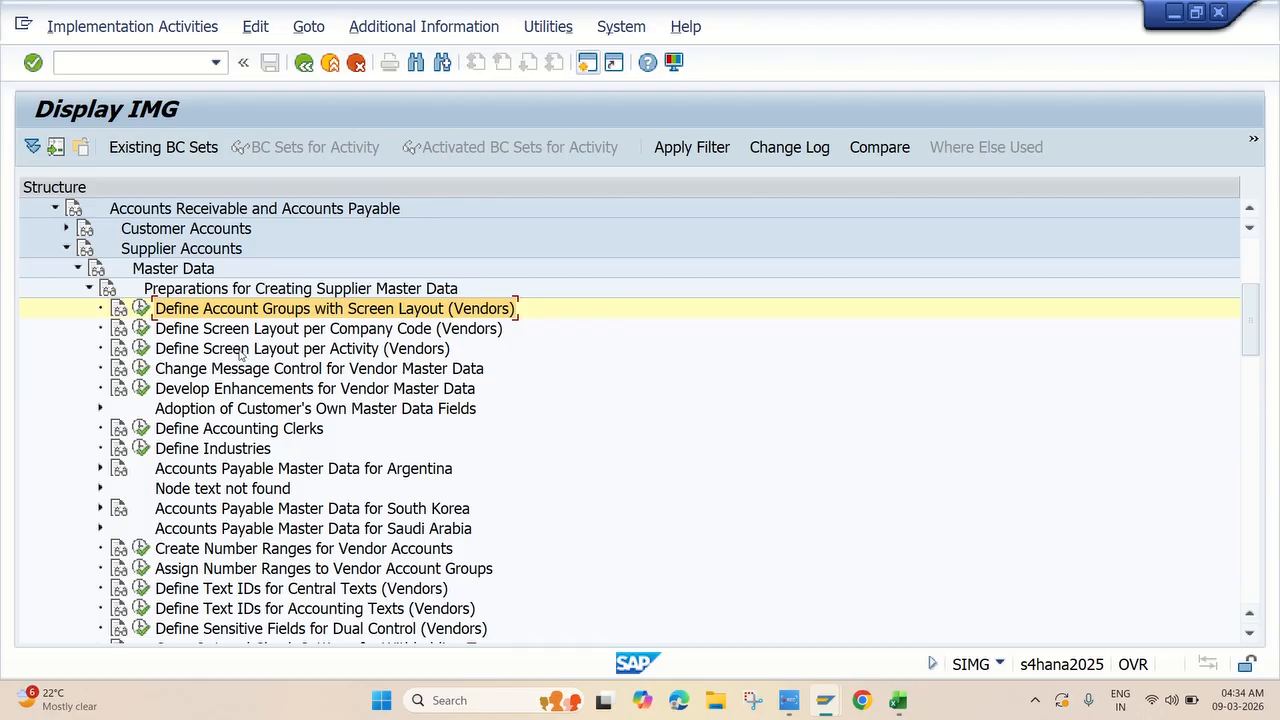
pyautogui.scroll(1, 224, 330)
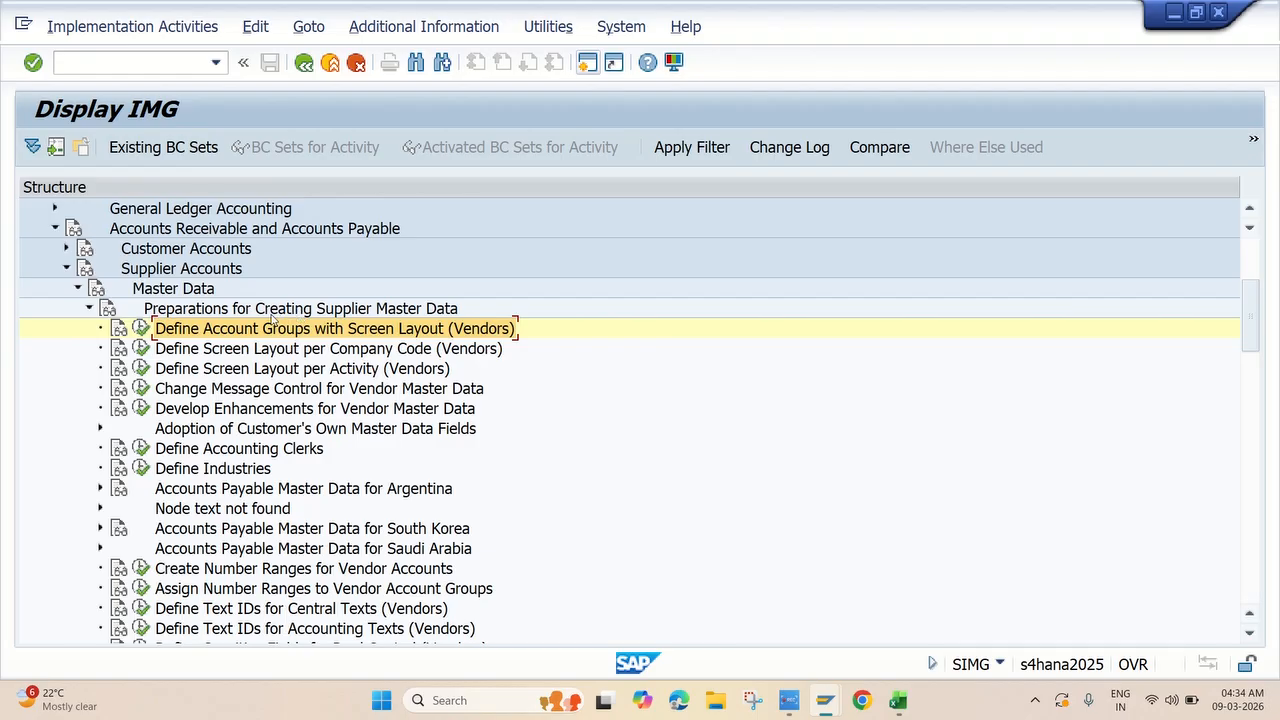
pyautogui.scroll(-1, 236, 368)
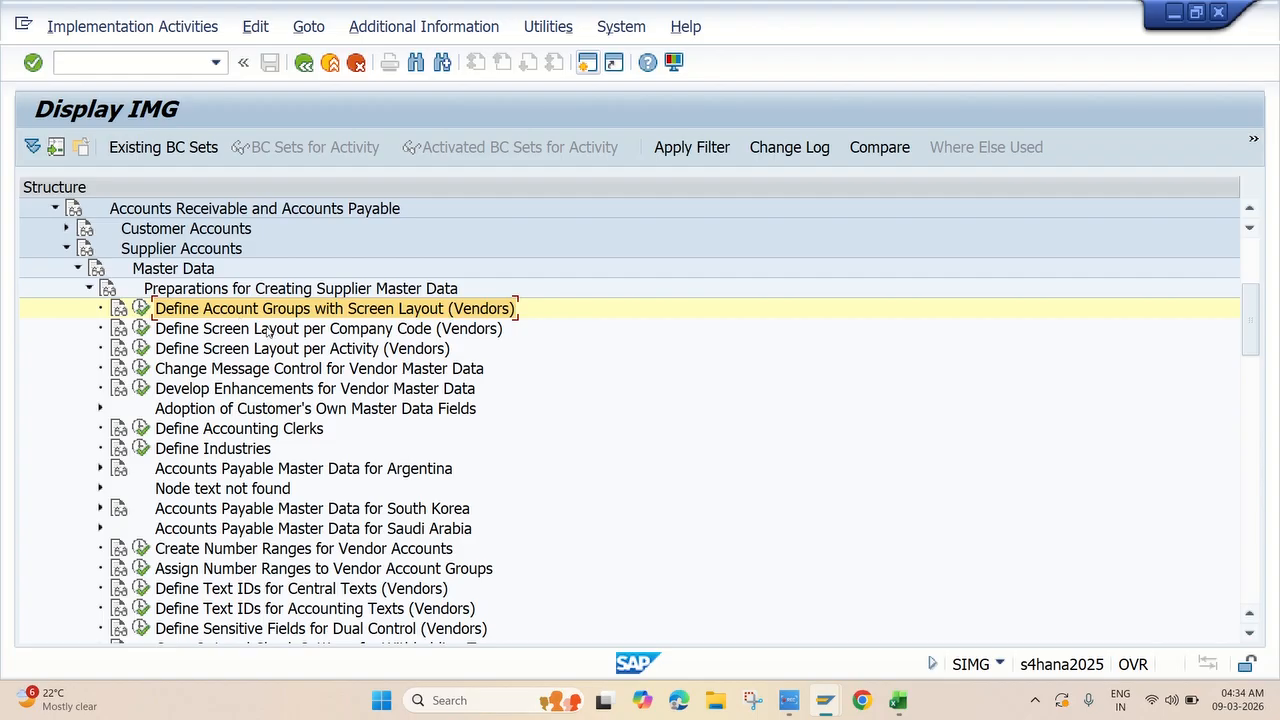
pyautogui.scroll(-4, 272, 345)
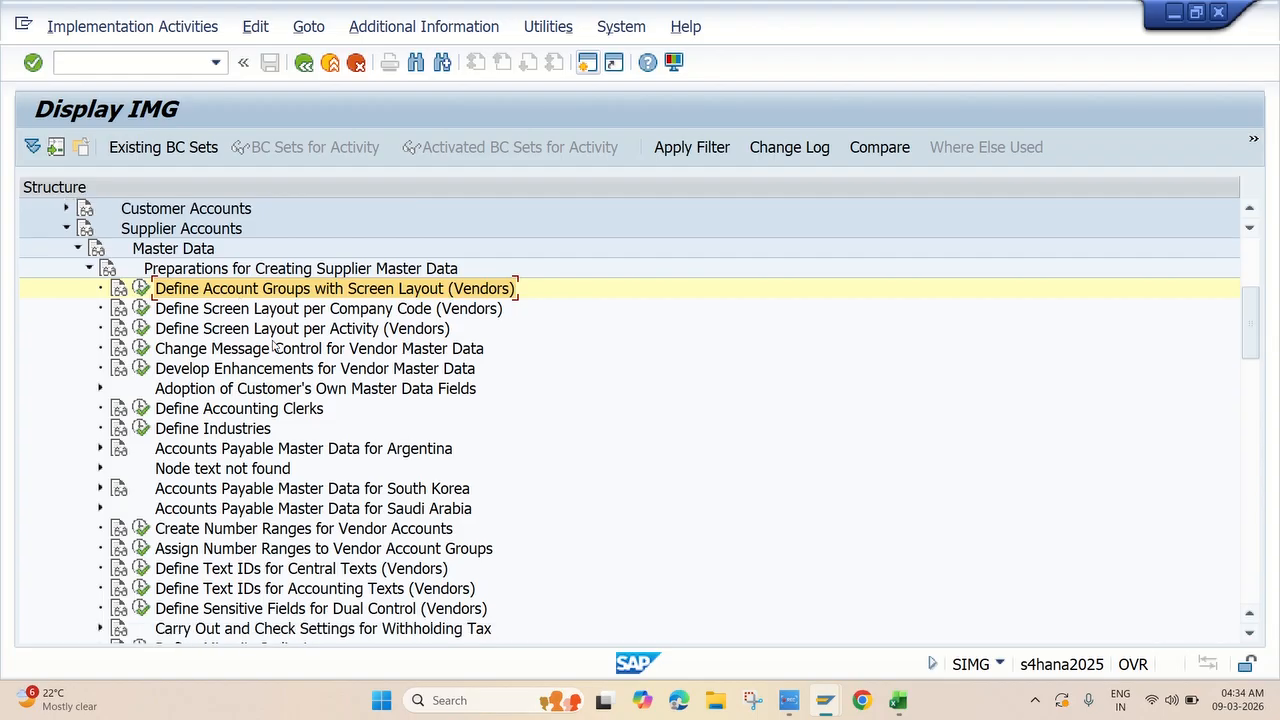
pyautogui.scroll(-2, 240, 330)
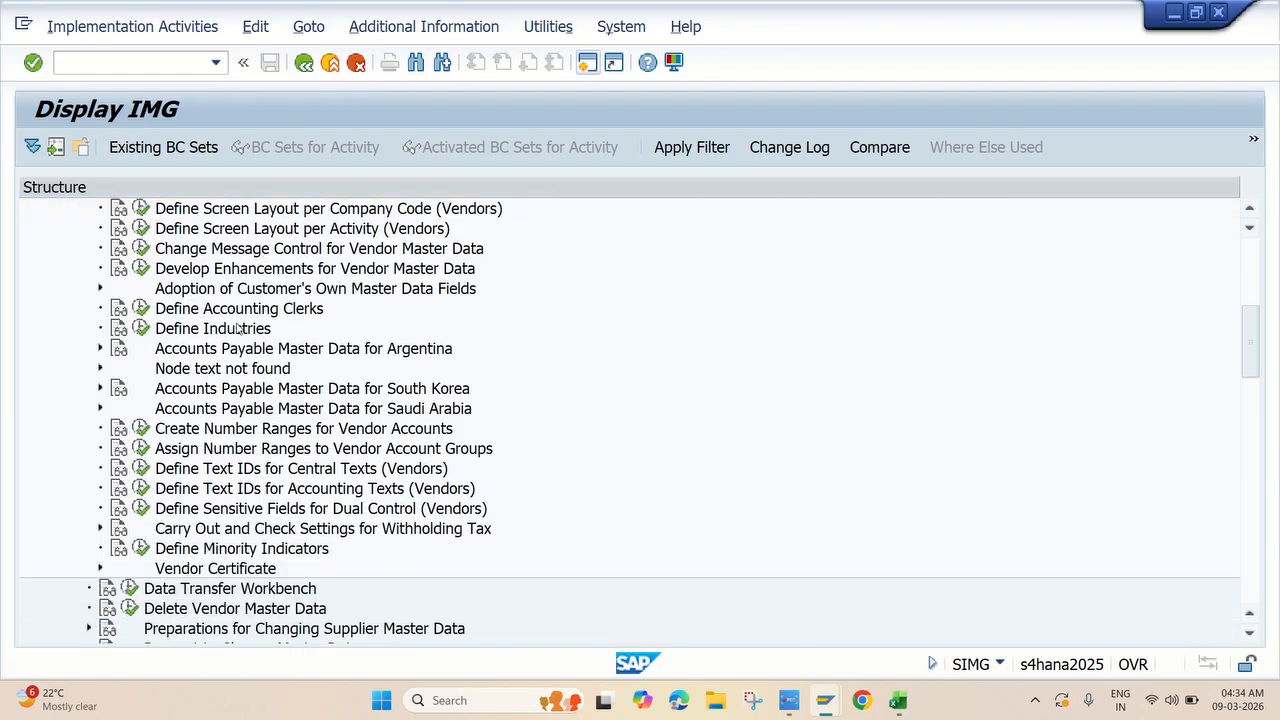
pyautogui.scroll(-1, 219, 369)
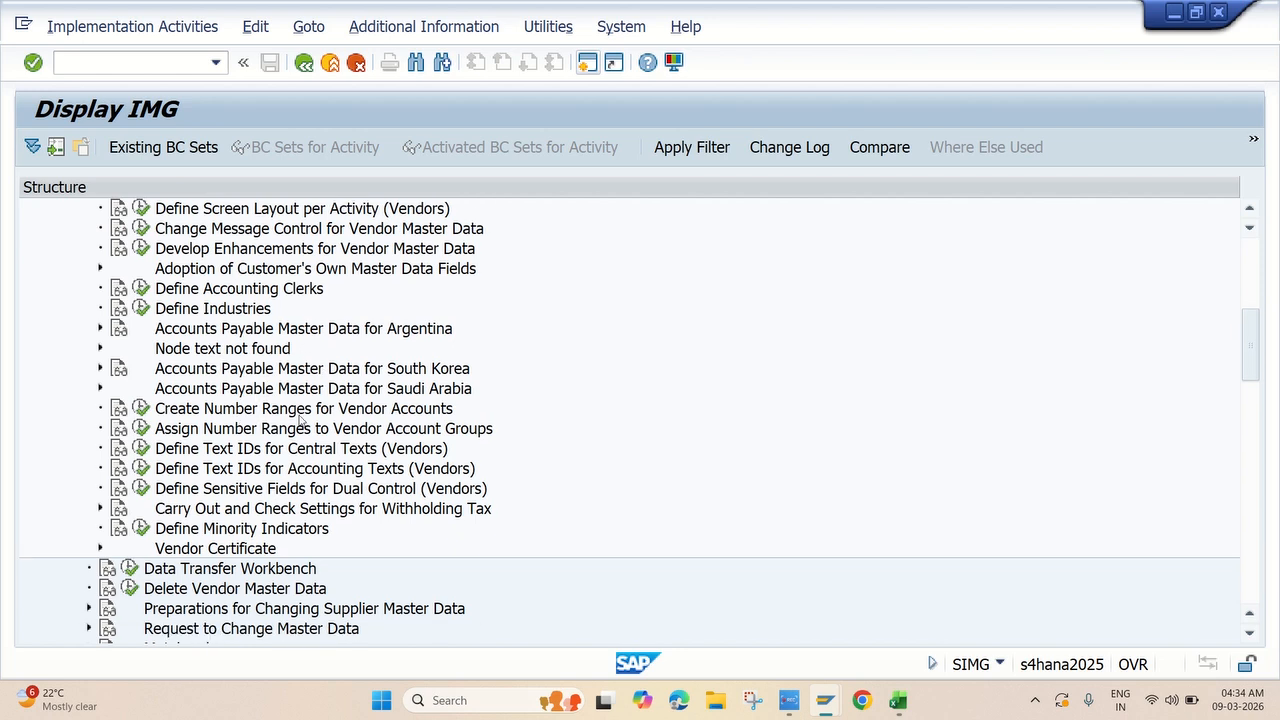
pyautogui.click(143, 418)
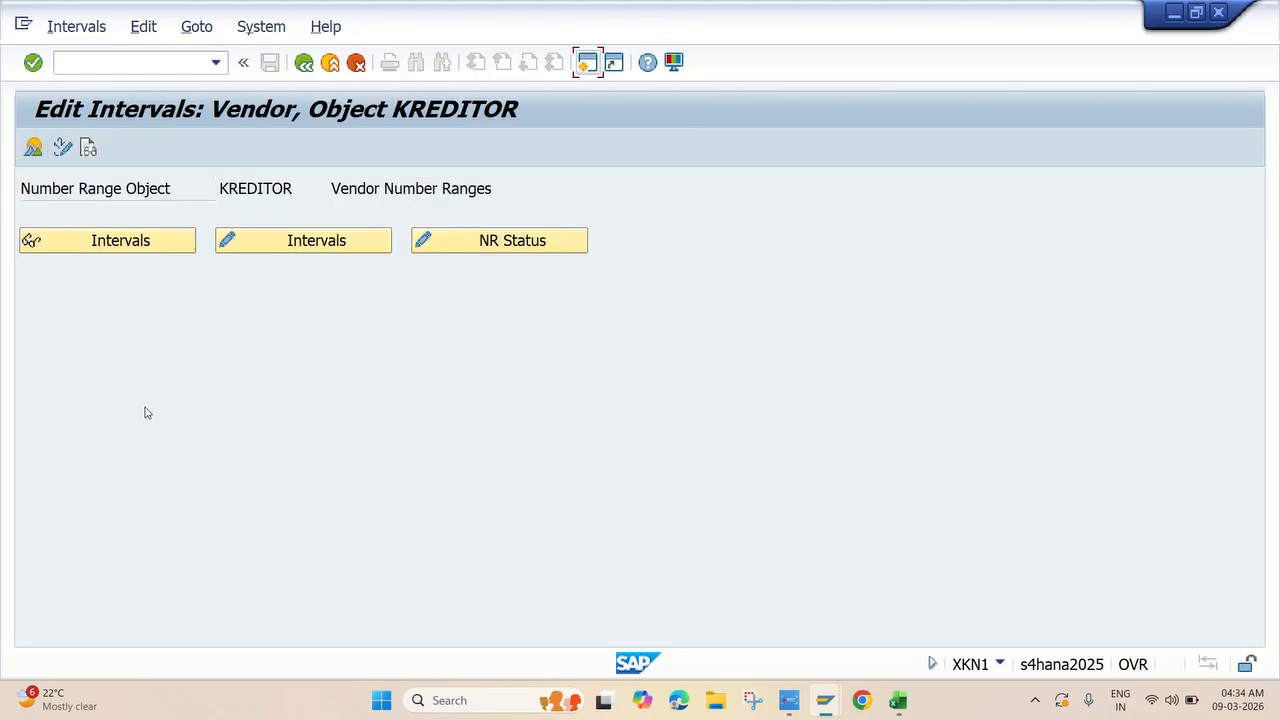
pyautogui.click(311, 243)
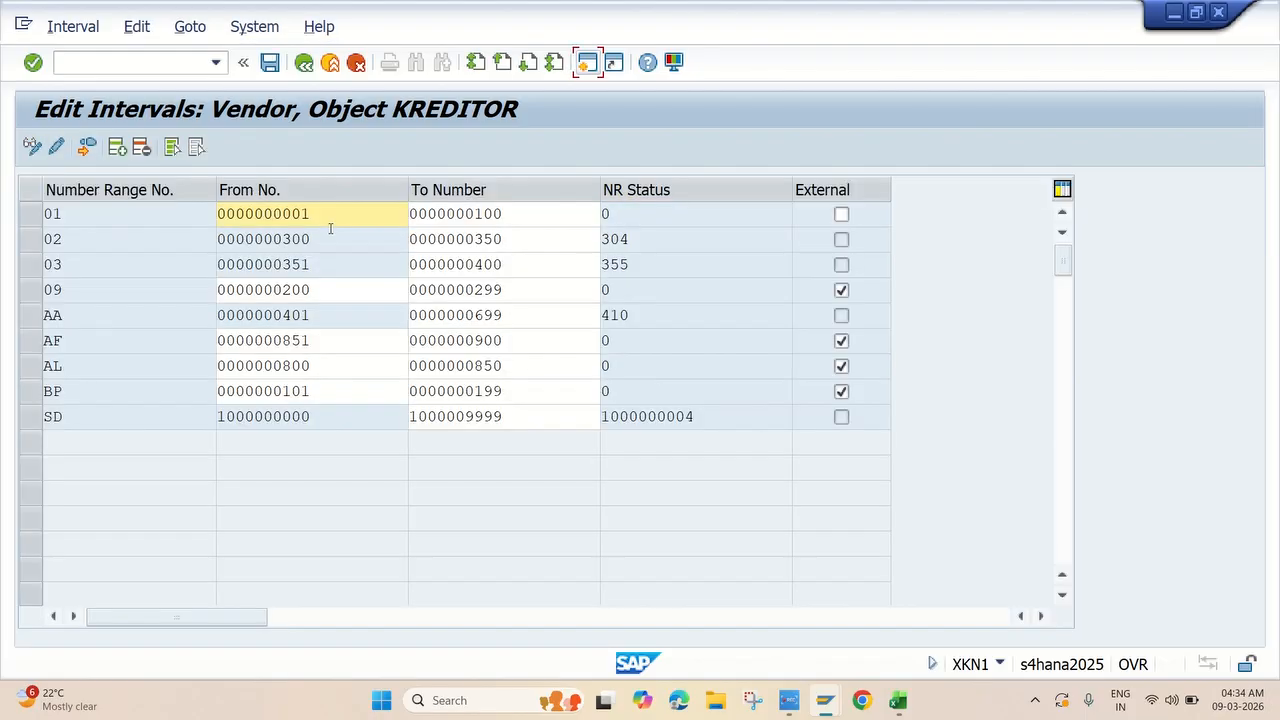
pyautogui.click(117, 147)
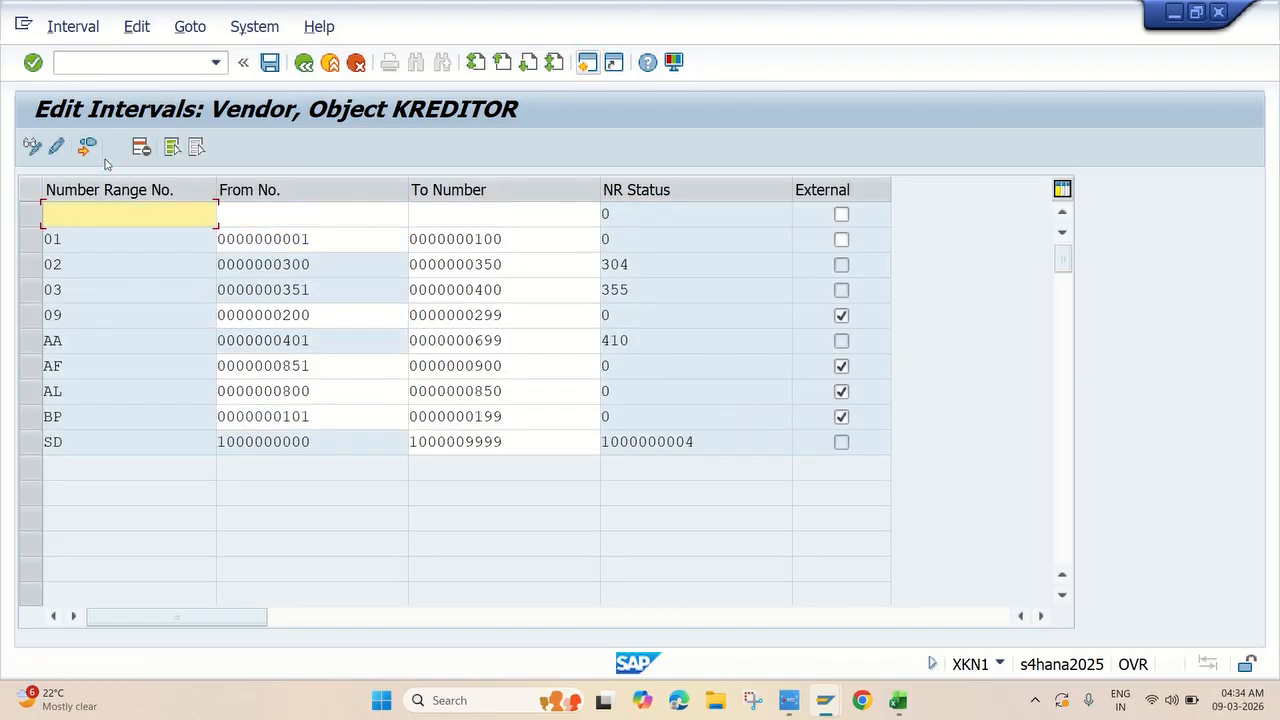
pyautogui.write('J1')
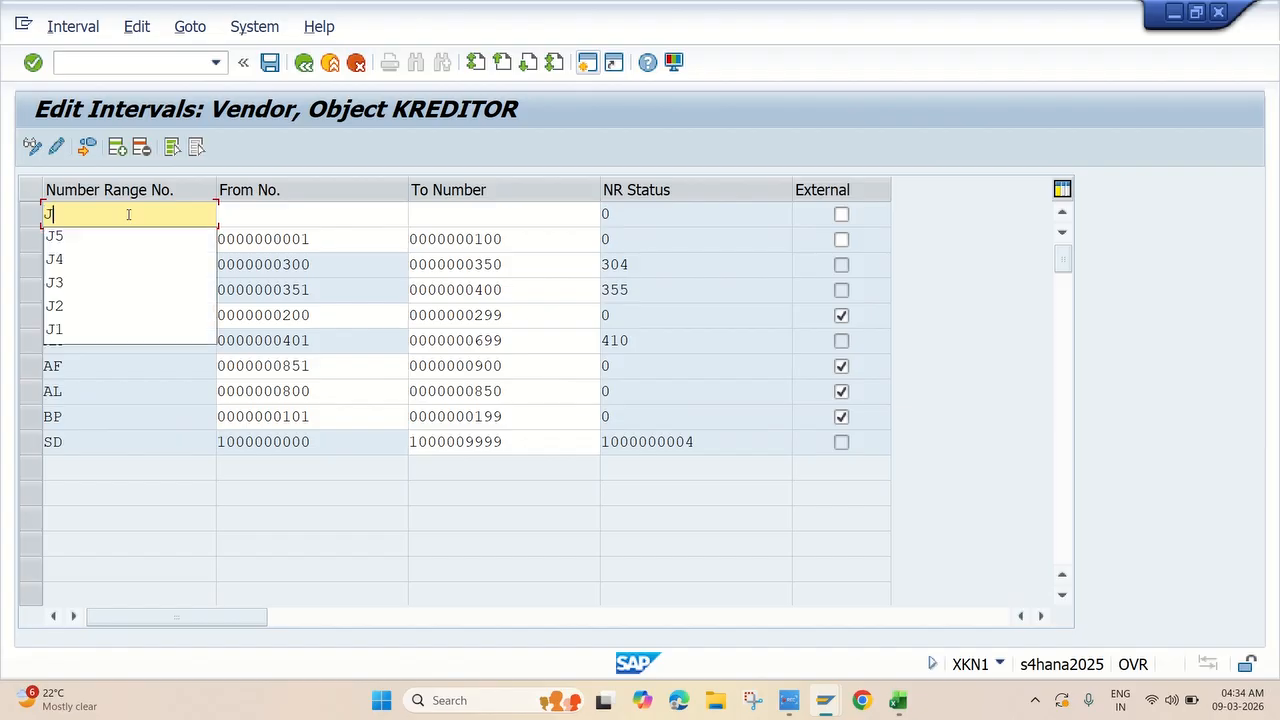
pyautogui.click(256, 212)
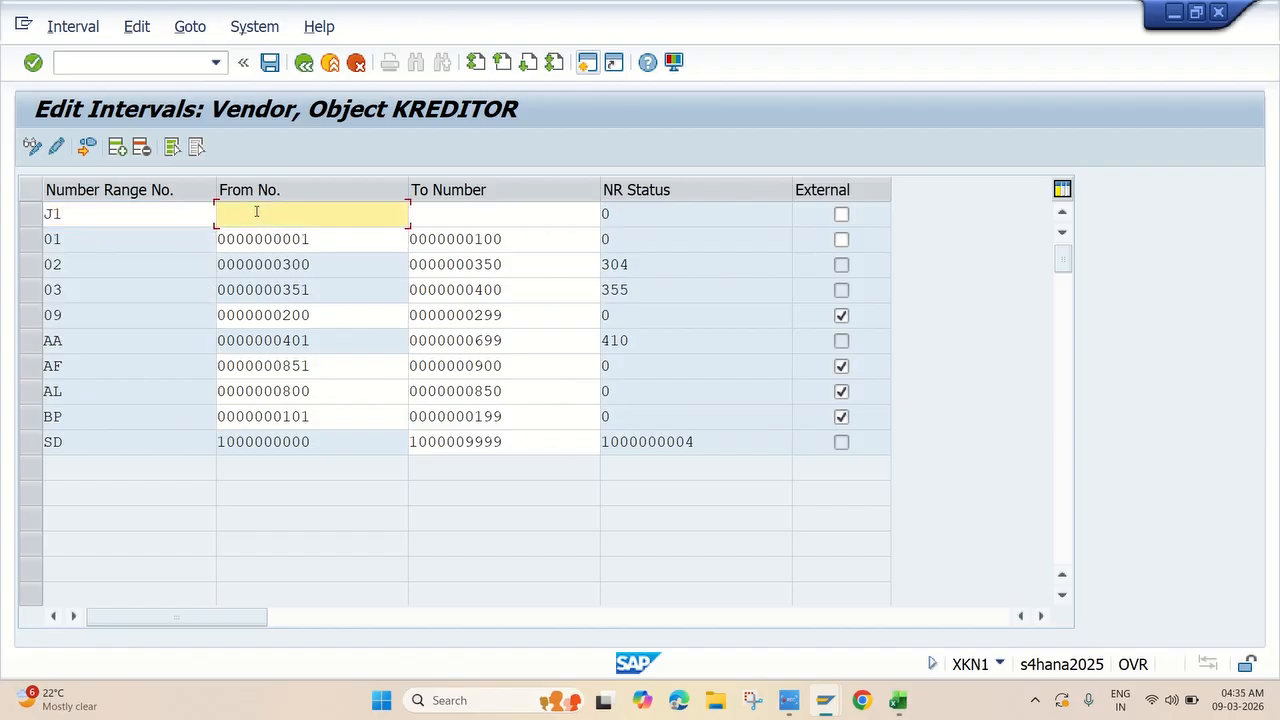
pyautogui.write('3100000000')
pyautogui.press('Tab')
pyautogui.write('3')
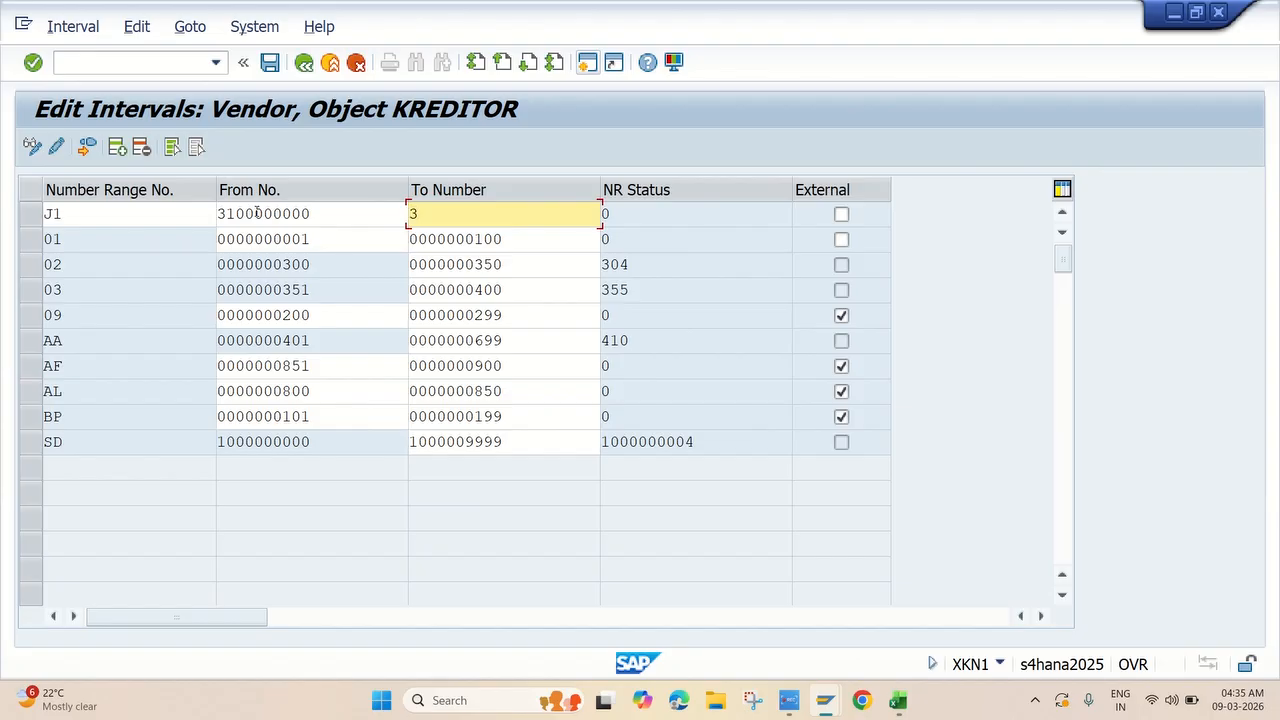
pyautogui.write('199999999')
pyautogui.click(117, 147)
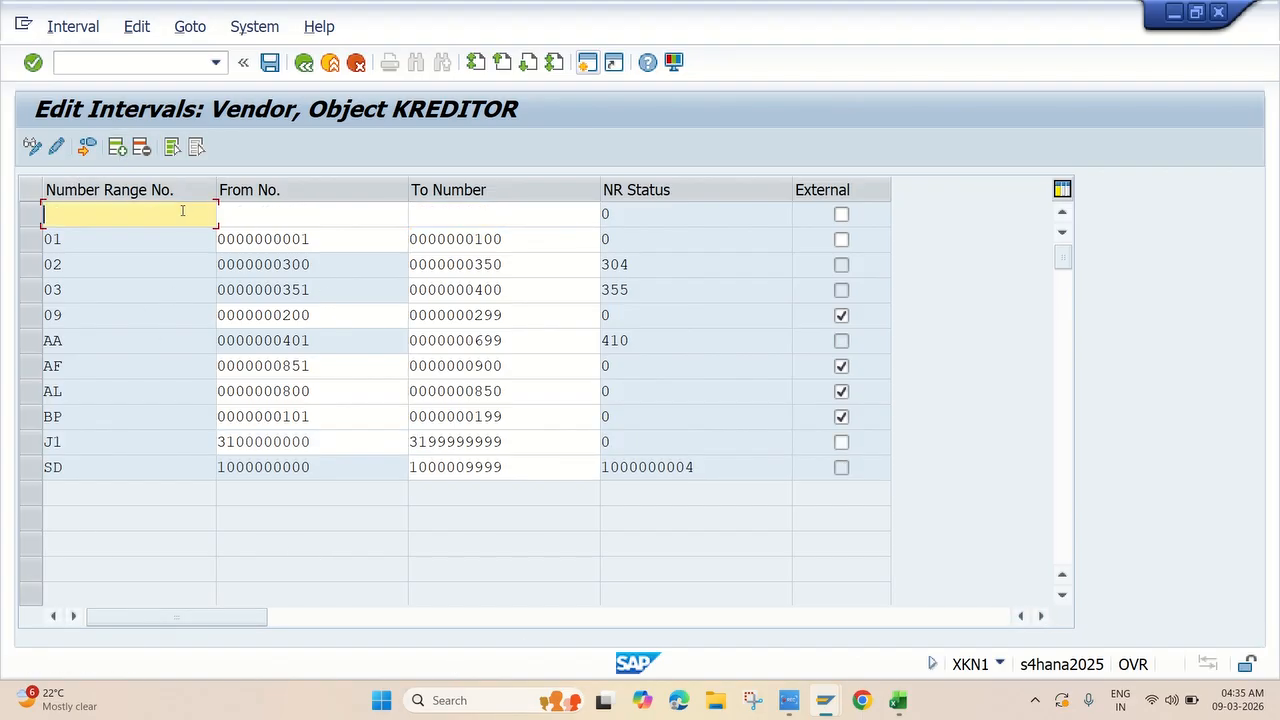
pyautogui.write('J2')
pyautogui.click(275, 212)
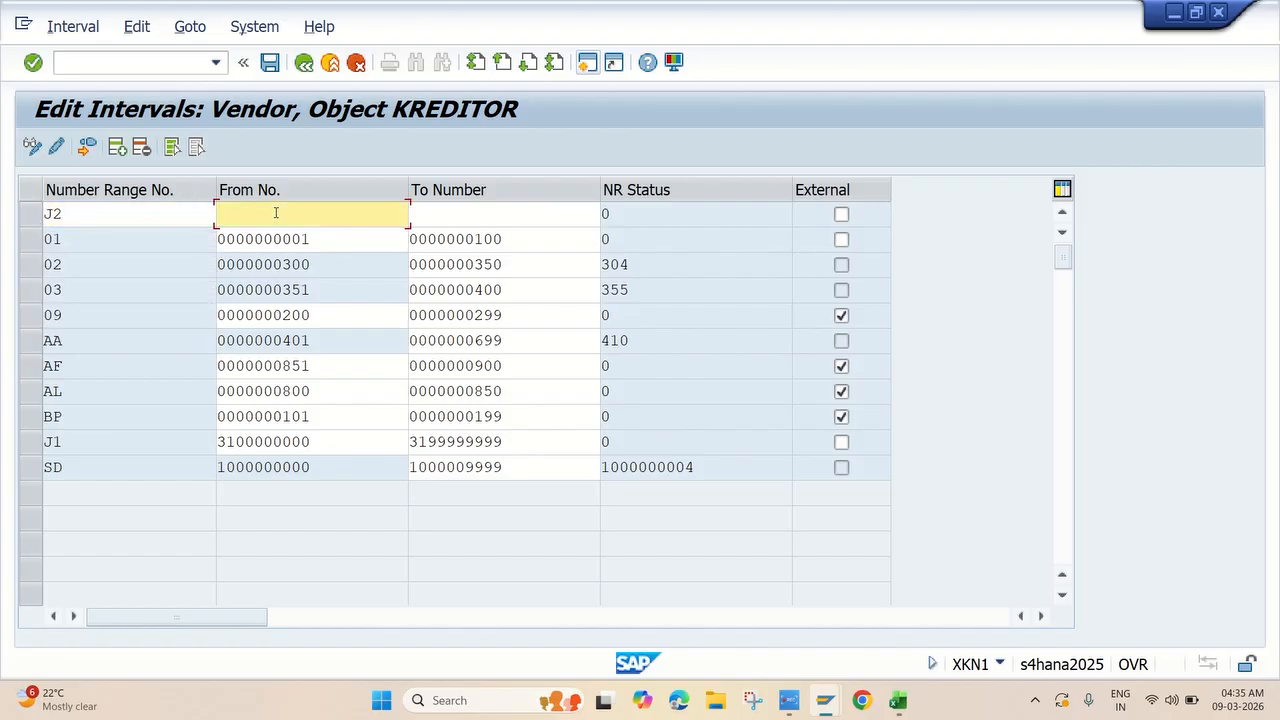
pyautogui.write('3200000000')
pyautogui.press('Tab')
pyautogui.write('3299999999')
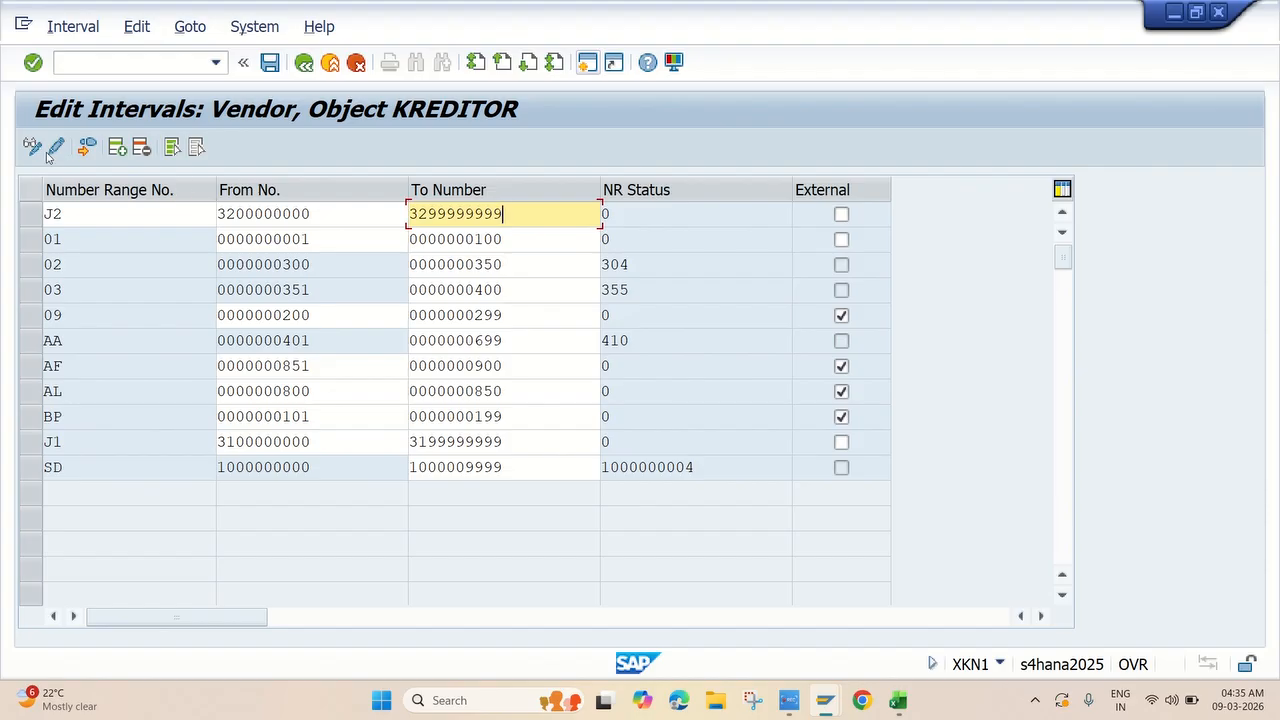
pyautogui.click(116, 147)
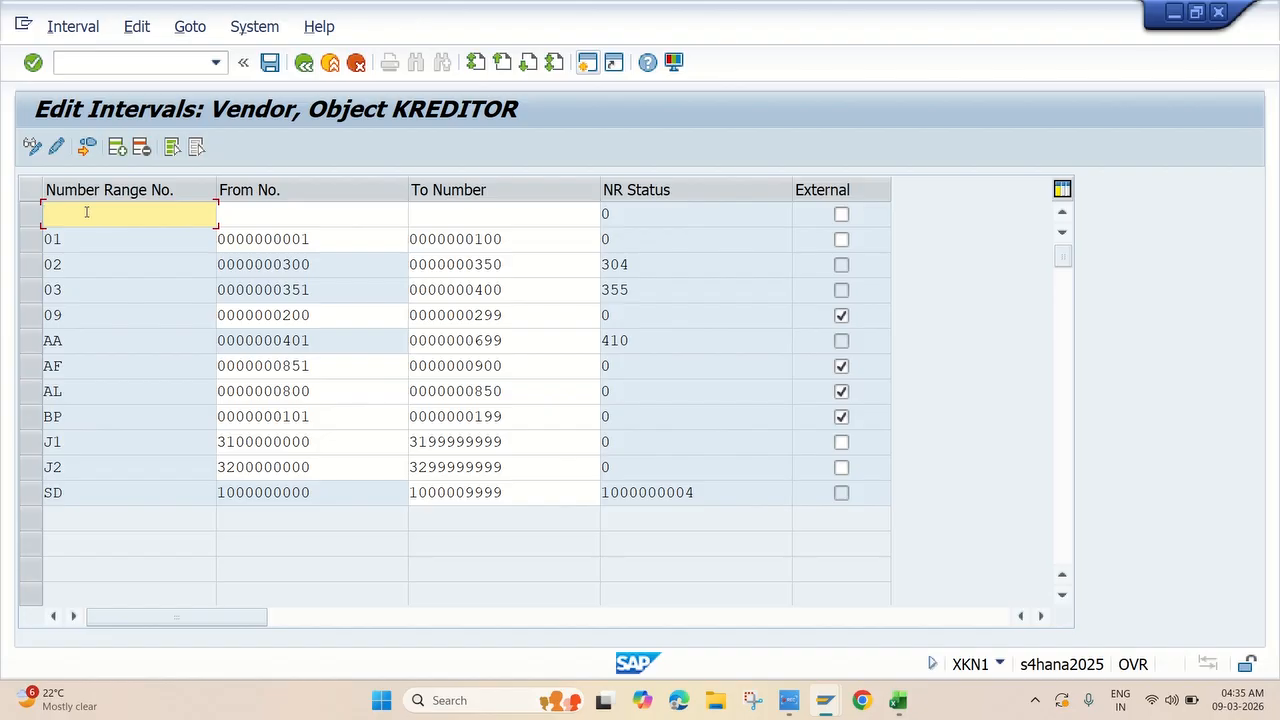
pyautogui.write('J3')
pyautogui.click(248, 220)
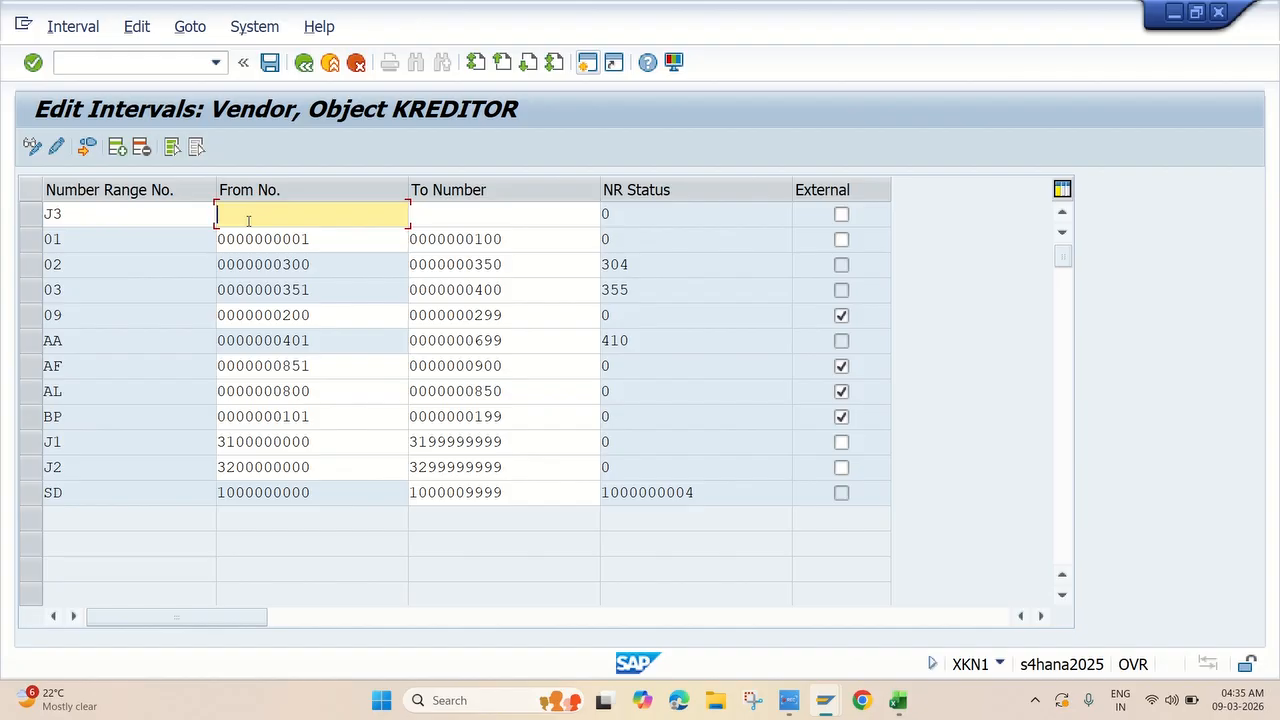
pyautogui.write('3300000000')
pyautogui.press('Tab')
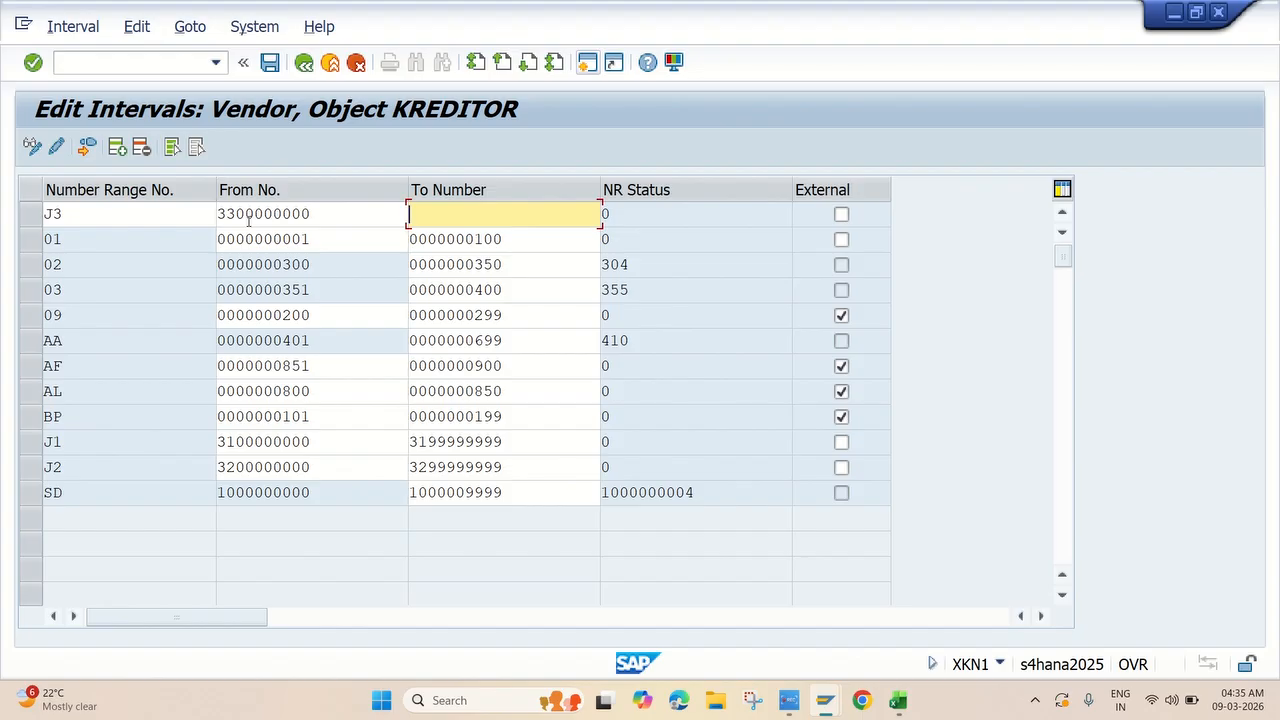
pyautogui.write('3399999999')
pyautogui.press('Tab')
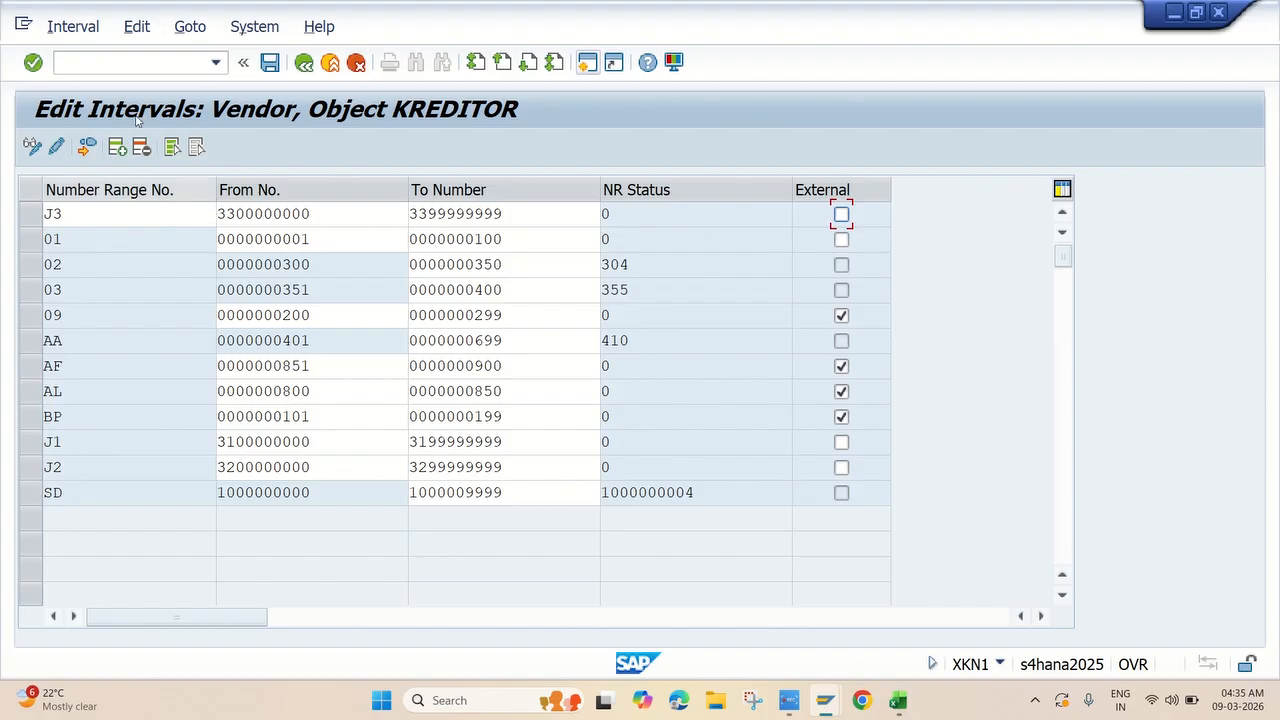
pyautogui.click(118, 148)
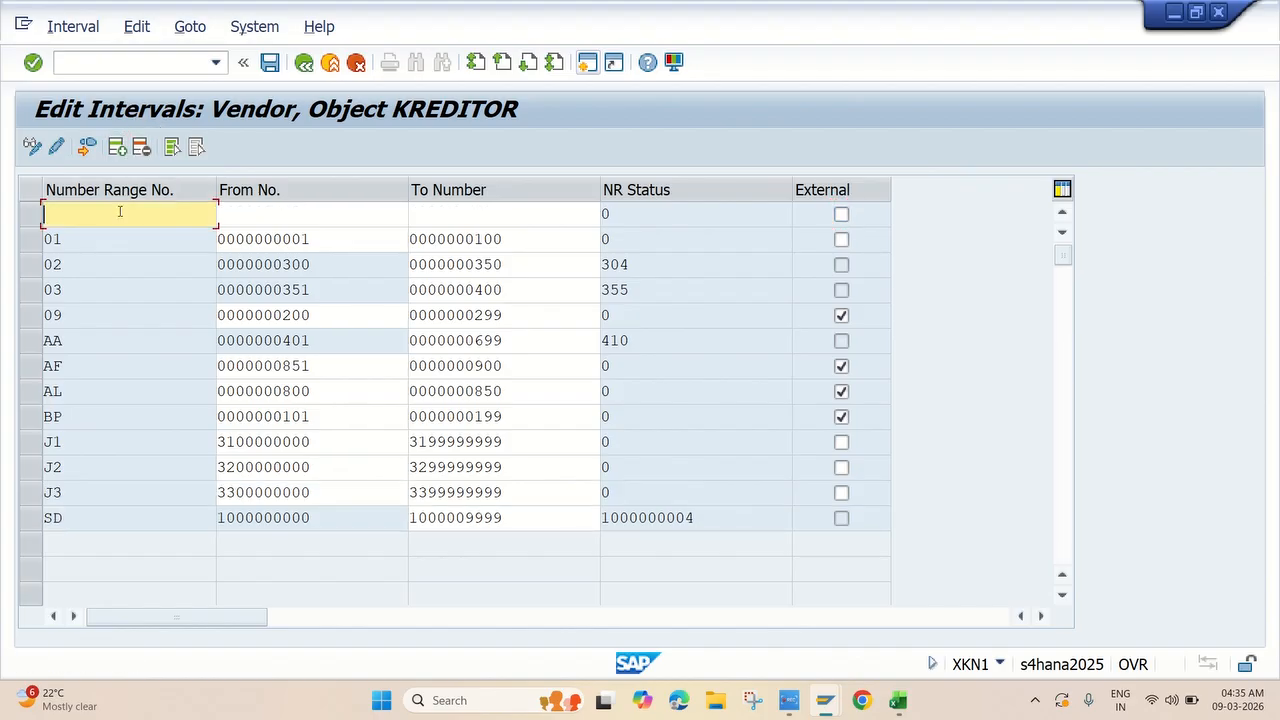
pyautogui.write('J4')
pyautogui.click(241, 212)
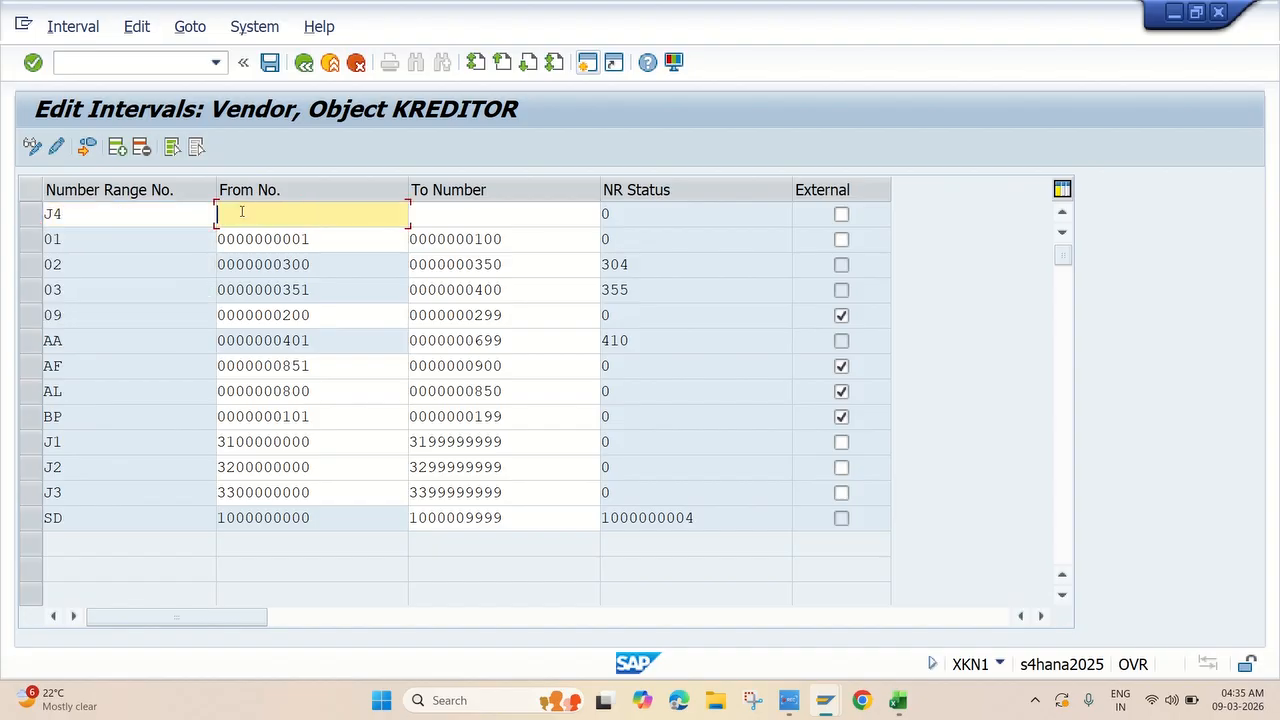
pyautogui.write('3400000000')
pyautogui.press('Tab')
pyautogui.write('3499999999')
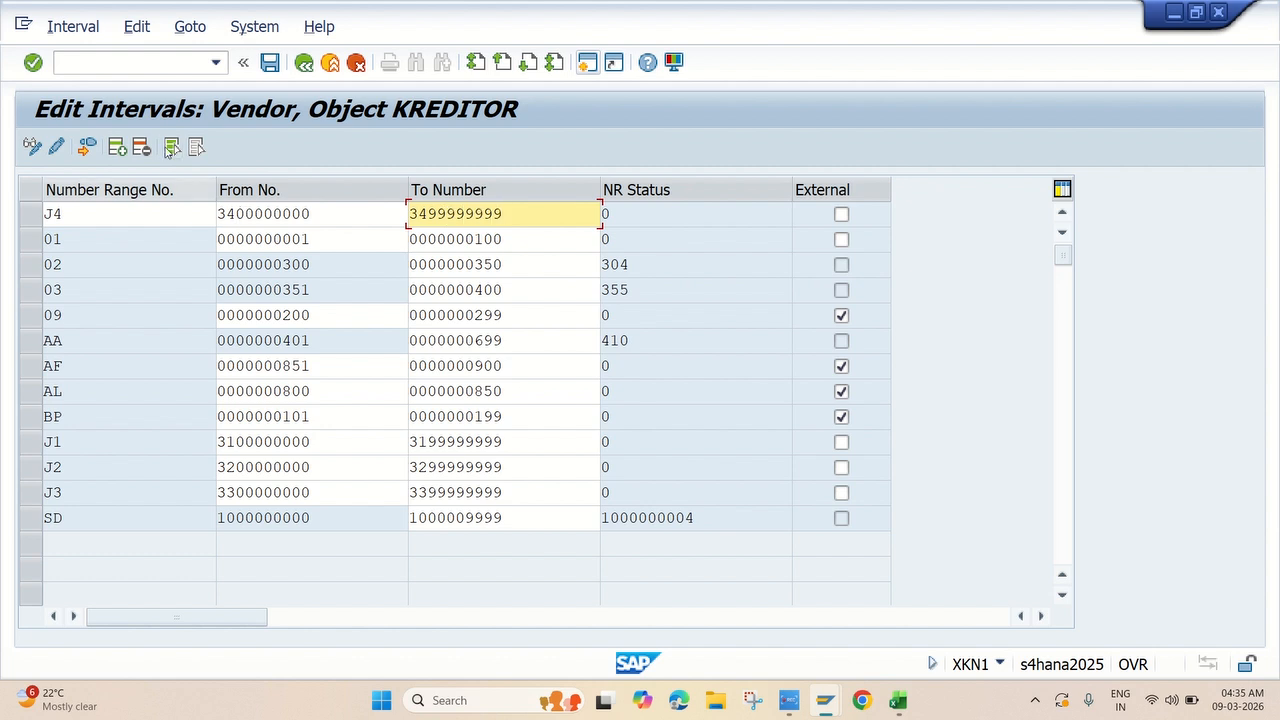
pyautogui.click(118, 148)
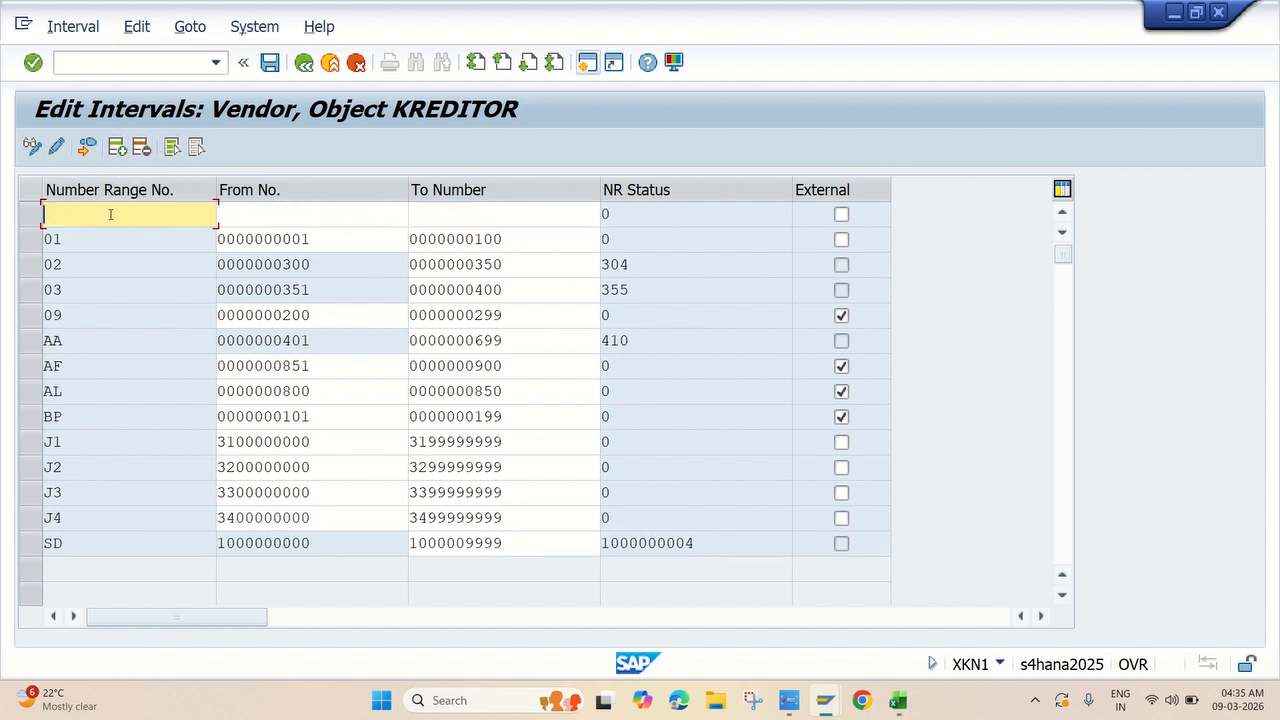
pyautogui.write('J5')
pyautogui.click(234, 209)
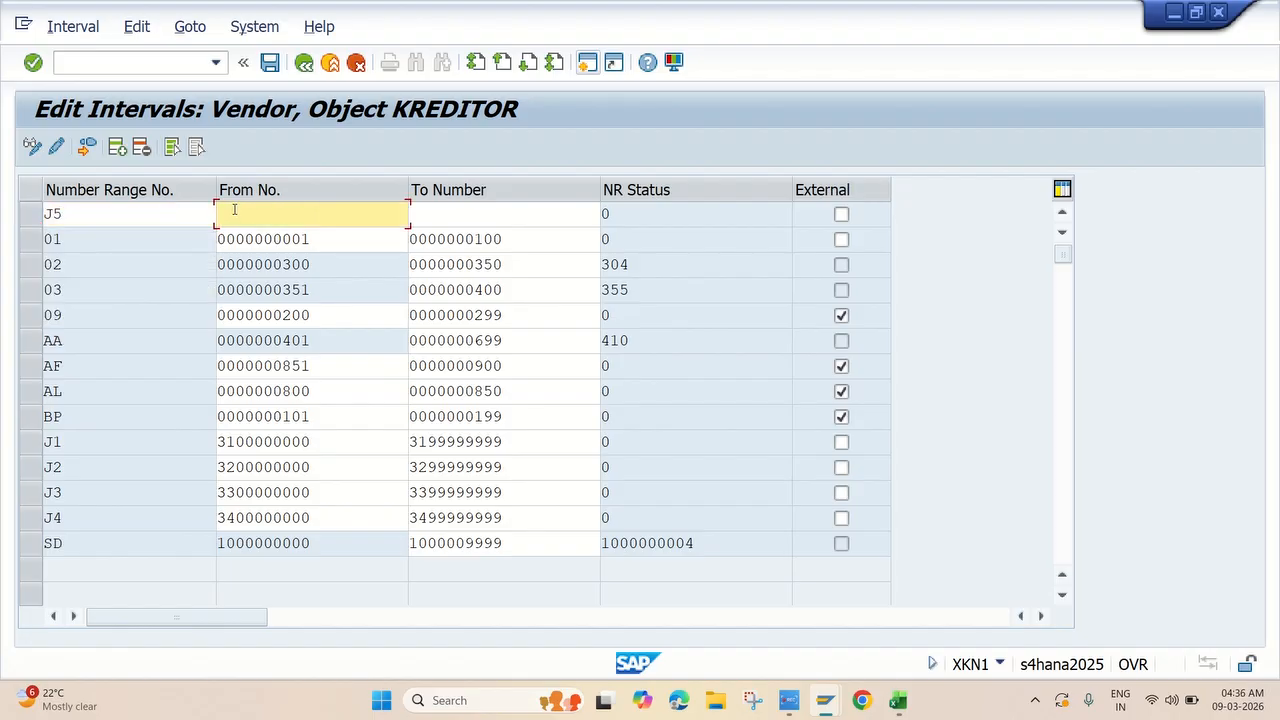
pyautogui.write('3500000000')
pyautogui.press('Tab')
pyautogui.write('3599999999')
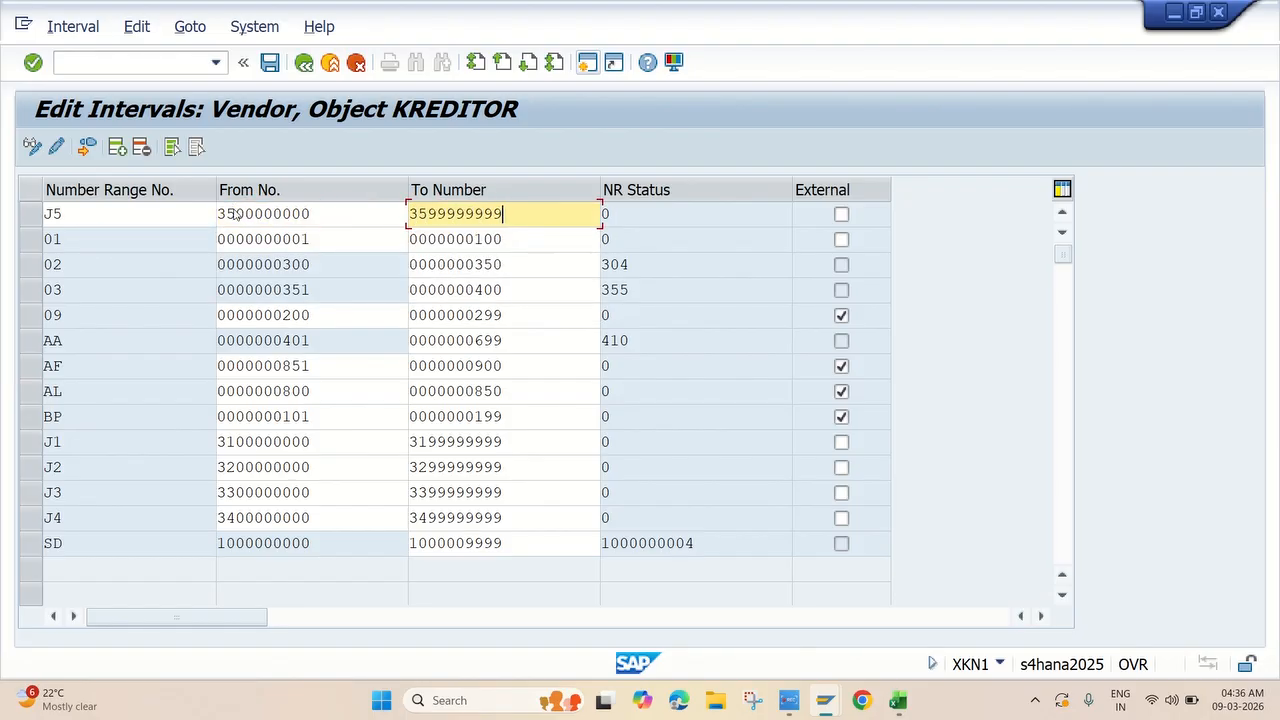
pyautogui.press('Return')
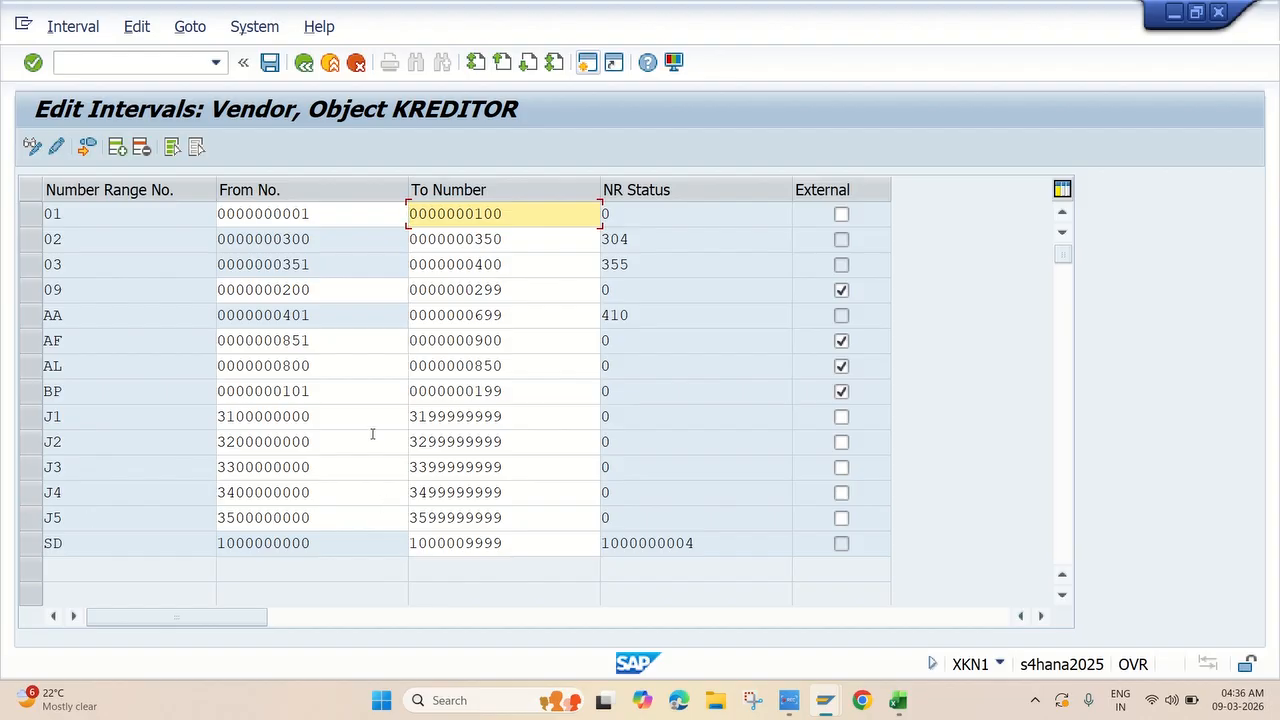
# Save intervals J1–J5, acknowledge the transport notice, and leave interval editing.
pyautogui.click(270, 62)
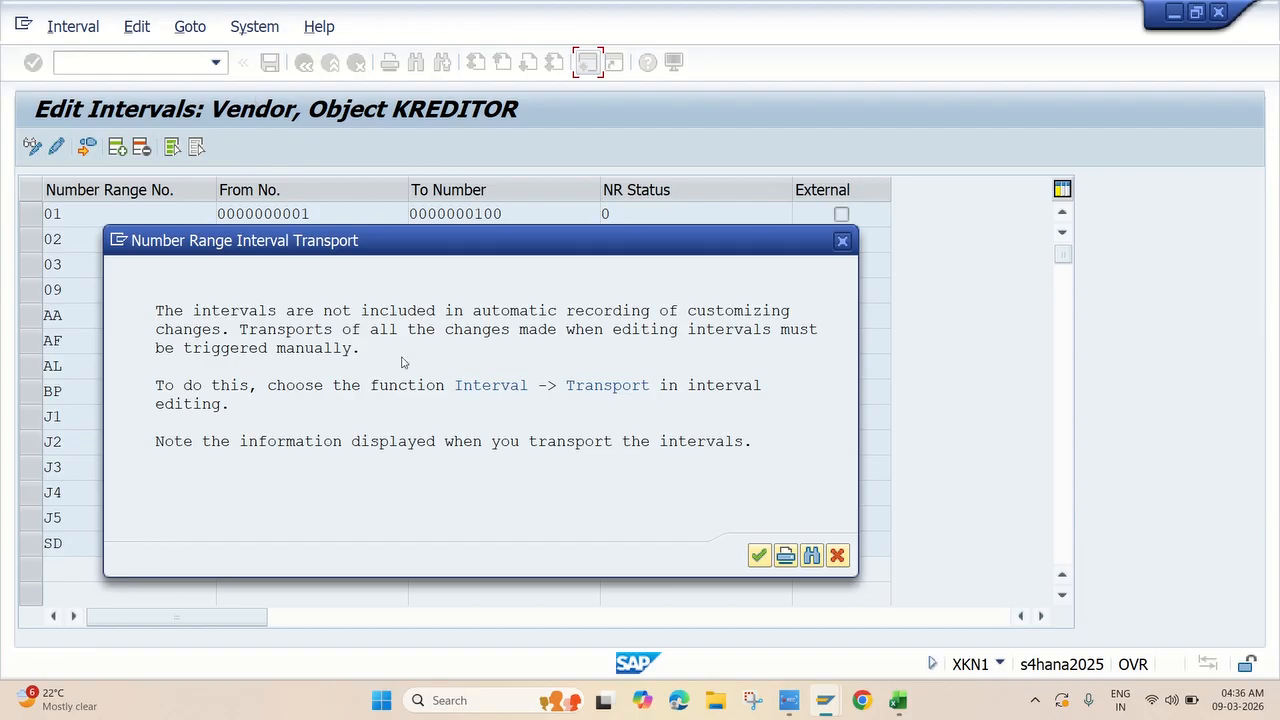
pyautogui.click(758, 555)
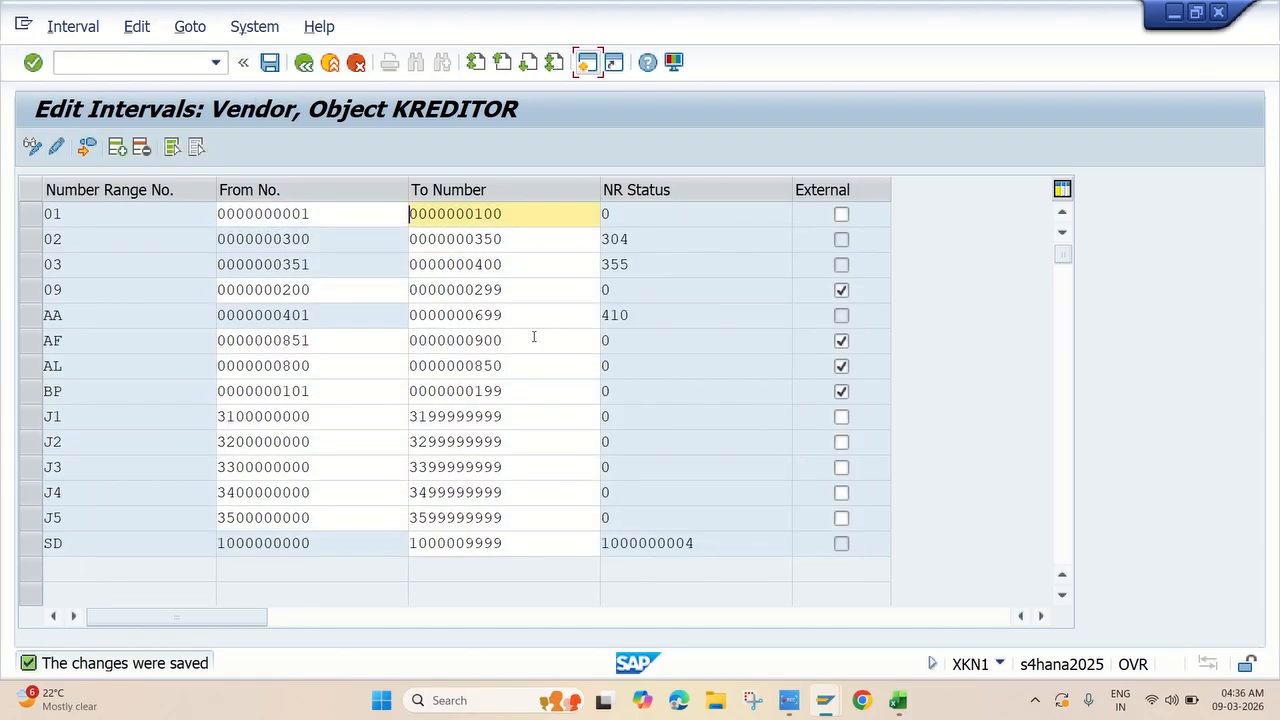
pyautogui.click(789, 700)
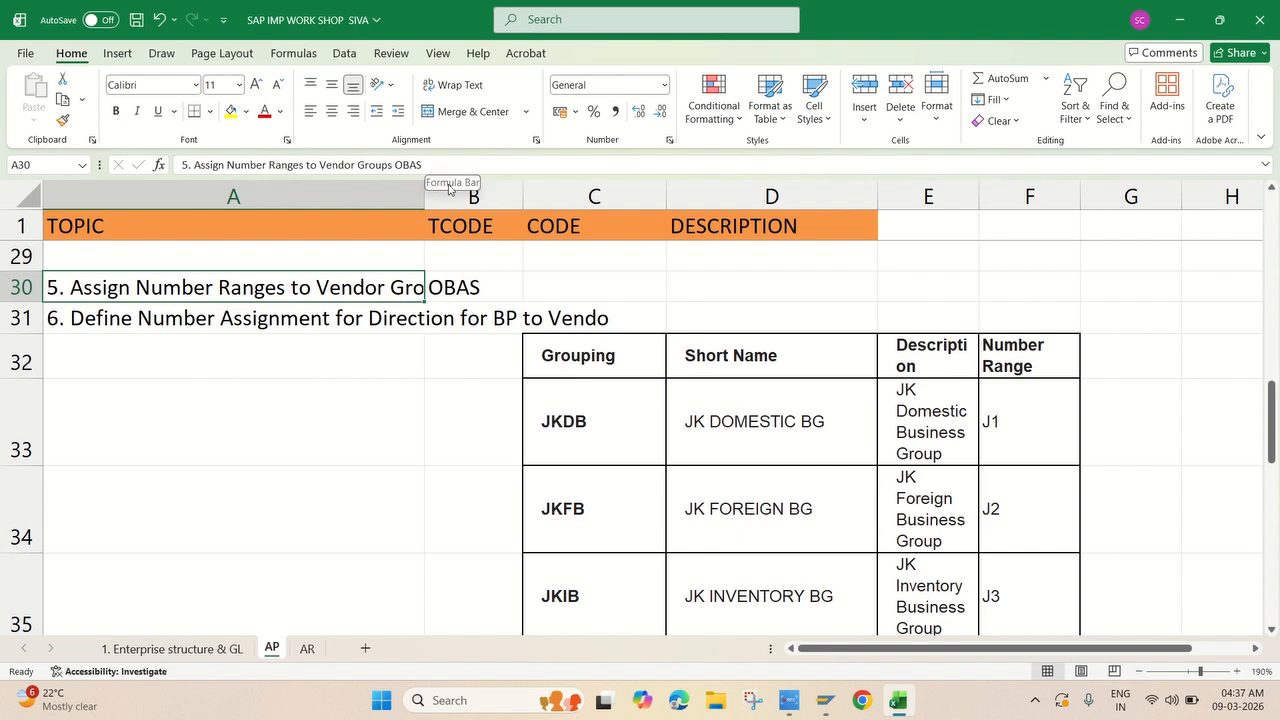
pyautogui.click(820, 702)
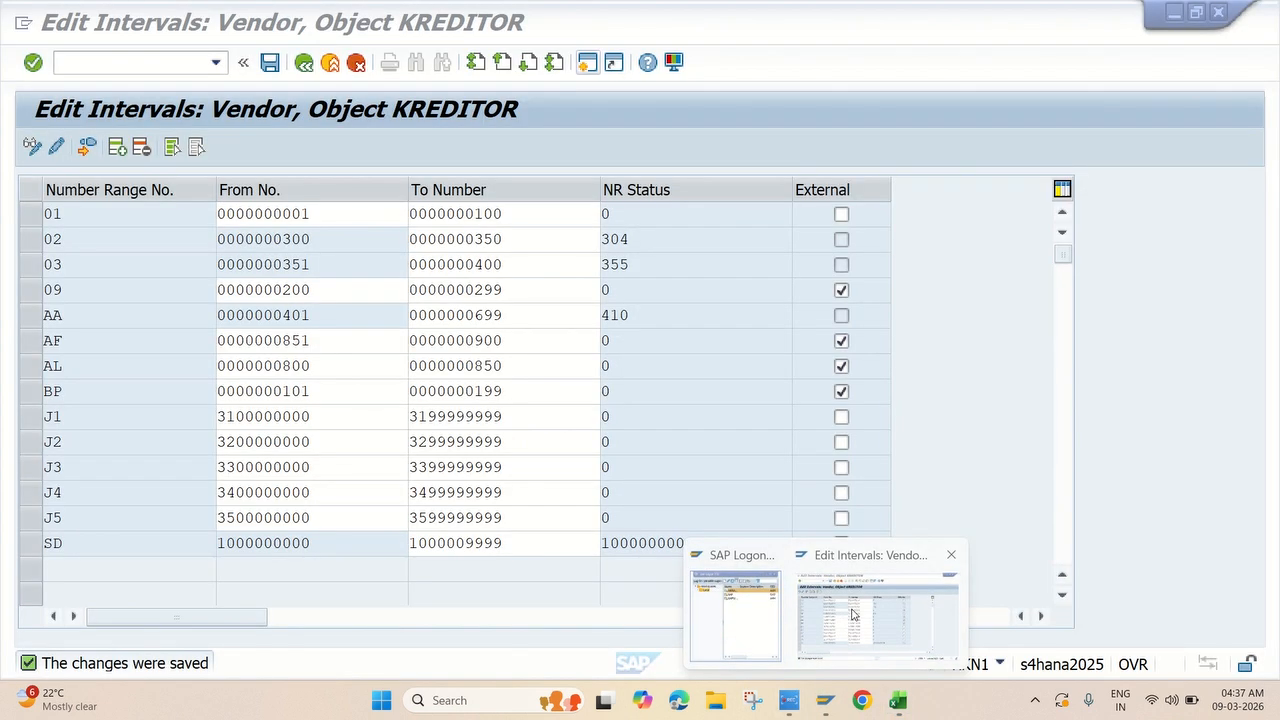
pyautogui.click(880, 615)
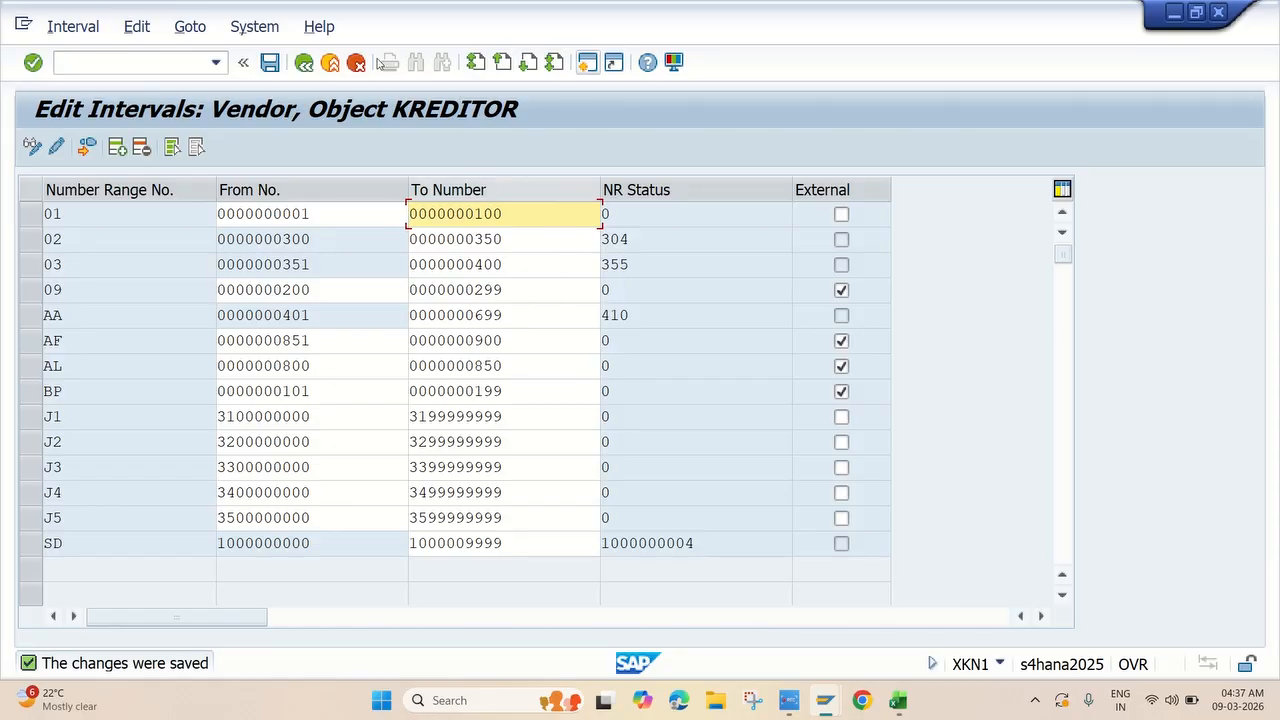
pyautogui.click(304, 63)
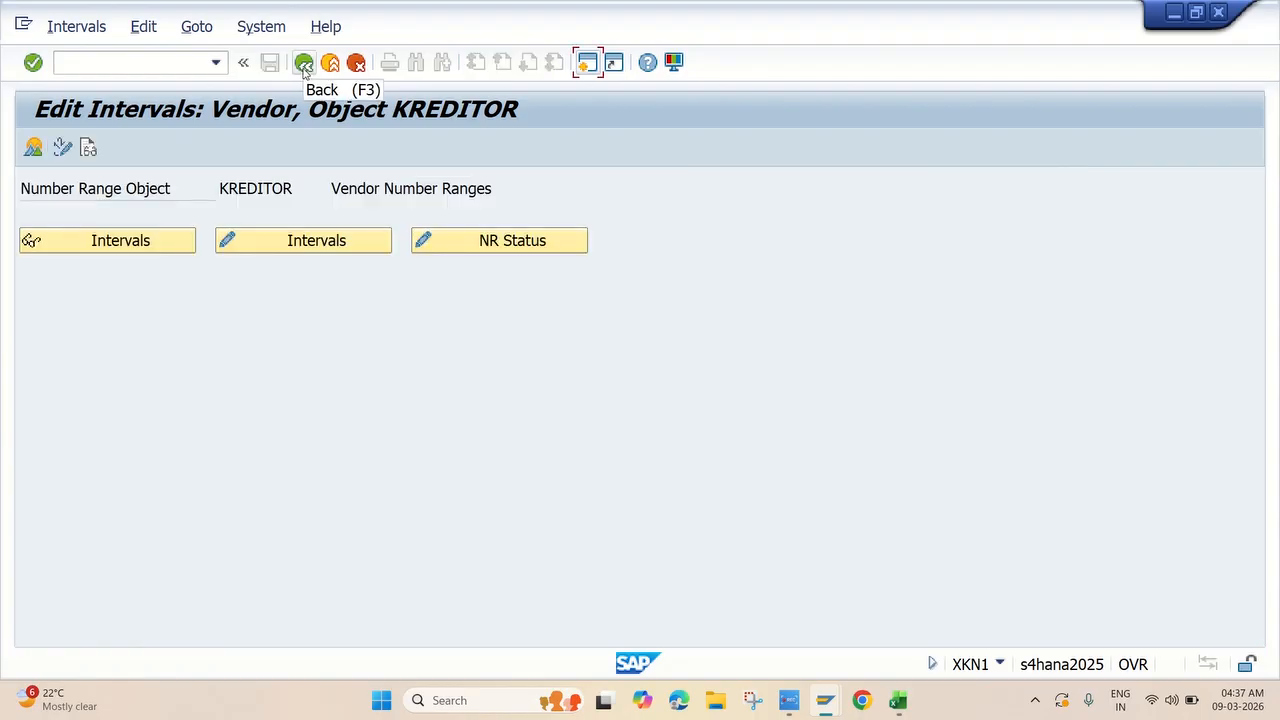
# Return to the IMG tree and run 'Assign Number Ranges to Vendor Account Groups'.
pyautogui.click(304, 63)
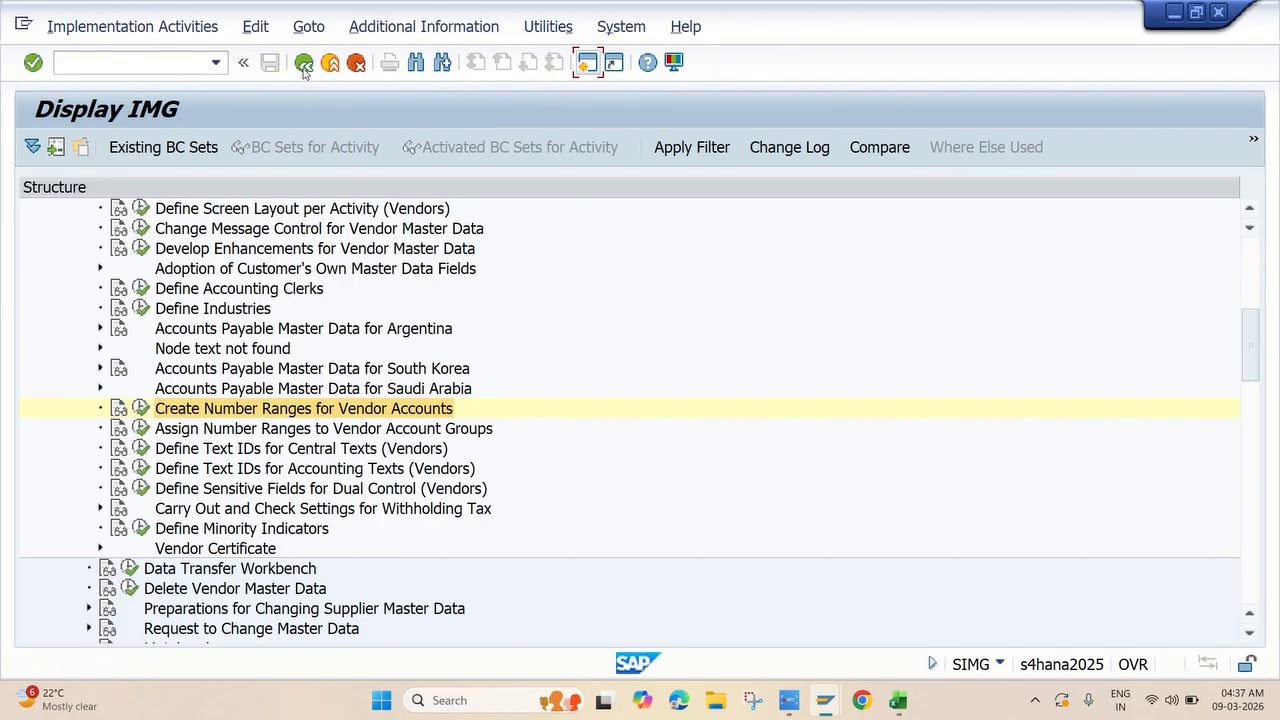
pyautogui.scroll(2, 150, 280)
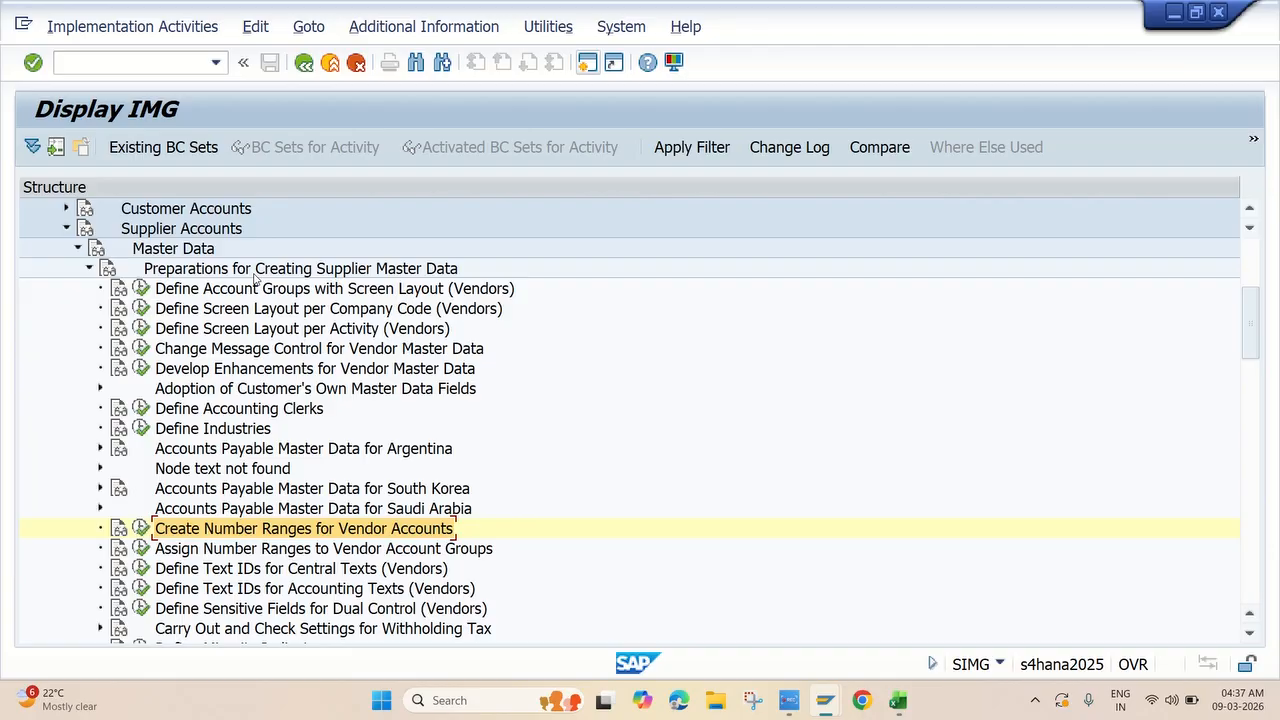
pyautogui.scroll(-1, 271, 393)
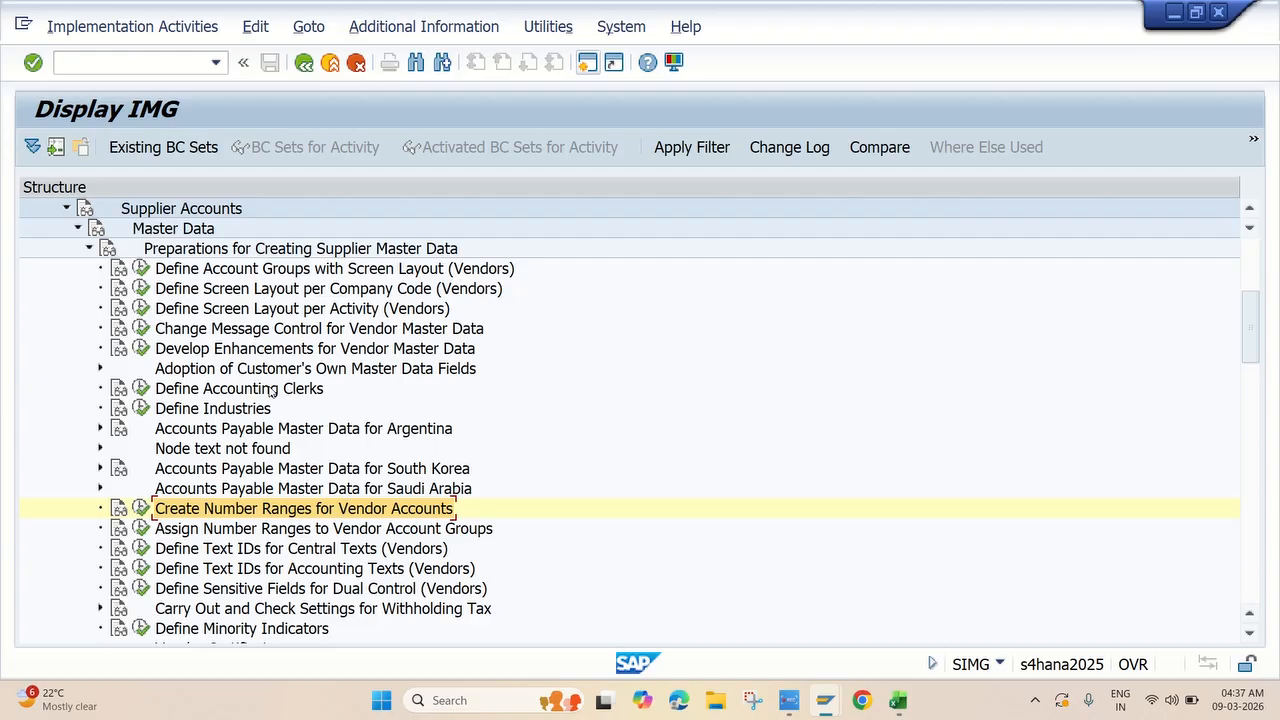
pyautogui.scroll(-2, 279, 440)
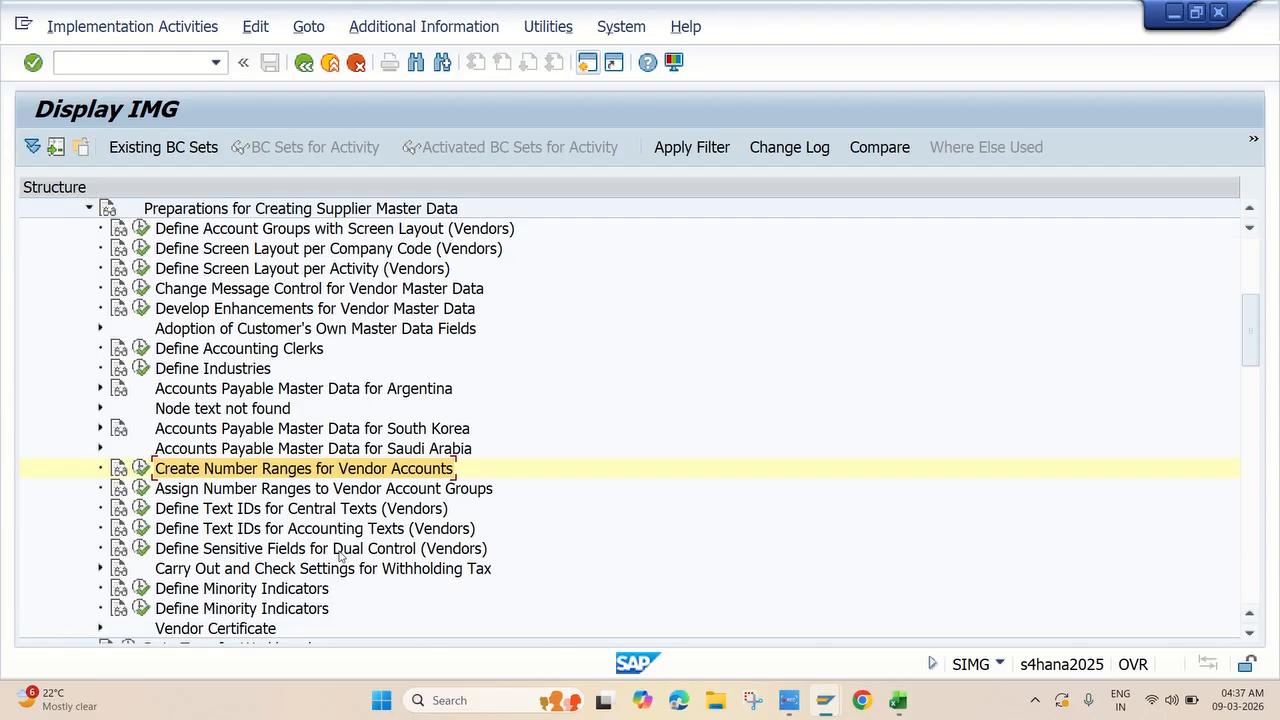
pyautogui.click(141, 488)
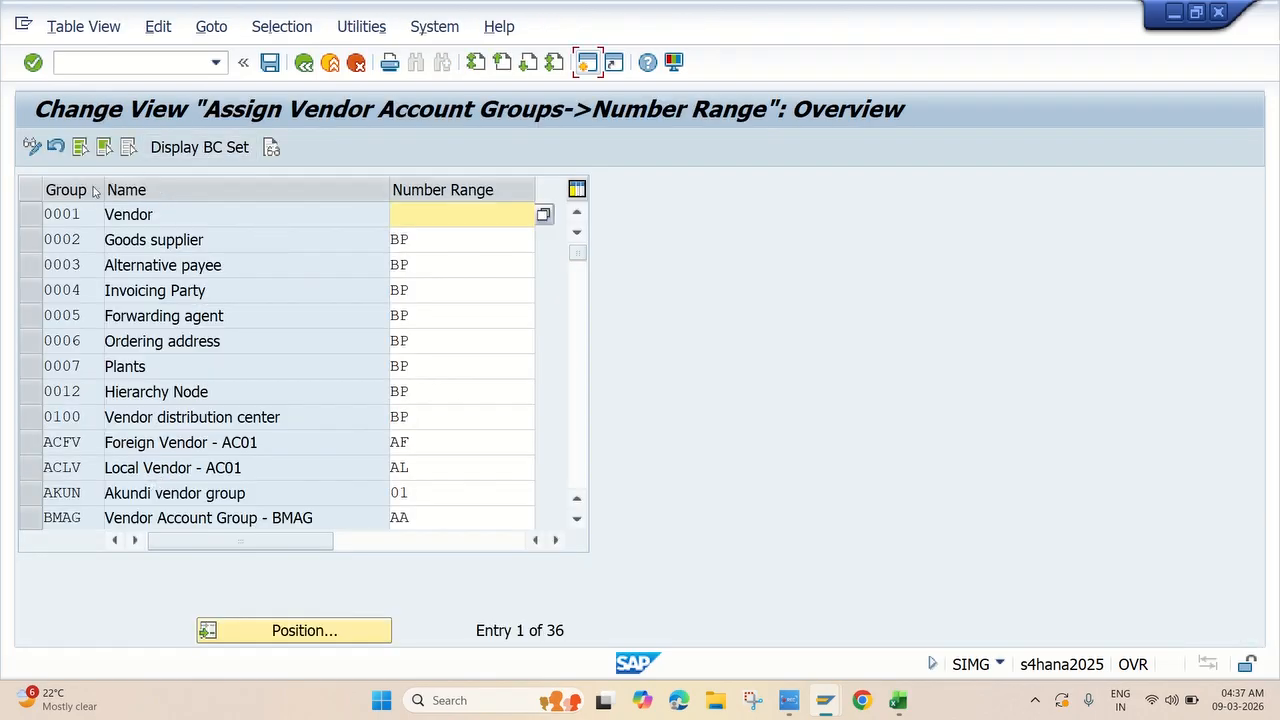
# Position the assignment list at account group JKDV.
pyautogui.click(277, 632)
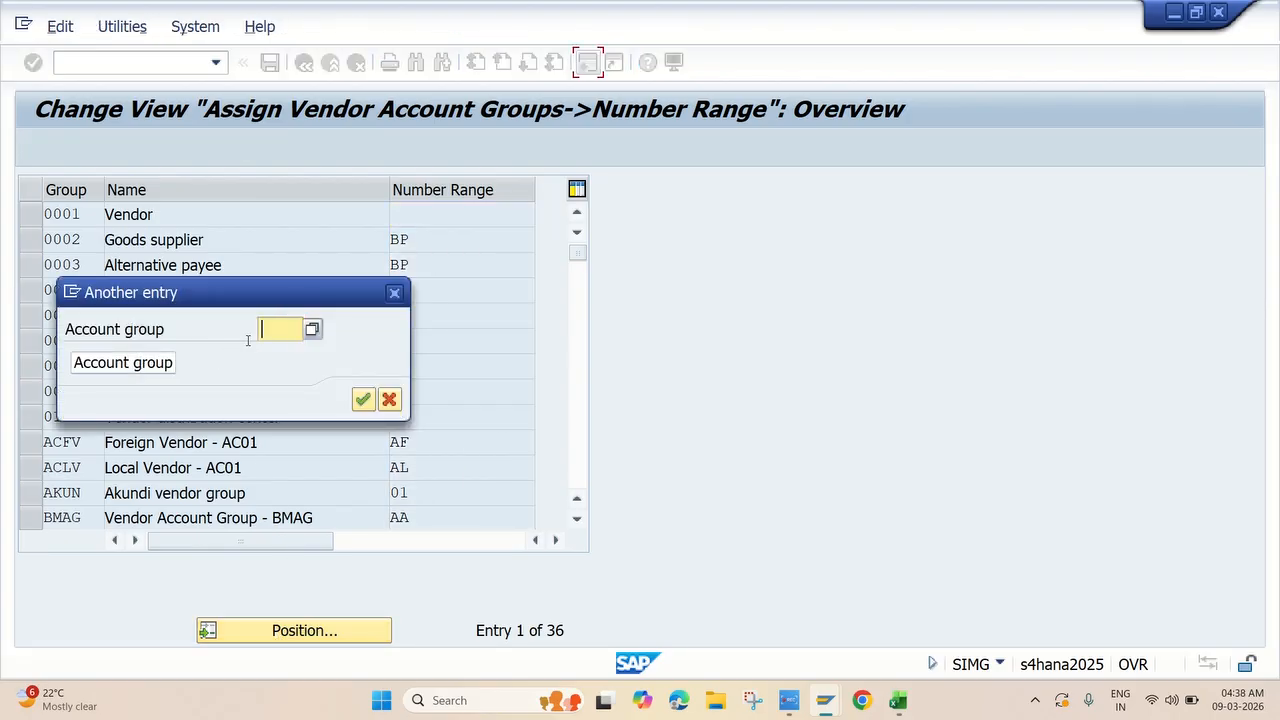
pyautogui.write('JKDV')
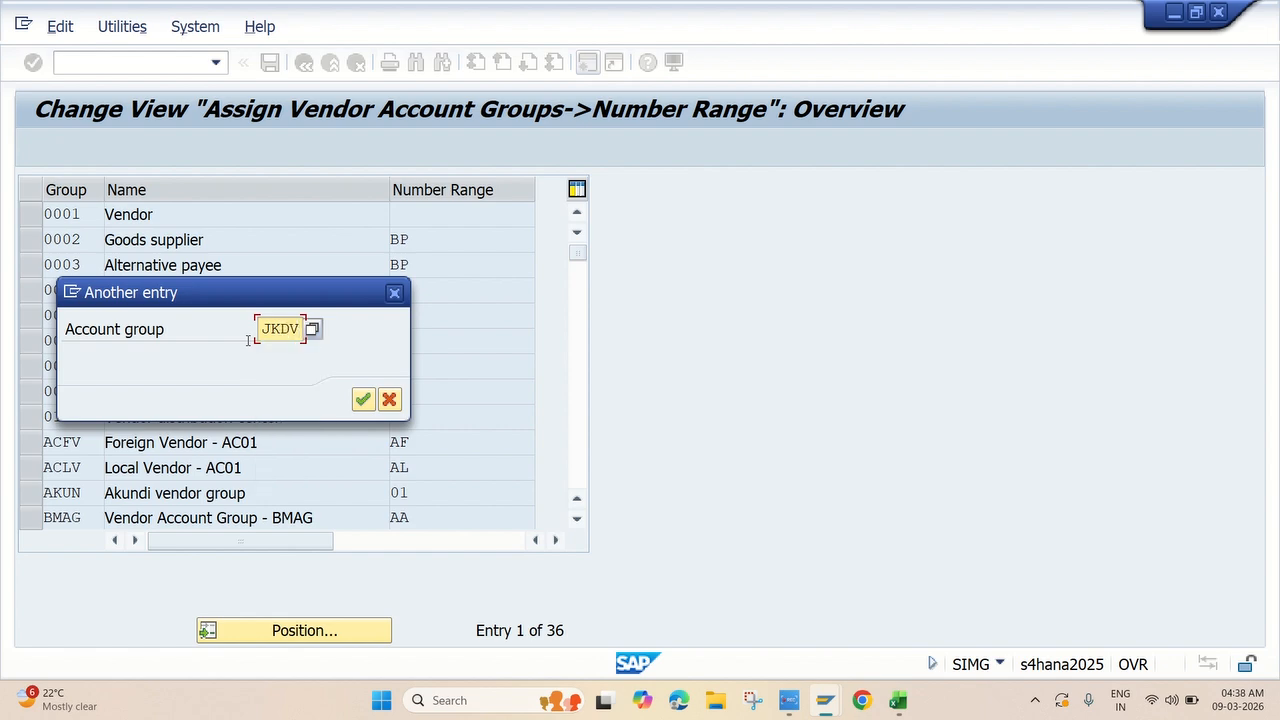
pyautogui.click(363, 399)
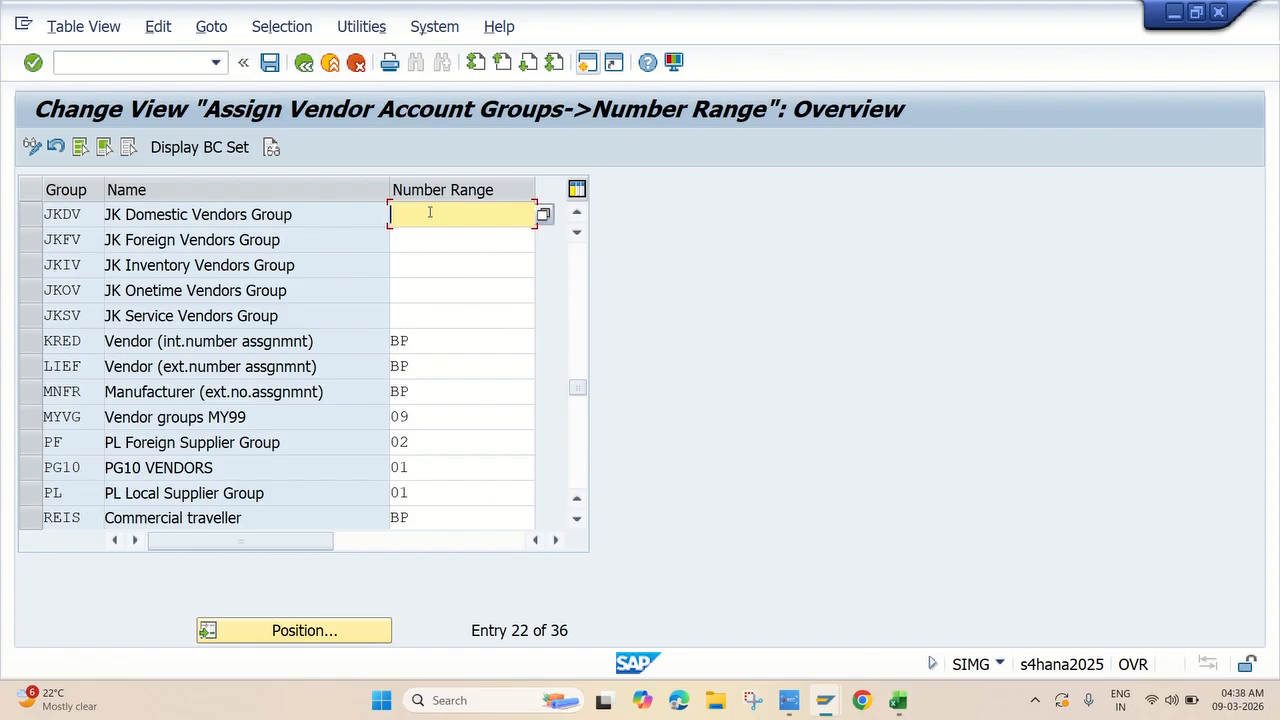
# Enter number ranges J1, J2, J4 and J5 for vendor groups JKDV, JKFV, JKOV and JKSV.
pyautogui.write('J1')
pyautogui.click(420, 245)
pyautogui.write('J')
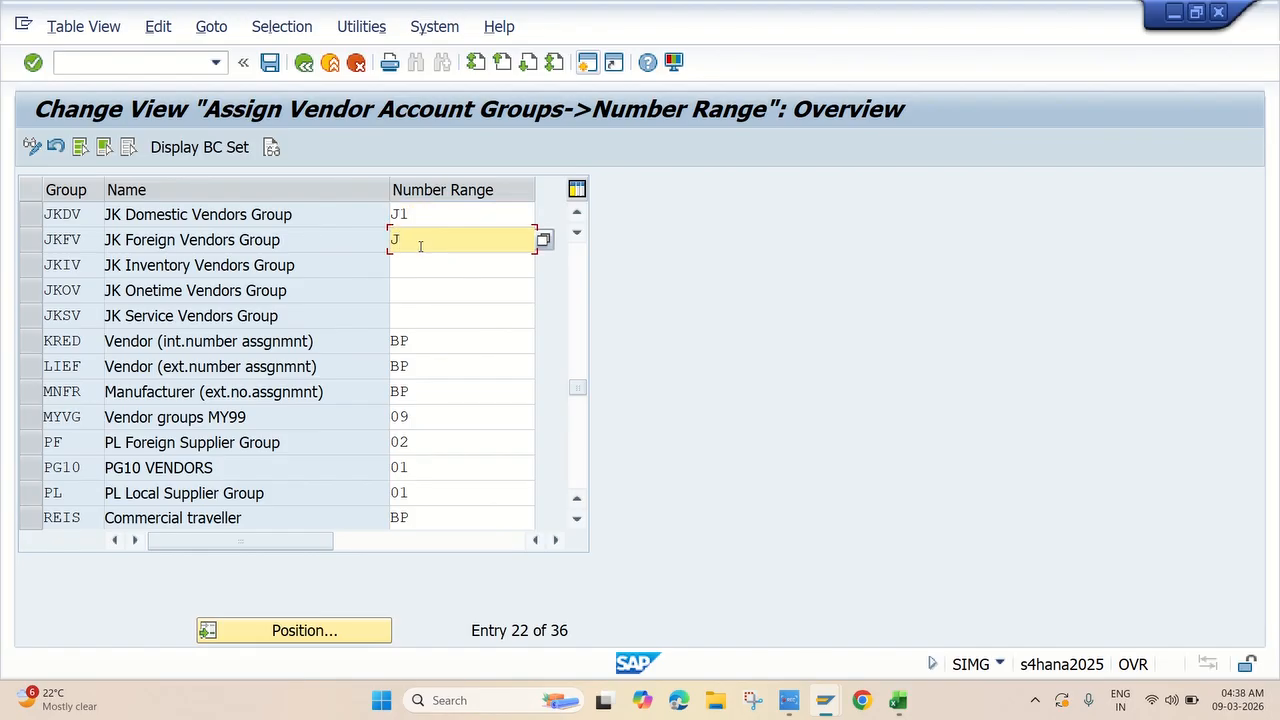
pyautogui.write('2')
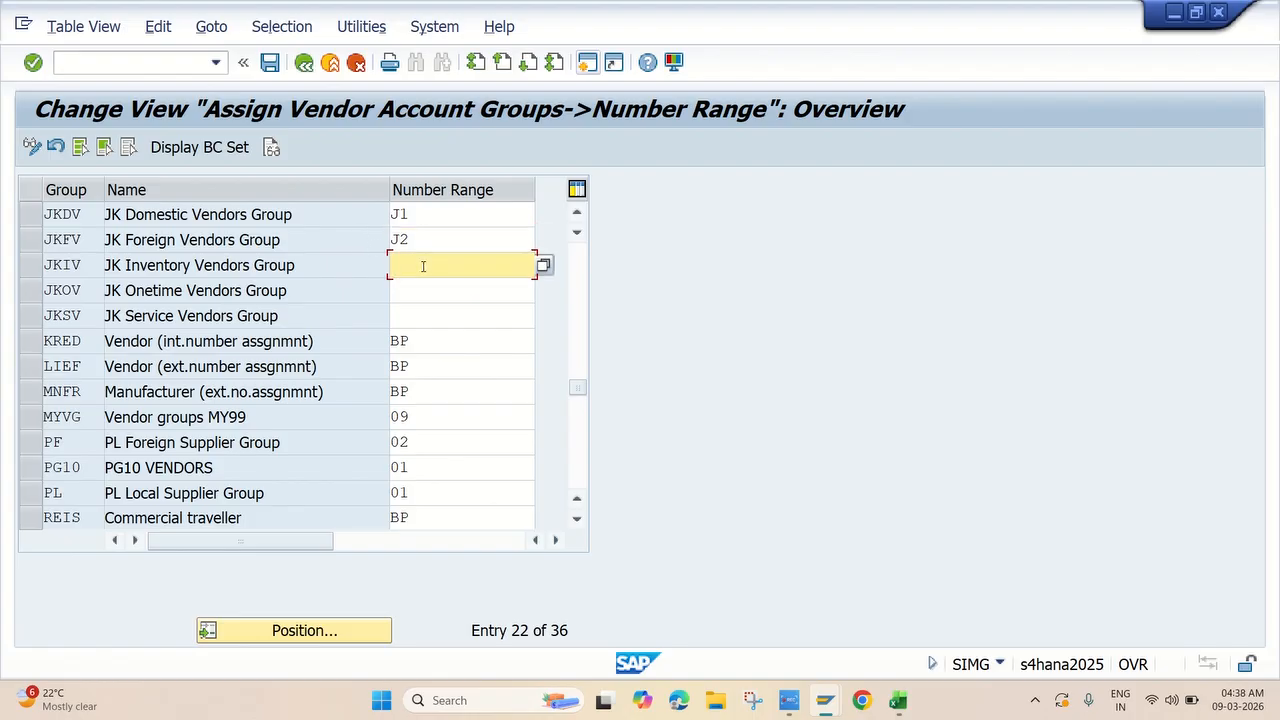
pyautogui.click(415, 290)
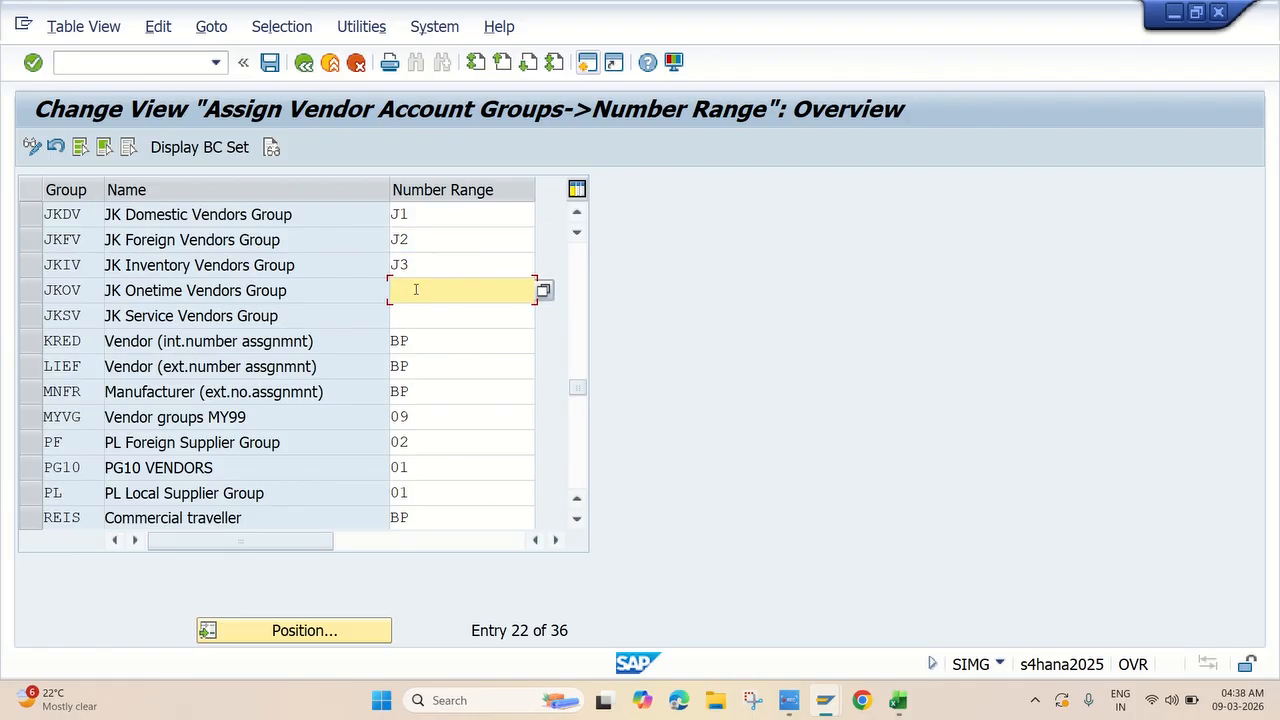
pyautogui.write('J4')
pyautogui.click(414, 318)
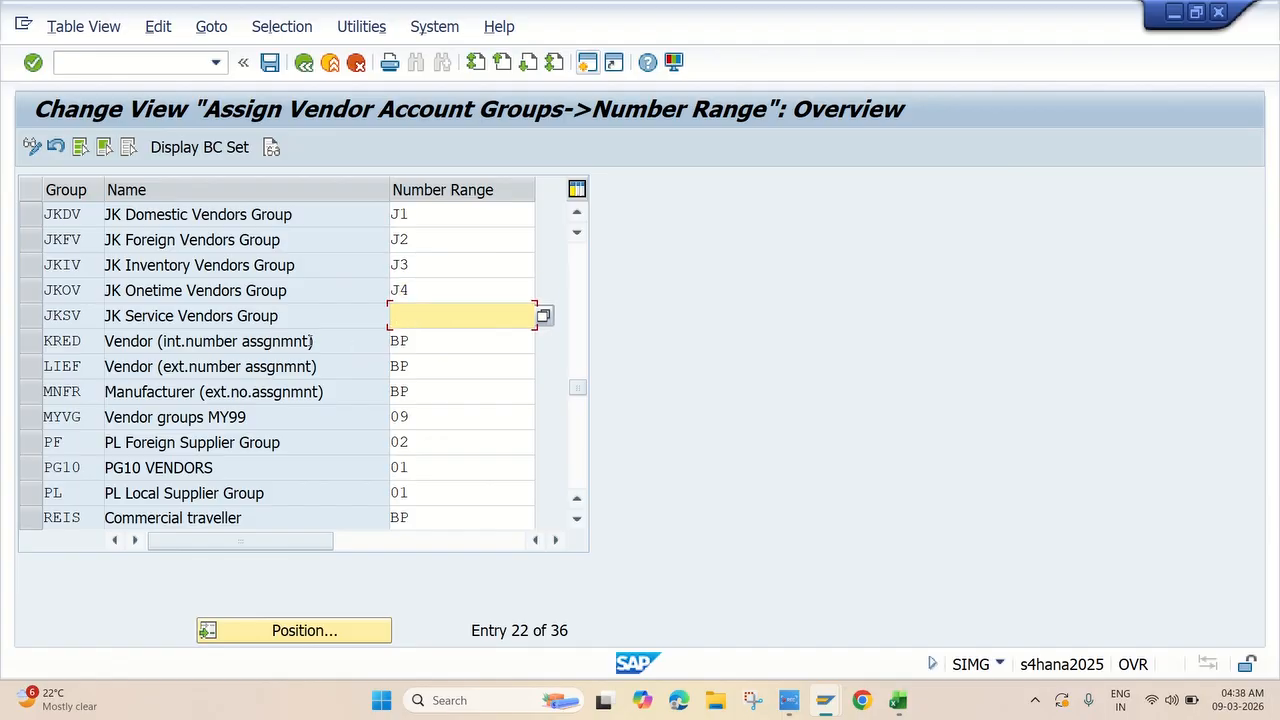
pyautogui.write('J5')
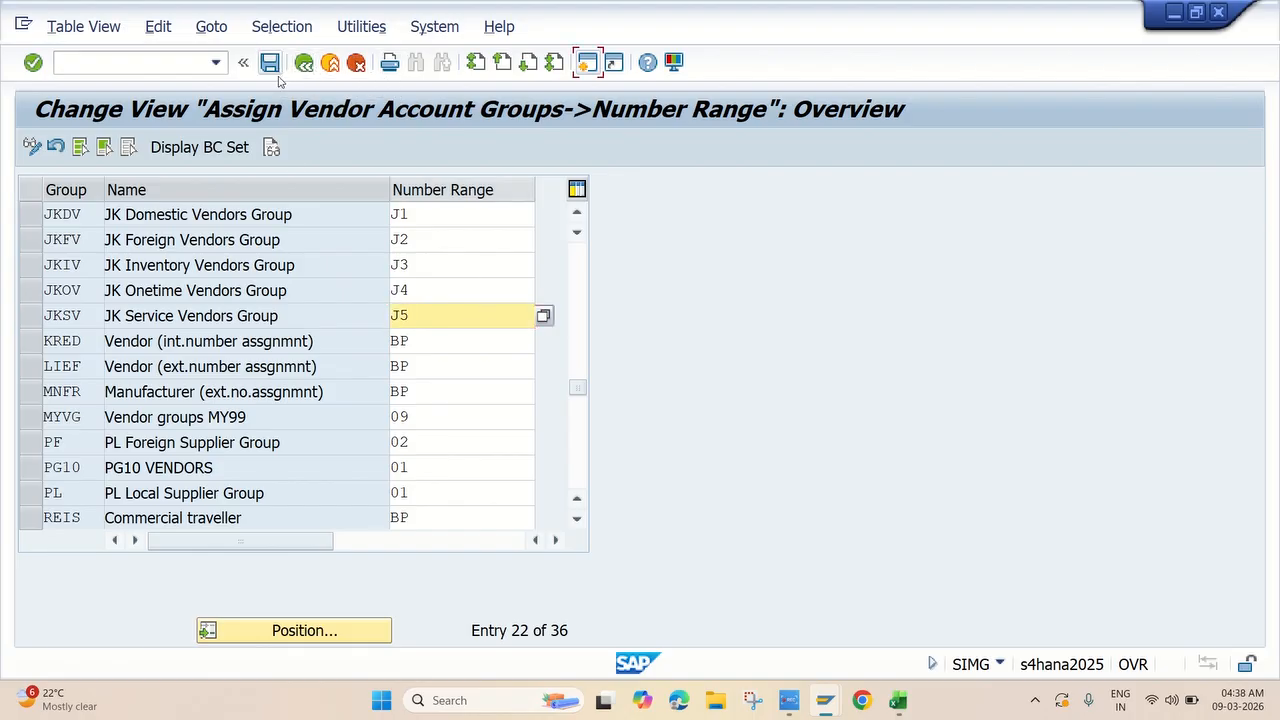
# Save the number range assignments under the customizing request, then return to the Excel tracker sheet.
pyautogui.hotkey('ctrl', 's')
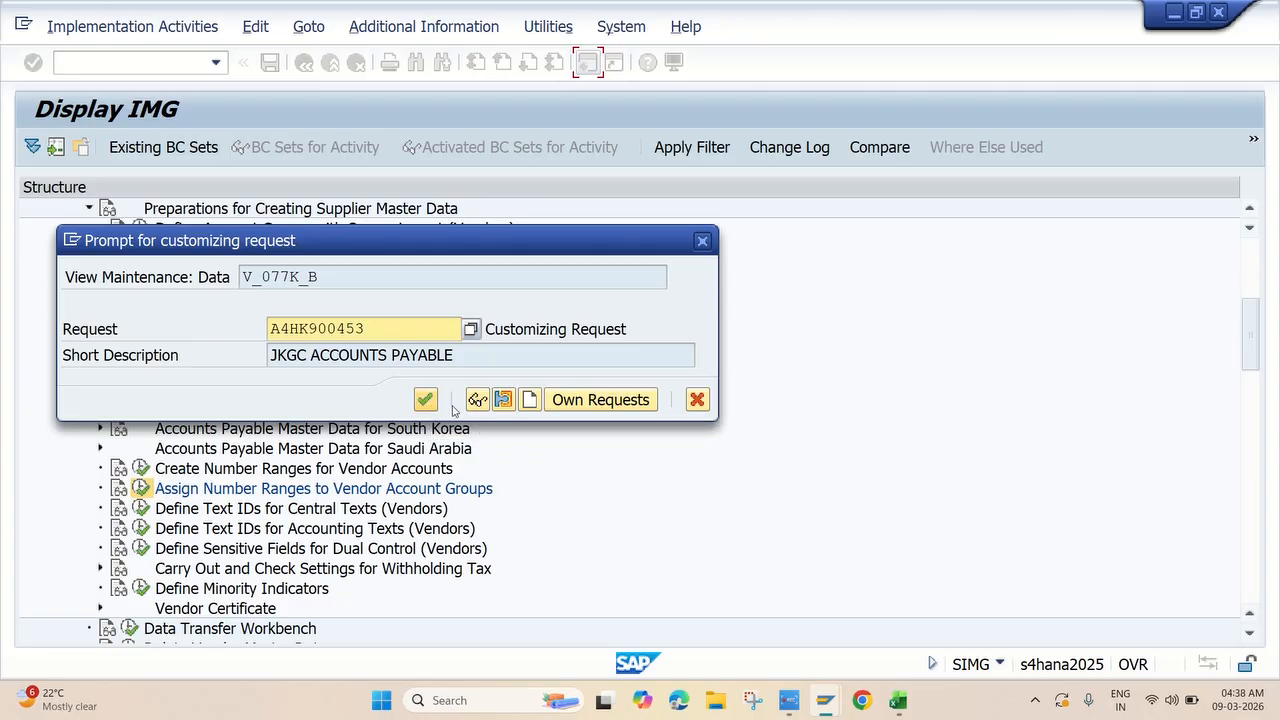
pyautogui.click(427, 401)
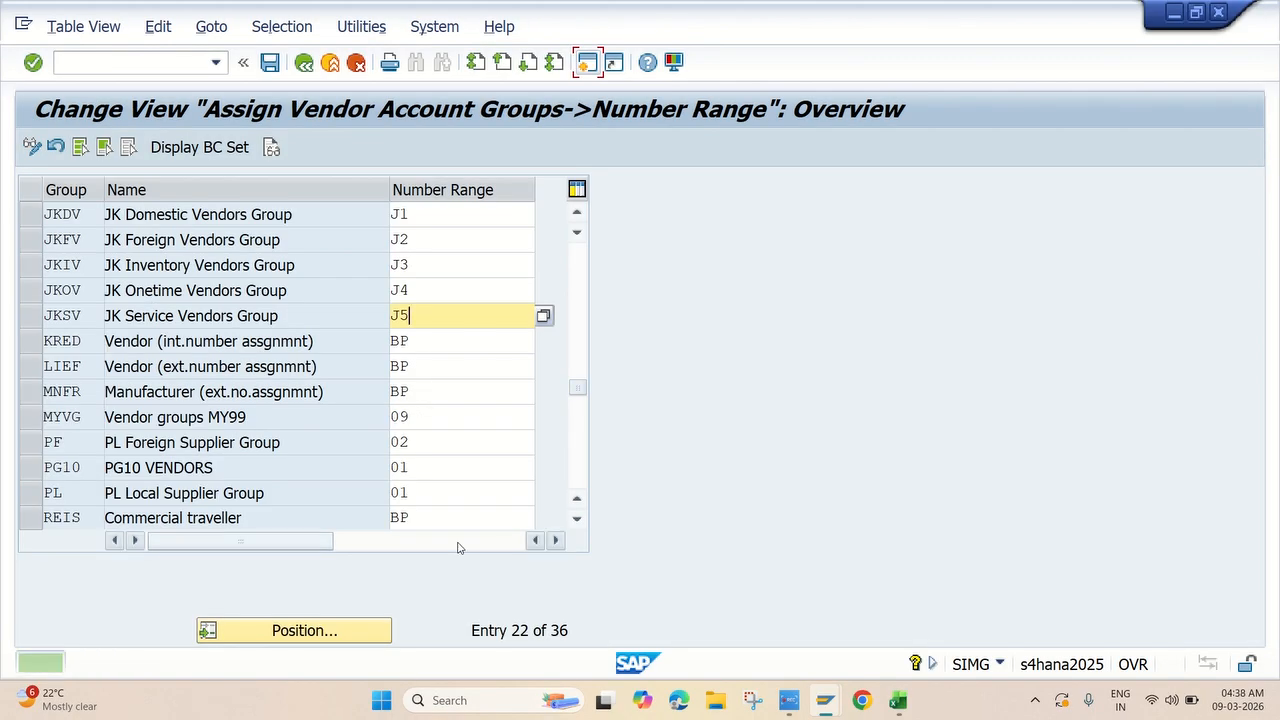
pyautogui.click(790, 698)
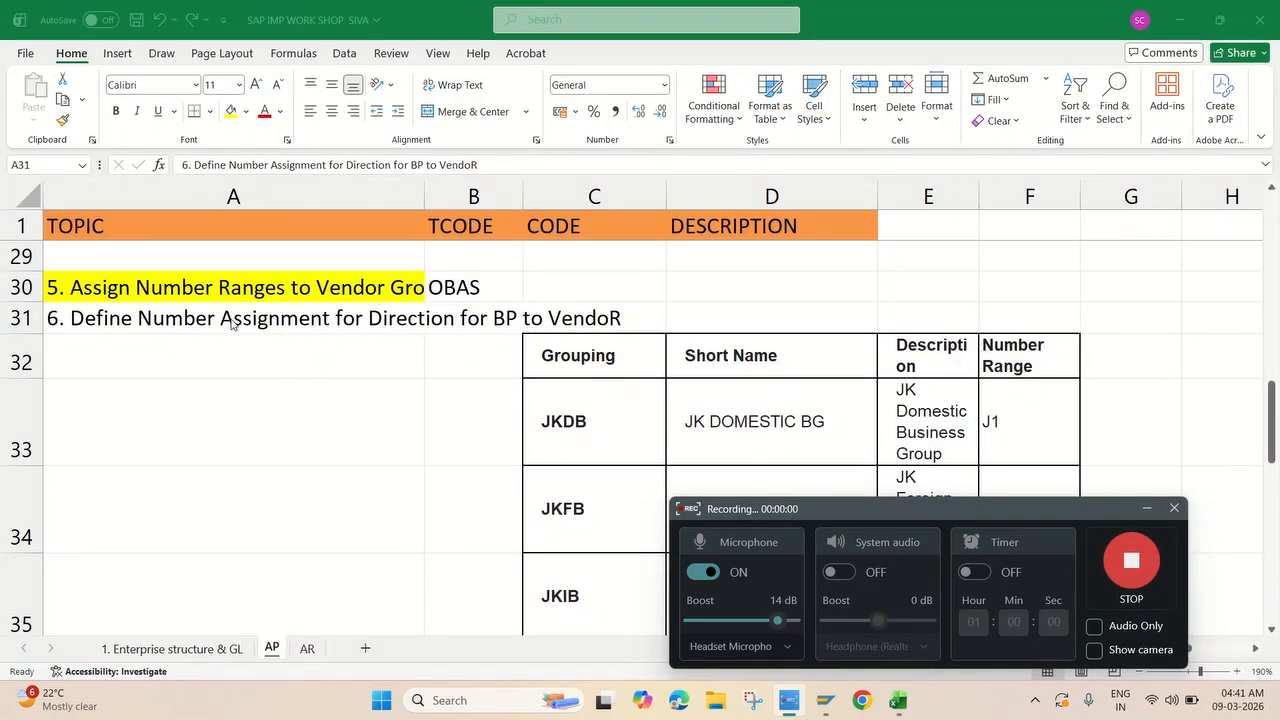
pyautogui.click(230, 318)
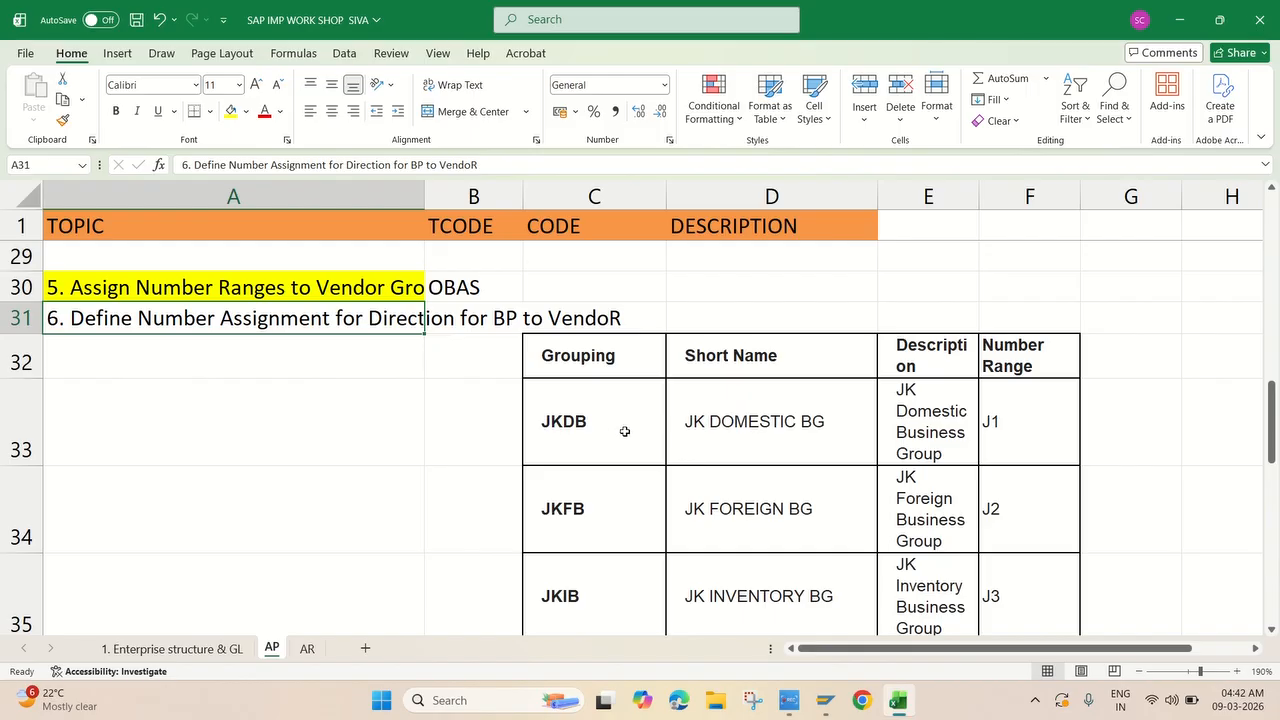
# Switch back to SAP and leave the vendor number ranges for the customizing project screen.
pyautogui.scroll(-1, 666, 443)
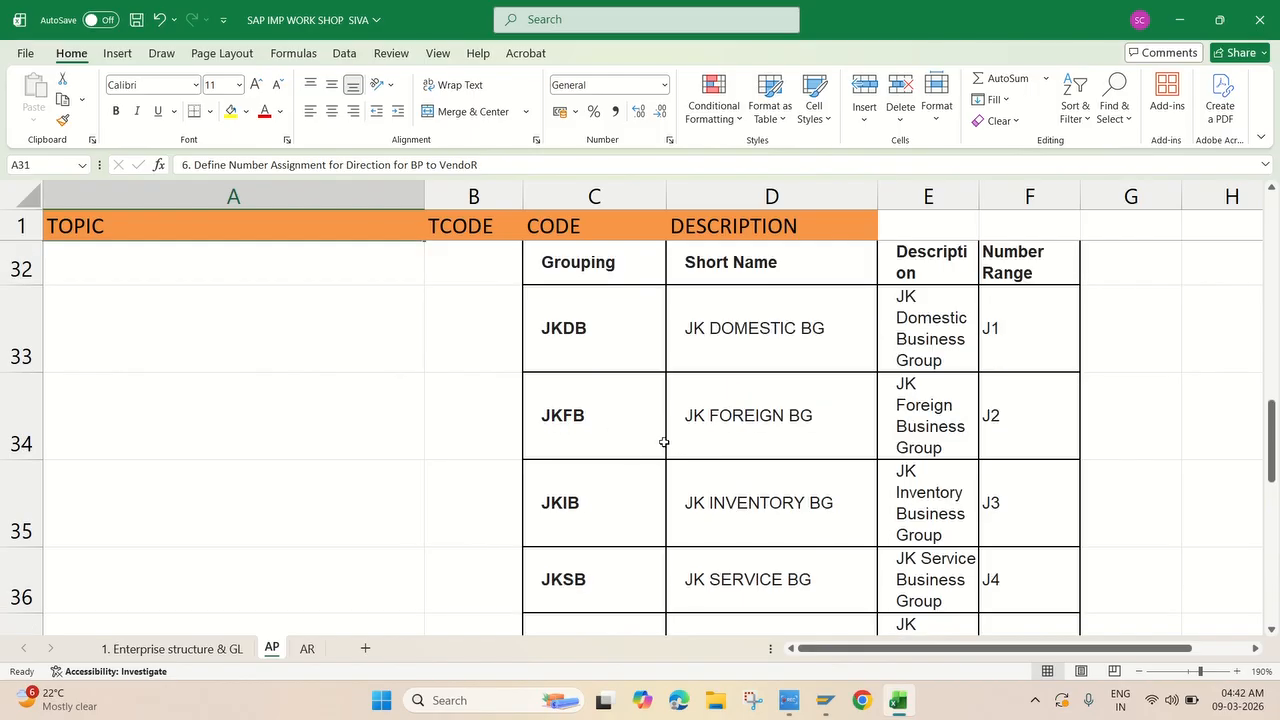
pyautogui.scroll(1, 666, 443)
pyautogui.scroll(-1, 664, 442)
pyautogui.scroll(-1, 640, 431)
pyautogui.scroll(1, 640, 431)
pyautogui.scroll(1, 640, 431)
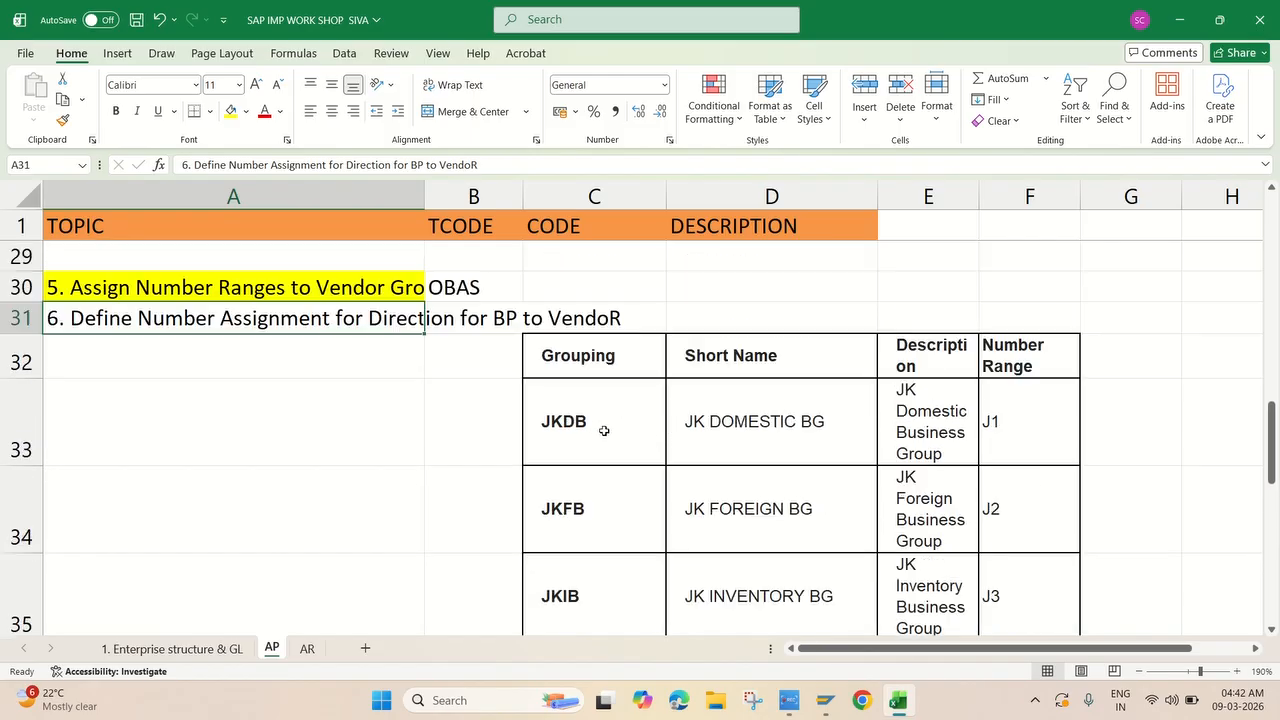
pyautogui.click(826, 703)
pyautogui.click(865, 612)
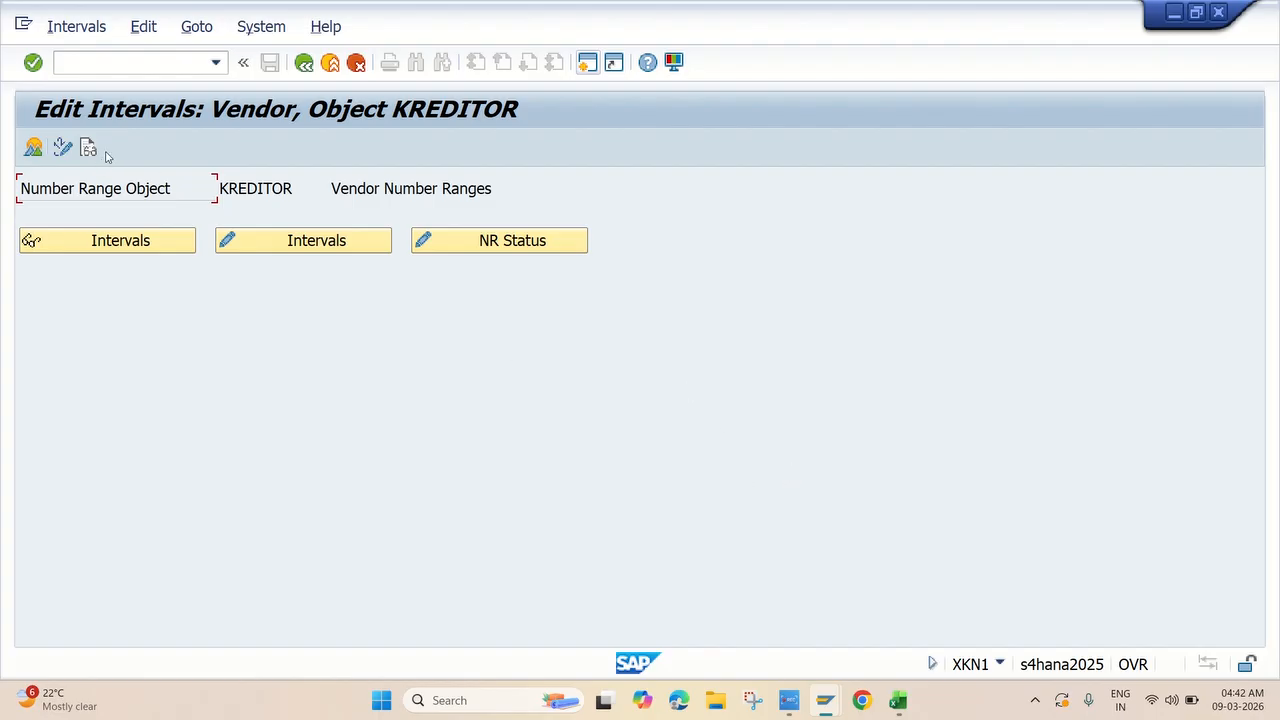
pyautogui.click(305, 63)
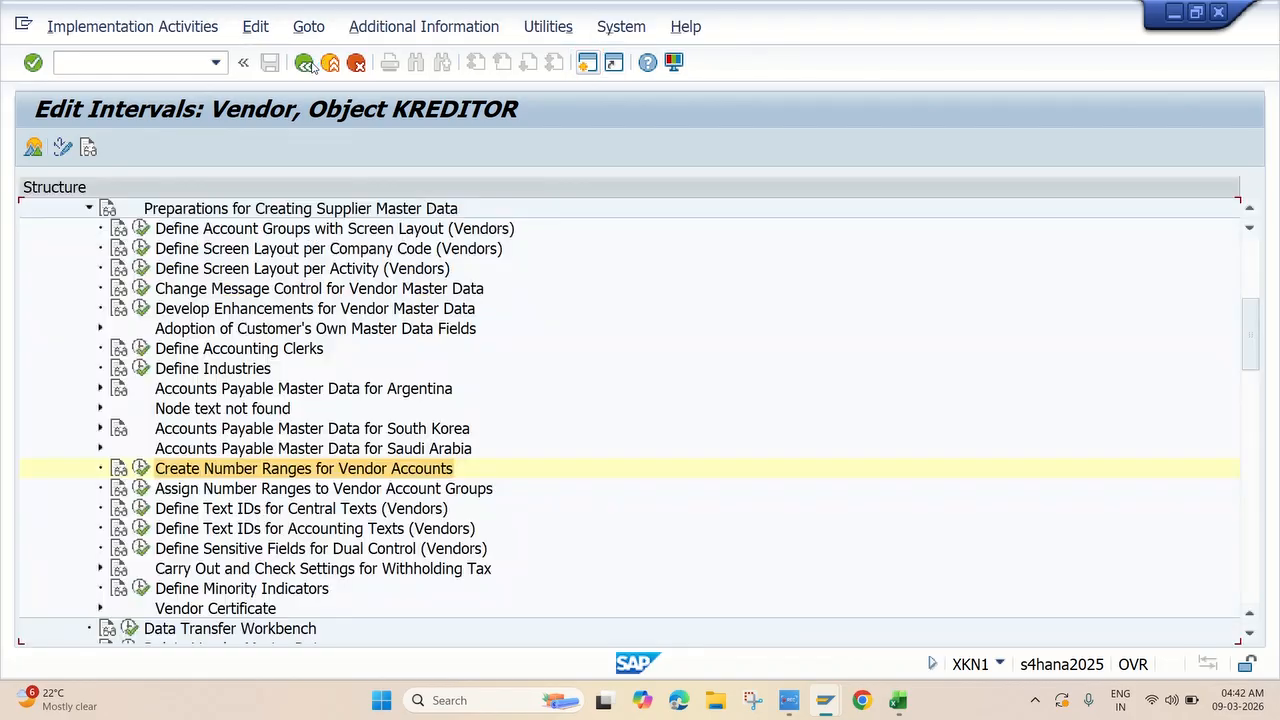
pyautogui.click(305, 63)
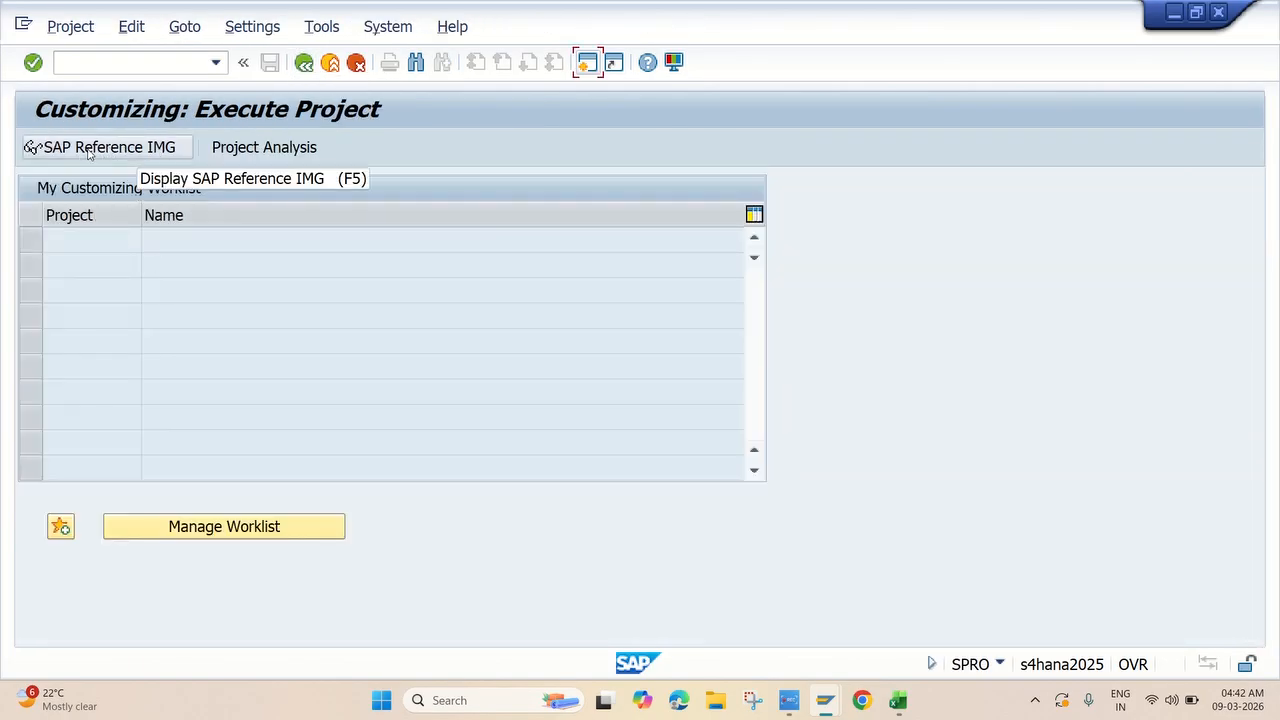
# Open the SAP Reference IMG and expand Cross-Application Components down to Master Data Synchronization.
pyautogui.click(118, 148)
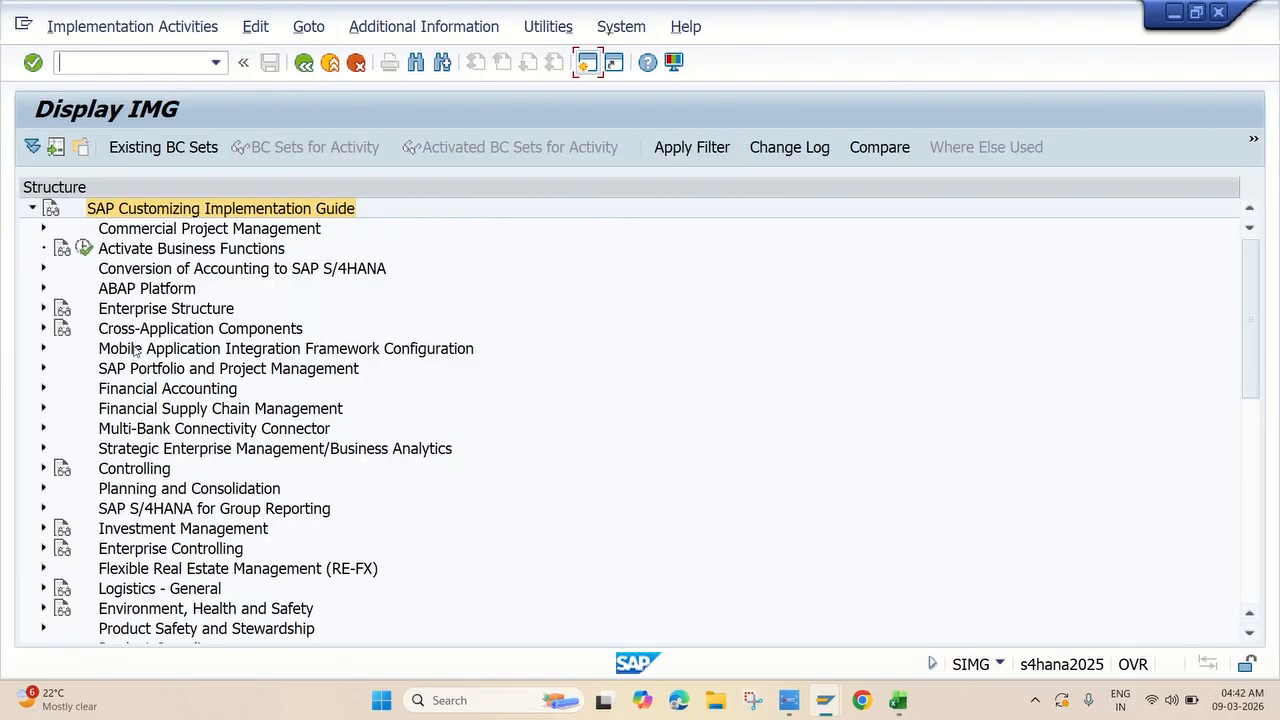
pyautogui.click(43, 330)
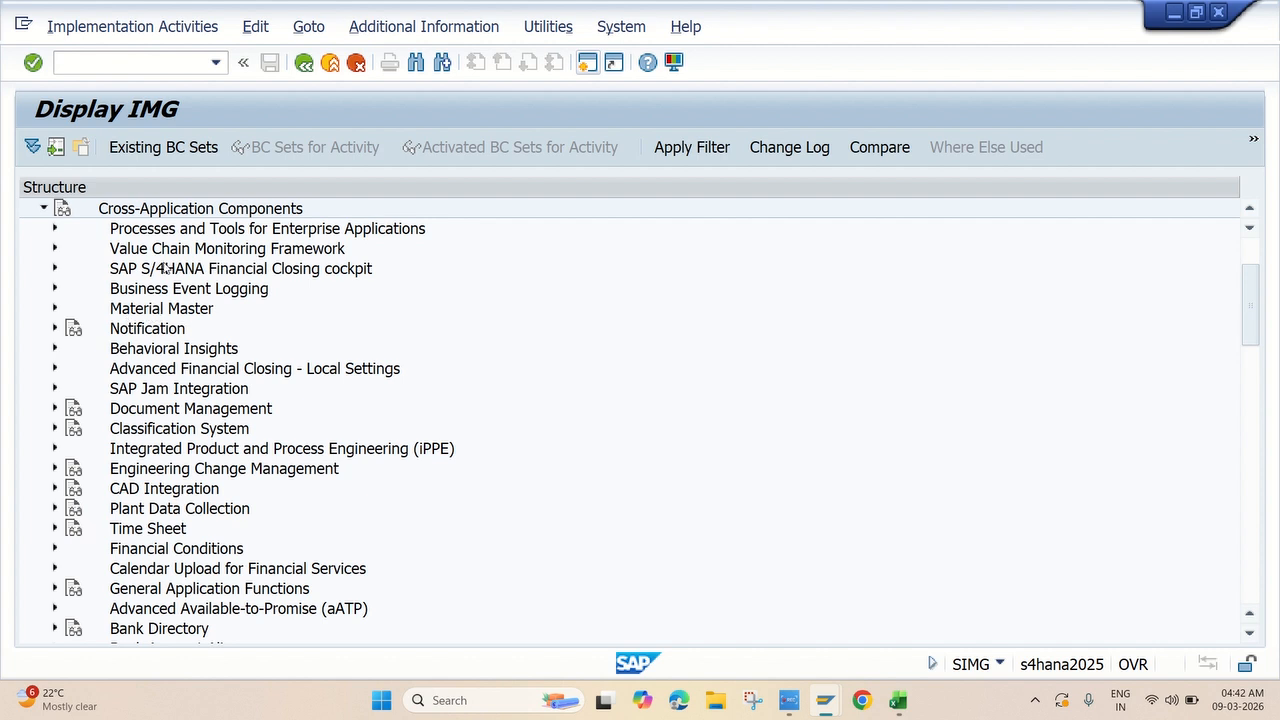
pyautogui.scroll(-4, 219, 430)
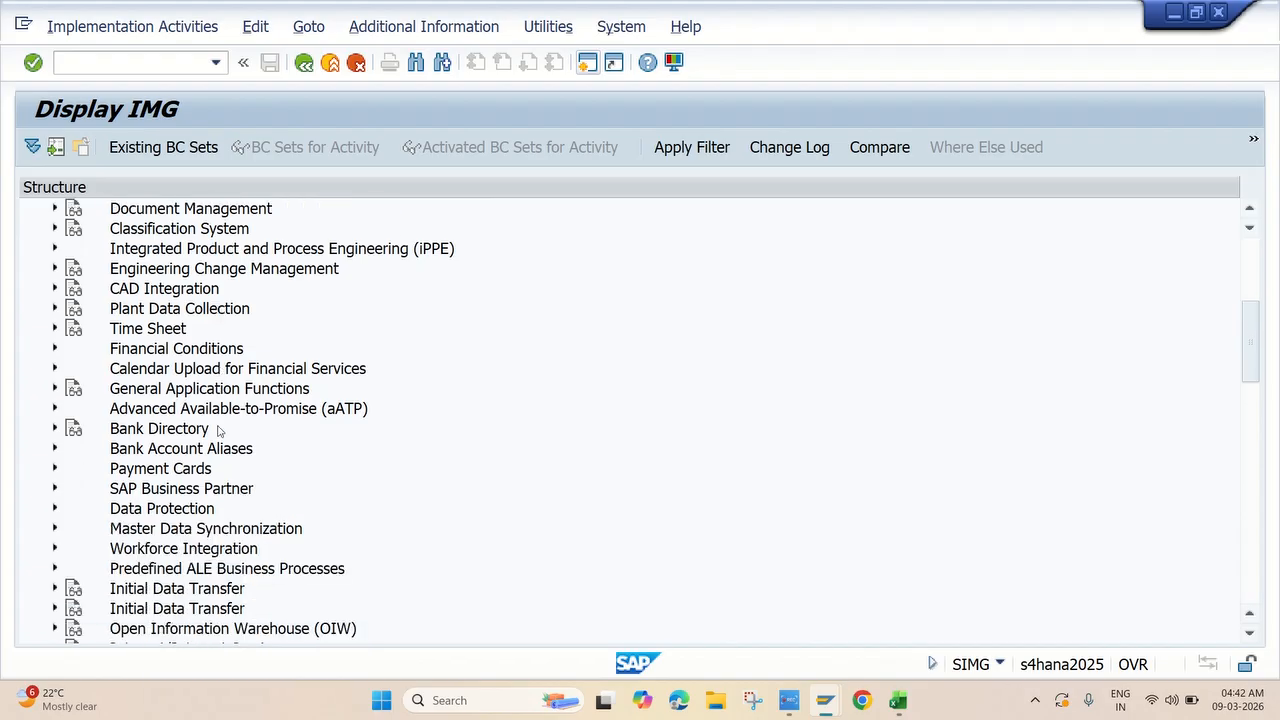
pyautogui.scroll(-2, 219, 430)
pyautogui.scroll(-2, 174, 572)
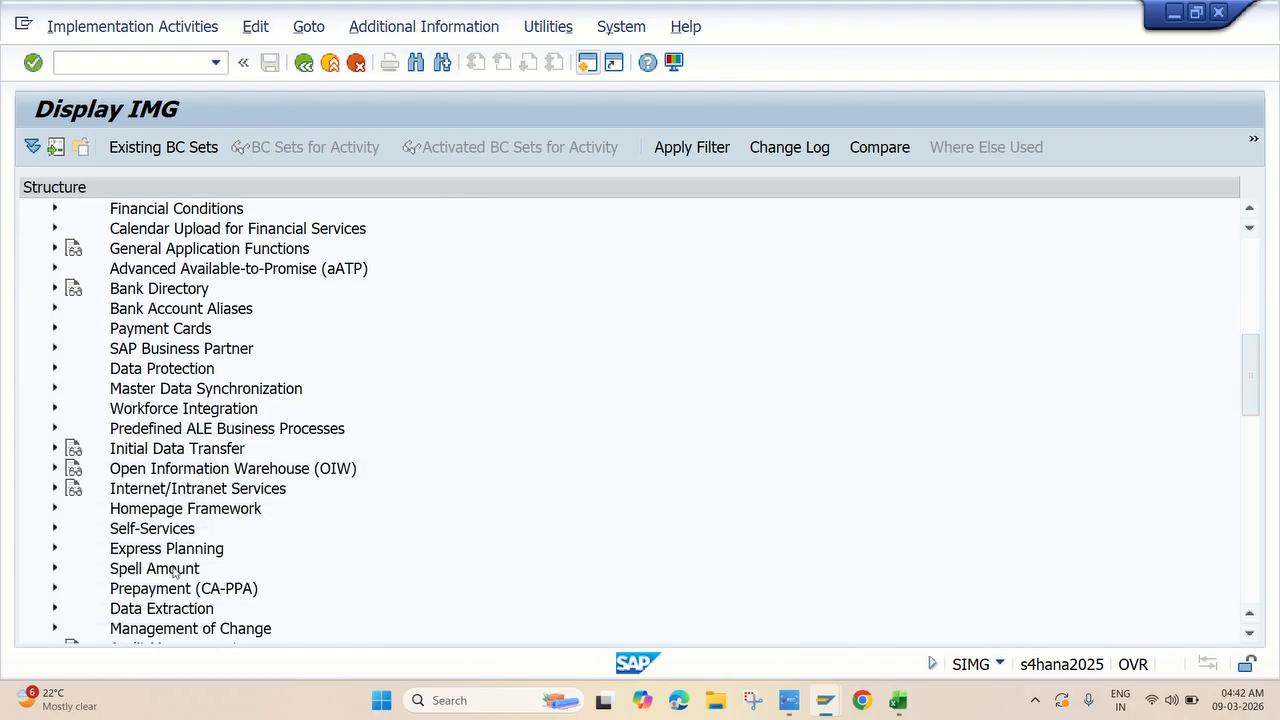
pyautogui.scroll(-2, 174, 570)
pyautogui.scroll(1, 179, 537)
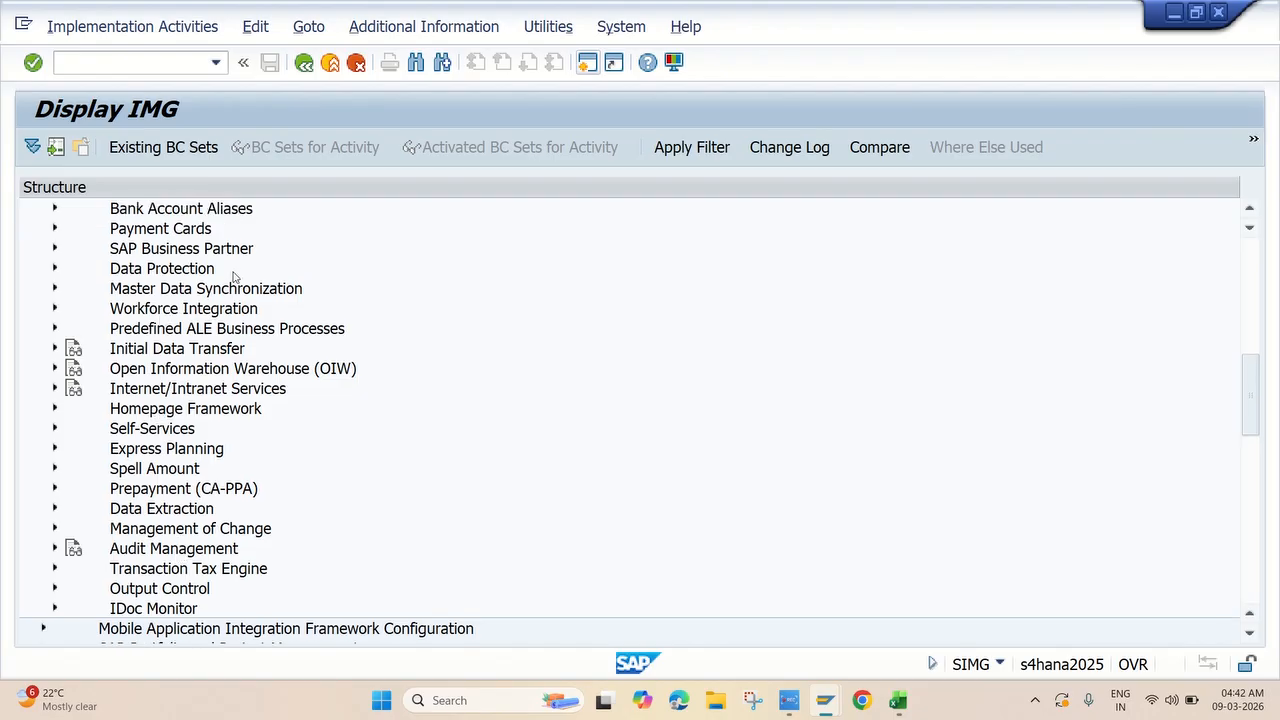
pyautogui.click(55, 289)
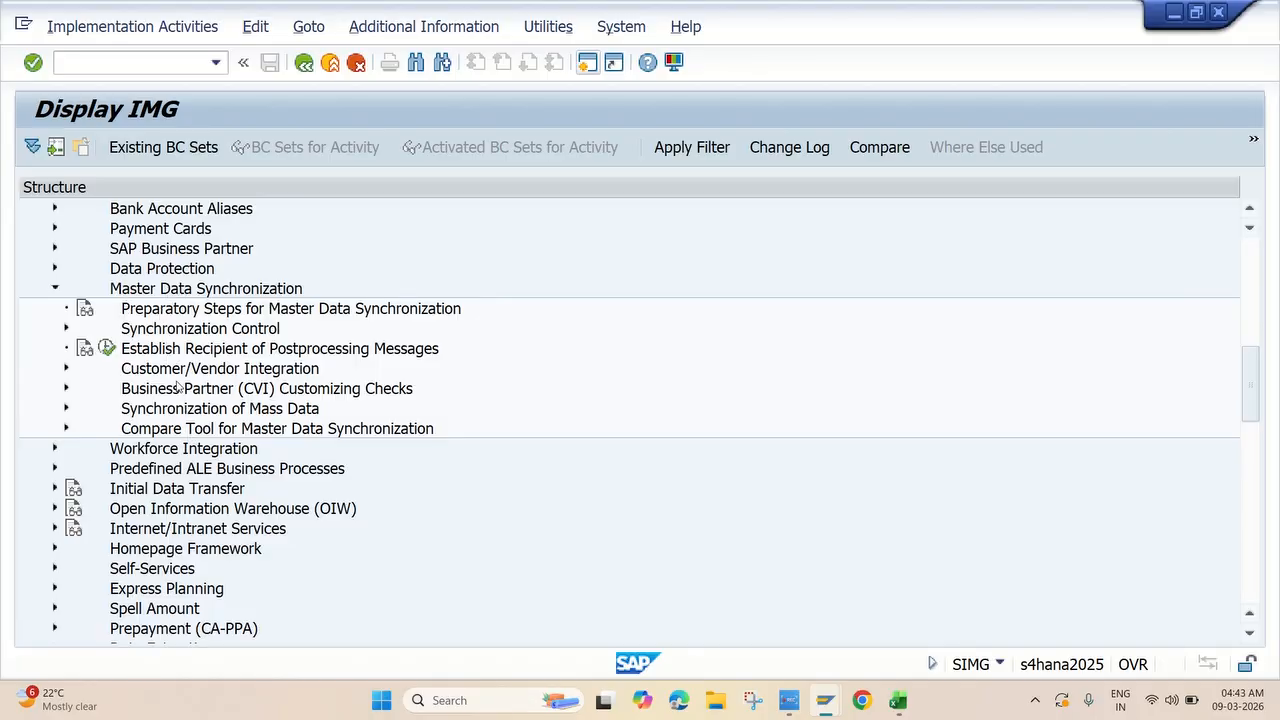
# Drill into Customer/Vendor Integration to Assign Keys and run Define Number Assignment for Direction BP to Vendor.
pyautogui.click(66, 369)
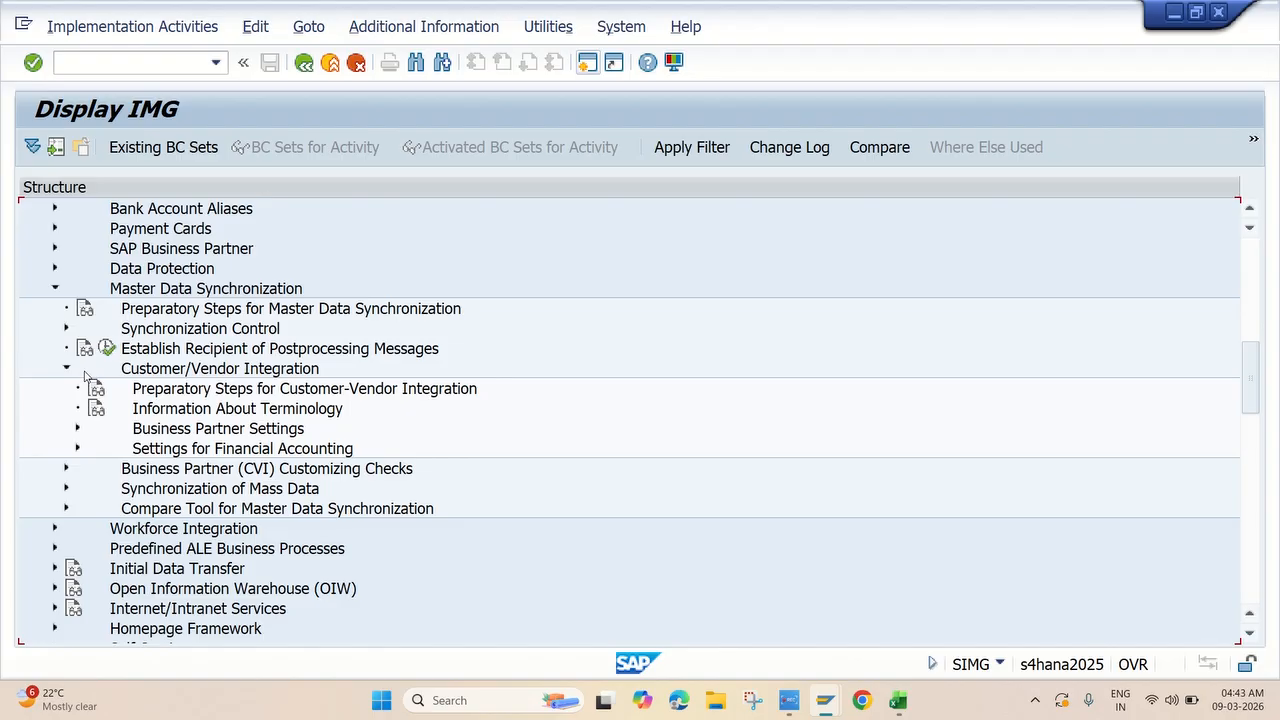
pyautogui.click(77, 429)
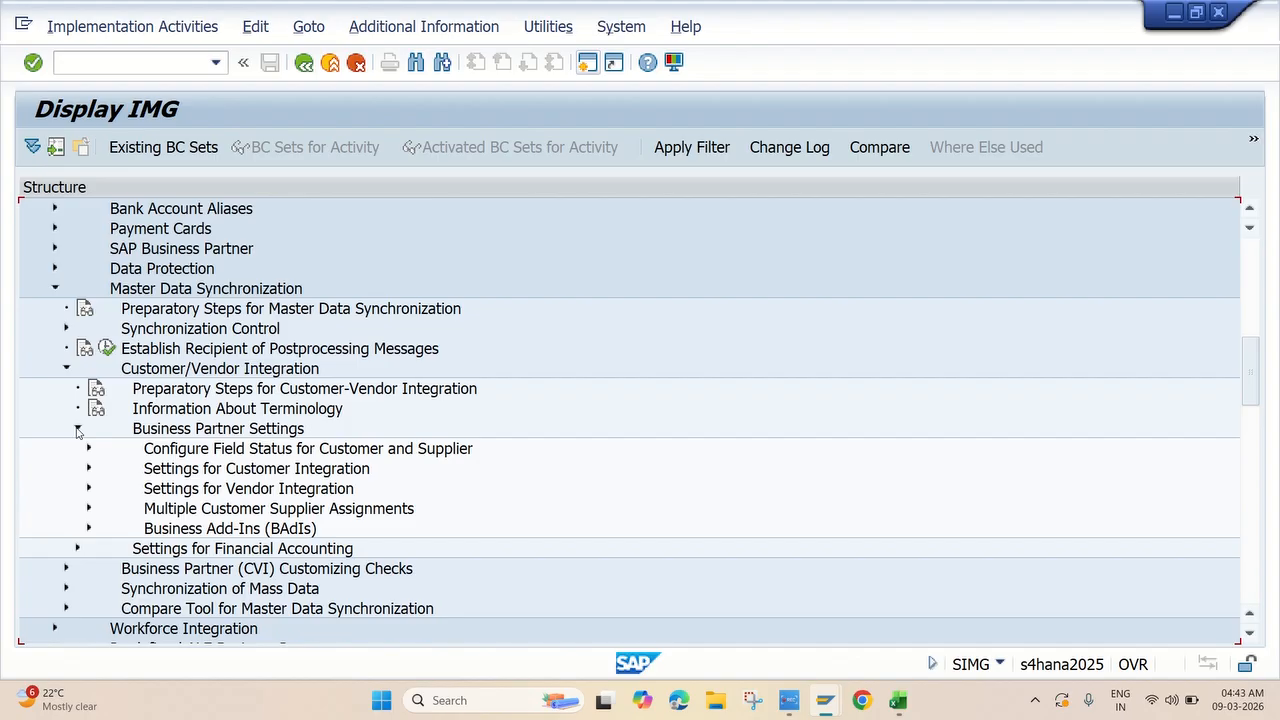
pyautogui.scroll(-2, 170, 430)
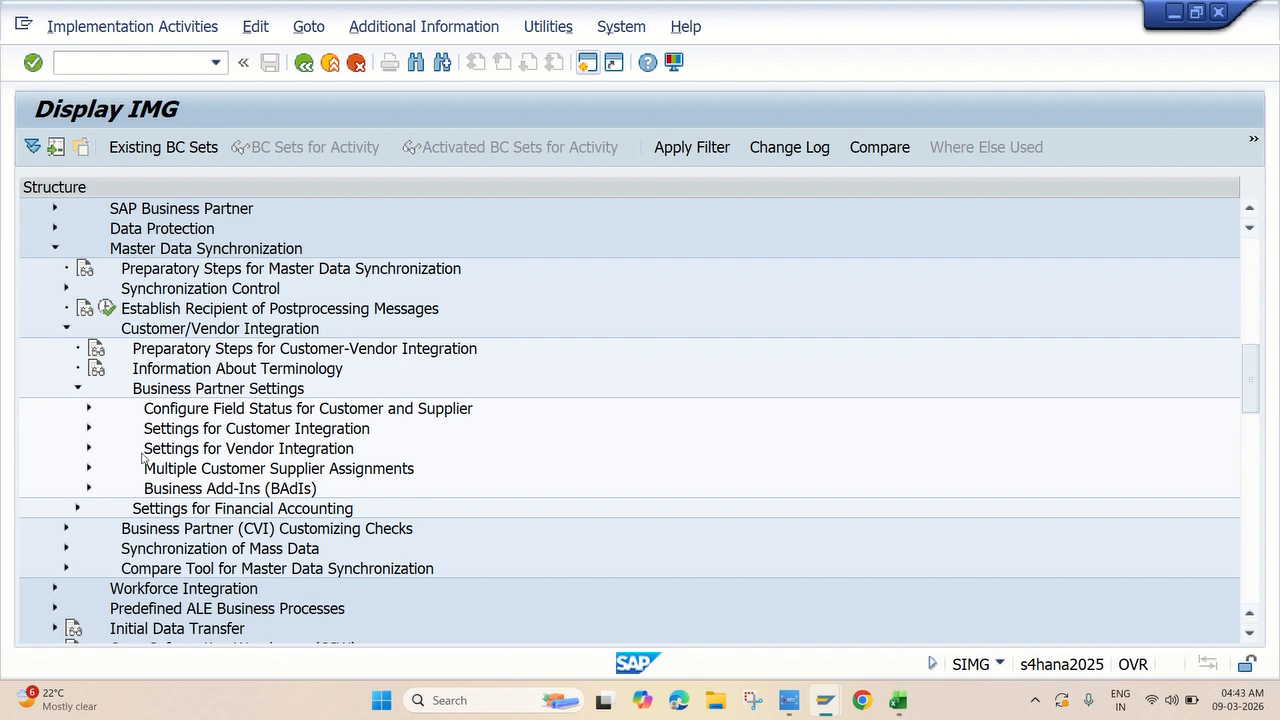
pyautogui.click(88, 448)
pyautogui.scroll(-2, 243, 446)
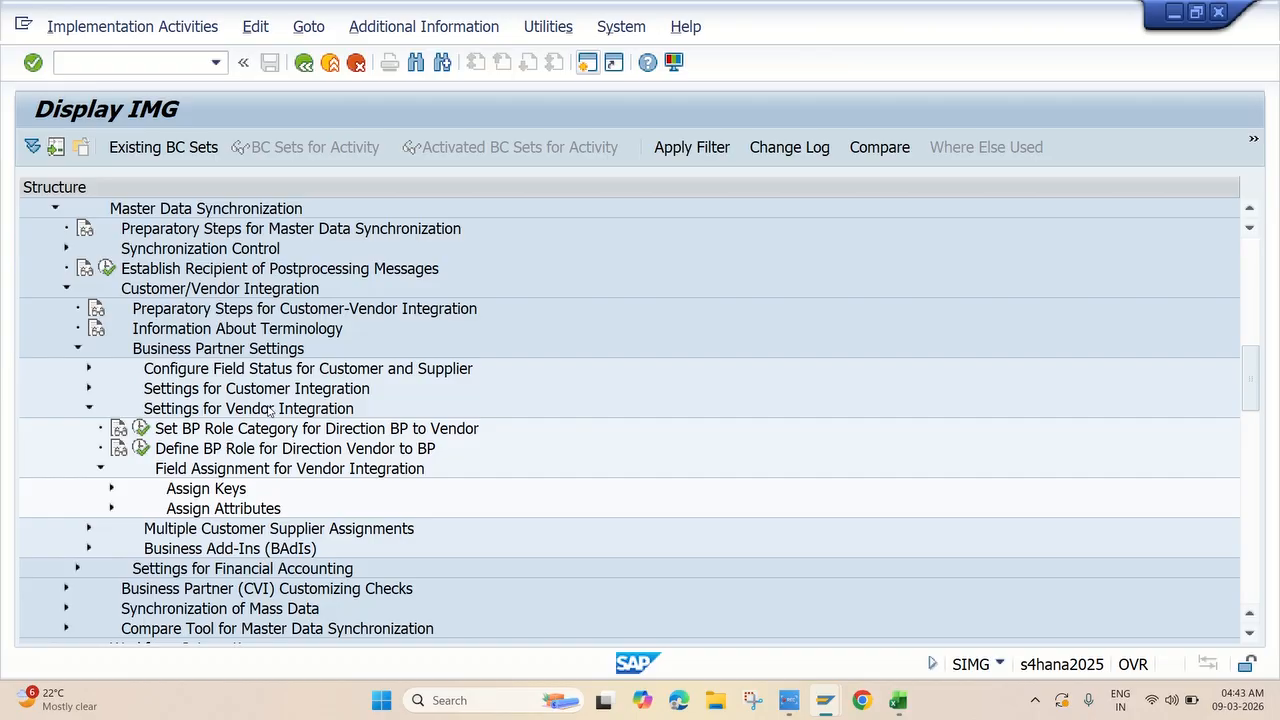
pyautogui.scroll(-1, 252, 433)
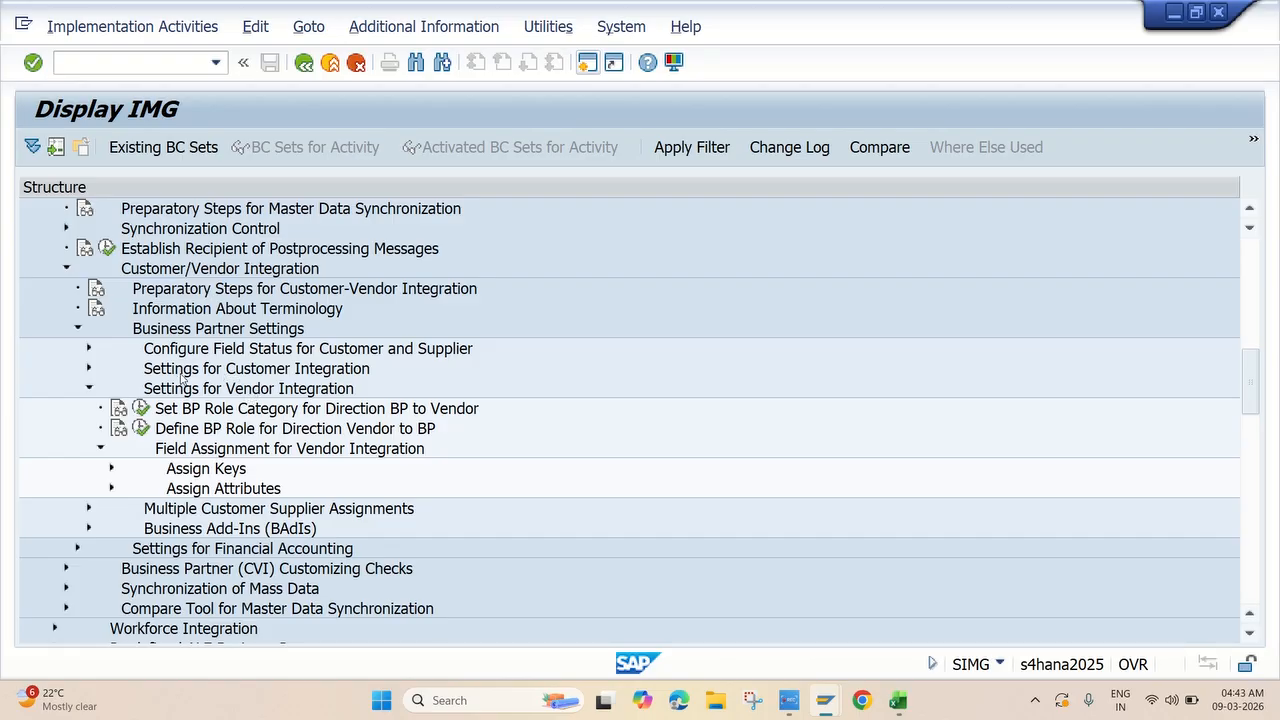
pyautogui.scroll(-1, 183, 392)
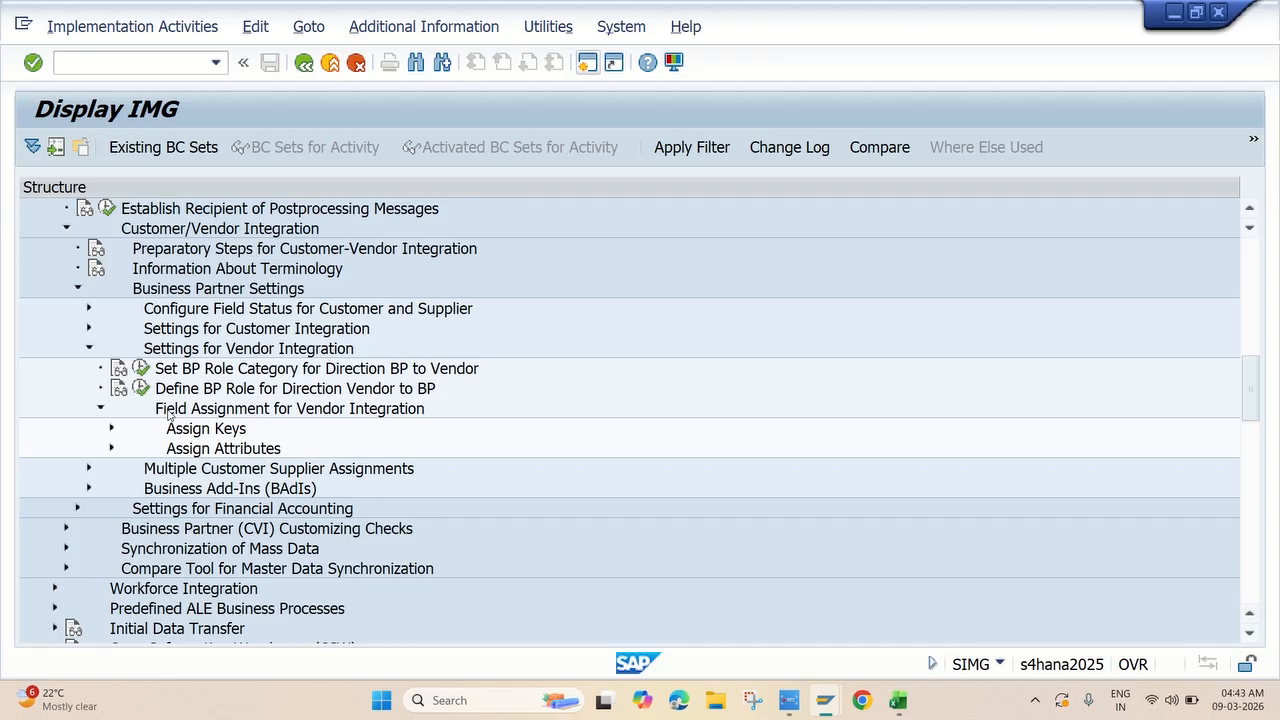
pyautogui.click(111, 429)
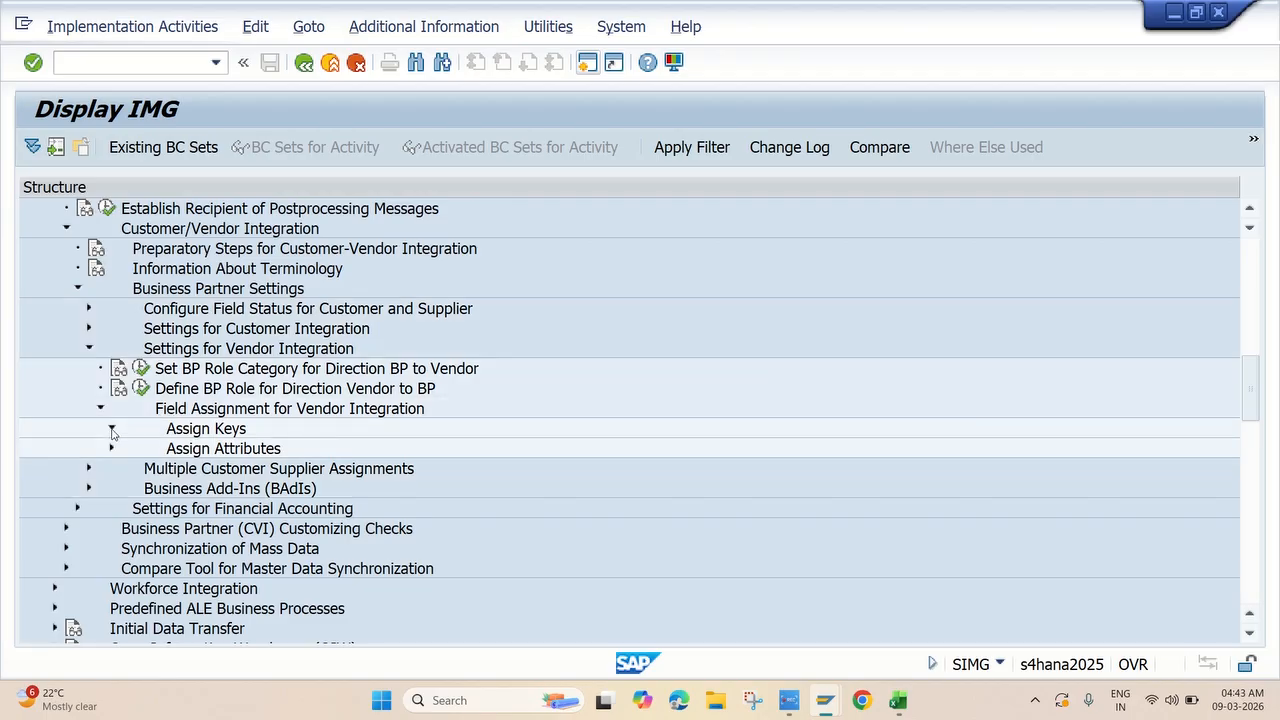
pyautogui.scroll(-1, 170, 430)
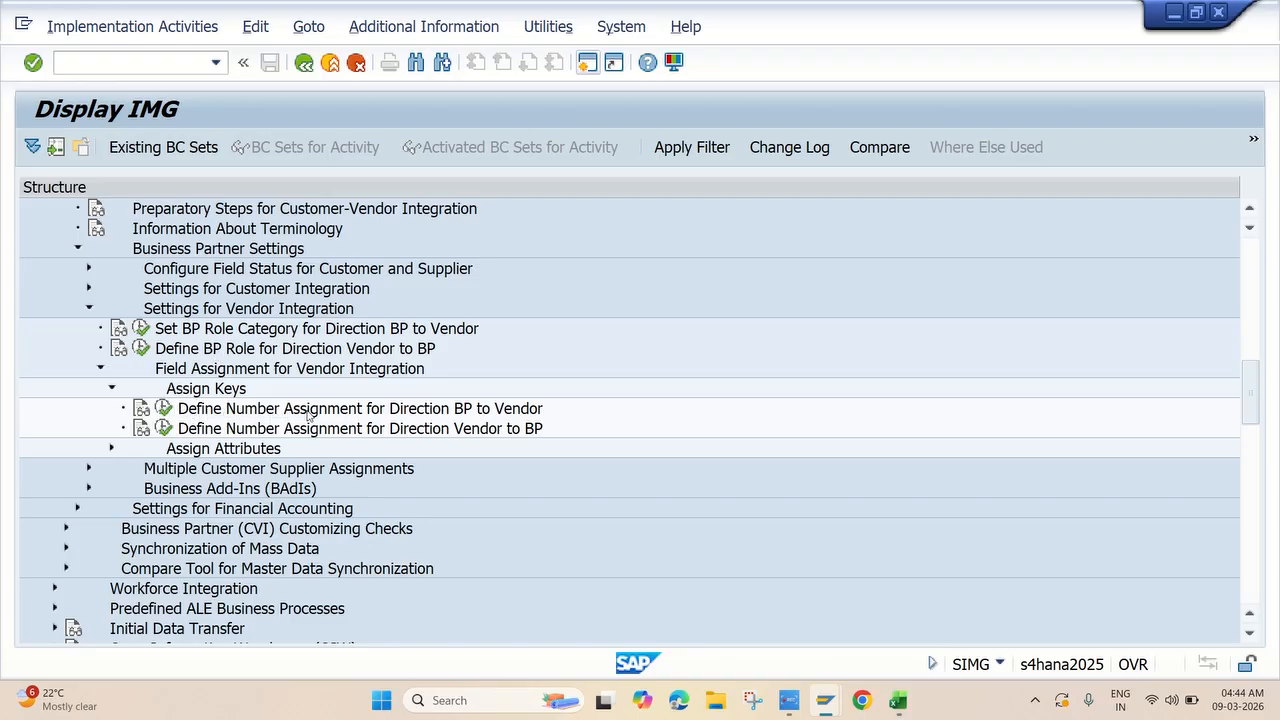
pyautogui.click(164, 408)
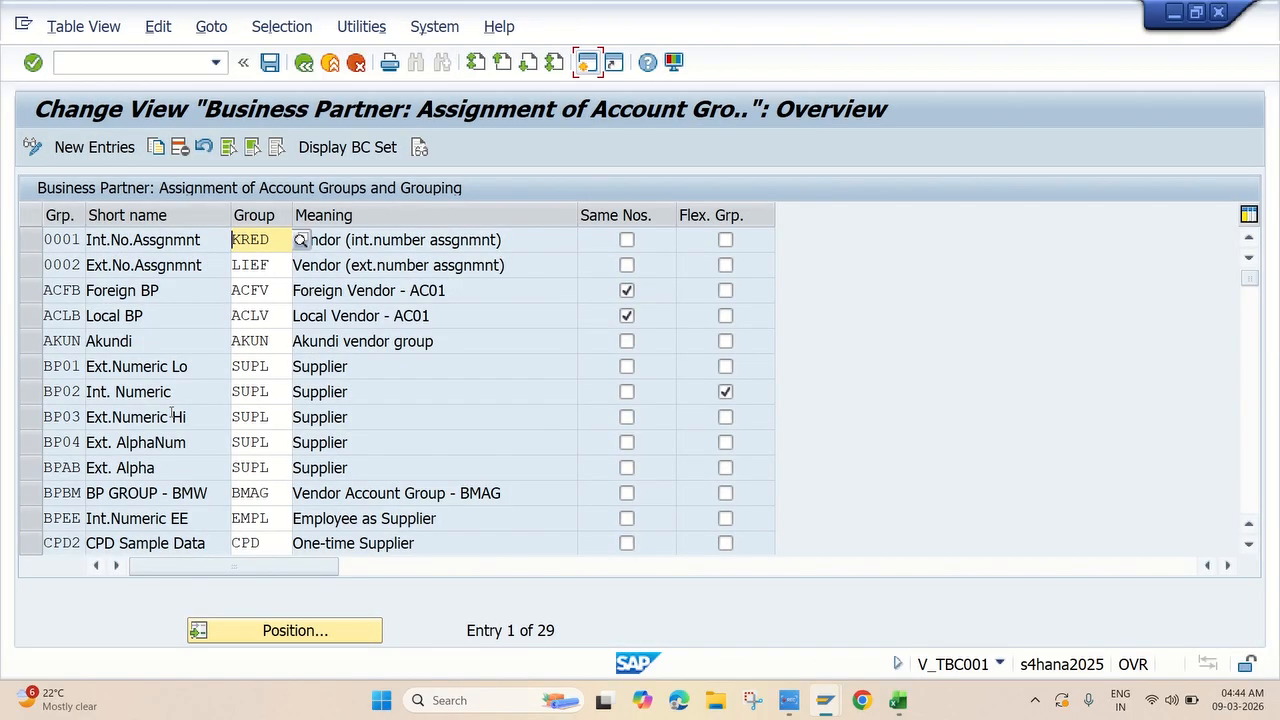
# Start new entries and map grouping JKDB to vendor account group JKDV.
pyautogui.click(80, 148)
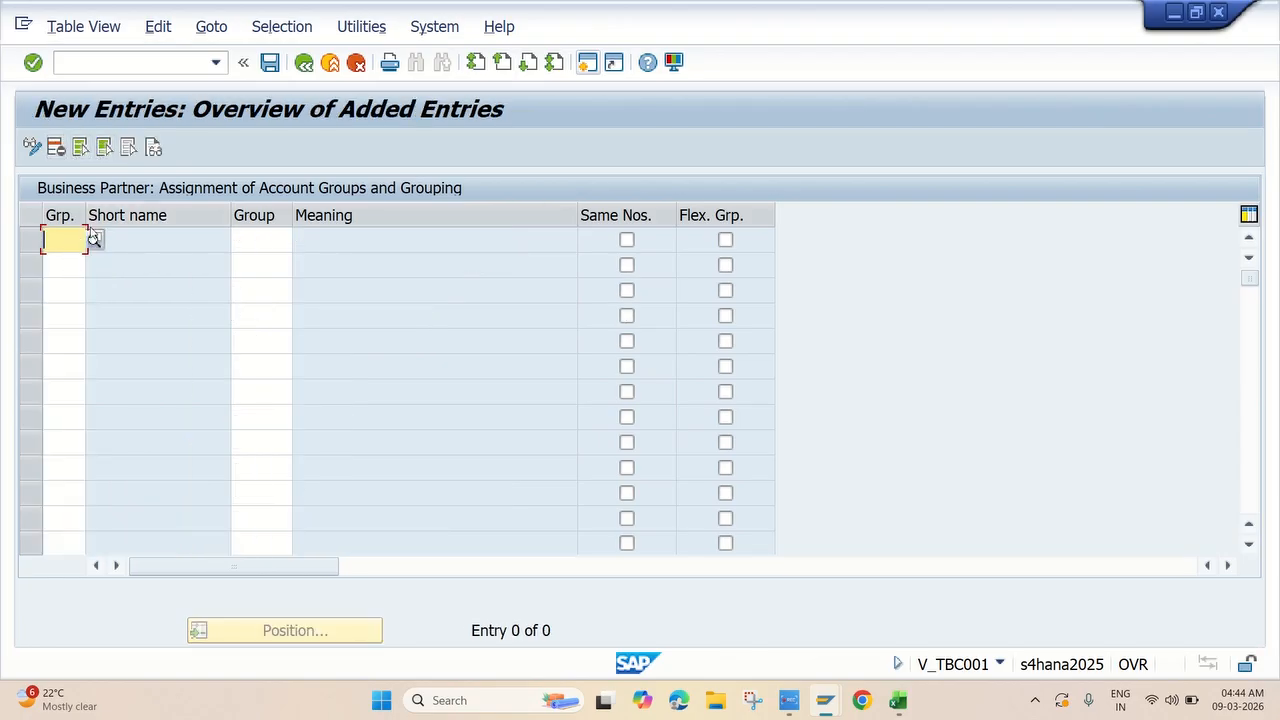
pyautogui.click(94, 239)
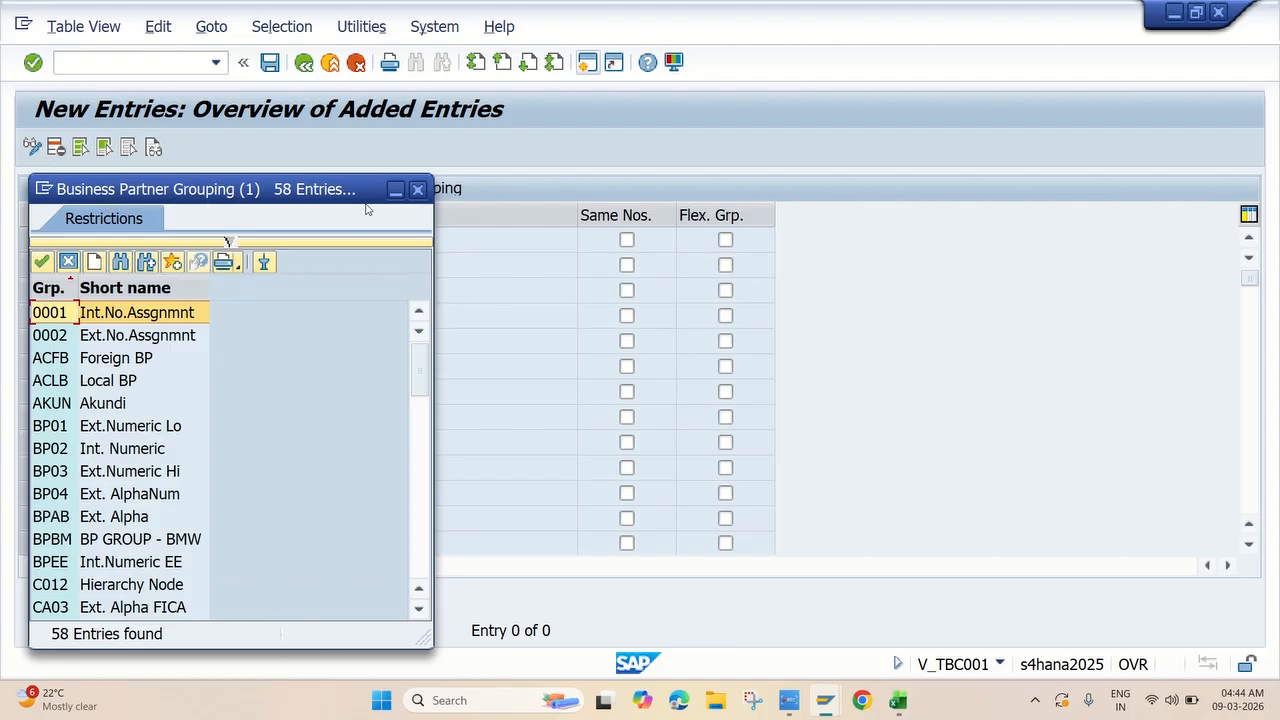
pyautogui.click(418, 189)
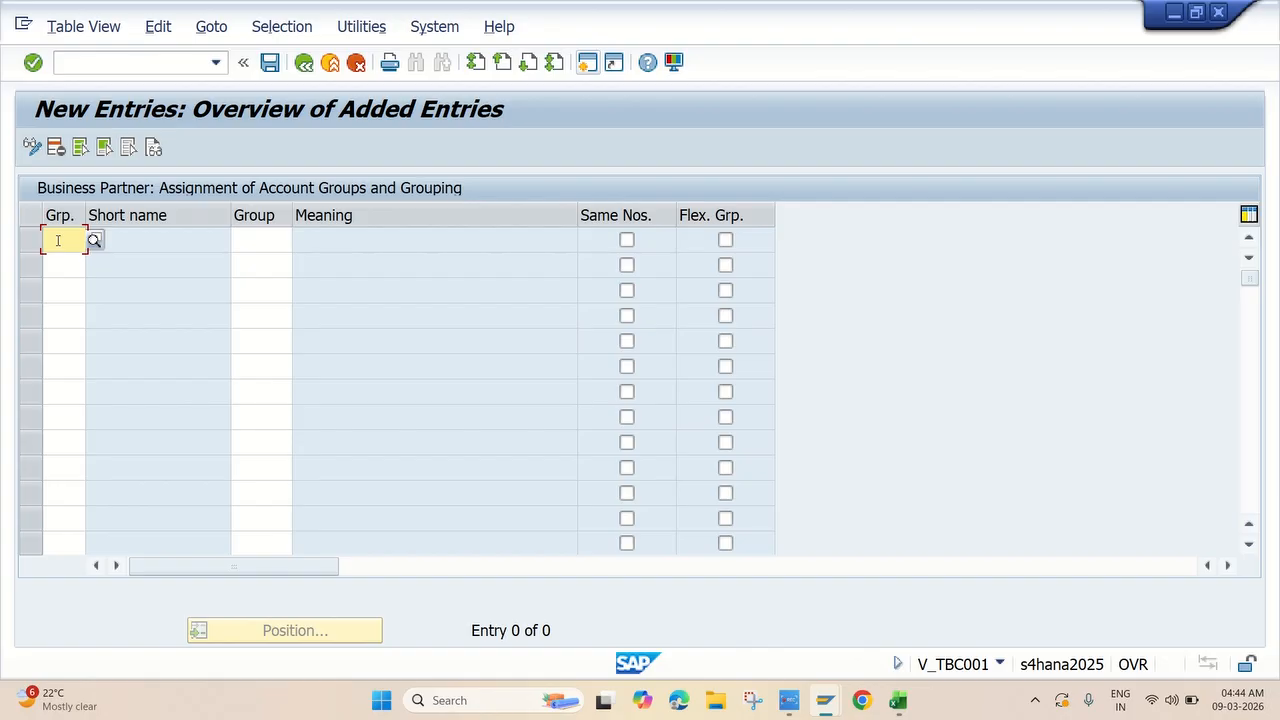
pyautogui.write('JKDB')
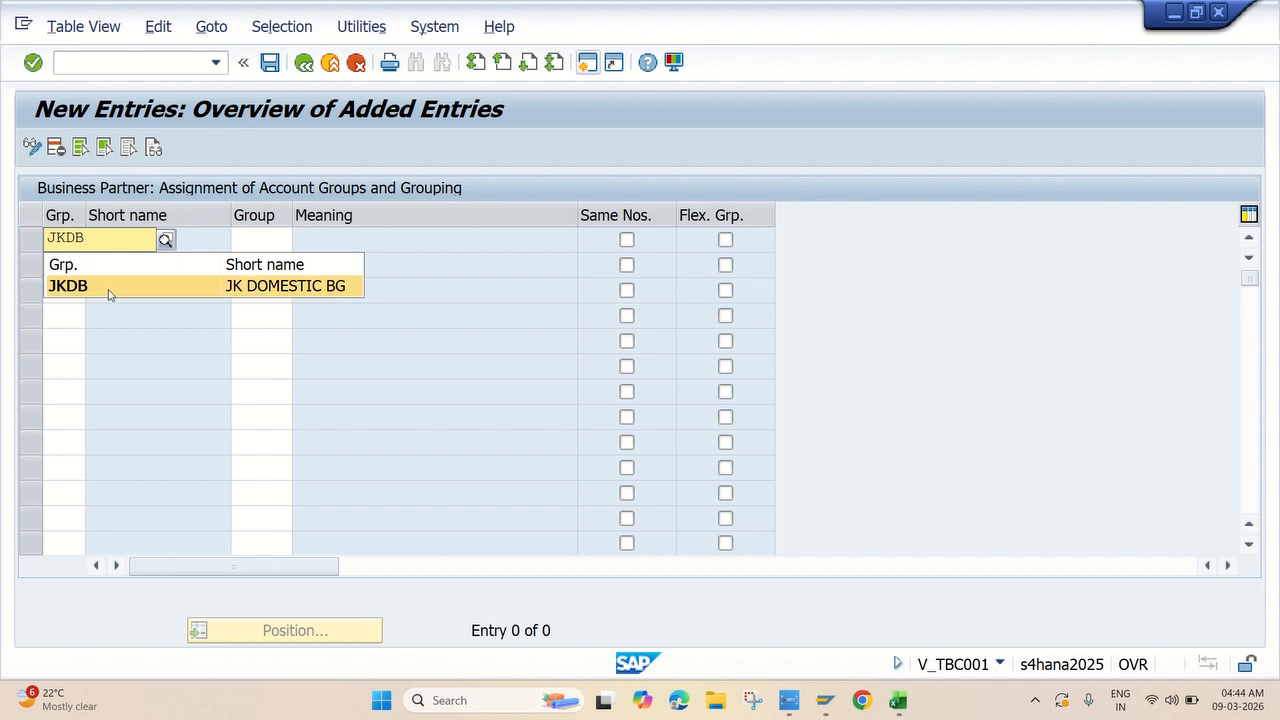
pyautogui.click(150, 290)
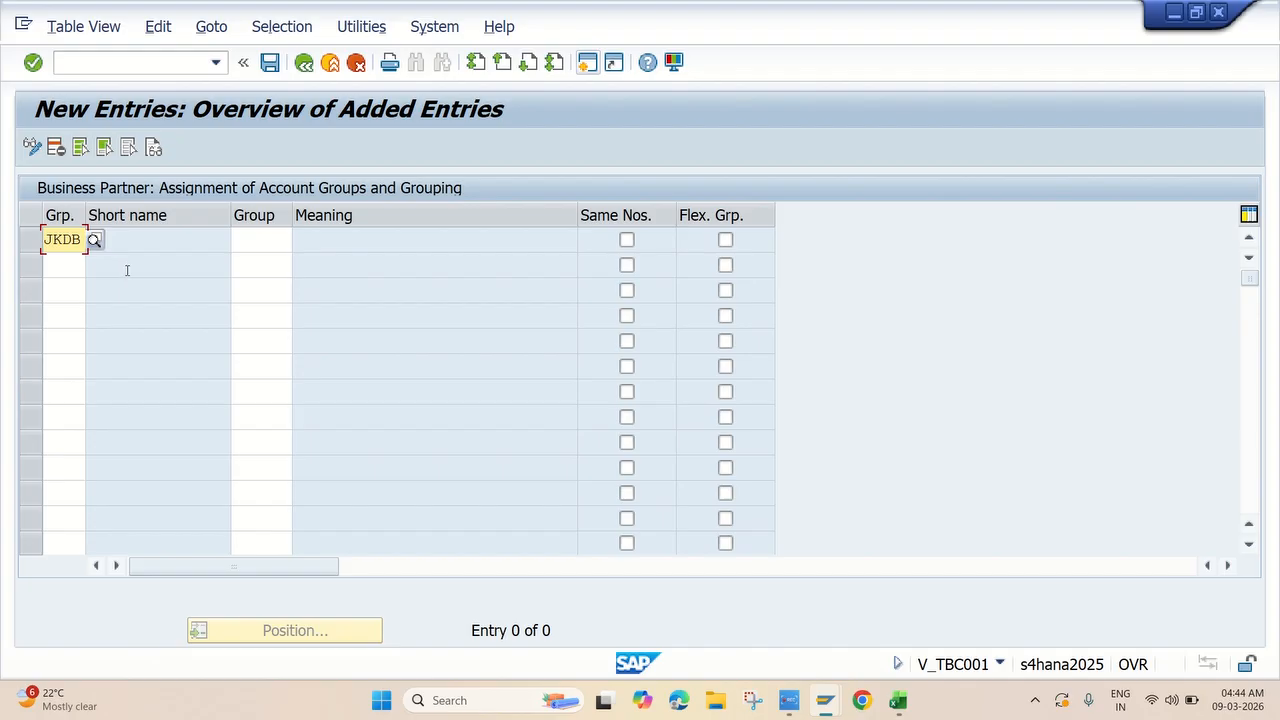
pyautogui.click(255, 239)
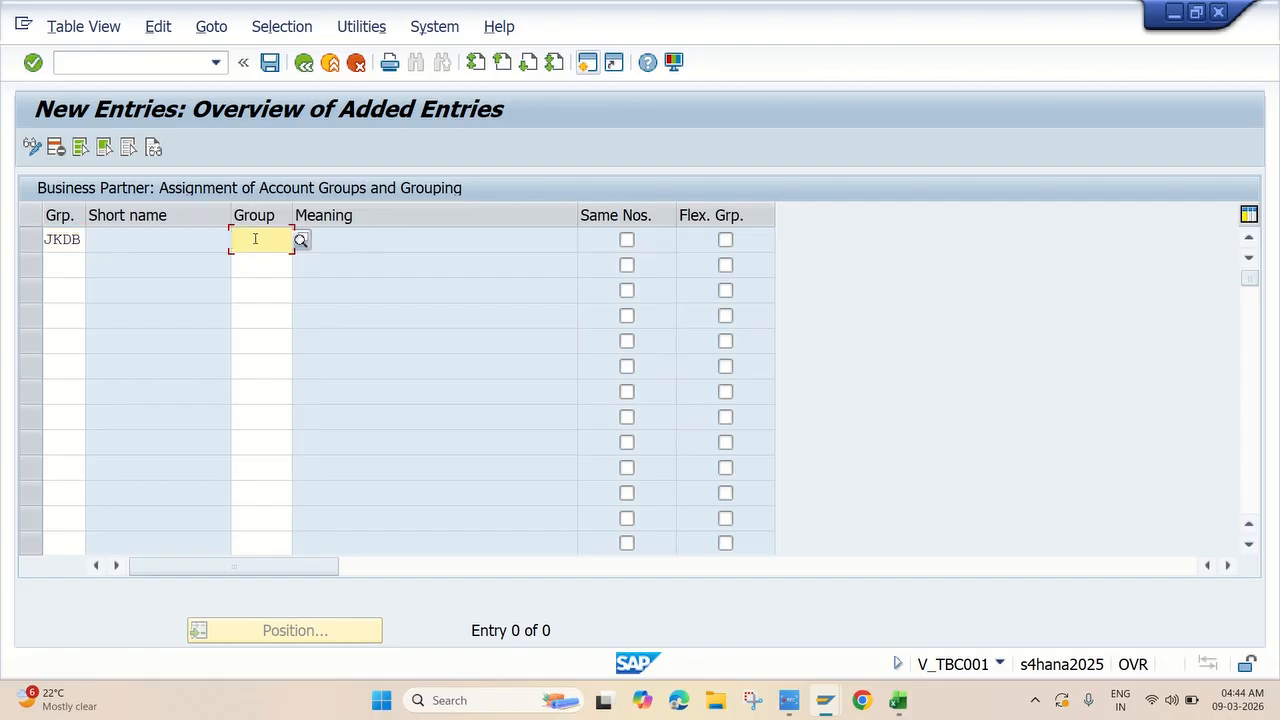
pyautogui.write('JKDV')
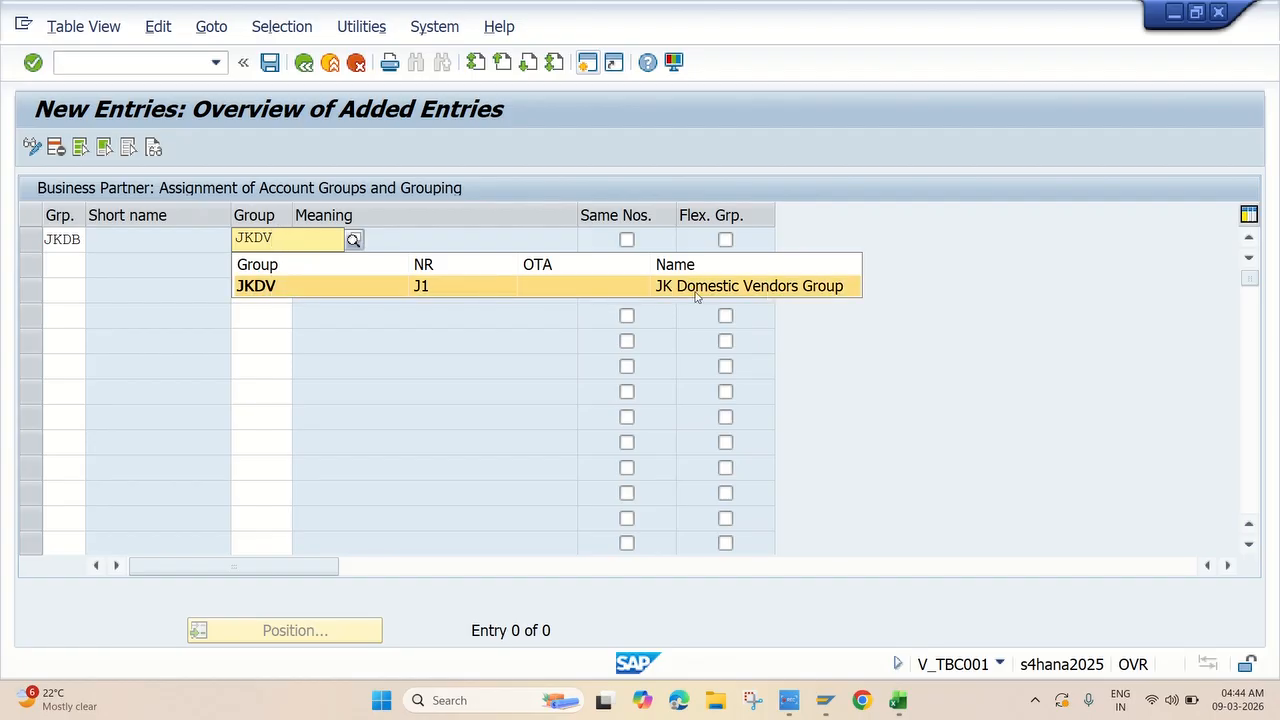
pyautogui.click(292, 289)
# Add rows mapping grouping JKFB to JKFV and JKIB to JKIV.
pyautogui.click(63, 261)
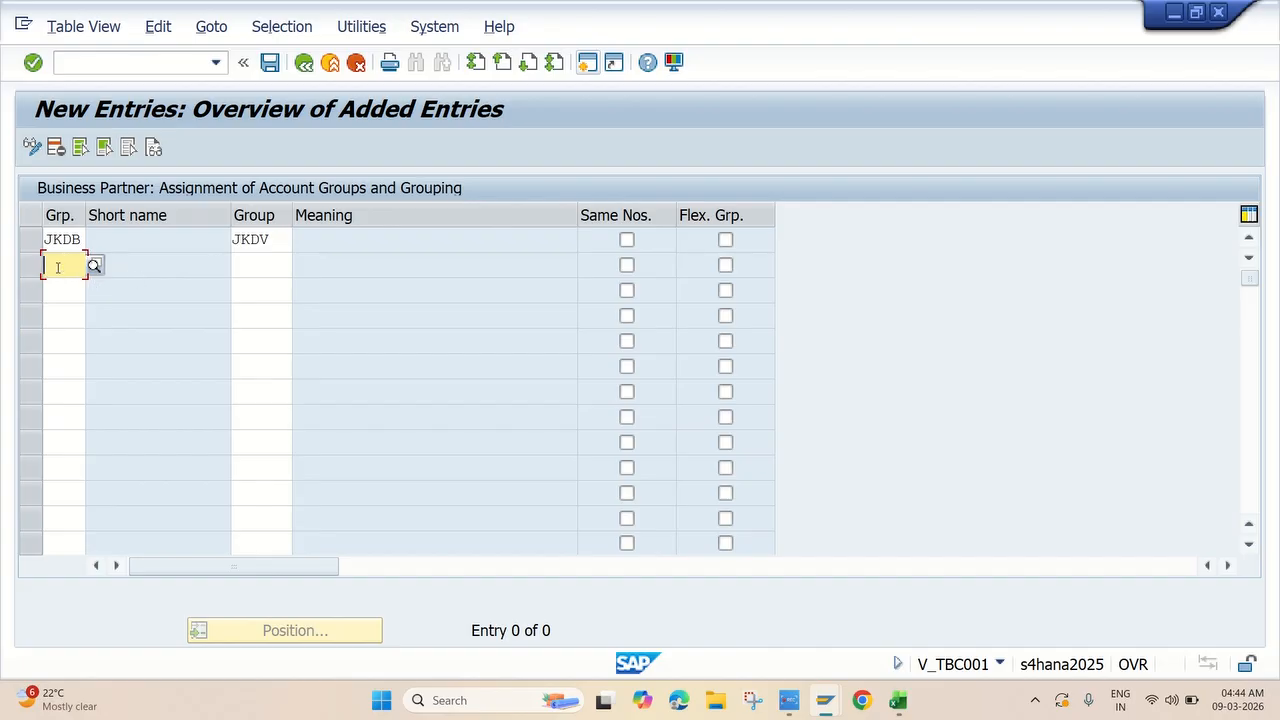
pyautogui.write('JK')
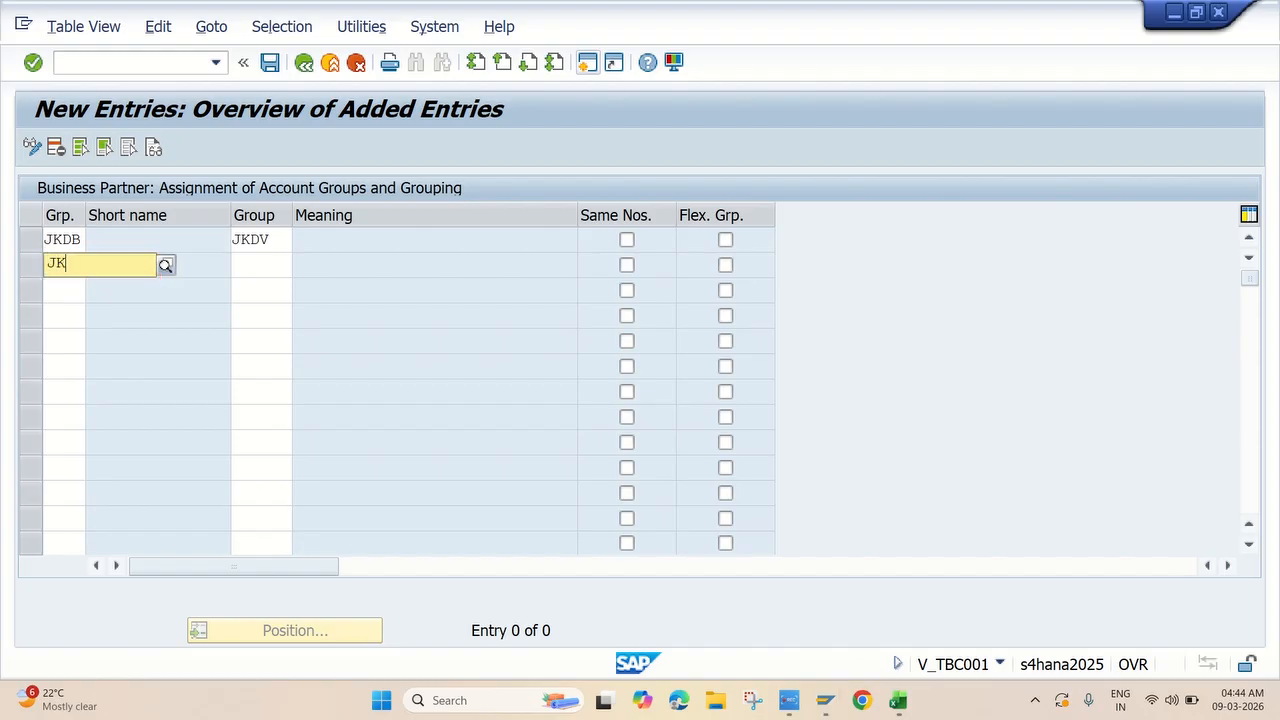
pyautogui.write('FB')
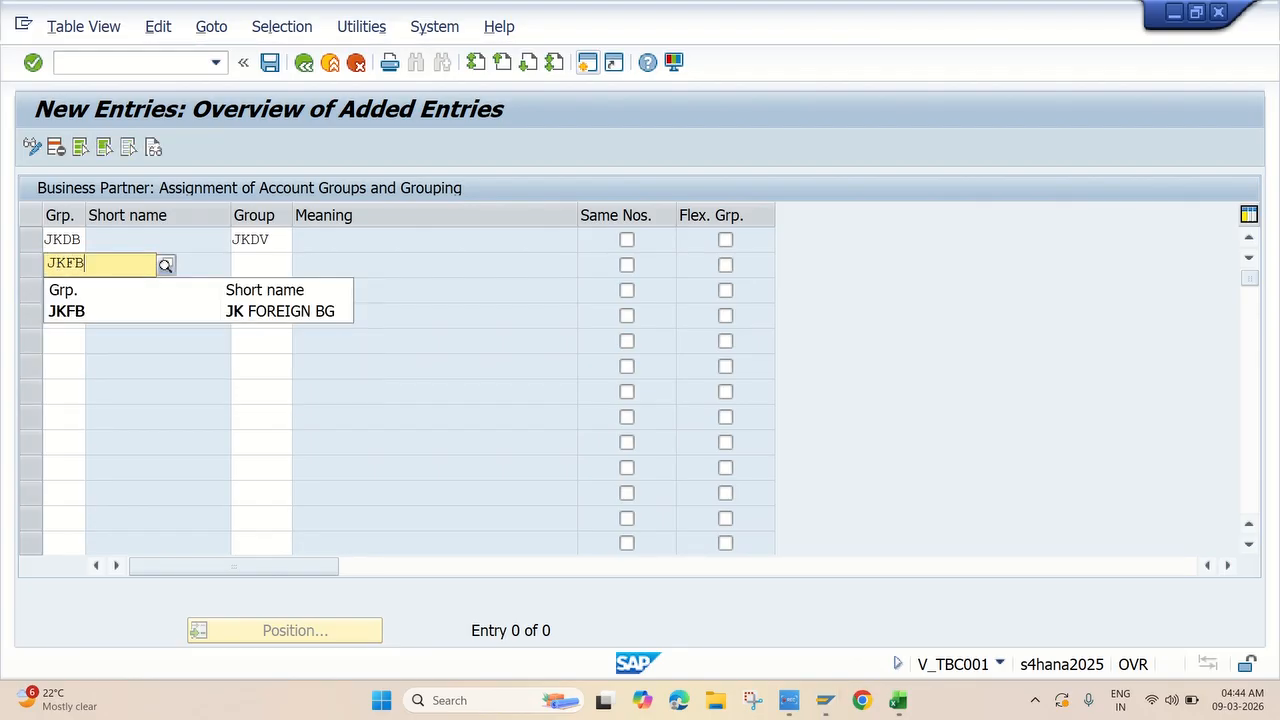
pyautogui.click(80, 310)
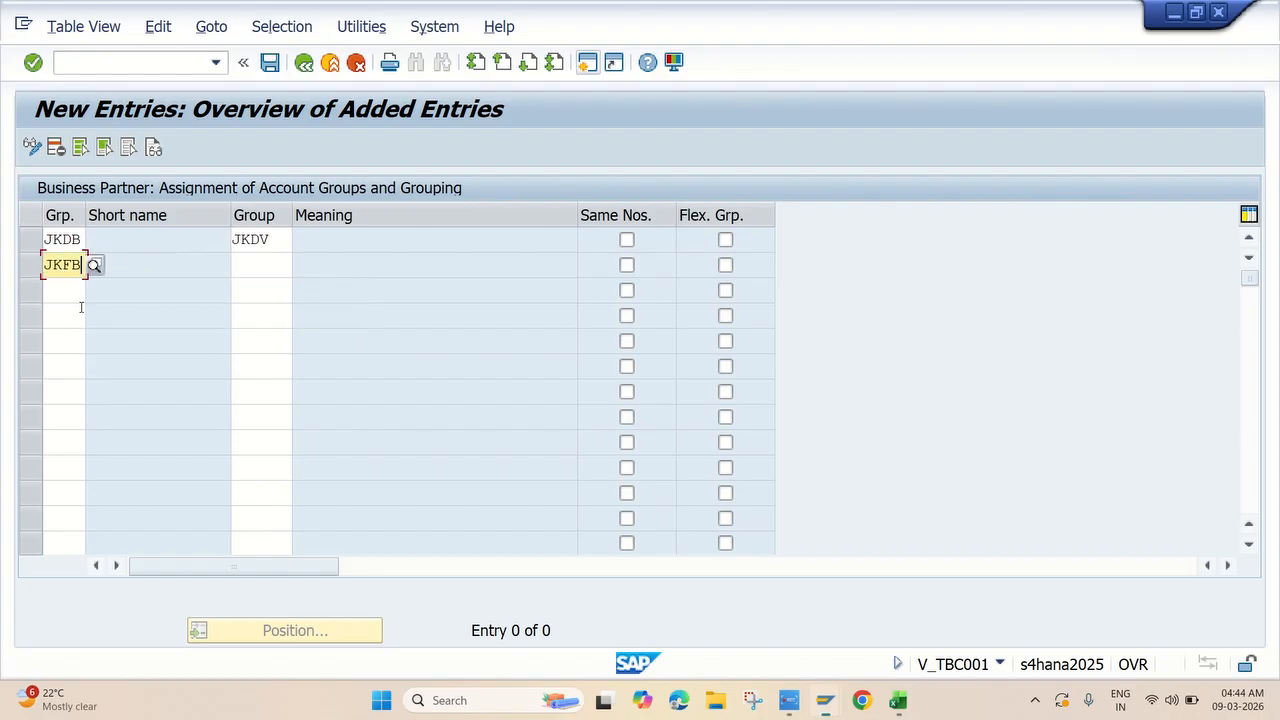
pyautogui.click(266, 263)
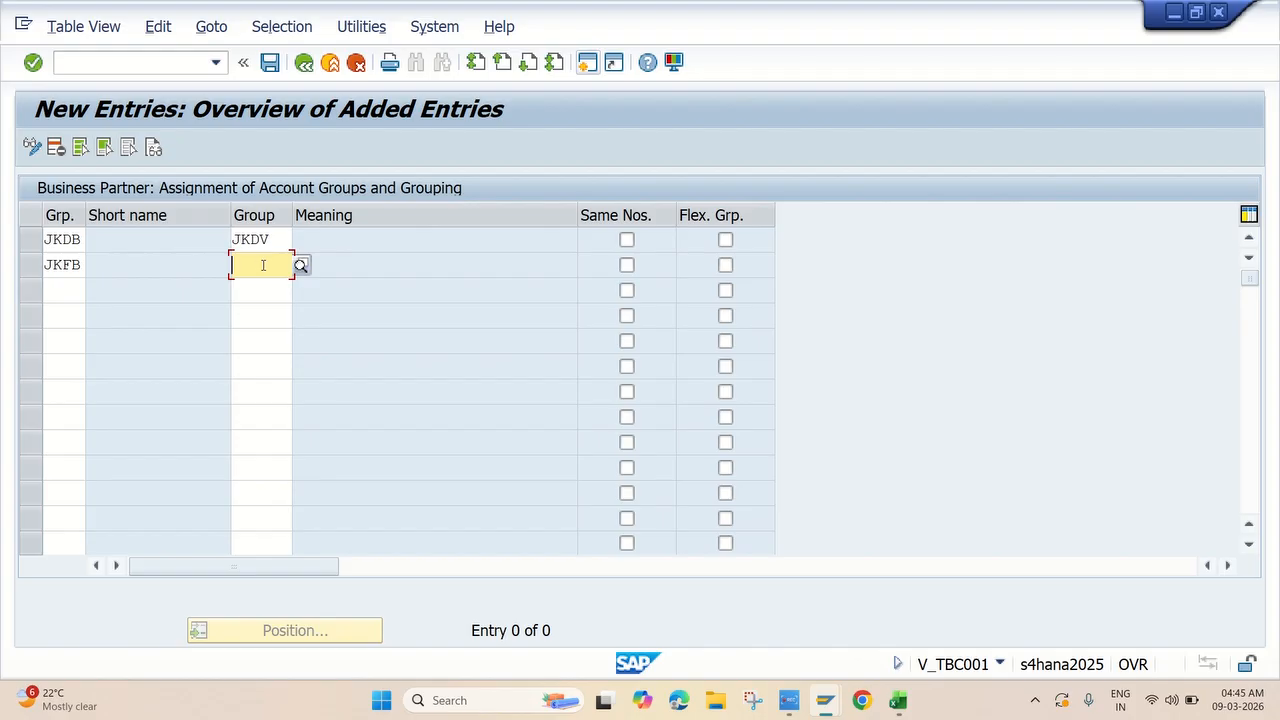
pyautogui.write('JK')
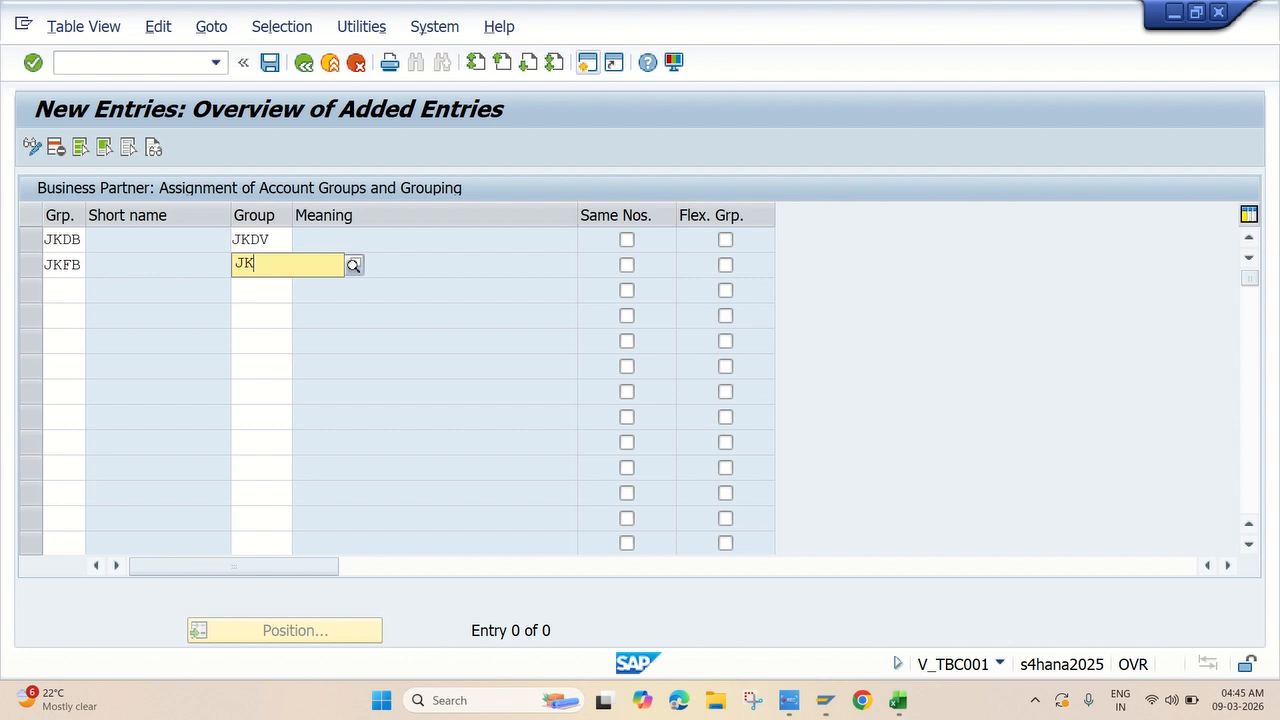
pyautogui.write('FV')
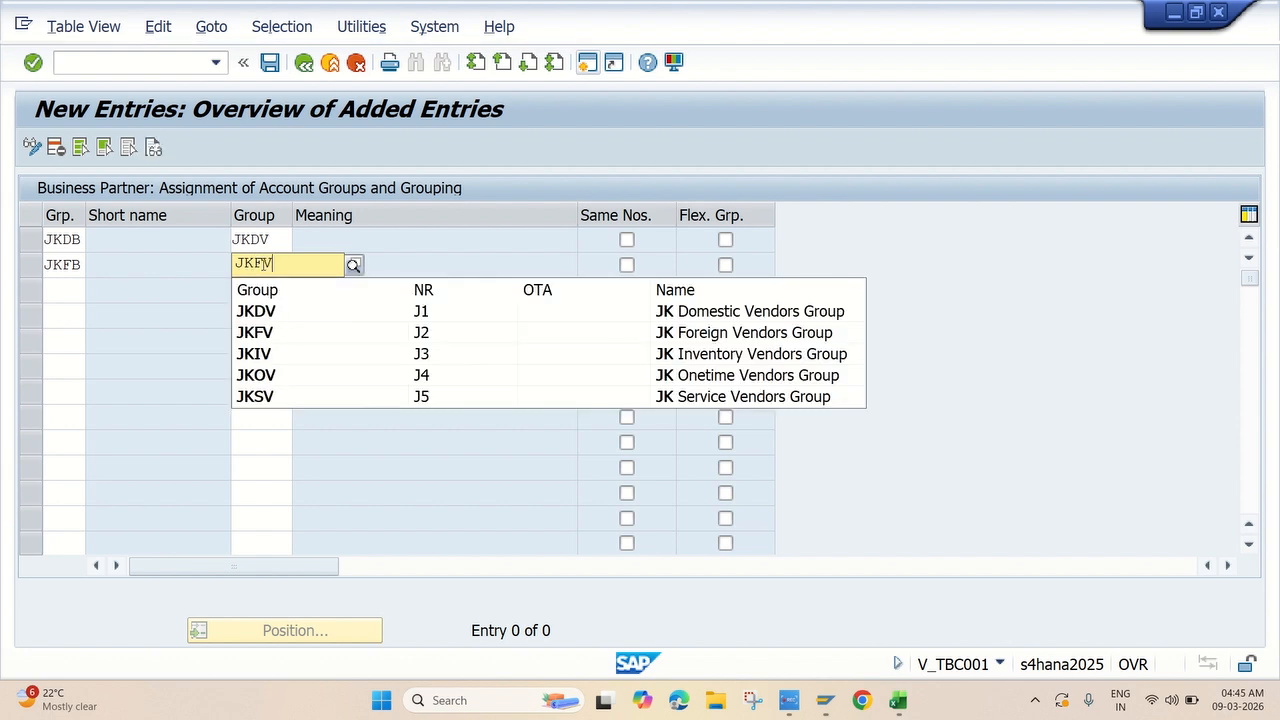
pyautogui.click(278, 309)
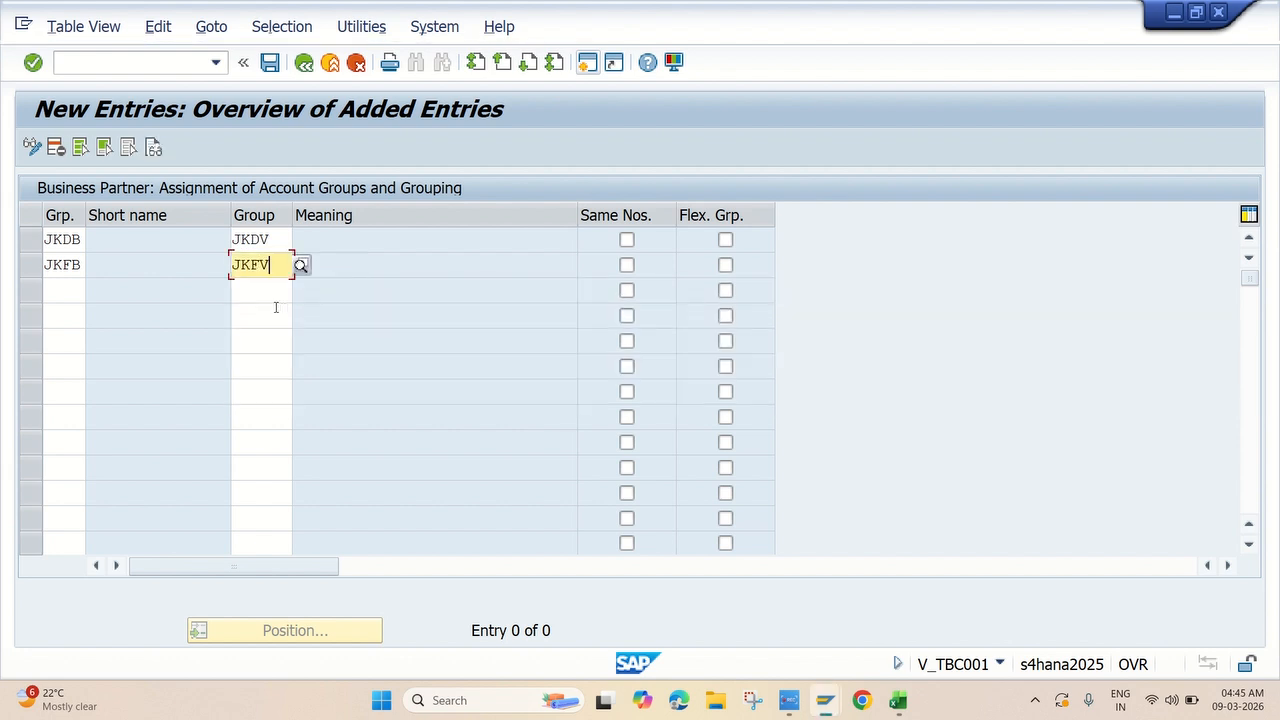
pyautogui.click(62, 290)
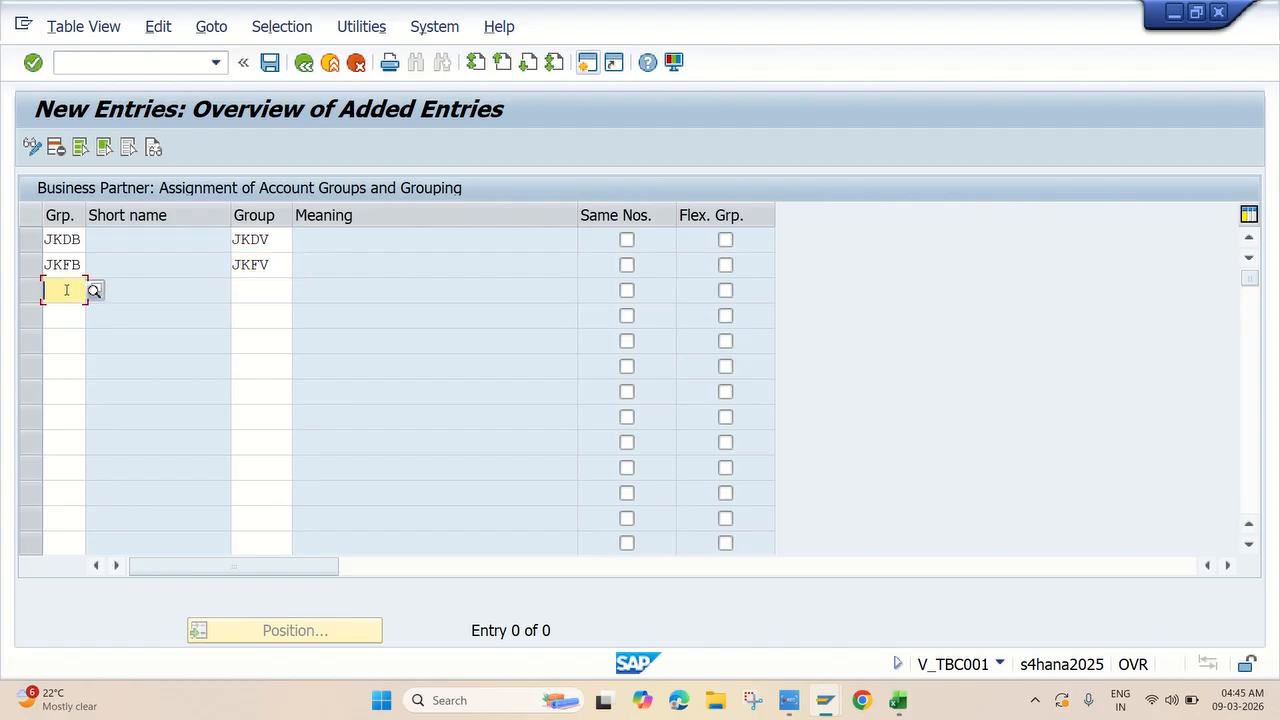
pyautogui.write('JKIB')
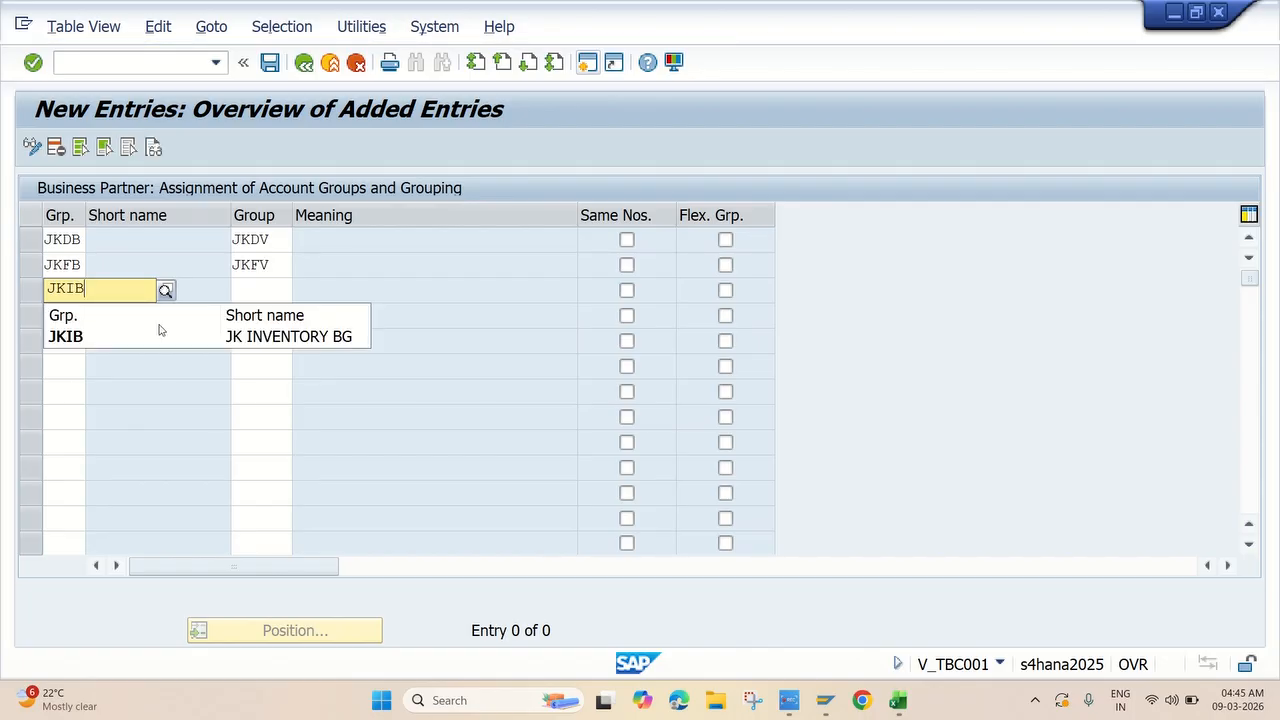
pyautogui.click(119, 340)
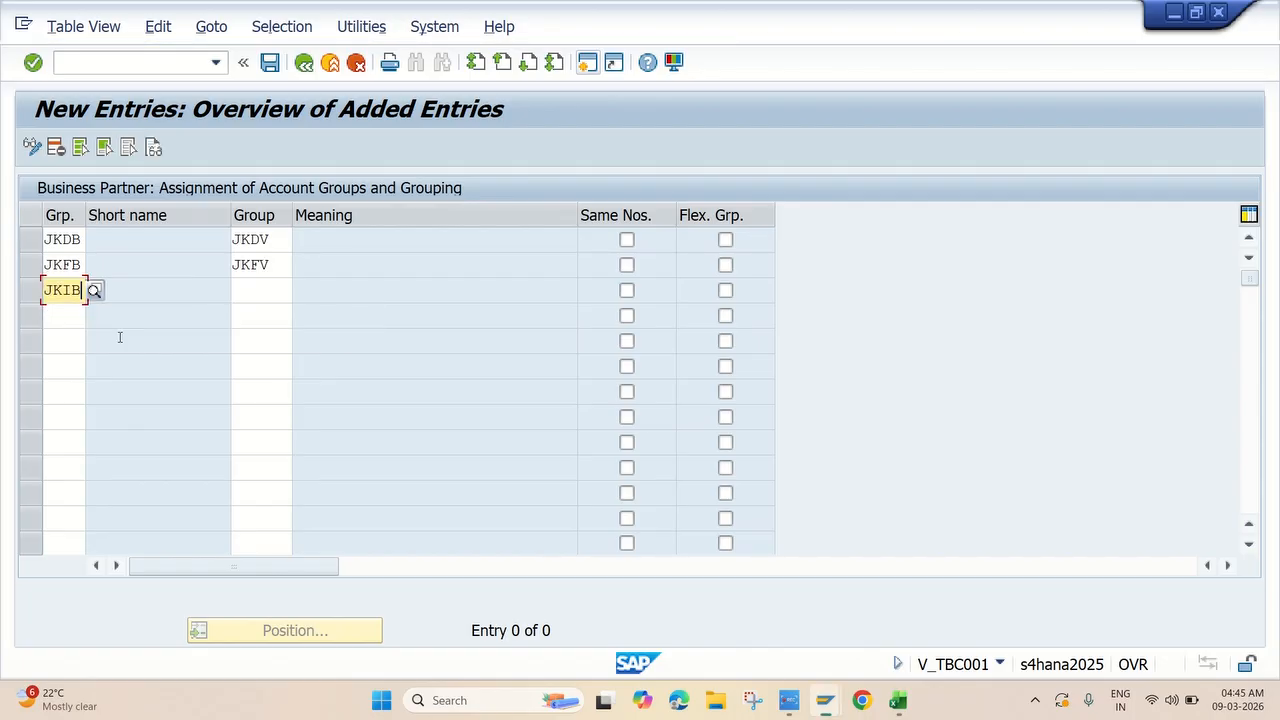
pyautogui.click(248, 292)
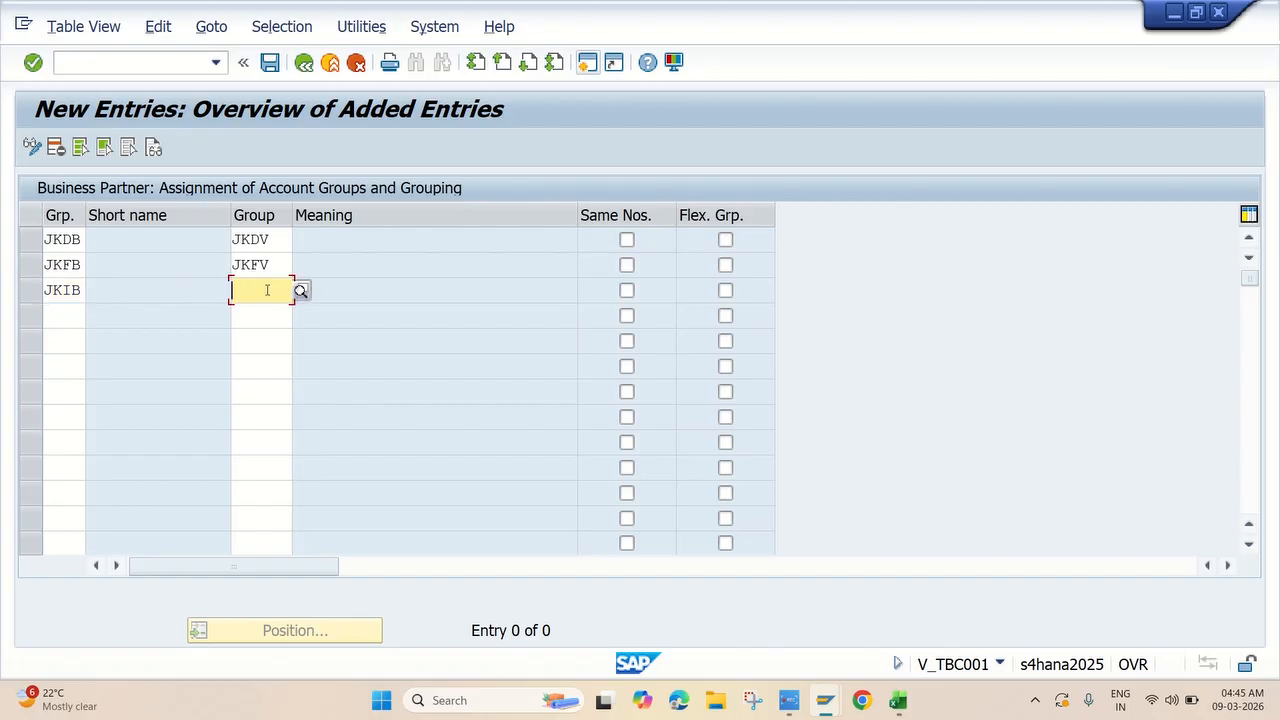
pyautogui.write('JKIV')
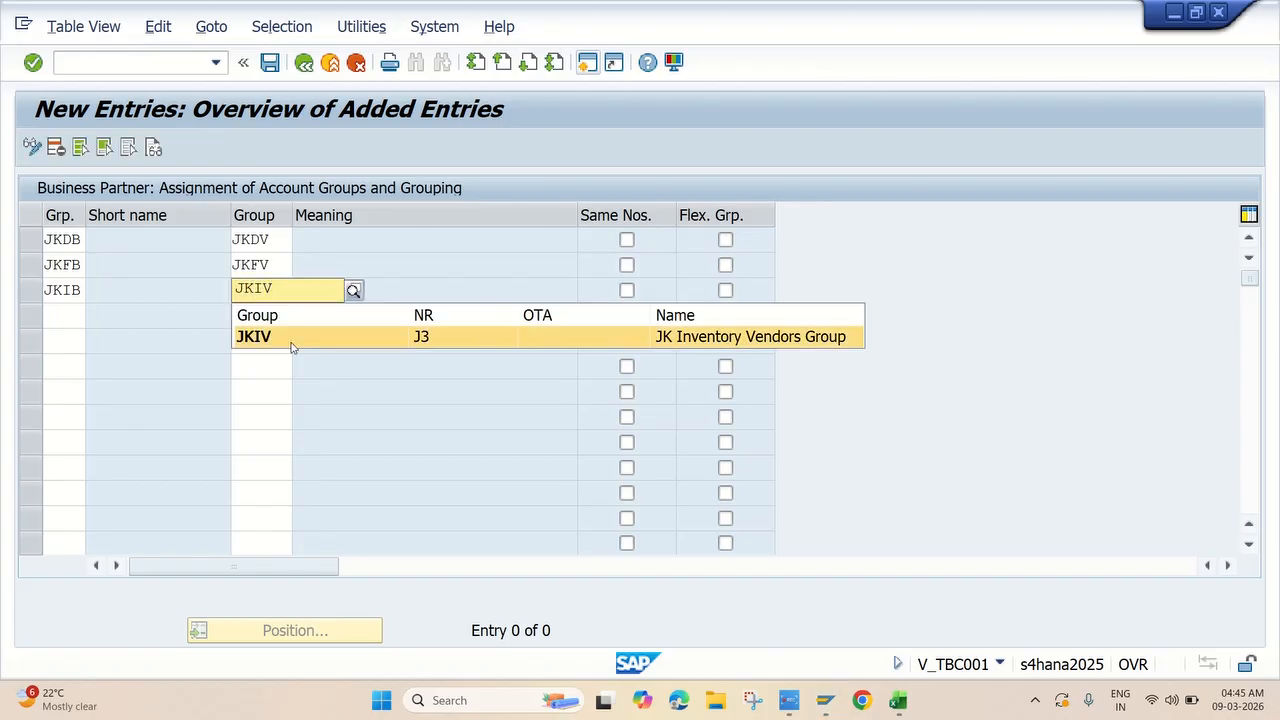
pyautogui.click(294, 337)
# Add rows mapping JKSB to JKSV and JKOB to JKOV, then validate all five entries.
pyautogui.click(59, 312)
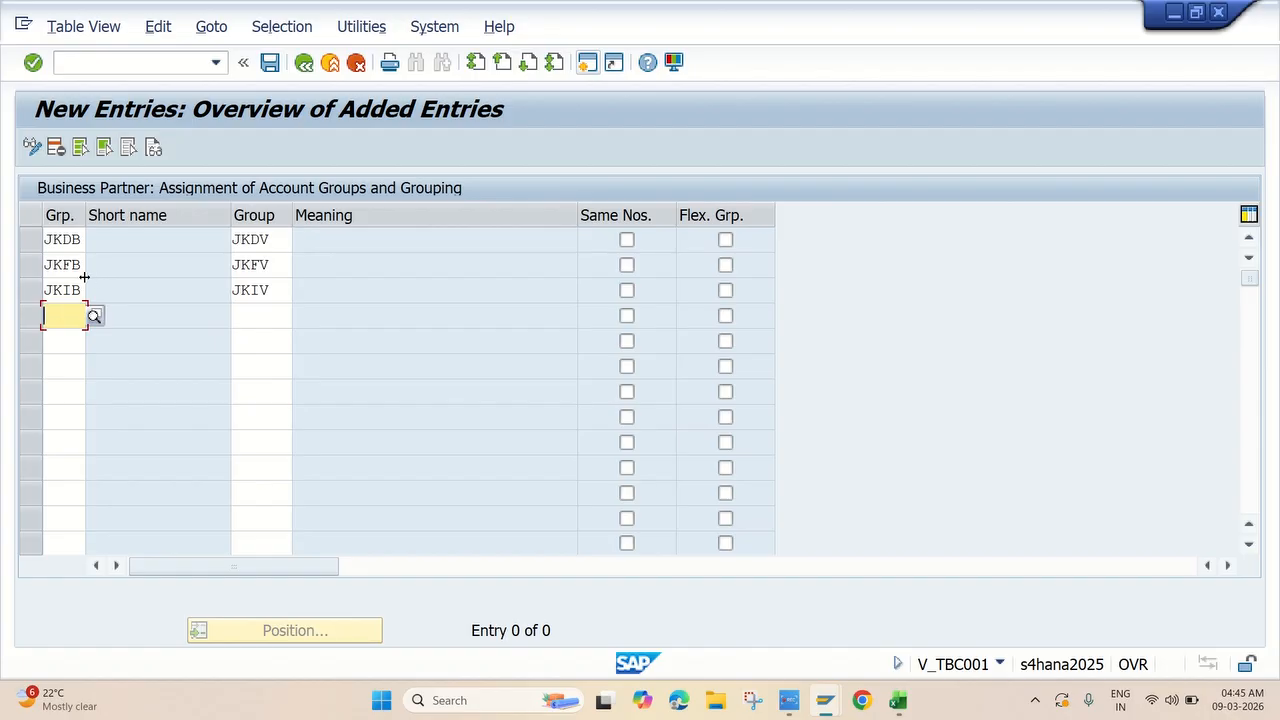
pyautogui.write('JK')
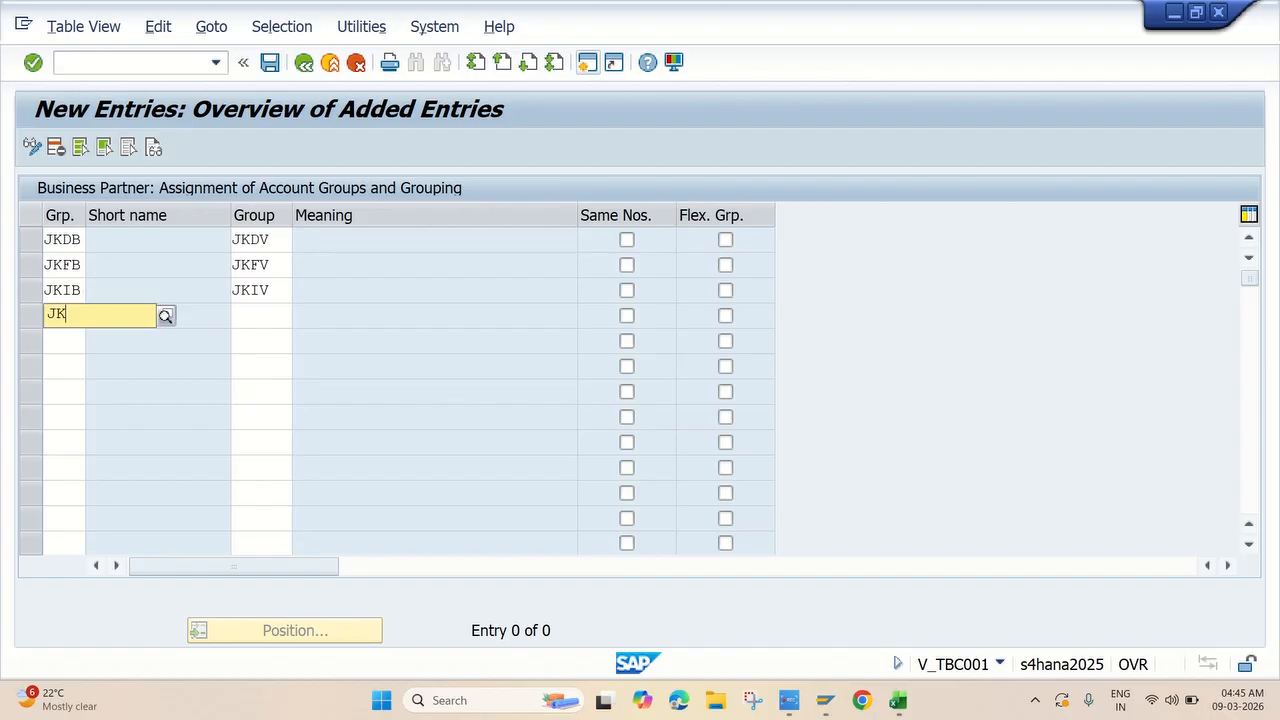
pyautogui.write('SB')
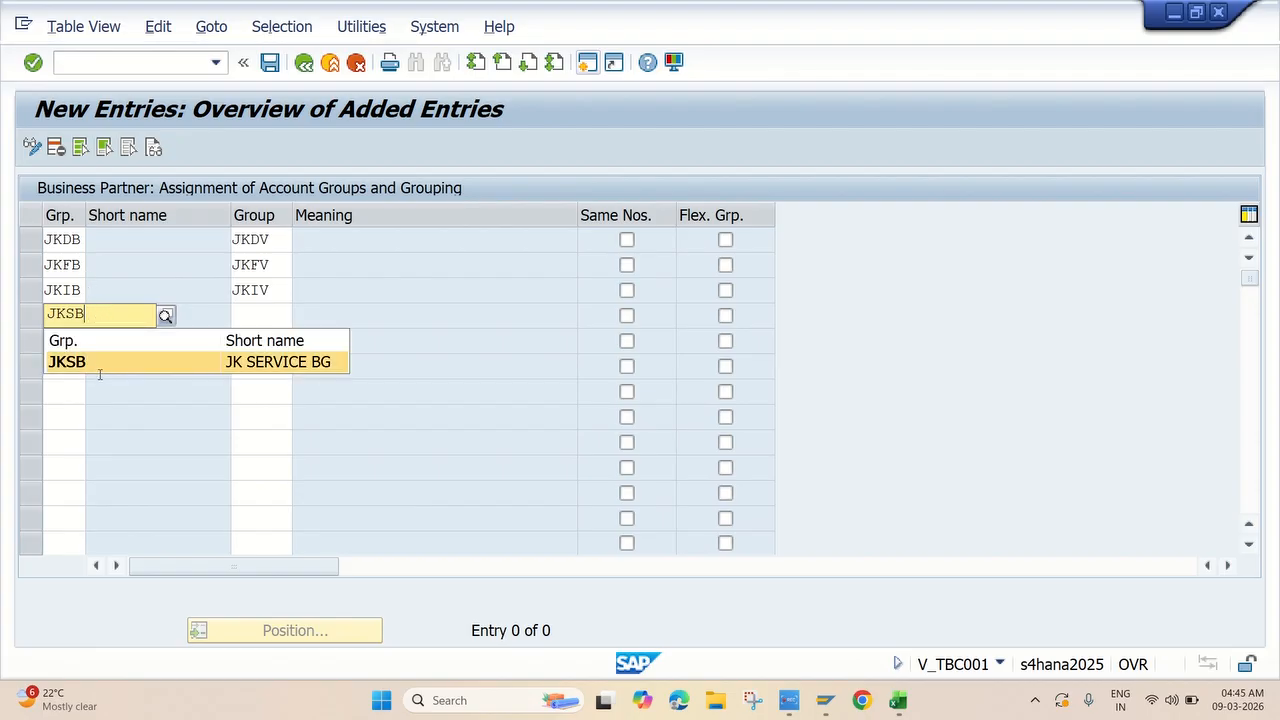
pyautogui.click(159, 362)
pyautogui.click(250, 312)
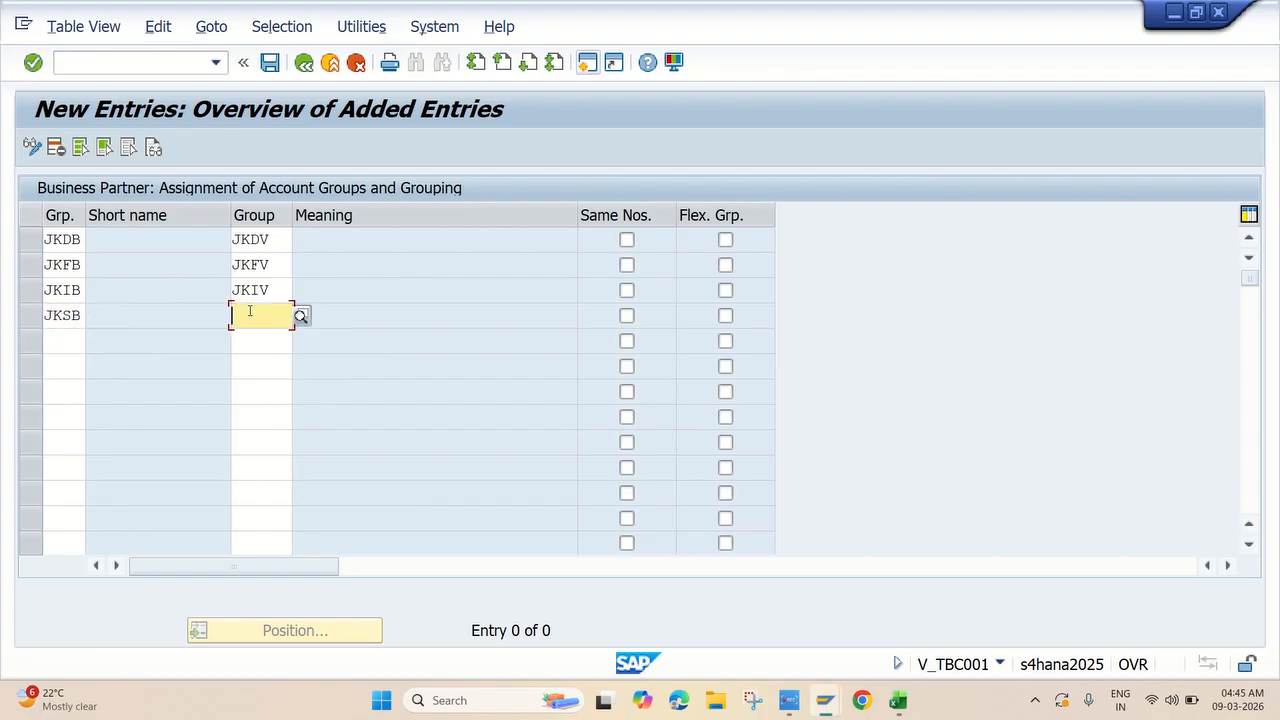
pyautogui.write('JKSV')
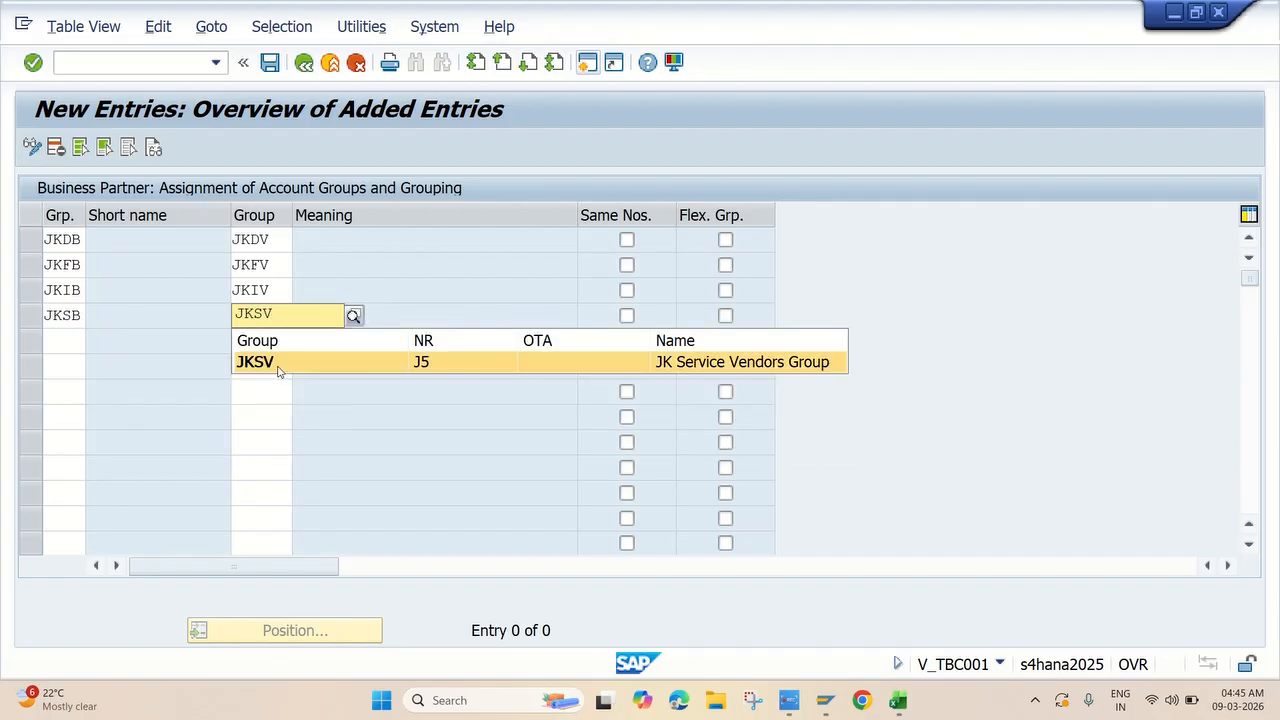
pyautogui.click(279, 368)
pyautogui.click(48, 342)
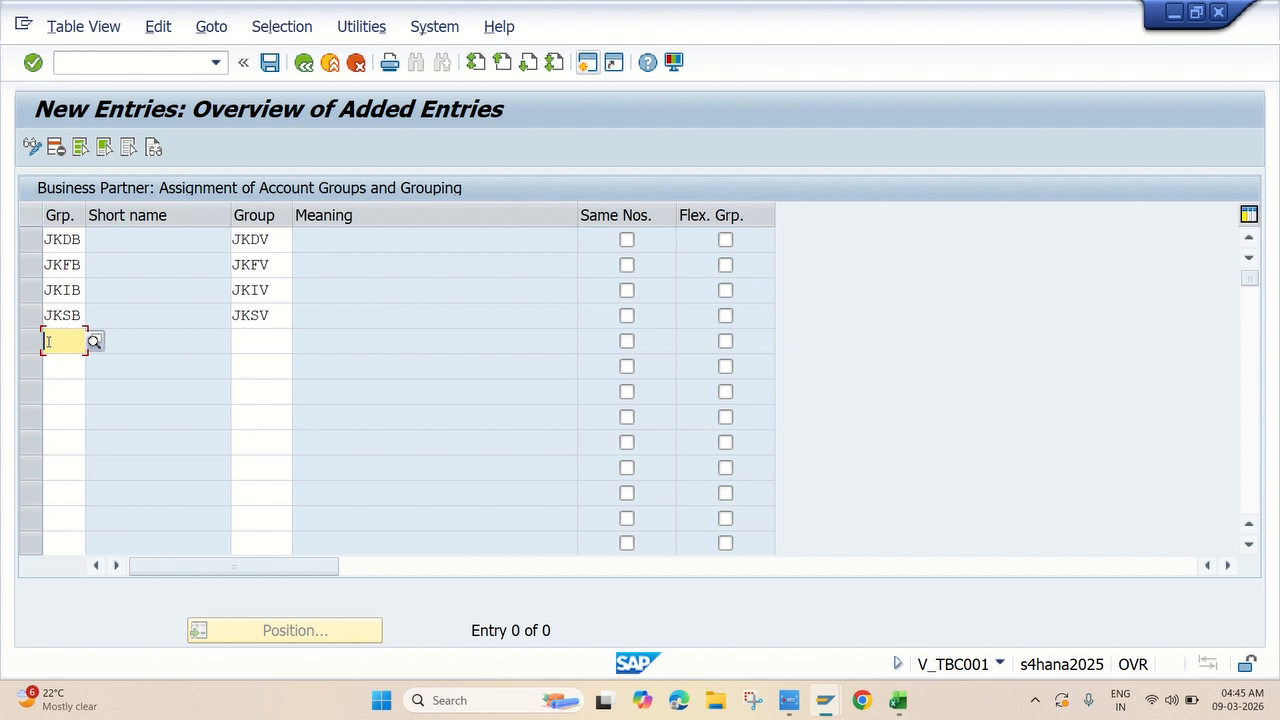
pyautogui.write('JKO')
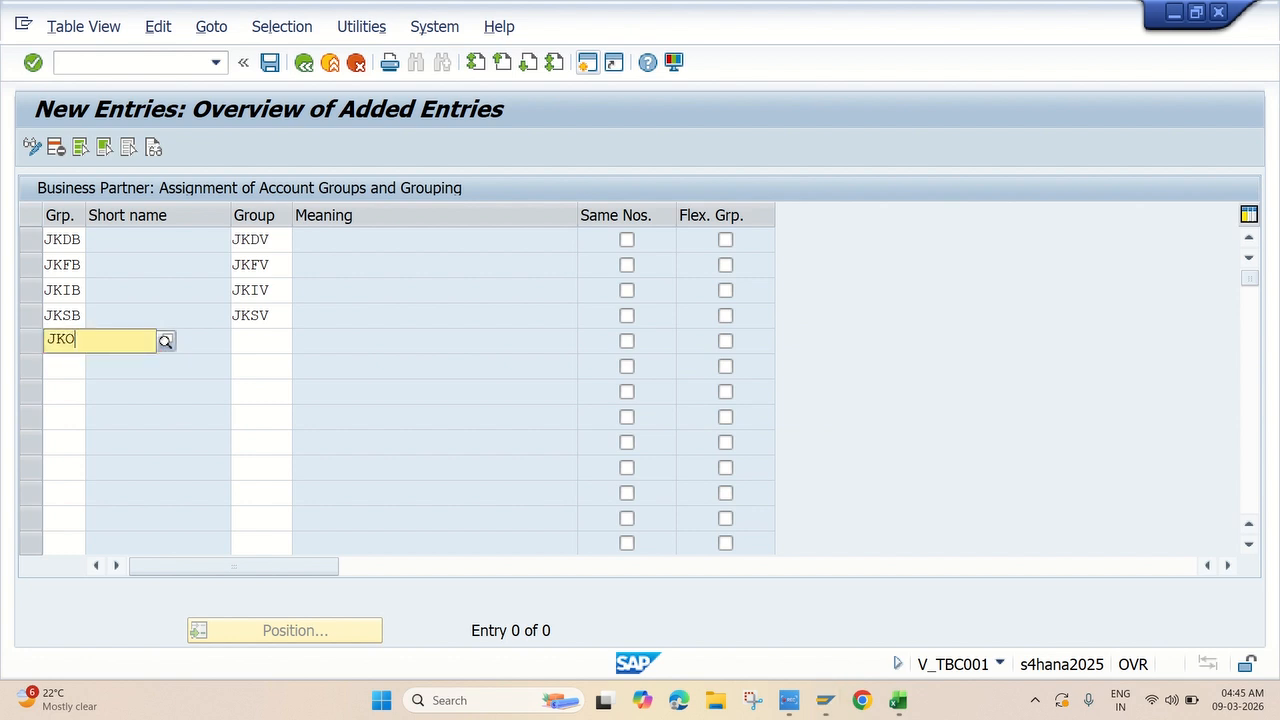
pyautogui.write('B')
pyautogui.click(110, 392)
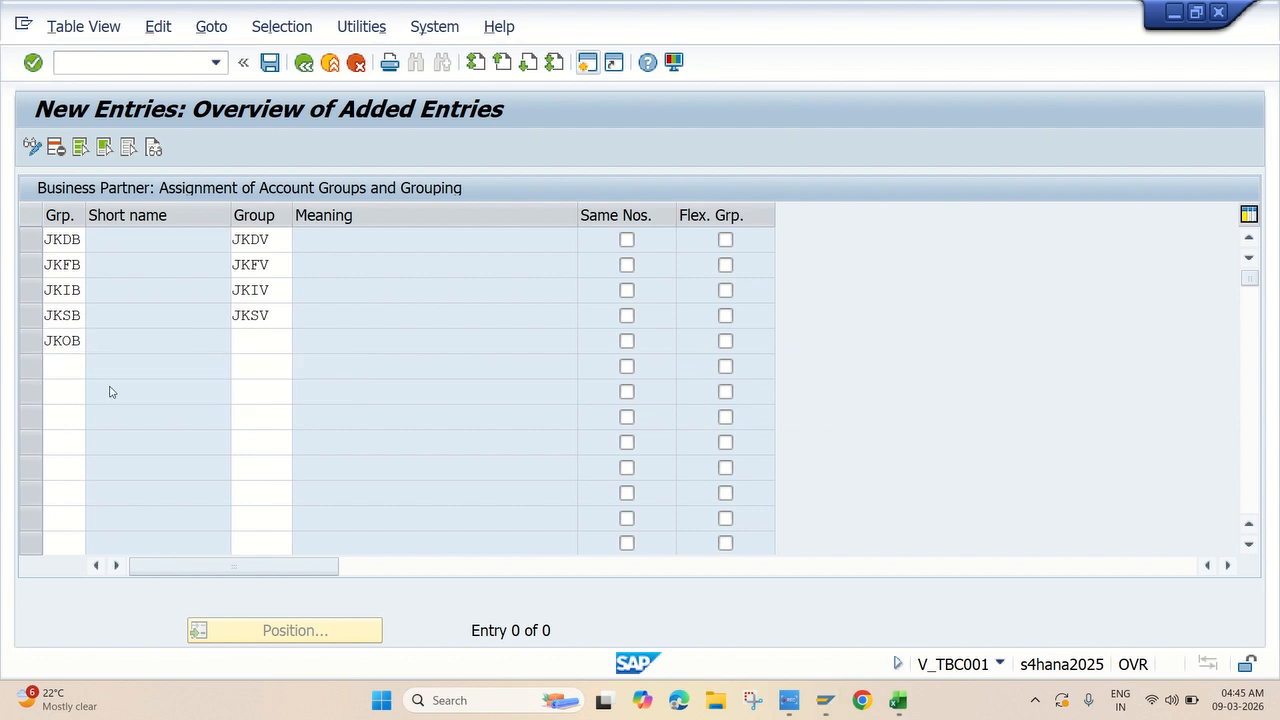
pyautogui.click(252, 343)
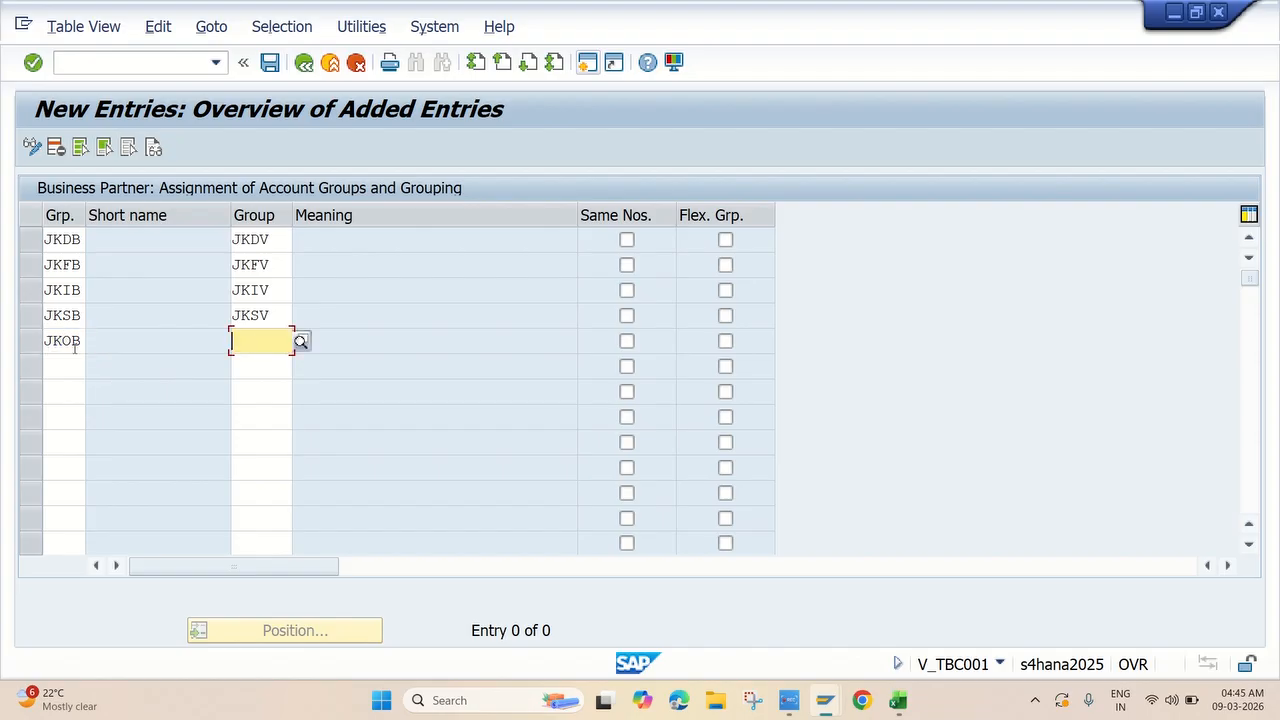
pyautogui.write('JKOV')
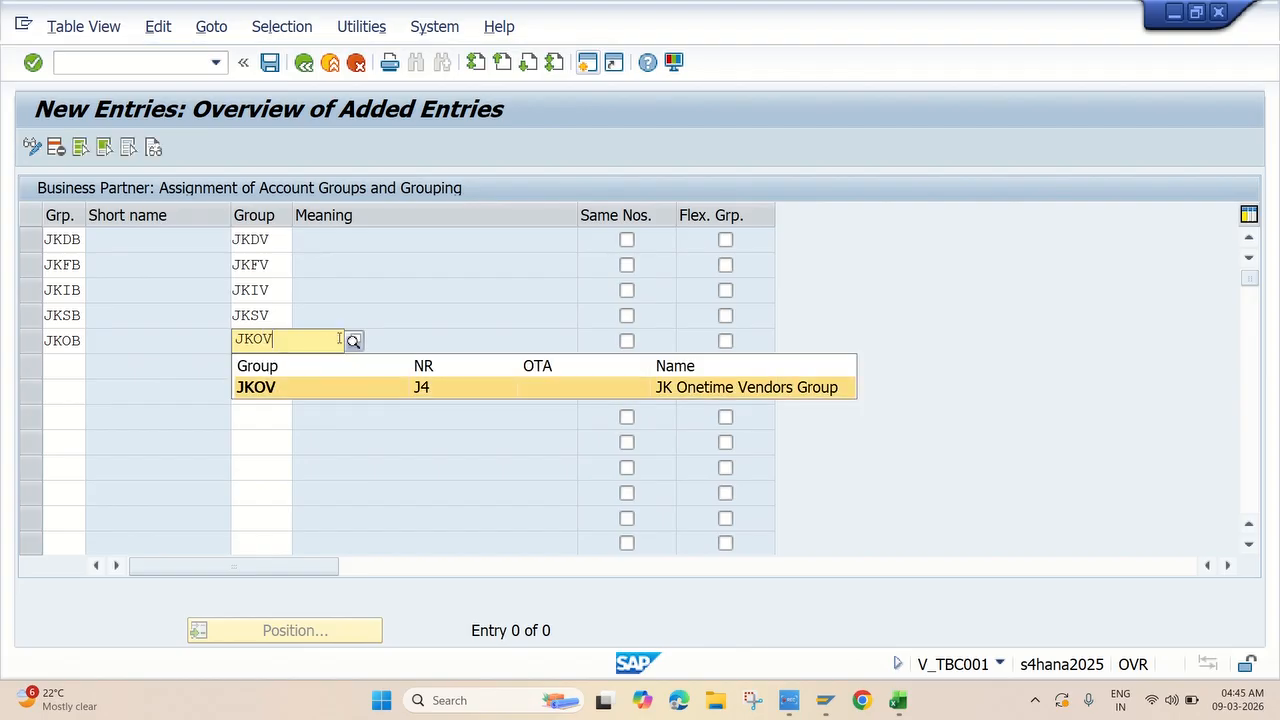
pyautogui.click(299, 388)
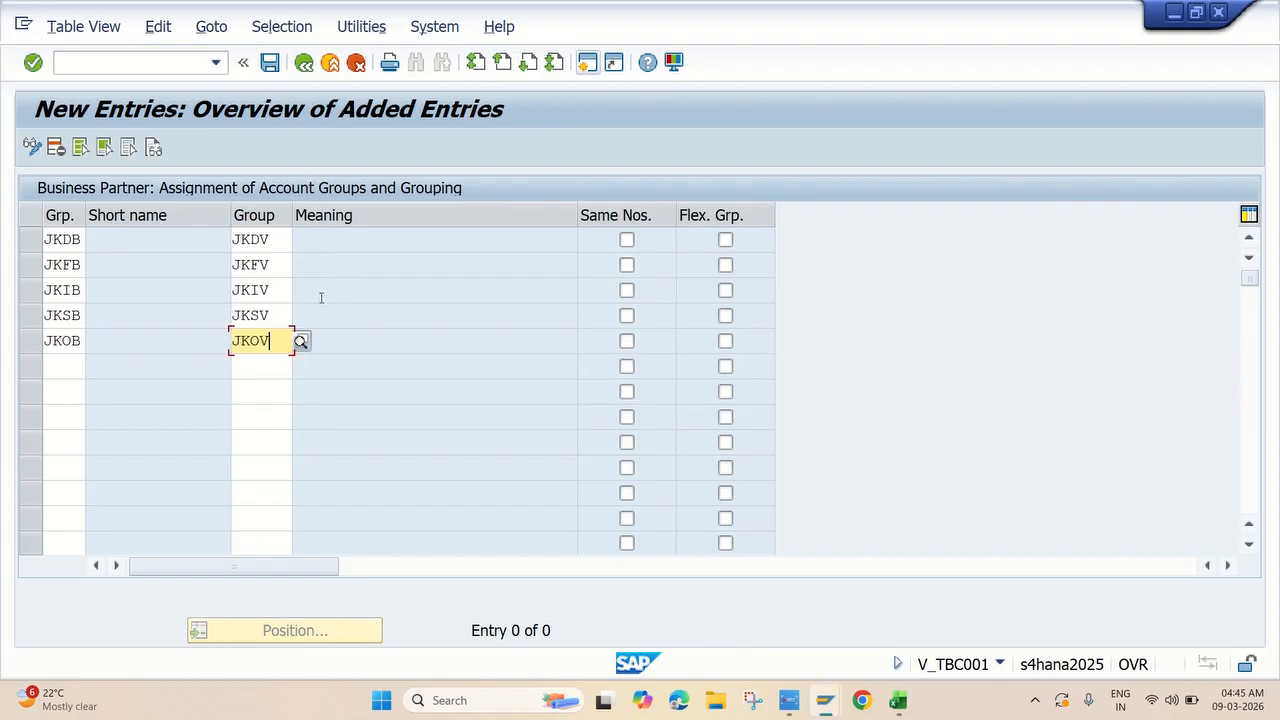
pyautogui.press('Return')
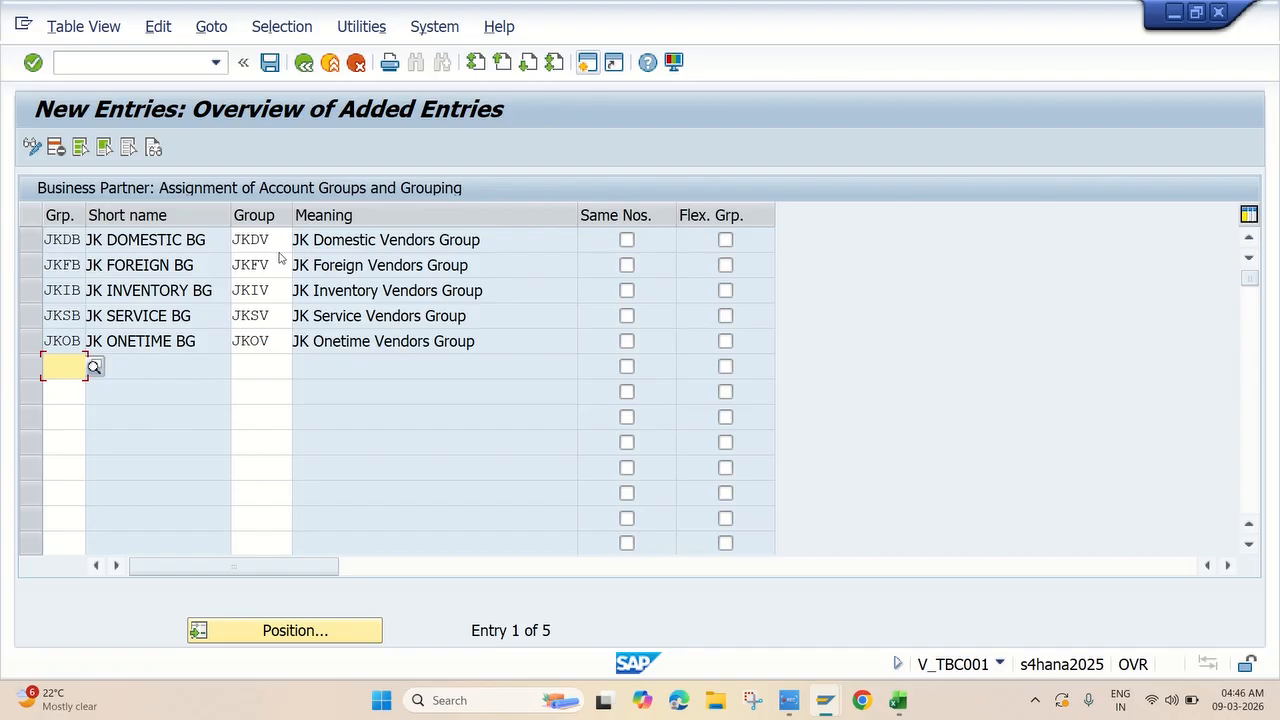
# Save the five grouping assignments under the customizing request, check the Excel notes, and return to SAP.
pyautogui.click(270, 62)
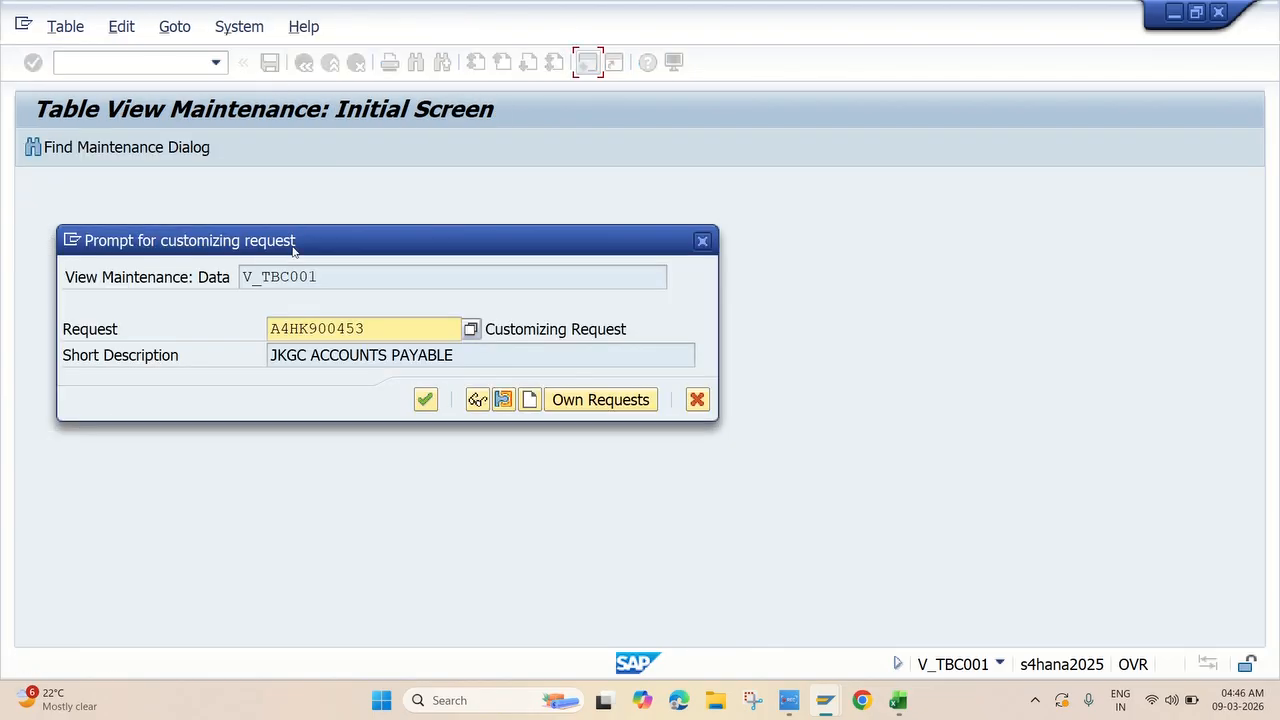
pyautogui.click(424, 399)
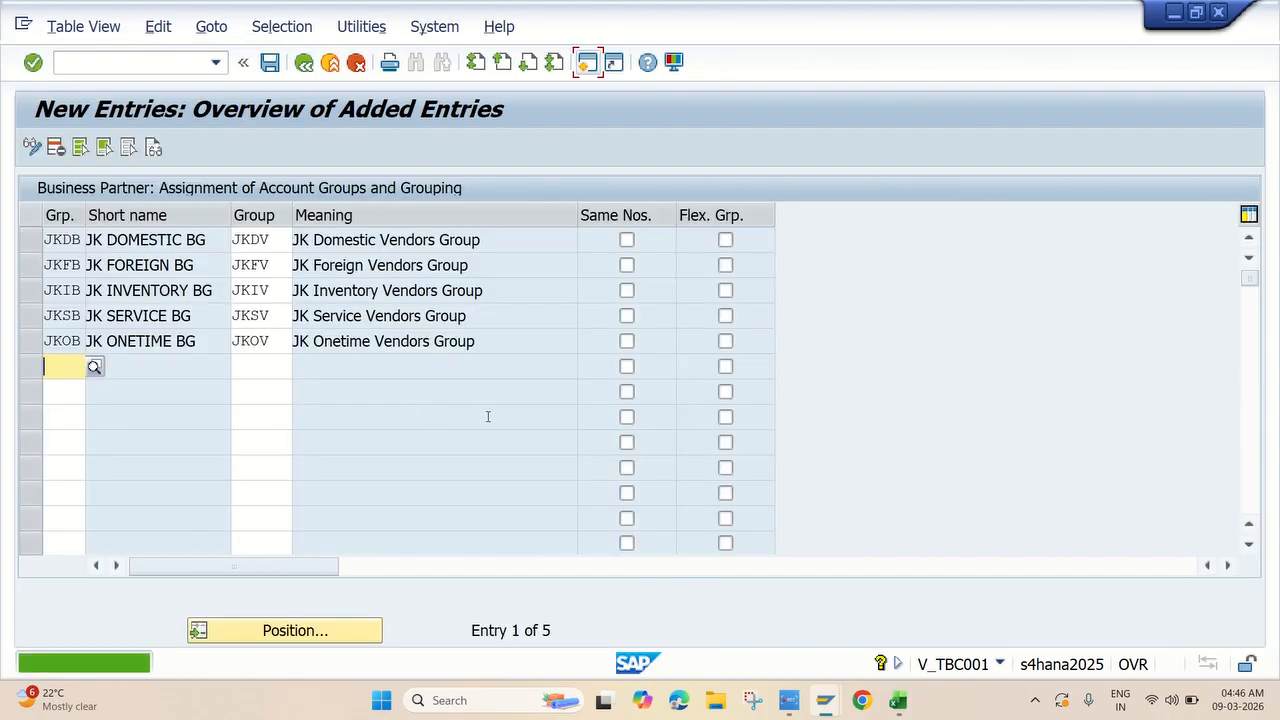
pyautogui.click(796, 700)
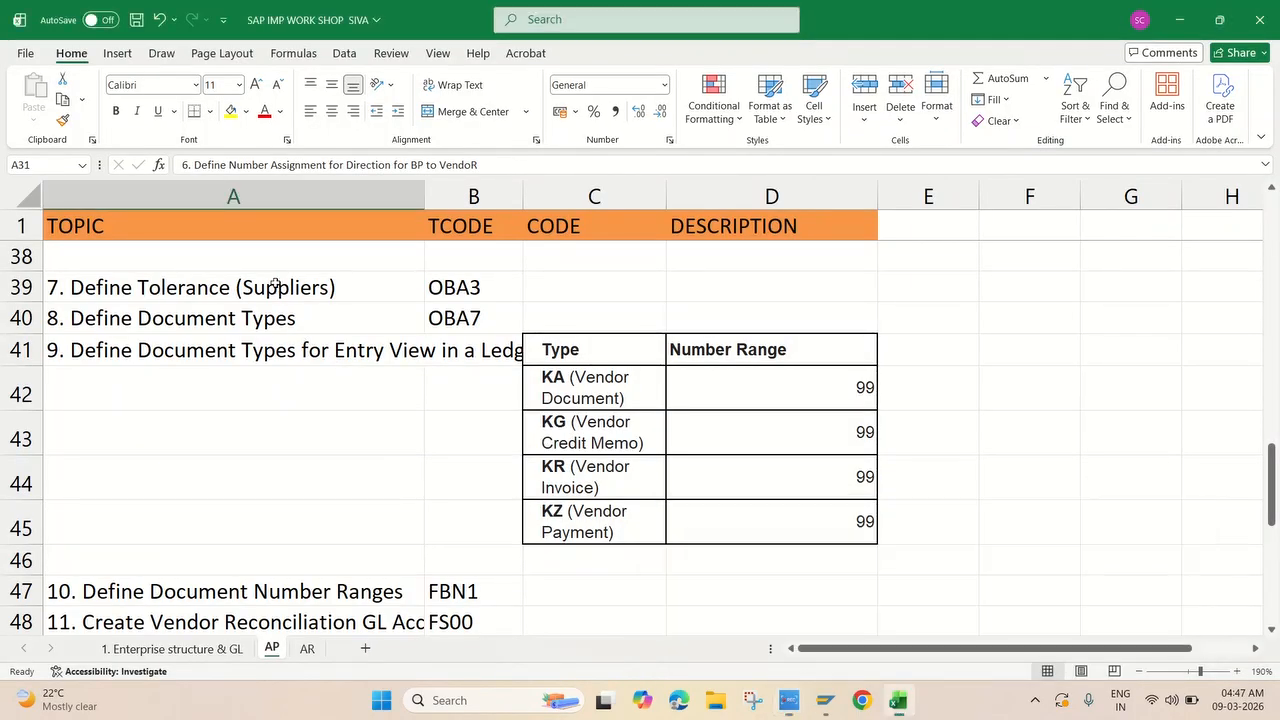
pyautogui.click(275, 287)
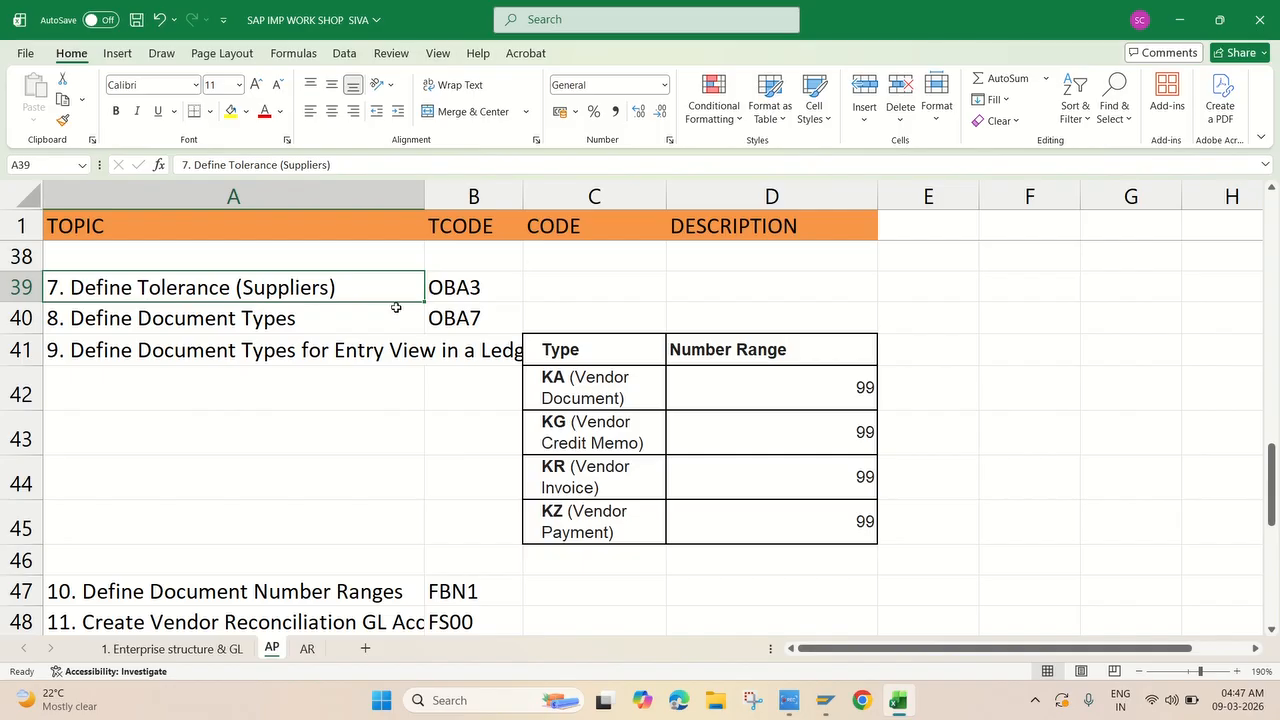
pyautogui.moveTo(830, 706)
pyautogui.click(845, 635)
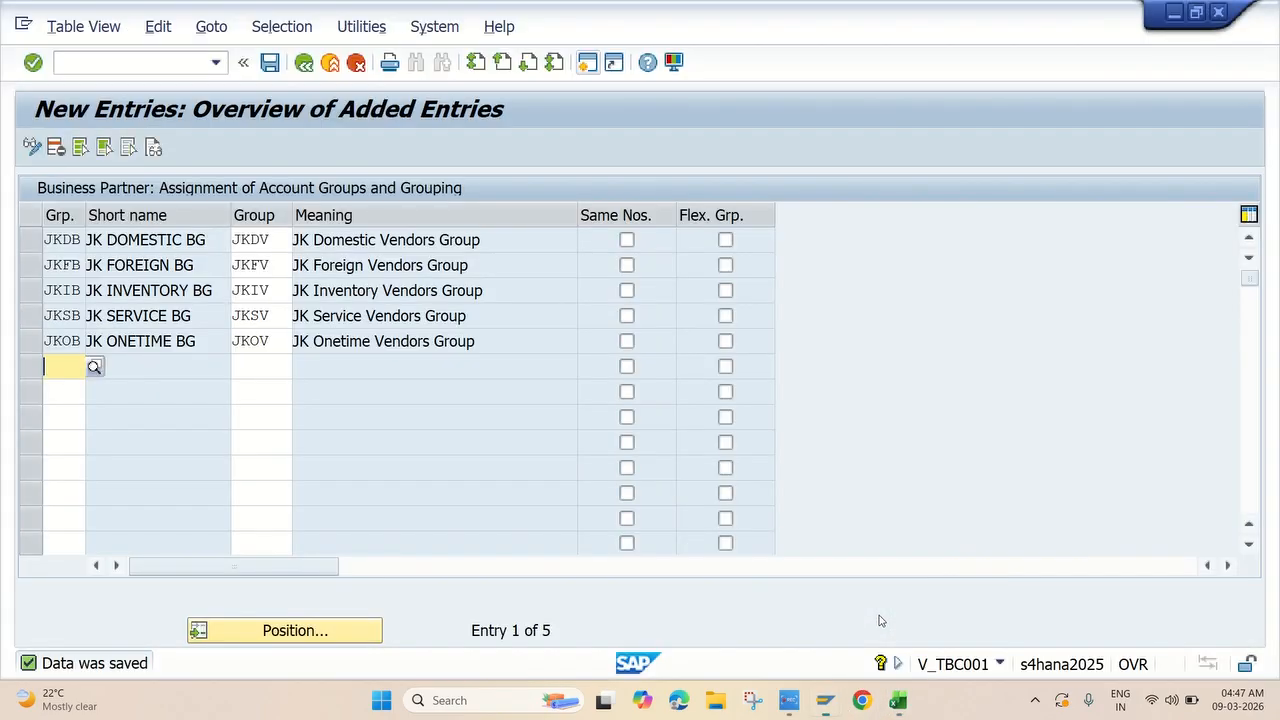
# Back out to the Reference IMG and run Define Tolerances (Suppliers) under Manual Outgoing Payments.
pyautogui.click(303, 63)
pyautogui.click(303, 63)
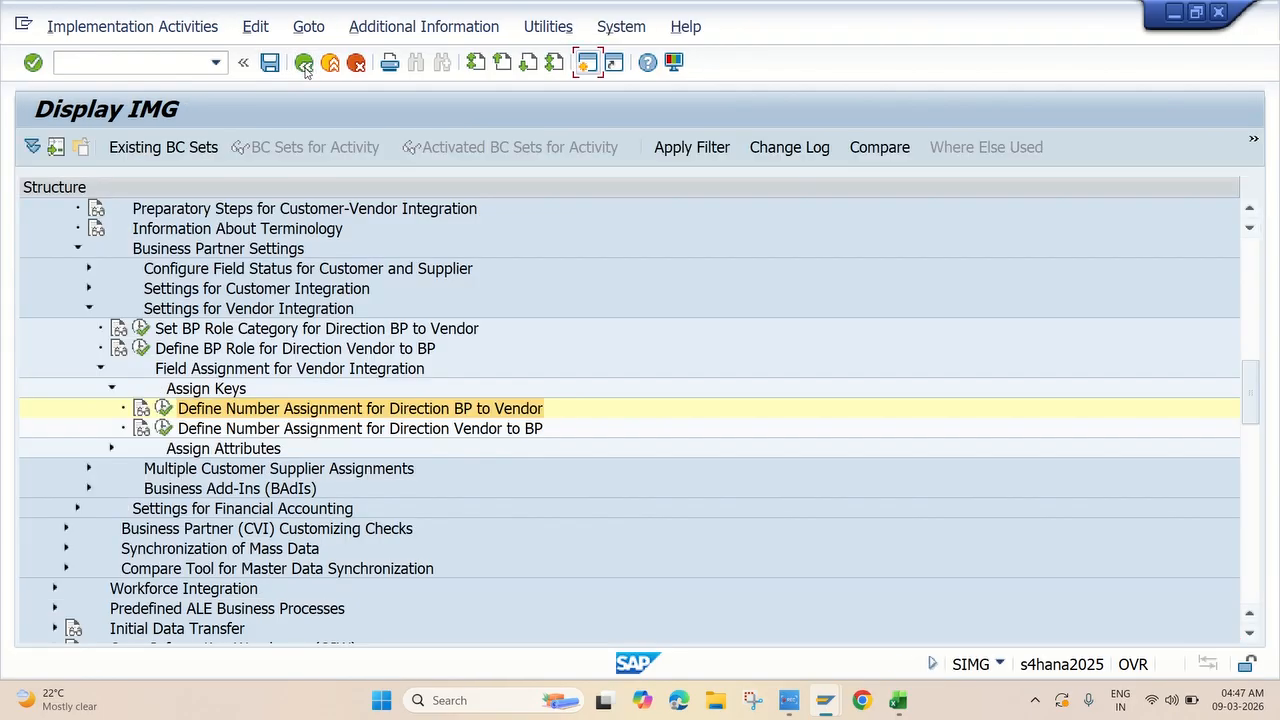
pyautogui.click(303, 63)
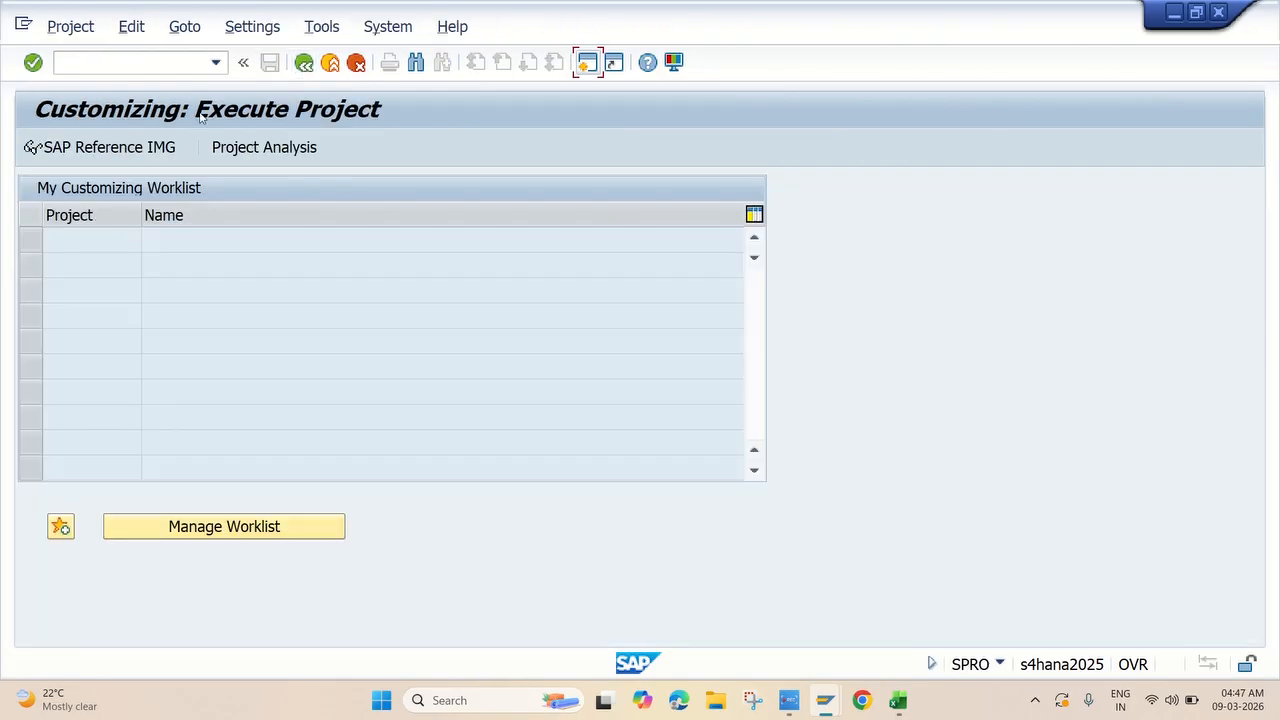
pyautogui.click(131, 153)
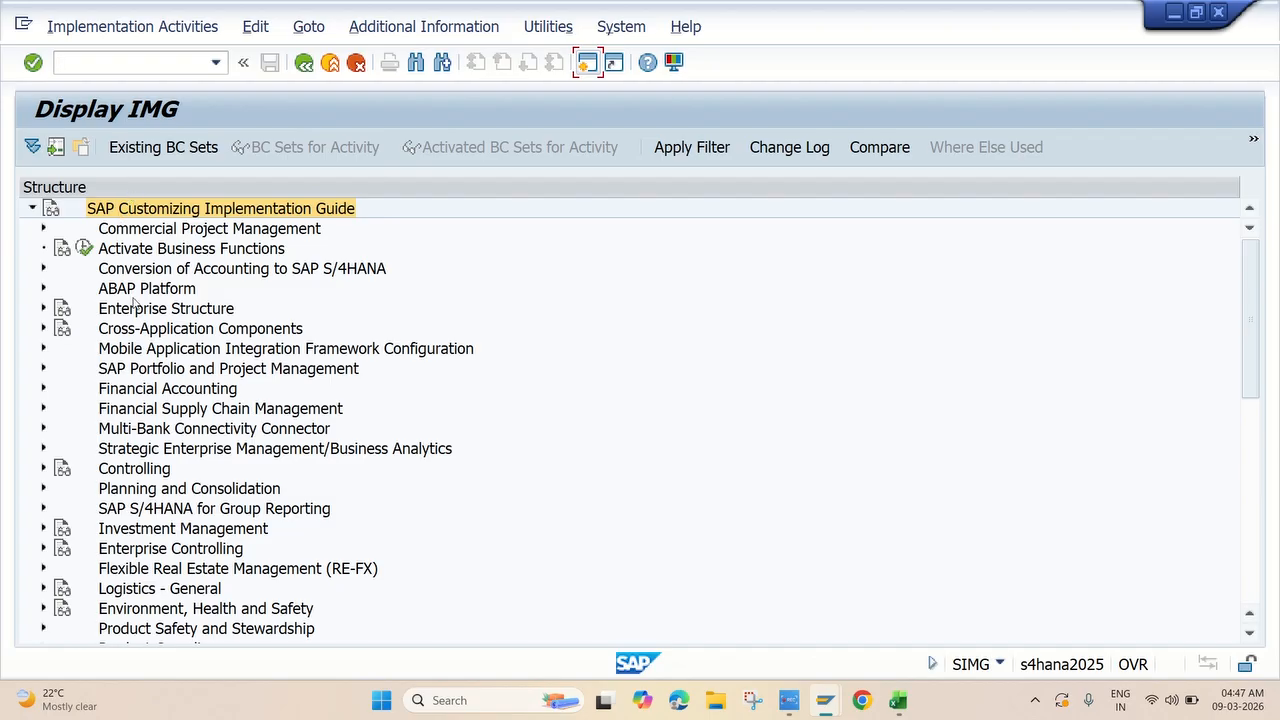
pyautogui.click(43, 393)
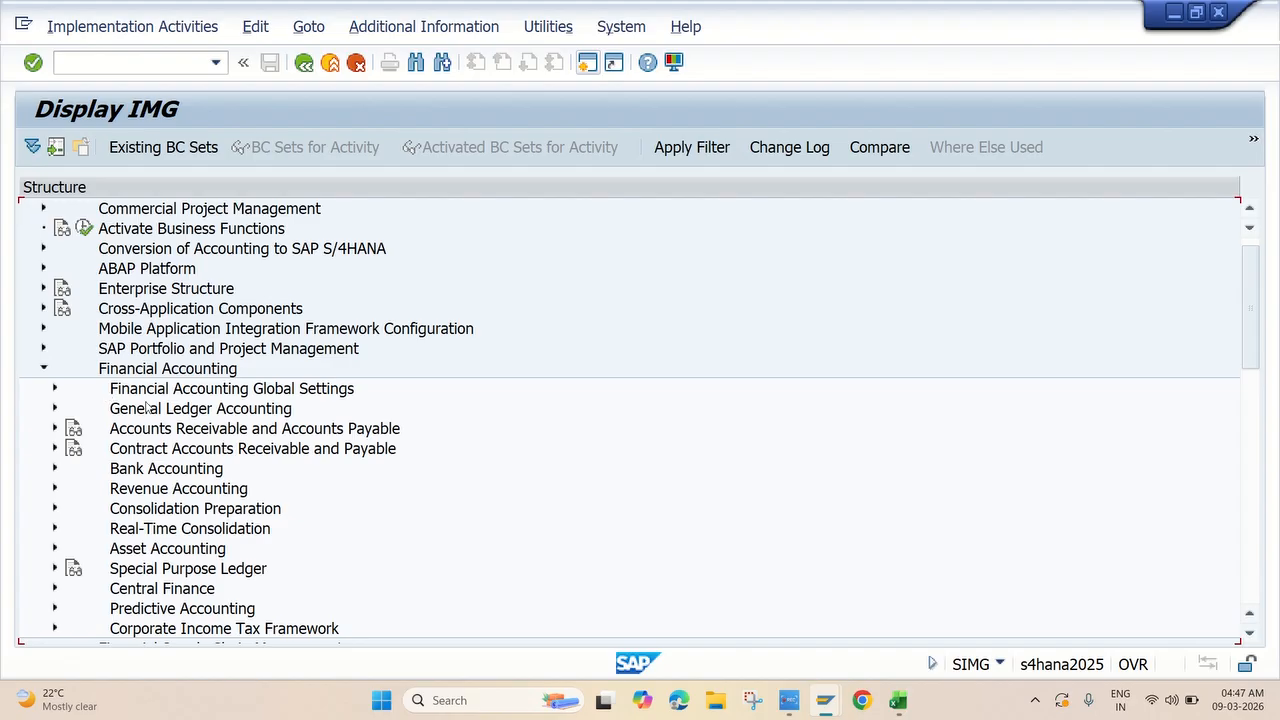
pyautogui.scroll(-1, 150, 407)
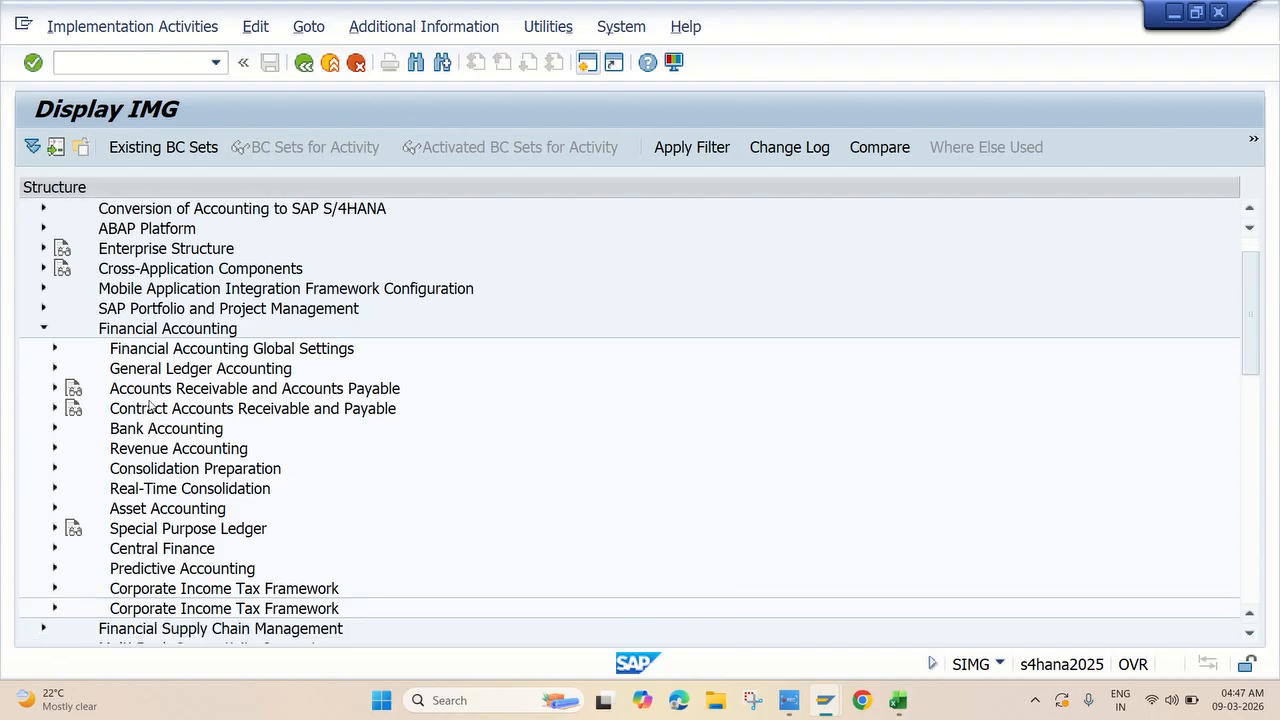
pyautogui.click(54, 390)
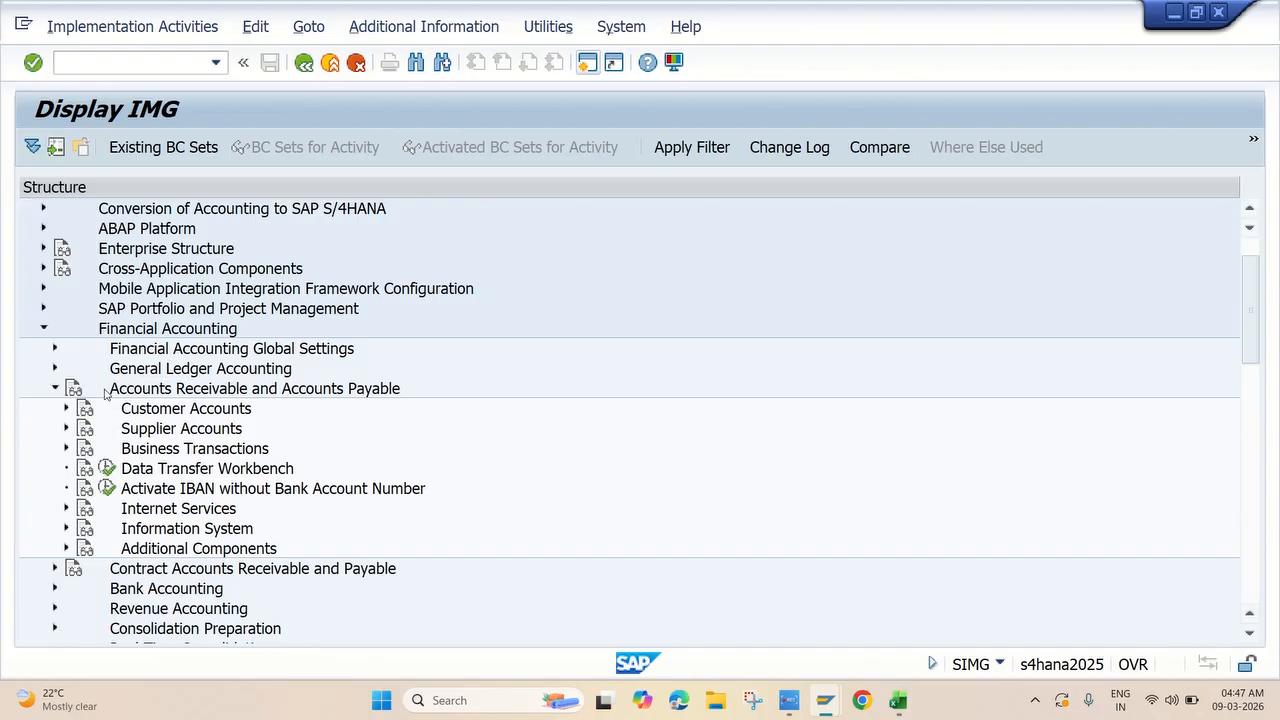
pyautogui.click(66, 449)
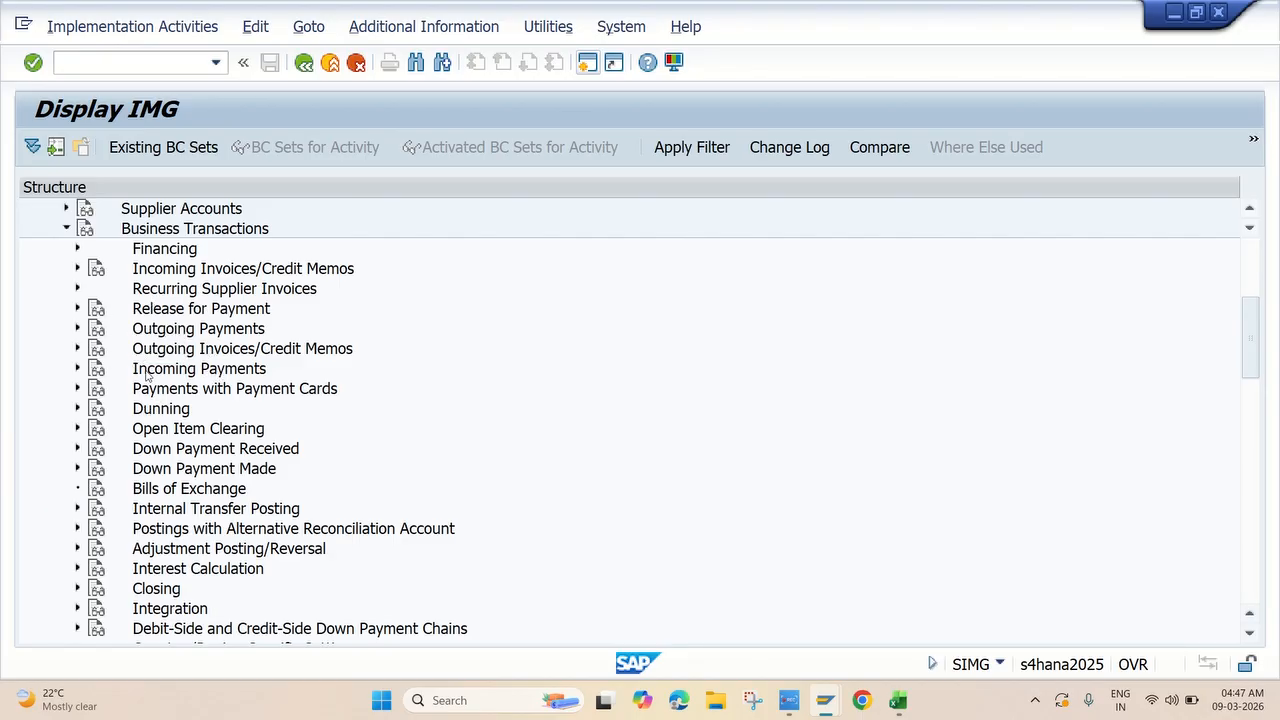
pyautogui.click(78, 330)
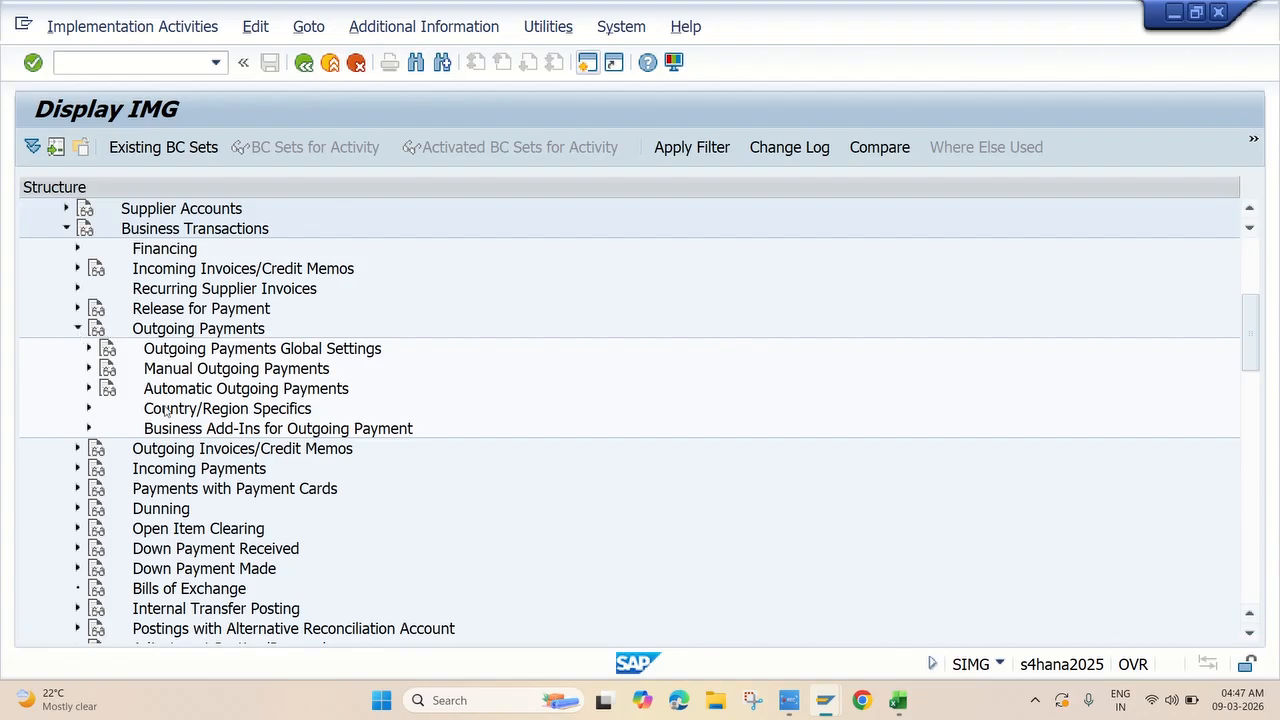
pyautogui.click(88, 369)
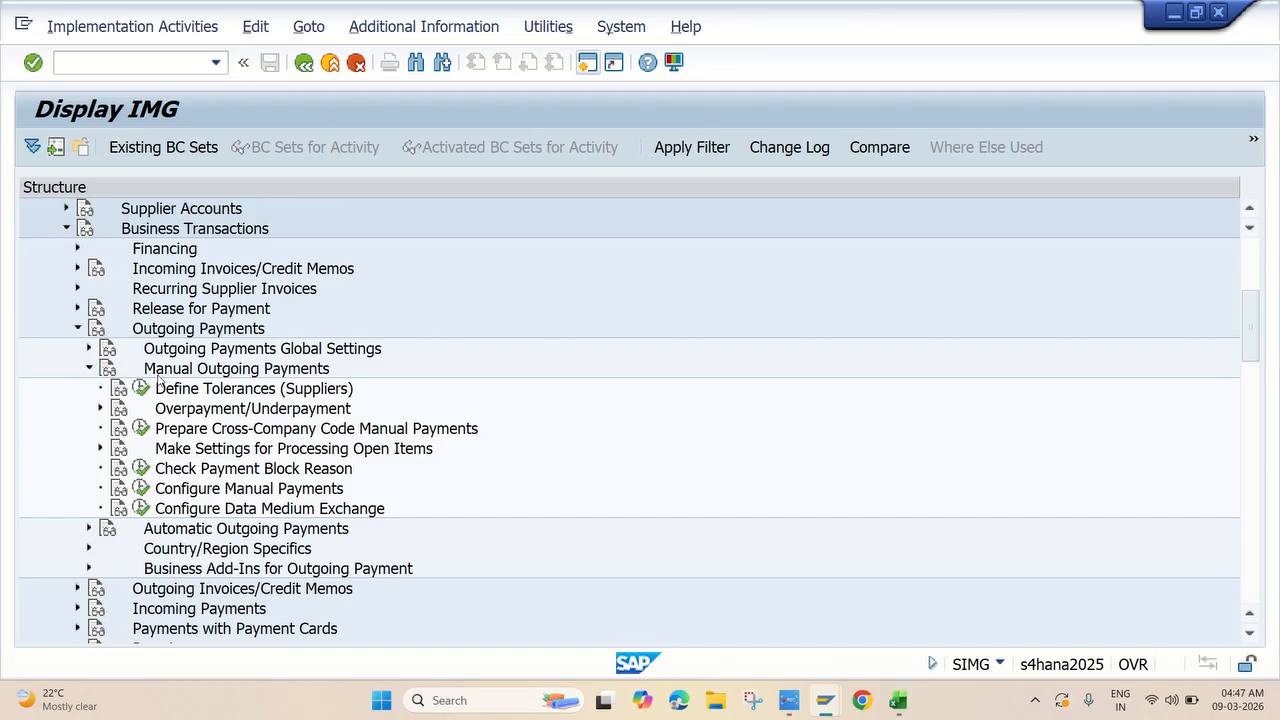
pyautogui.scroll(-1, 162, 381)
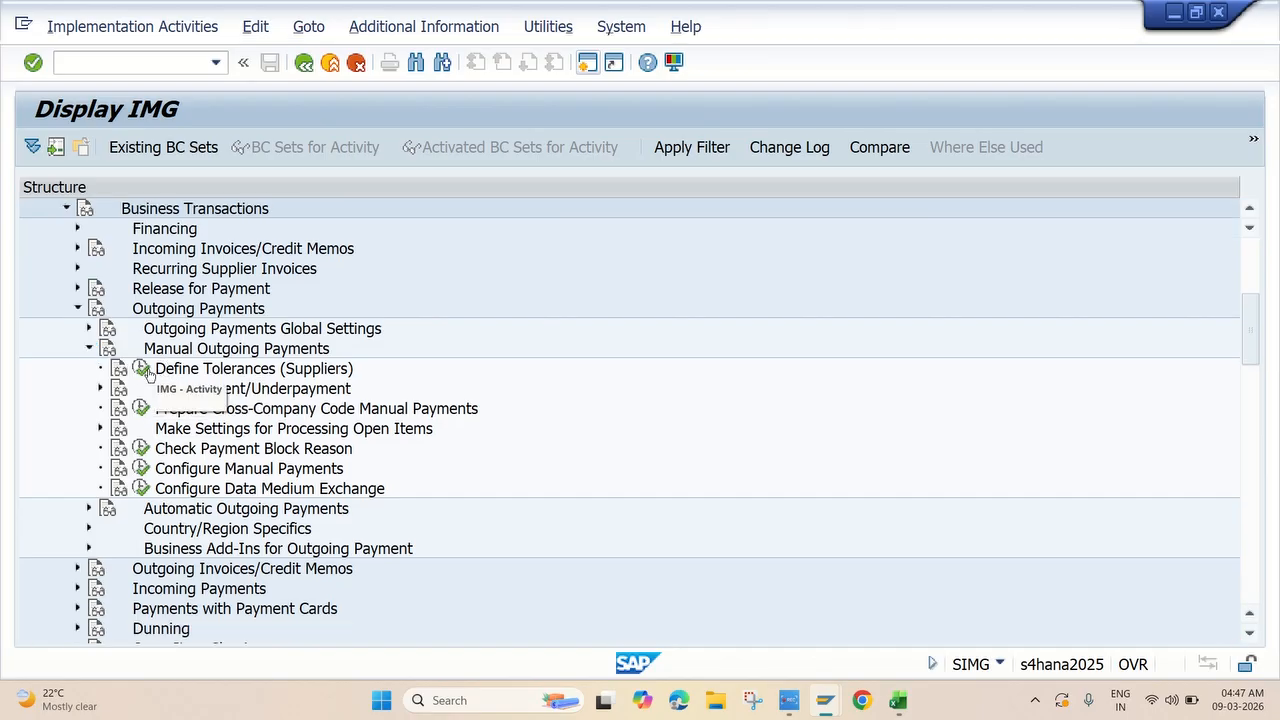
pyautogui.click(141, 368)
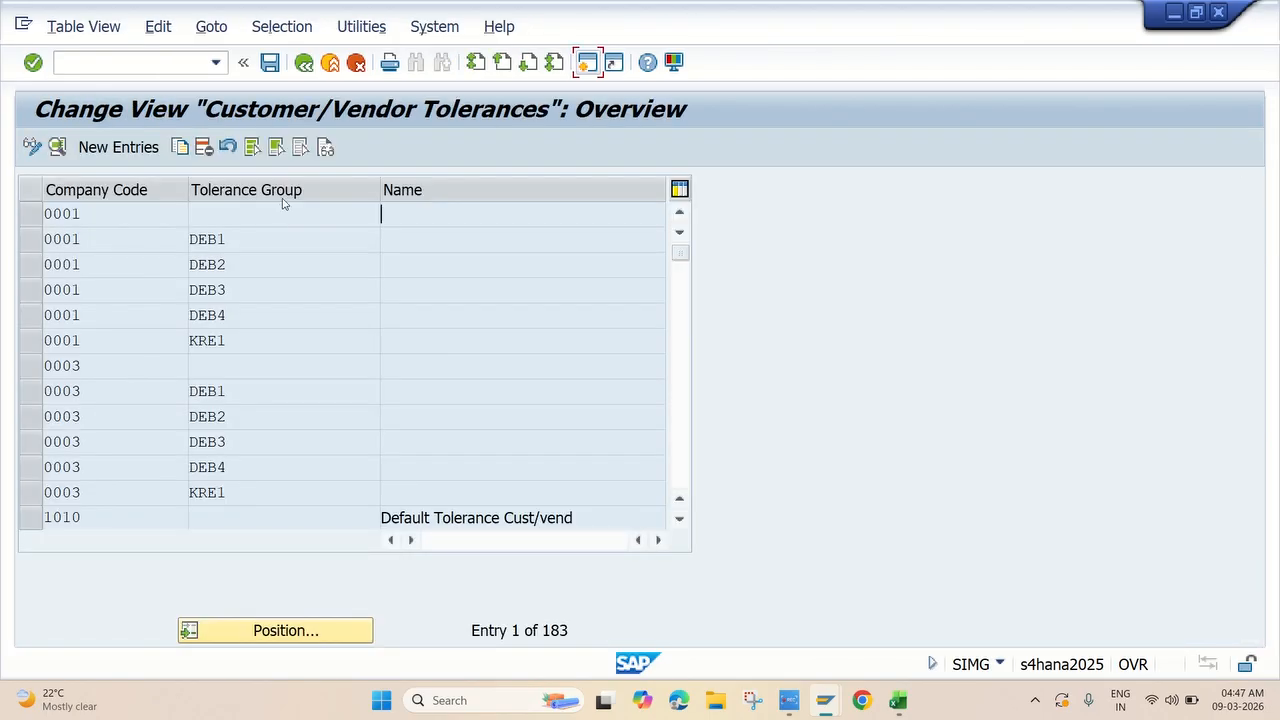
# Add a new tolerance entry for company code JK10 described 'Tolerance Group for JK10'.
pyautogui.click(117, 150)
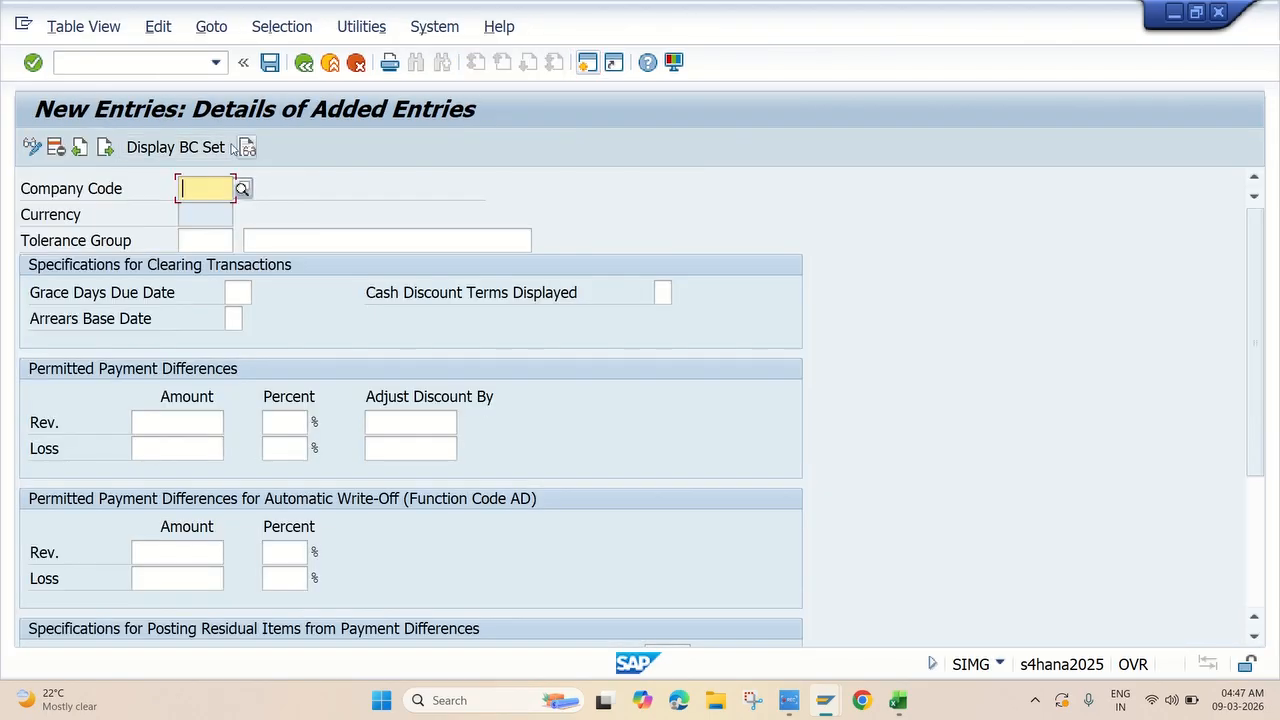
pyautogui.write('JK10')
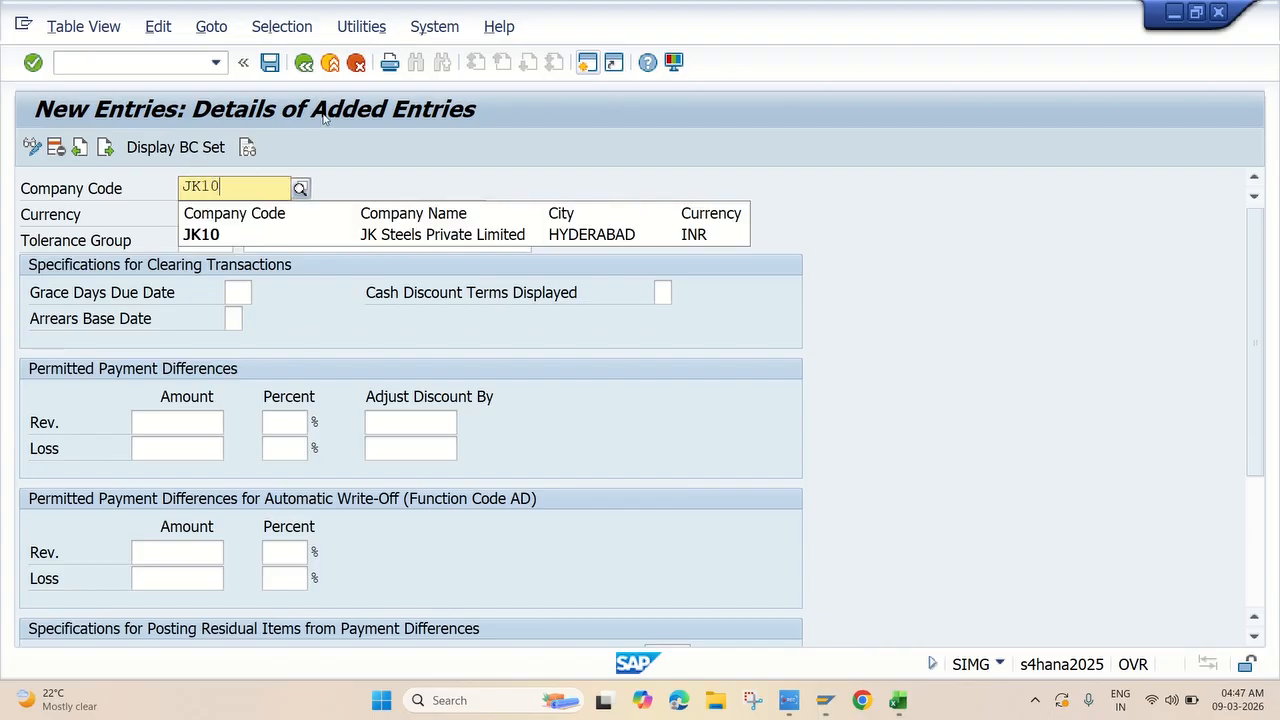
pyautogui.click(321, 237)
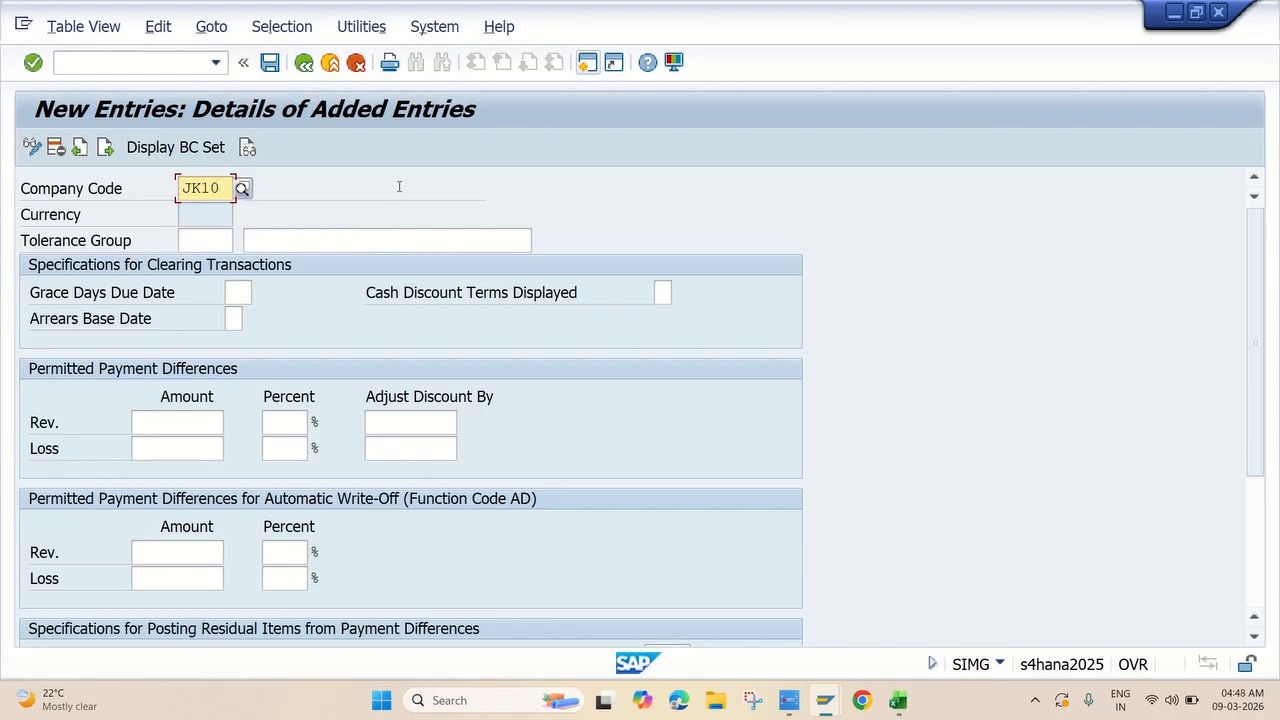
pyautogui.click(322, 238)
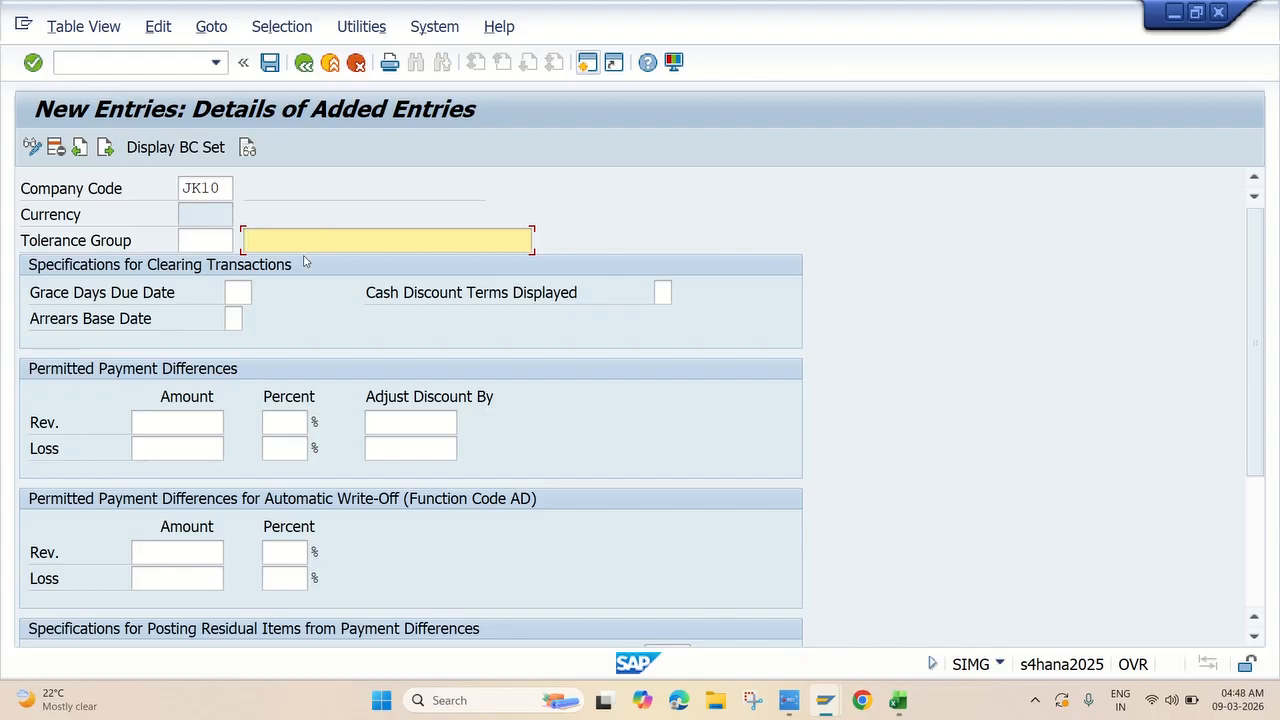
pyautogui.write('Tolerance Group for')
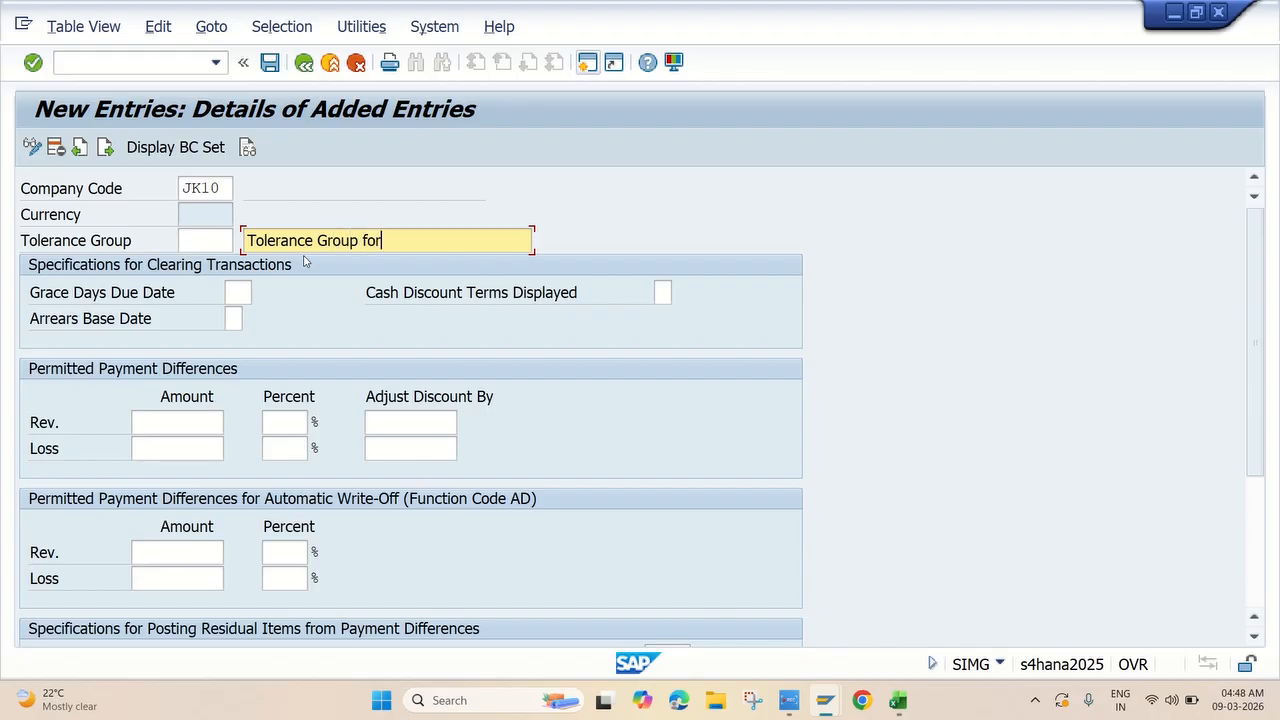
pyautogui.write(' JK10')
pyautogui.press('Return')
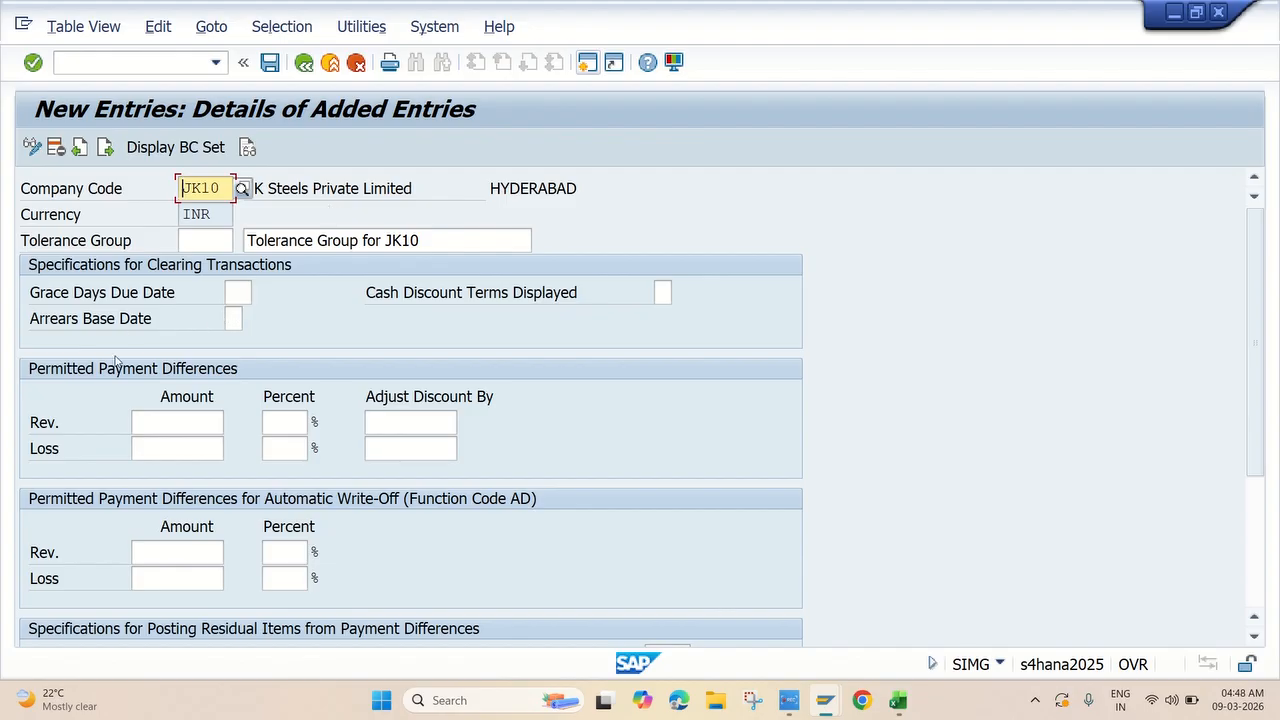
# Set 10 as the revenue and loss amount limits for both payment difference sections.
pyautogui.click(187, 423)
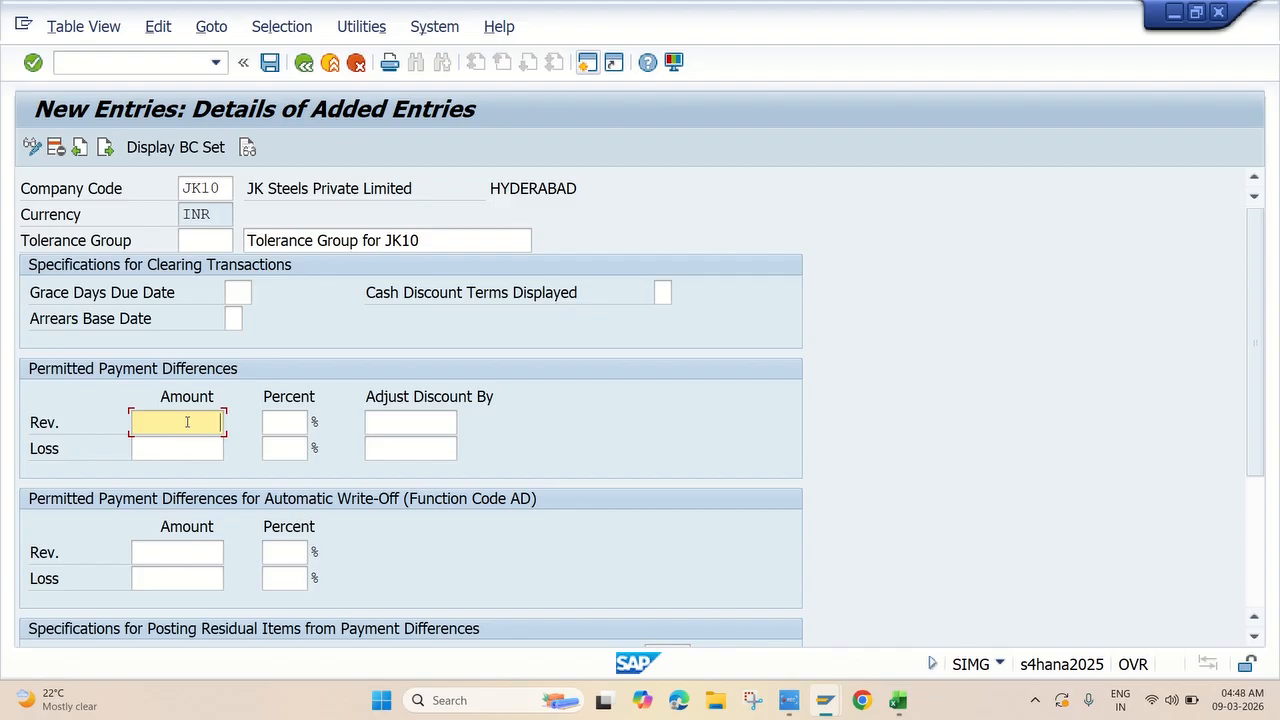
pyautogui.write('10')
pyautogui.click(187, 453)
pyautogui.write('10')
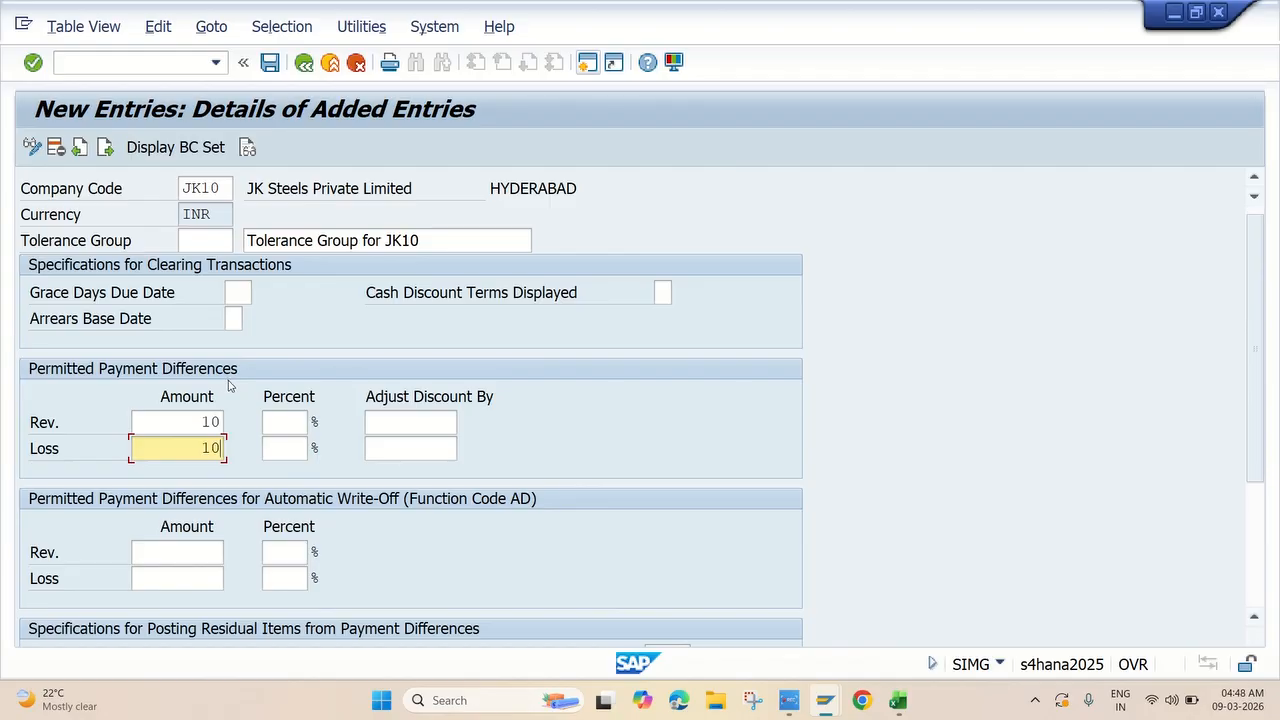
pyautogui.scroll(-1, 228, 385)
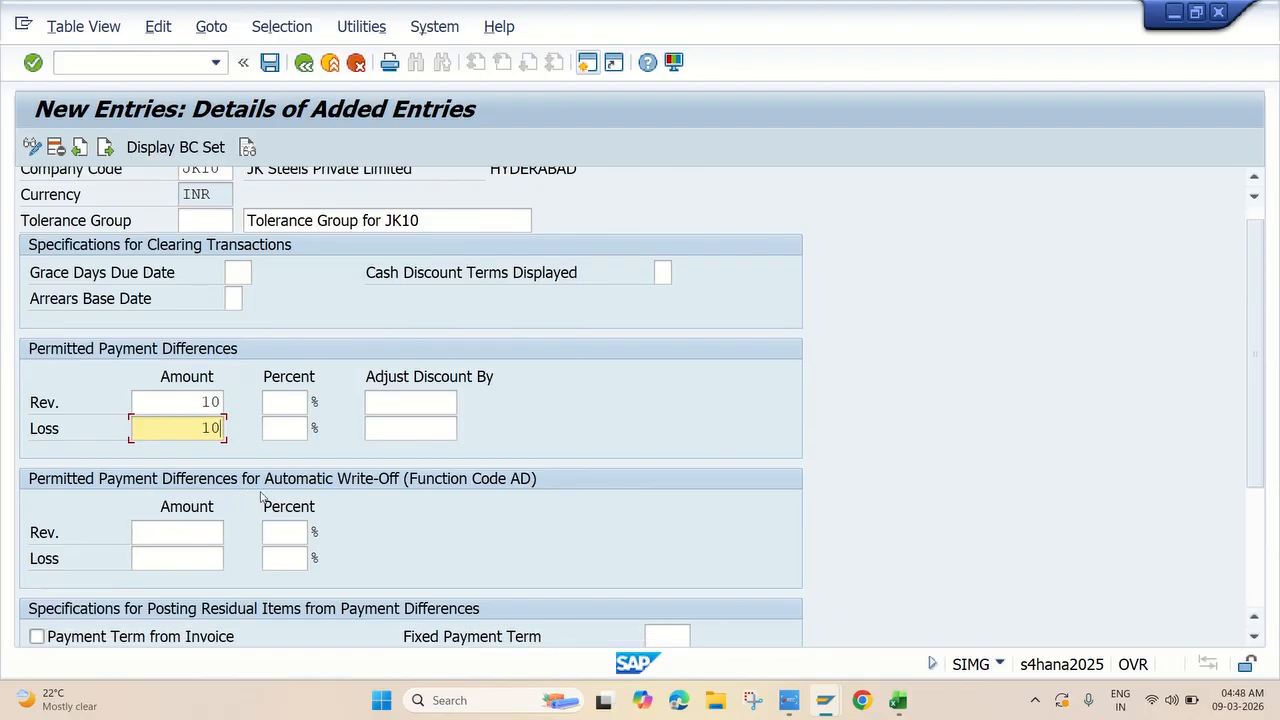
pyautogui.click(204, 530)
pyautogui.write('10')
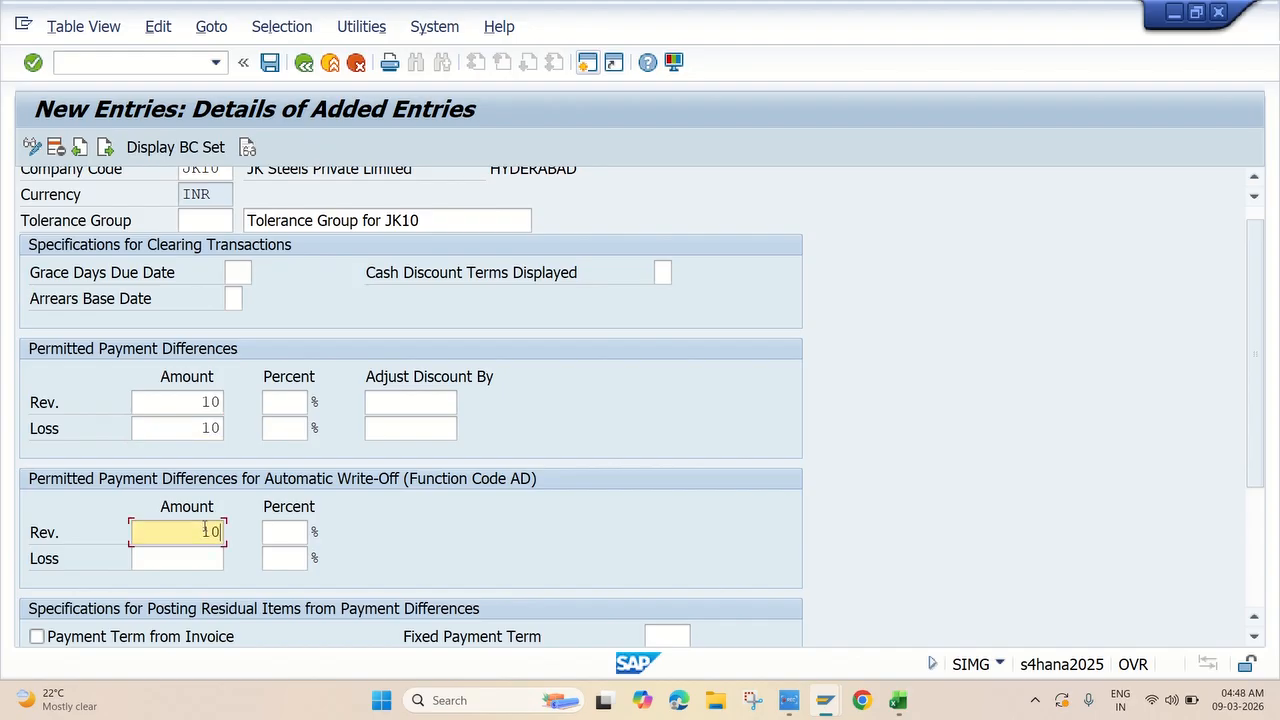
pyautogui.click(198, 553)
pyautogui.write('10')
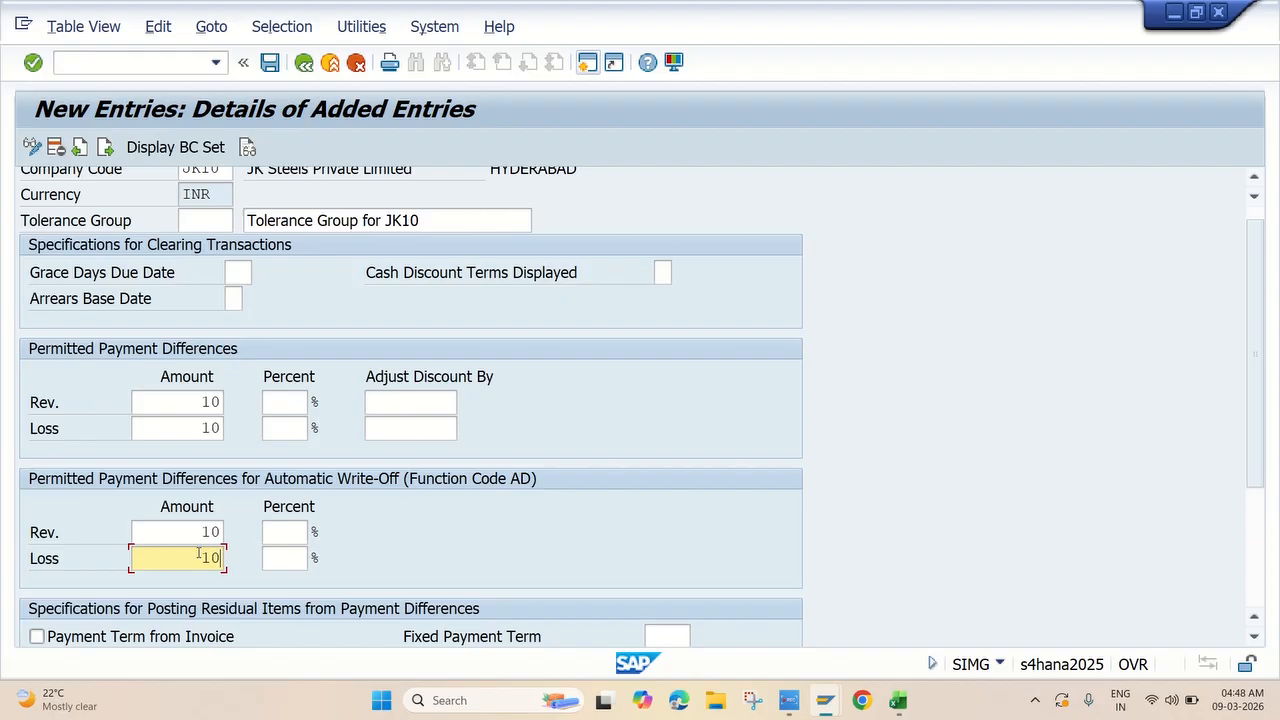
# Set 1% as the revenue and loss percent limits for both payment difference sections.
pyautogui.click(294, 402)
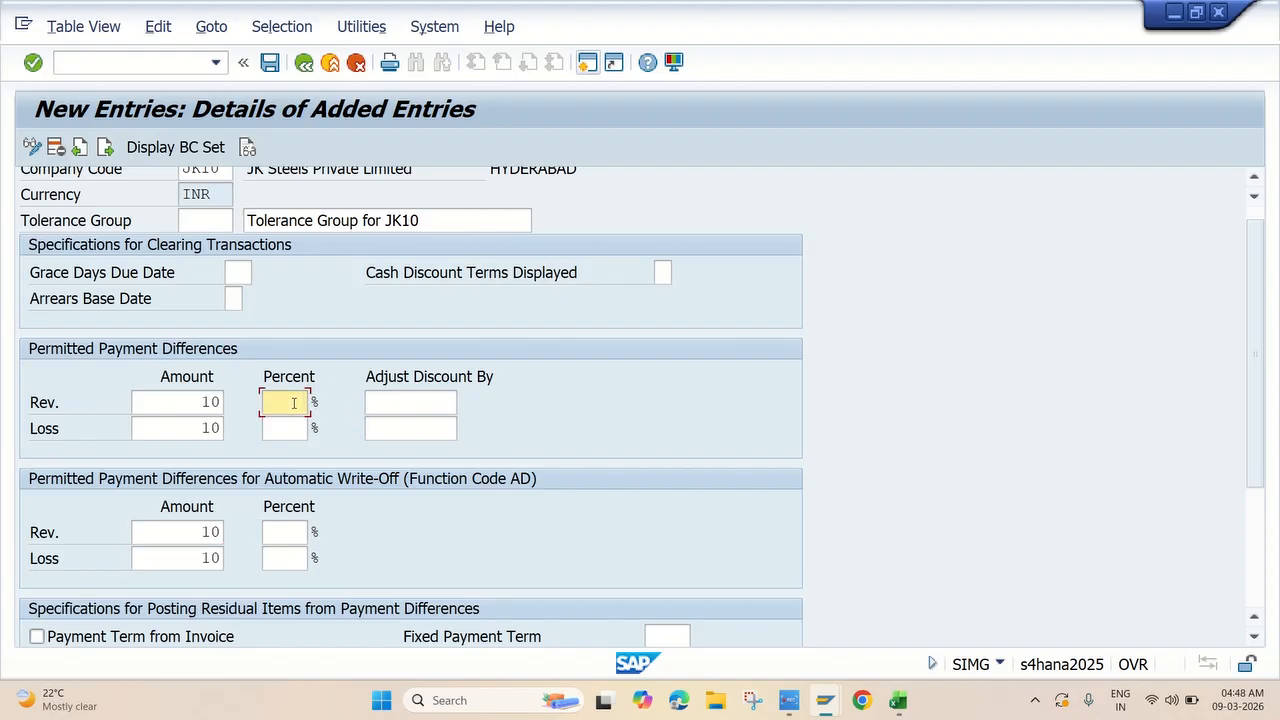
pyautogui.write('1')
pyautogui.click(296, 428)
pyautogui.write('1')
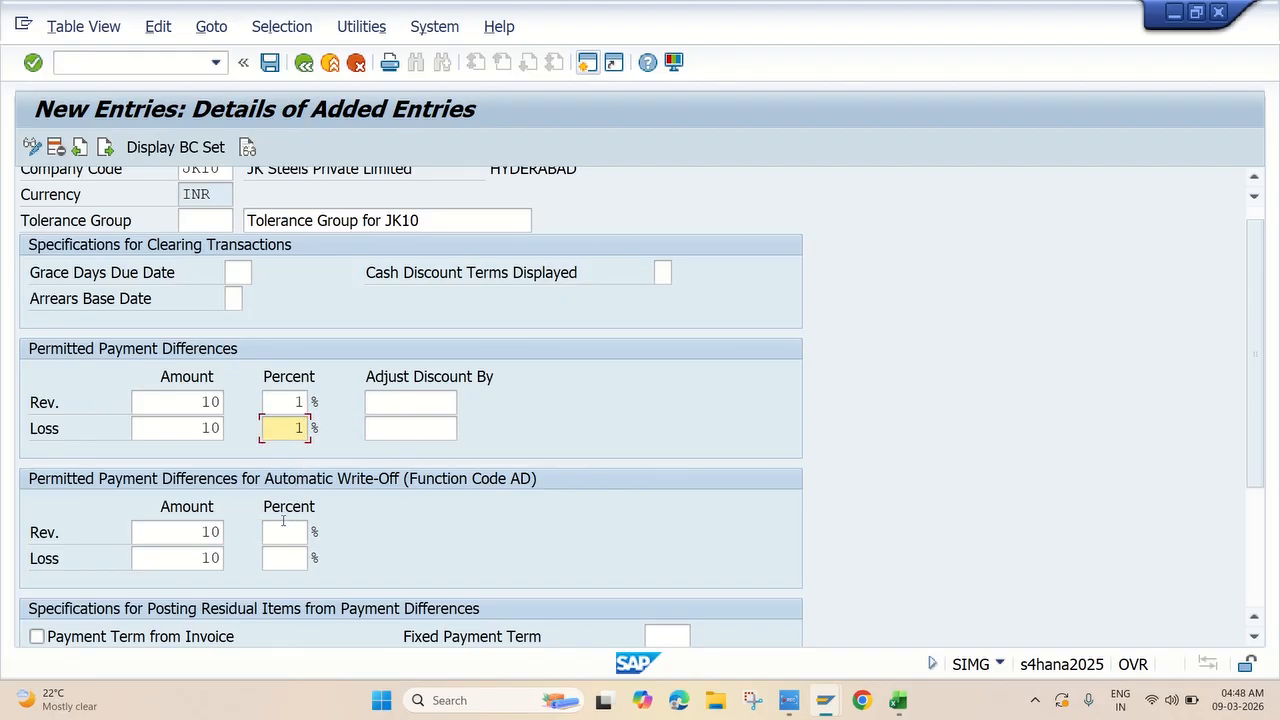
pyautogui.click(292, 532)
pyautogui.write('1')
pyautogui.click(296, 560)
pyautogui.write('1')
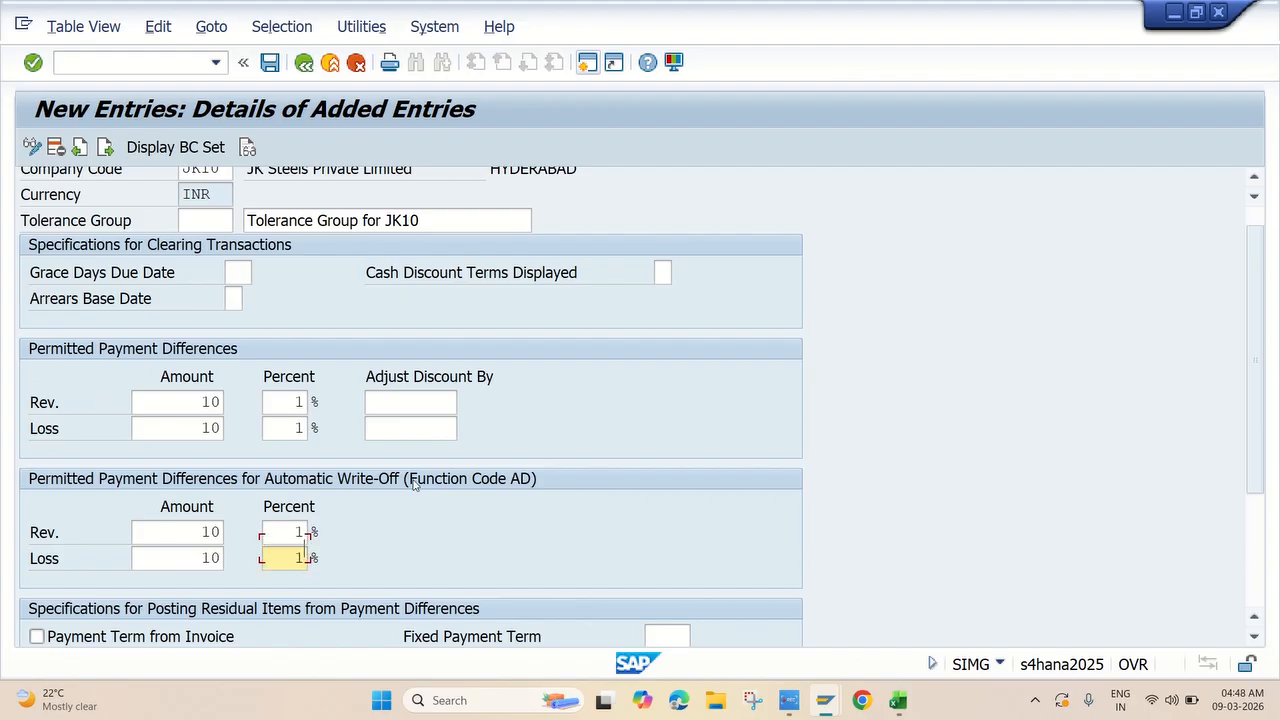
pyautogui.scroll(-1, 402, 490)
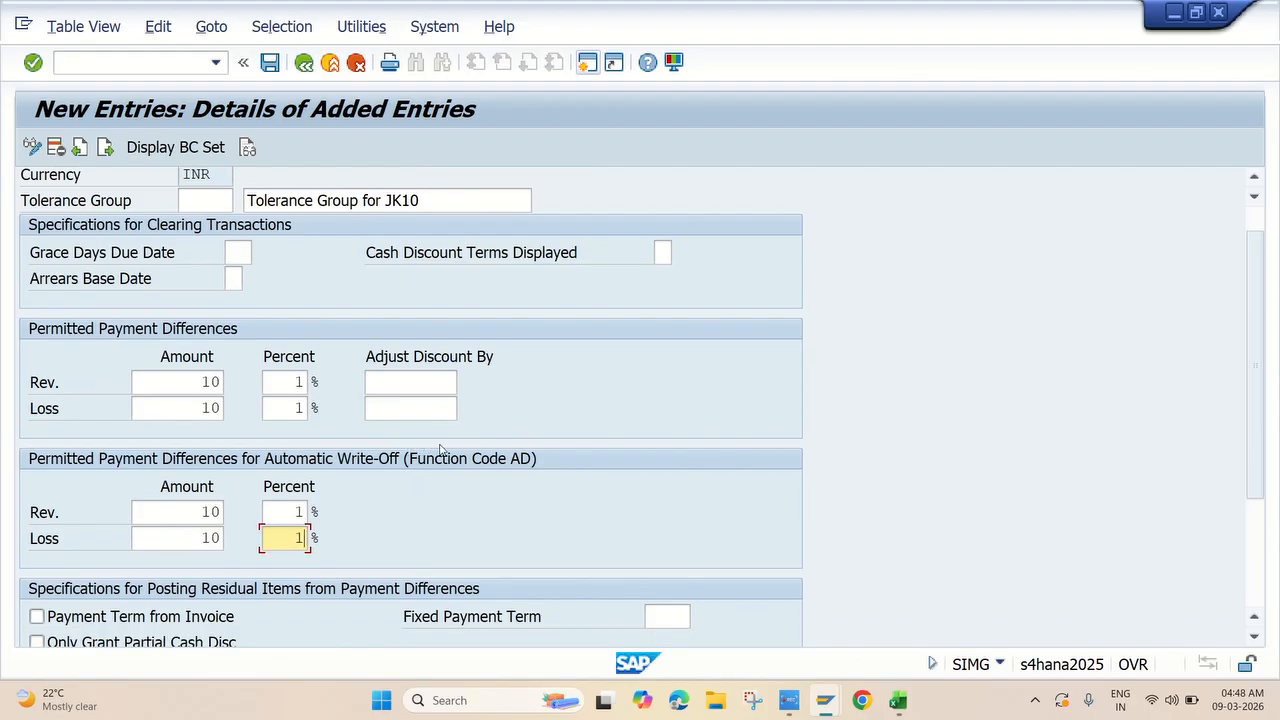
pyautogui.scroll(-1, 447, 451)
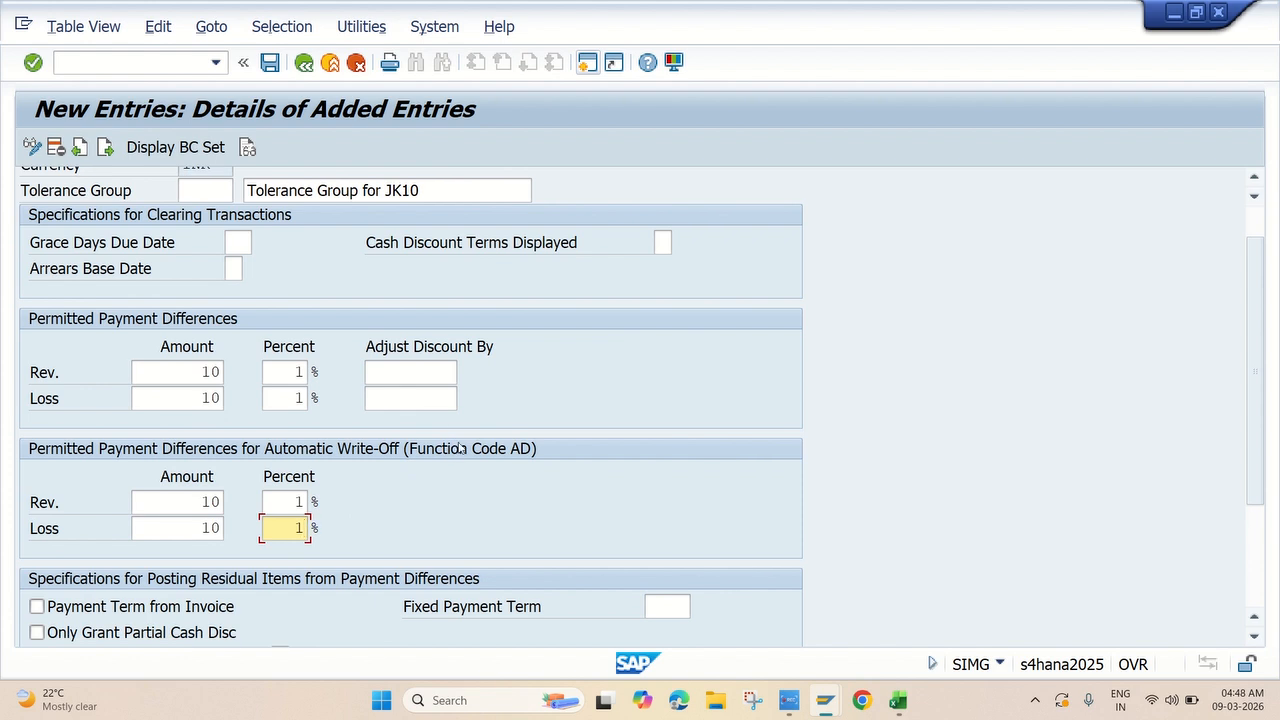
pyautogui.scroll(3, 452, 430)
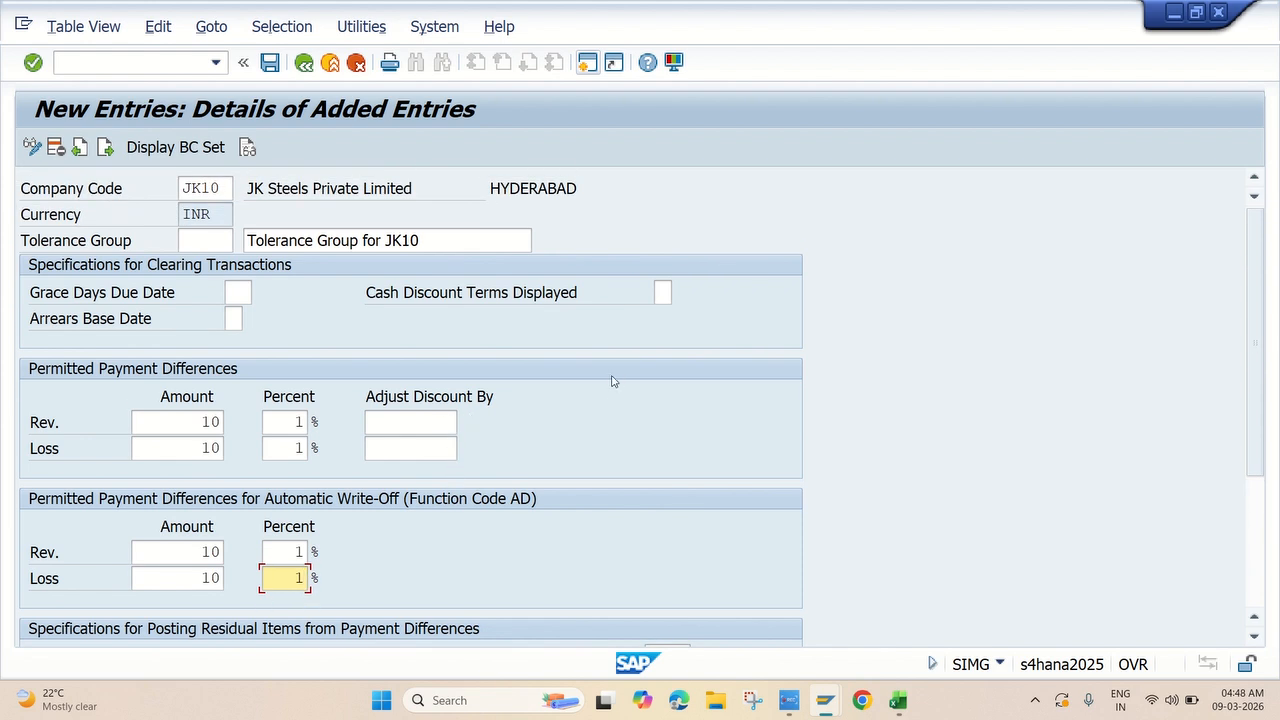
pyautogui.click(705, 184)
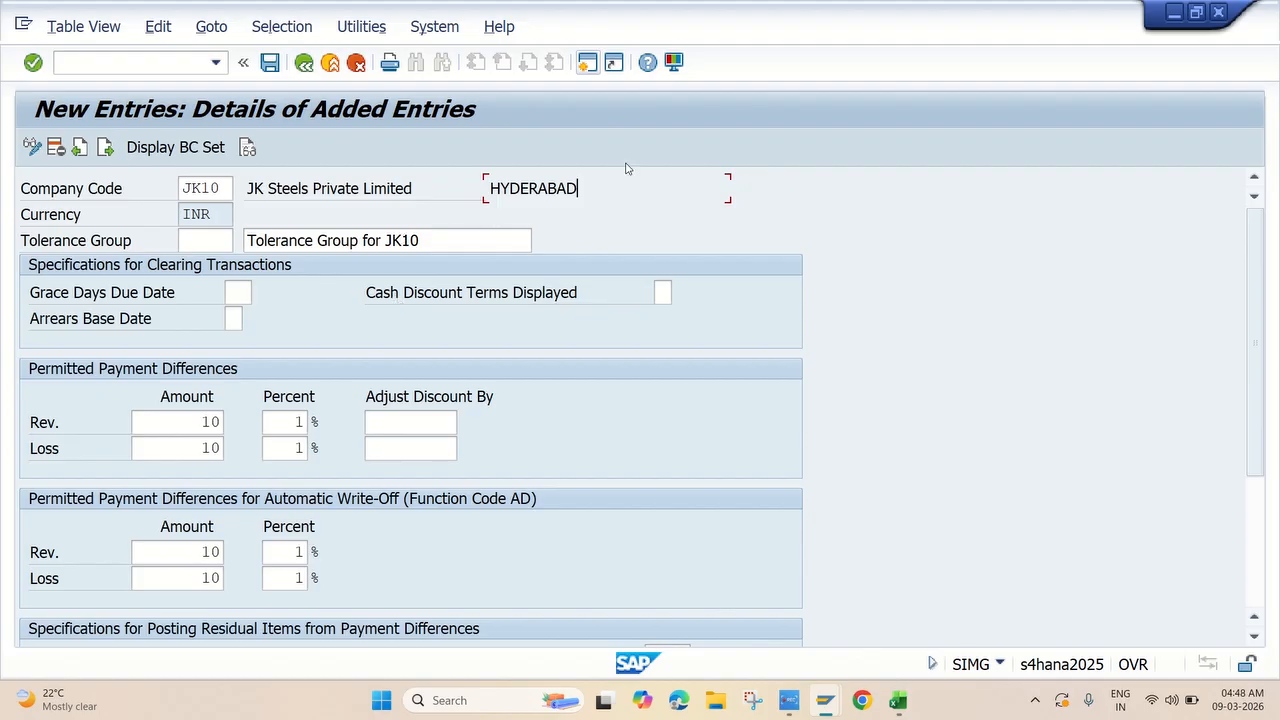
# Save the JK10 tolerance group under the customizing request and check the OBA7 step in the Excel notes.
pyautogui.click(272, 66)
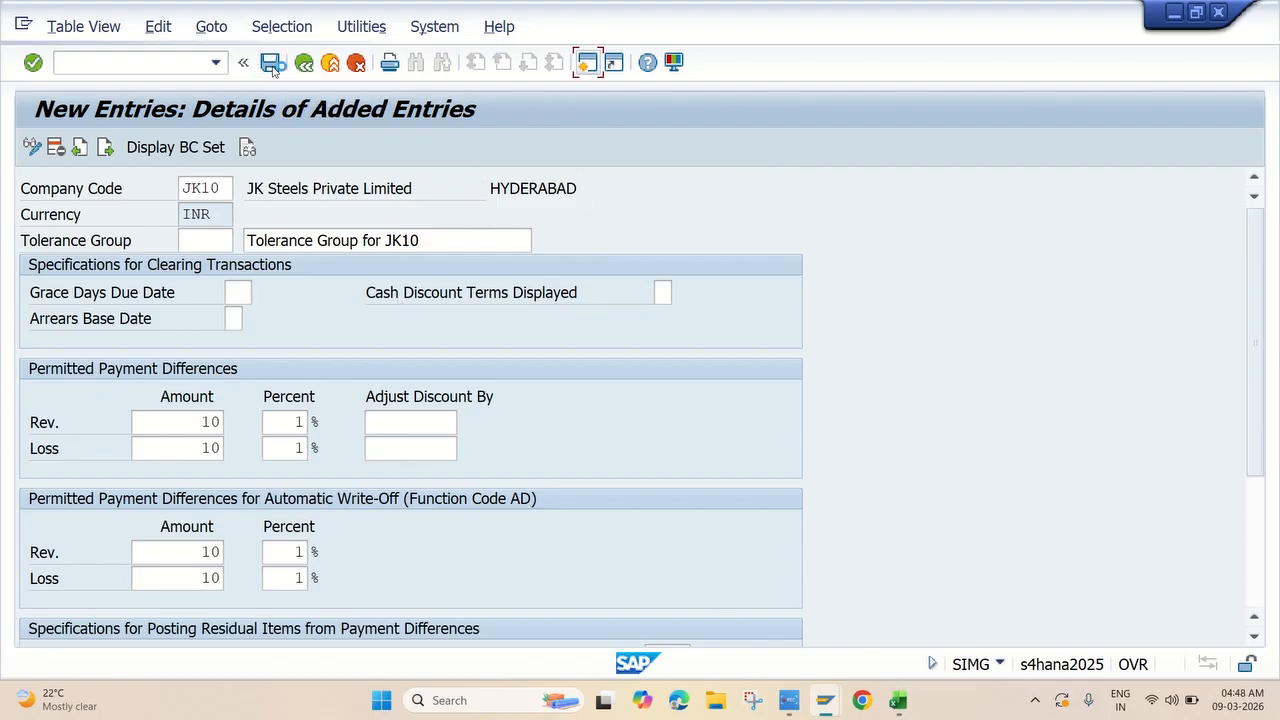
pyautogui.click(425, 399)
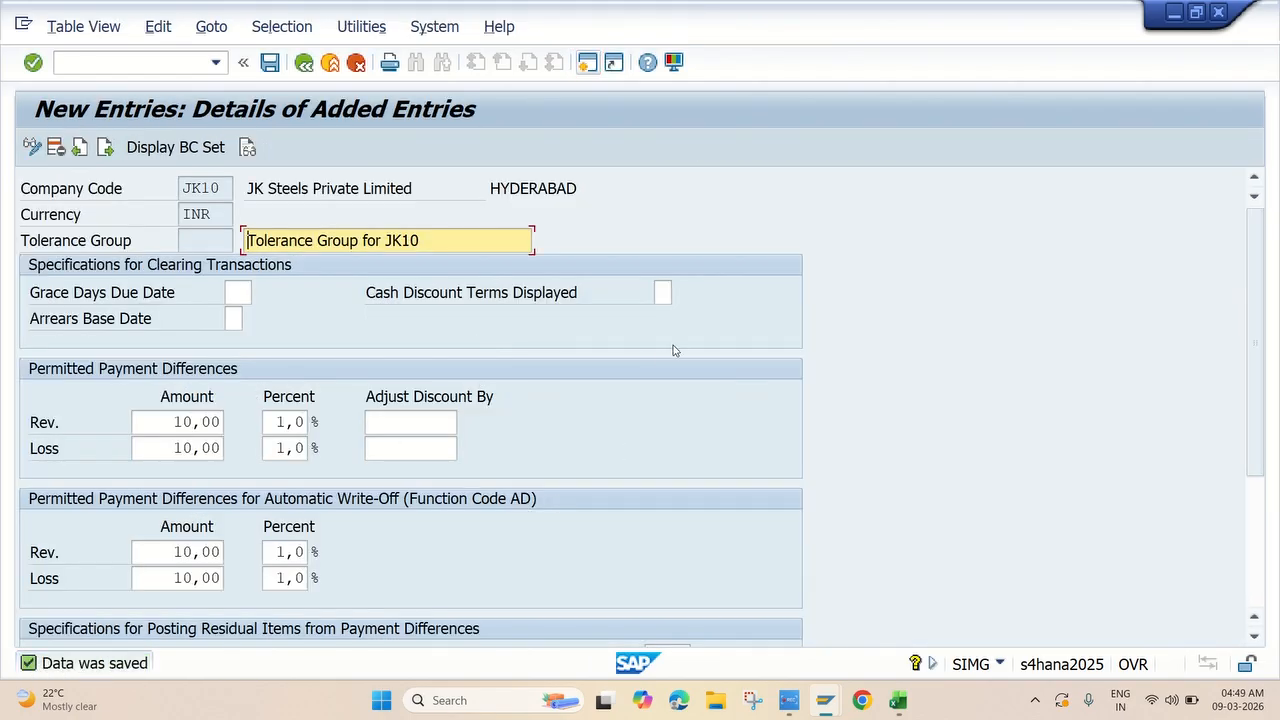
pyautogui.click(789, 700)
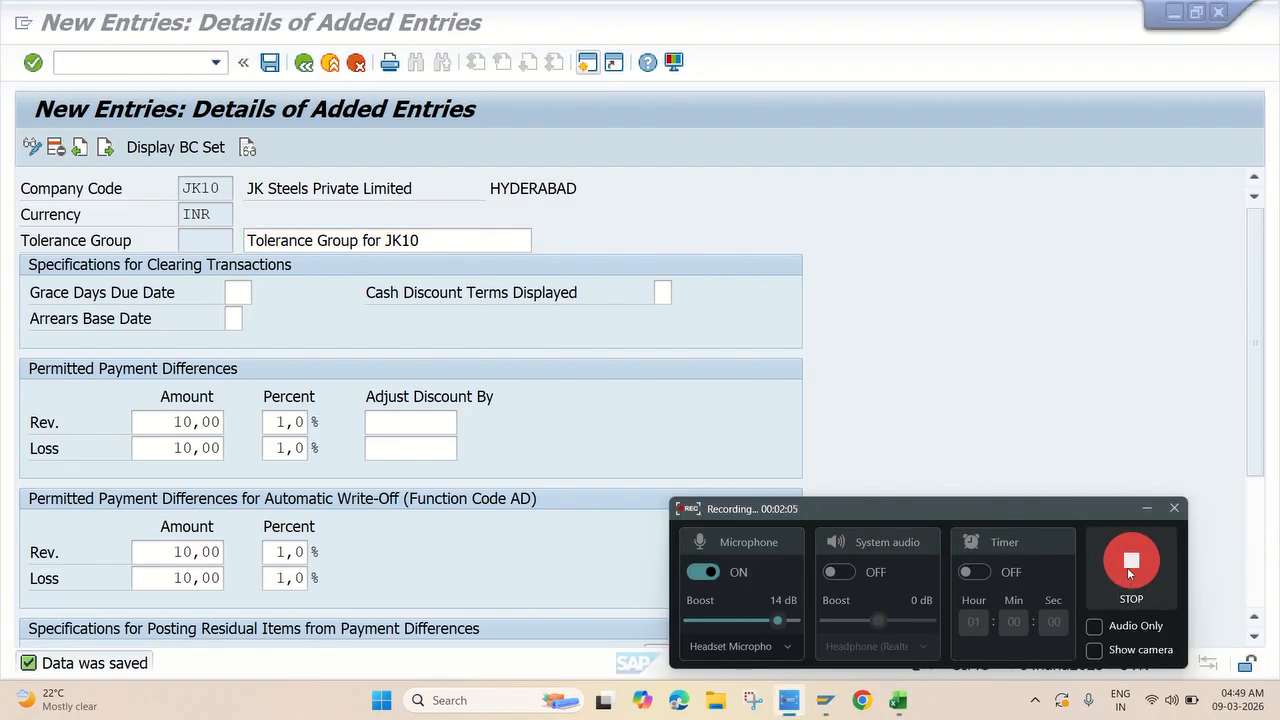
pyautogui.click(580, 293)
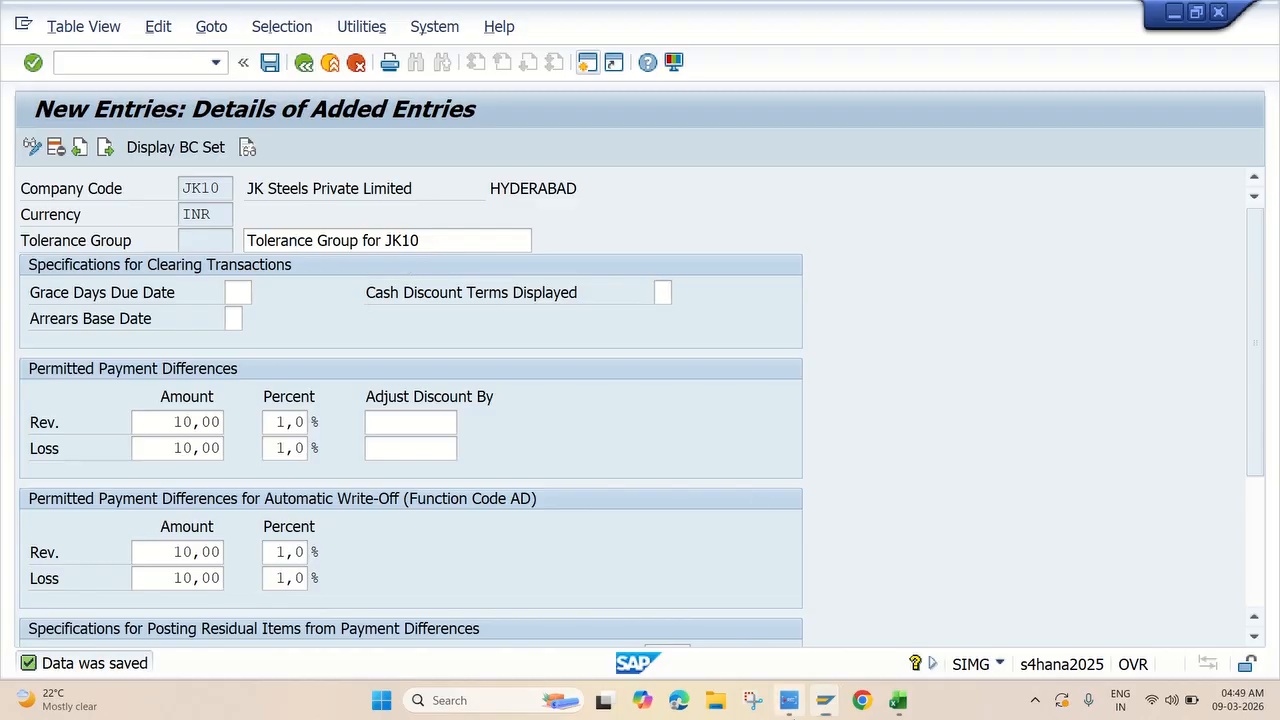
pyautogui.click(789, 700)
pyautogui.click(1127, 562)
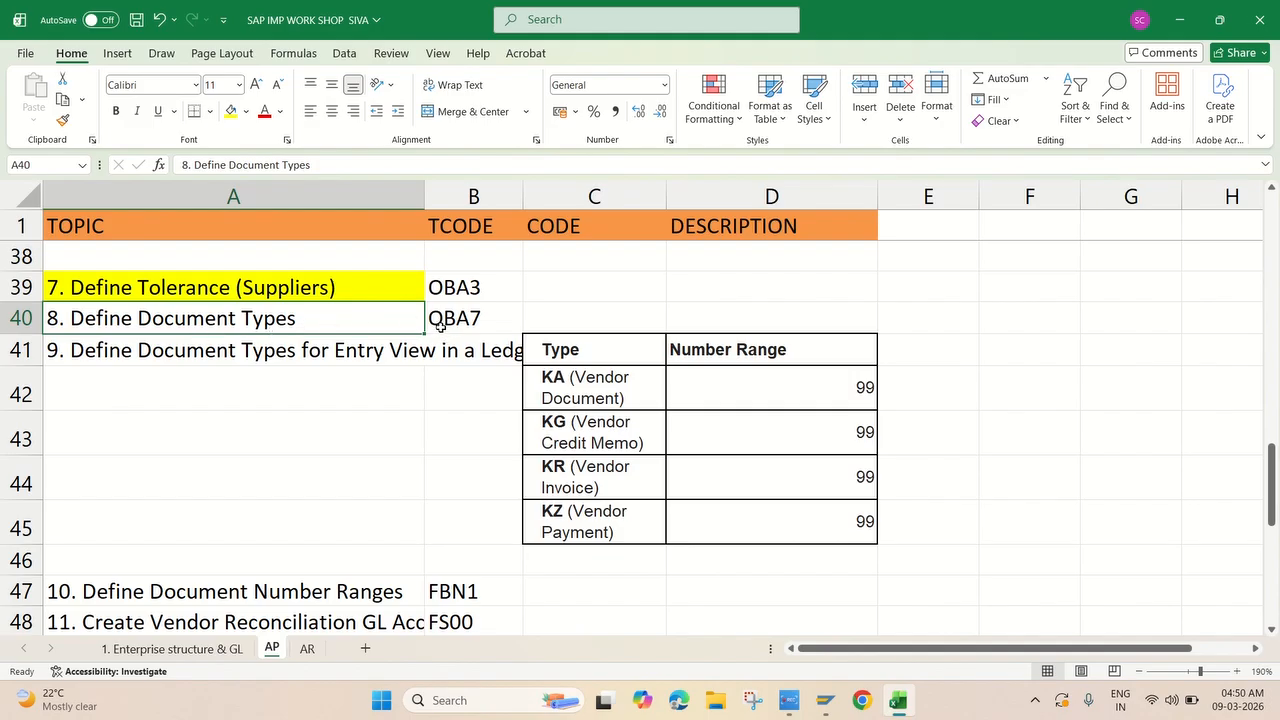
# Return to the IMG tree and run Define Document Types under Financial Accounting Global Settings > Document.
pyautogui.moveTo(821, 711)
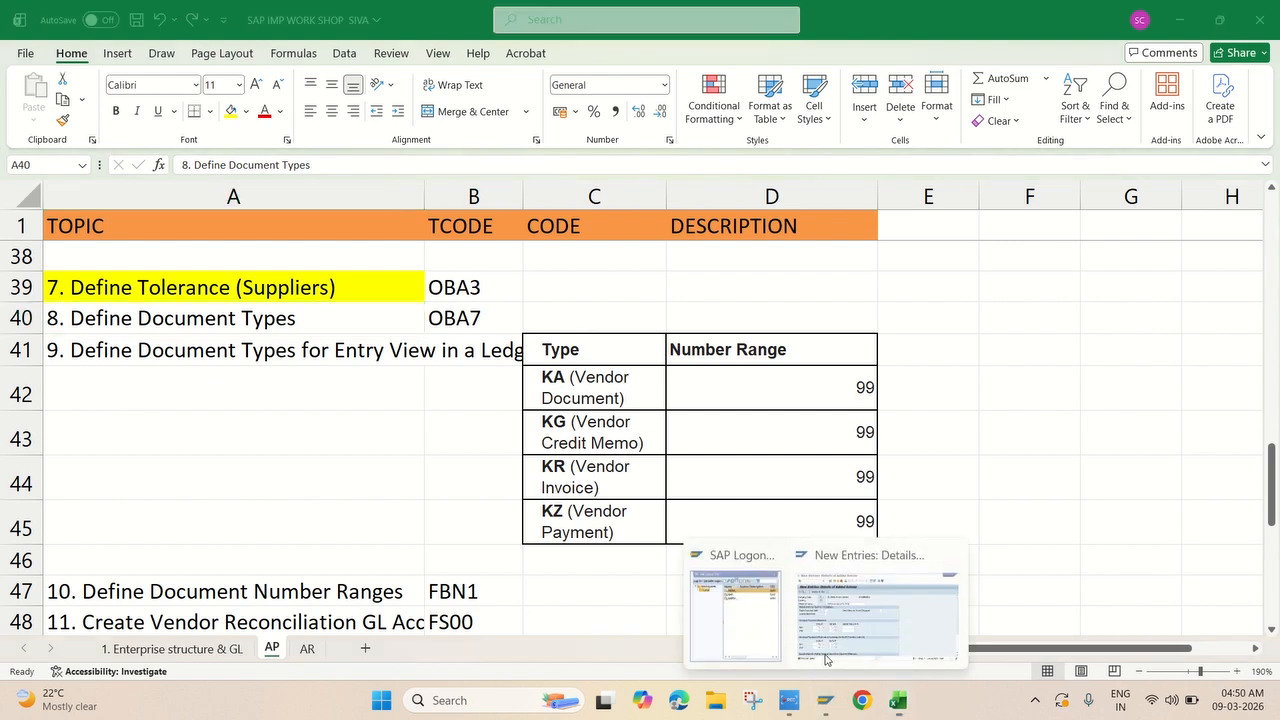
pyautogui.click(886, 612)
pyautogui.click(304, 63)
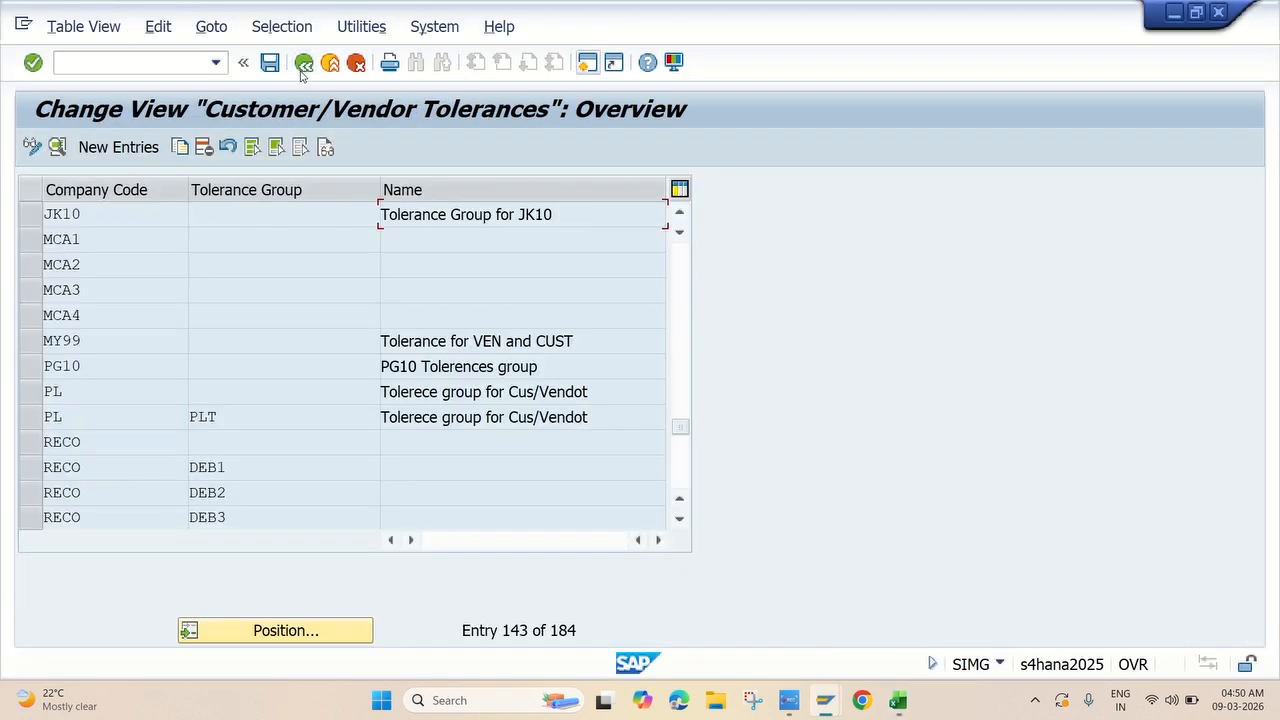
pyautogui.click(304, 63)
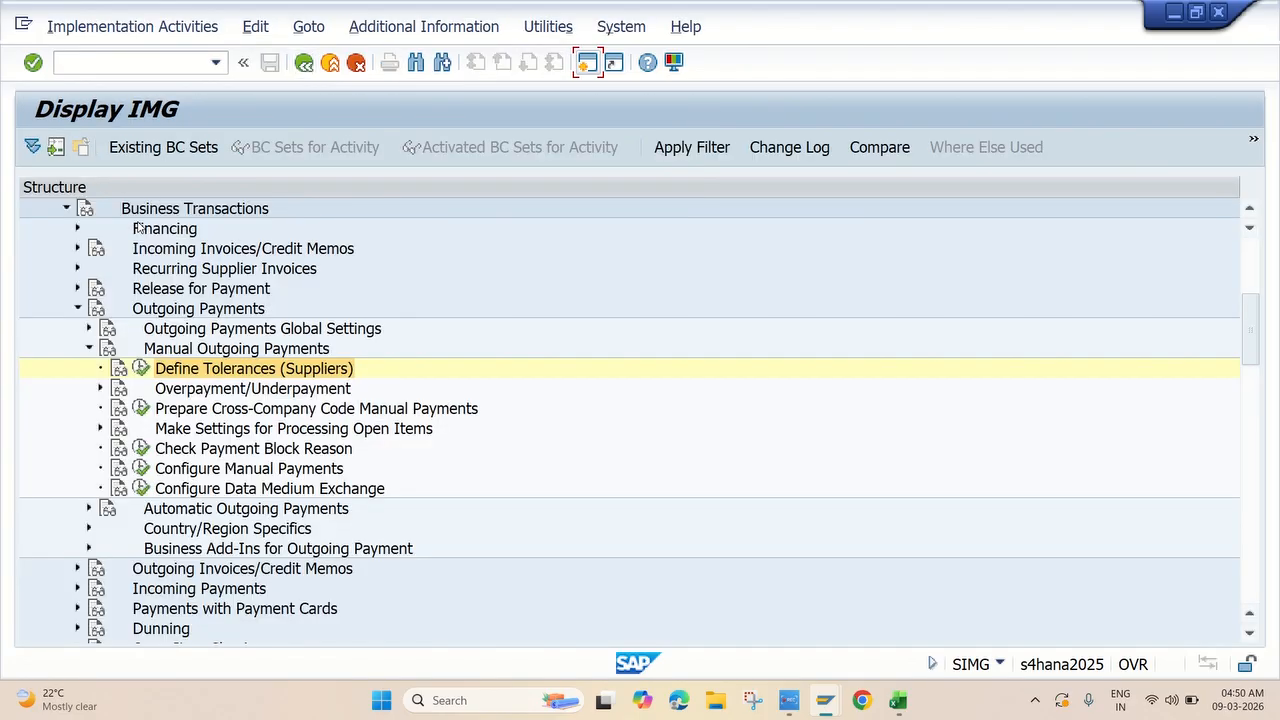
pyautogui.scroll(3, 62, 314)
pyautogui.click(57, 310)
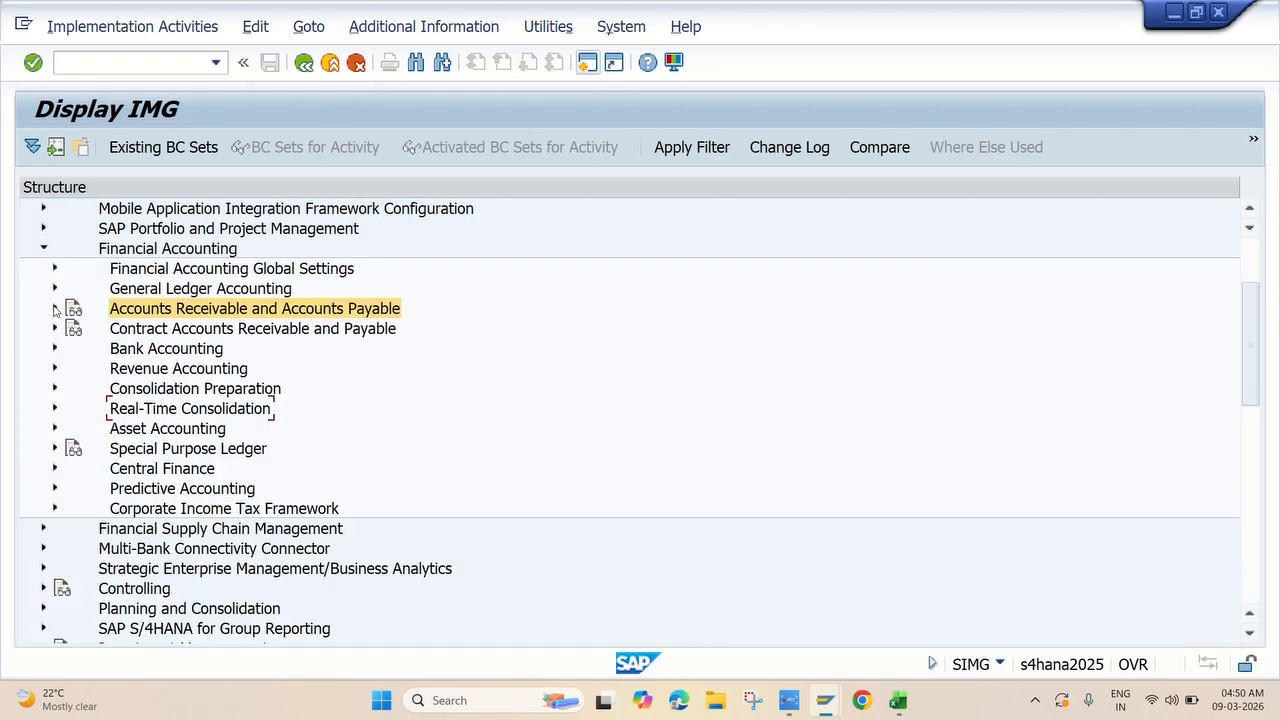
pyautogui.scroll(1, 130, 308)
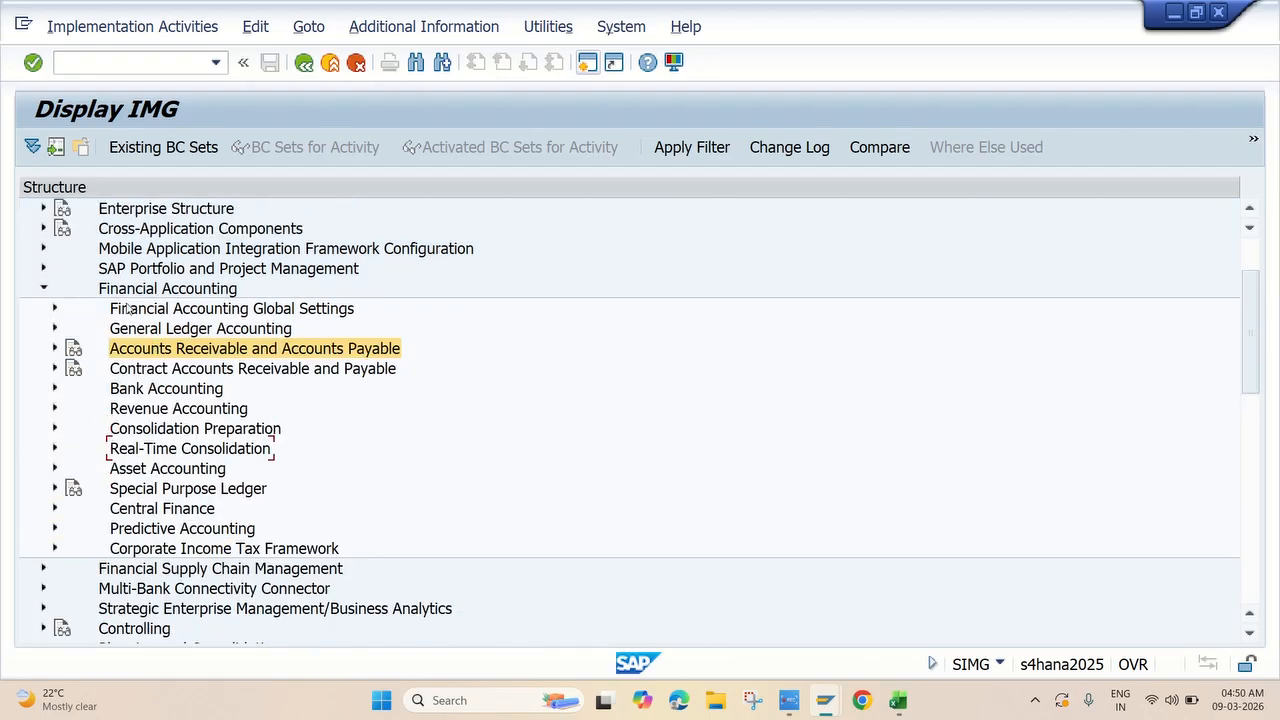
pyautogui.click(55, 310)
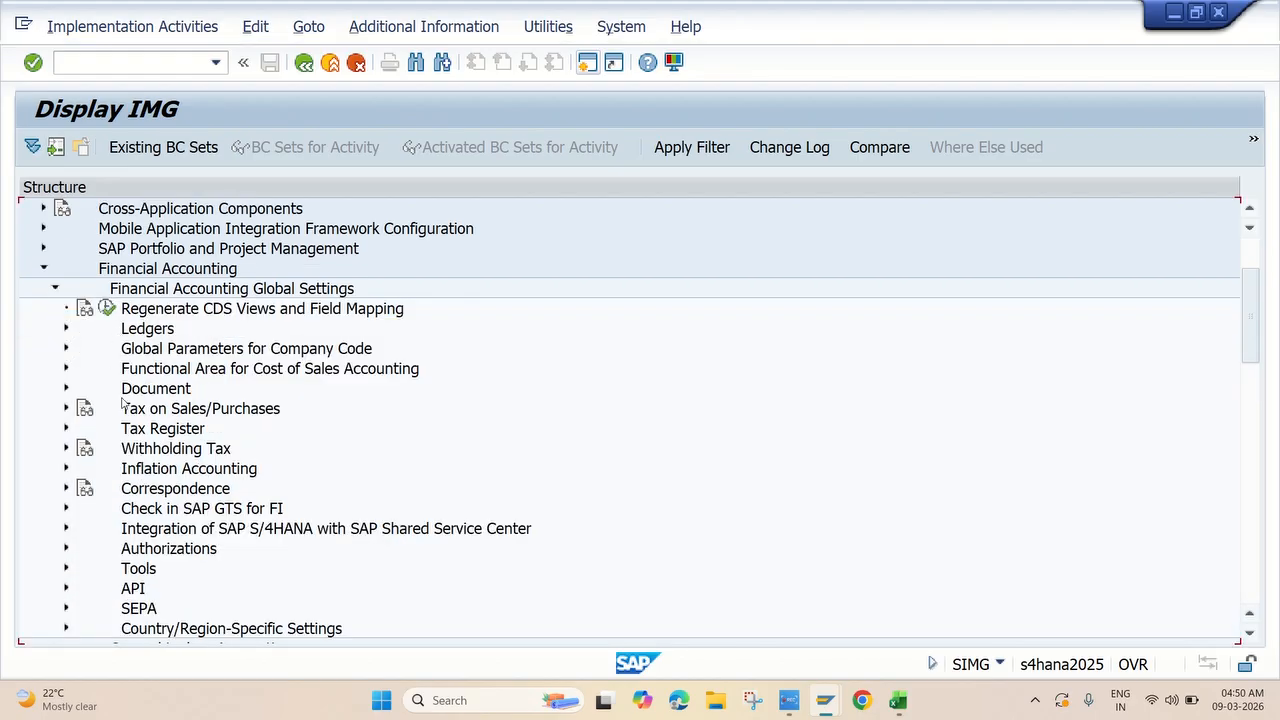
pyautogui.scroll(1, 150, 400)
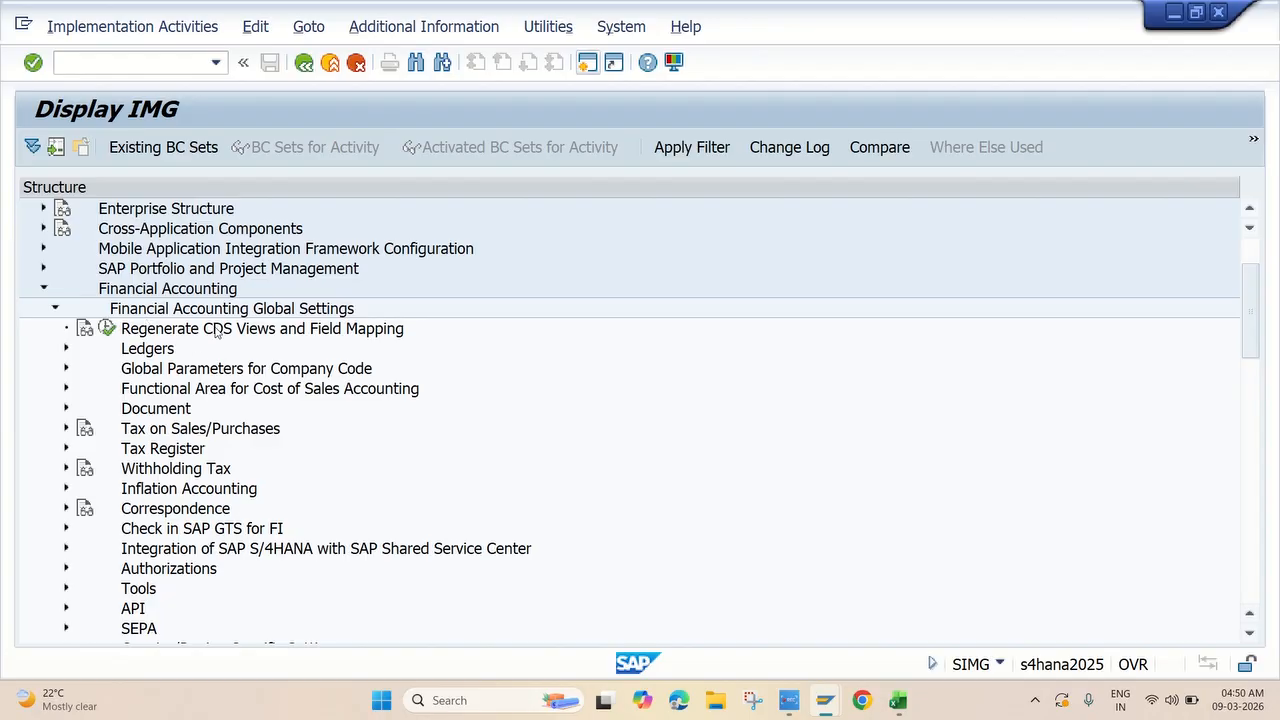
pyautogui.click(66, 409)
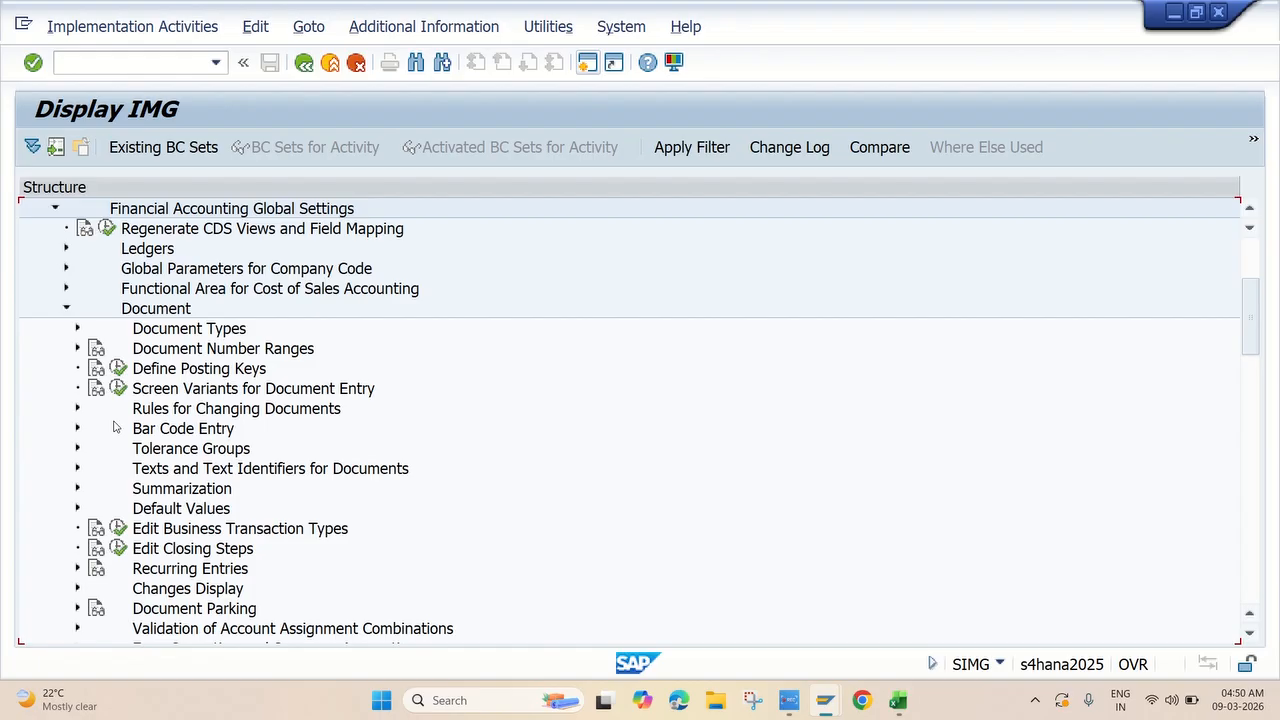
pyautogui.click(78, 329)
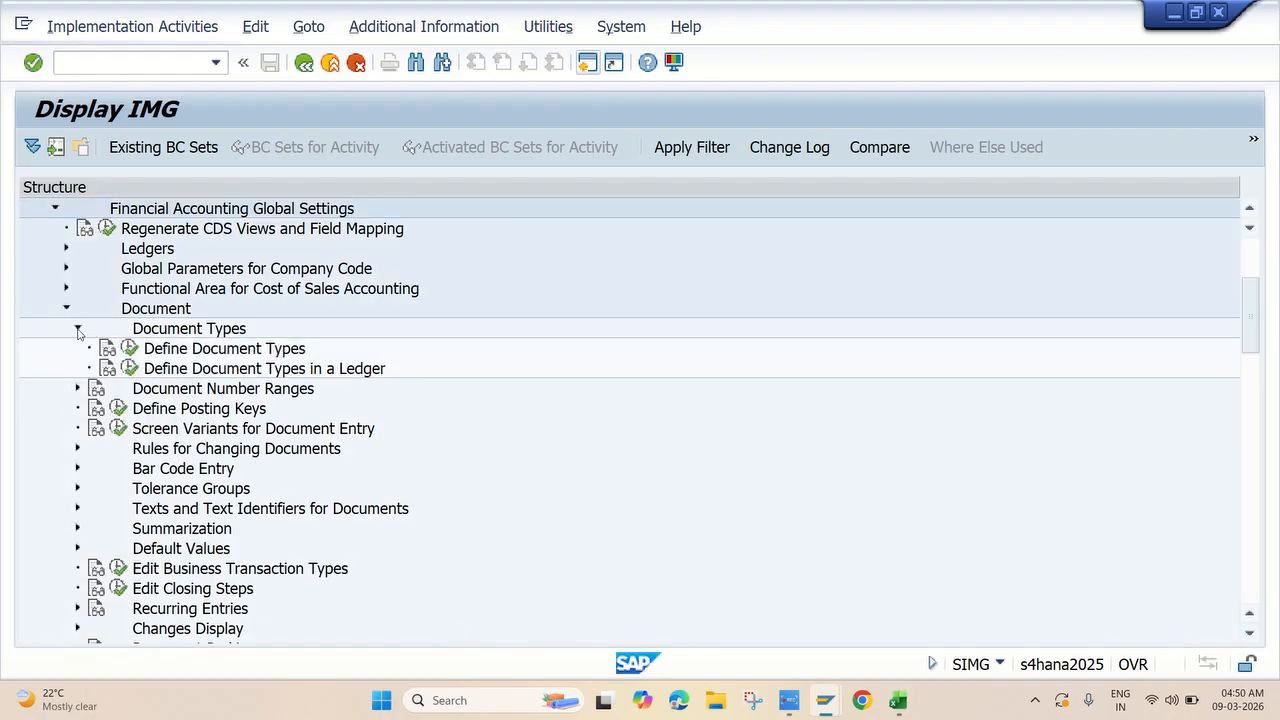
pyautogui.click(130, 350)
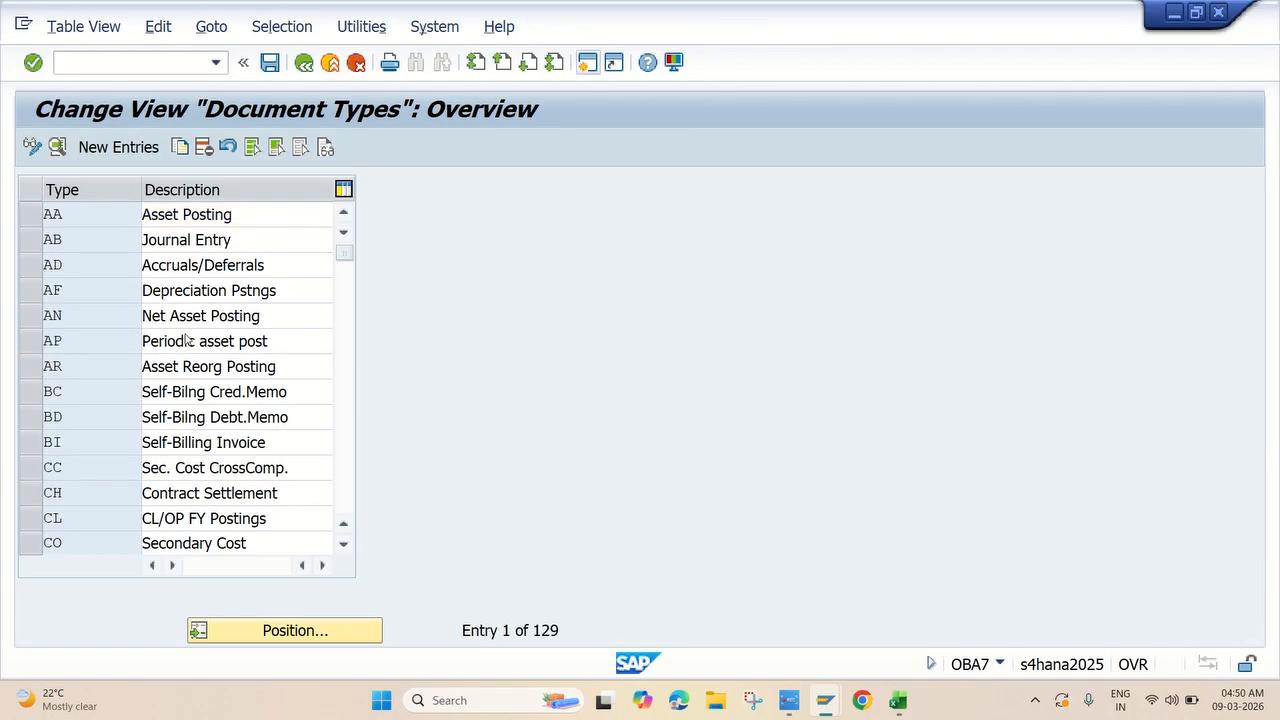
# Position the document types list at KR to review the vendor types, then go back to the IMG tree.
pyautogui.scroll(-1, 183, 340)
pyautogui.scroll(1, 186, 335)
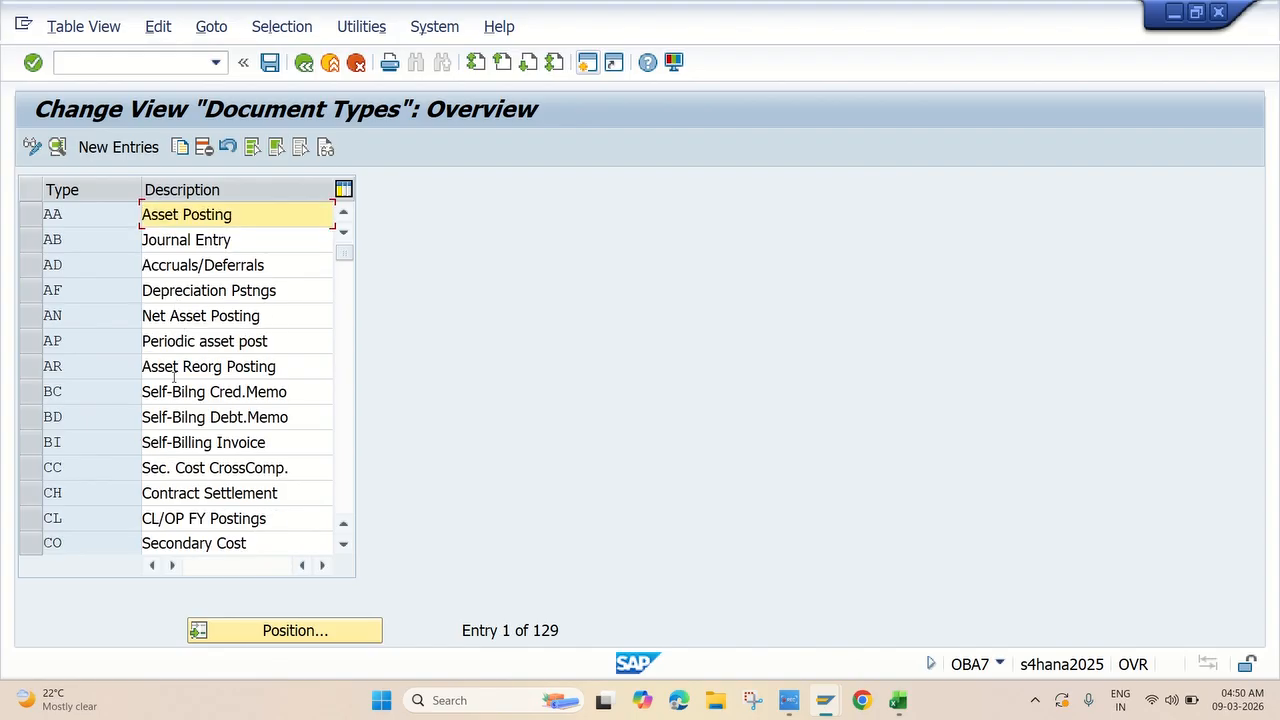
pyautogui.click(250, 630)
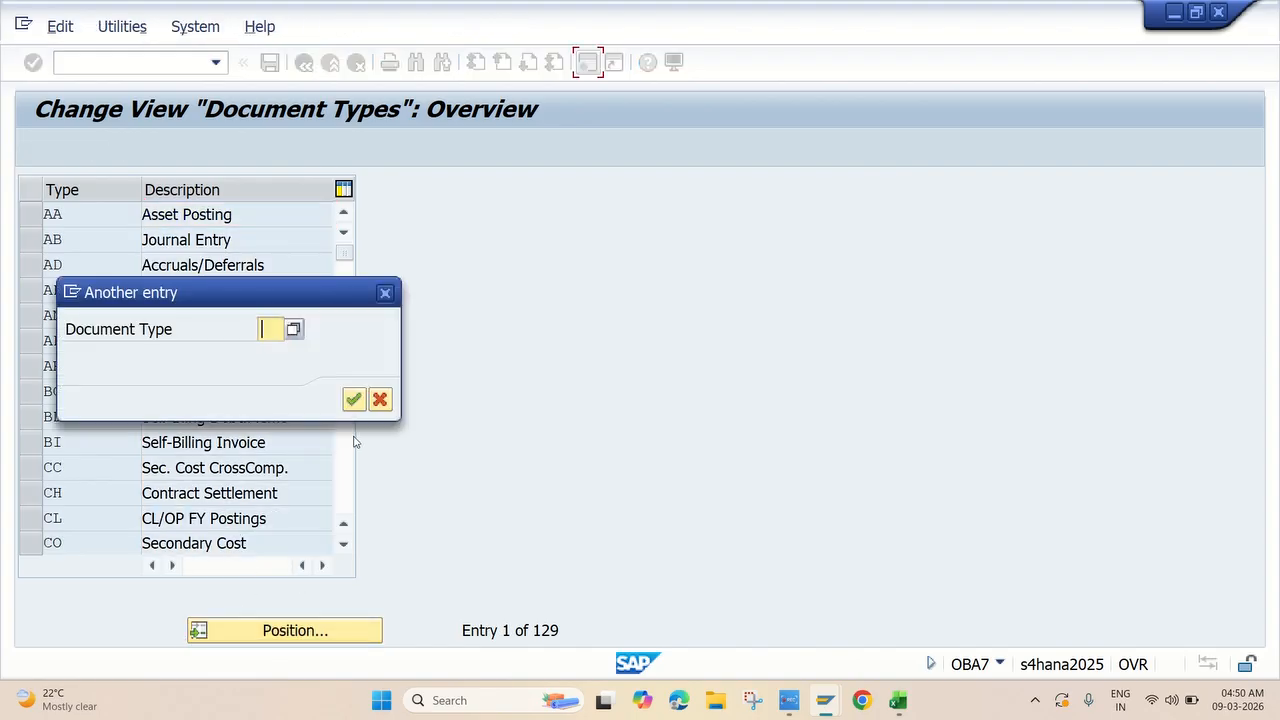
pyautogui.write('KR')
pyautogui.press('Return')
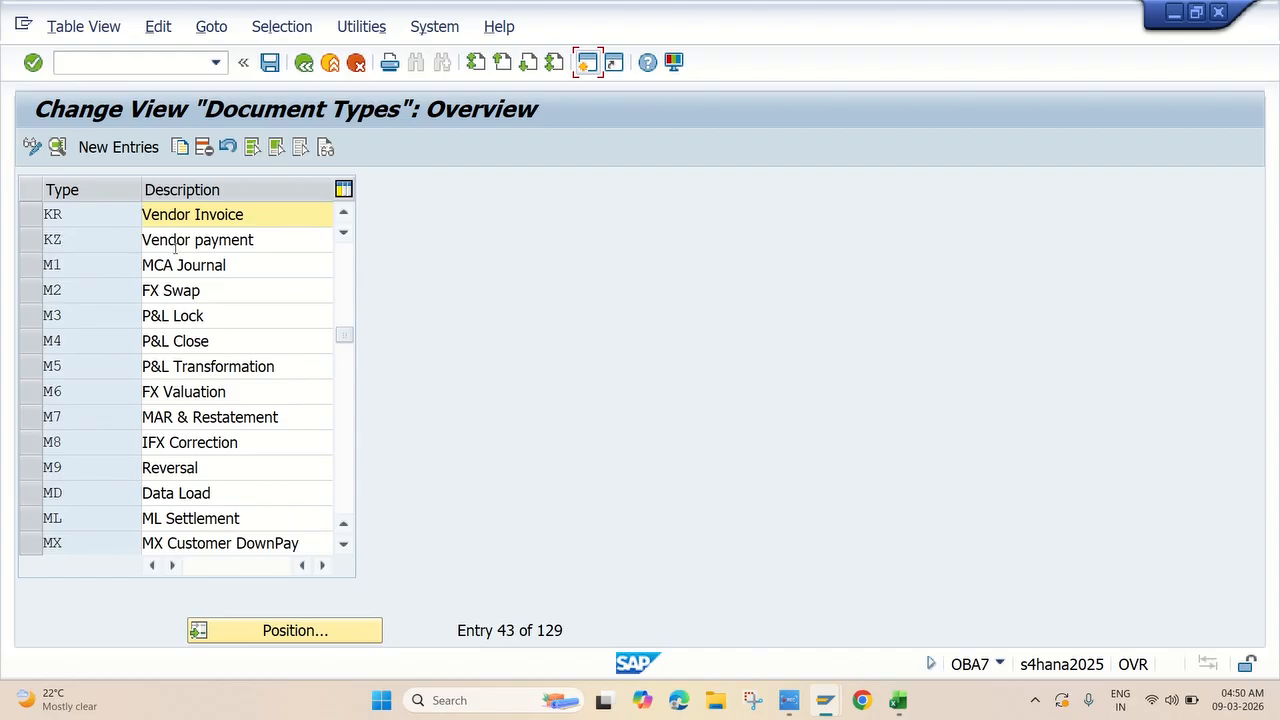
pyautogui.scroll(1, 102, 239)
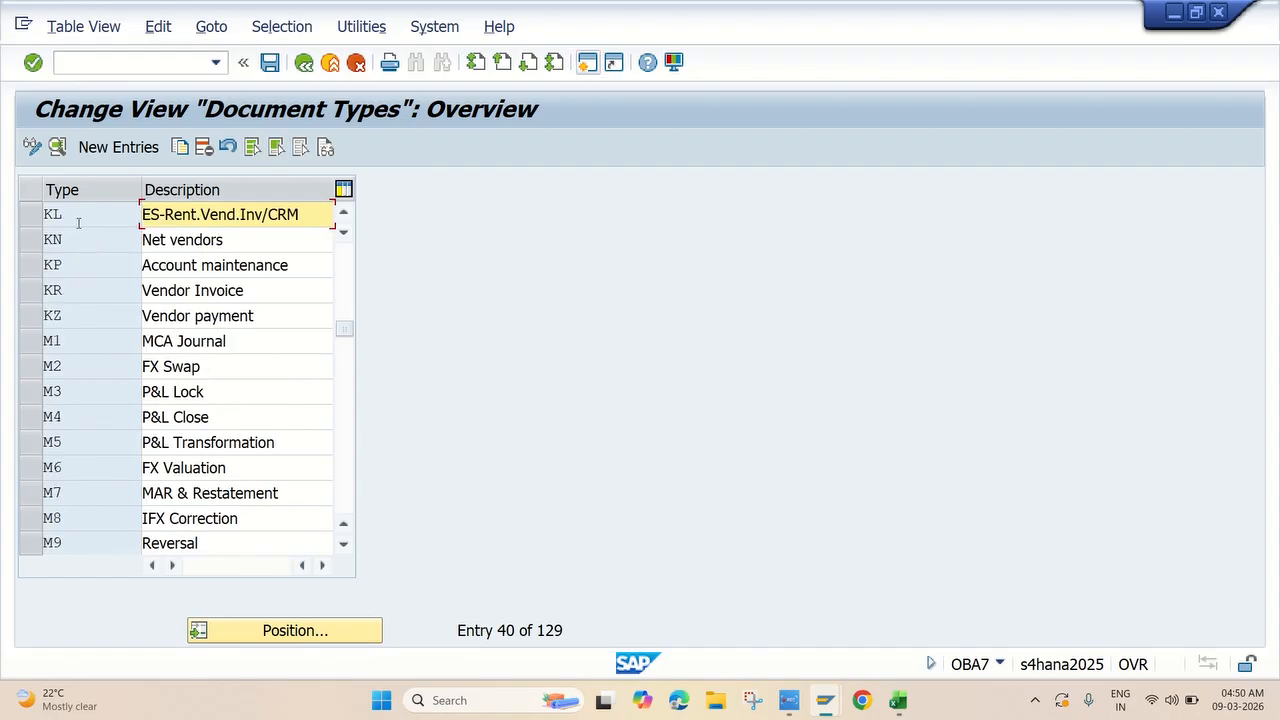
pyautogui.scroll(2, 100, 265)
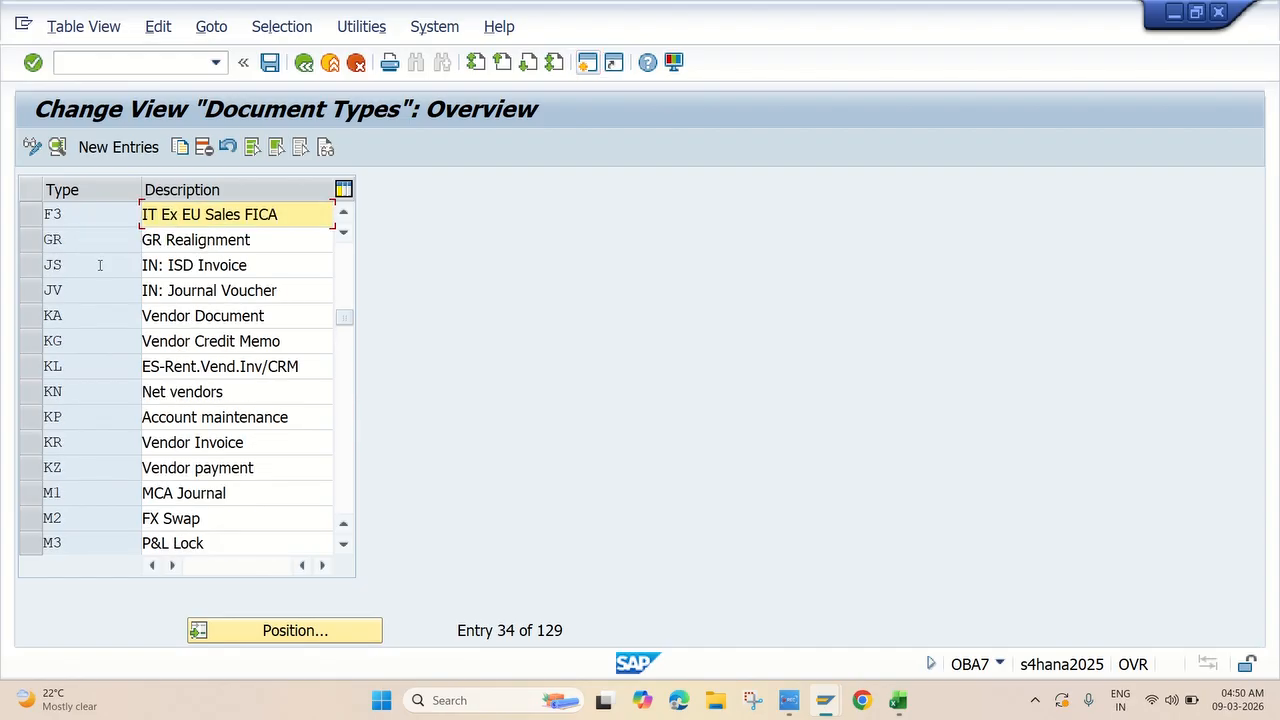
pyautogui.click(304, 63)
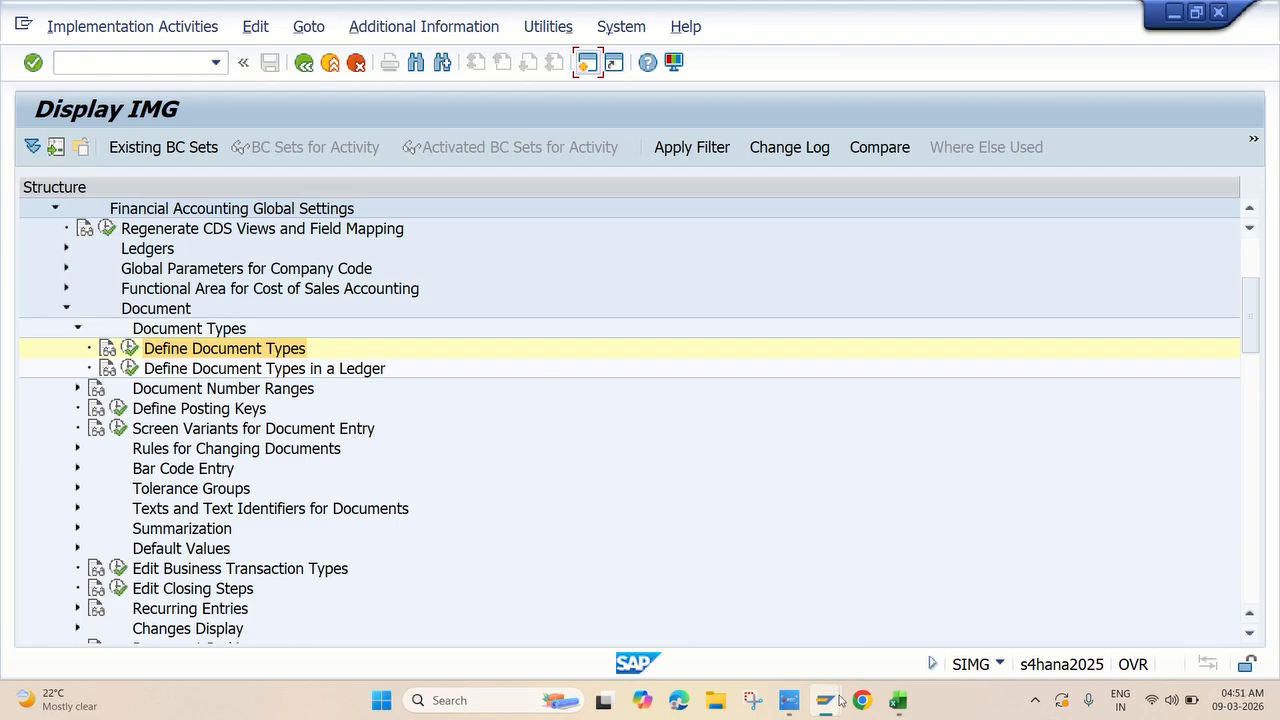
# Fill cell A41, topic 9 Define Document Types for Entry View in a Ledger, yellow.
pyautogui.click(789, 700)
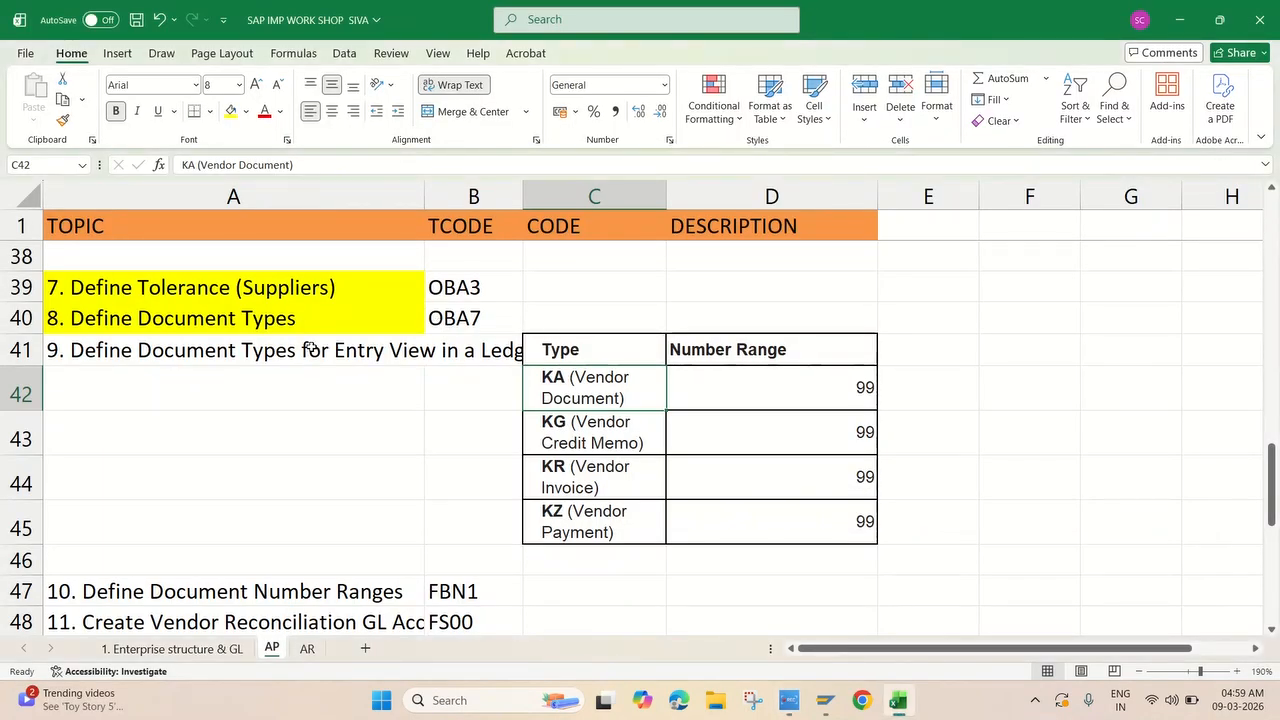
pyautogui.click(325, 342)
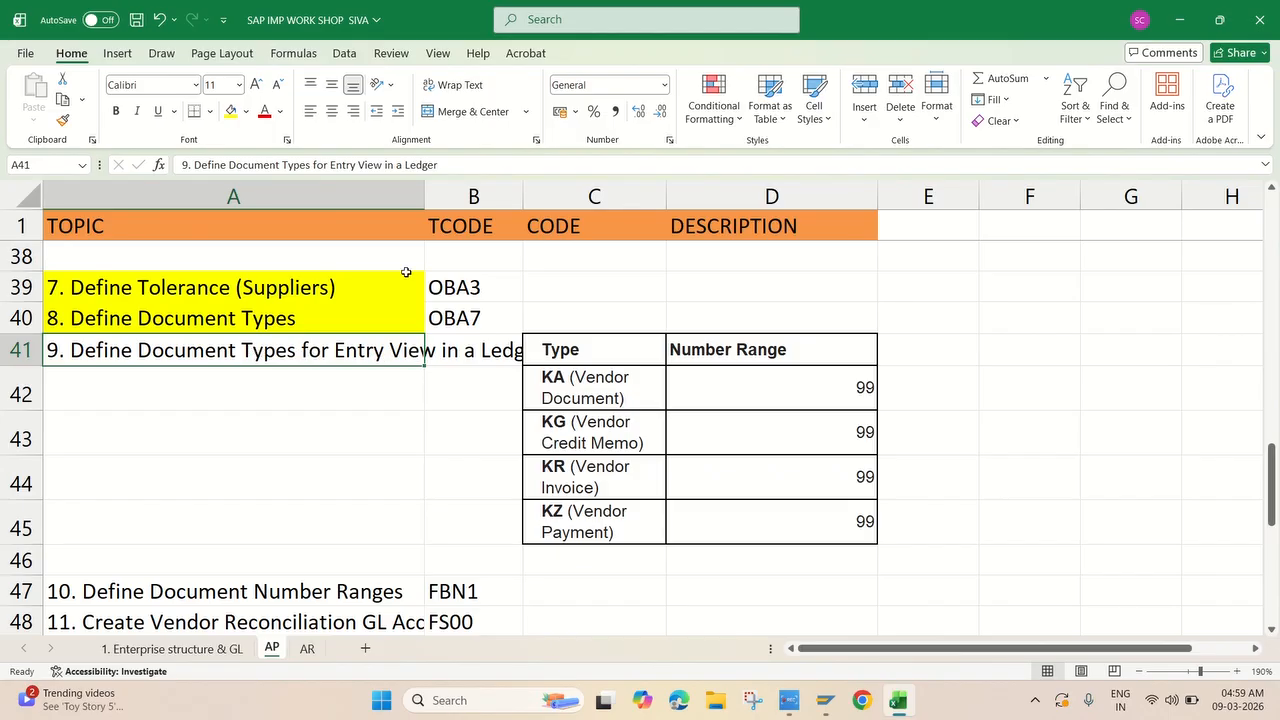
pyautogui.click(231, 113)
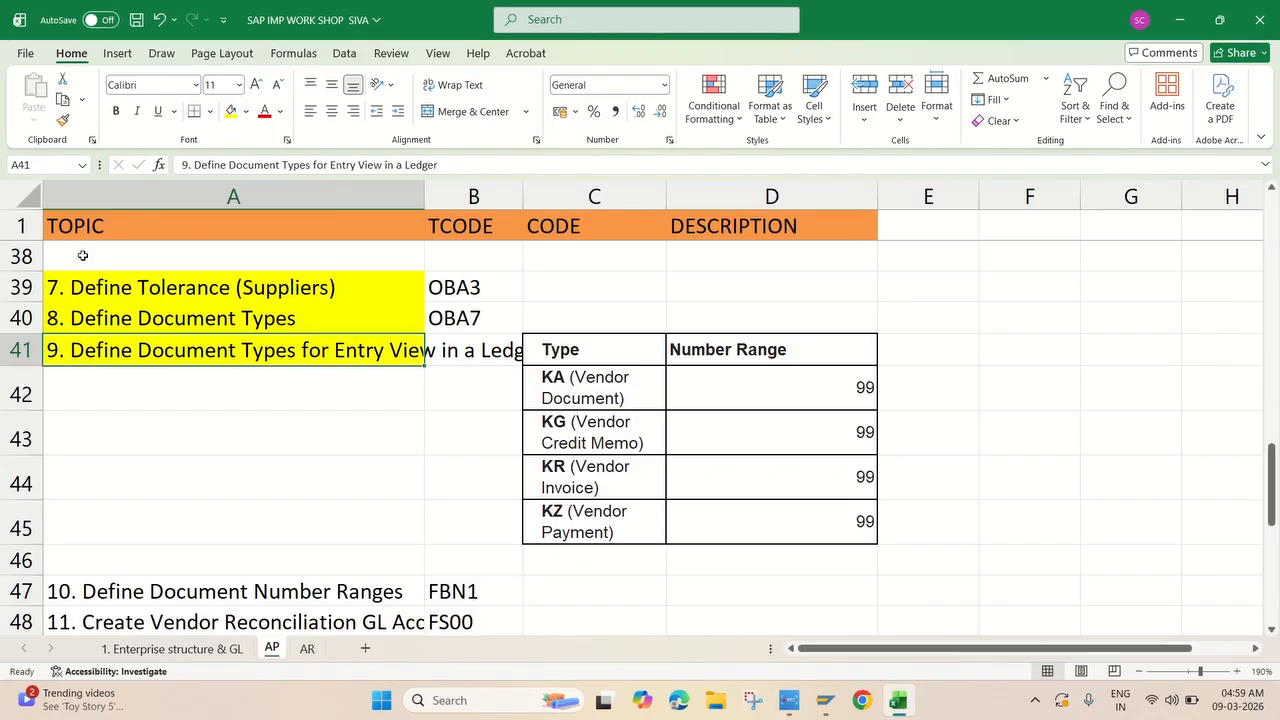
# Review the KA, KG, KR and KZ vendor document type entries, then return to SAP.
pyautogui.click(617, 386)
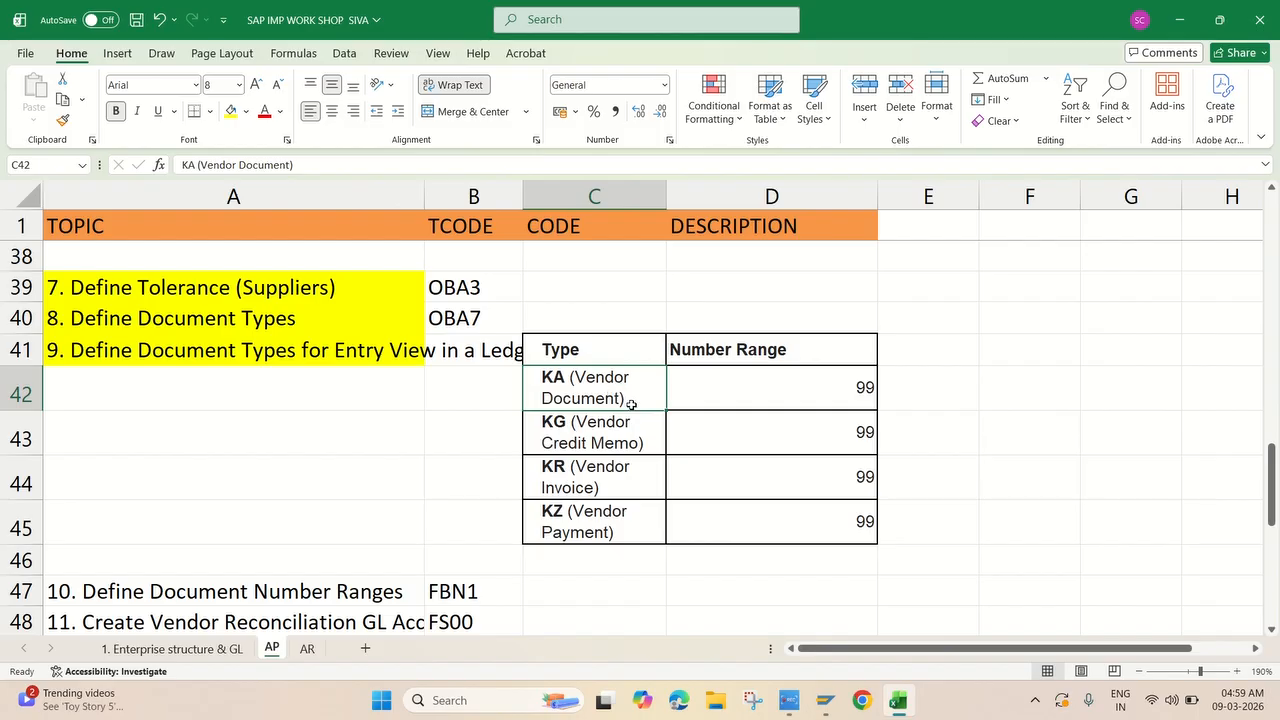
pyautogui.click(620, 426)
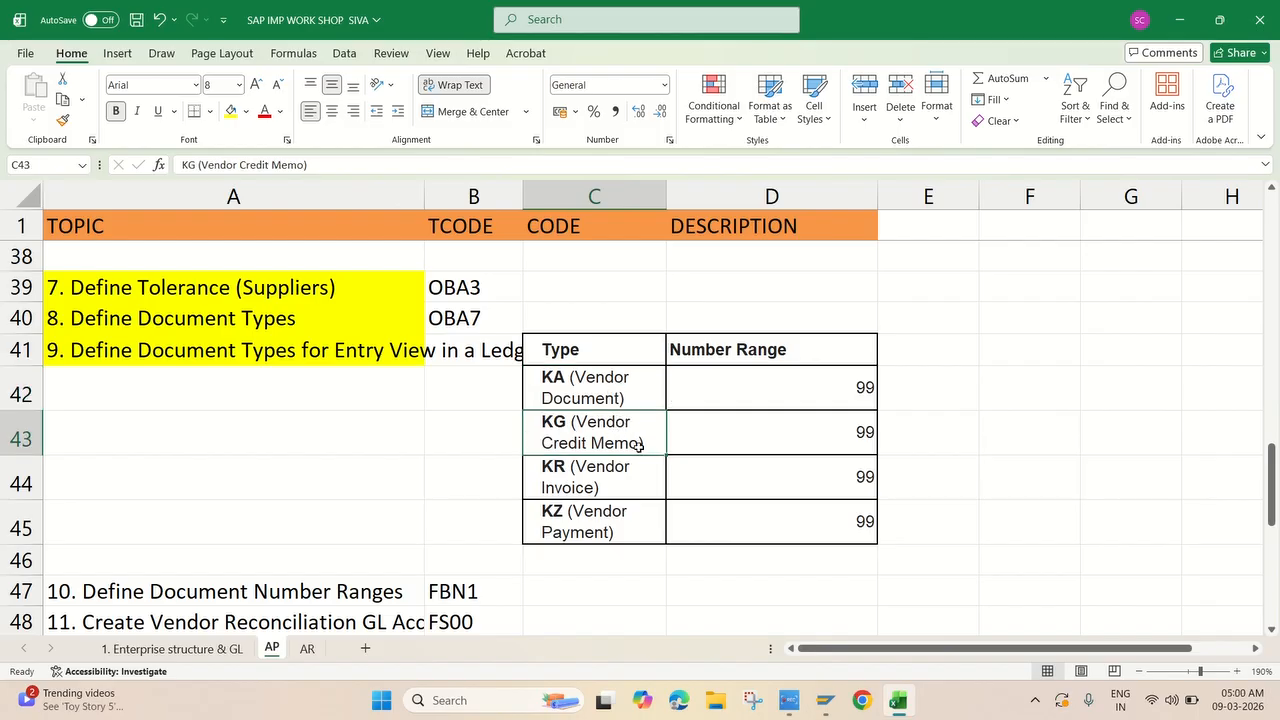
pyautogui.click(627, 493)
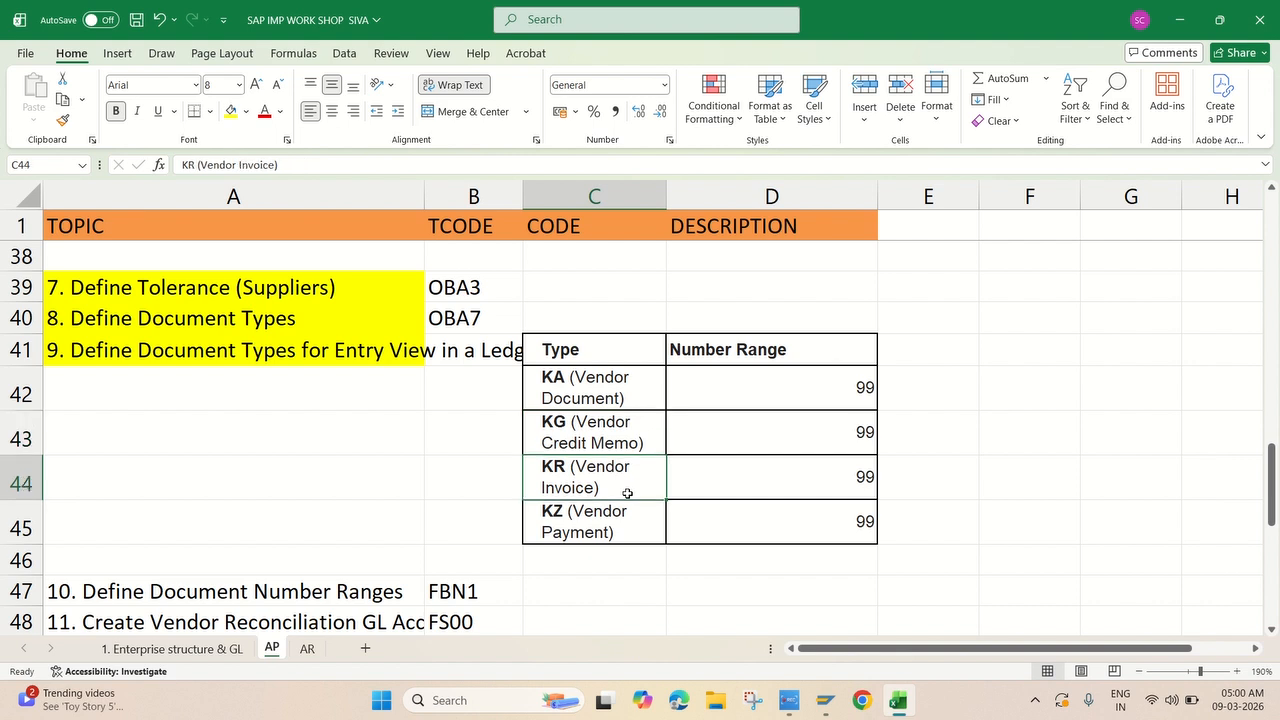
pyautogui.click(621, 527)
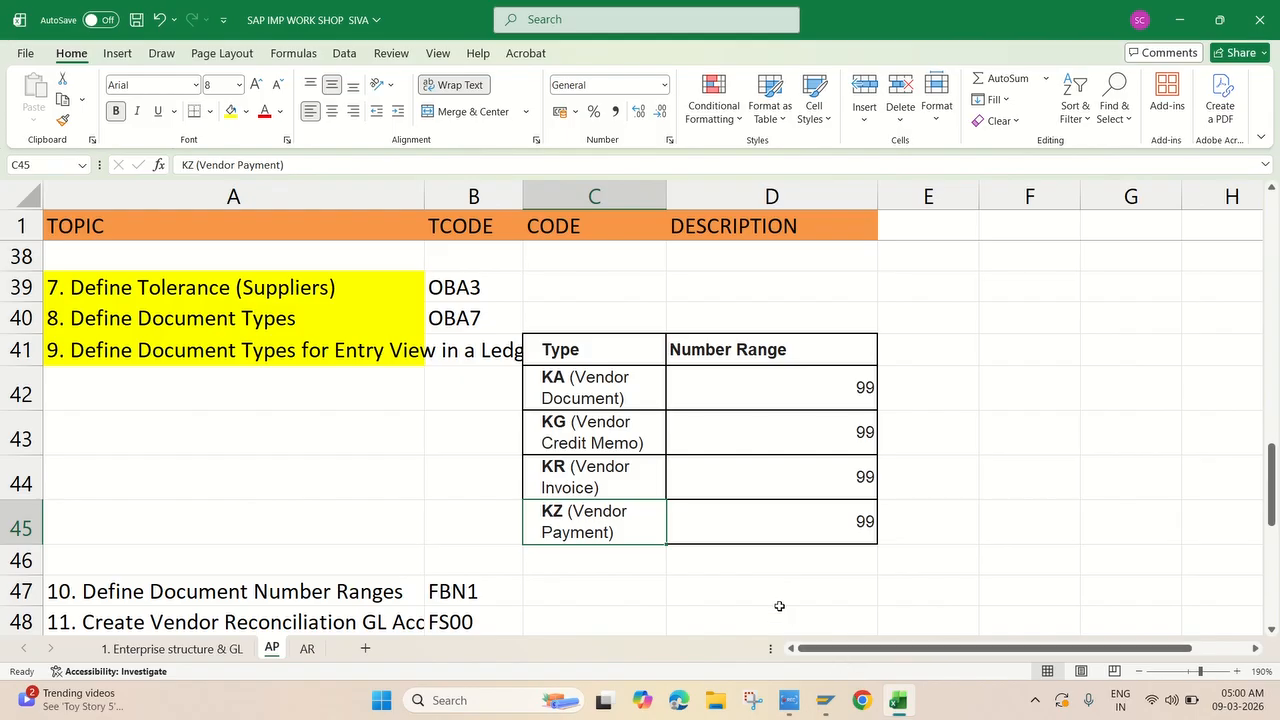
pyautogui.moveTo(824, 700)
pyautogui.click(872, 612)
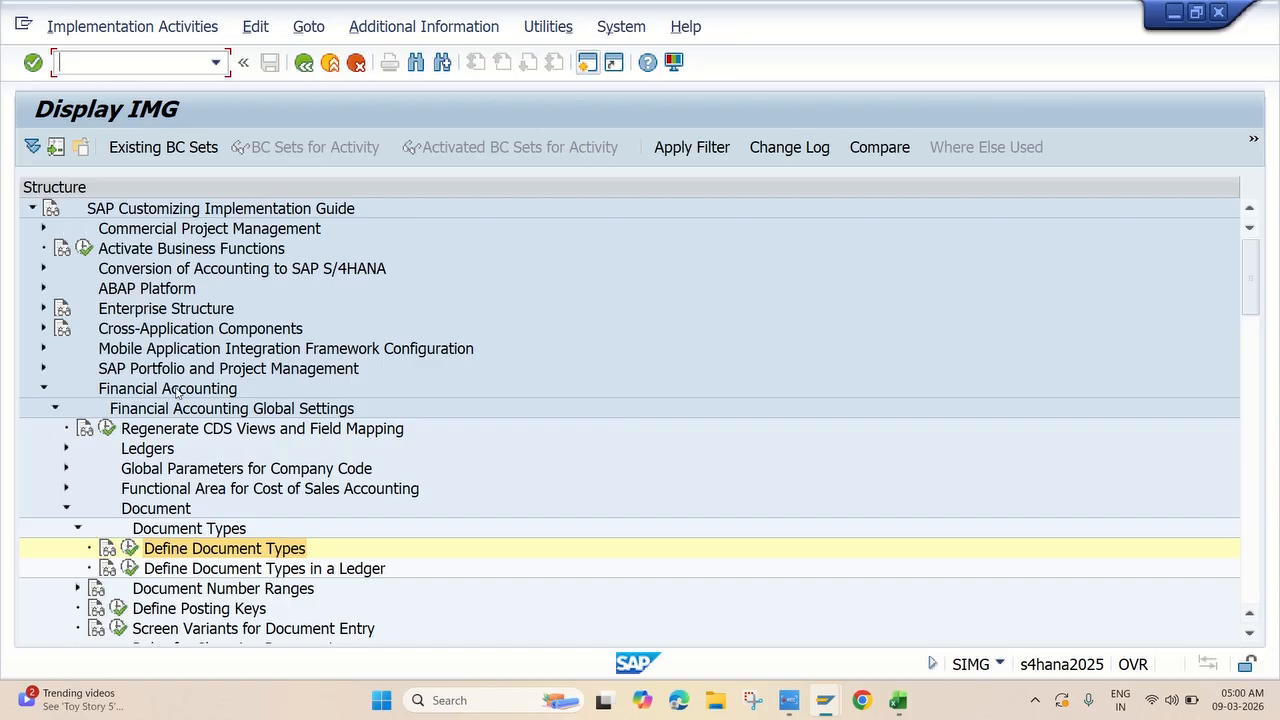
# Run Define Document Types in a Ledger, keeping ledger J4 as the work area.
pyautogui.scroll(-2, 291, 411)
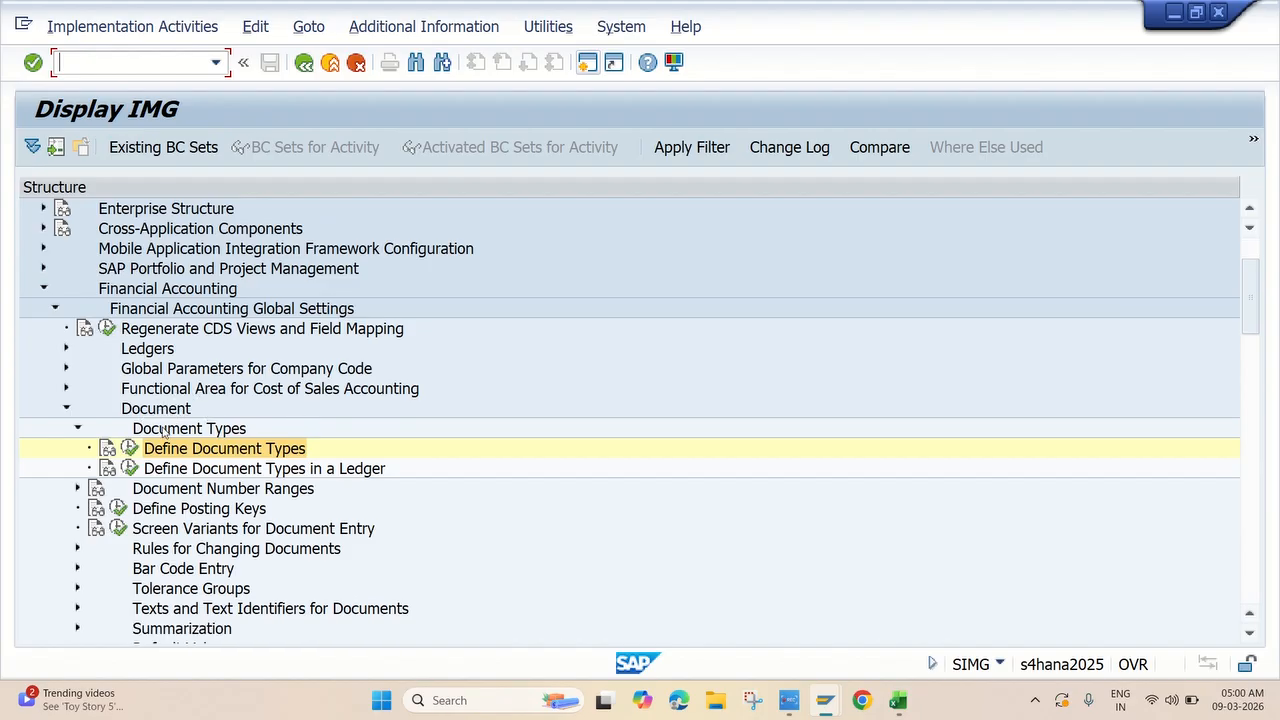
pyautogui.click(162, 470)
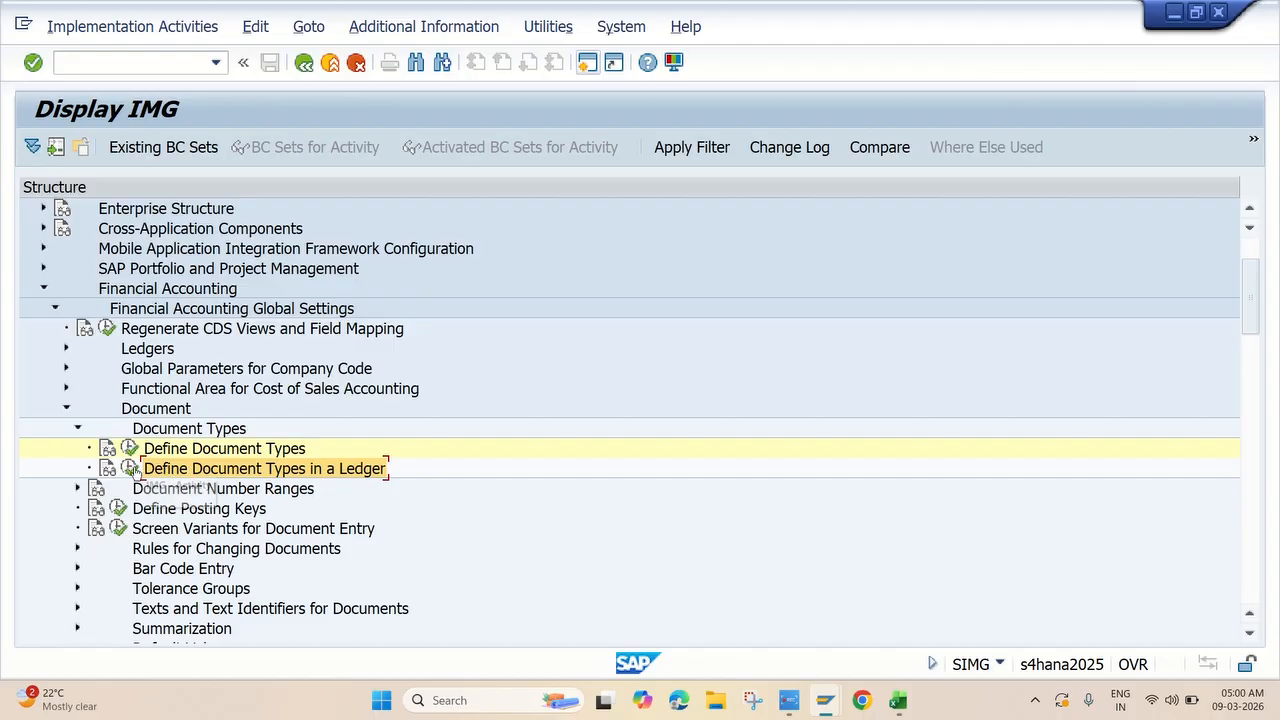
pyautogui.click(131, 469)
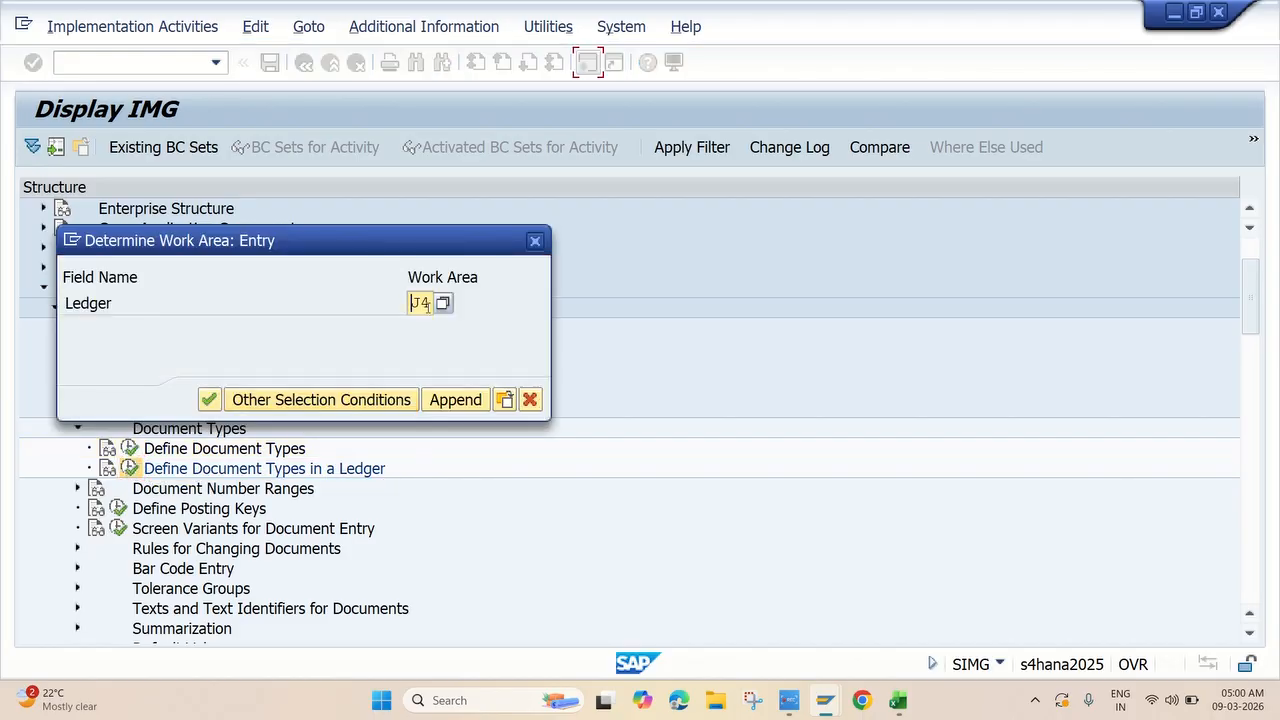
pyautogui.click(208, 400)
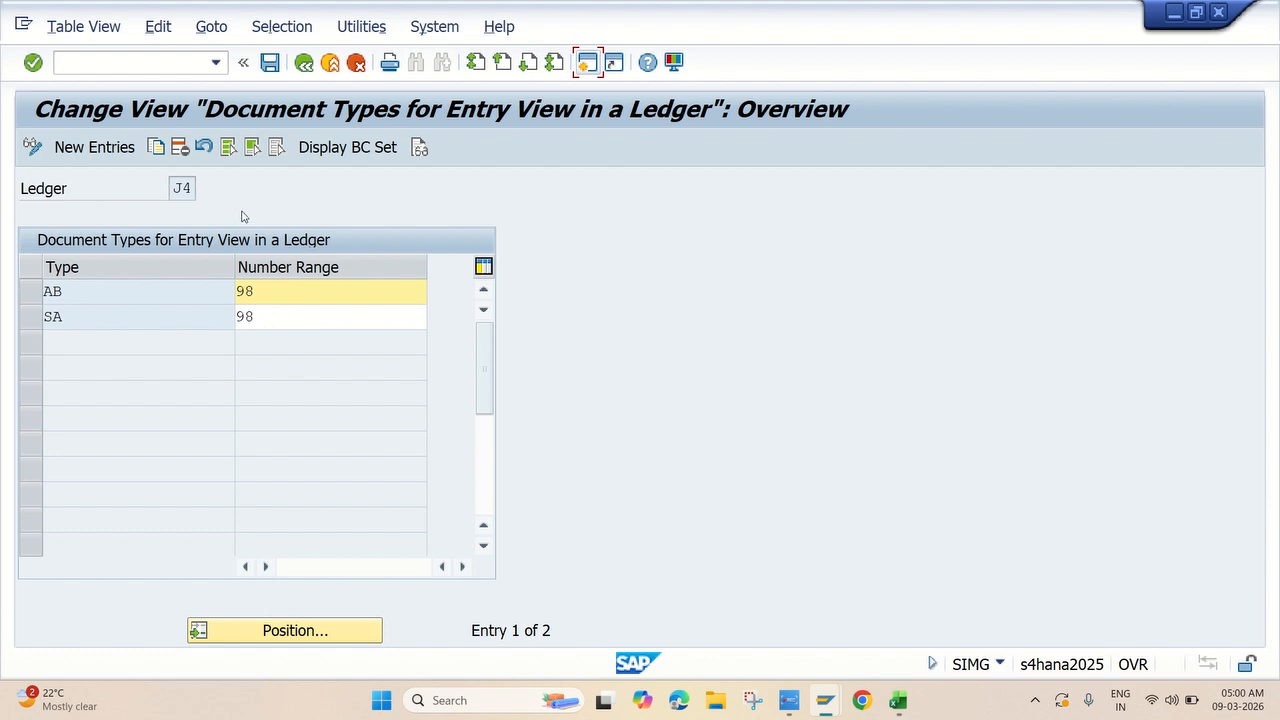
# Add new ledger J4 entries KA and KG, each with number range 99.
pyautogui.click(97, 147)
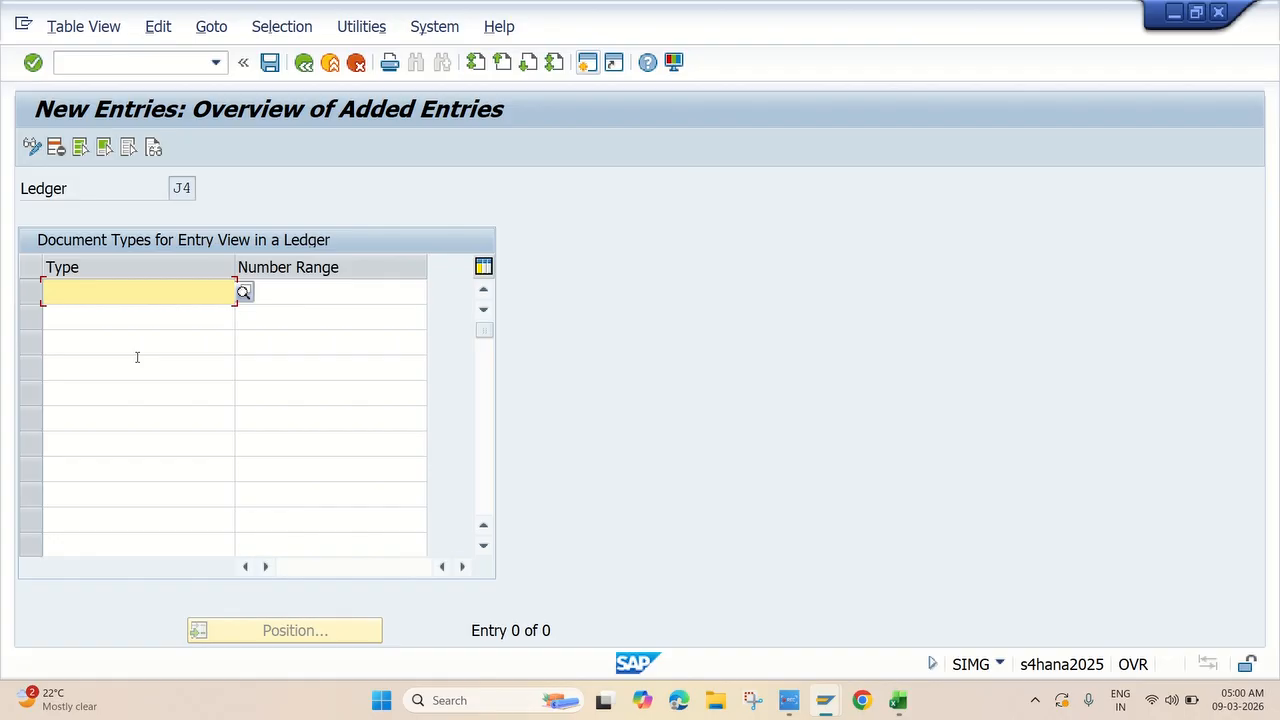
pyautogui.write('KA')
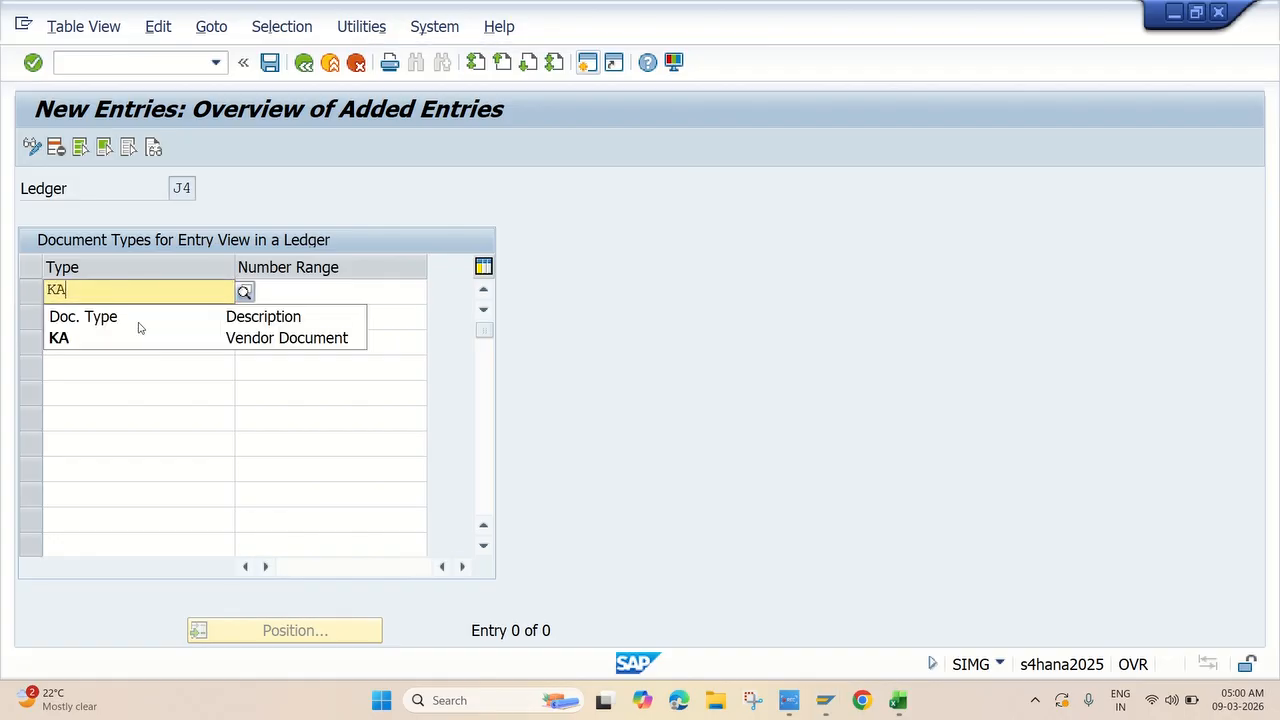
pyautogui.click(129, 339)
pyautogui.click(298, 293)
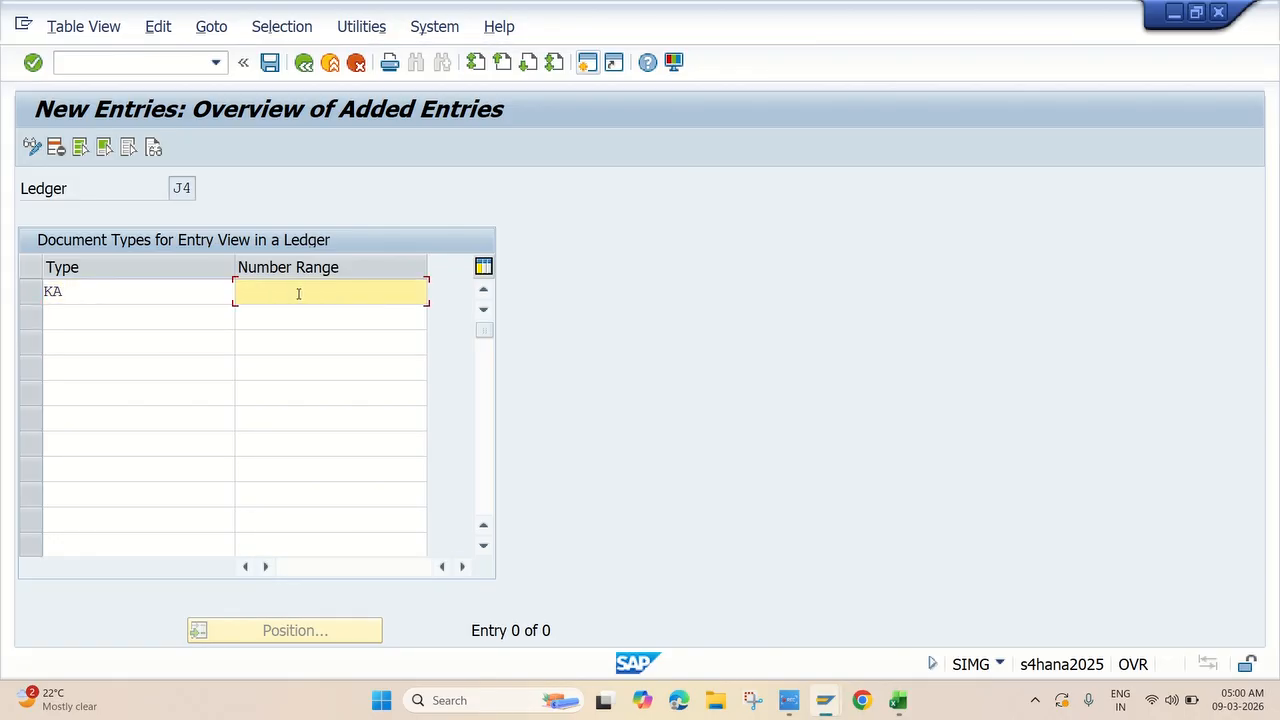
pyautogui.write('99')
pyautogui.click(131, 320)
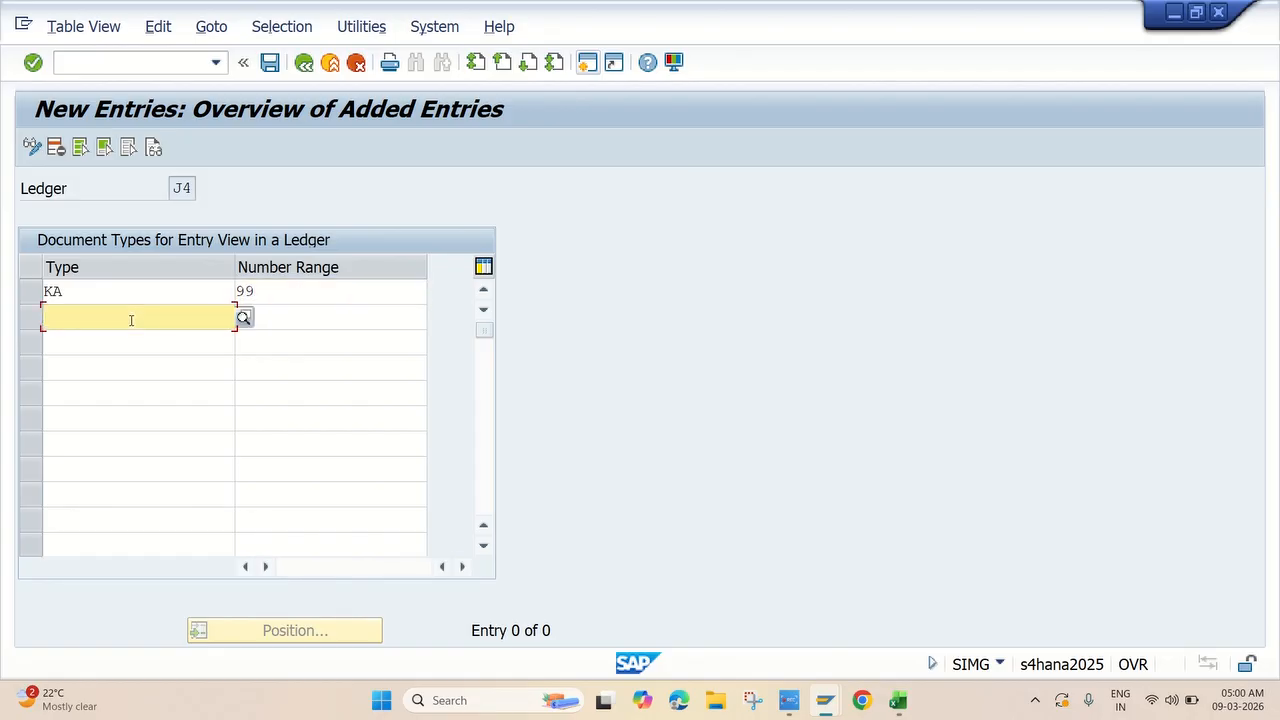
pyautogui.write('KG')
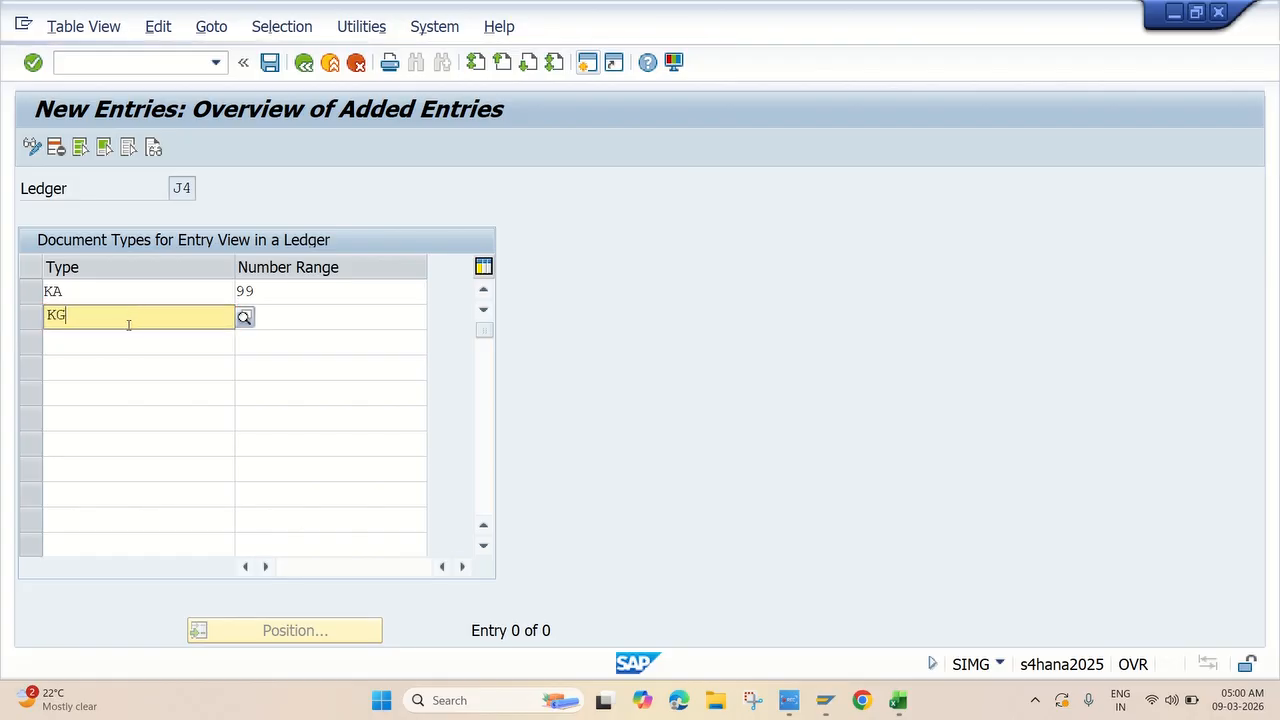
pyautogui.click(121, 364)
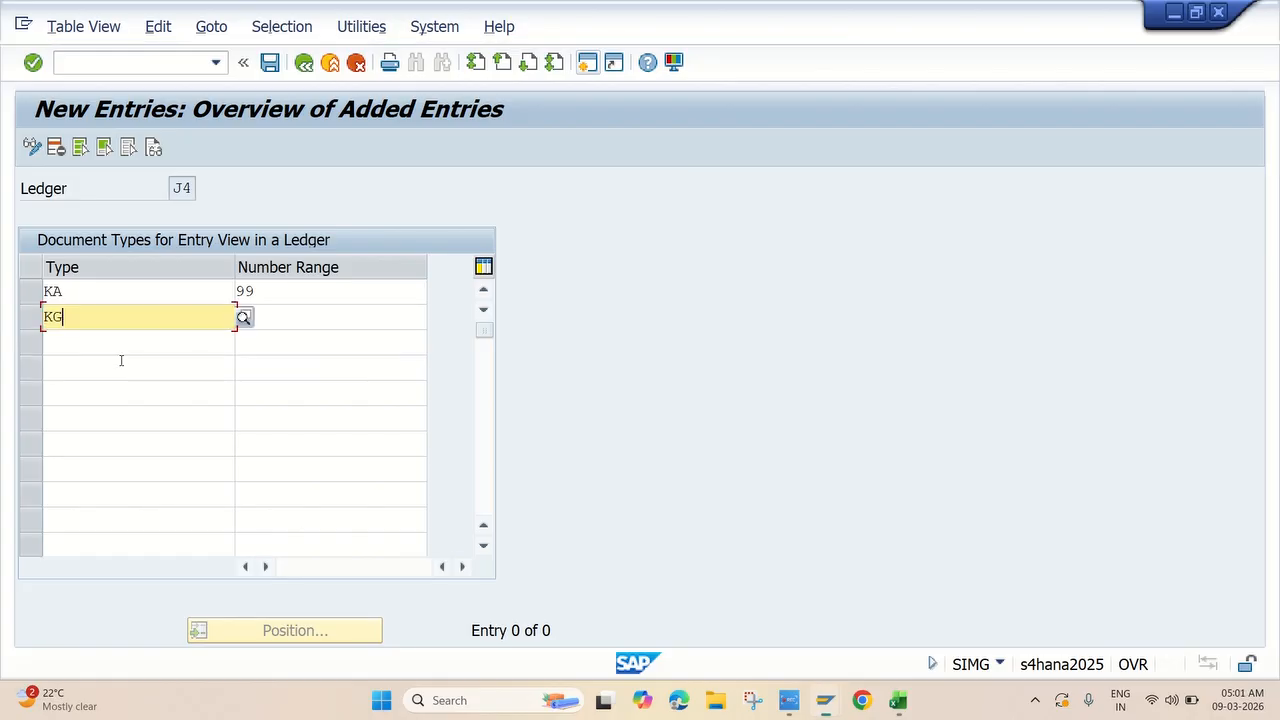
pyautogui.click(294, 319)
pyautogui.write('99')
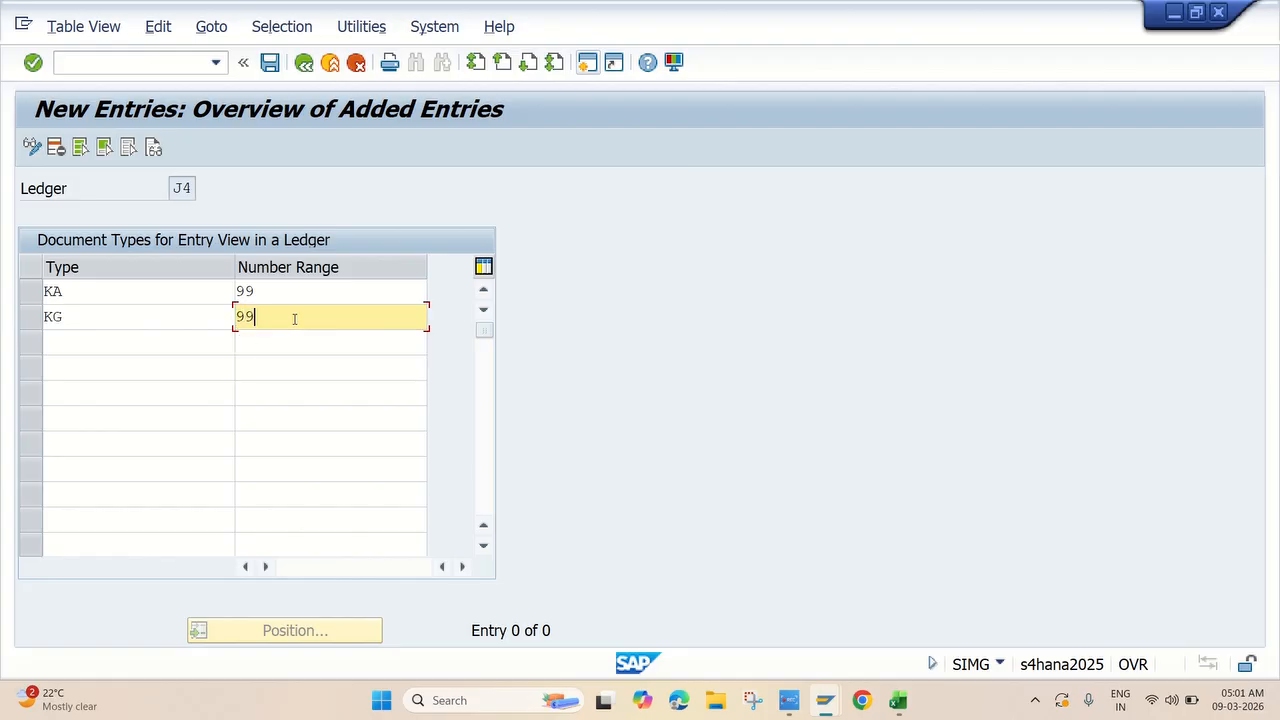
# Add entries KR and KZ, each with number range 99.
pyautogui.click(116, 341)
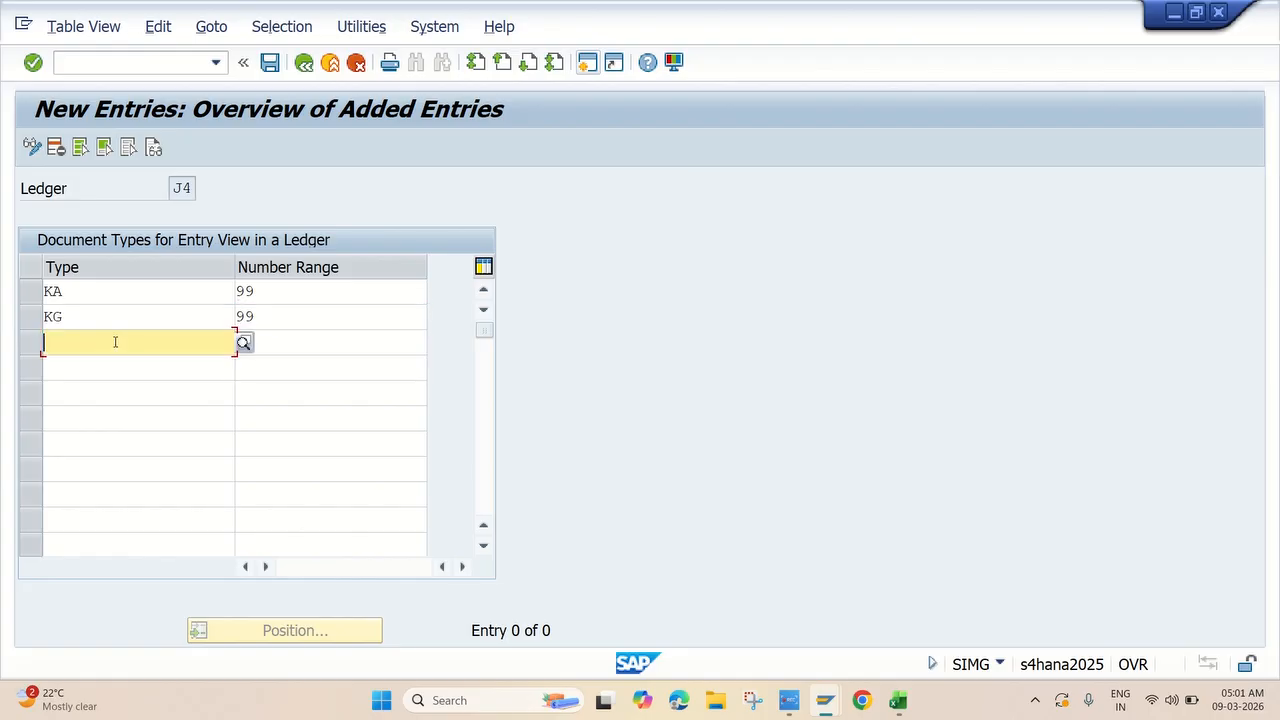
pyautogui.write('KR')
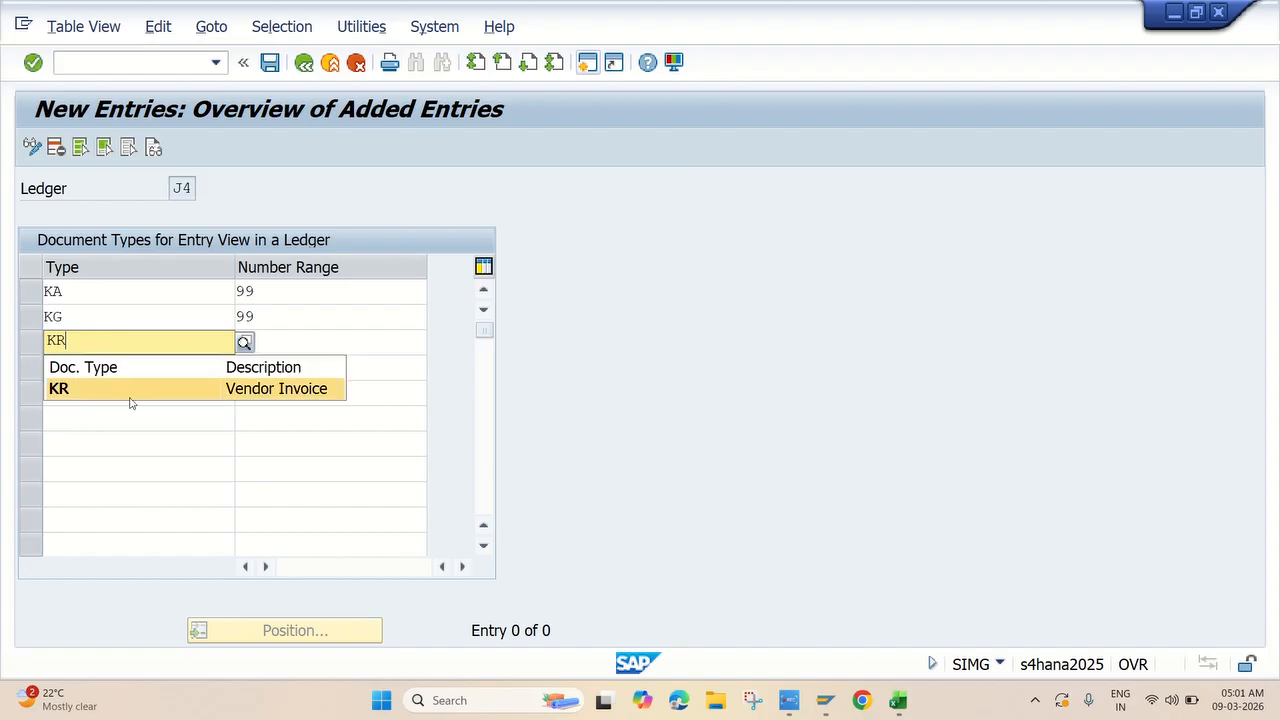
pyautogui.click(180, 390)
pyautogui.click(290, 340)
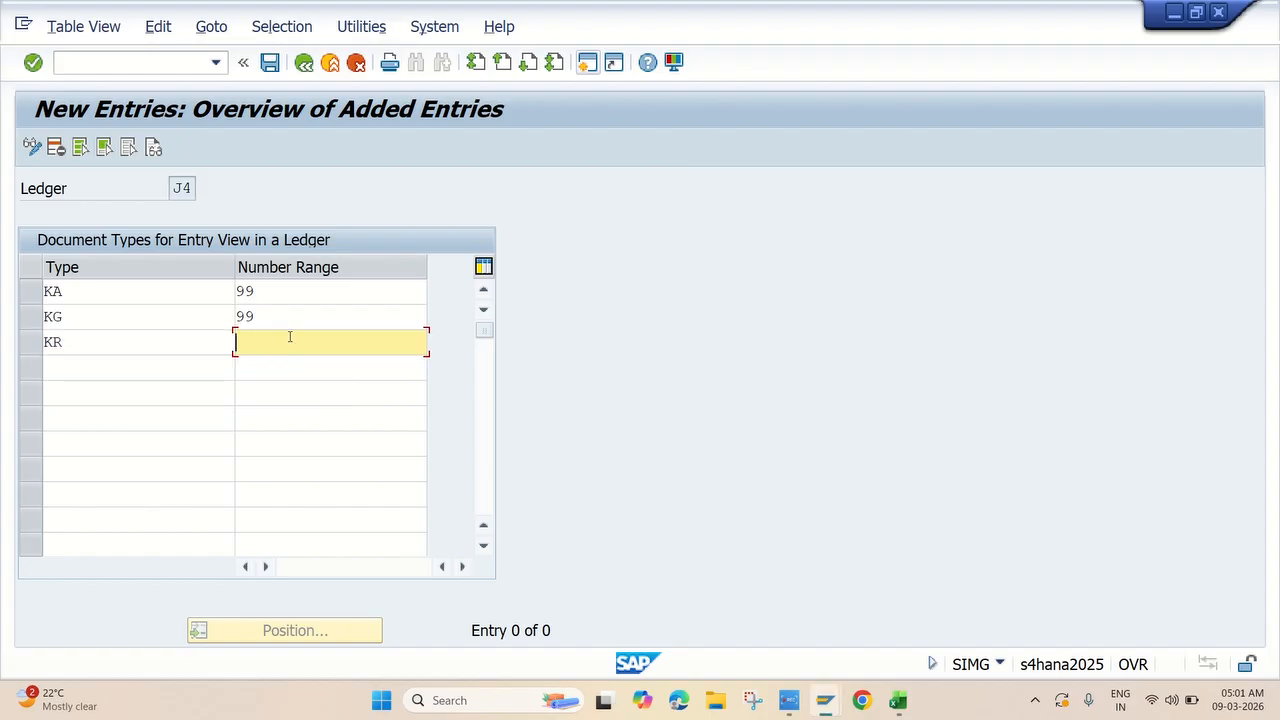
pyautogui.write('99')
pyautogui.click(136, 362)
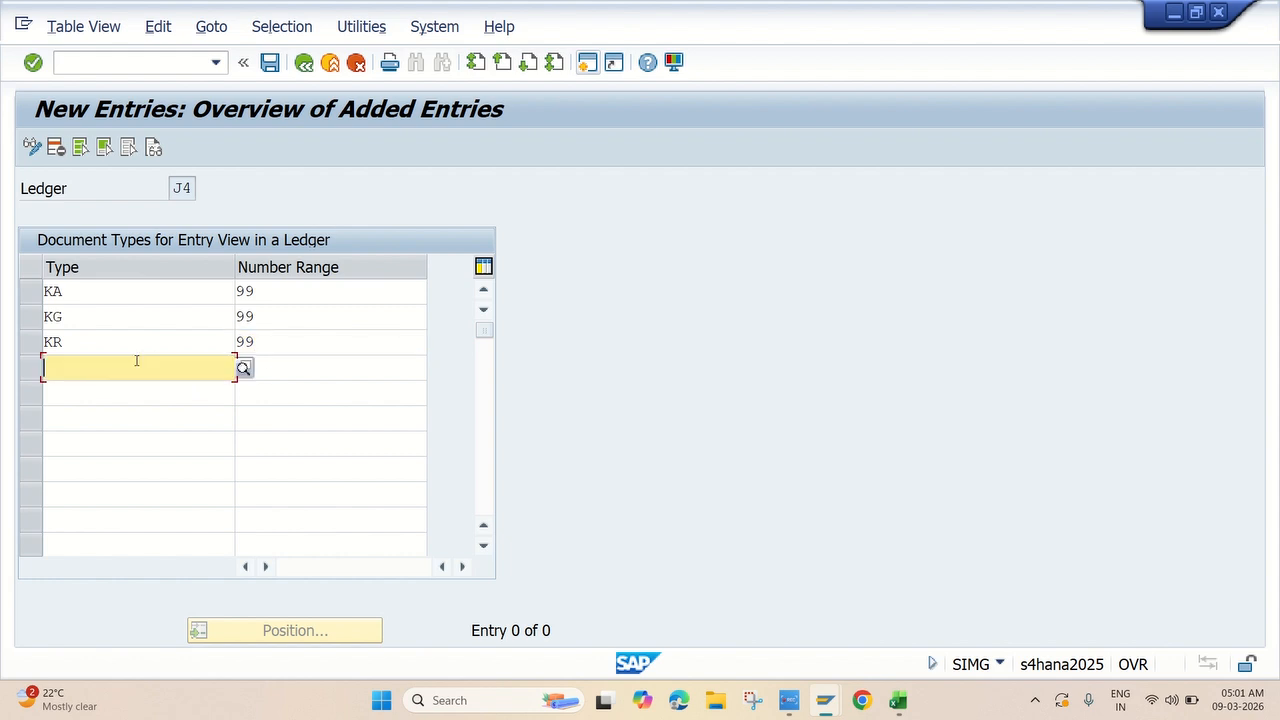
pyautogui.write('KZ')
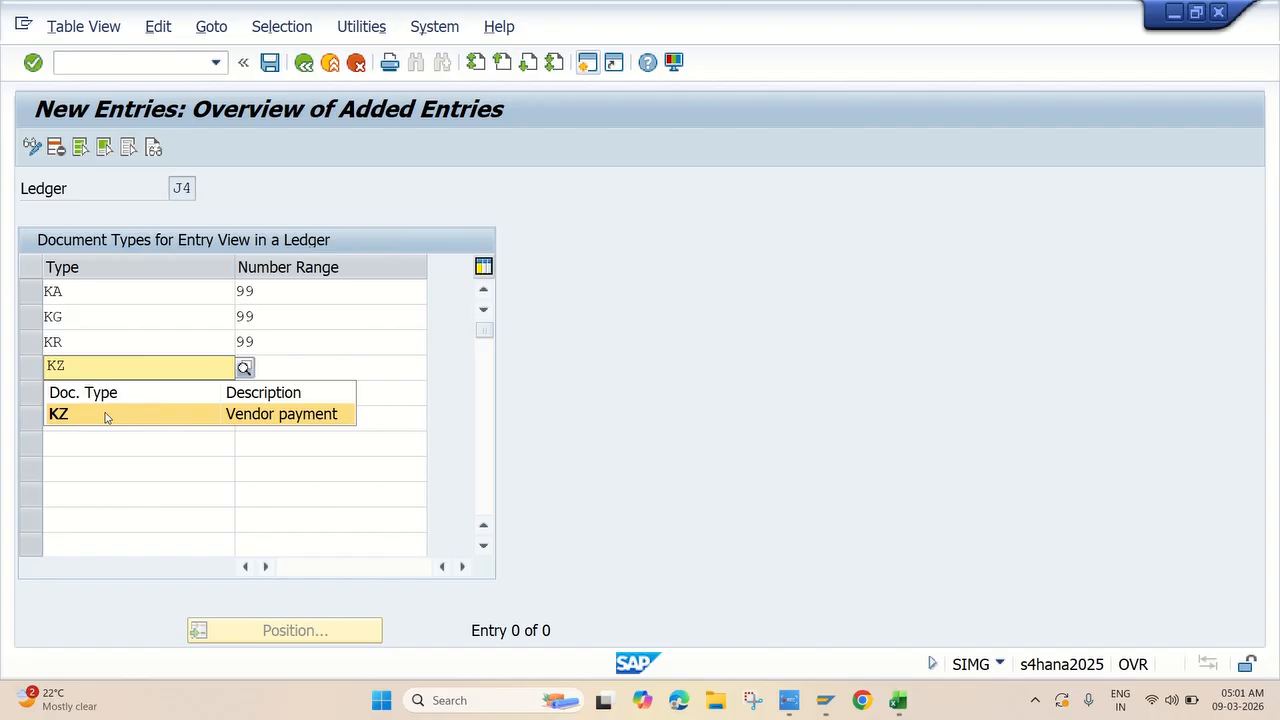
pyautogui.click(106, 417)
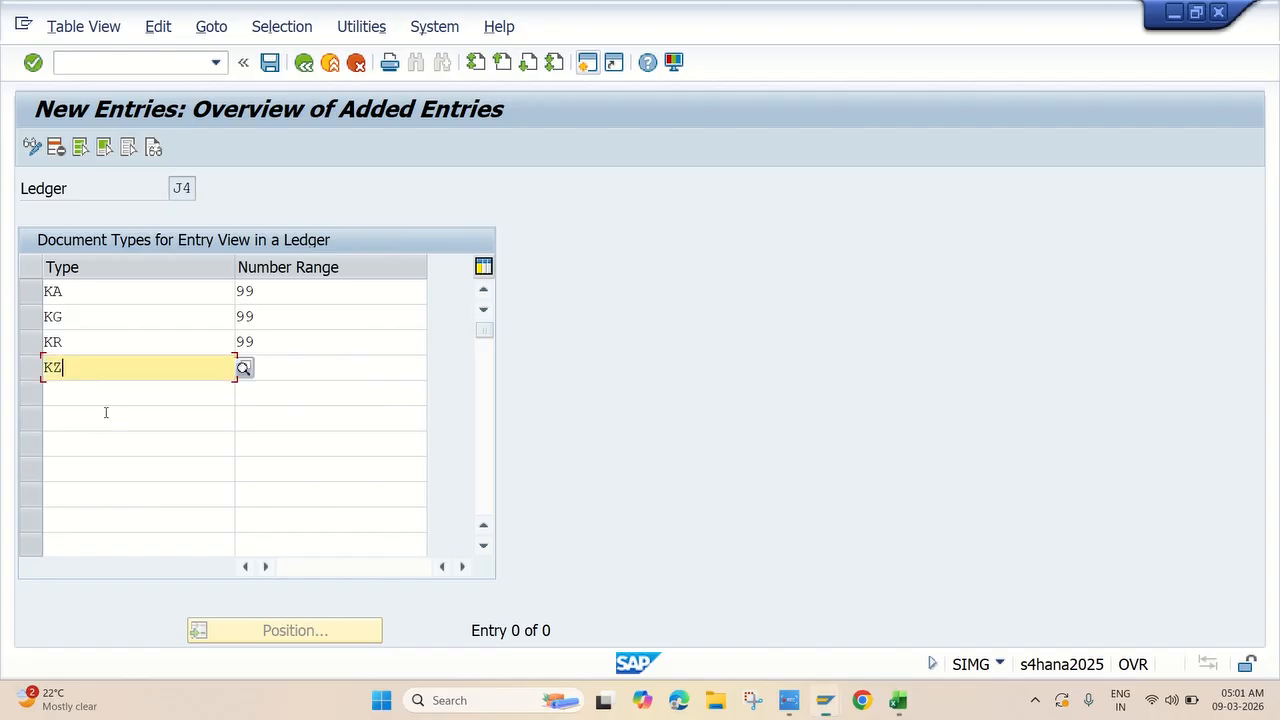
pyautogui.click(284, 365)
pyautogui.write('99')
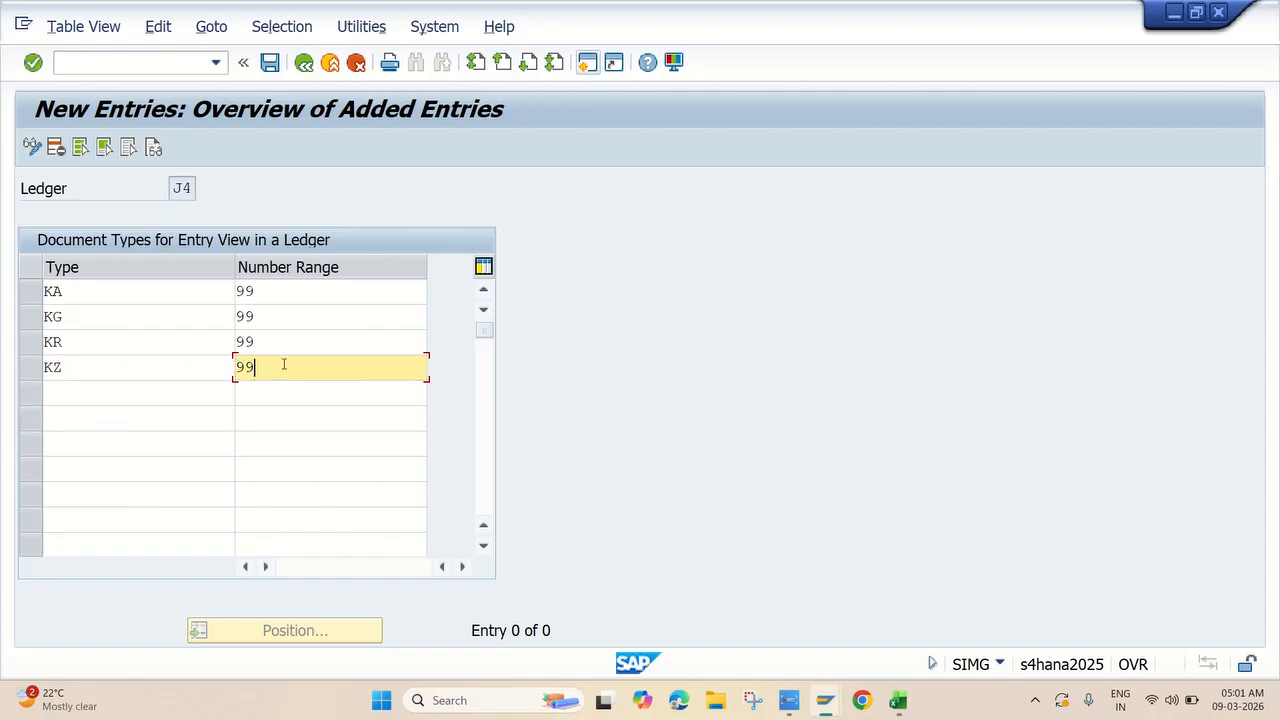
# Validate and save the four entries under a customizing request, then return to the overview.
pyautogui.press('Return')
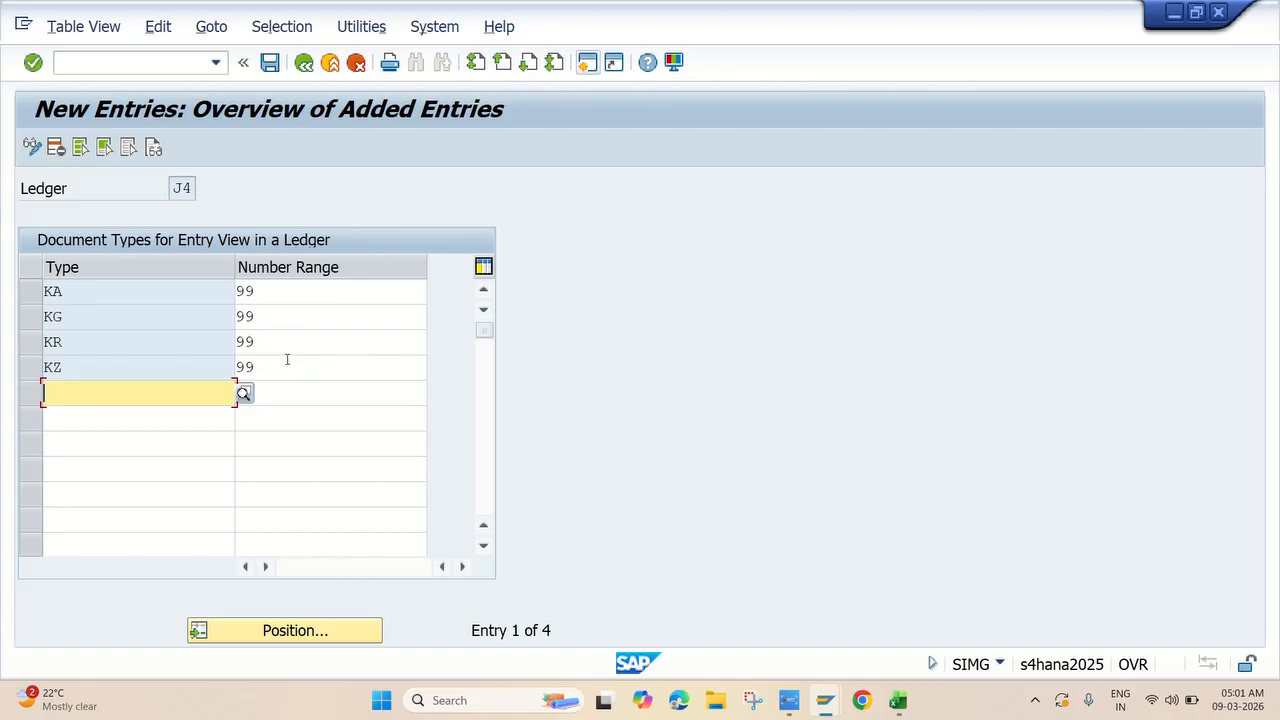
pyautogui.click(272, 66)
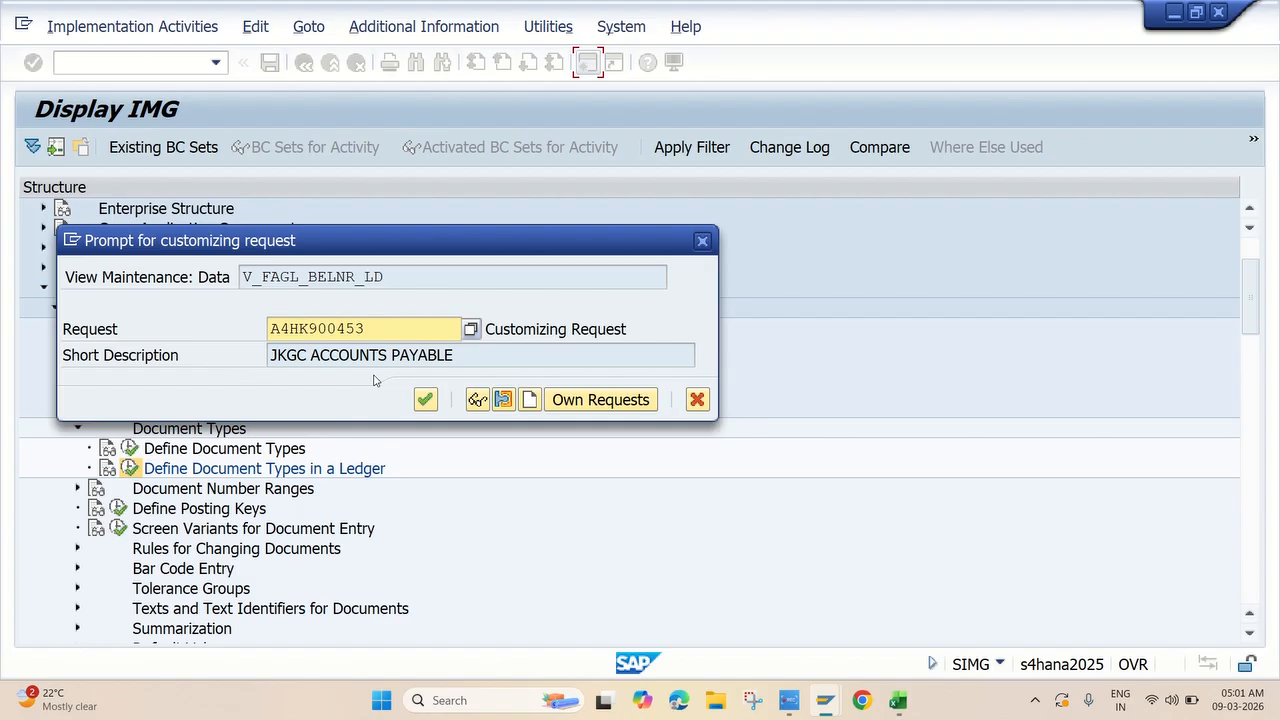
pyautogui.click(432, 408)
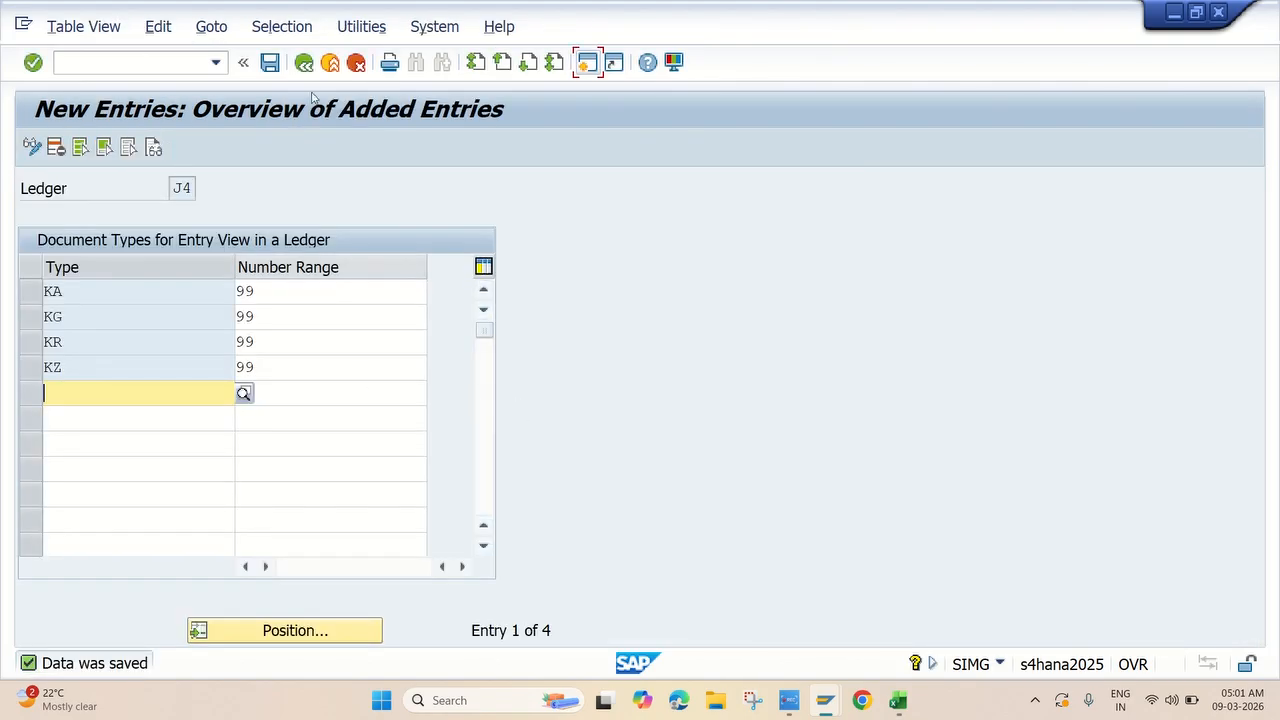
pyautogui.click(304, 62)
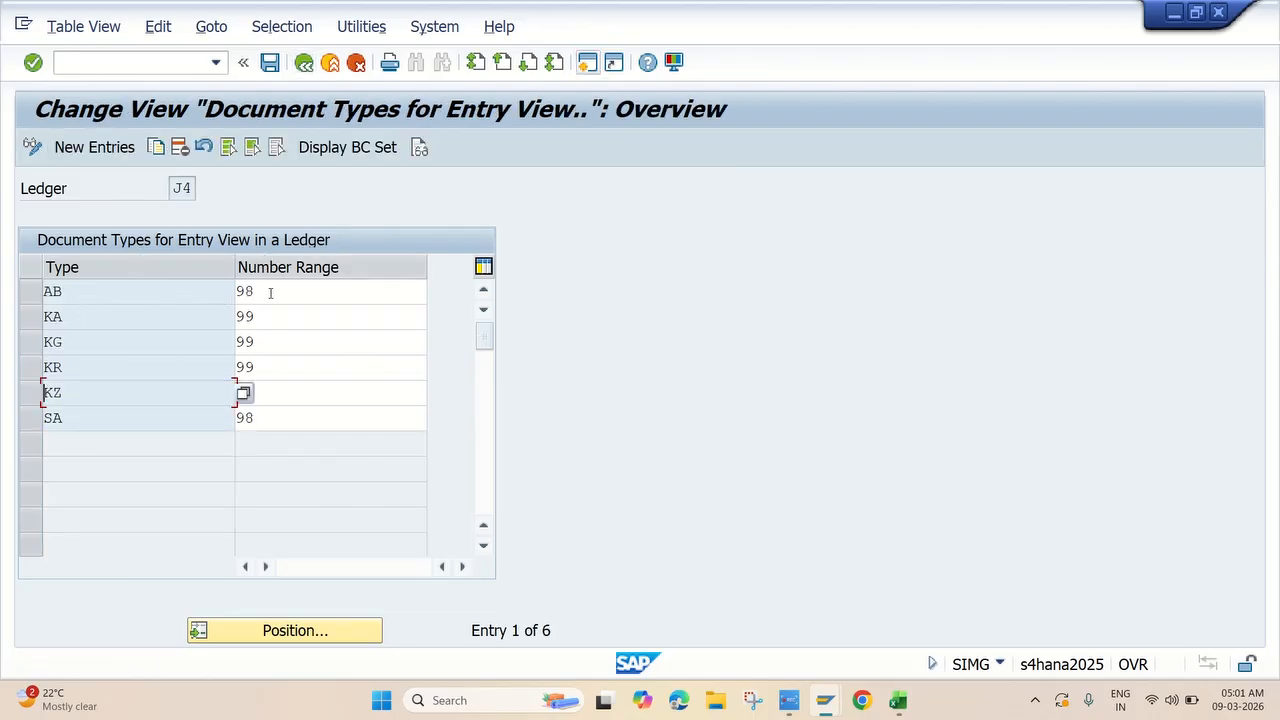
pyautogui.write('99')
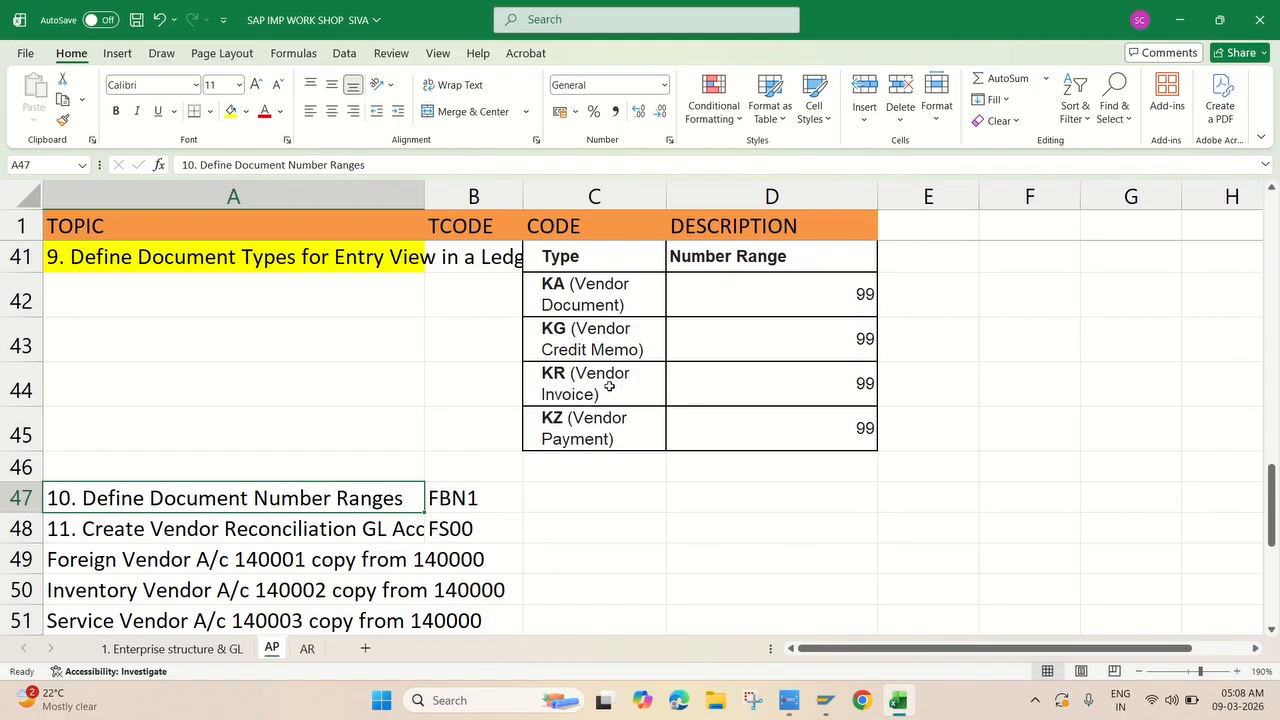
# Locate topic 10, Define Document Number Ranges (FBN1), in the Excel notes and return to SAP.
pyautogui.scroll(-2, 609, 386)
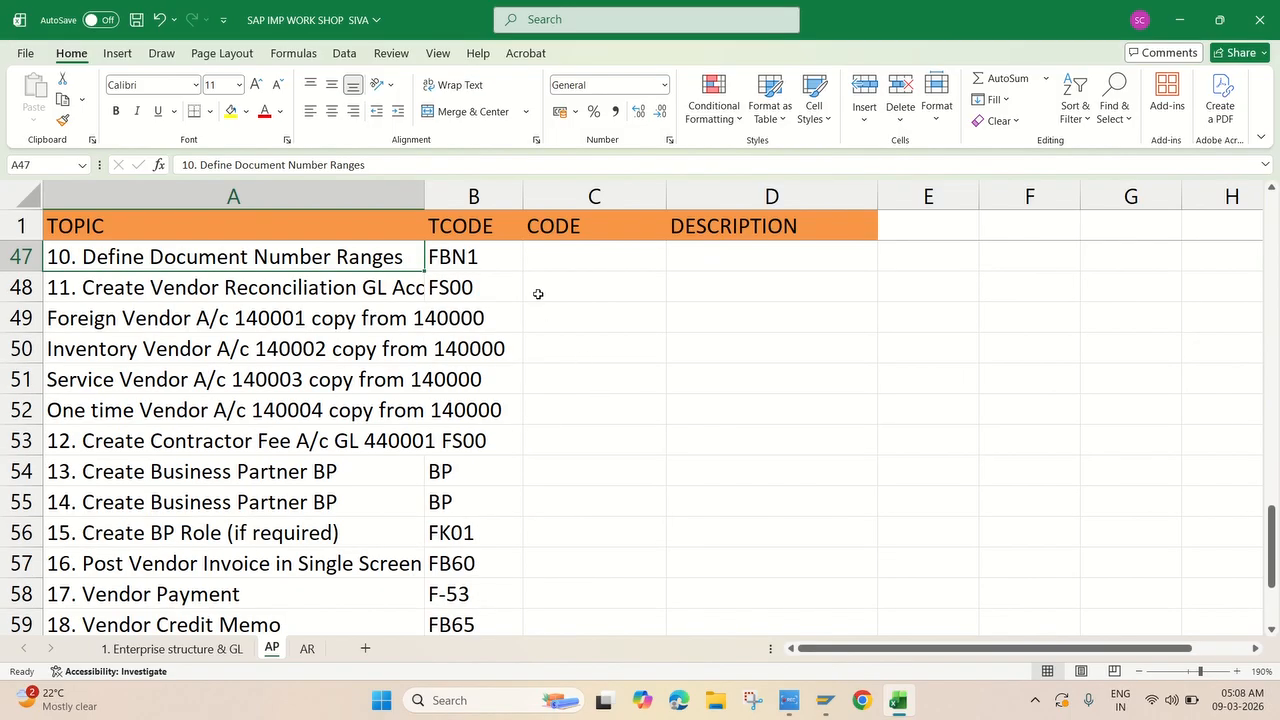
pyautogui.scroll(1, 472, 301)
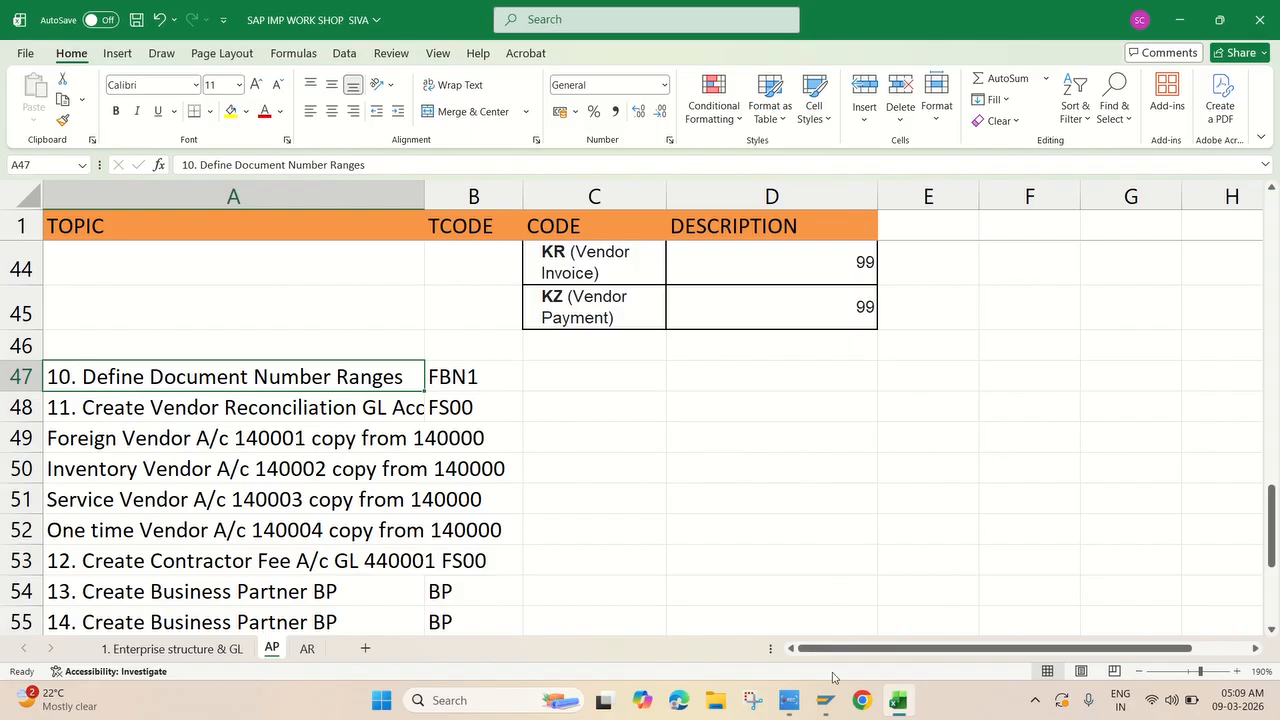
pyautogui.moveTo(826, 695)
pyautogui.click(894, 626)
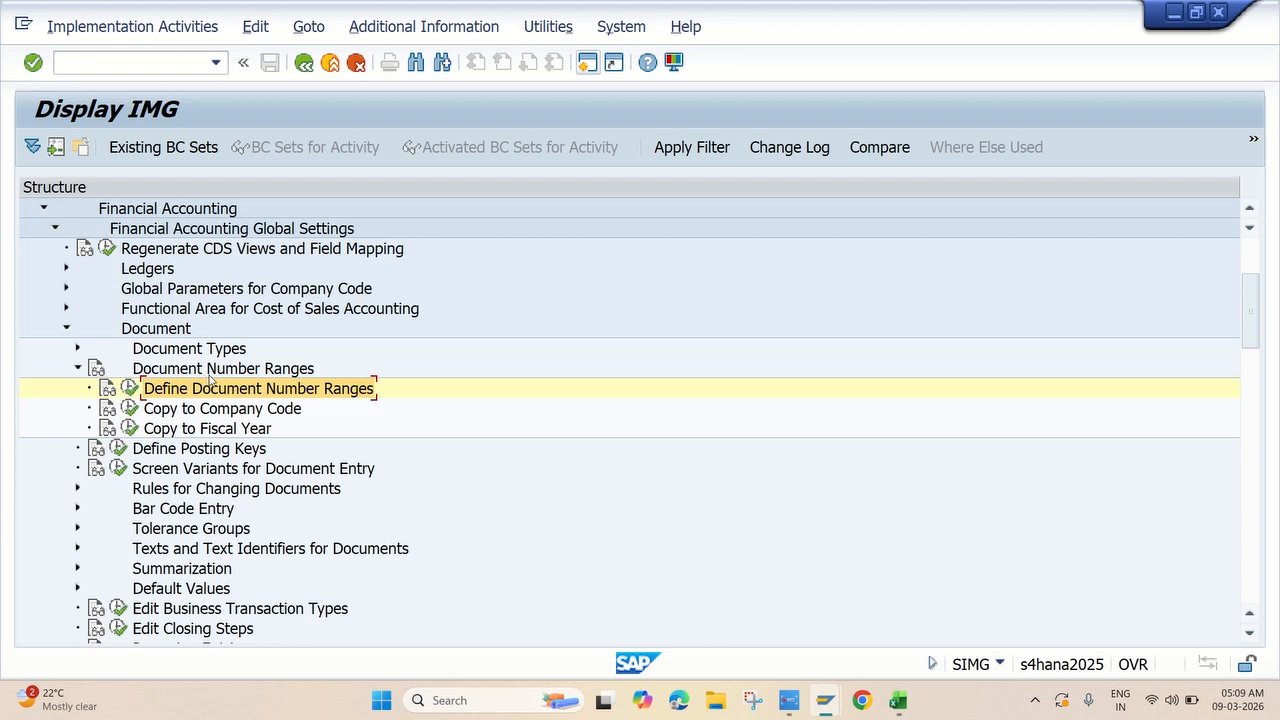
# Open the document number range intervals of company code JK10 for editing.
pyautogui.click(131, 393)
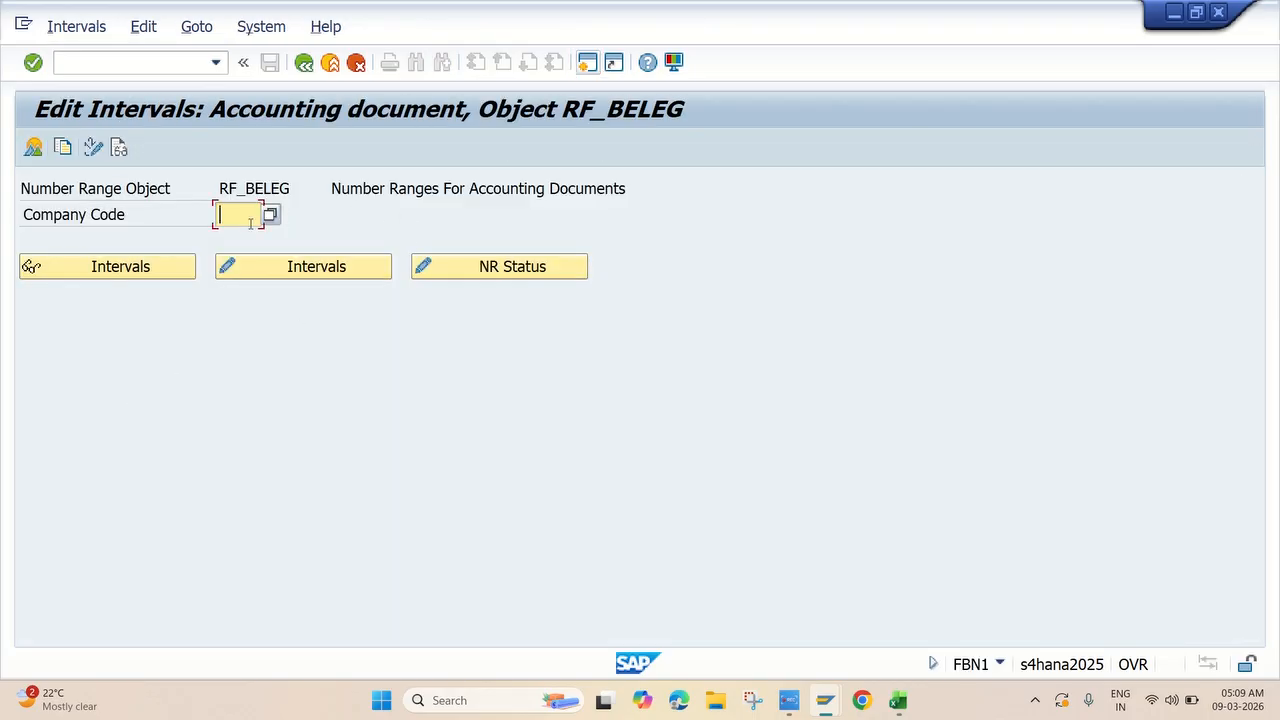
pyautogui.click(250, 223)
pyautogui.click(244, 240)
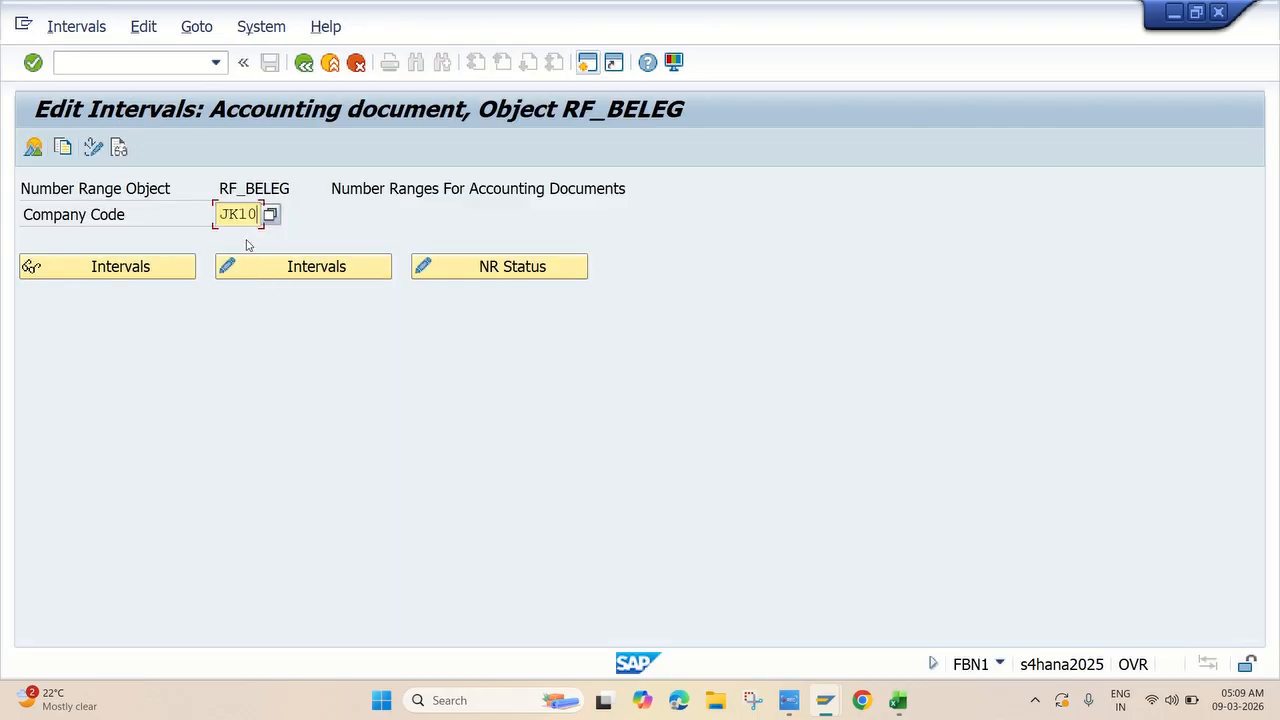
pyautogui.click(309, 272)
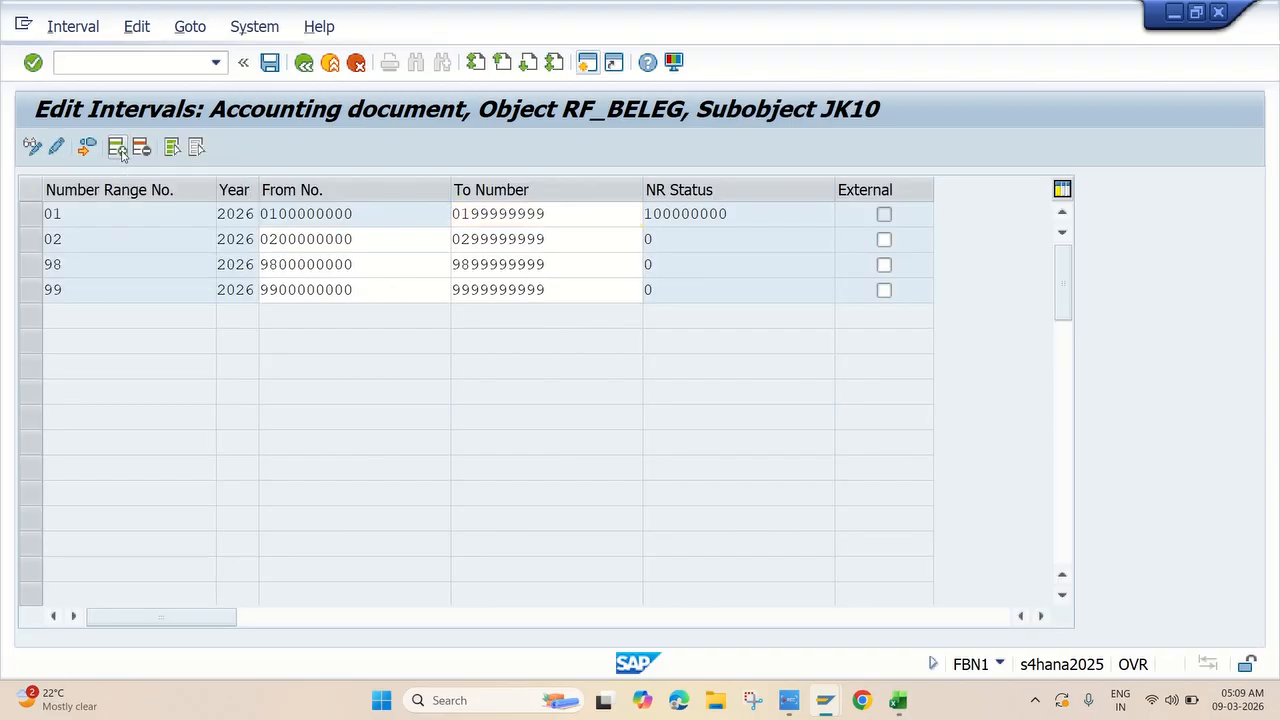
pyautogui.click(117, 147)
pyautogui.write('99')
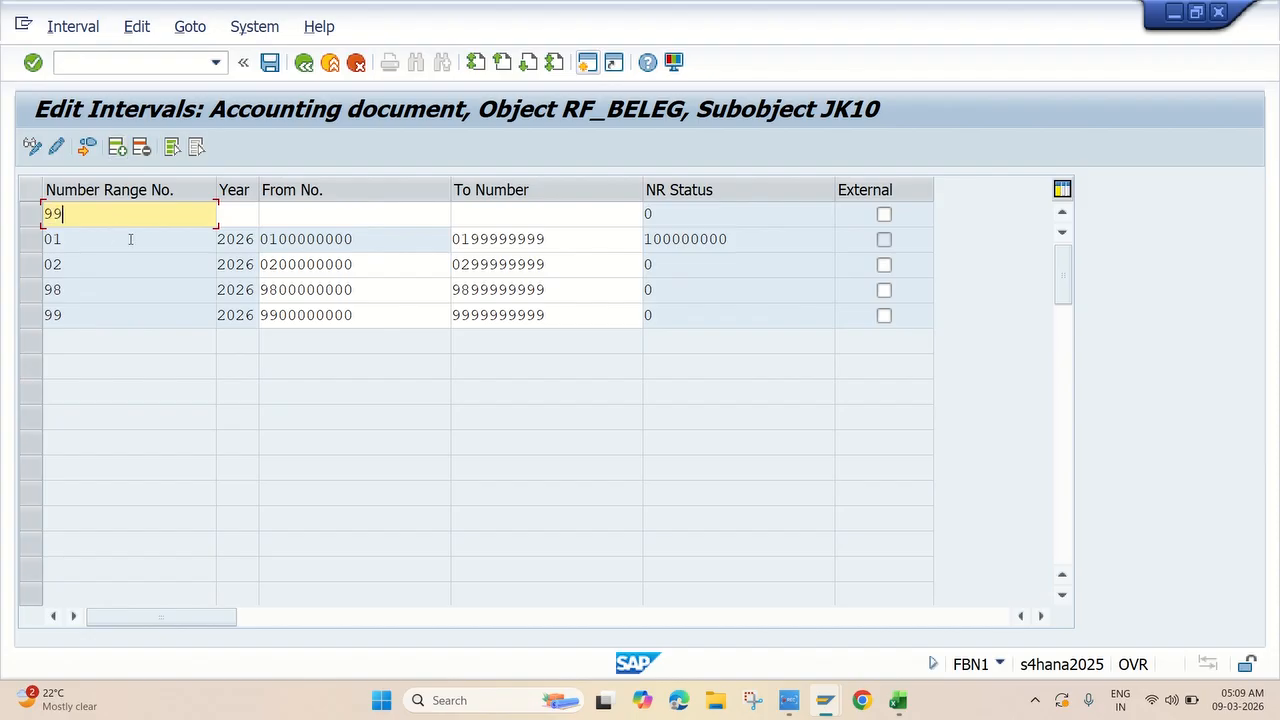
pyautogui.click(233, 214)
pyautogui.write('2026')
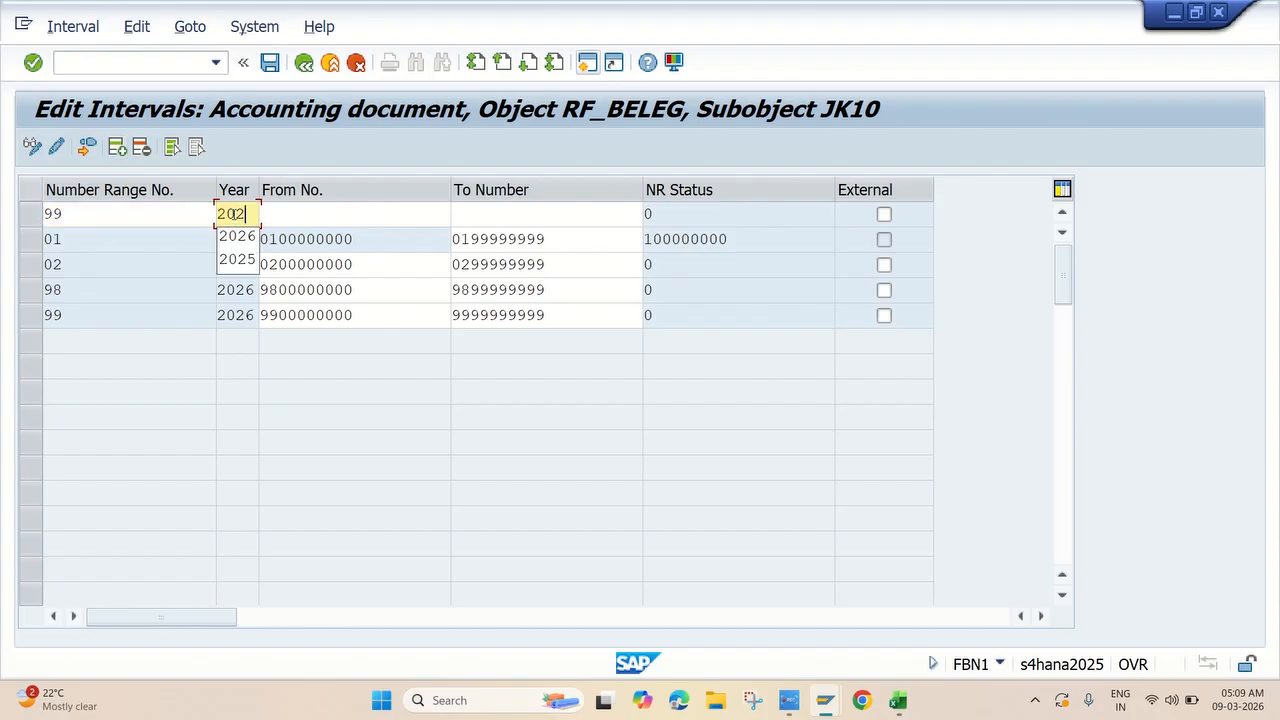
pyautogui.click(291, 214)
pyautogui.write('9')
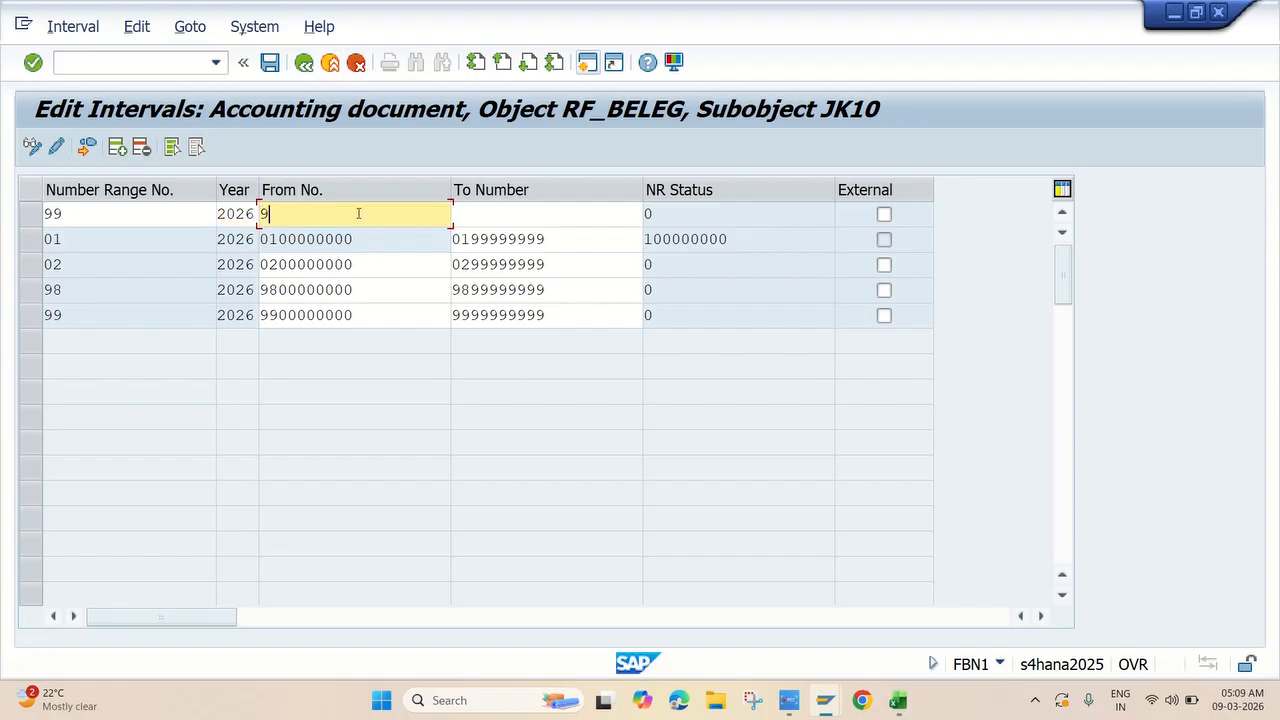
pyautogui.write('900000000')
pyautogui.click(495, 212)
pyautogui.write('9')
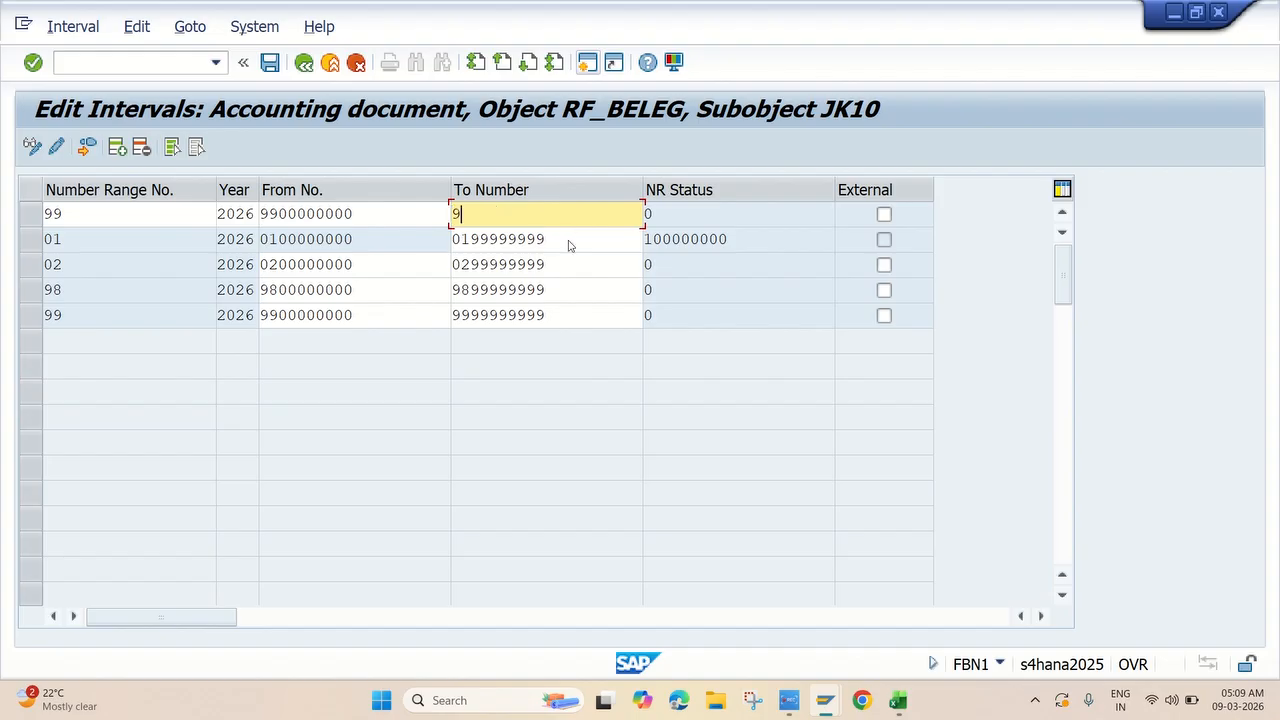
pyautogui.write('999999999')
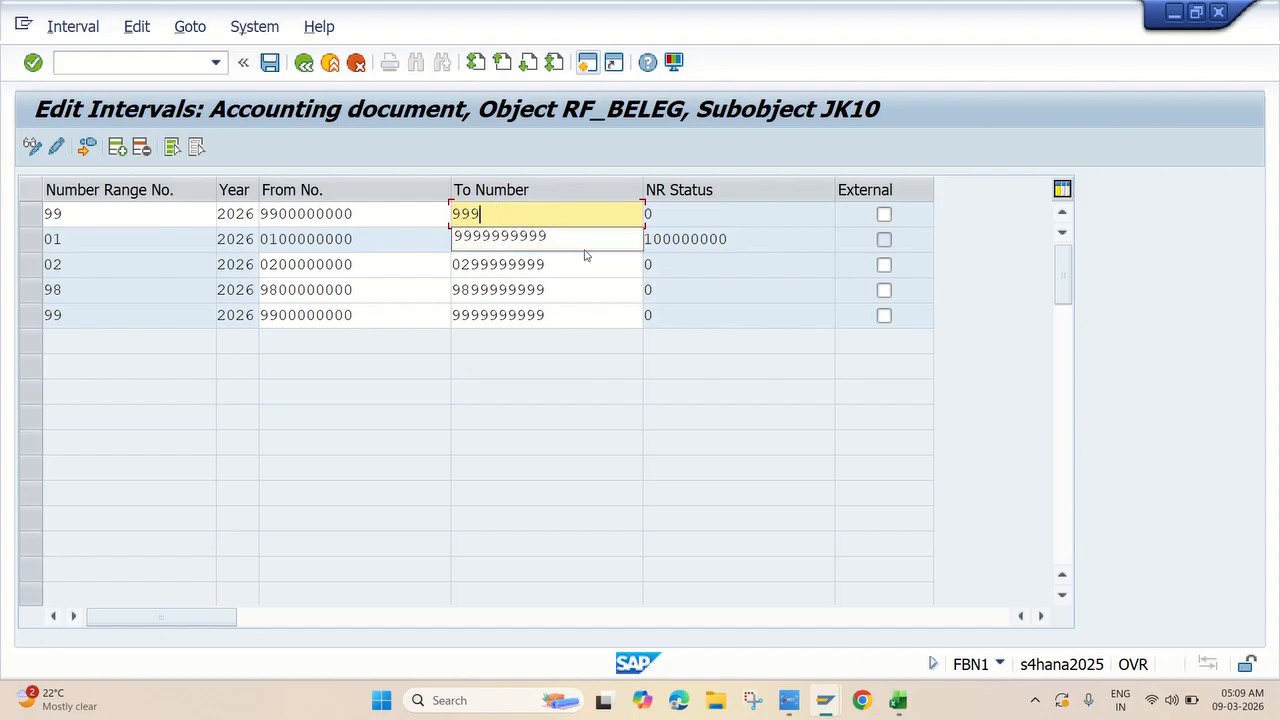
pyautogui.press('Return')
pyautogui.press('Return')
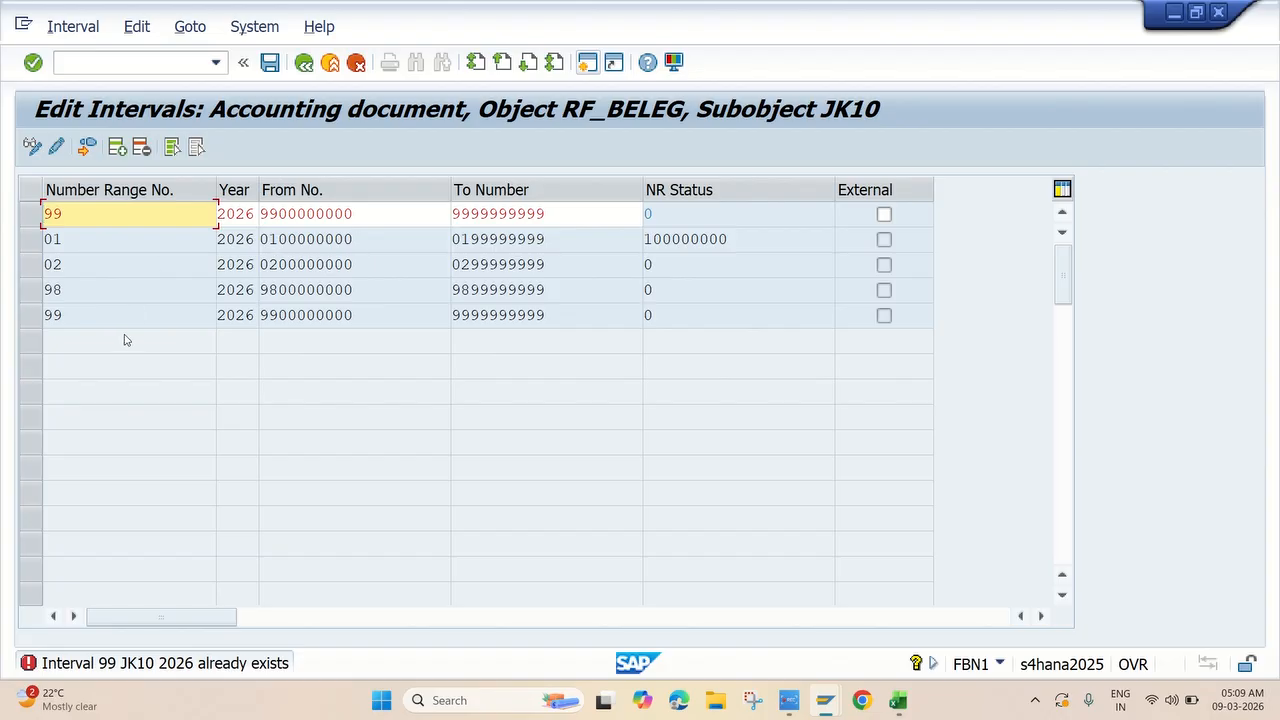
# Discard the duplicate interval 99 entry, since it already exists.
pyautogui.click(143, 150)
pyautogui.click(356, 62)
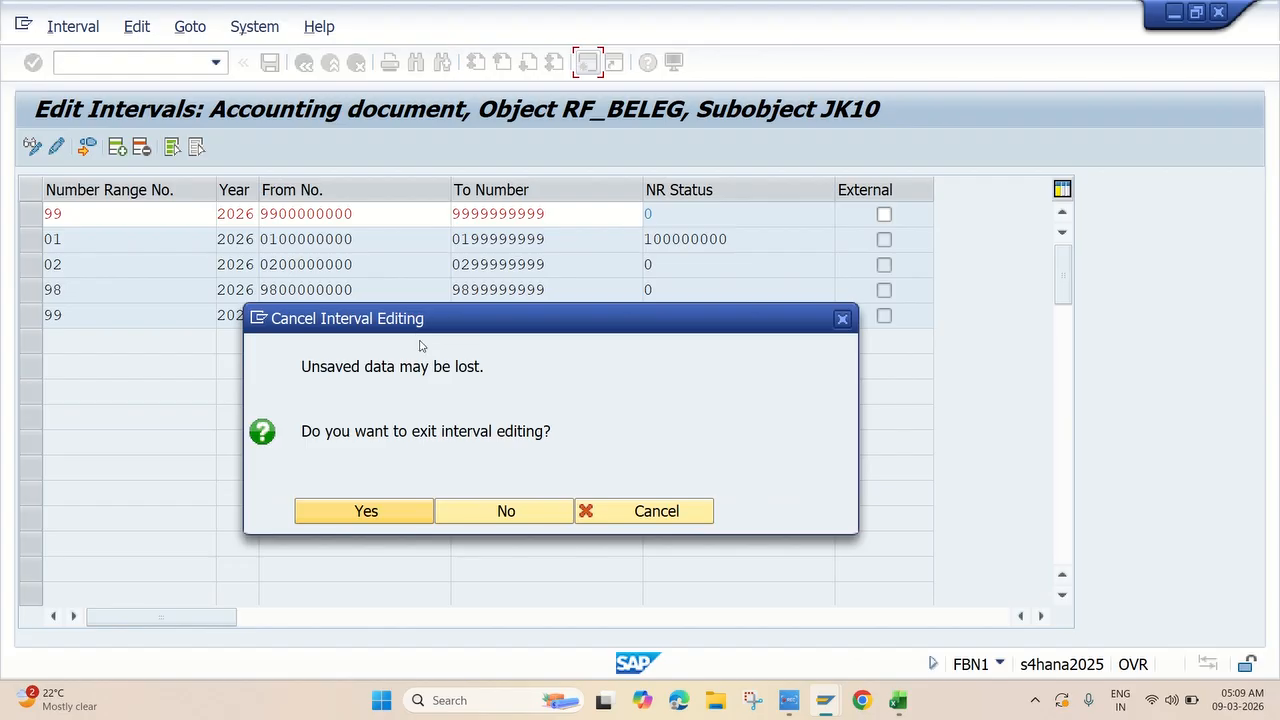
pyautogui.click(488, 512)
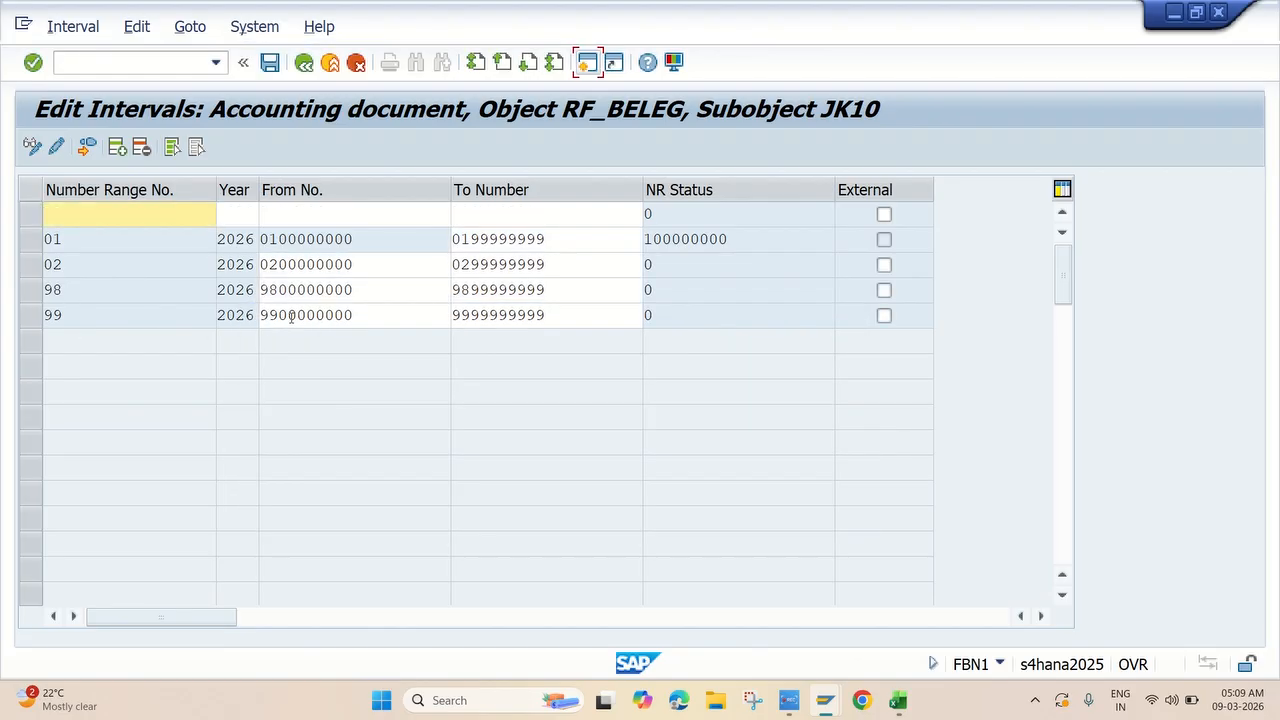
pyautogui.click(272, 65)
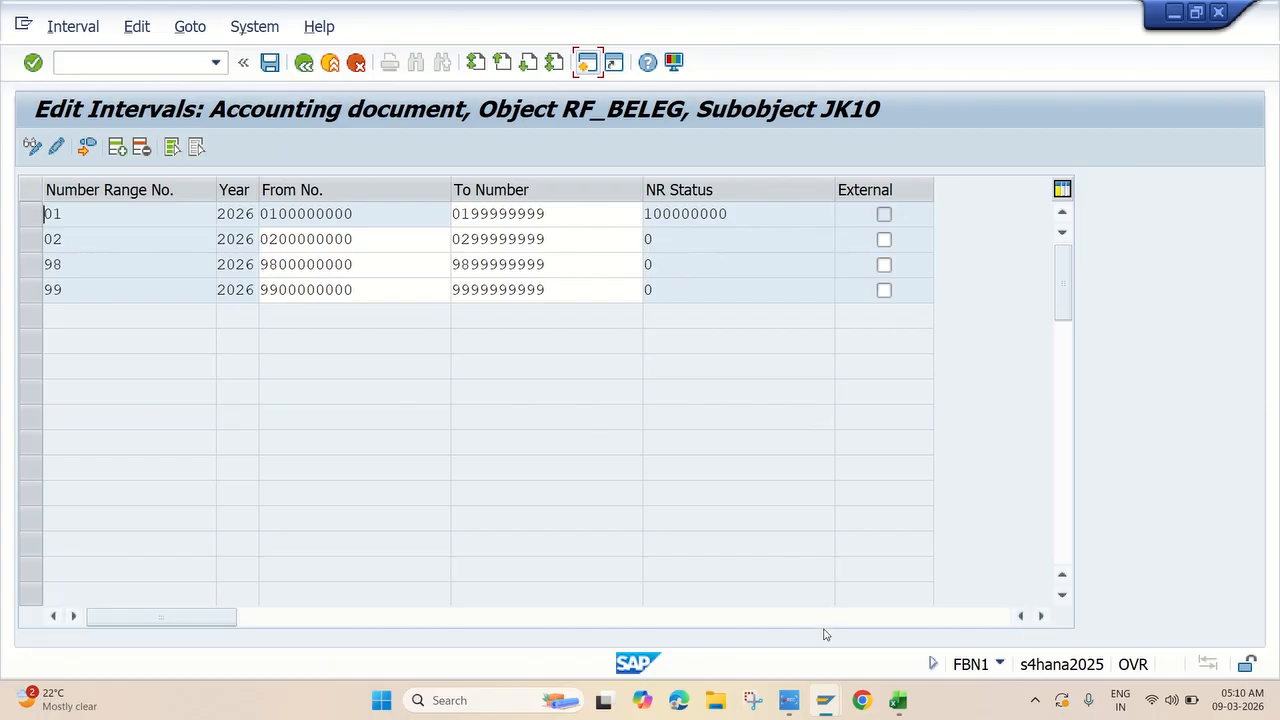
pyautogui.click(789, 700)
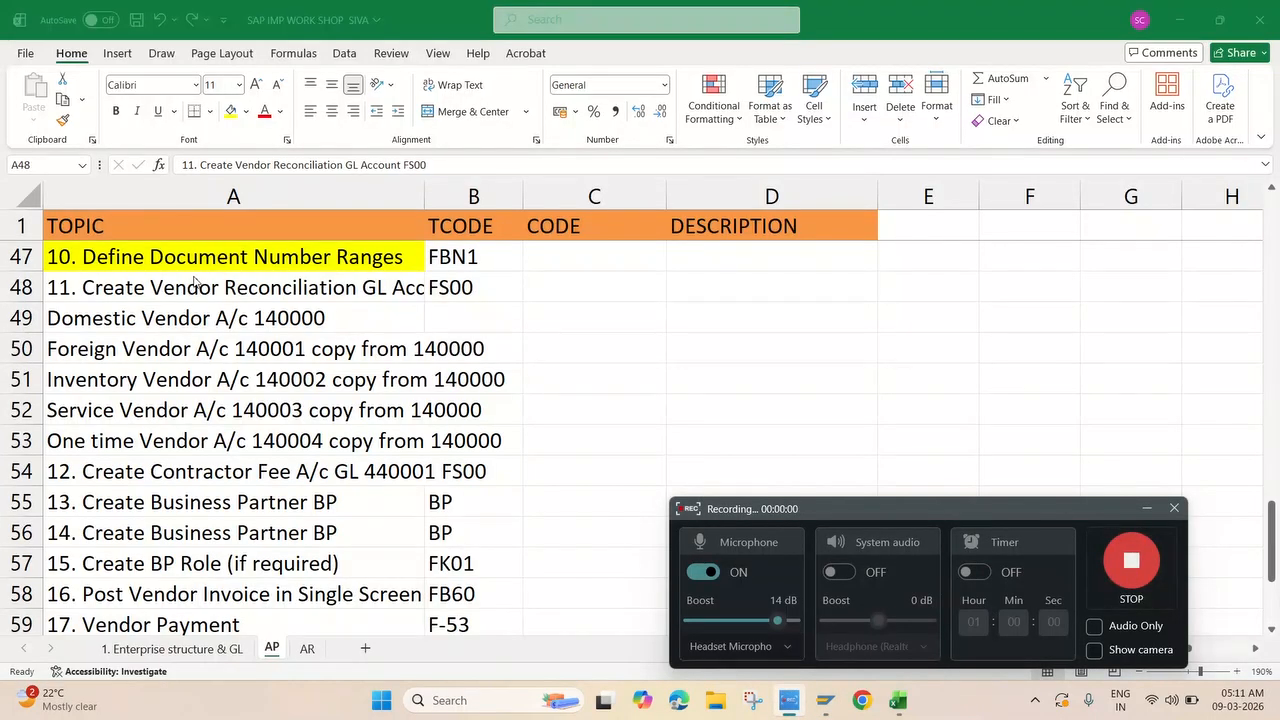
# Review planned accounts 140000–140004 in rows 48–53, then bring SAP Customizing forward.
pyautogui.click(262, 300)
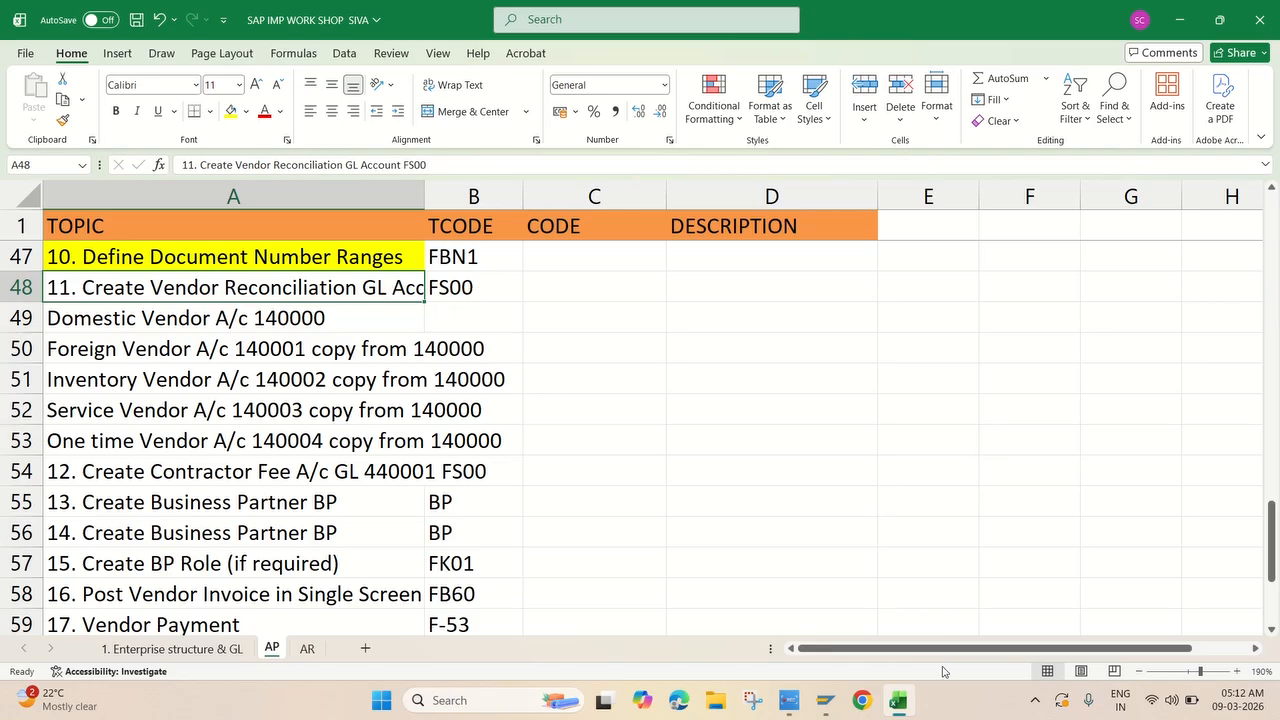
pyautogui.moveTo(825, 700)
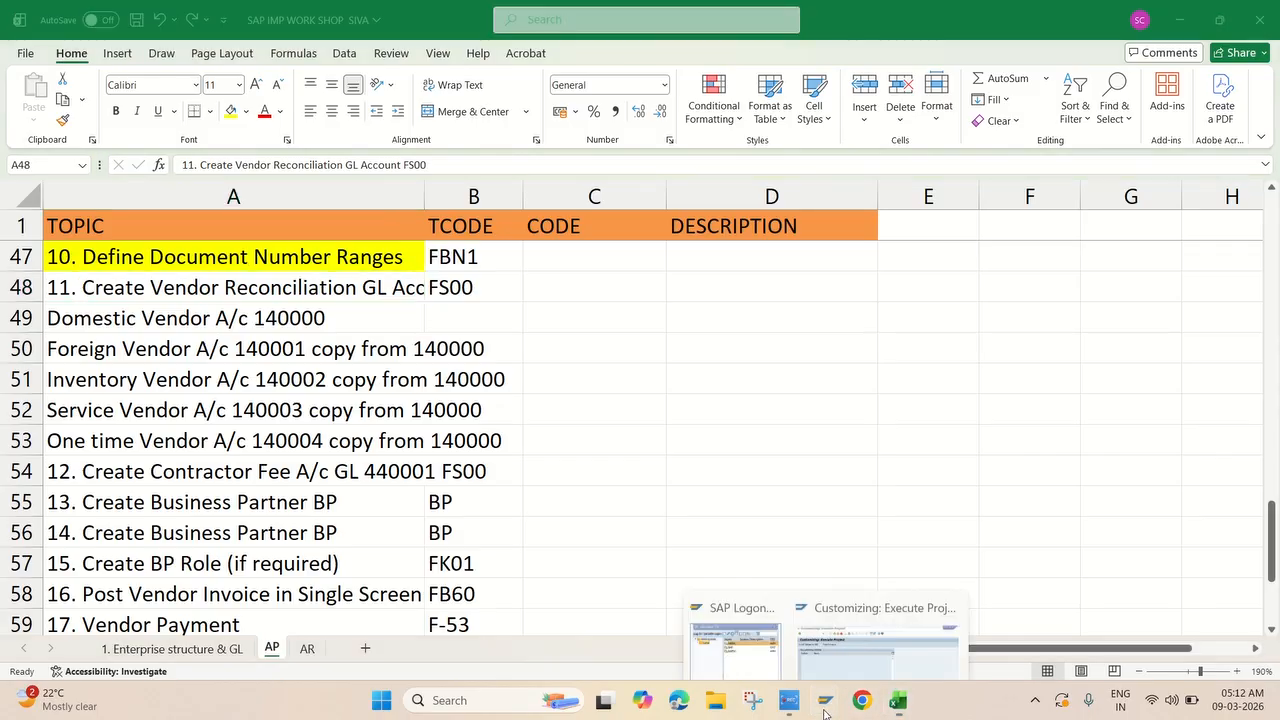
pyautogui.click(890, 614)
pyautogui.click(126, 66)
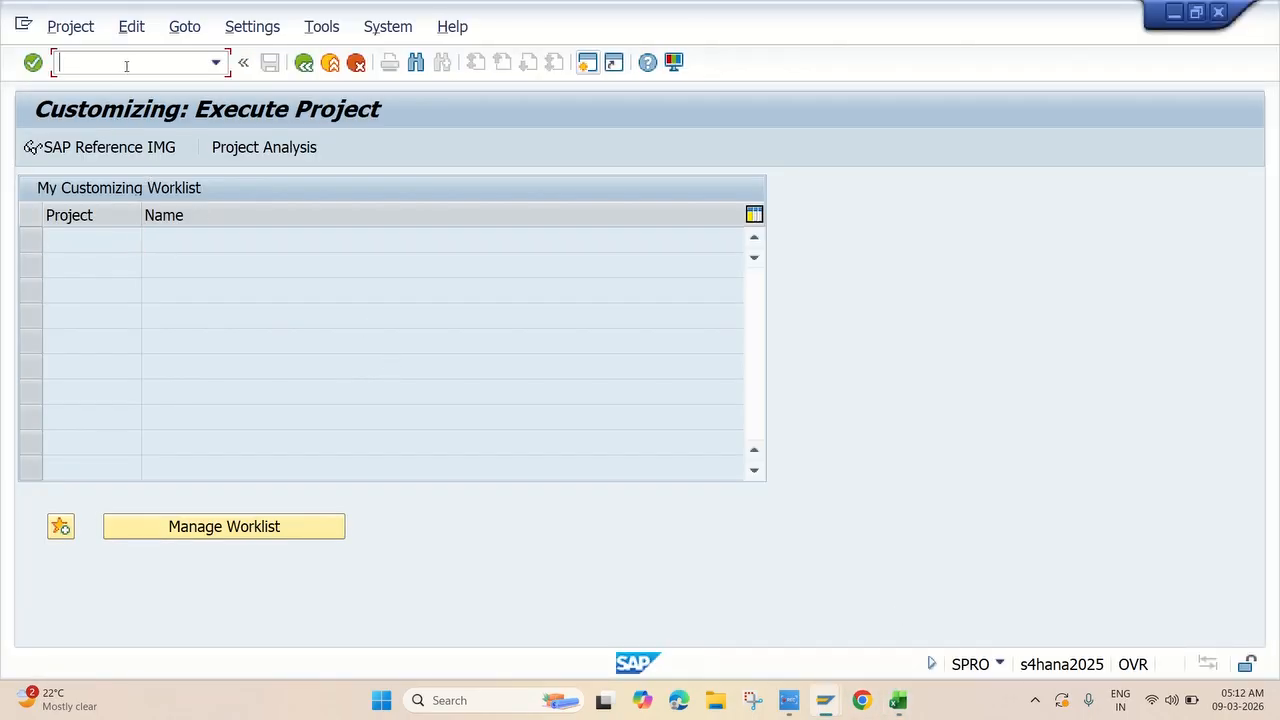
# Leave Customizing with /n and open G/L Accounts Individual Processing Centrally (FS00).
pyautogui.write('/n')
pyautogui.press('Return')
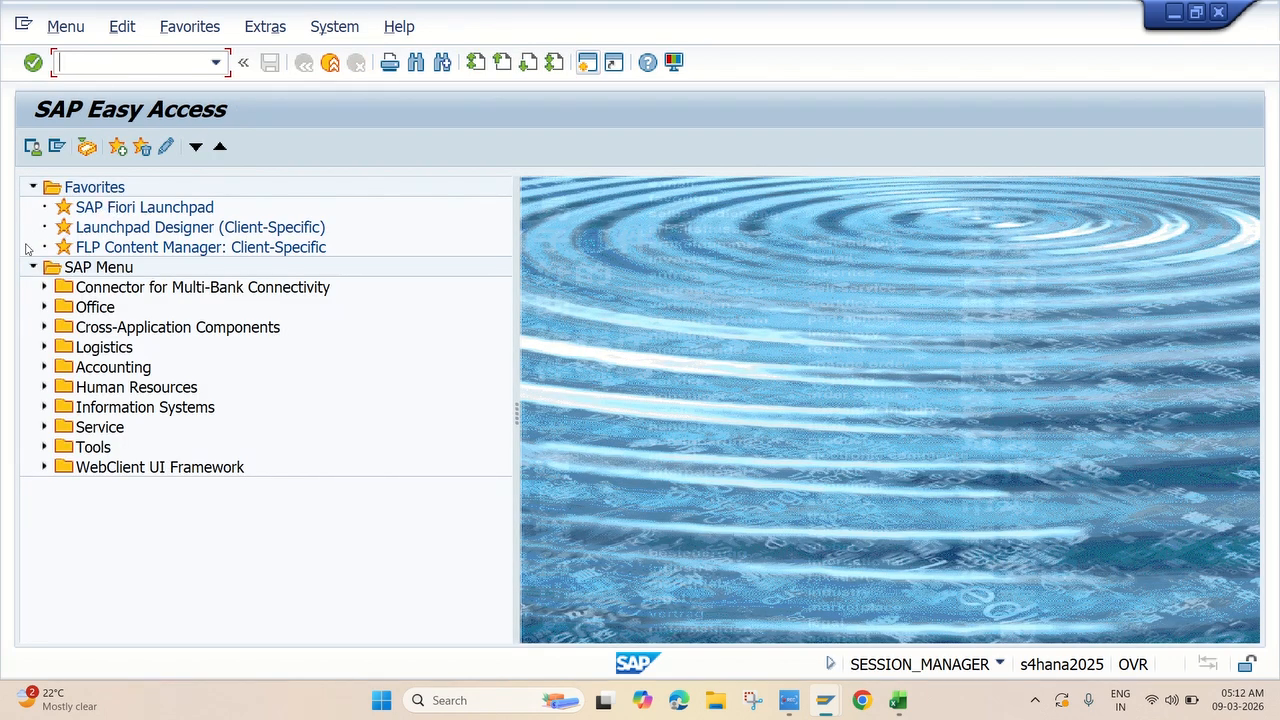
pyautogui.click(44, 367)
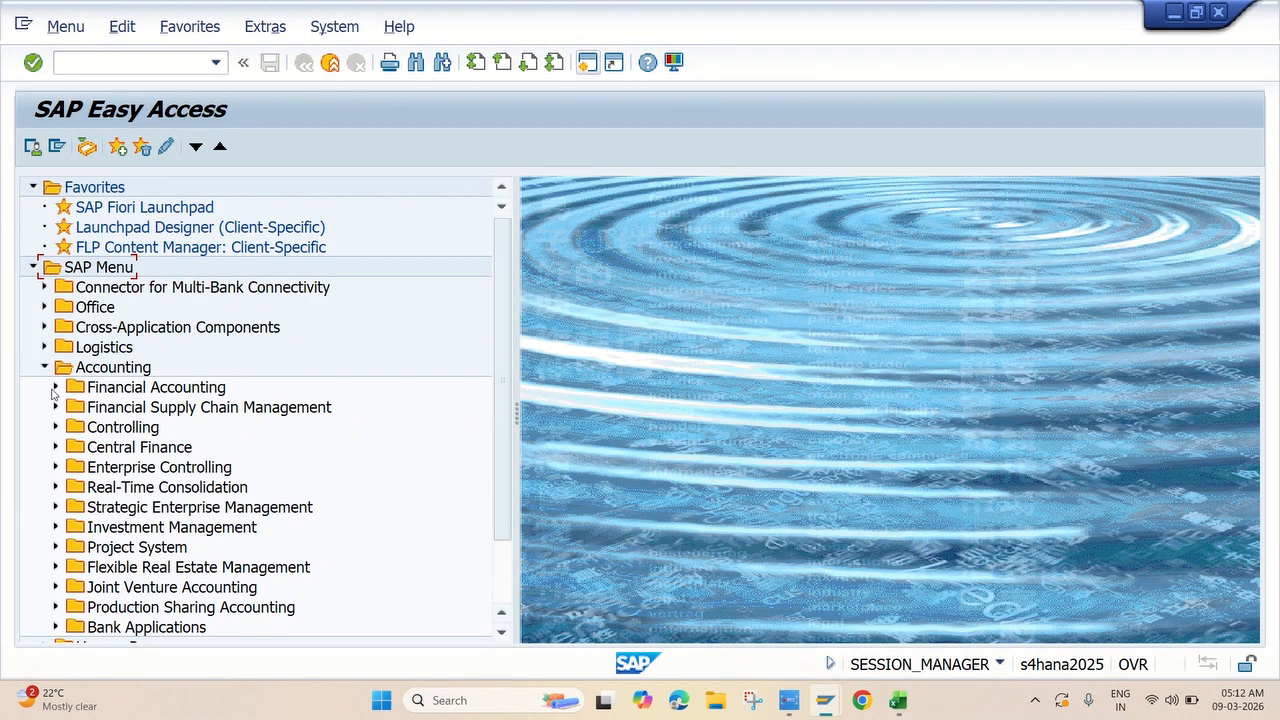
pyautogui.click(54, 389)
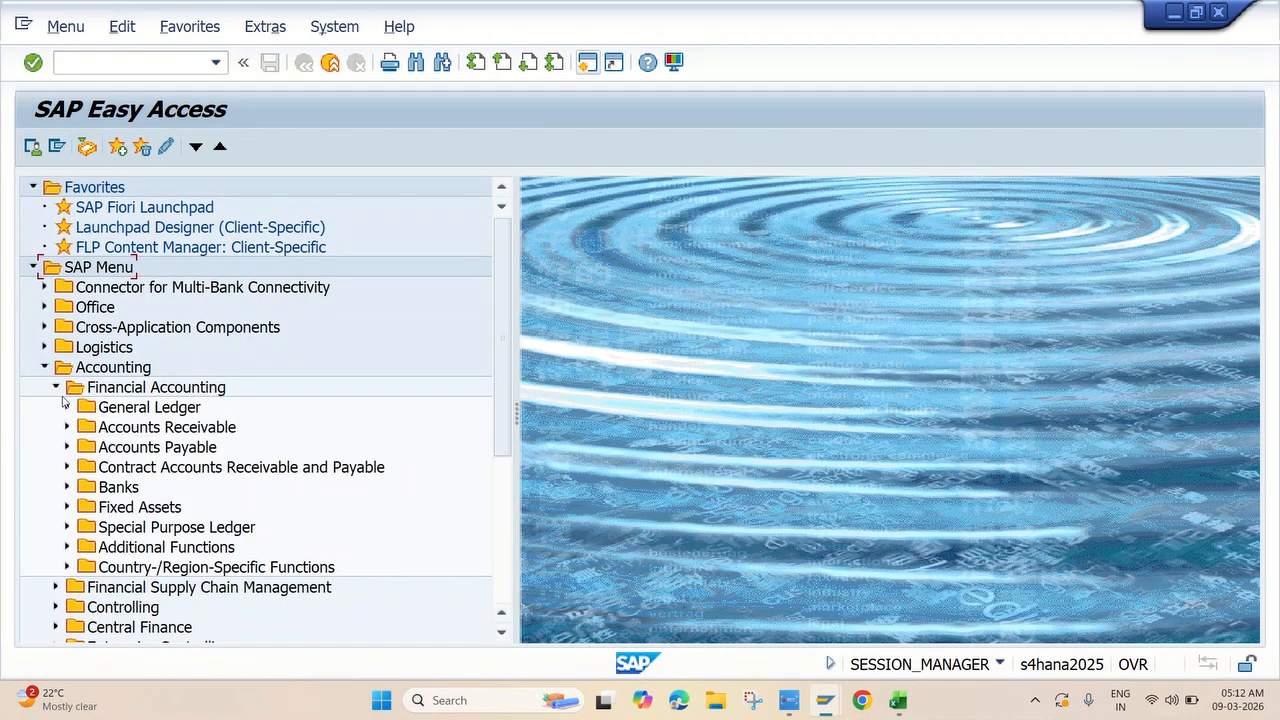
pyautogui.click(66, 407)
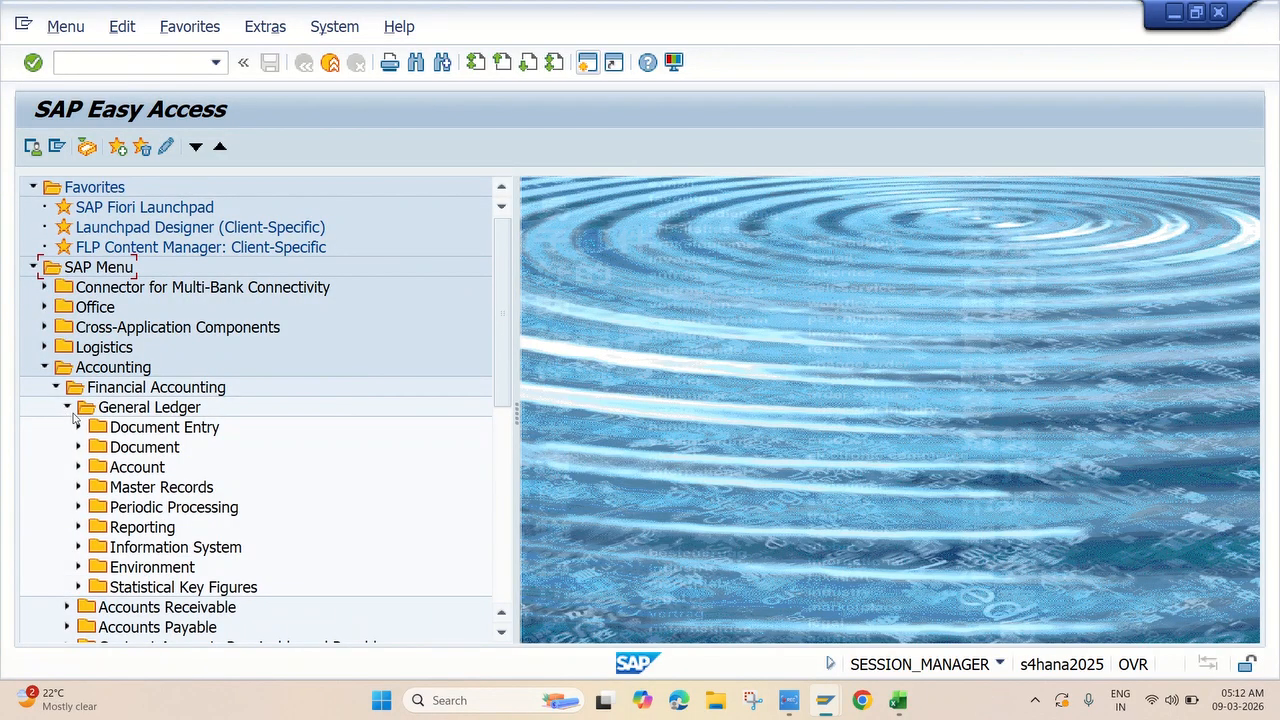
pyautogui.click(78, 488)
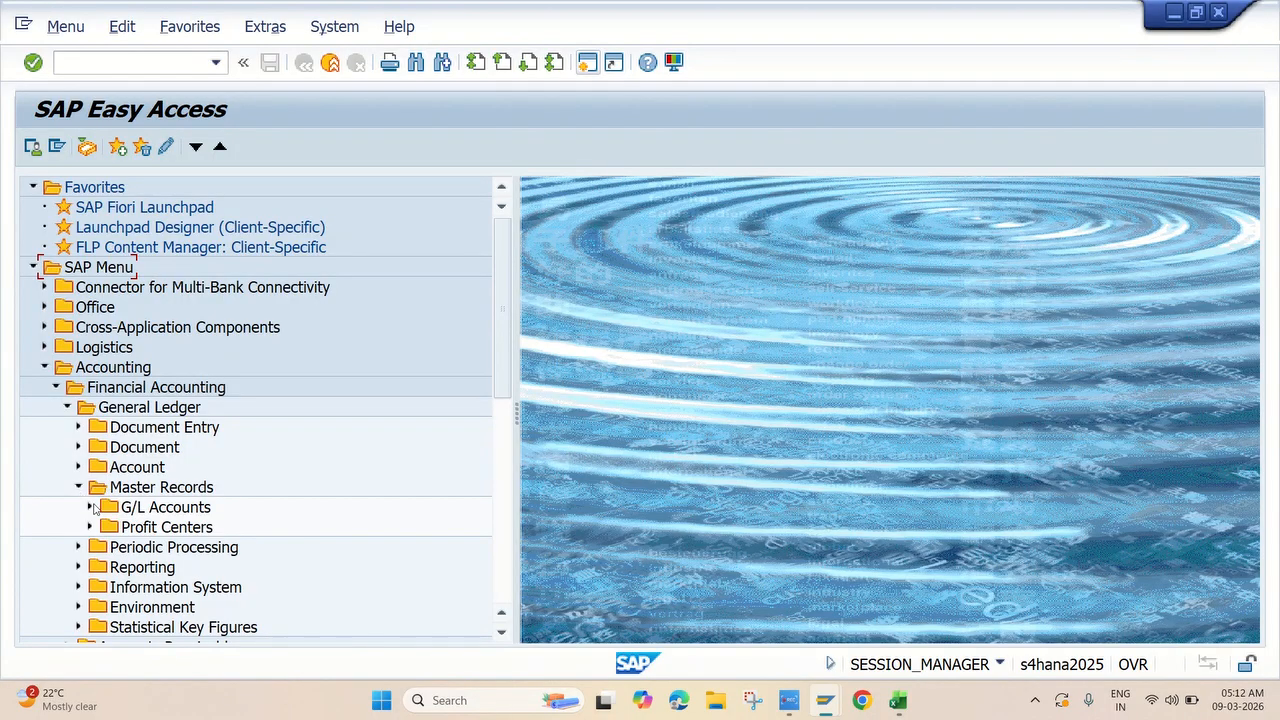
pyautogui.click(88, 508)
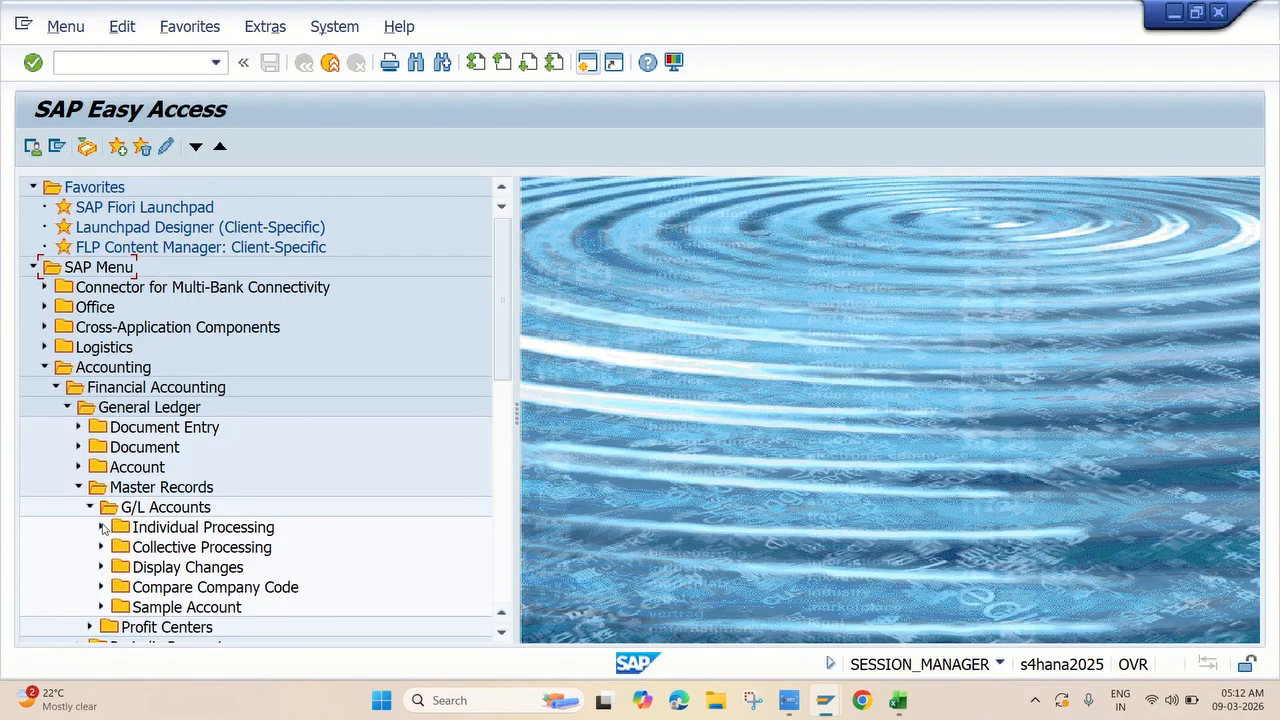
pyautogui.click(101, 527)
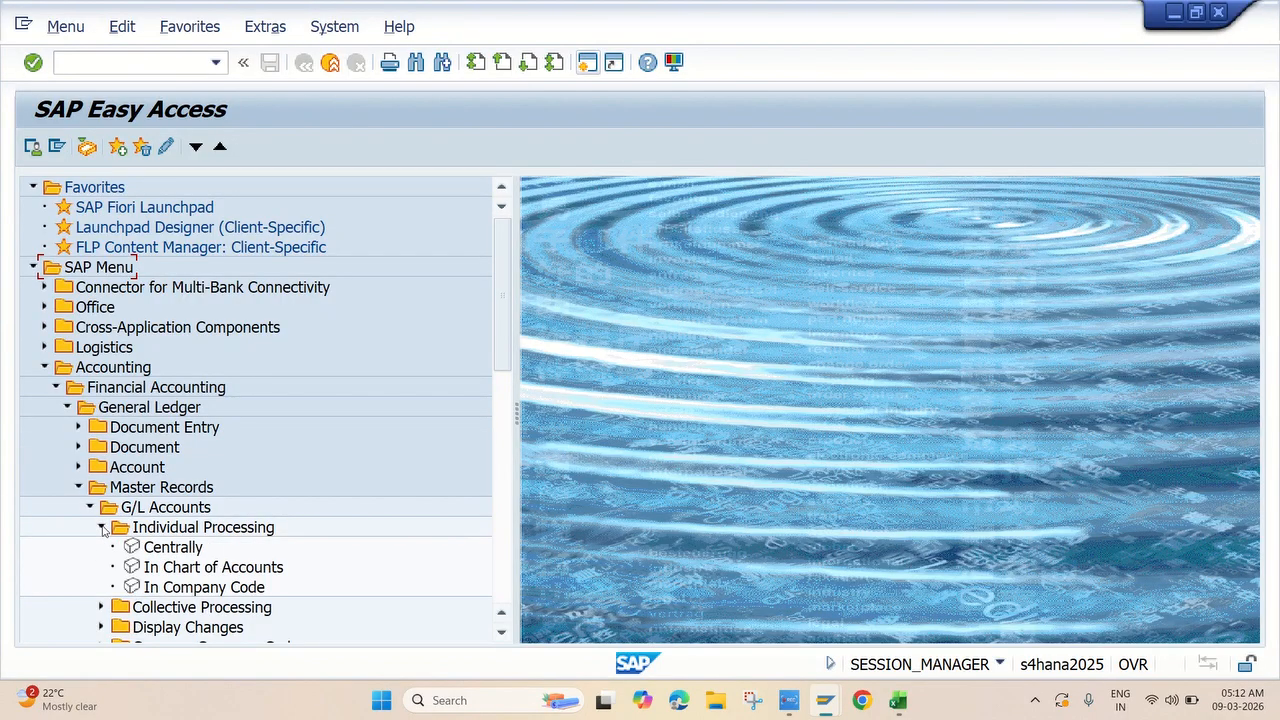
pyautogui.doubleClick(160, 548)
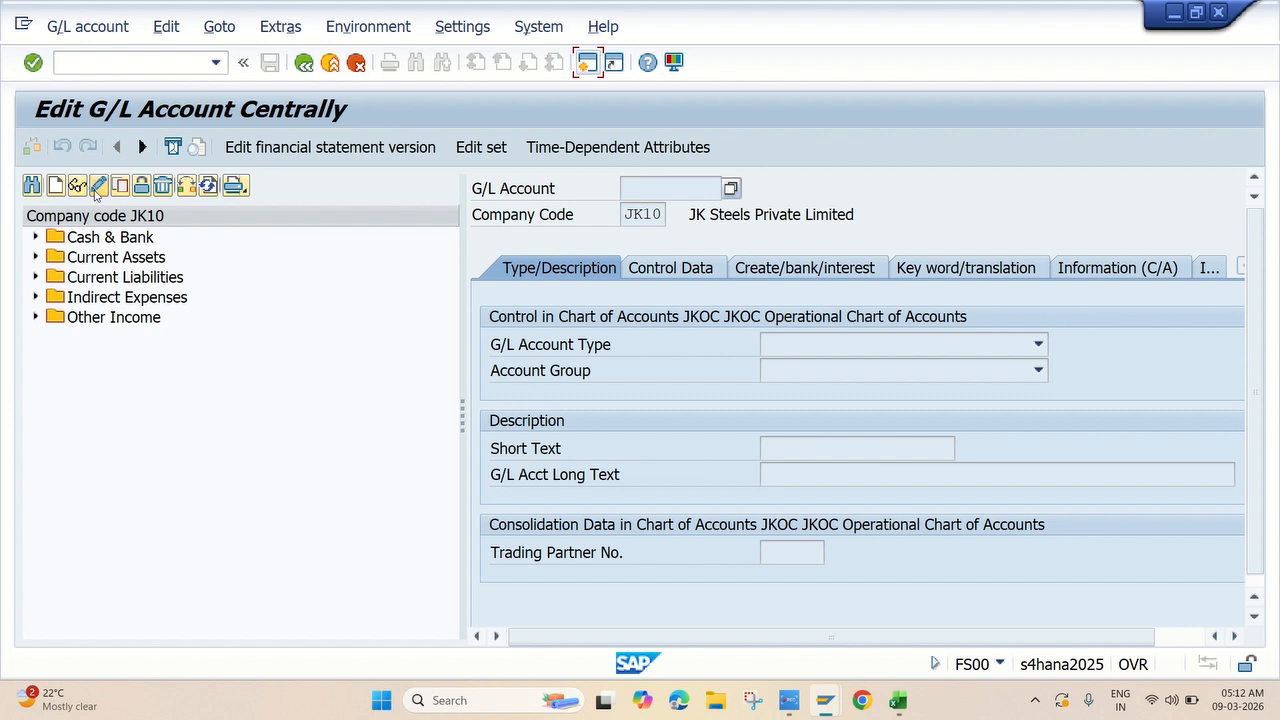
# Cancel the started account creation and open a second SAP session.
pyautogui.click(55, 185)
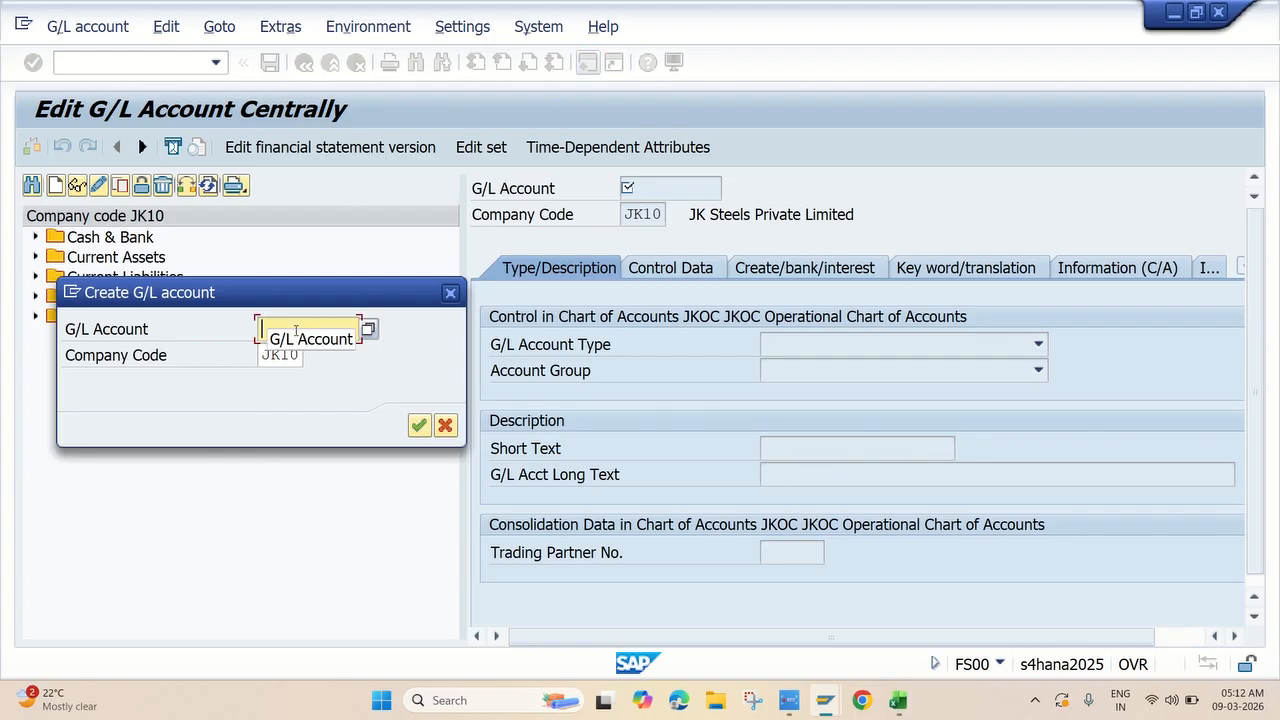
pyautogui.click(451, 294)
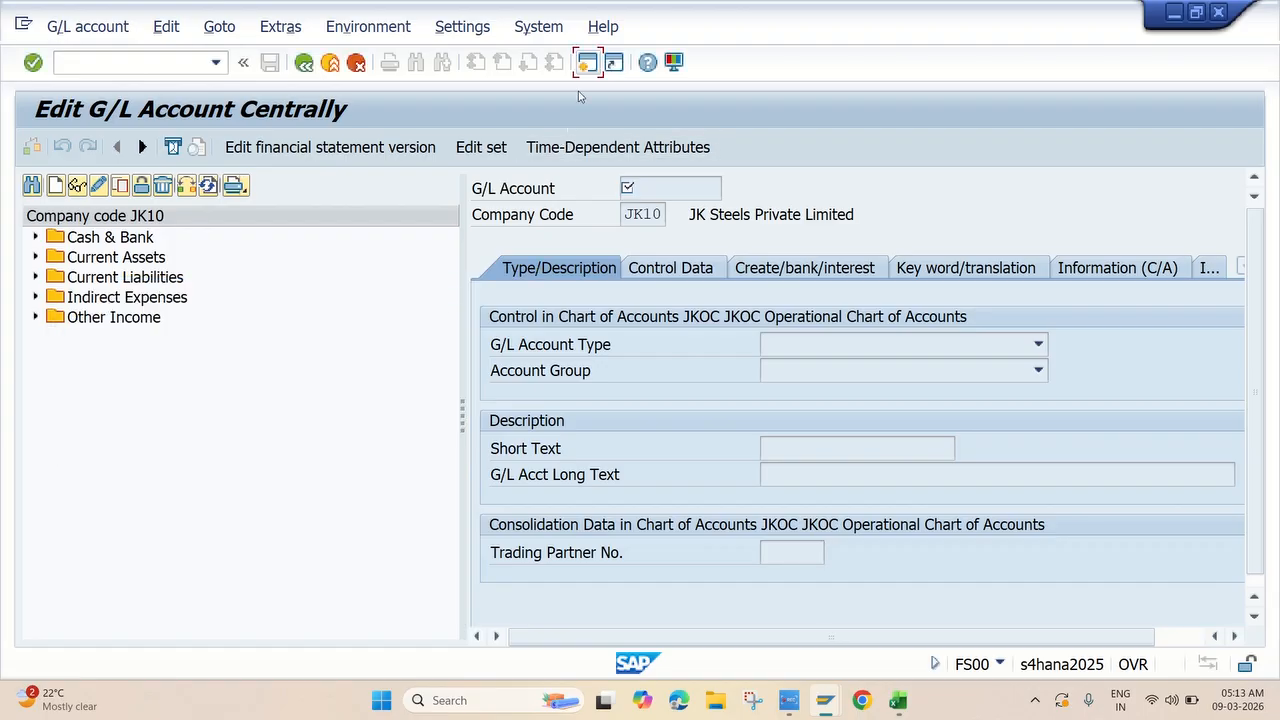
pyautogui.click(587, 63)
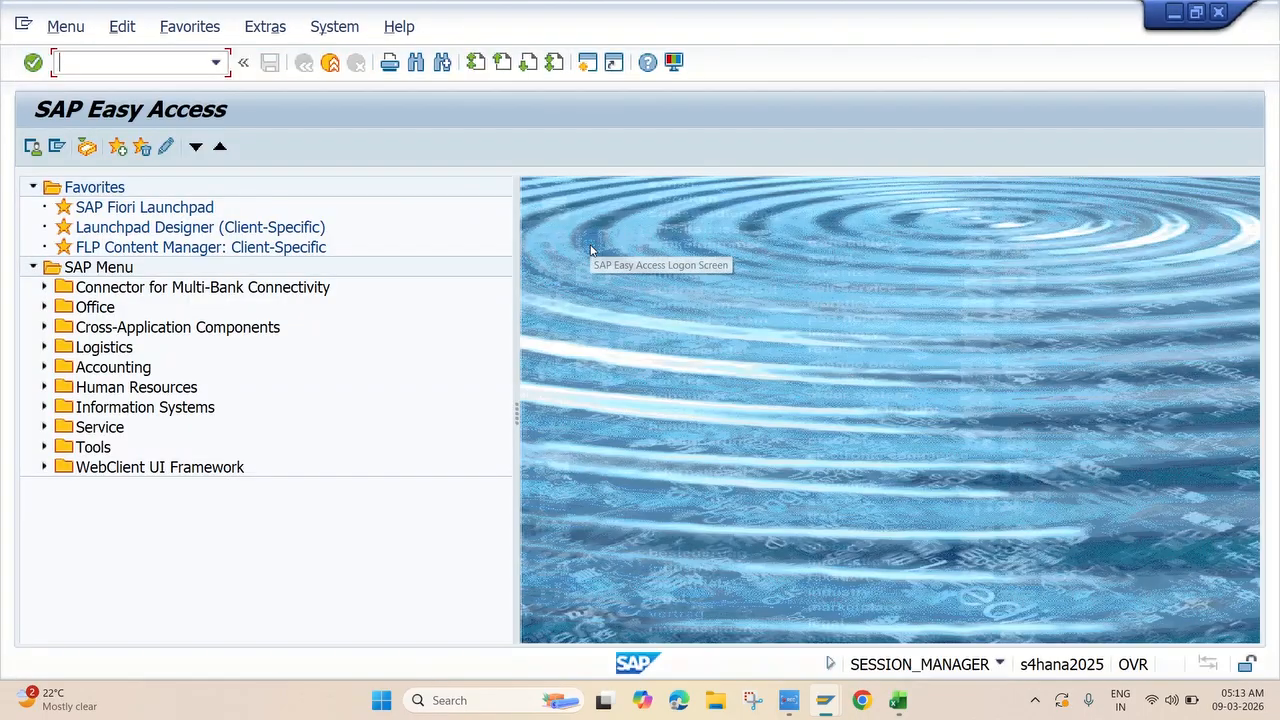
# In OBD4 for chart JKOC, confirm SUCR Sundry Creditor spans 140000–149999, then close the session.
pyautogui.write('obd4')
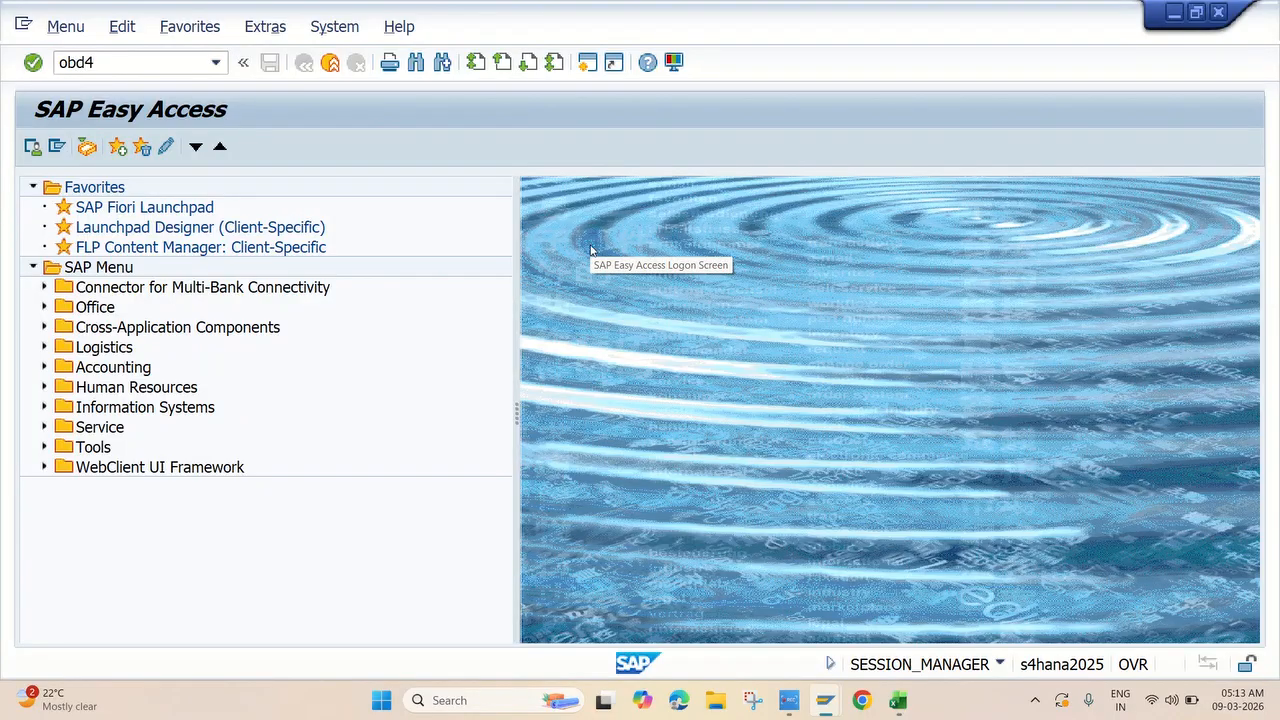
pyautogui.press('Return')
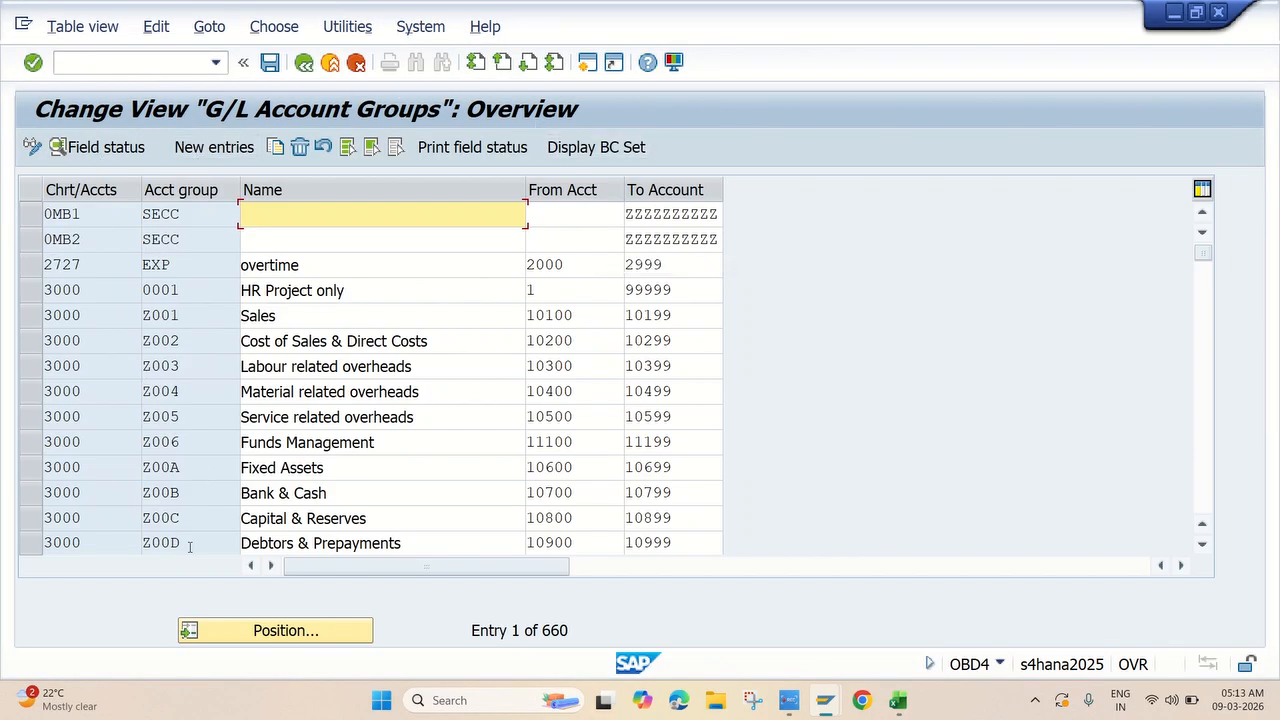
pyautogui.click(244, 631)
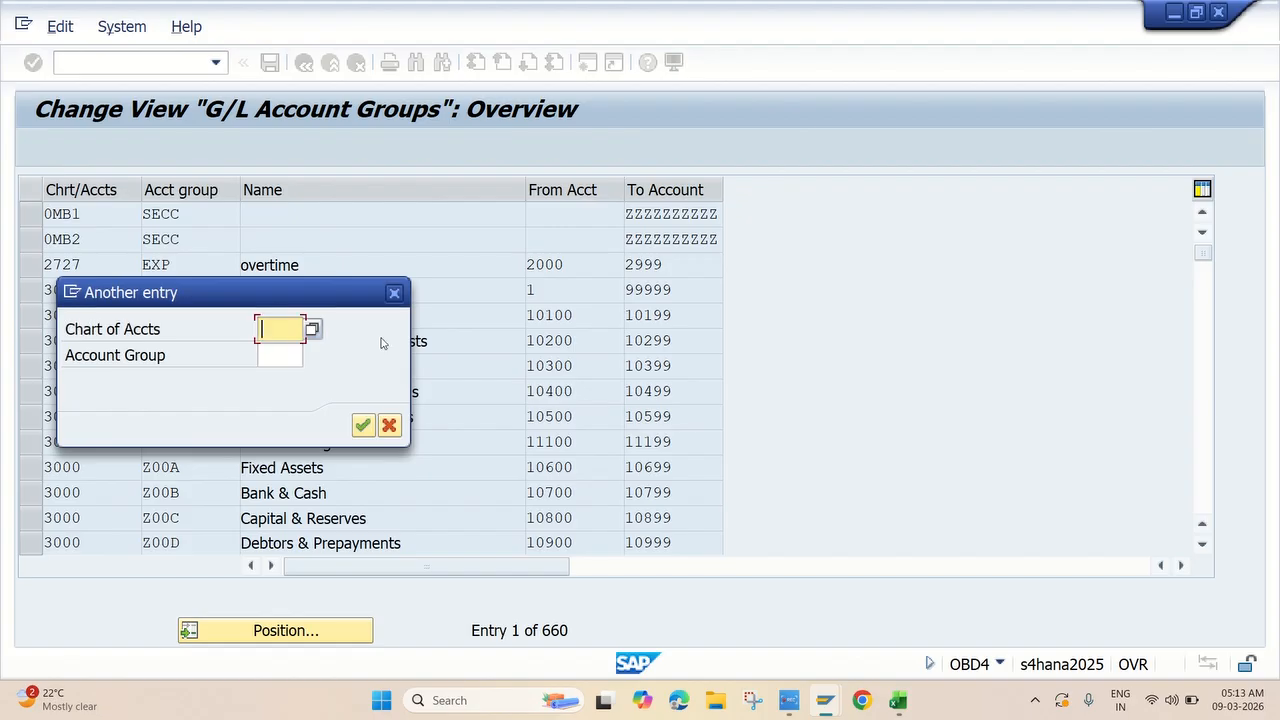
pyautogui.write('jkoc')
pyautogui.press('Return')
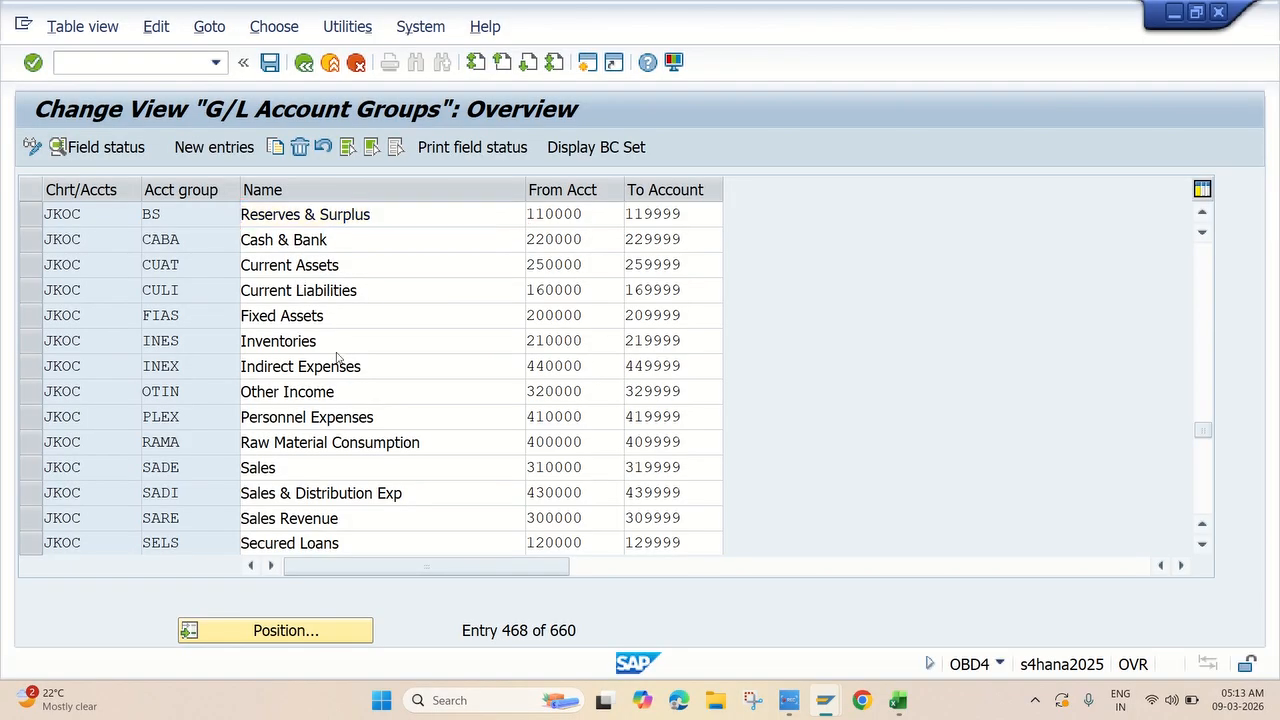
pyautogui.scroll(-1, 229, 314)
pyautogui.scroll(-2, 338, 360)
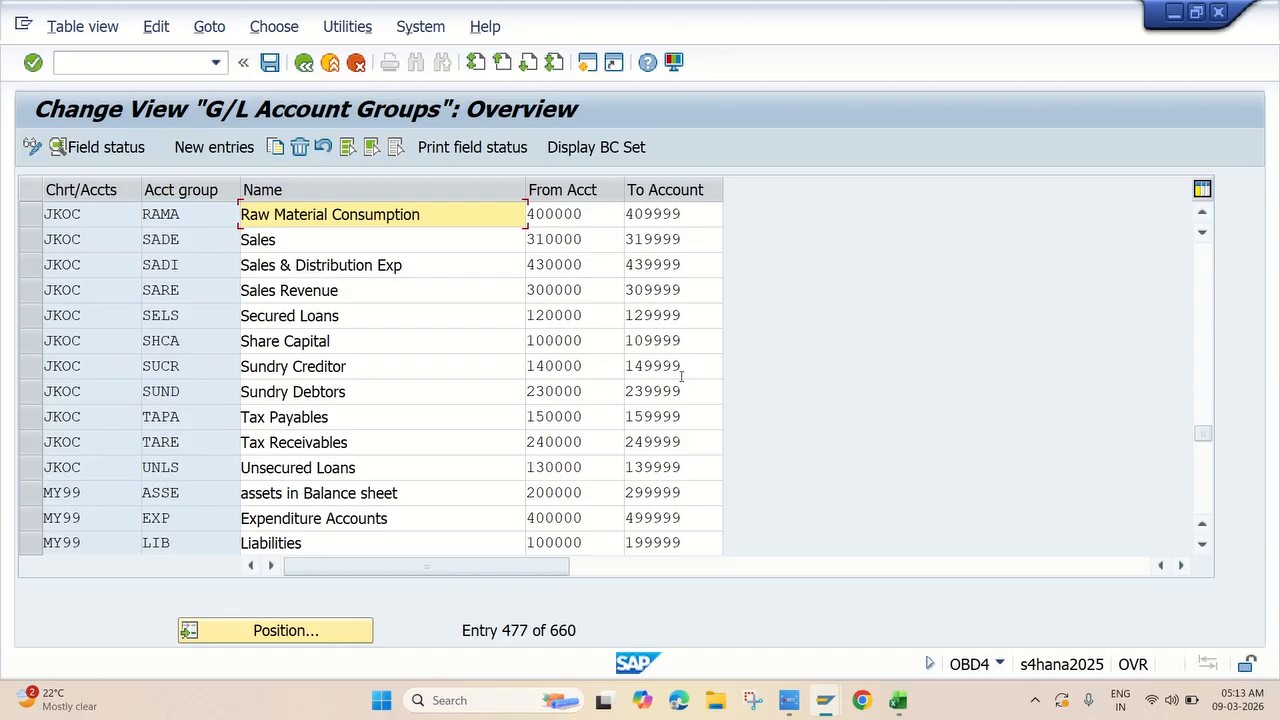
pyautogui.doubleClick(586, 365)
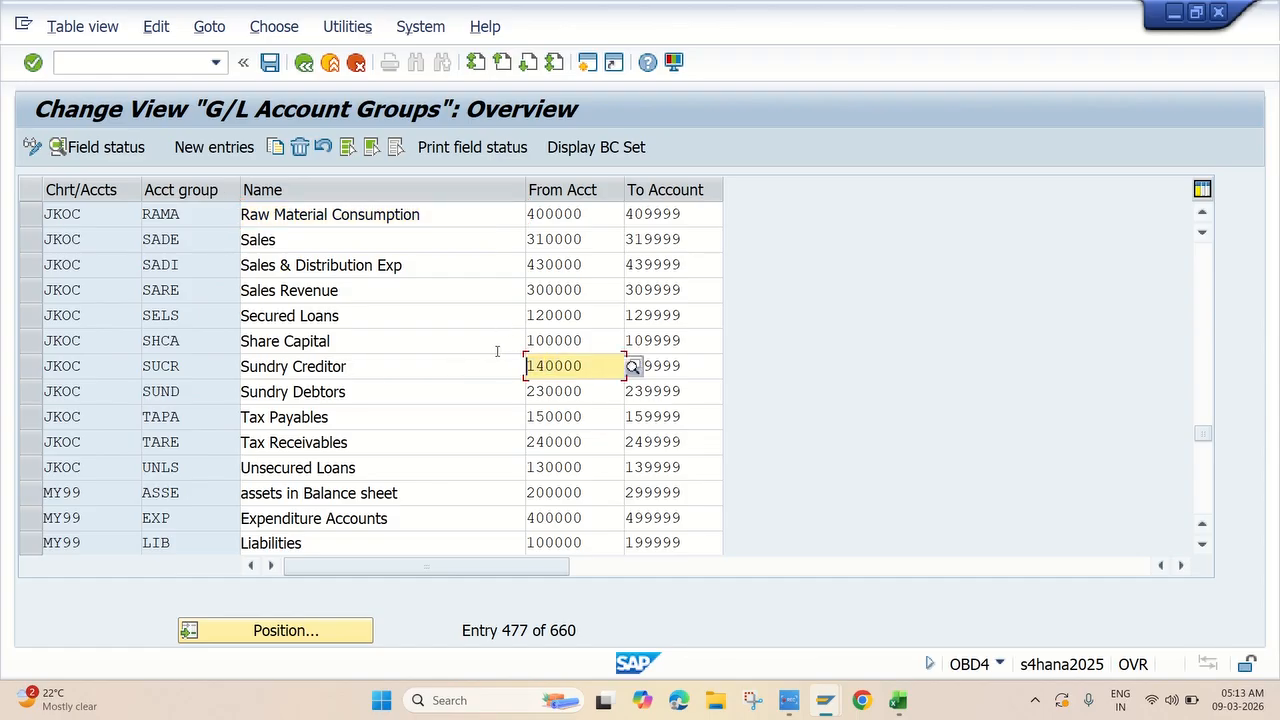
pyautogui.click(1220, 13)
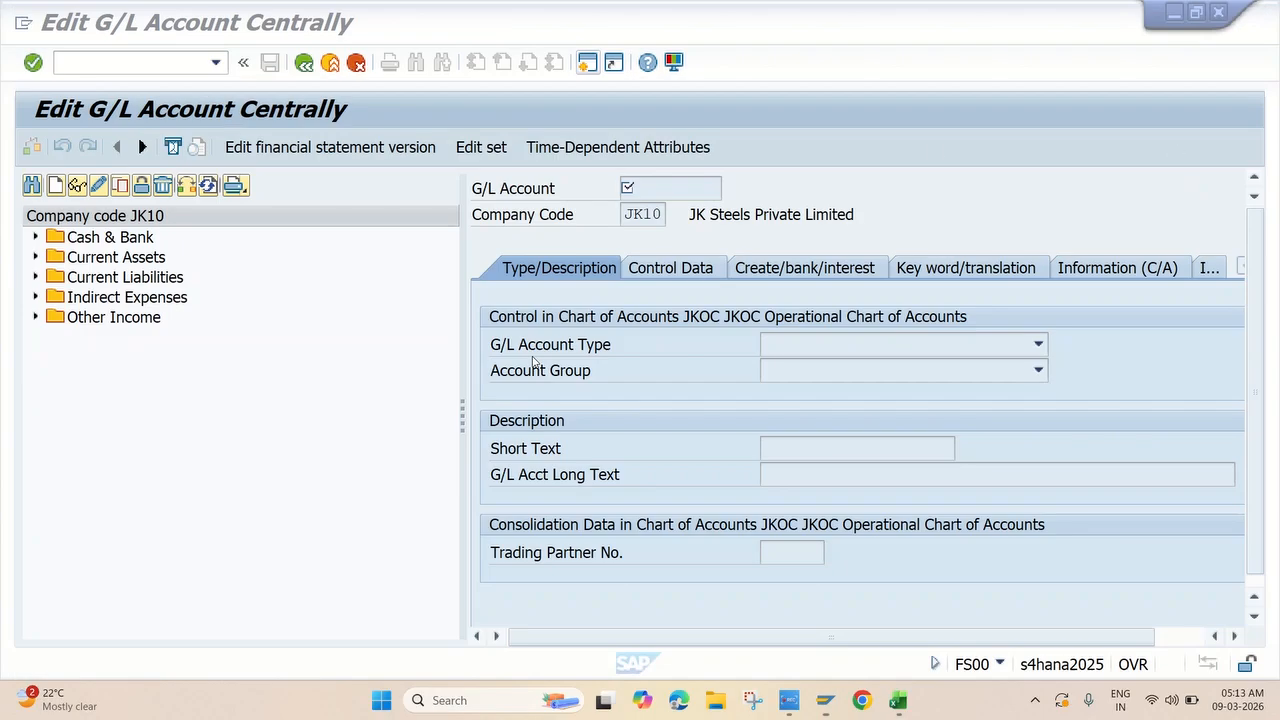
# Create G/L account 140000 for JK10 as a balance sheet account in group SUCR.
pyautogui.click(56, 186)
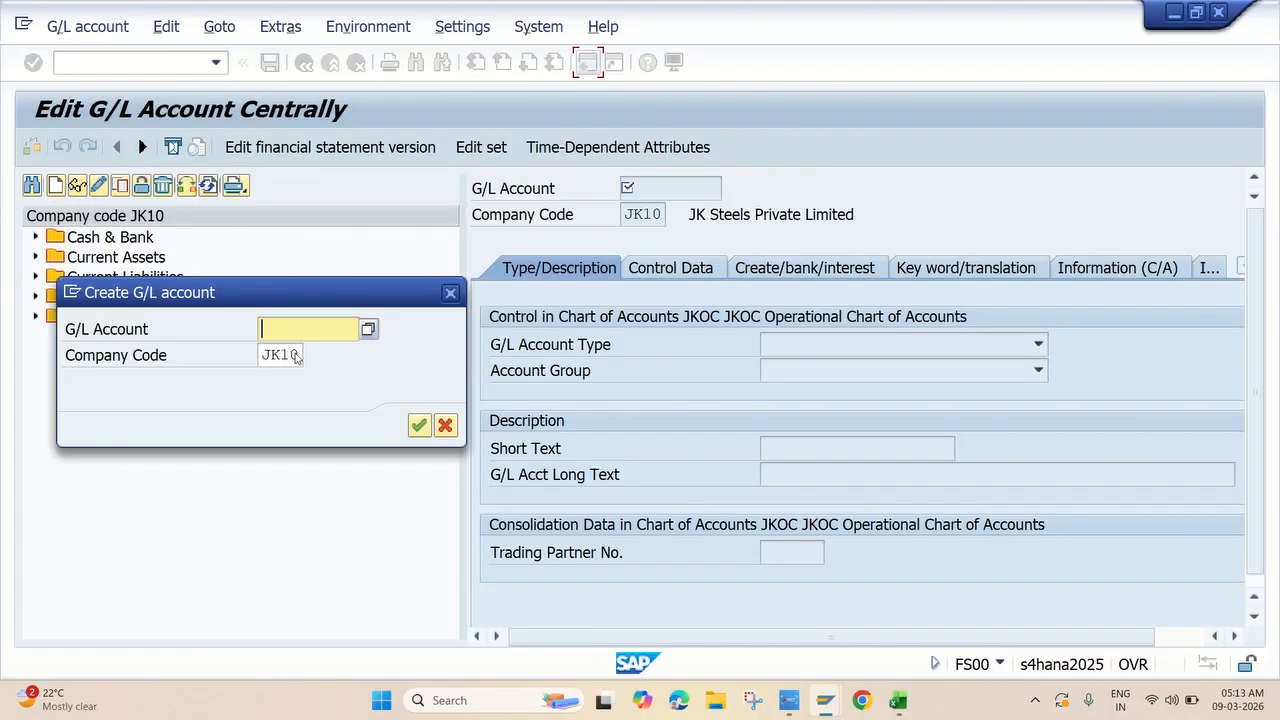
pyautogui.write('140000')
pyautogui.click(419, 426)
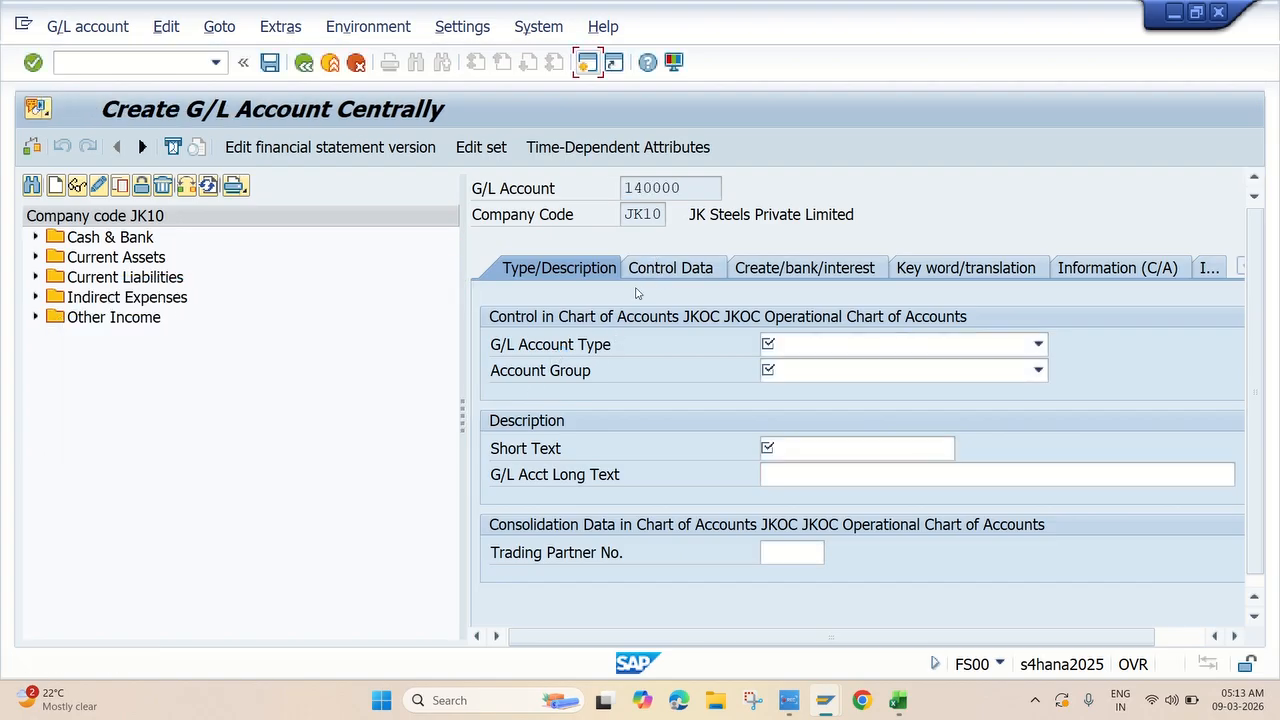
pyautogui.click(796, 346)
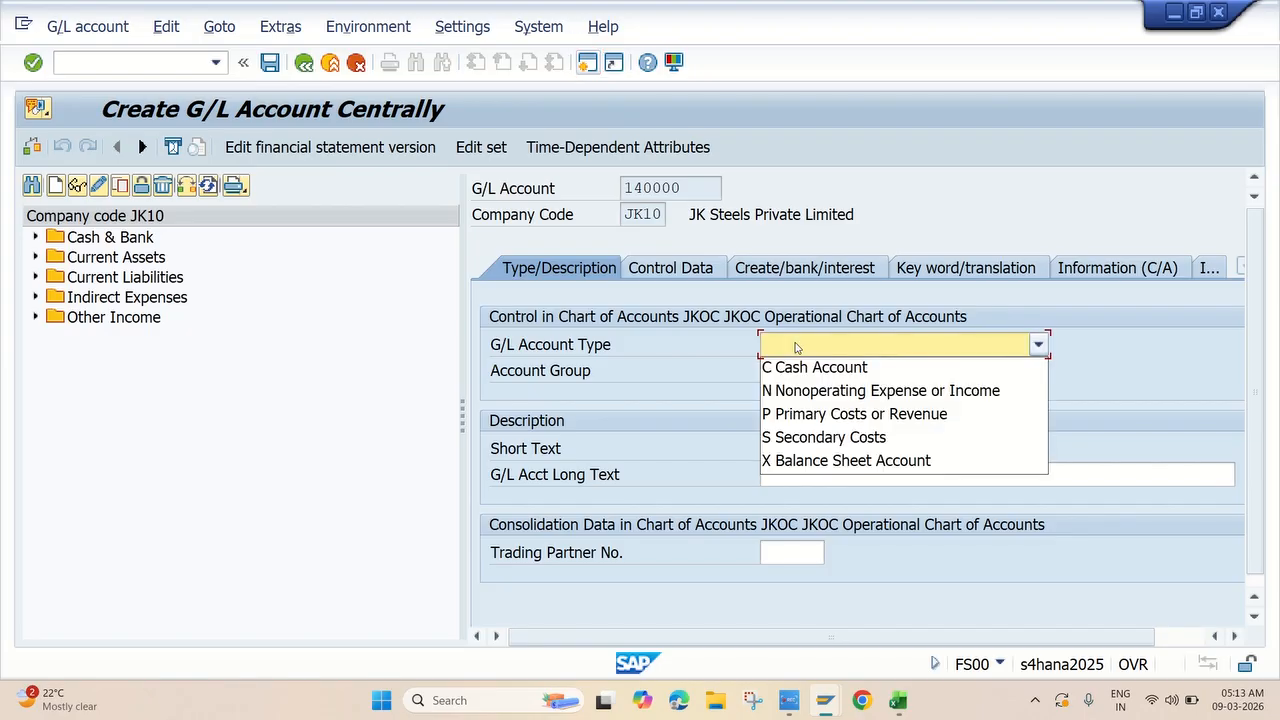
pyautogui.click(840, 461)
pyautogui.click(831, 370)
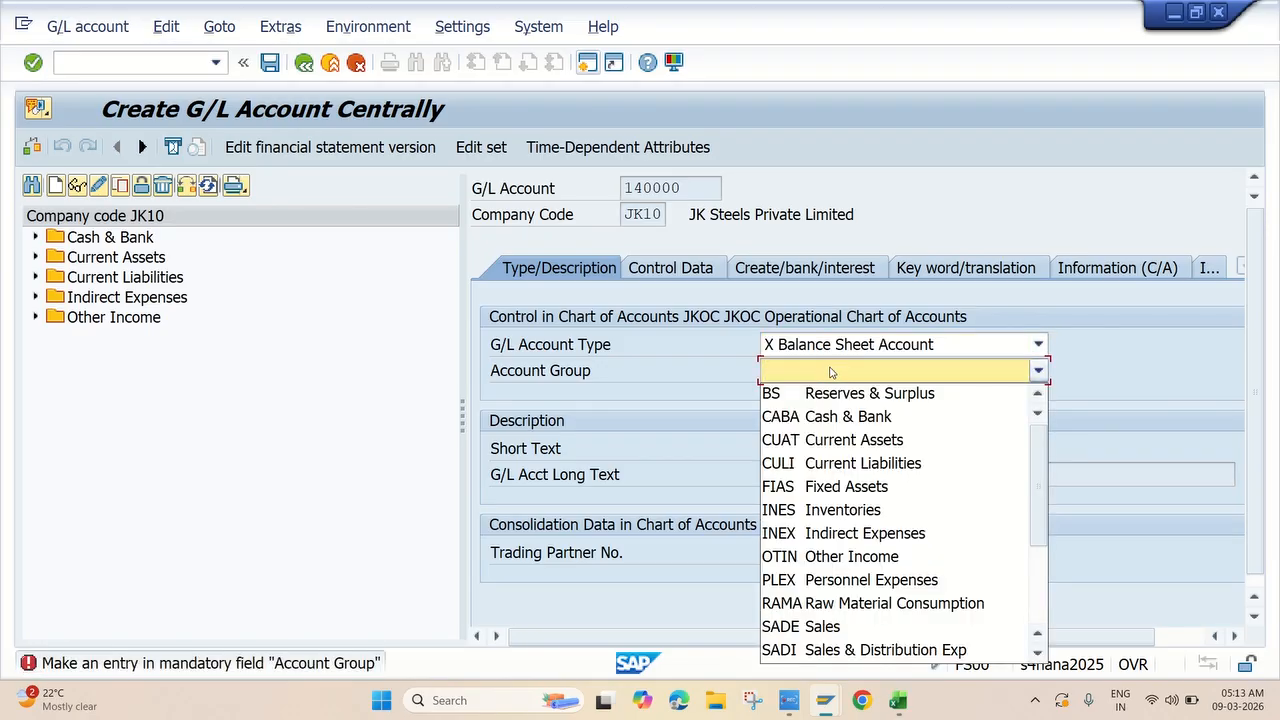
pyautogui.scroll(-3, 870, 512)
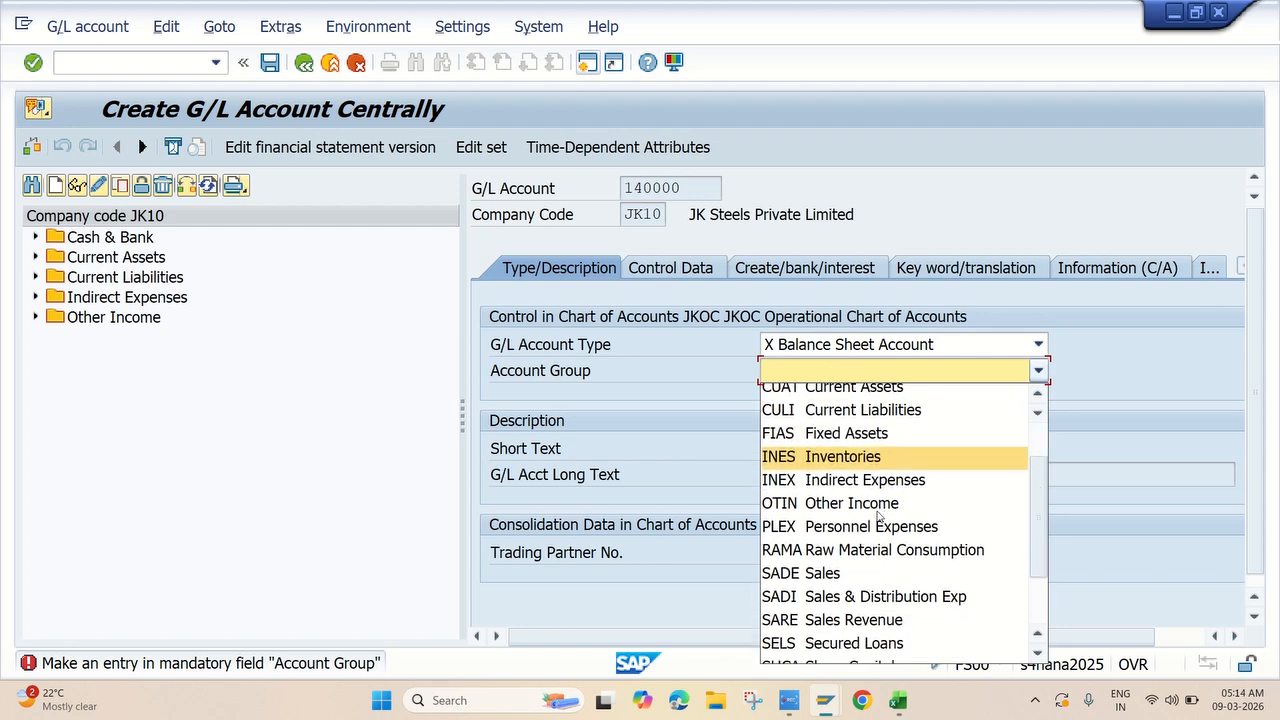
pyautogui.scroll(-1, 878, 515)
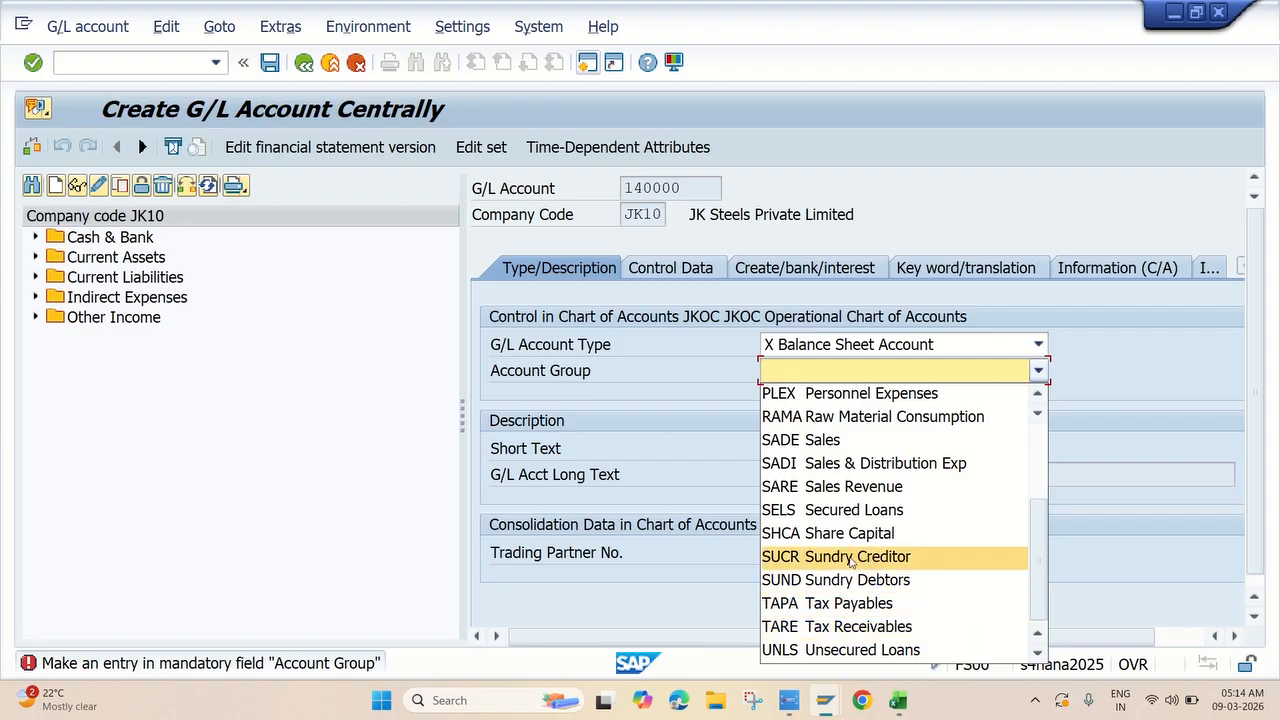
pyautogui.click(857, 557)
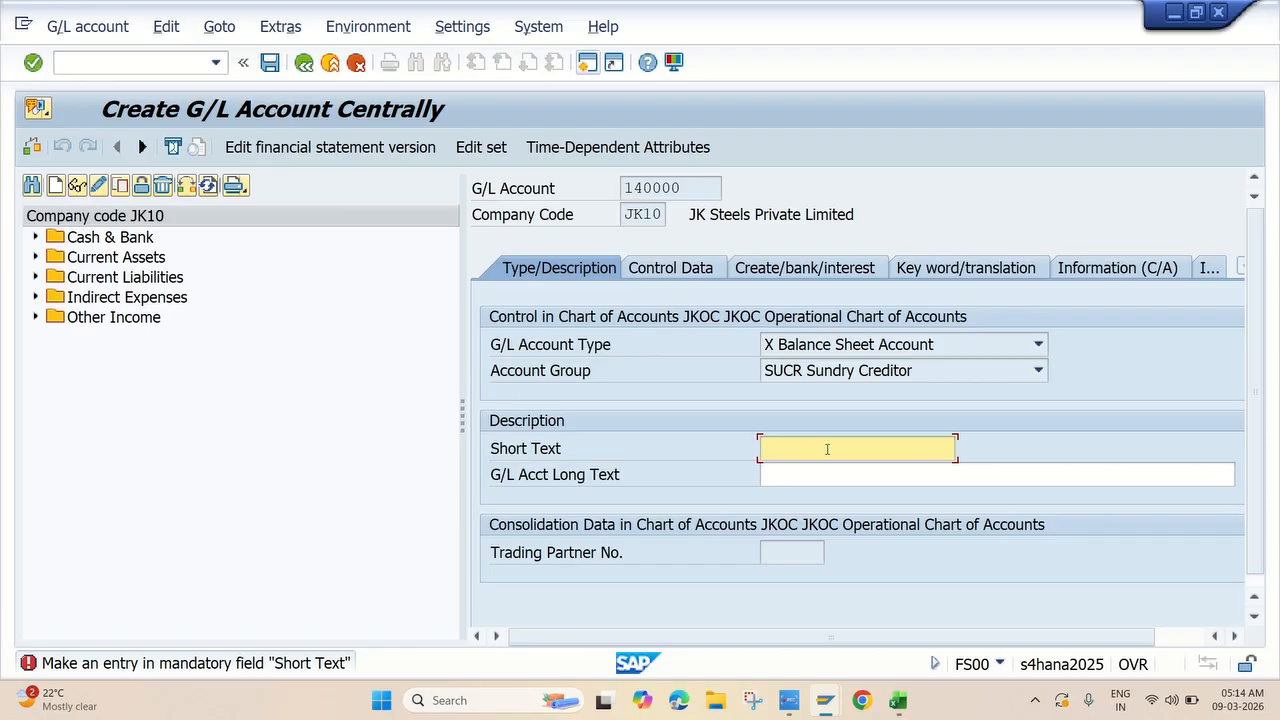
# Enter 'Domestic Vendors' as both the short and long text.
pyautogui.write('DOmestic Vendors')
pyautogui.moveTo(908, 449); pyautogui.dragTo(637, 455)
pyautogui.hotkey('ctrl', 'c')
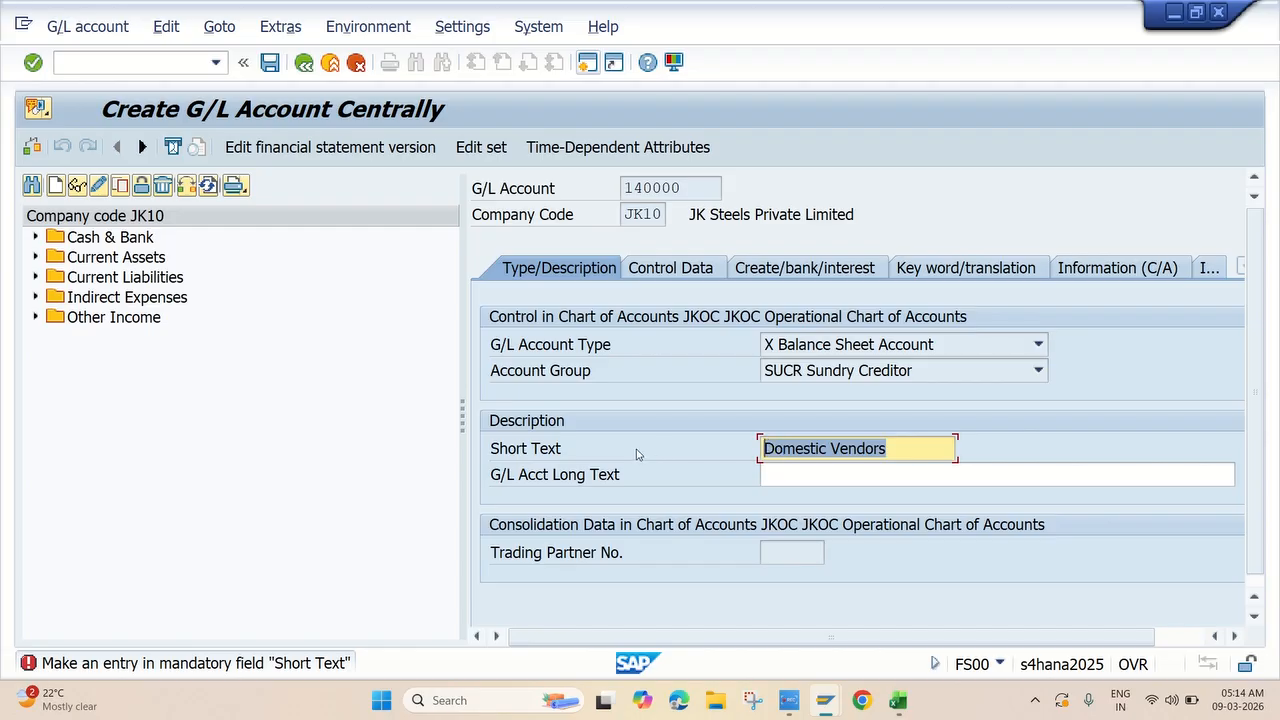
pyautogui.click(787, 484)
pyautogui.hotkey('ctrl', 'v')
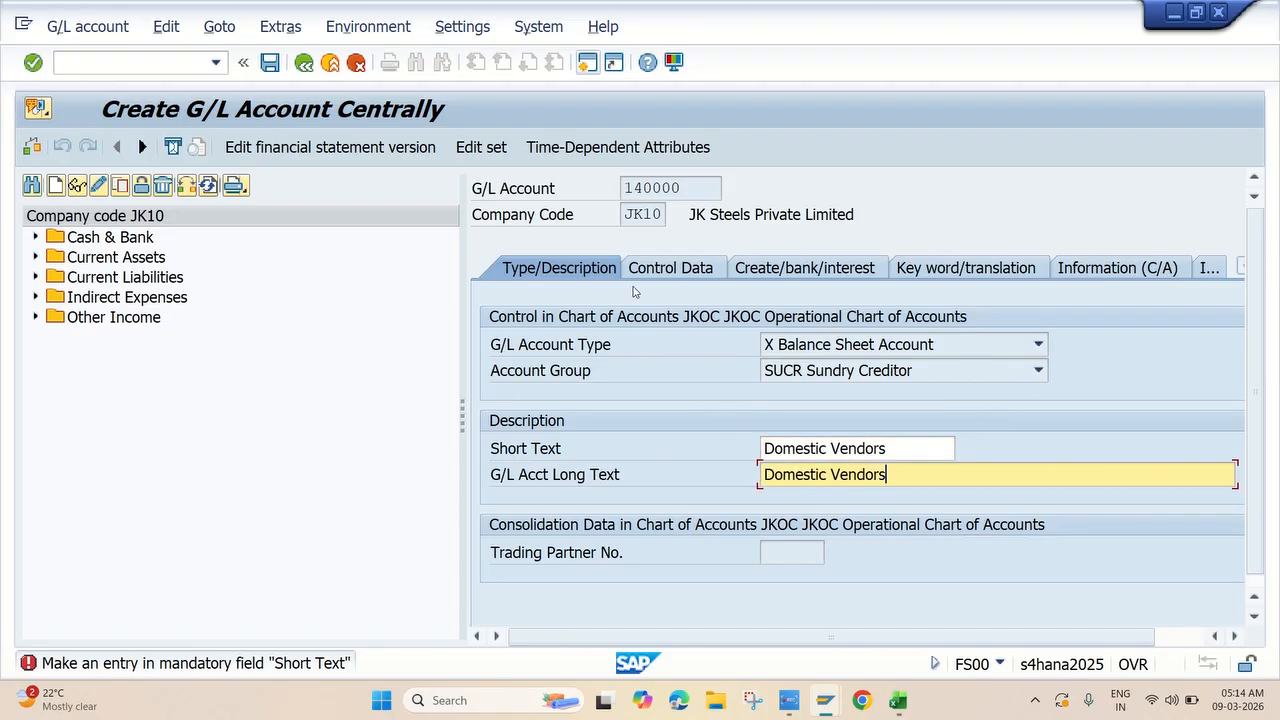
pyautogui.click(646, 270)
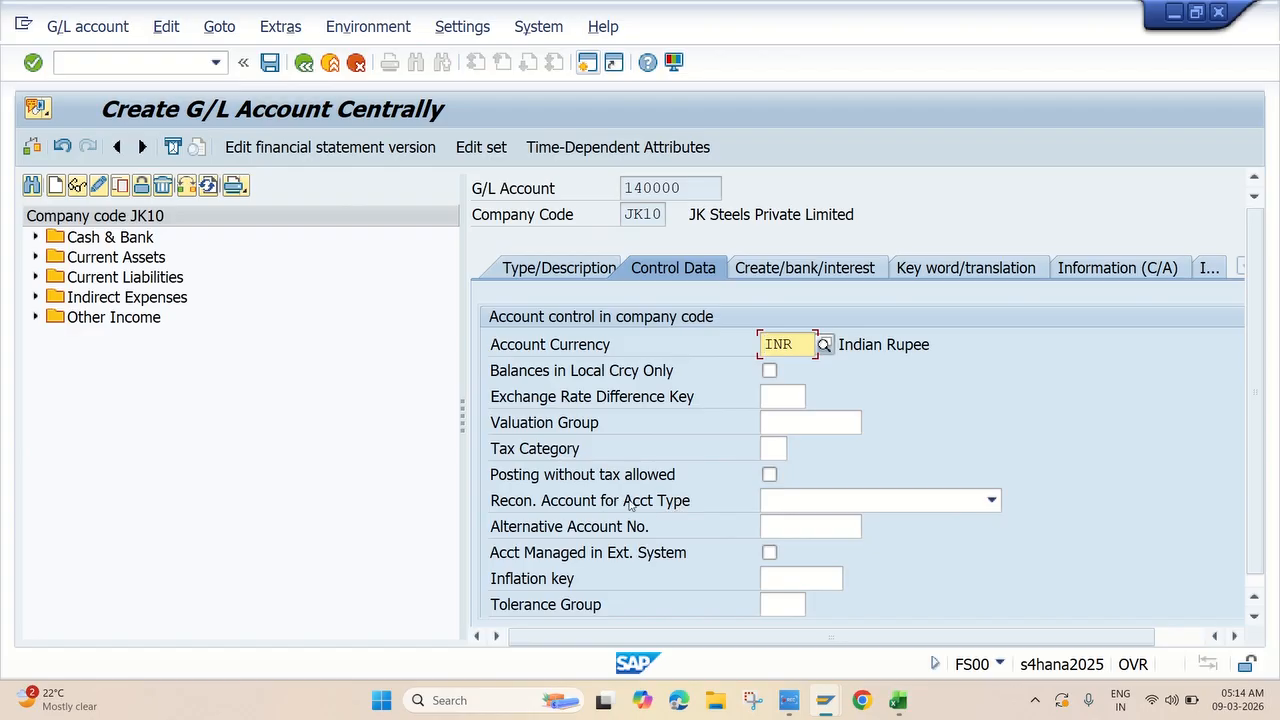
# Set reconciliation account type K Vendors and sort key 001 (posting date).
pyautogui.click(811, 502)
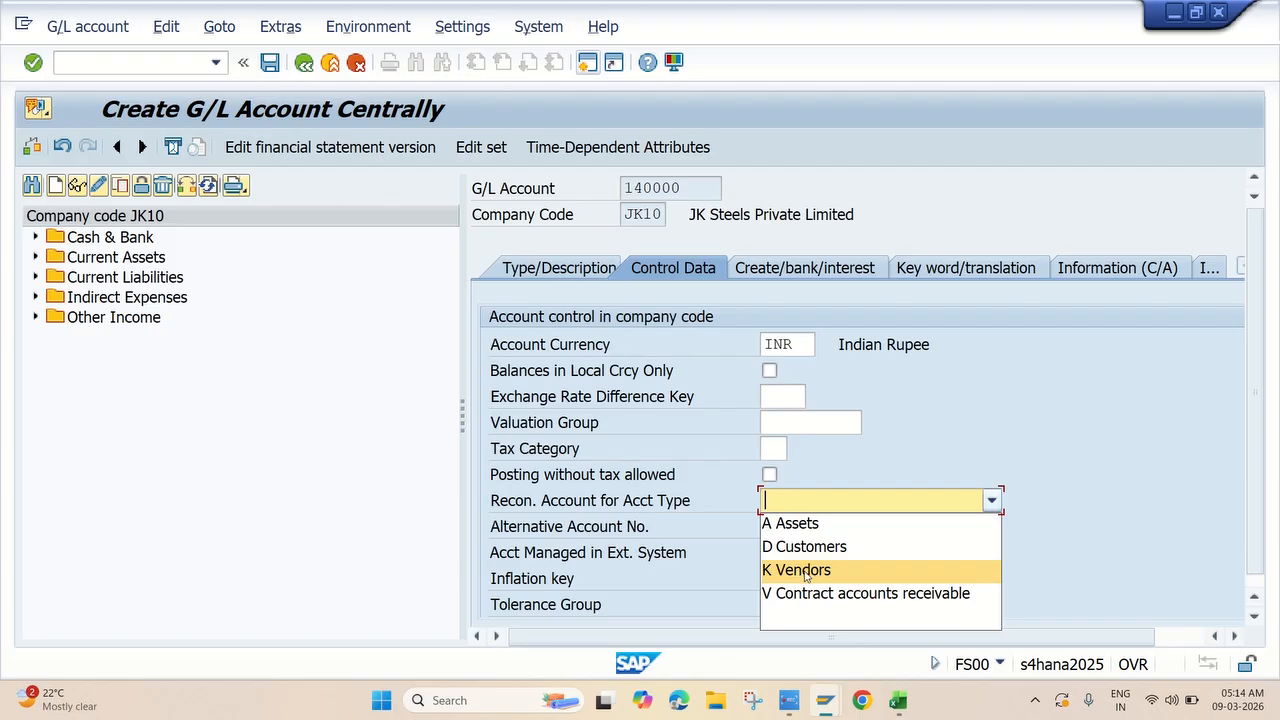
pyautogui.click(808, 572)
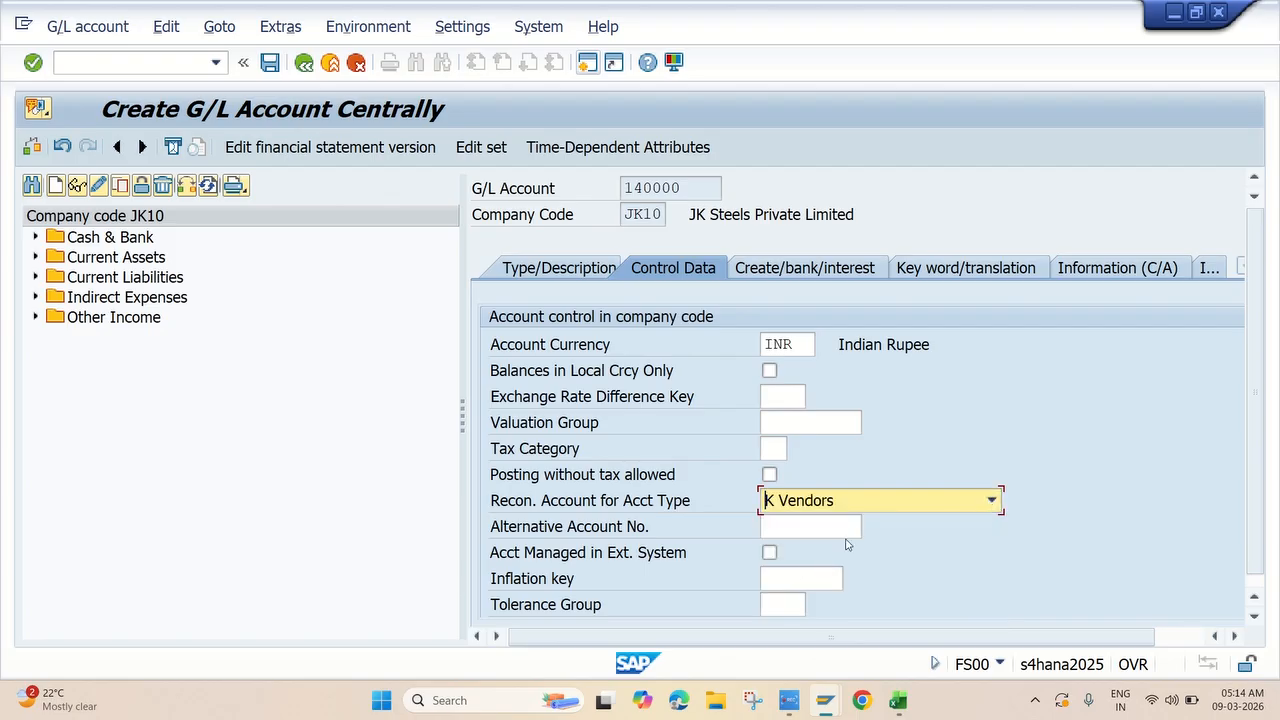
pyautogui.scroll(-4, 846, 544)
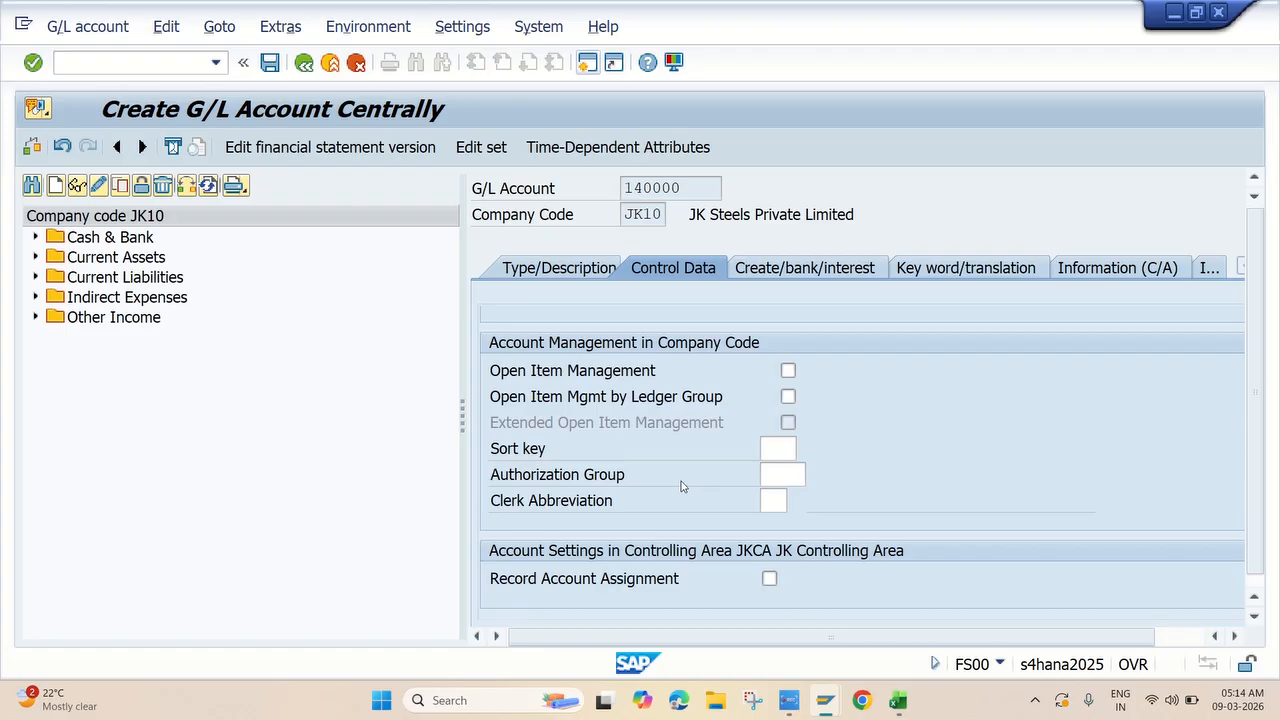
pyautogui.click(788, 449)
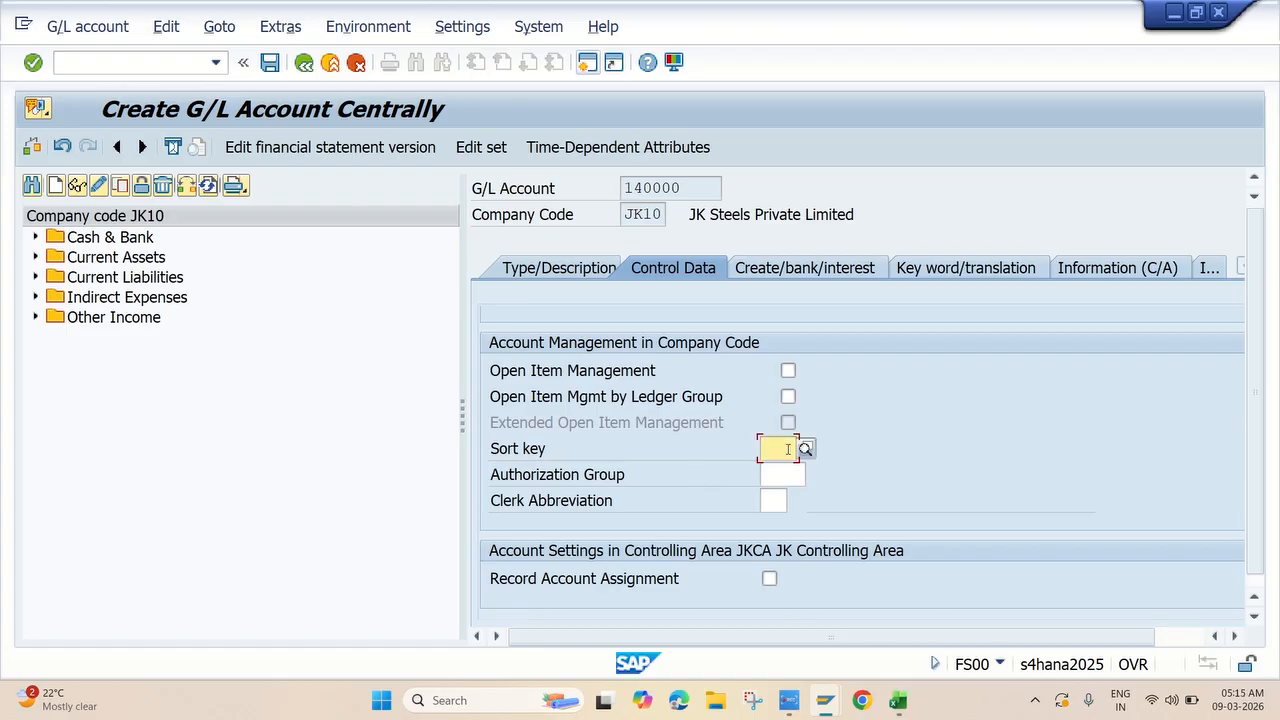
pyautogui.write('001')
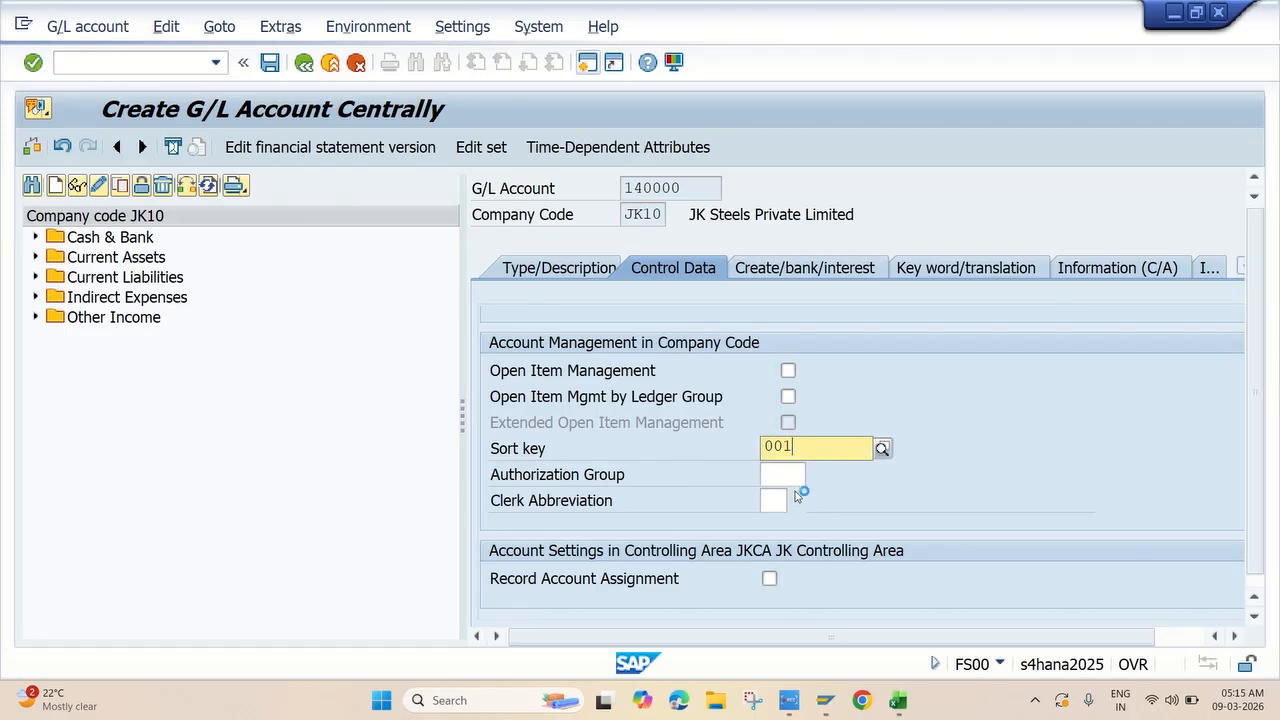
pyautogui.click(800, 495)
pyautogui.scroll(3, 875, 500)
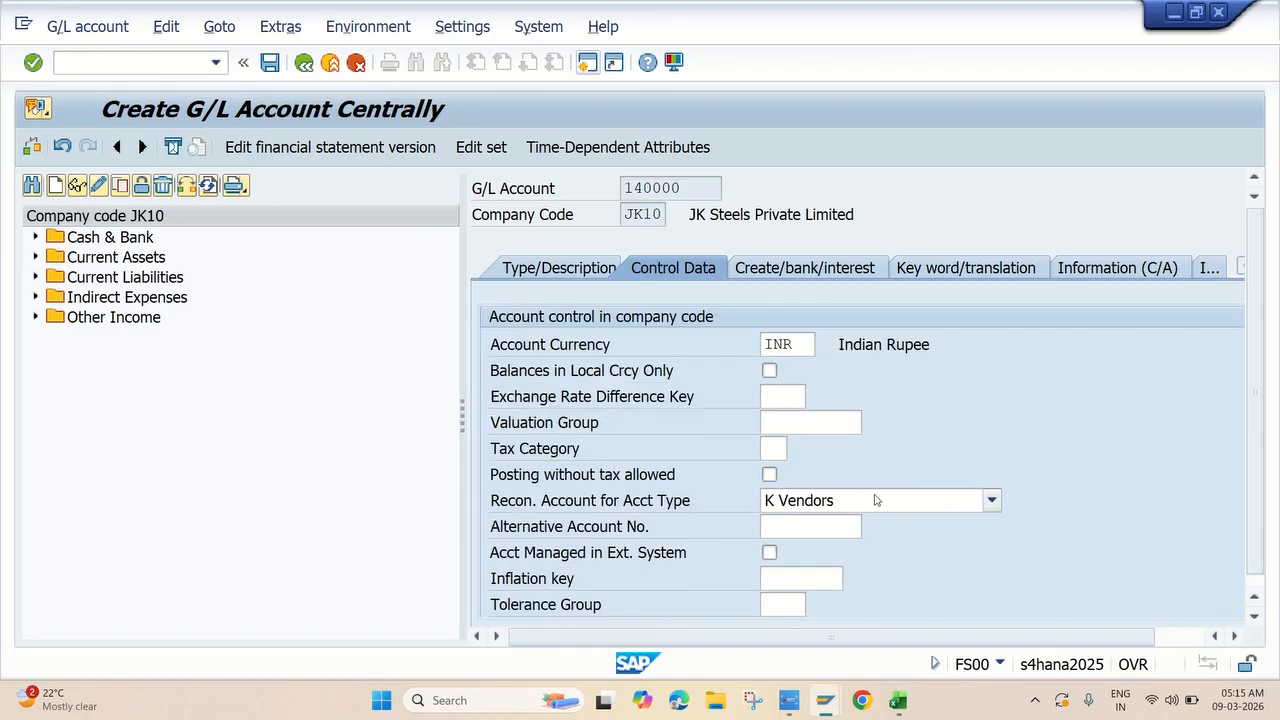
pyautogui.click(811, 271)
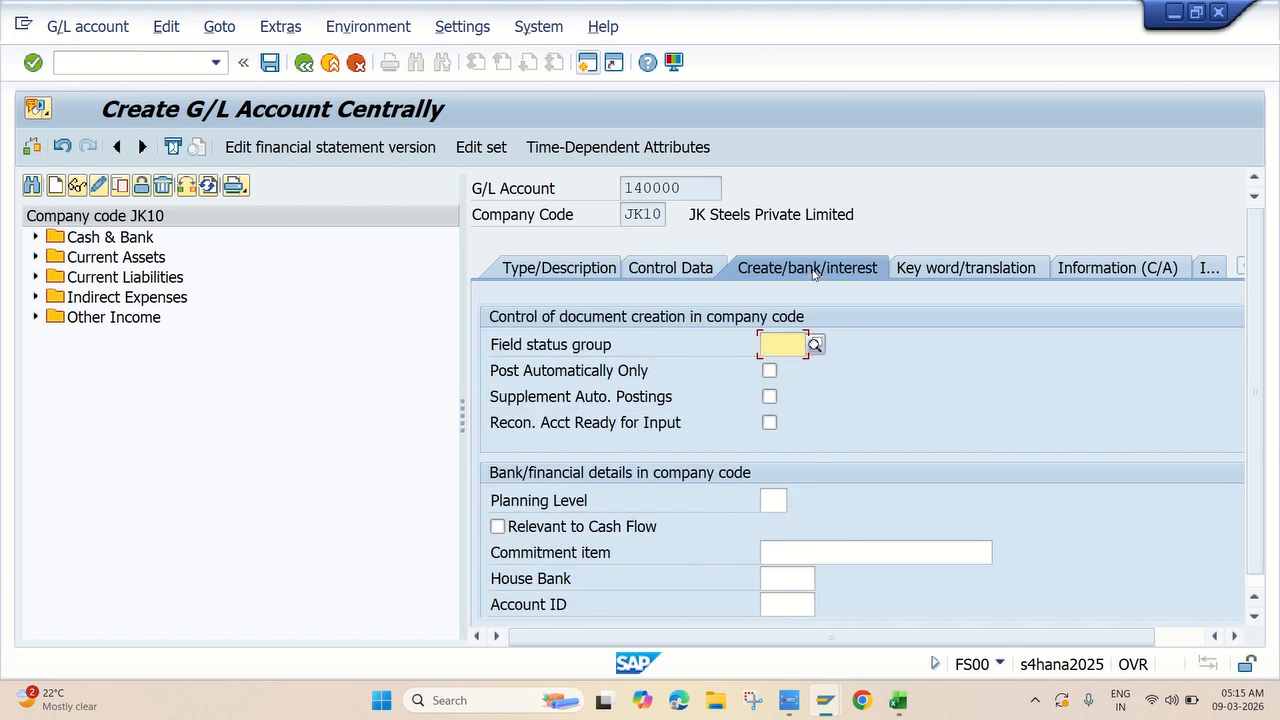
# Assign field status group G067 (Reconciliation accounts) to account 140000 and save it.
pyautogui.click(815, 346)
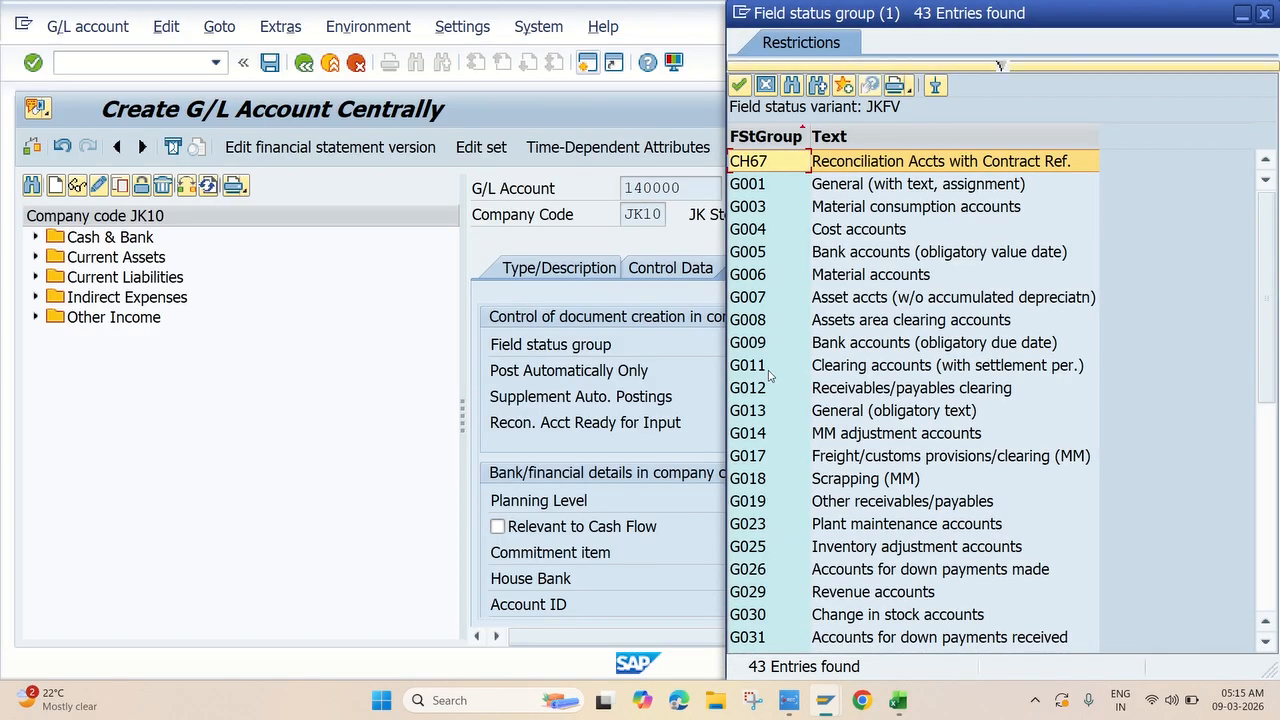
pyautogui.scroll(-7, 845, 390)
pyautogui.scroll(-1, 845, 390)
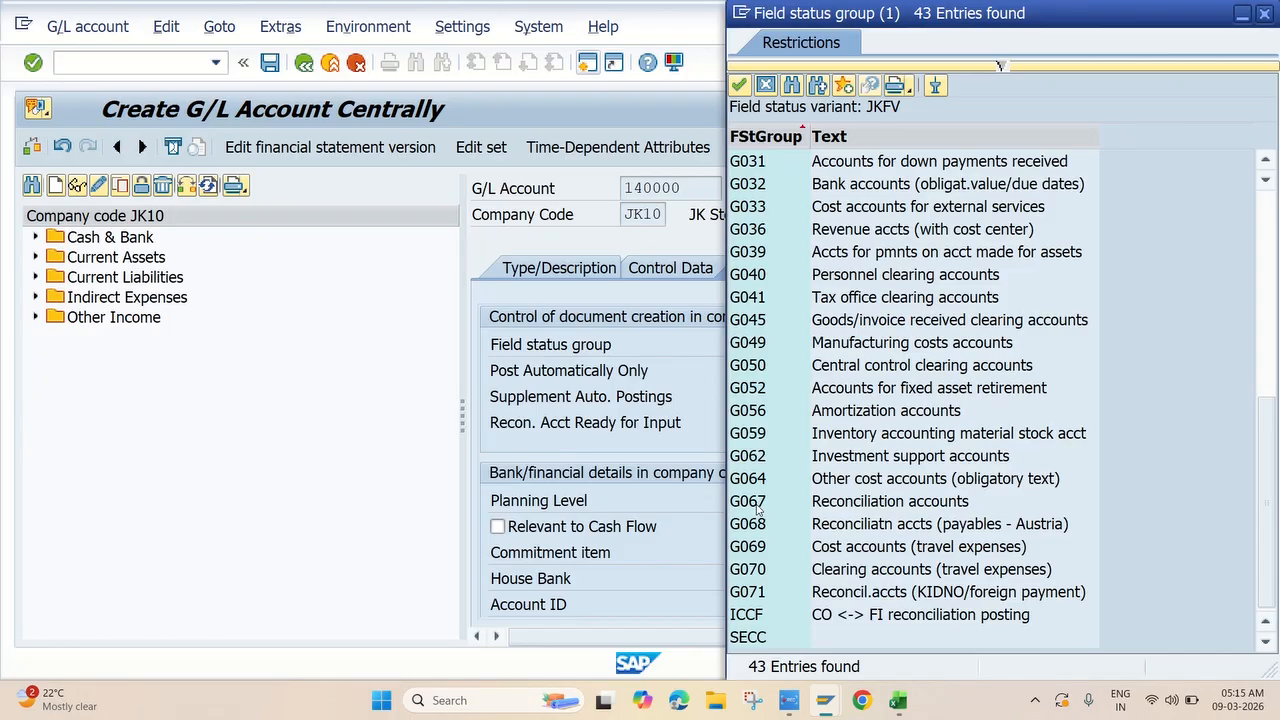
pyautogui.doubleClick(837, 506)
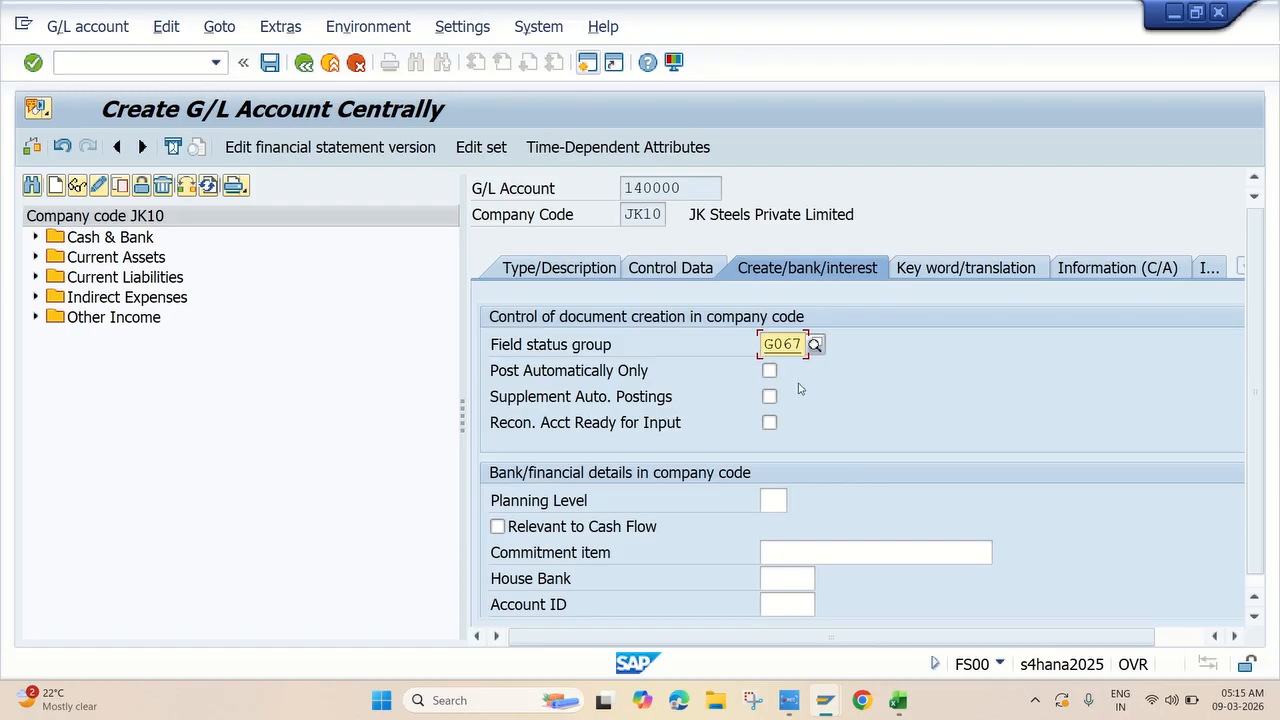
pyautogui.click(272, 64)
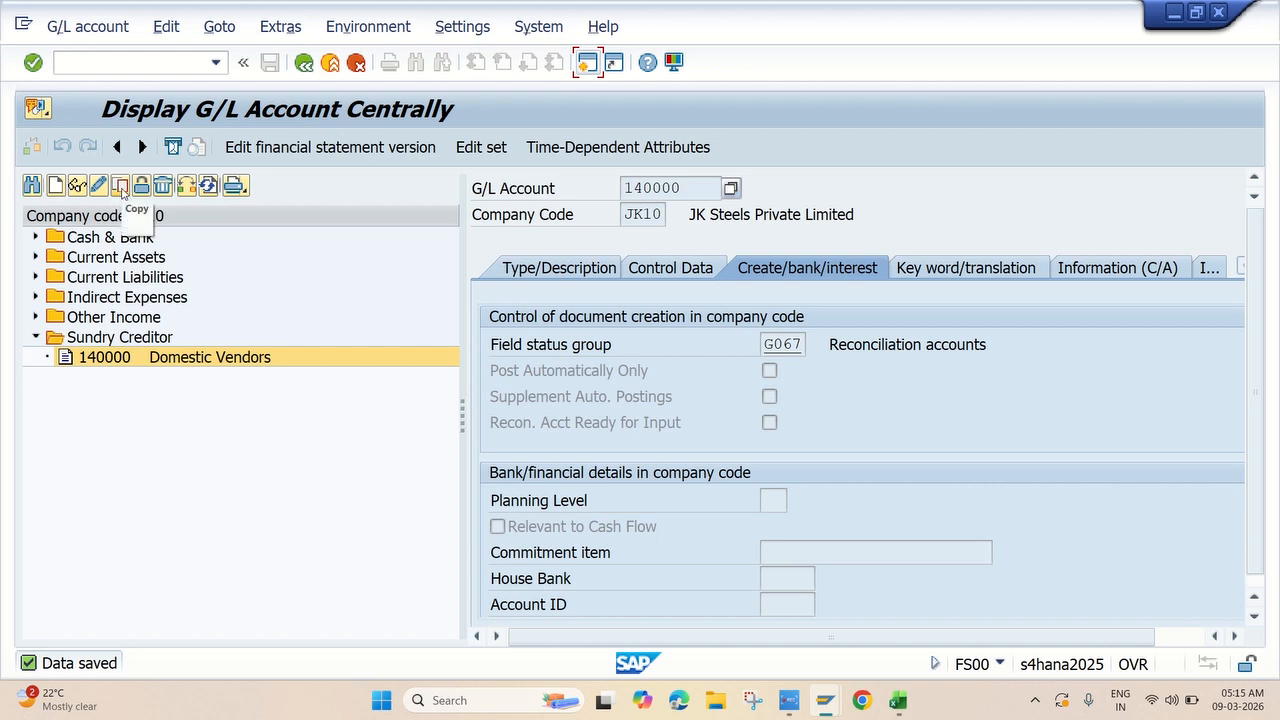
# Copy account 140000 into new G/L account 140001.
pyautogui.click(122, 192)
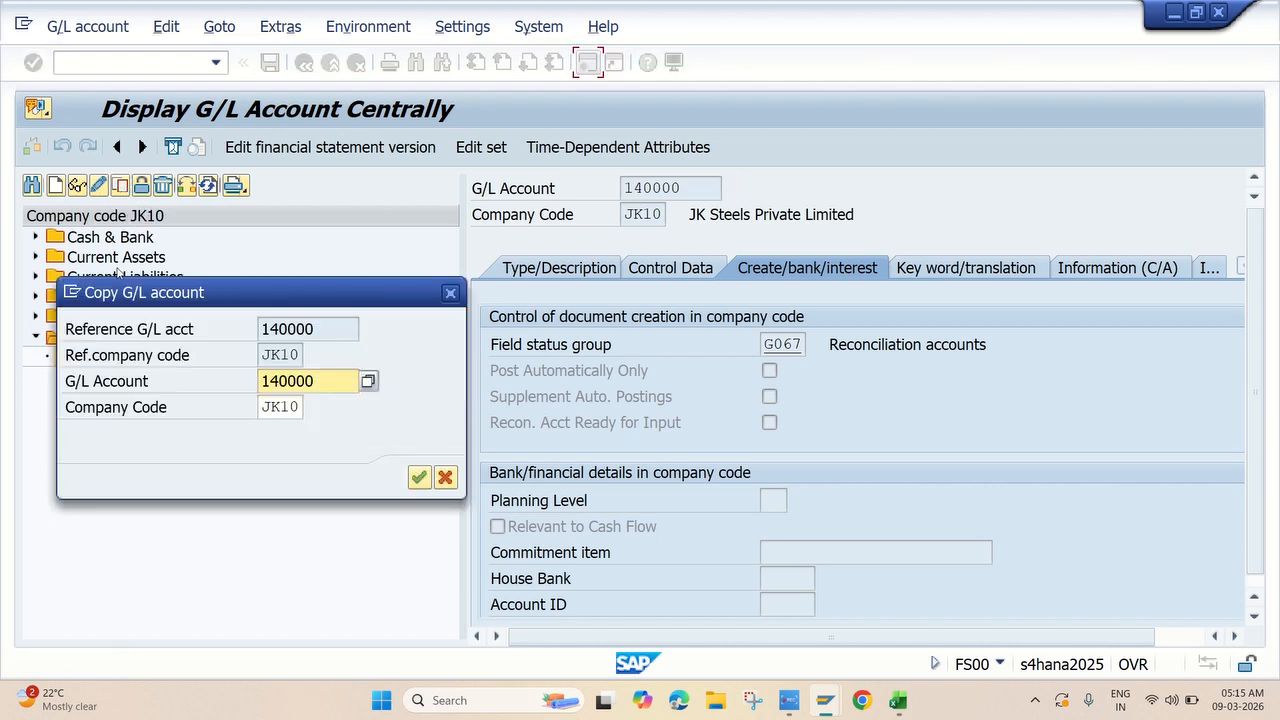
pyautogui.click(335, 381)
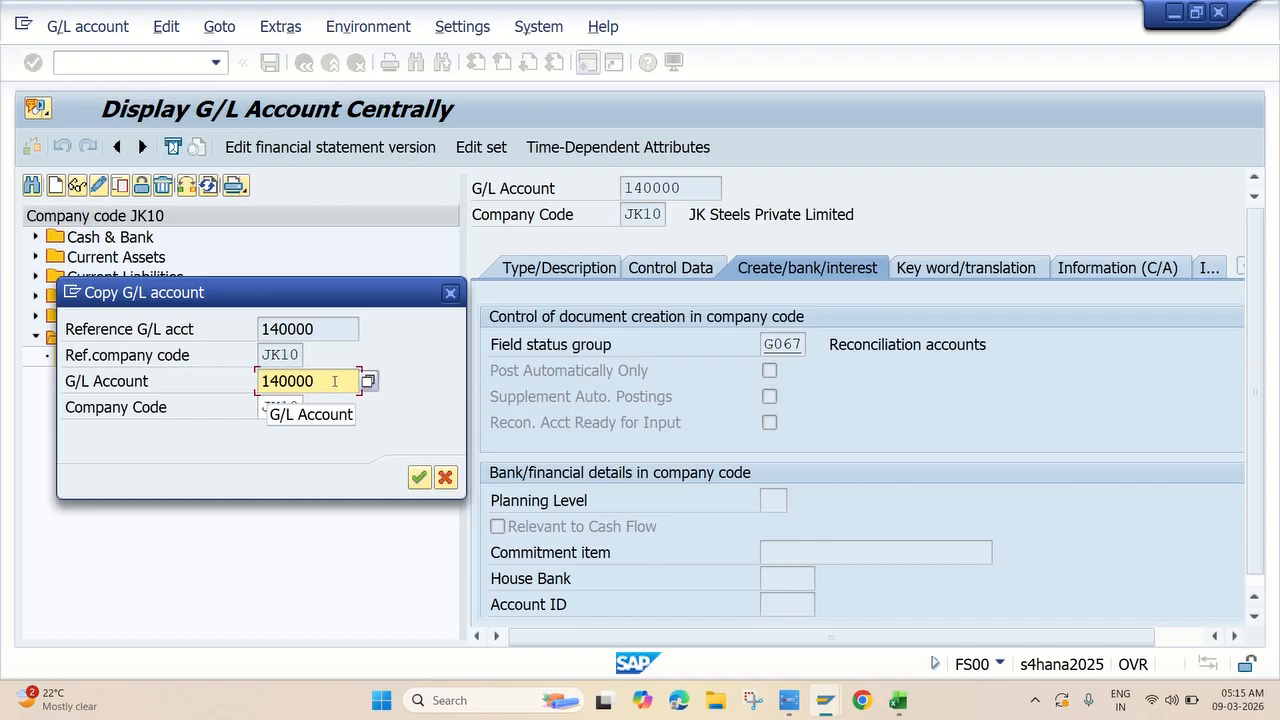
pyautogui.press('BackSpace')
pyautogui.write('1')
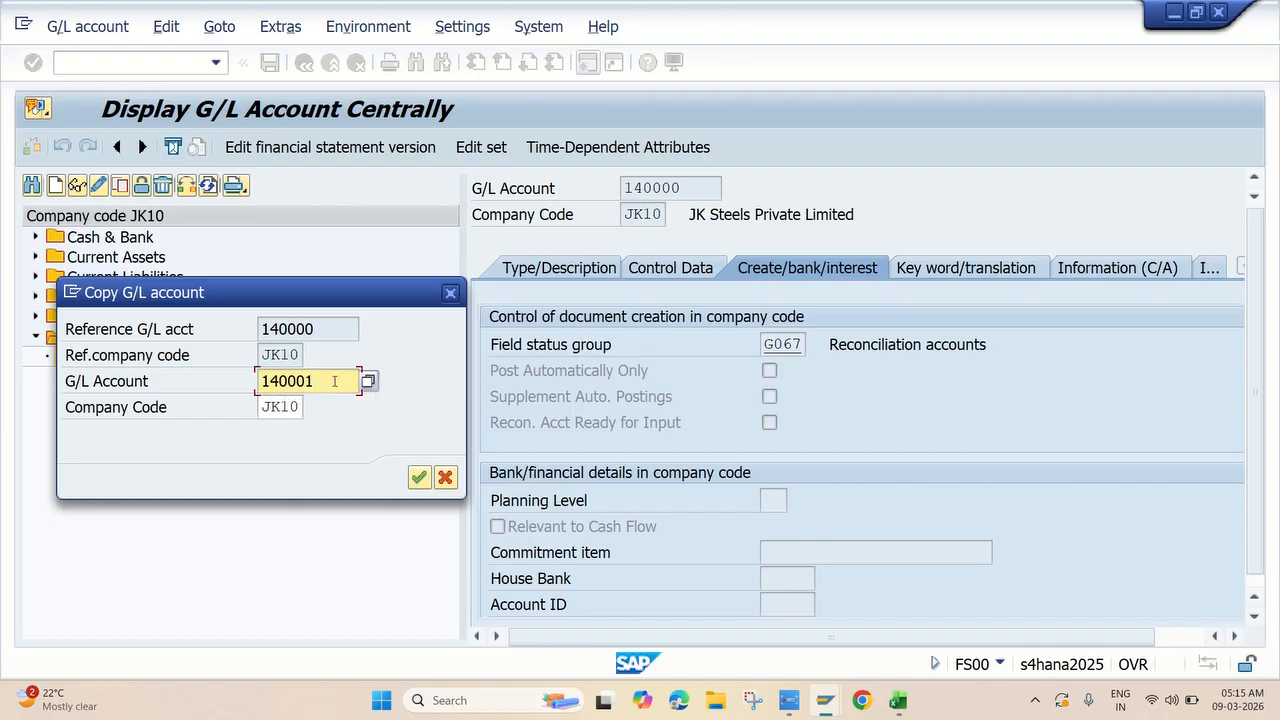
pyautogui.click(420, 479)
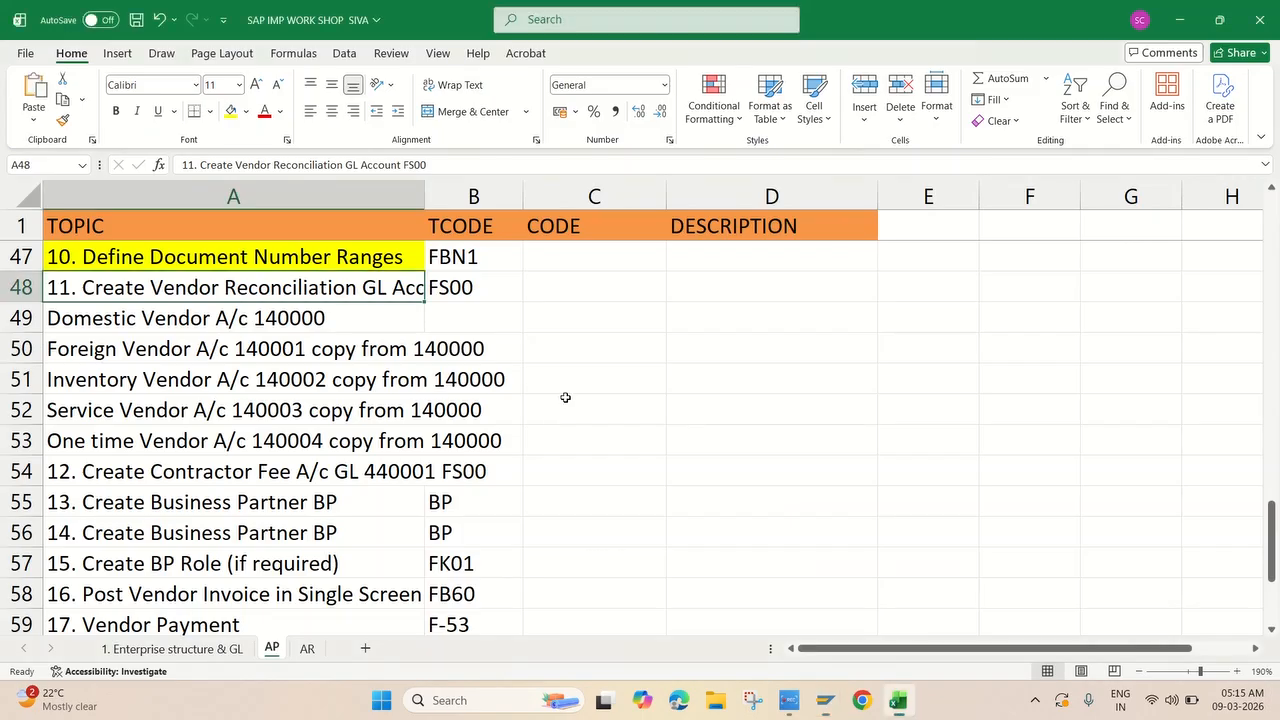
# In the Excel notes, fill the topic heading in cell A48 yellow.
pyautogui.hotkey('alt', 'Tab')
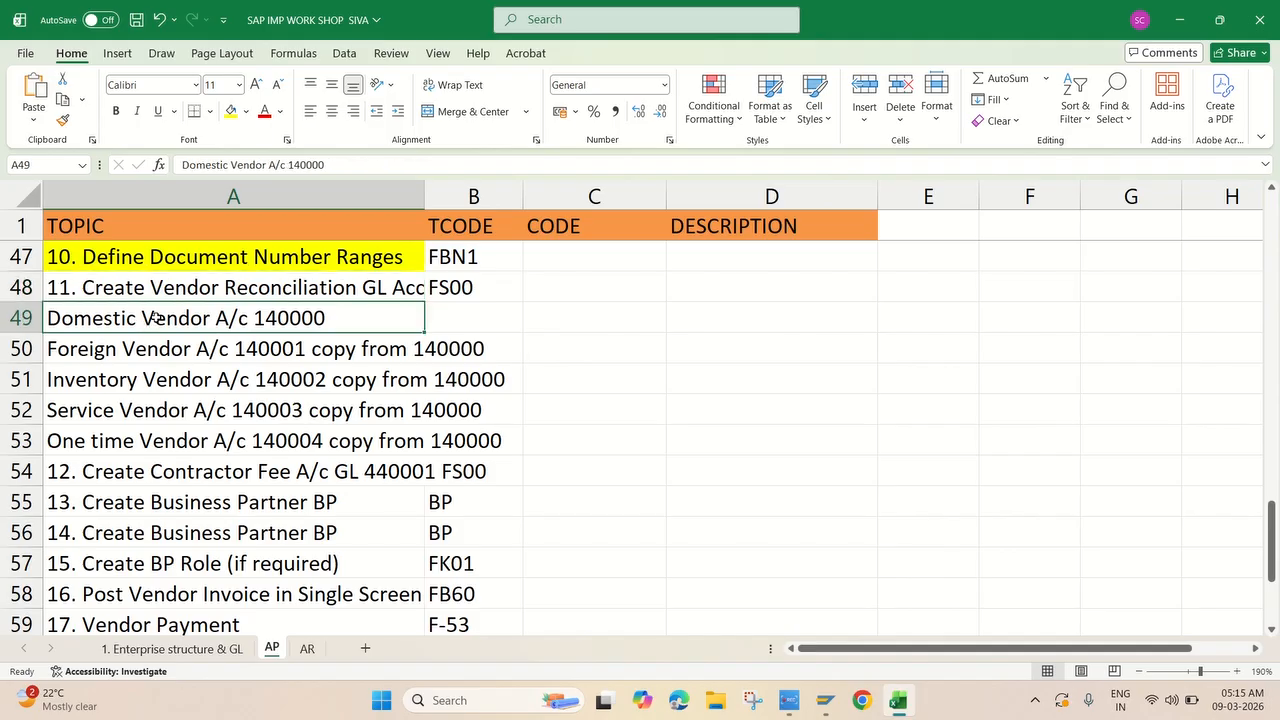
pyautogui.click(150, 321)
pyautogui.click(152, 292)
pyautogui.click(231, 112)
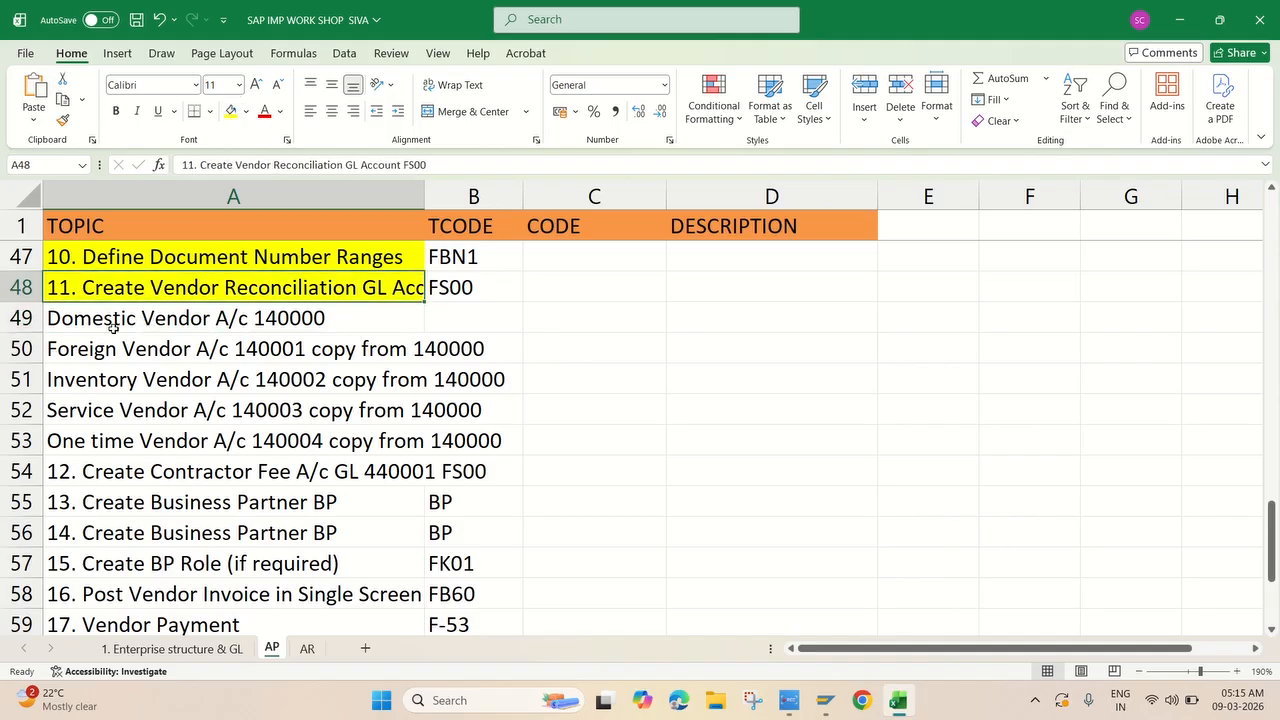
# Copy the name 'Foreign Vendor A/c' from cell A50 and return to SAP.
pyautogui.click(125, 320)
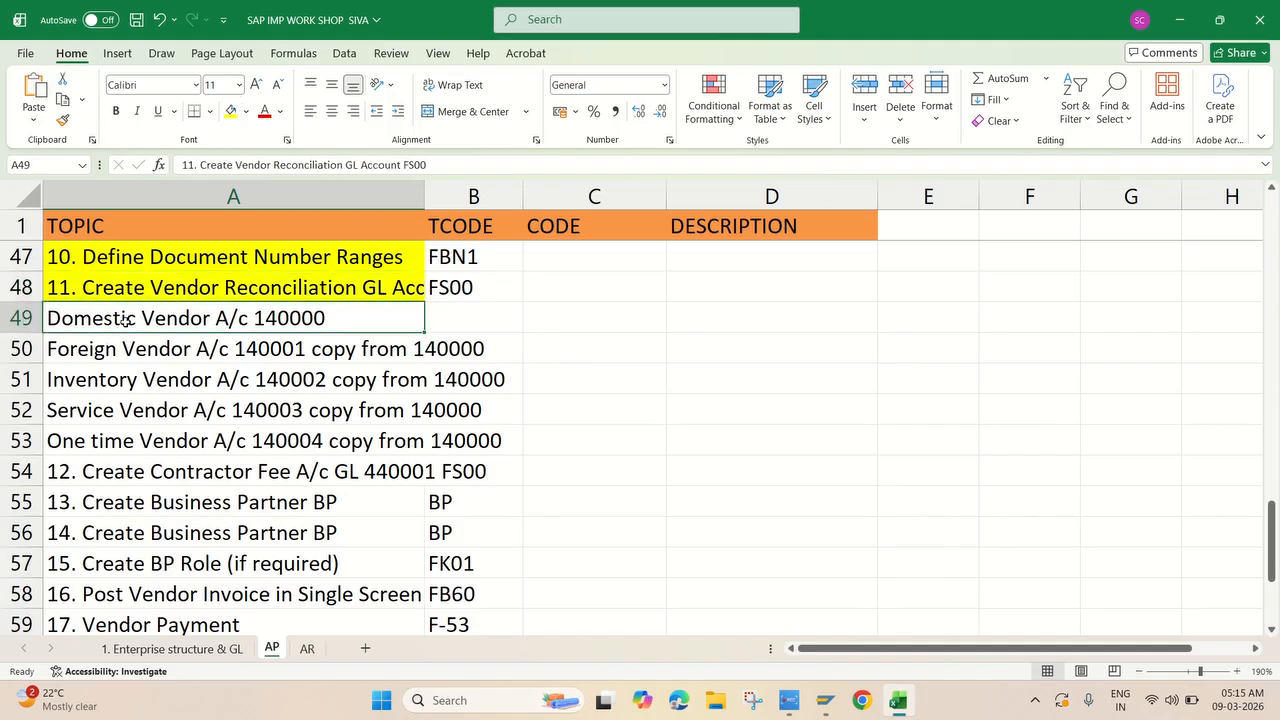
pyautogui.click(160, 356)
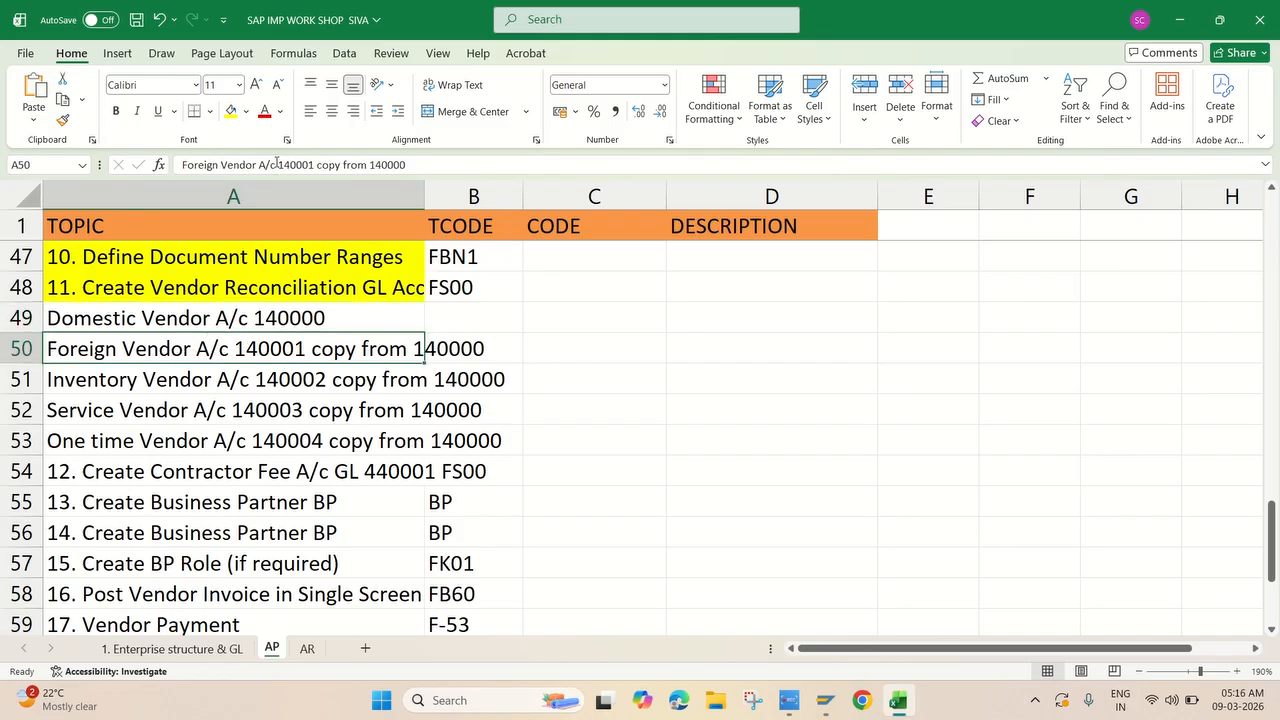
pyautogui.moveTo(273, 165); pyautogui.dragTo(181, 165)
pyautogui.hotkey('ctrl', 'c')
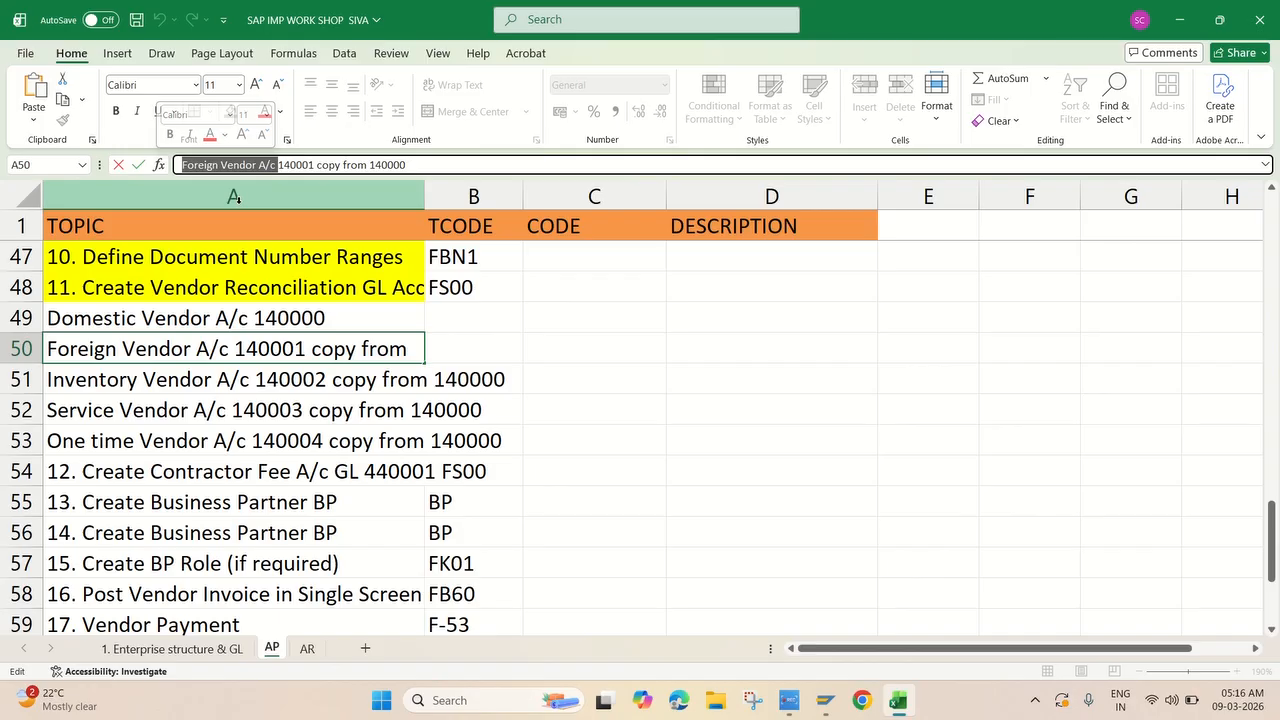
pyautogui.hotkey('alt', 'Tab')
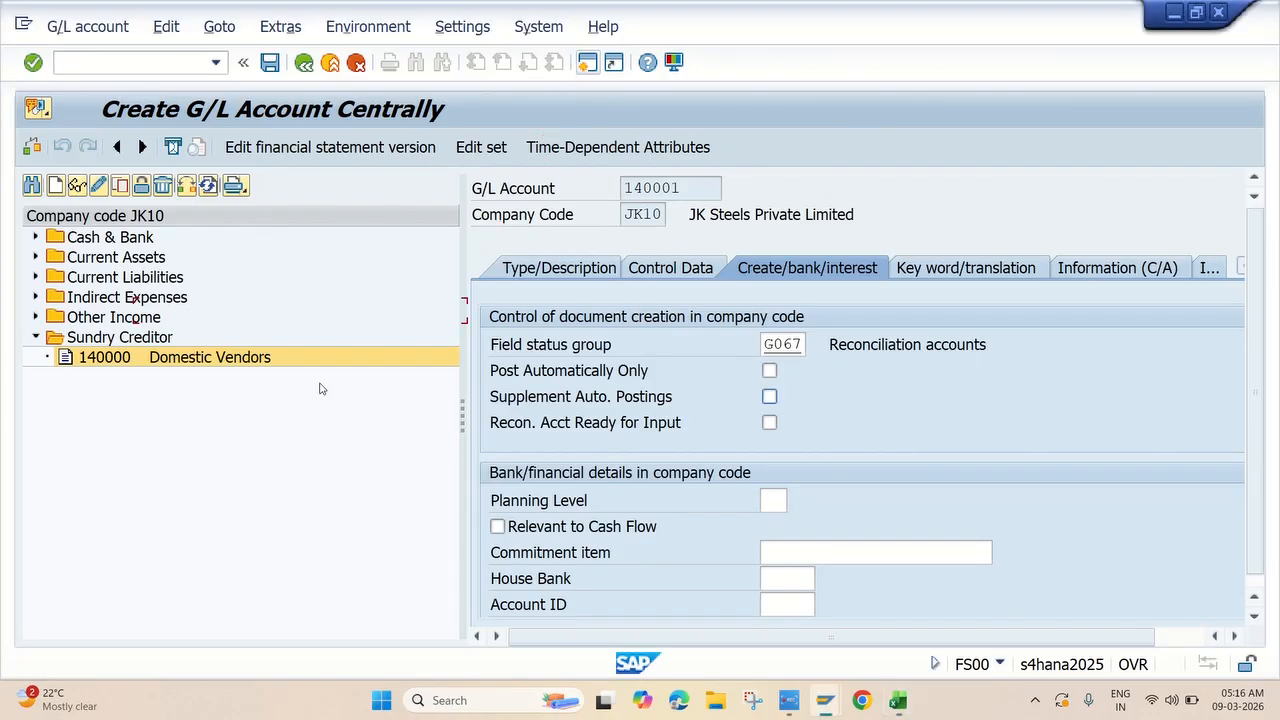
# Replace the short and long text with 'Foreign Vendor A/c' on Type/Description.
pyautogui.click(588, 270)
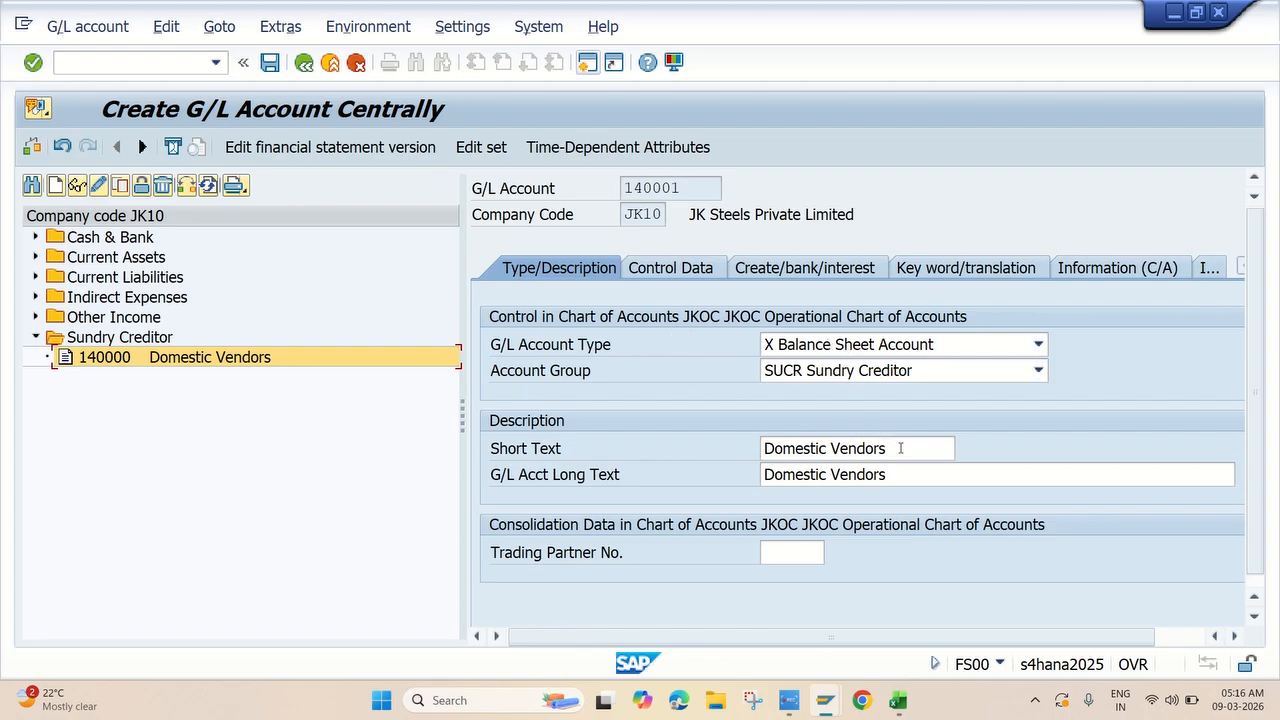
pyautogui.moveTo(900, 448); pyautogui.dragTo(659, 447)
pyautogui.hotkey('ctrl', 'v')
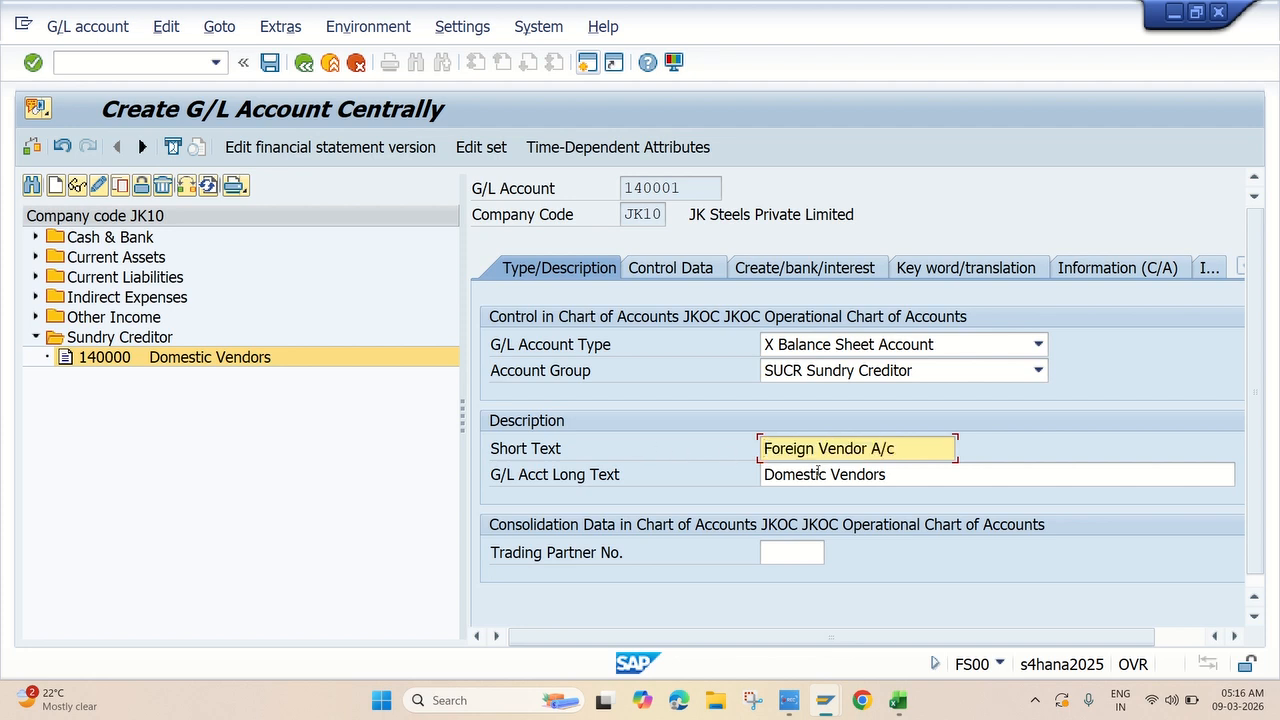
pyautogui.moveTo(884, 474); pyautogui.dragTo(742, 473)
pyautogui.hotkey('ctrl', 'v')
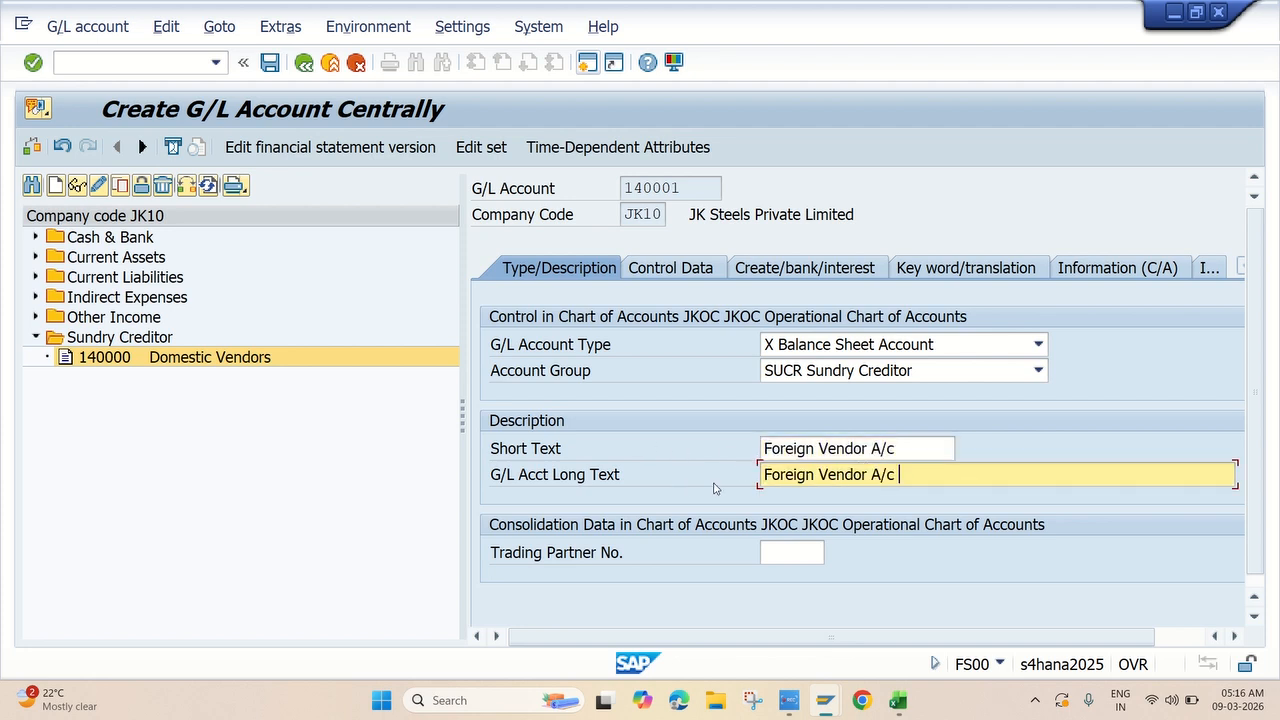
# Review the Control Data and Create/bank/interest settings, then save account 140001.
pyautogui.click(674, 270)
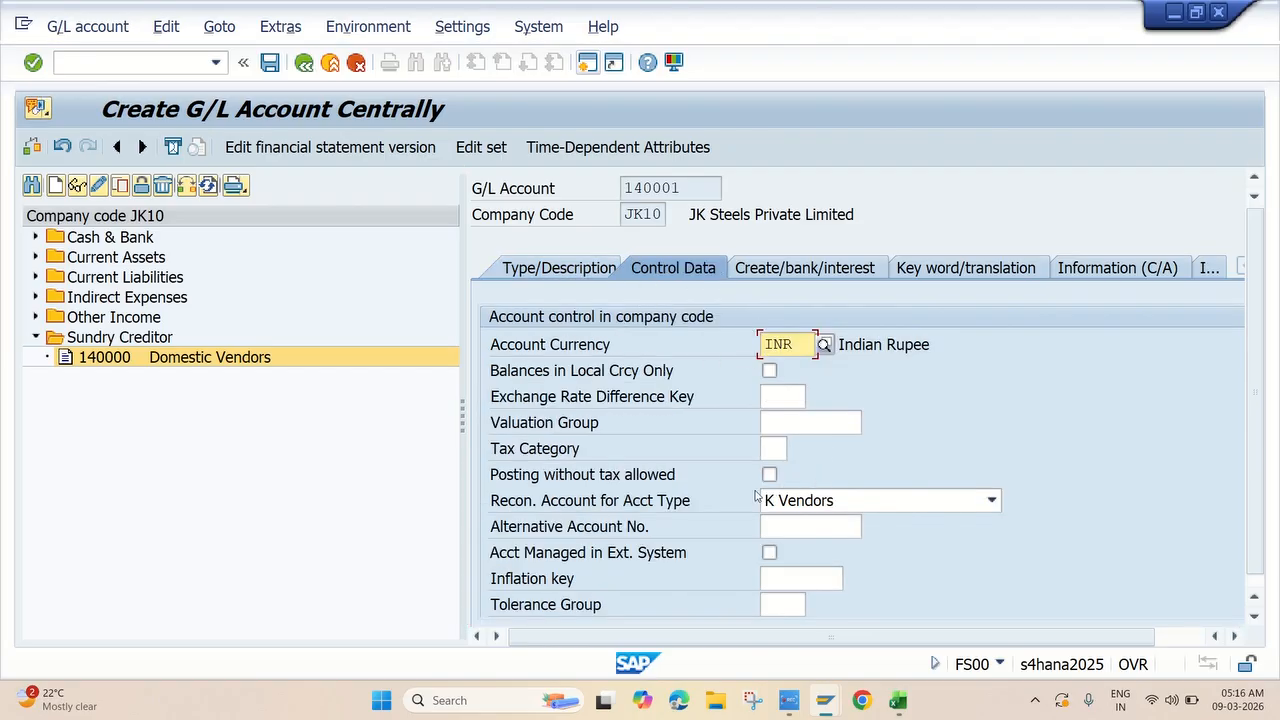
pyautogui.click(782, 274)
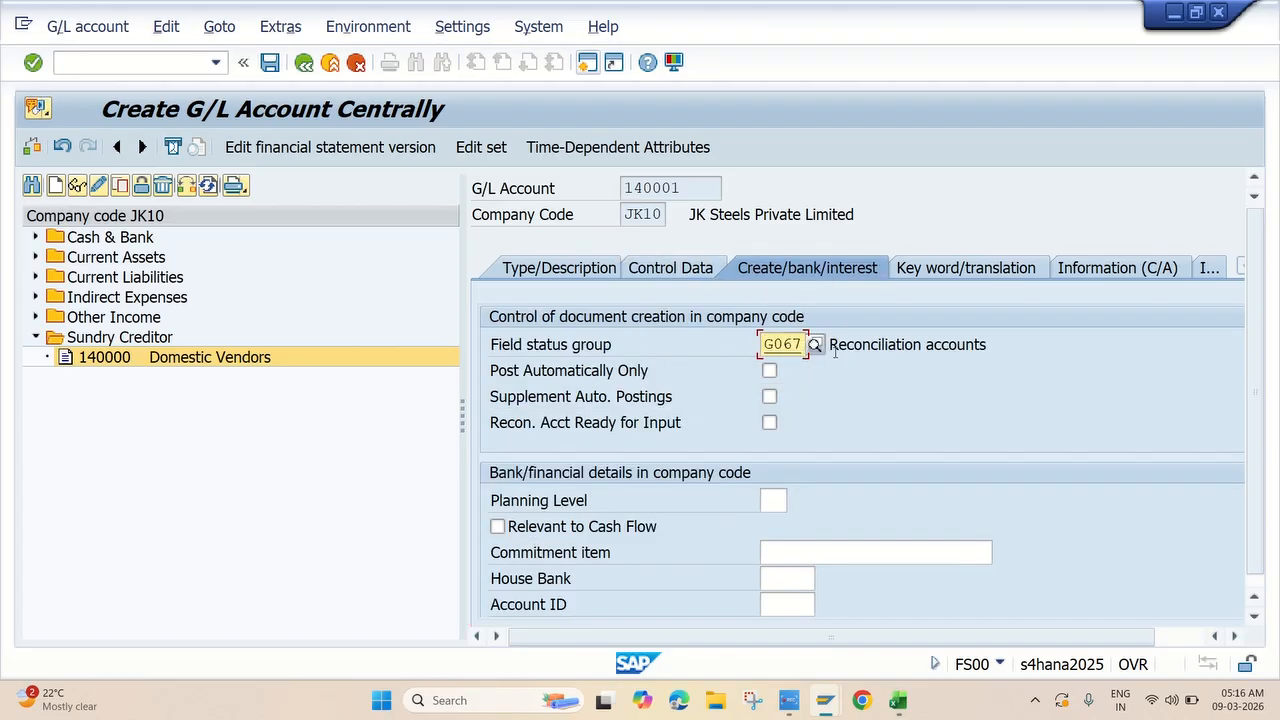
pyautogui.click(670, 268)
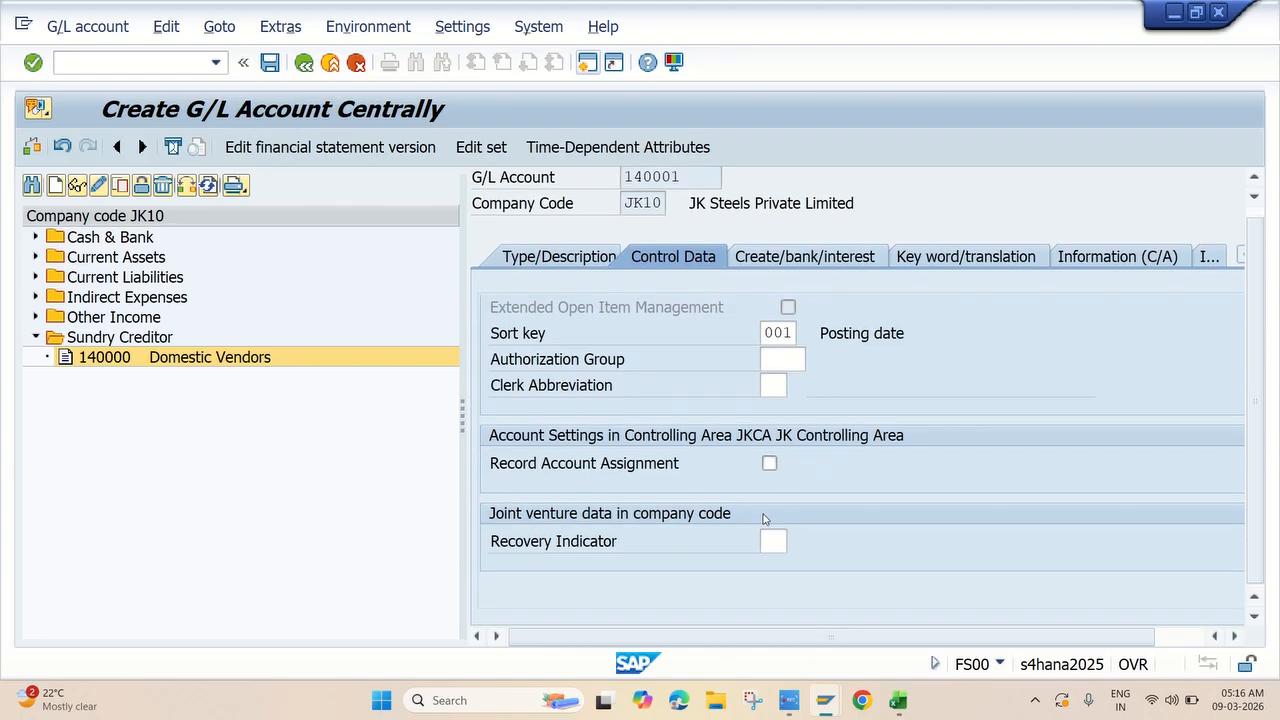
pyautogui.scroll(4, 763, 518)
pyautogui.scroll(3, 781, 461)
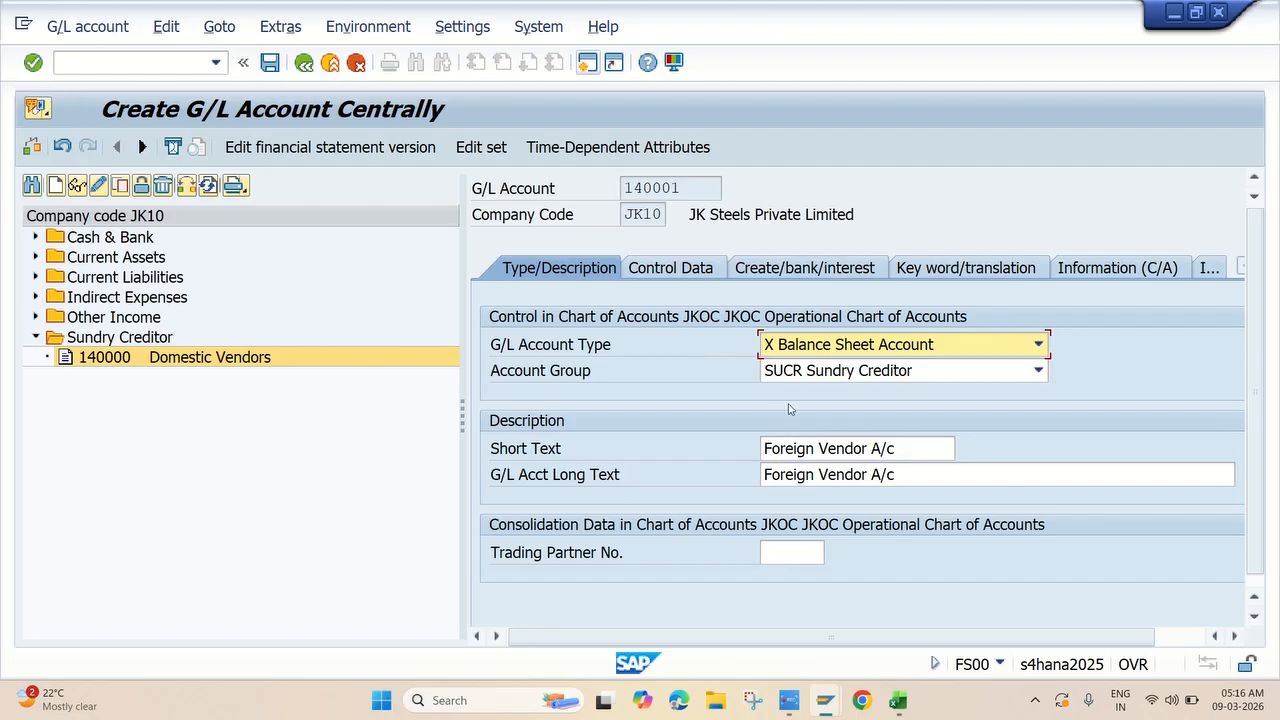
pyautogui.click(270, 63)
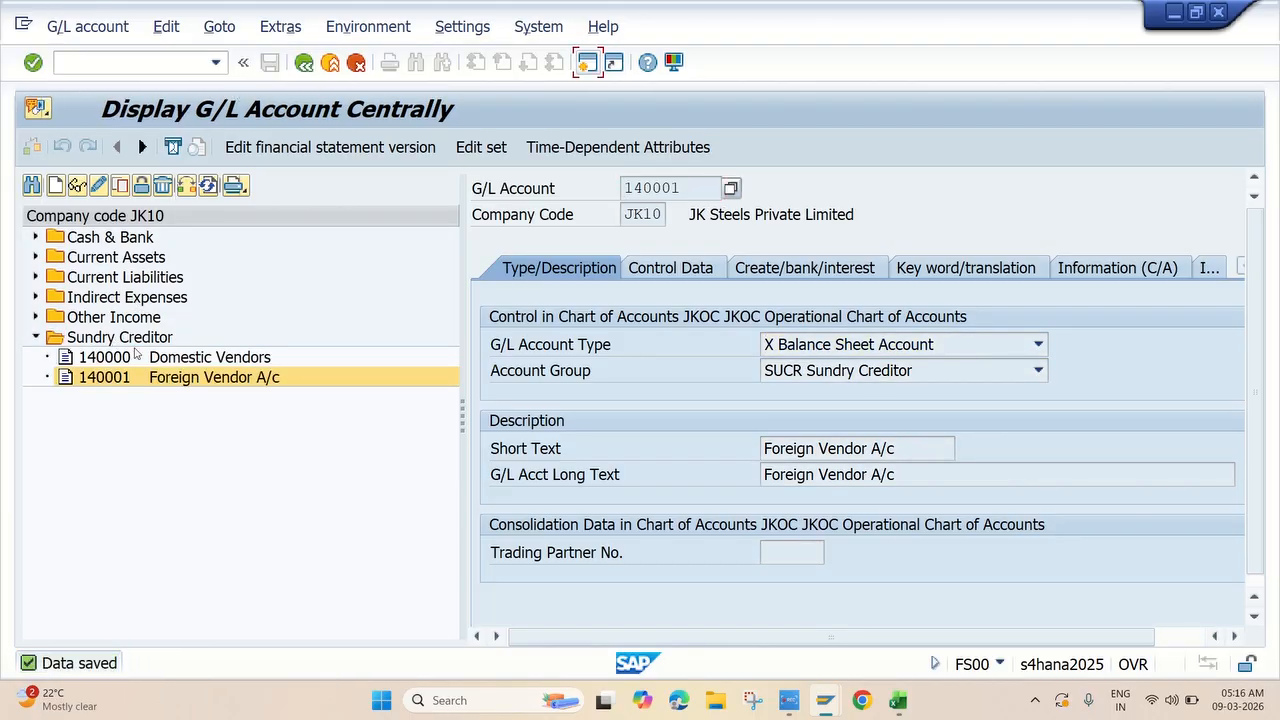
# Copy account 140001 into new G/L account 140002.
pyautogui.click(120, 186)
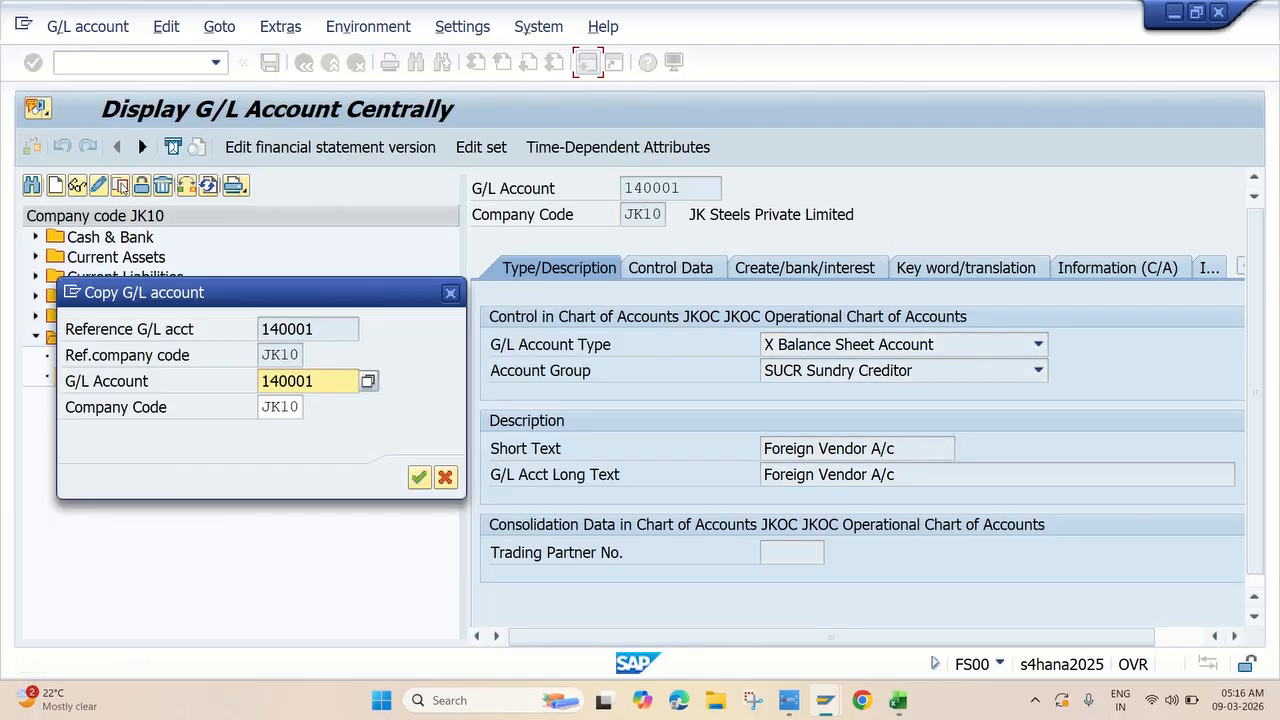
pyautogui.click(333, 381)
pyautogui.press('BackSpace')
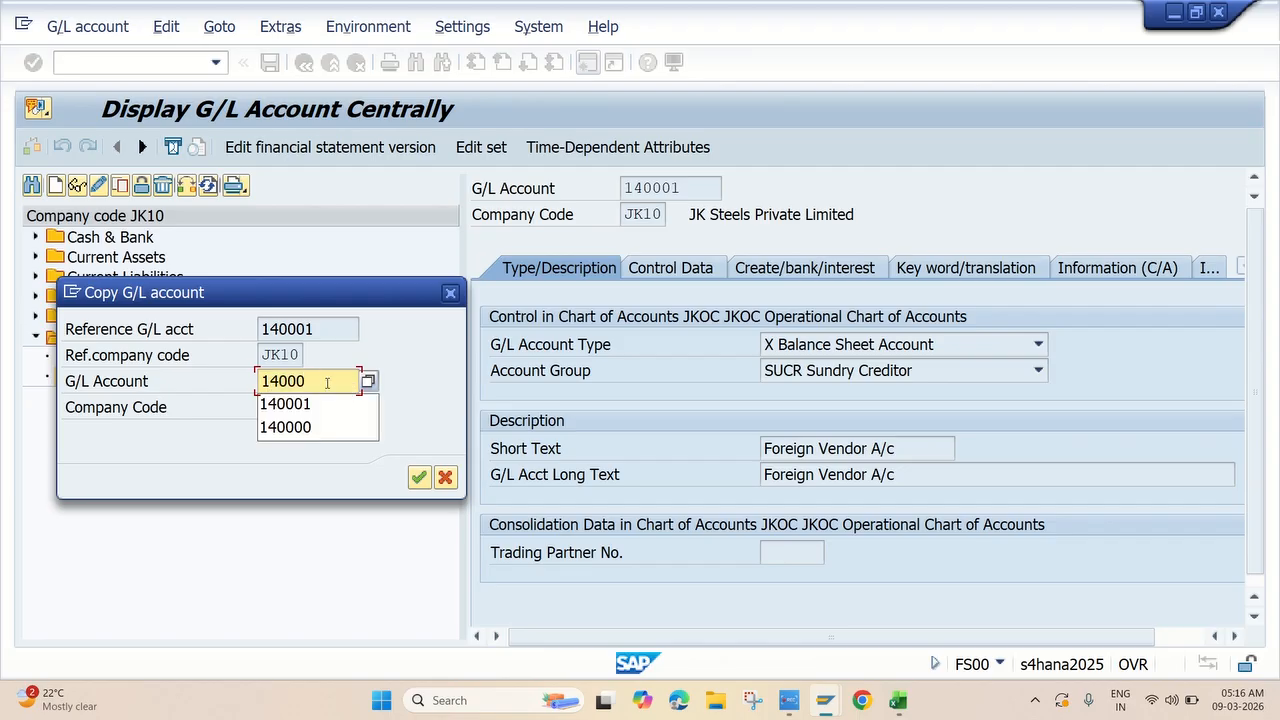
pyautogui.write('2')
pyautogui.press('Return')
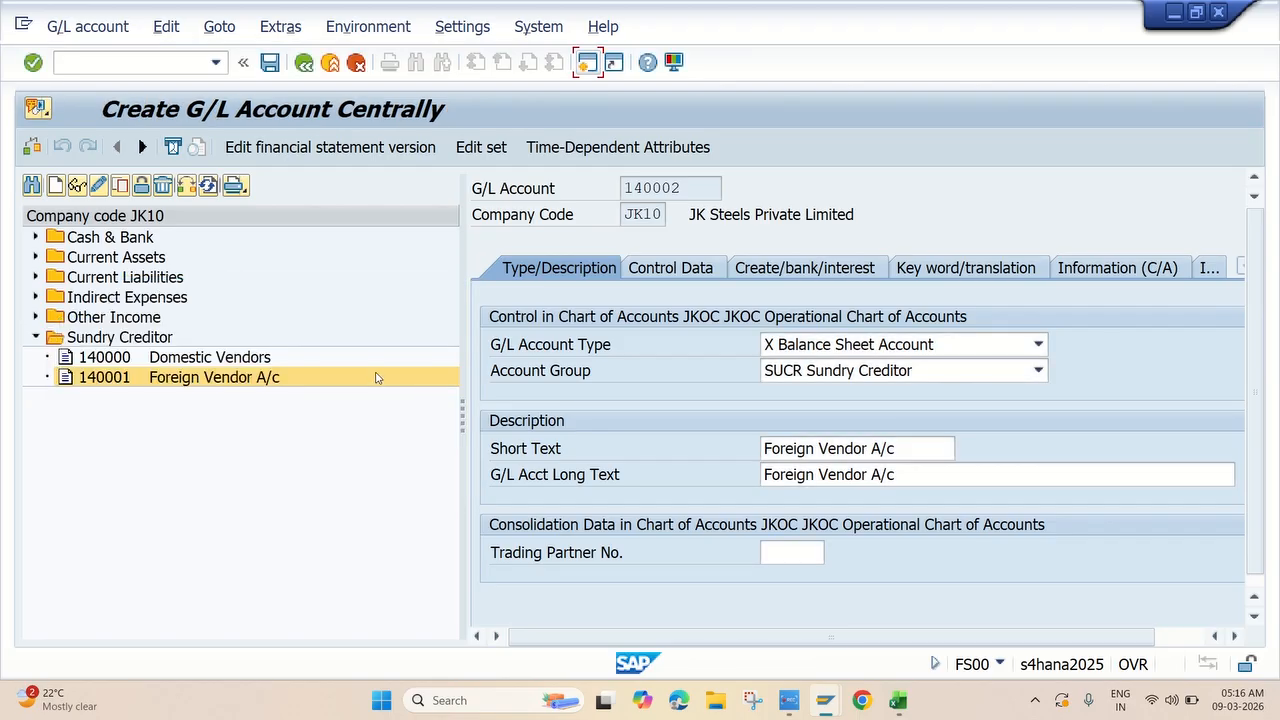
# Copy the name 'Inventory Vendor A/c' from the Excel notes.
pyautogui.hotkey('alt', 'Tab')
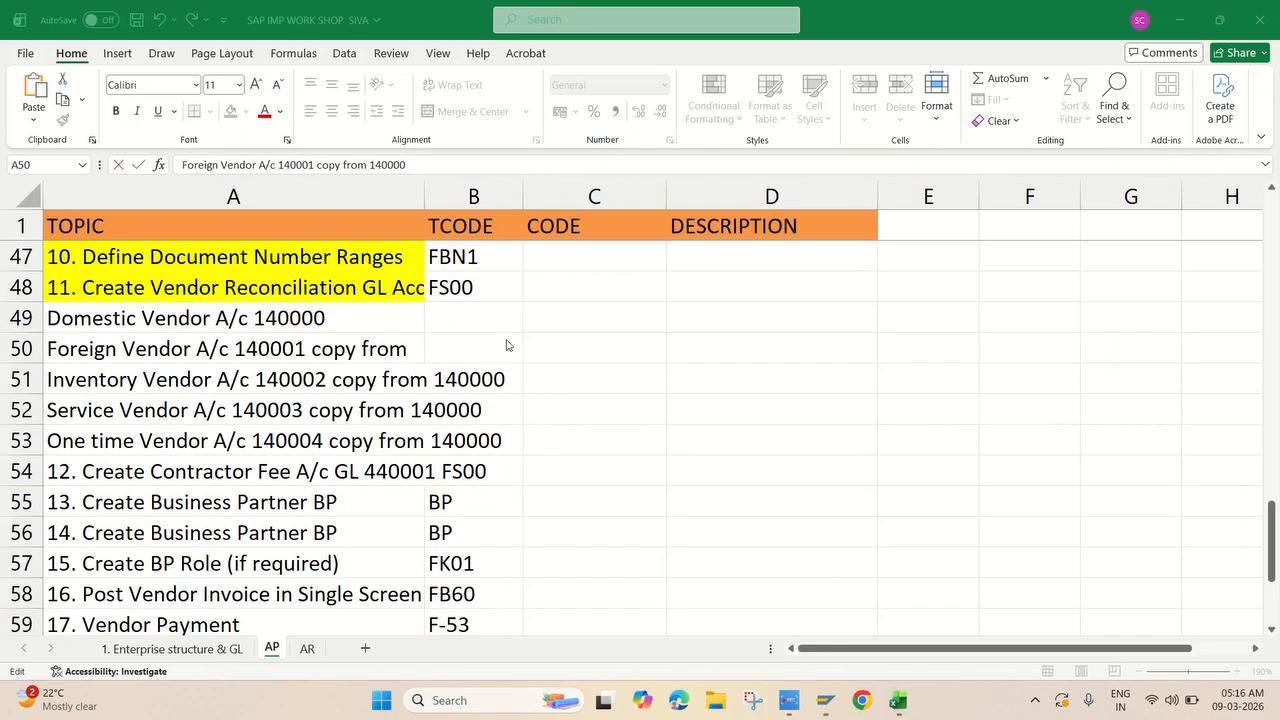
pyautogui.click(108, 378)
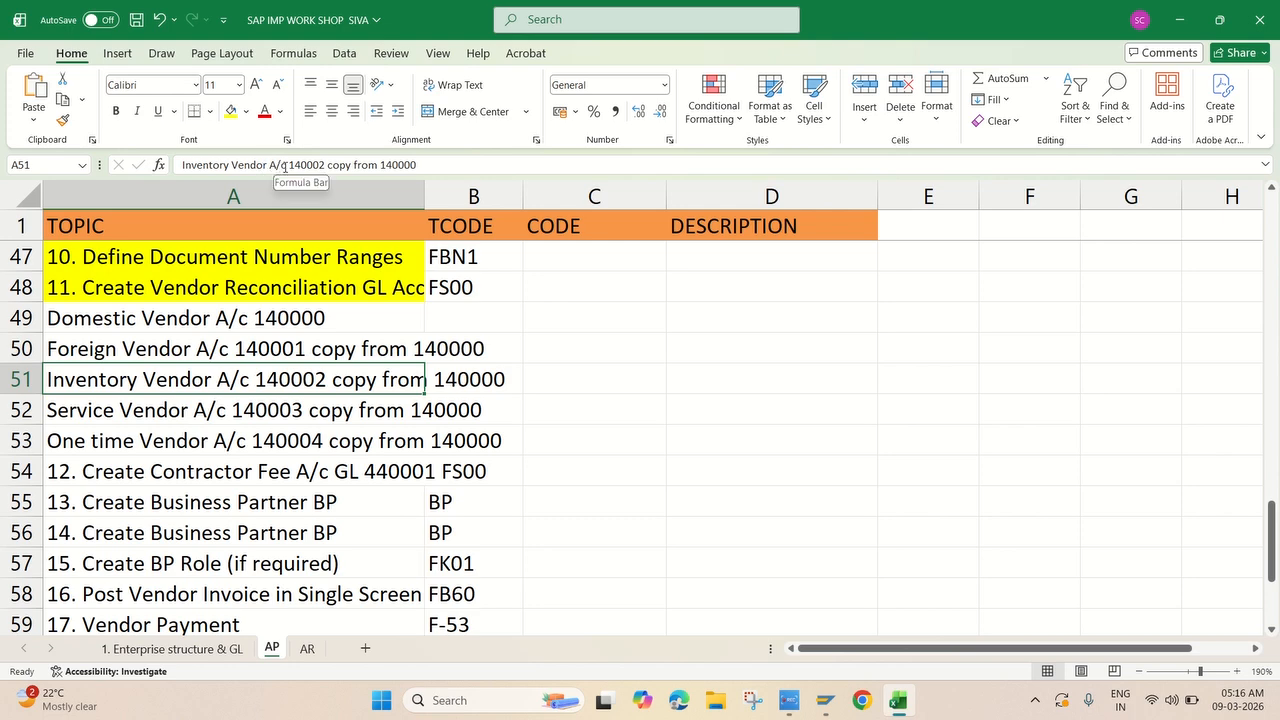
pyautogui.moveTo(286, 165); pyautogui.dragTo(148, 168)
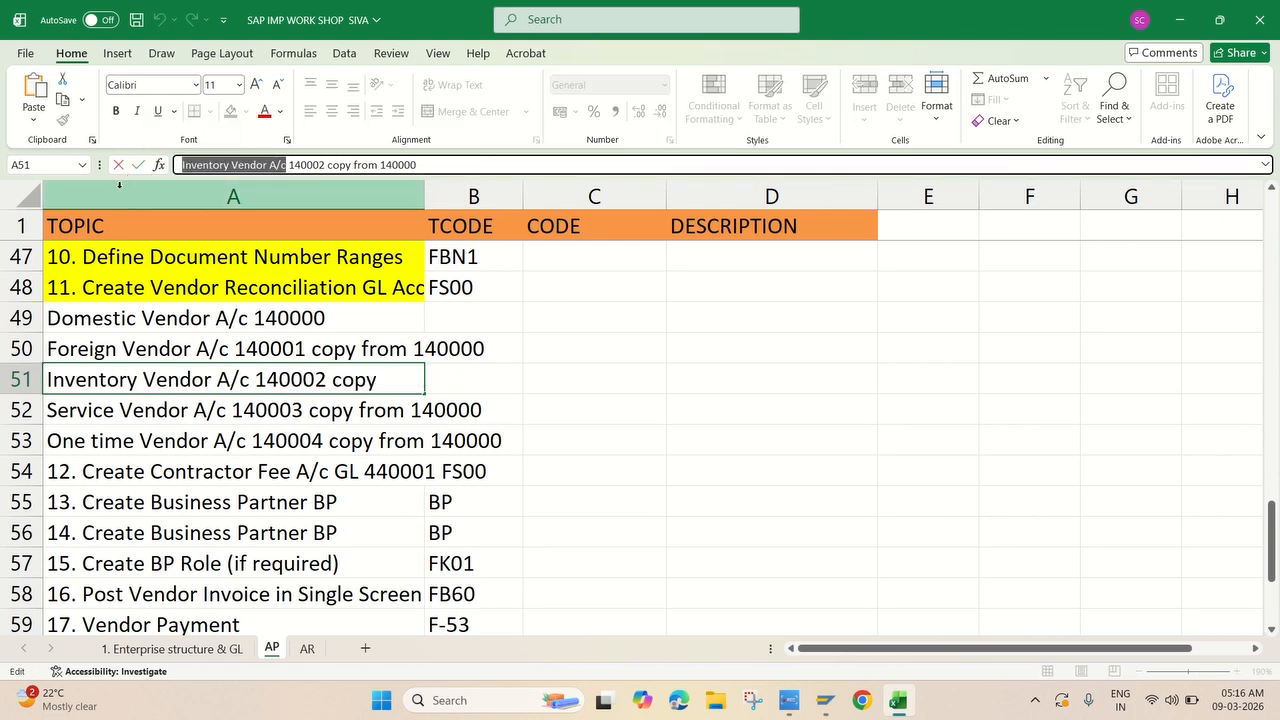
pyautogui.hotkey('alt', 'Tab')
# Set short and long text to 'Inventory Vendor A/c' and save account 140002.
pyautogui.click(907, 452)
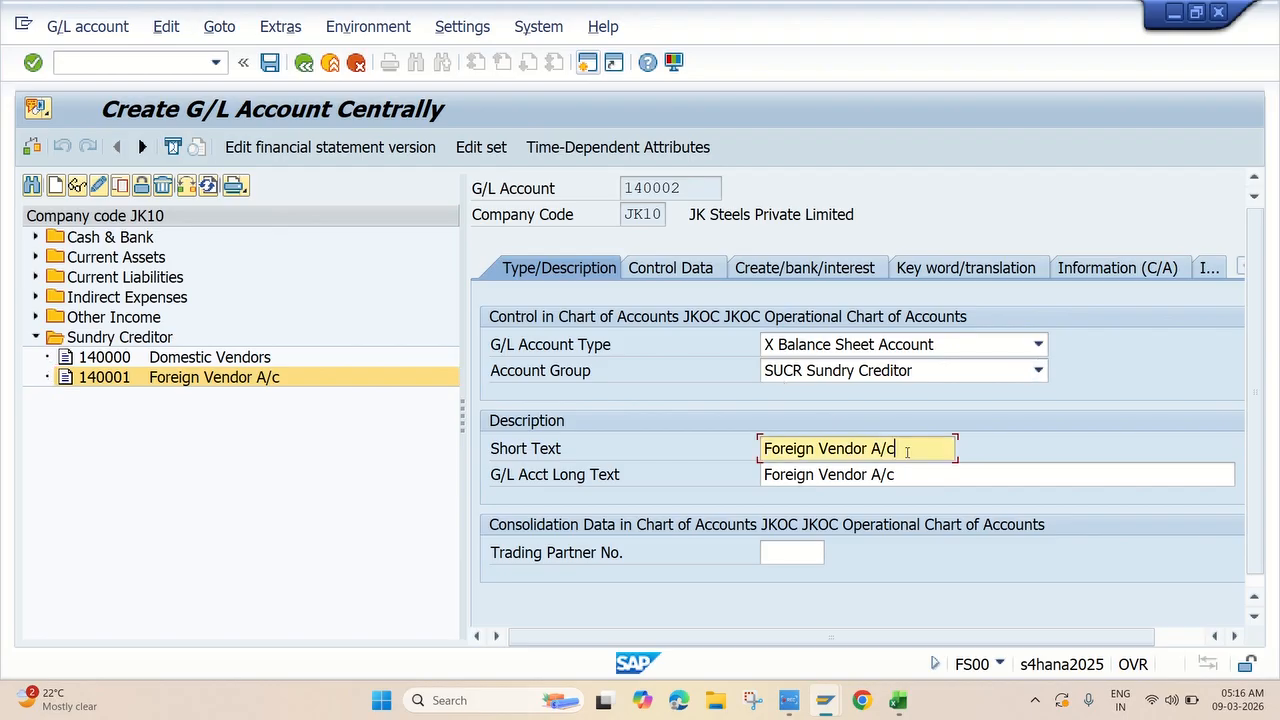
pyautogui.moveTo(907, 452); pyautogui.dragTo(648, 420)
pyautogui.hotkey('ctrl', 'v')
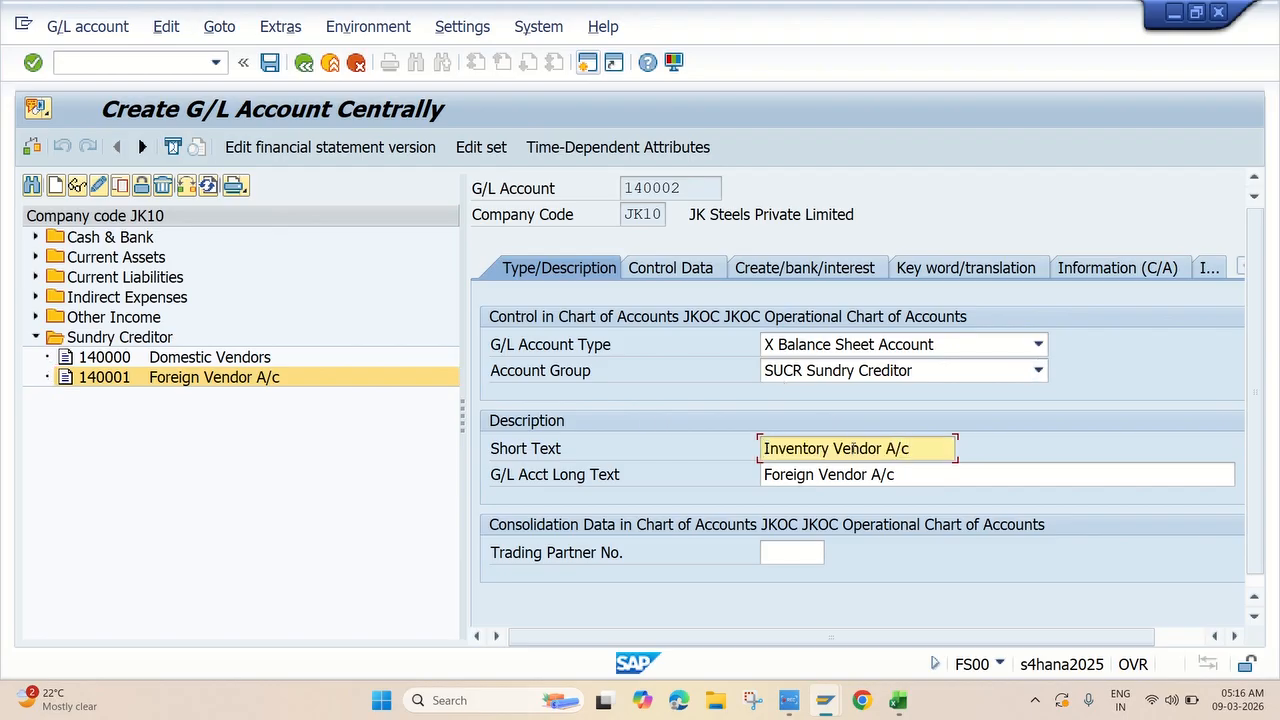
pyautogui.moveTo(903, 477); pyautogui.dragTo(617, 462)
pyautogui.hotkey('ctrl', 'v')
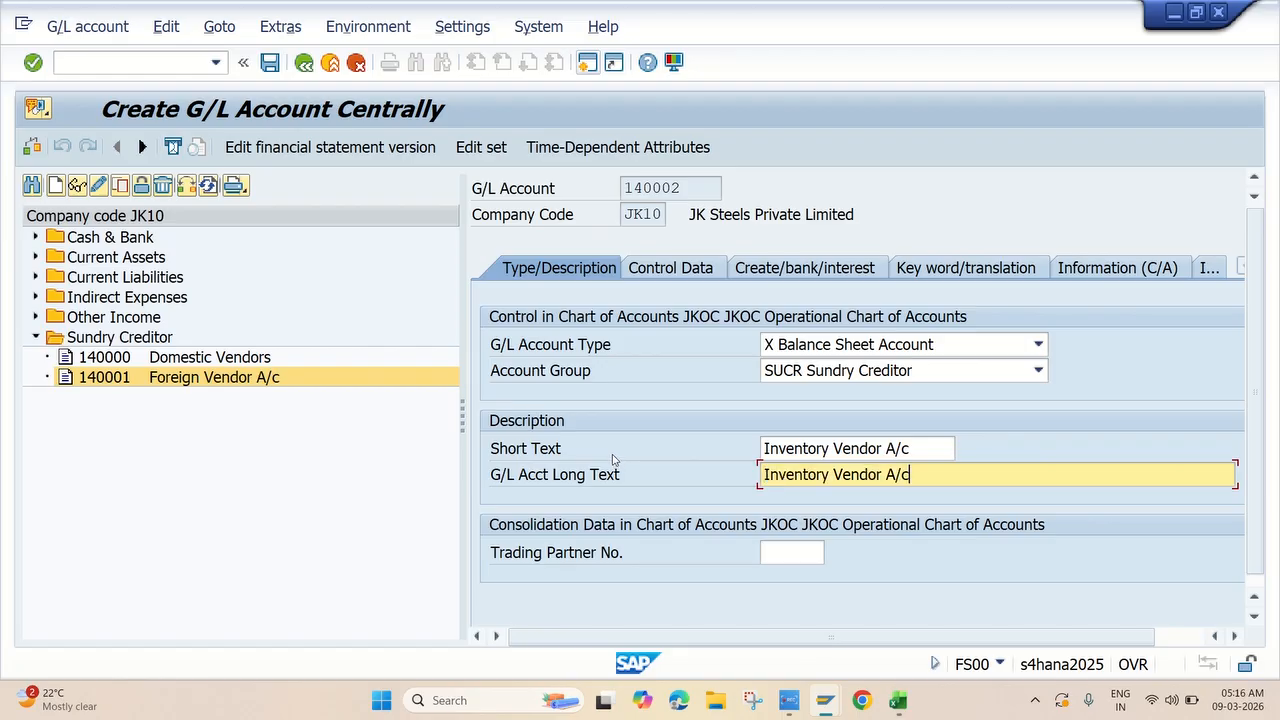
pyautogui.press('Return')
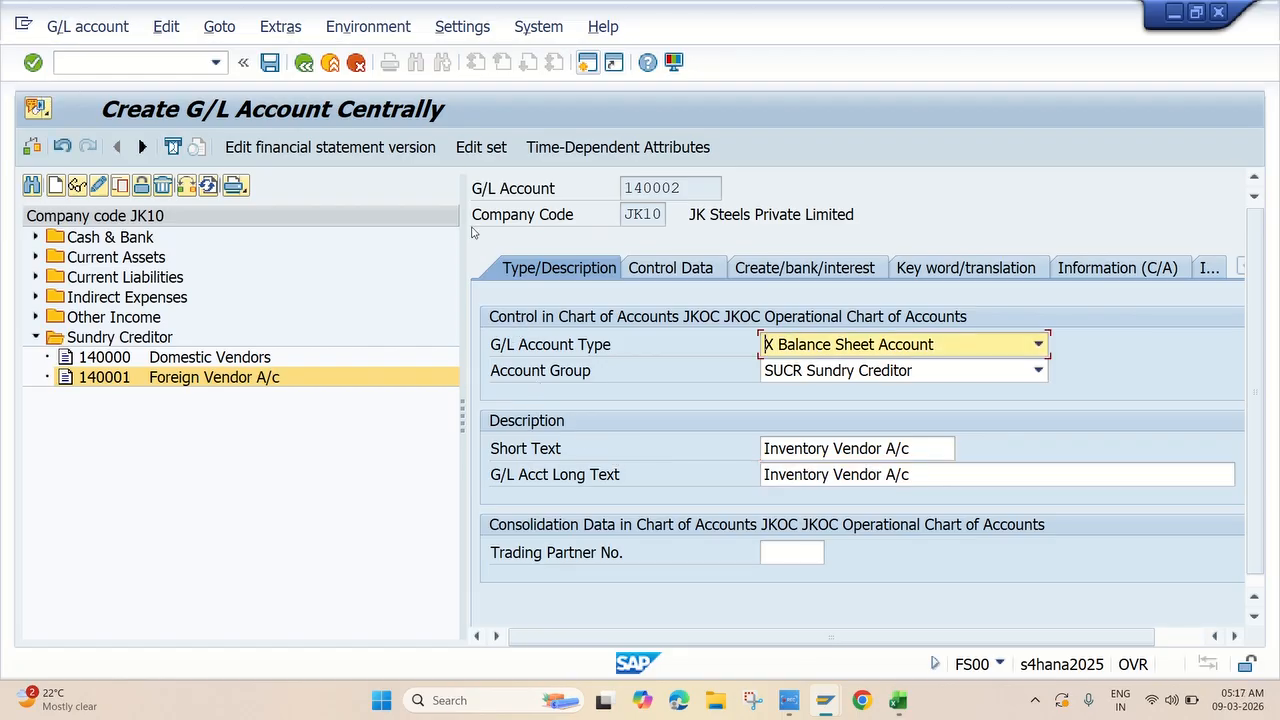
pyautogui.click(270, 63)
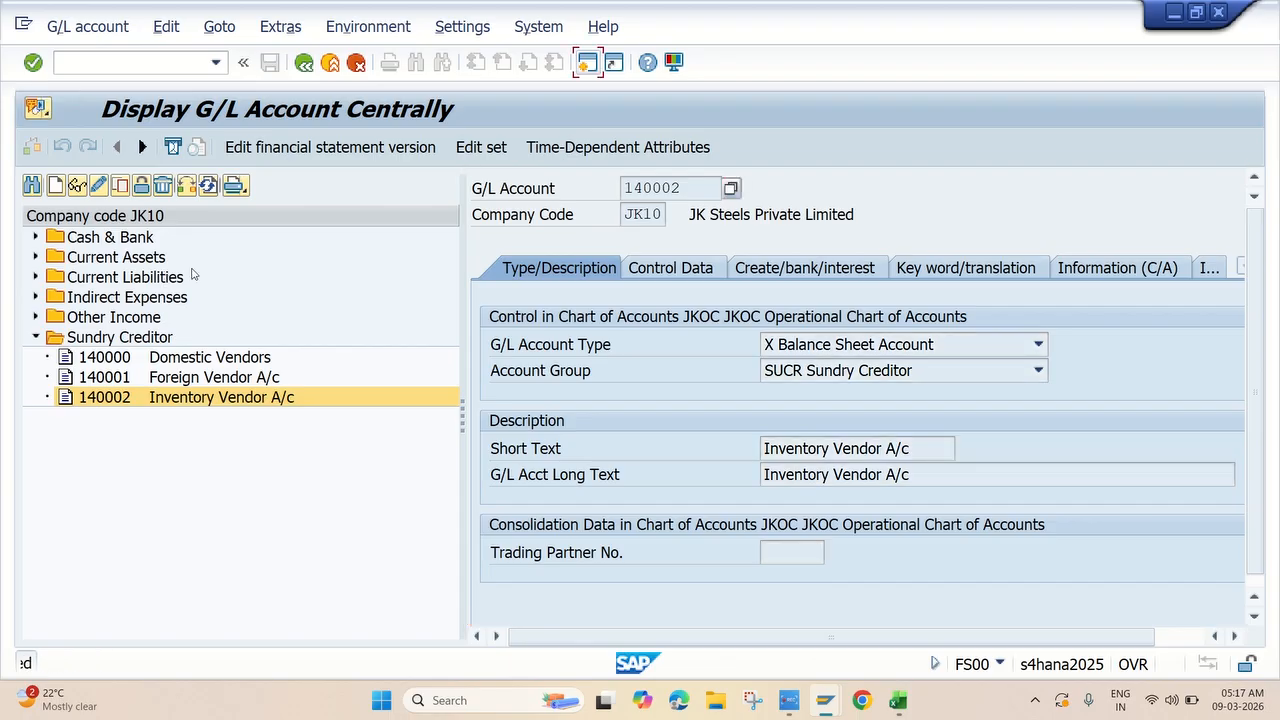
# Copy account 140002 into new G/L account 140003.
pyautogui.click(120, 185)
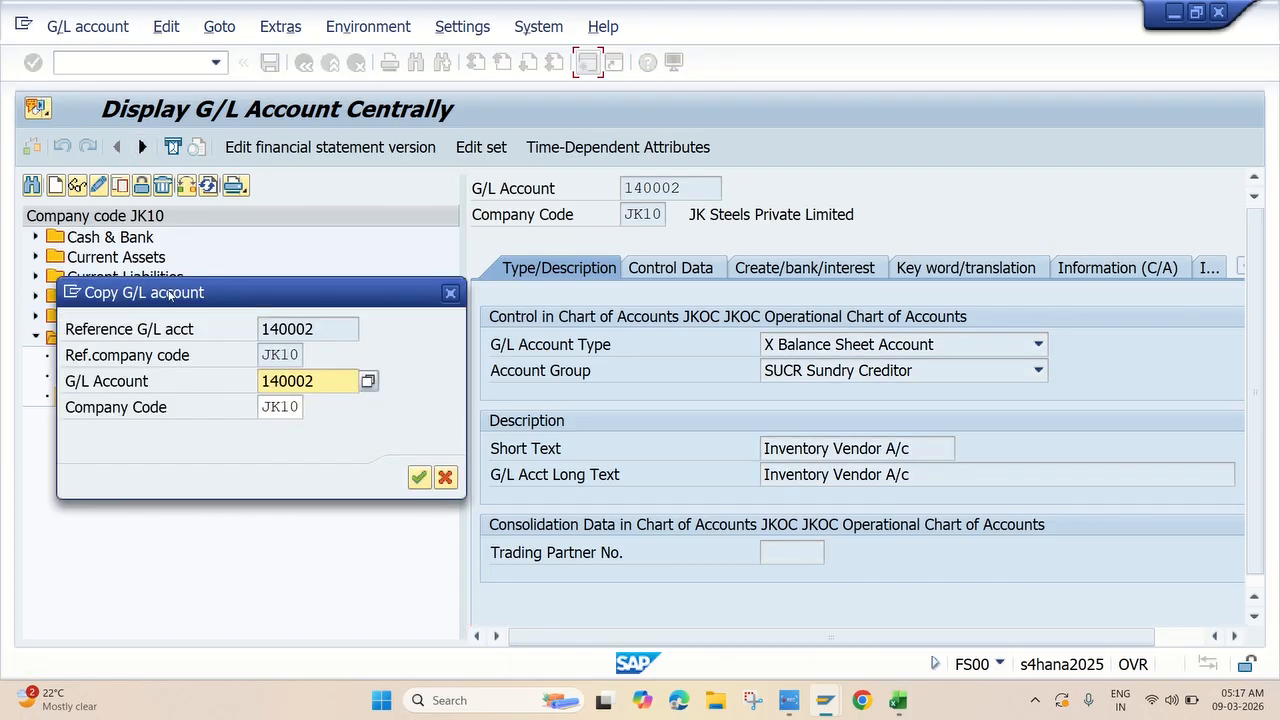
pyautogui.click(333, 387)
pyautogui.press('BackSpace')
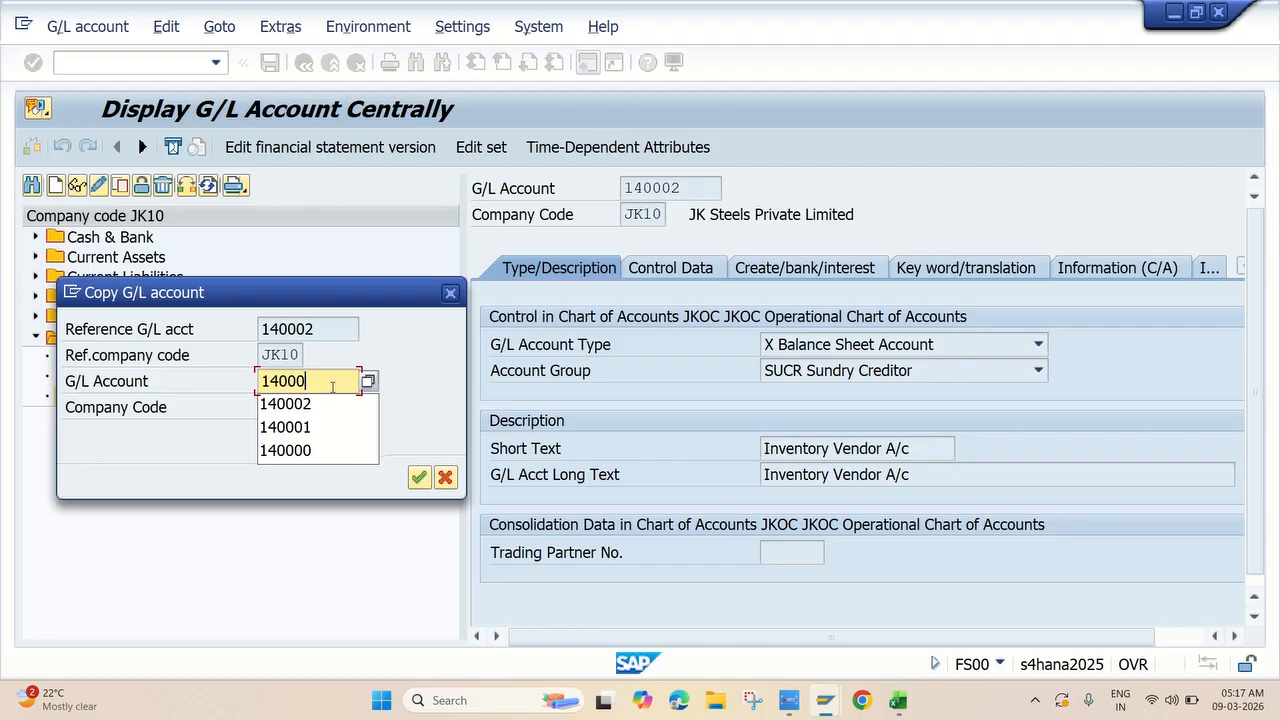
pyautogui.write('3')
pyautogui.click(419, 477)
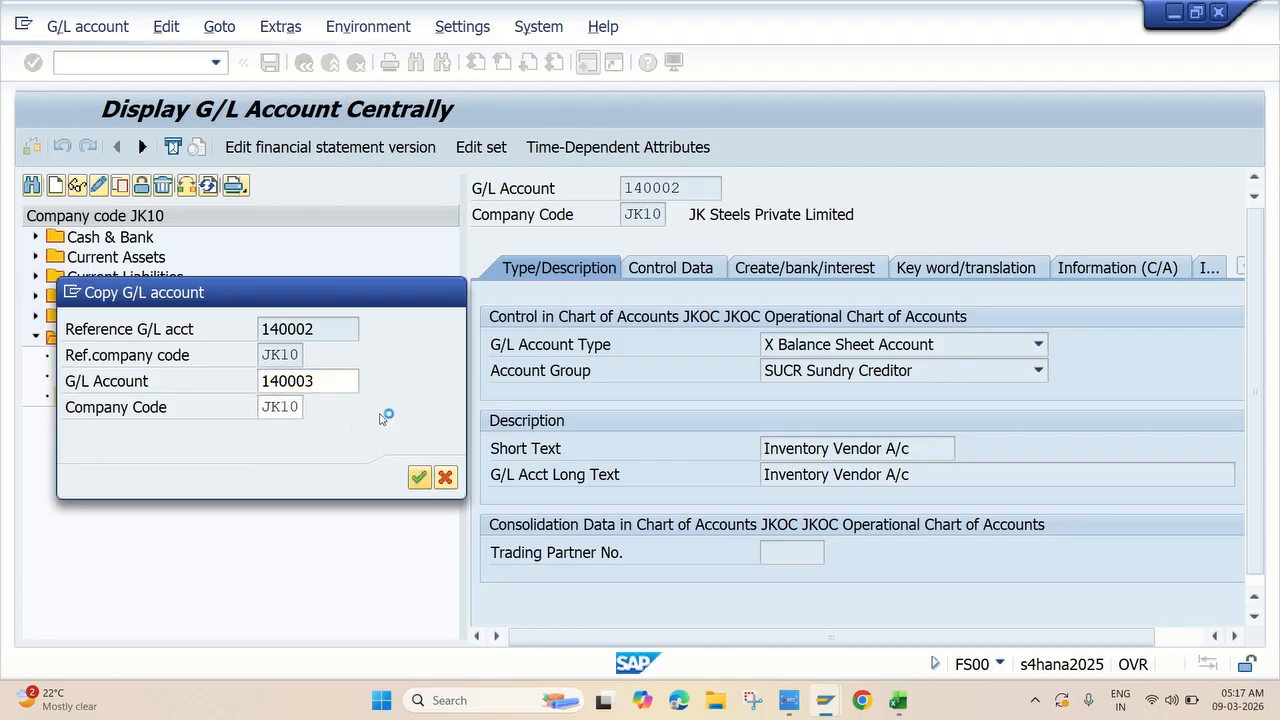
# Copy the name 'Service Vendor A/c' from the Excel notes.
pyautogui.hotkey('alt', 'Tab')
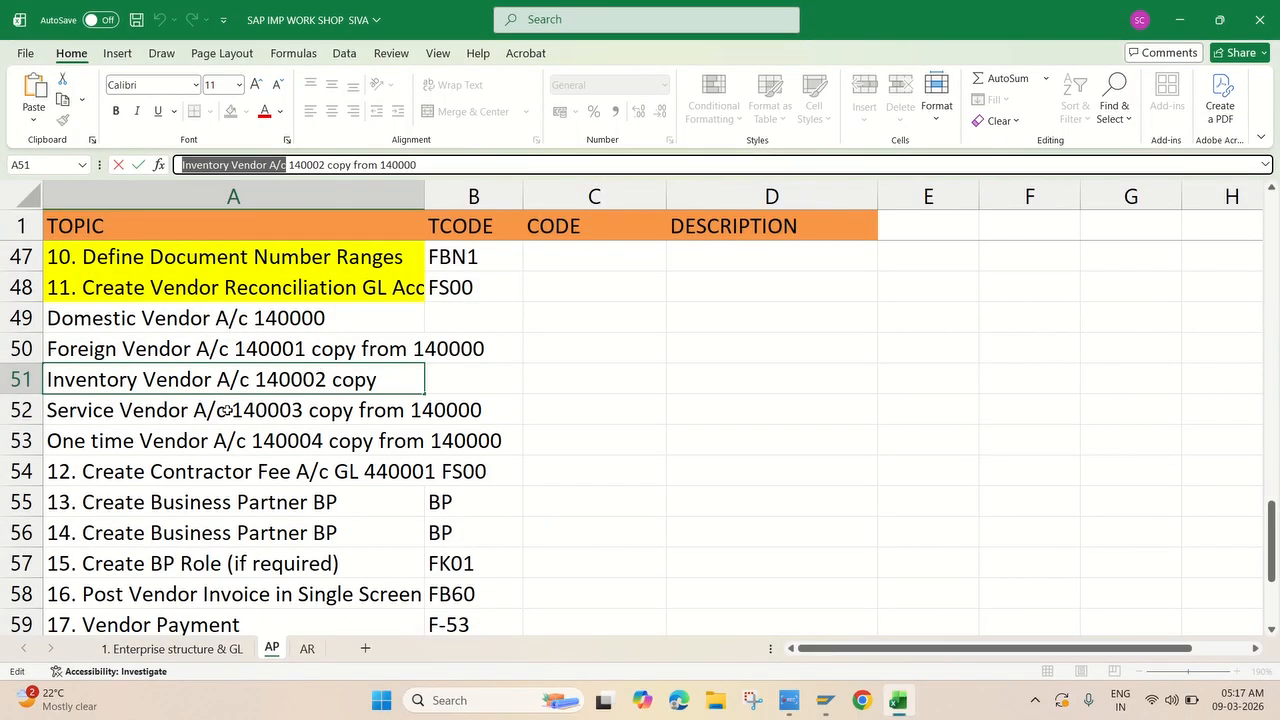
pyautogui.click(187, 408)
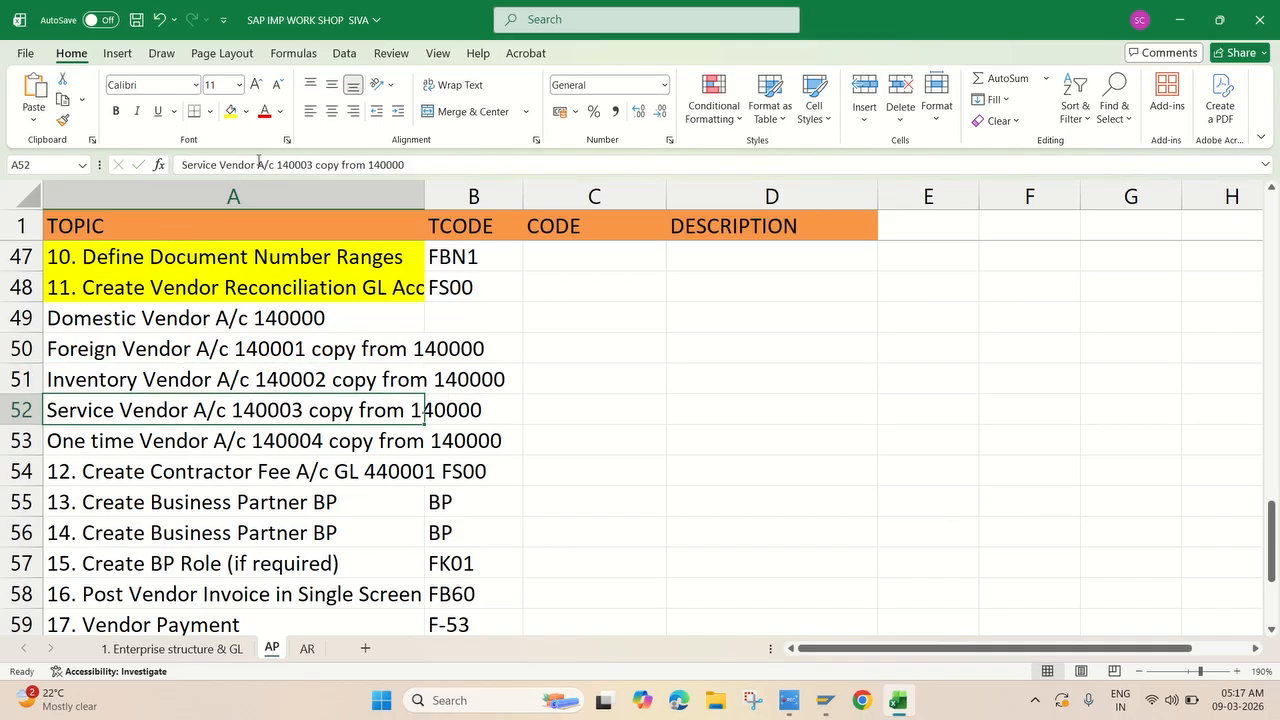
pyautogui.moveTo(268, 165); pyautogui.dragTo(152, 171)
pyautogui.hotkey('ctrl', 'c')
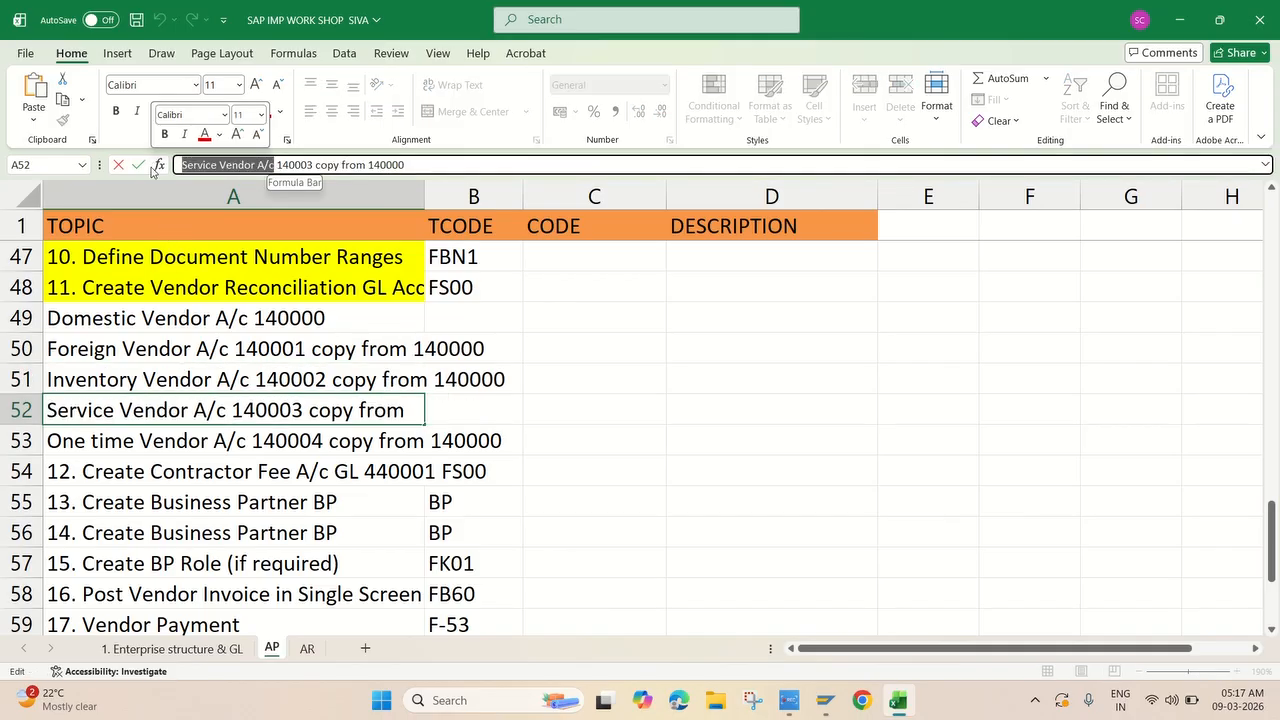
pyautogui.hotkey('alt', 'Tab')
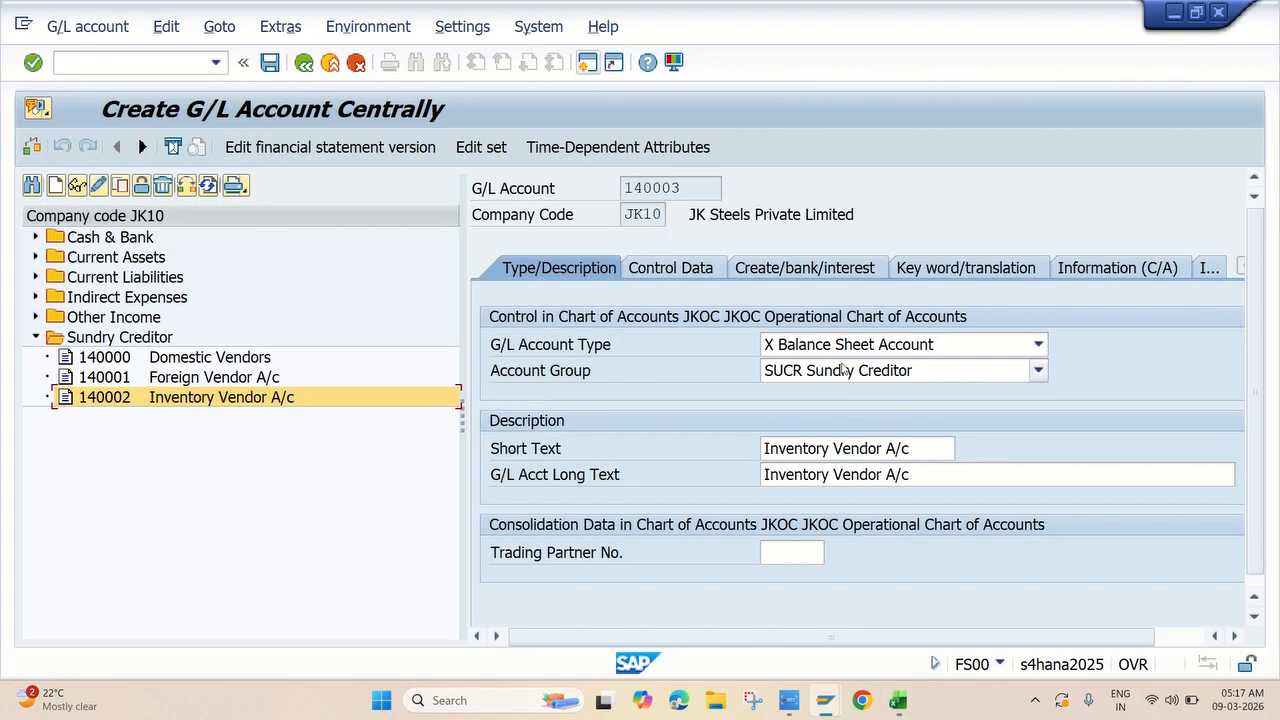
# Set short and long text to 'Service Vendor A/c' and save account 140003.
pyautogui.moveTo(930, 450); pyautogui.dragTo(565, 401)
pyautogui.hotkey('ctrl', 'v')
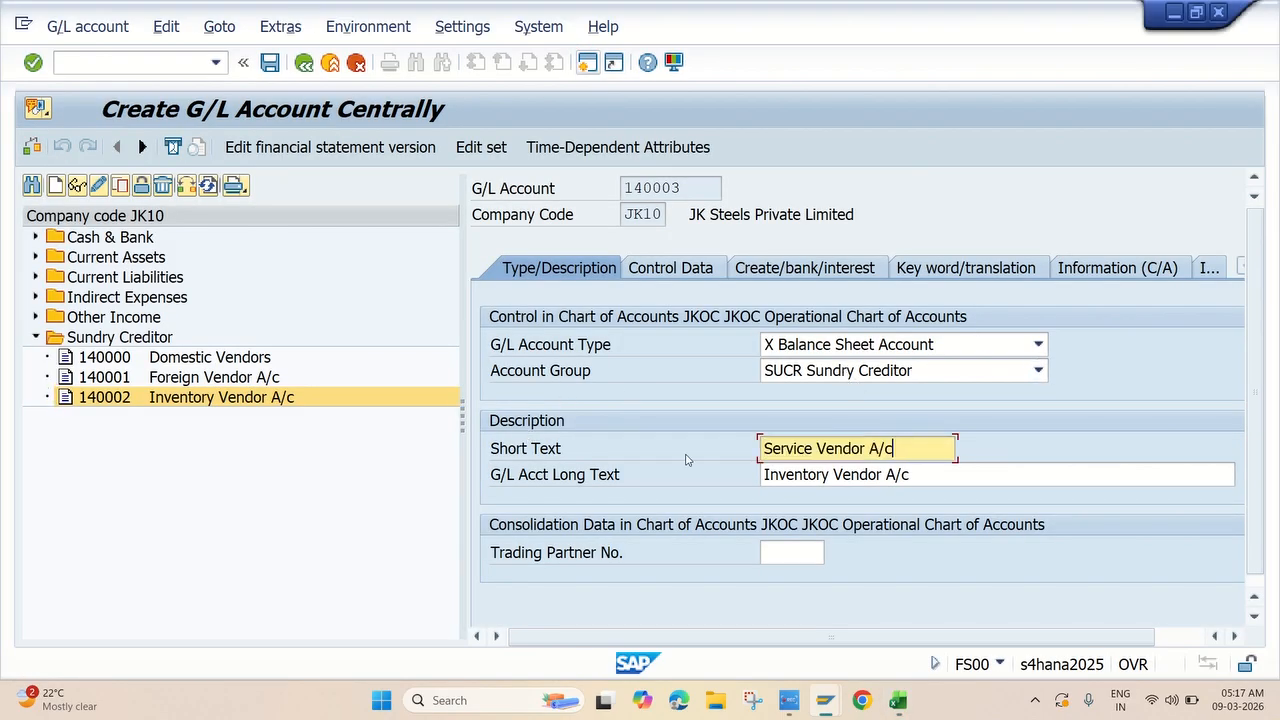
pyautogui.moveTo(917, 478); pyautogui.dragTo(676, 477)
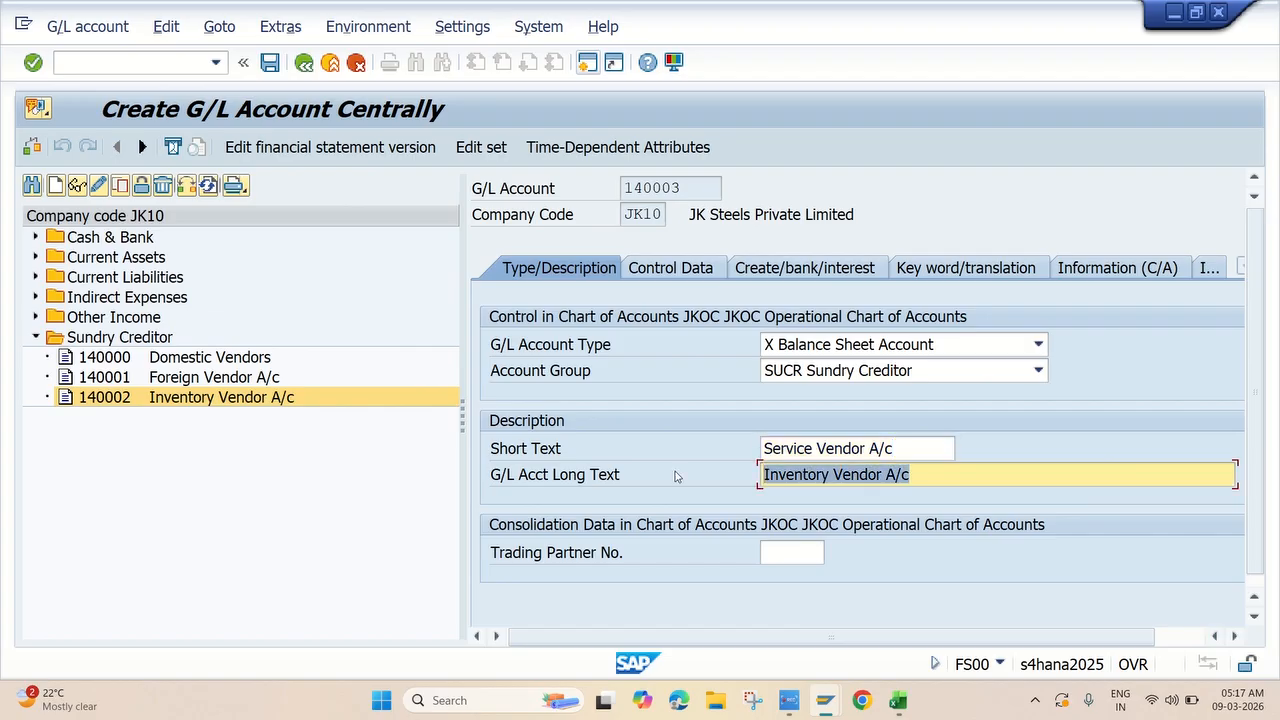
pyautogui.hotkey('ctrl', 'v')
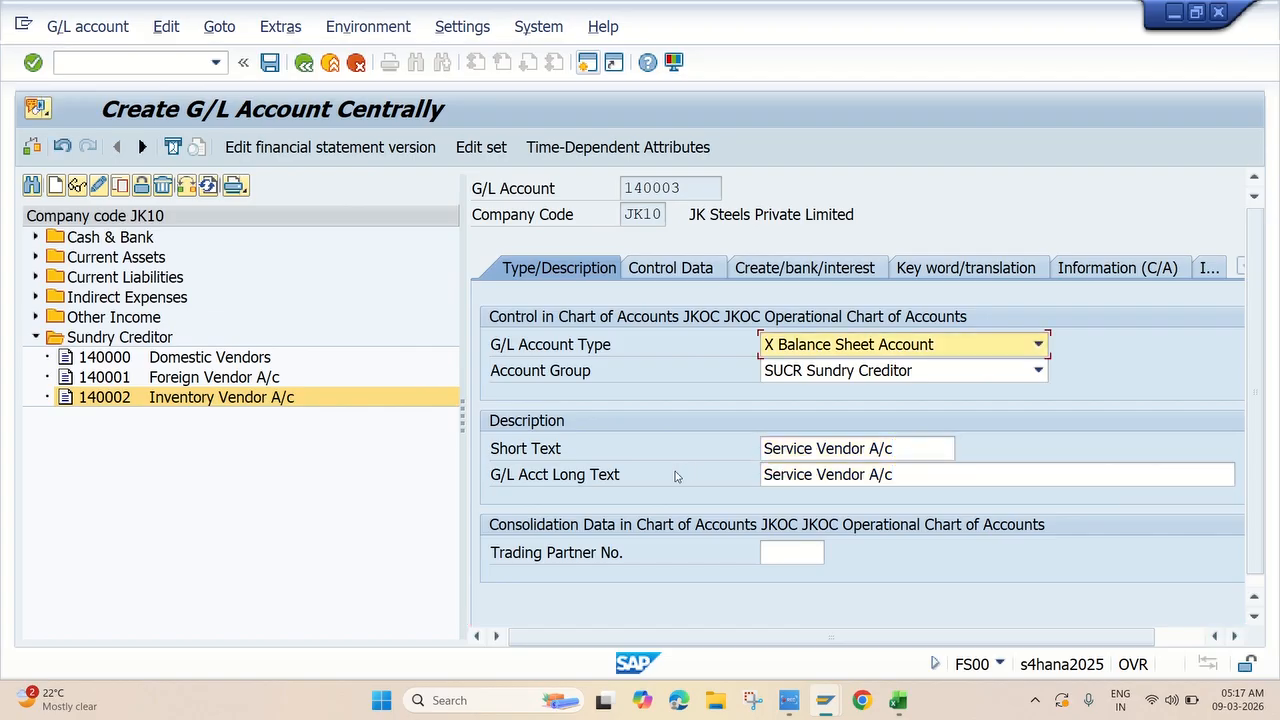
pyautogui.click(269, 62)
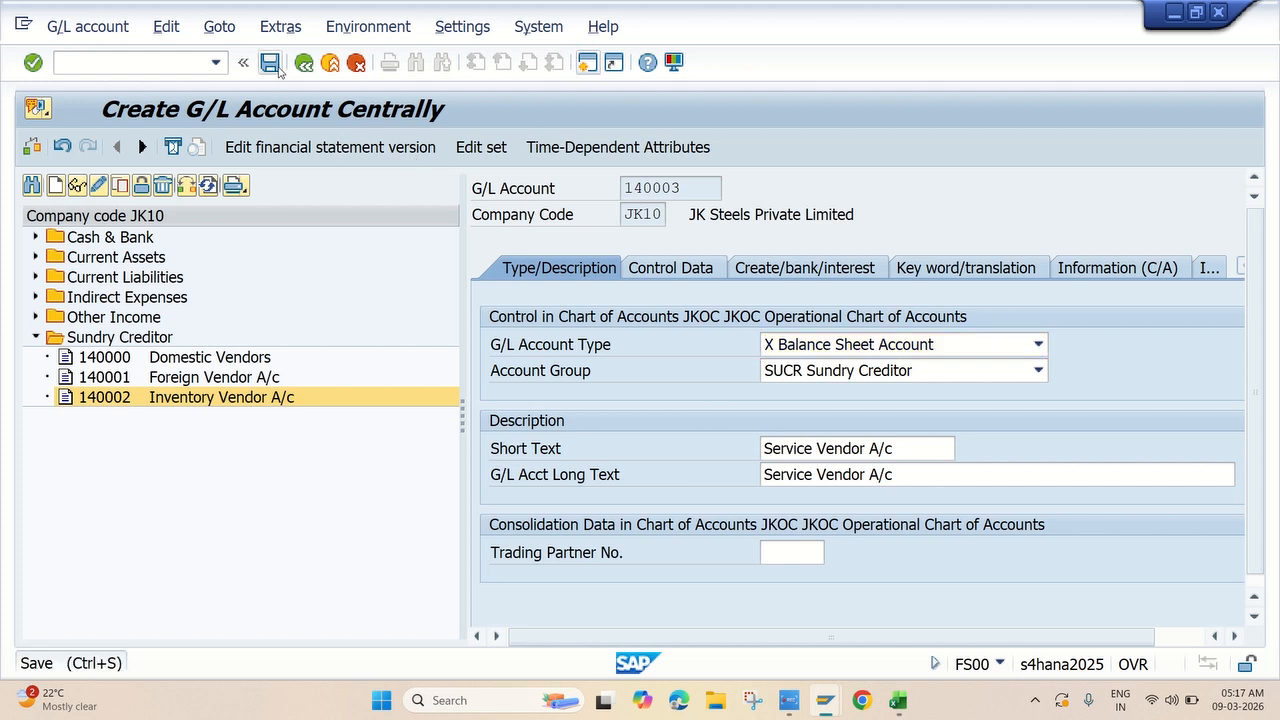
# Copy account 140003 into new G/L account 140004.
pyautogui.click(119, 187)
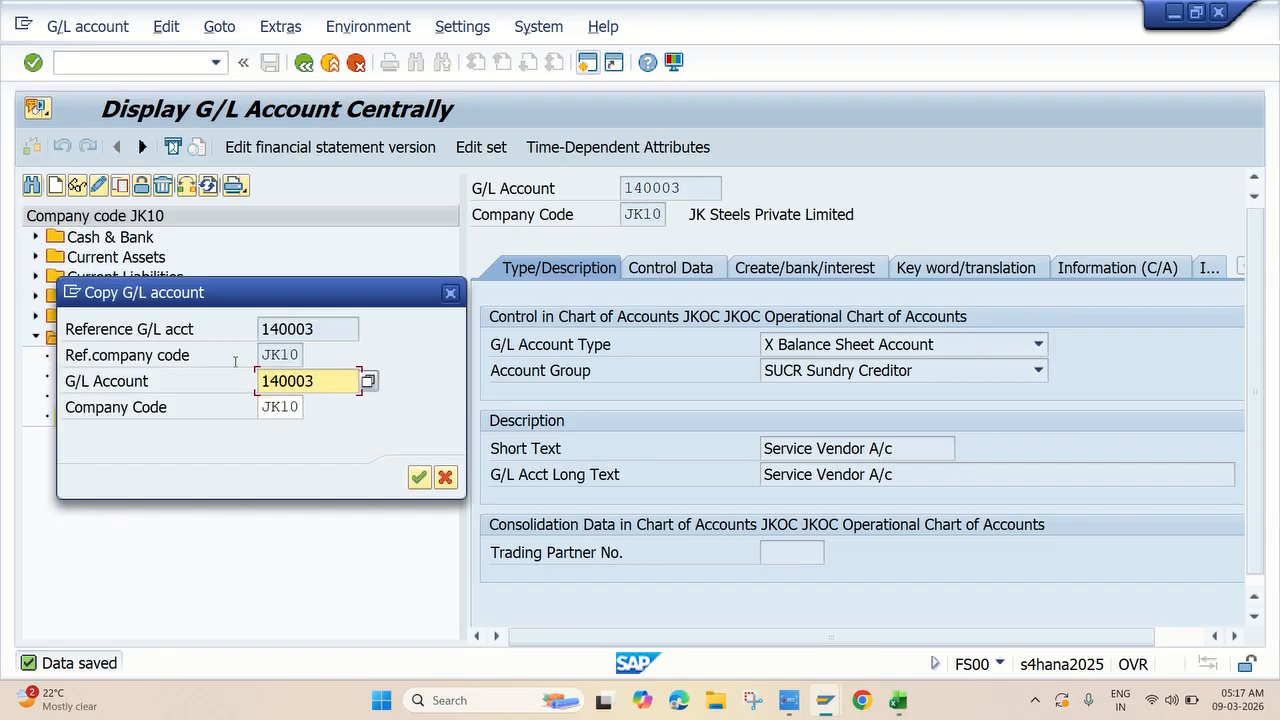
pyautogui.press('BackSpace')
pyautogui.write('4')
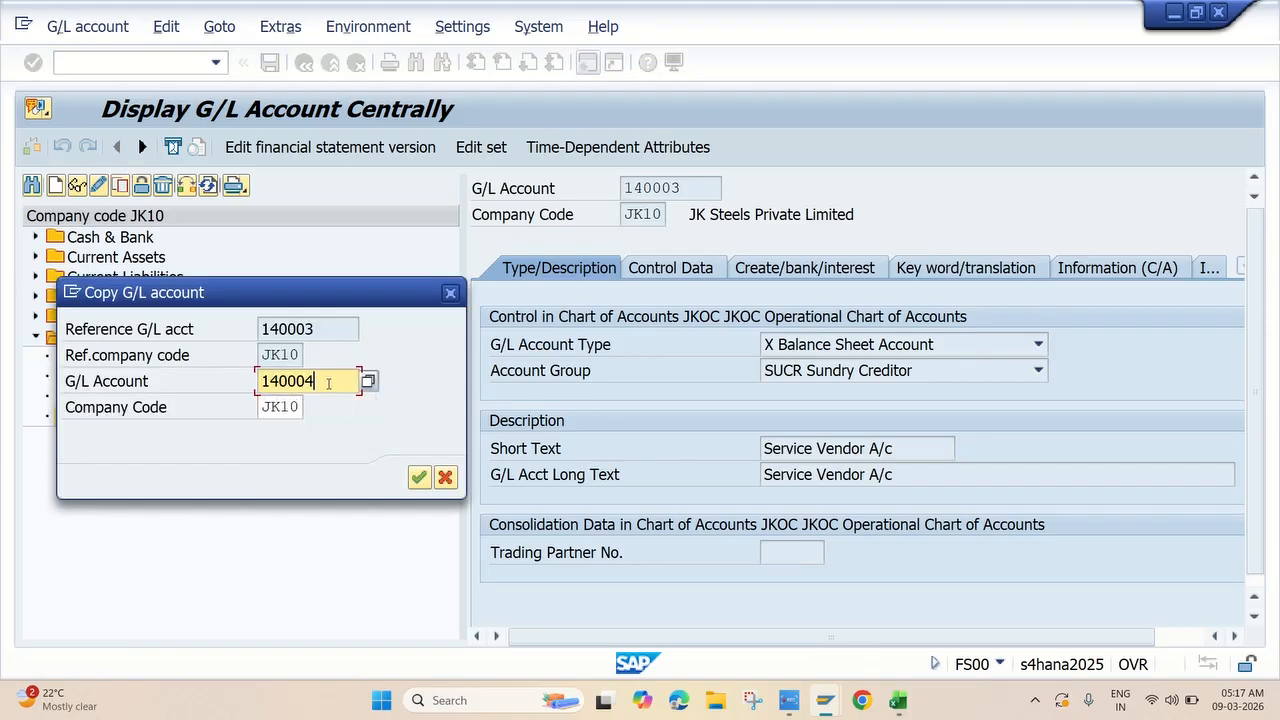
pyautogui.click(418, 478)
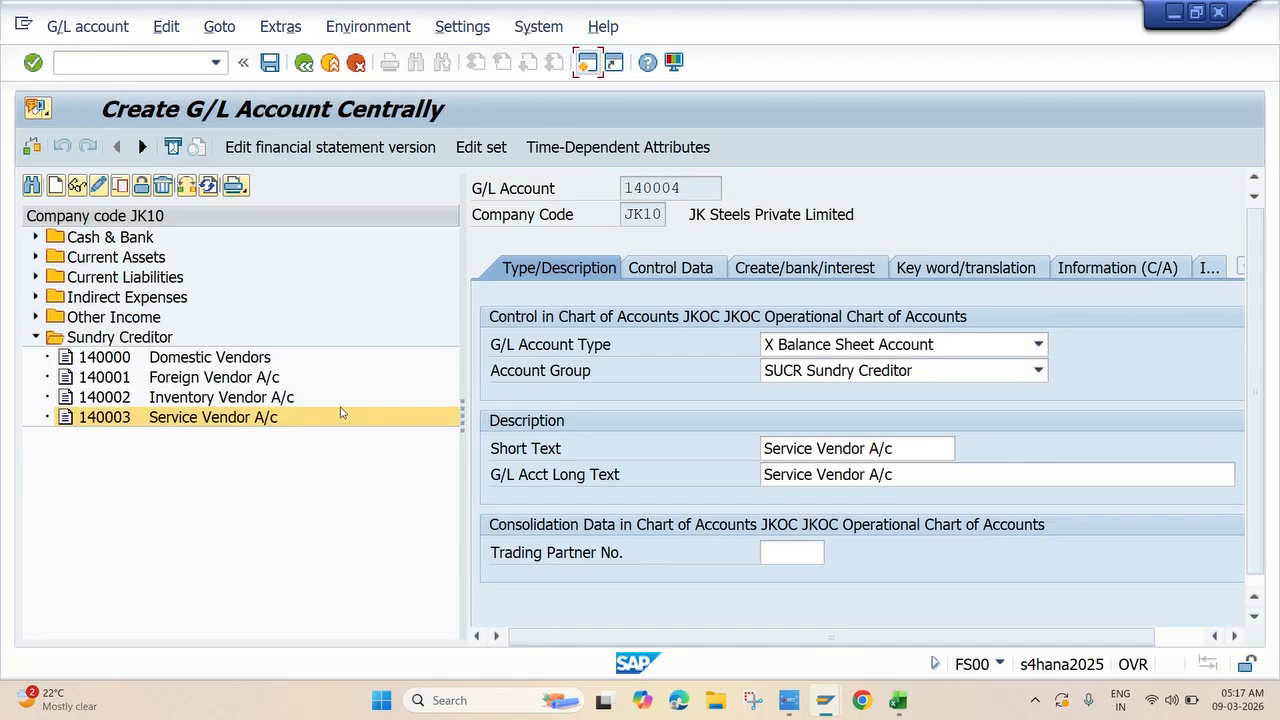
# Copy the name 'One time Vendor A/c' from the Excel notes.
pyautogui.hotkey('alt', 'Tab')
pyautogui.click(262, 441)
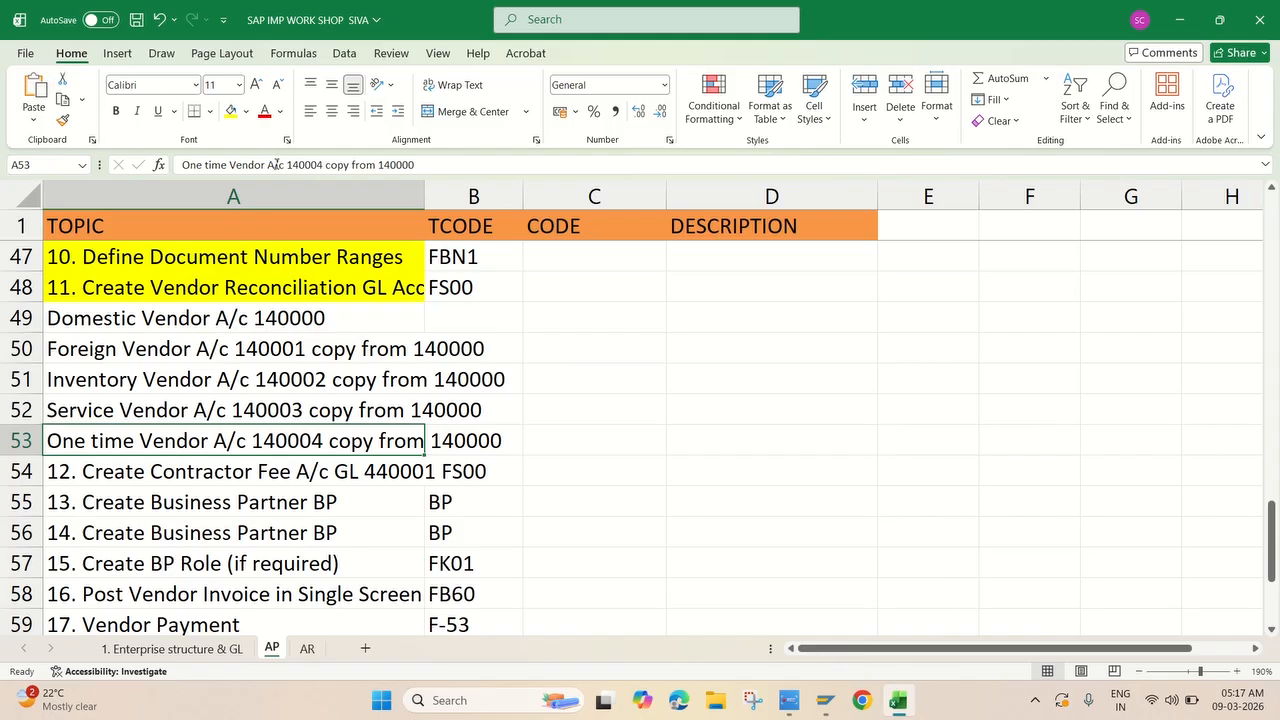
pyautogui.moveTo(275, 163); pyautogui.dragTo(178, 167)
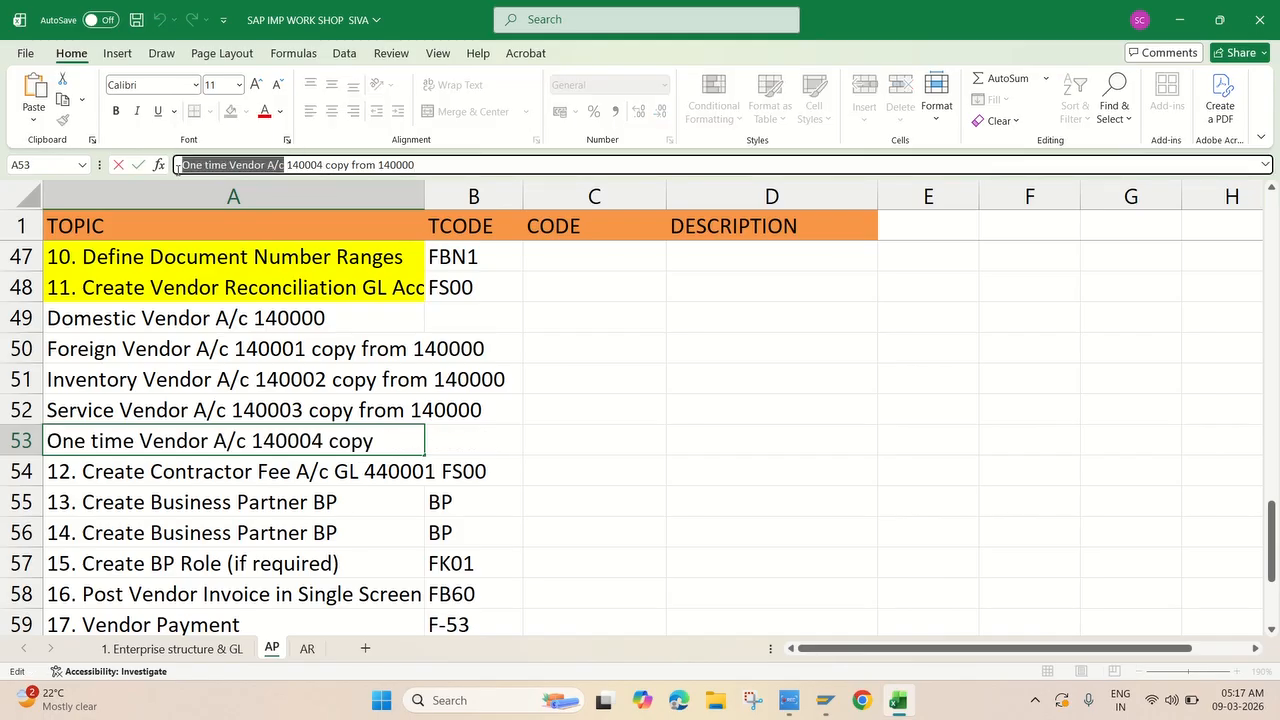
pyautogui.hotkey('alt', 'Tab')
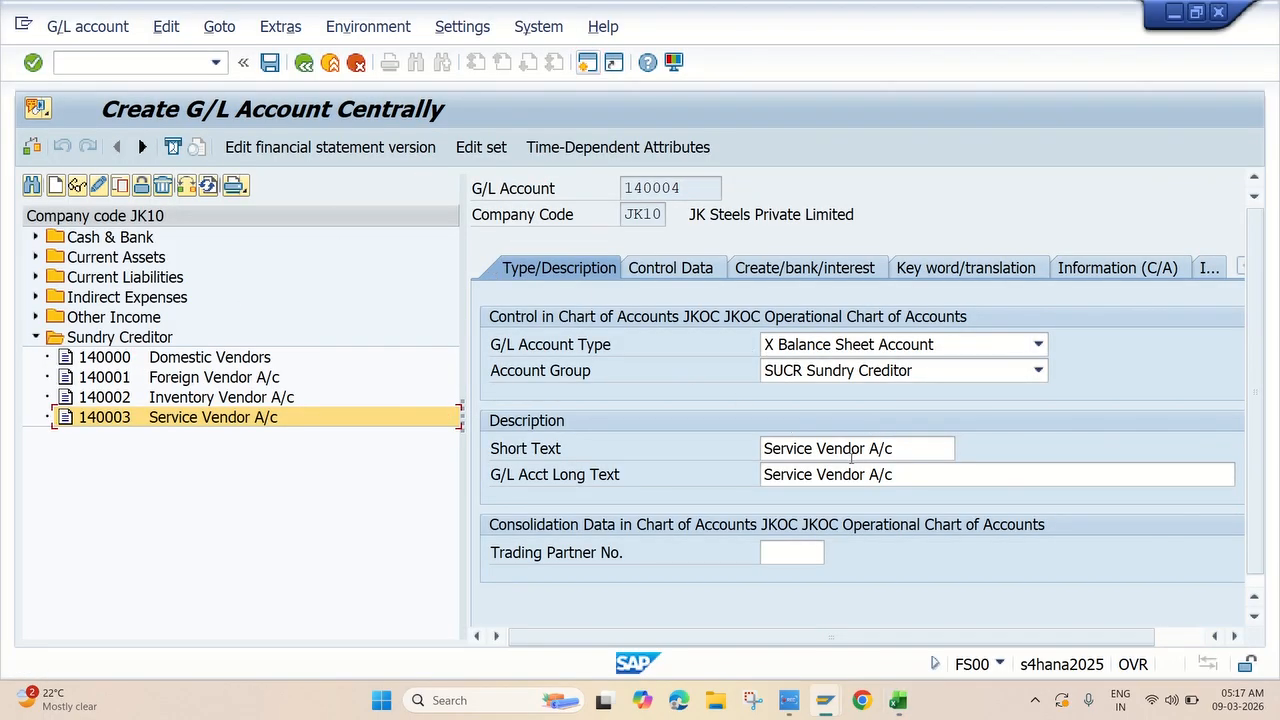
# Set short and long text to 'One time Vendor A/c' and save account 140004.
pyautogui.click(904, 448)
pyautogui.hotkey('ctrl', 'a')
pyautogui.hotkey('ctrl', 'v')
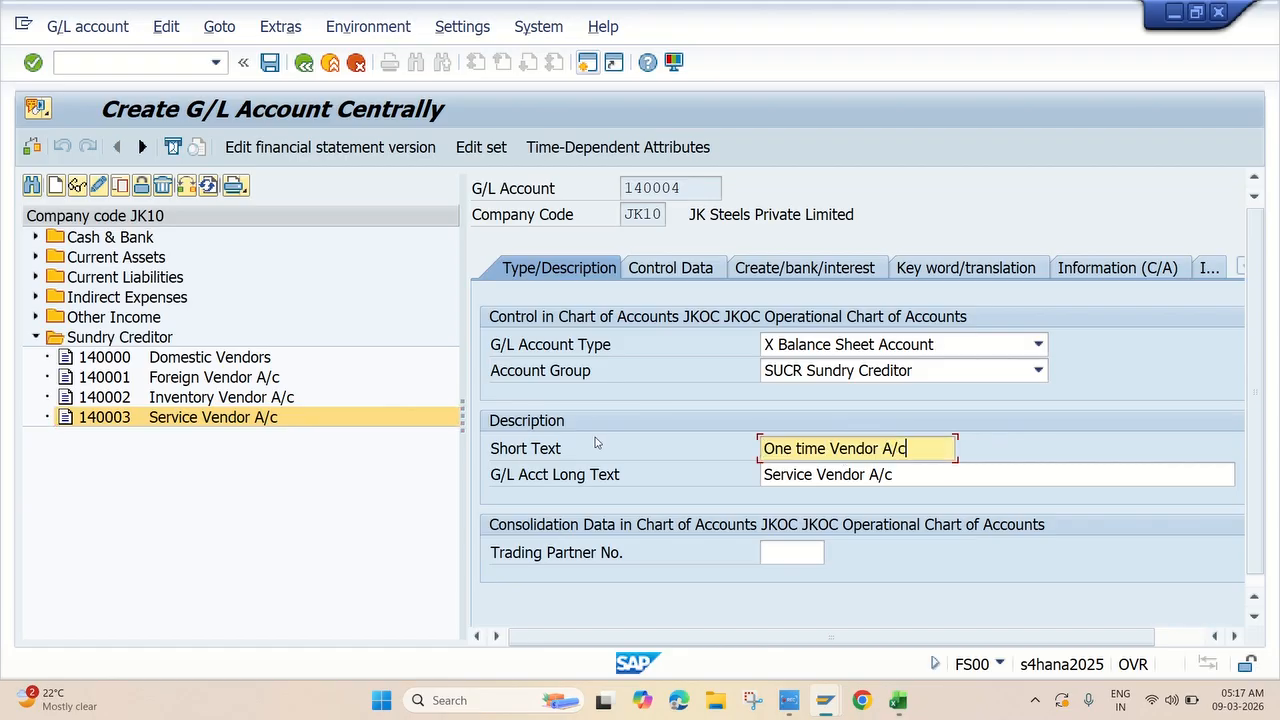
pyautogui.click(904, 474)
pyautogui.hotkey('ctrl', 'a')
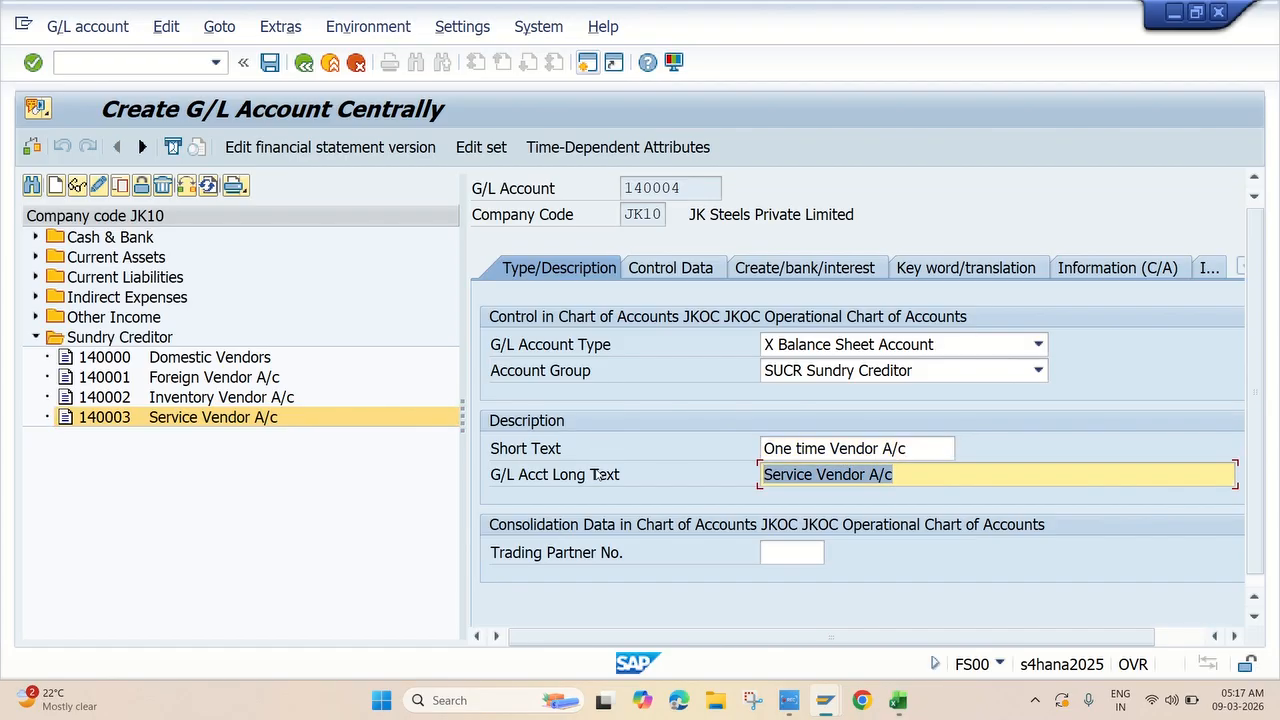
pyautogui.hotkey('ctrl', 'v')
pyautogui.press('Return')
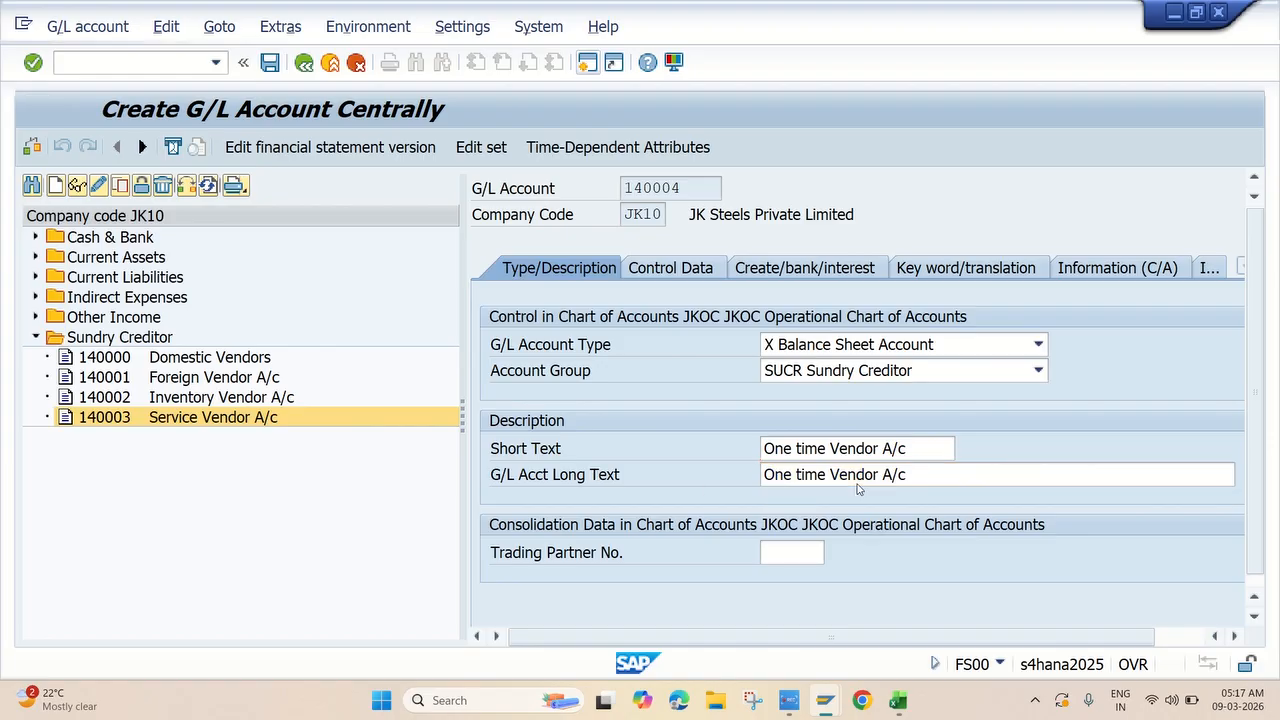
pyautogui.click(269, 62)
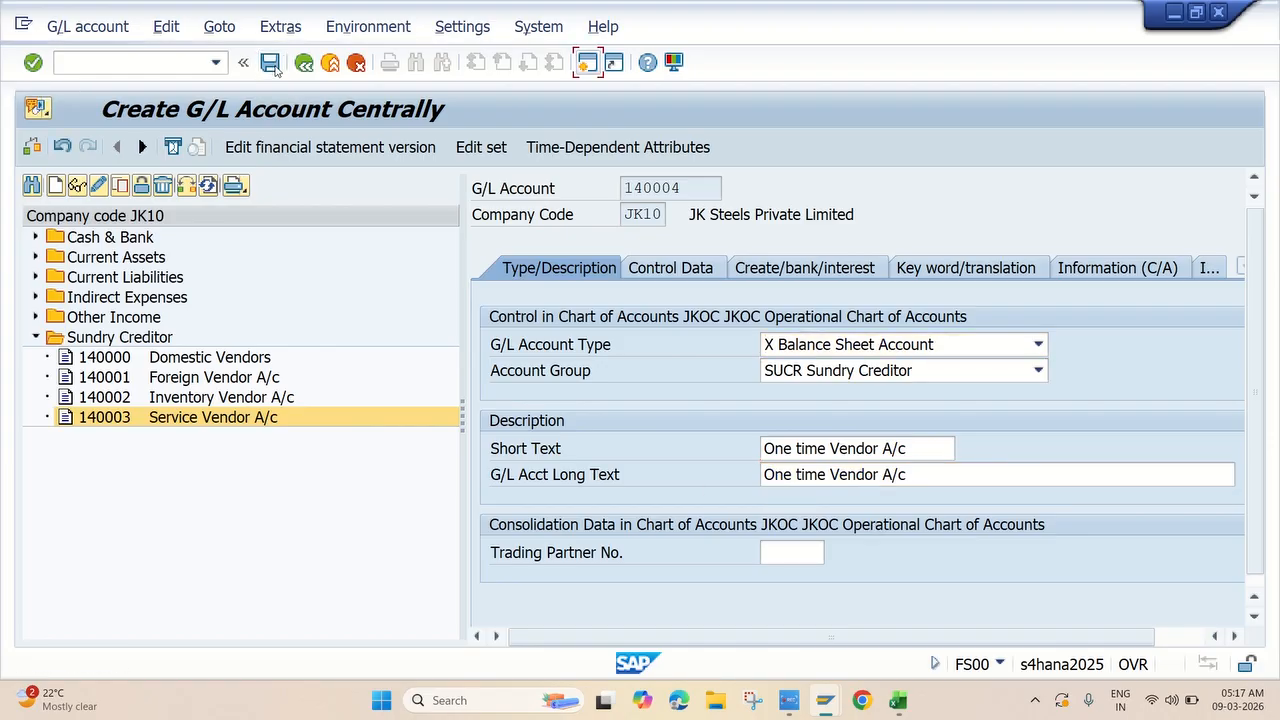
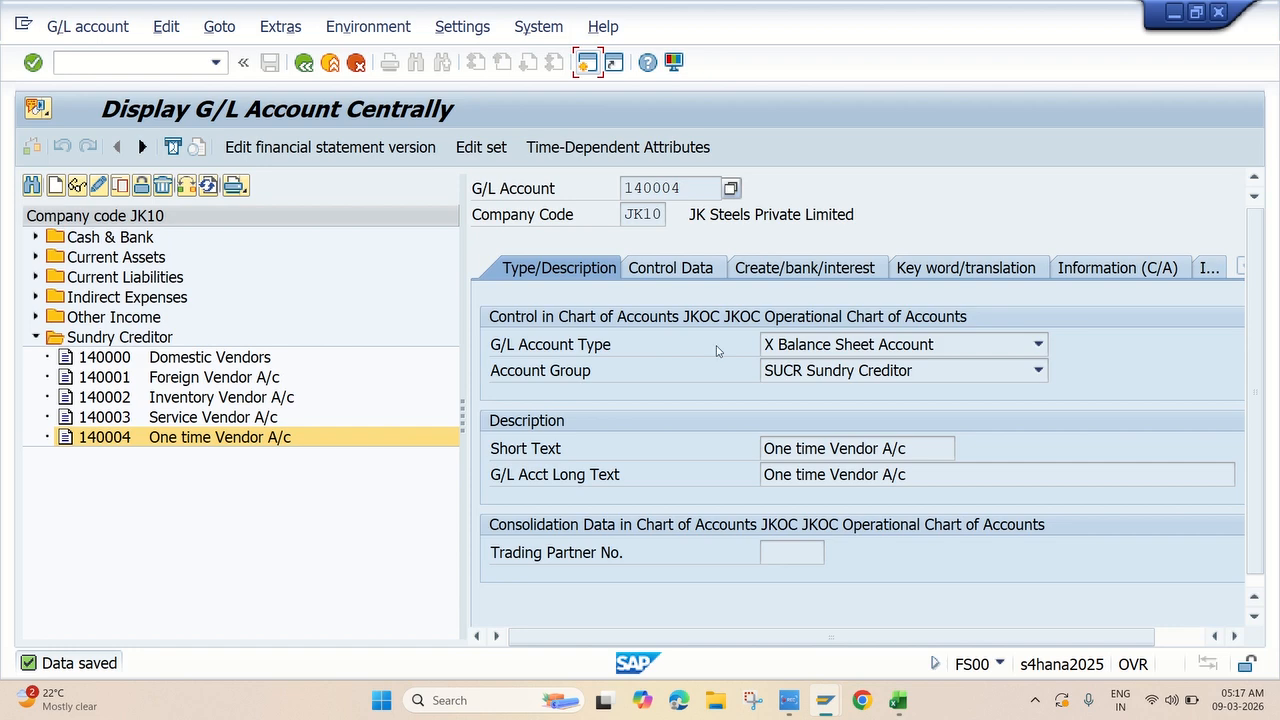
# Review the Control Data of account 140004, then switch to the Excel workbook.
pyautogui.click(694, 272)
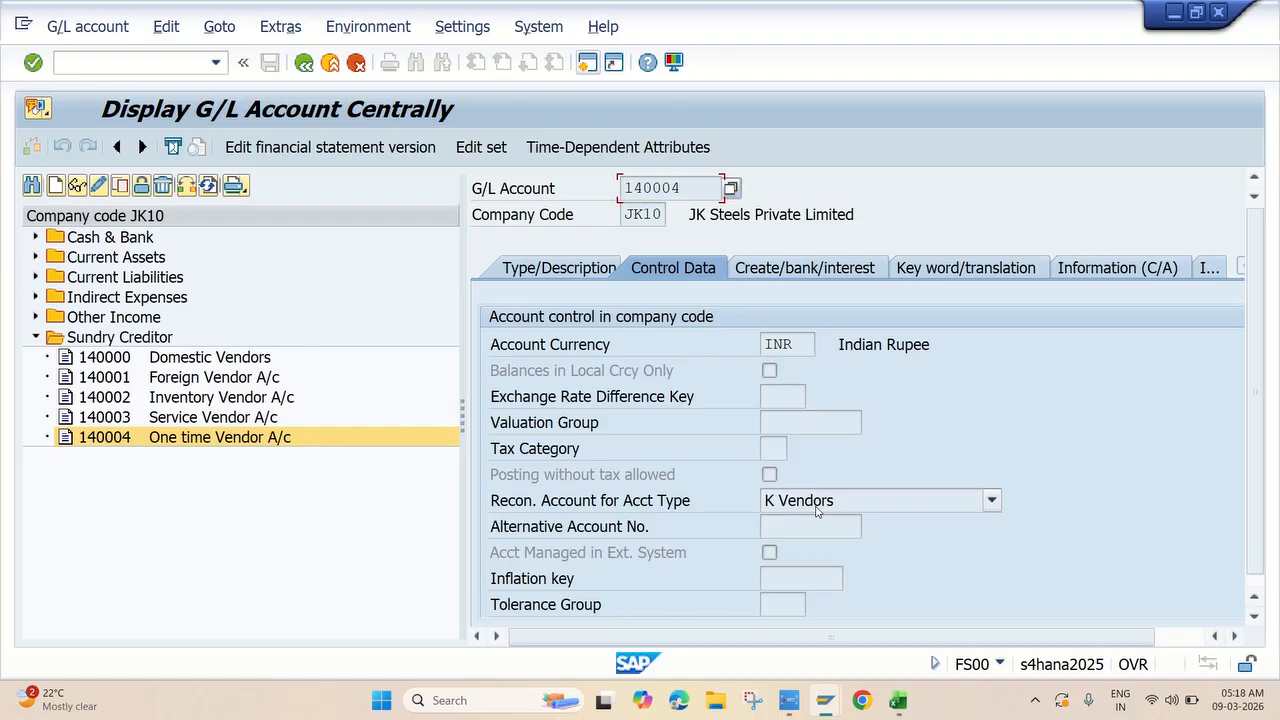
pyautogui.hotkey('alt', 'Tab')
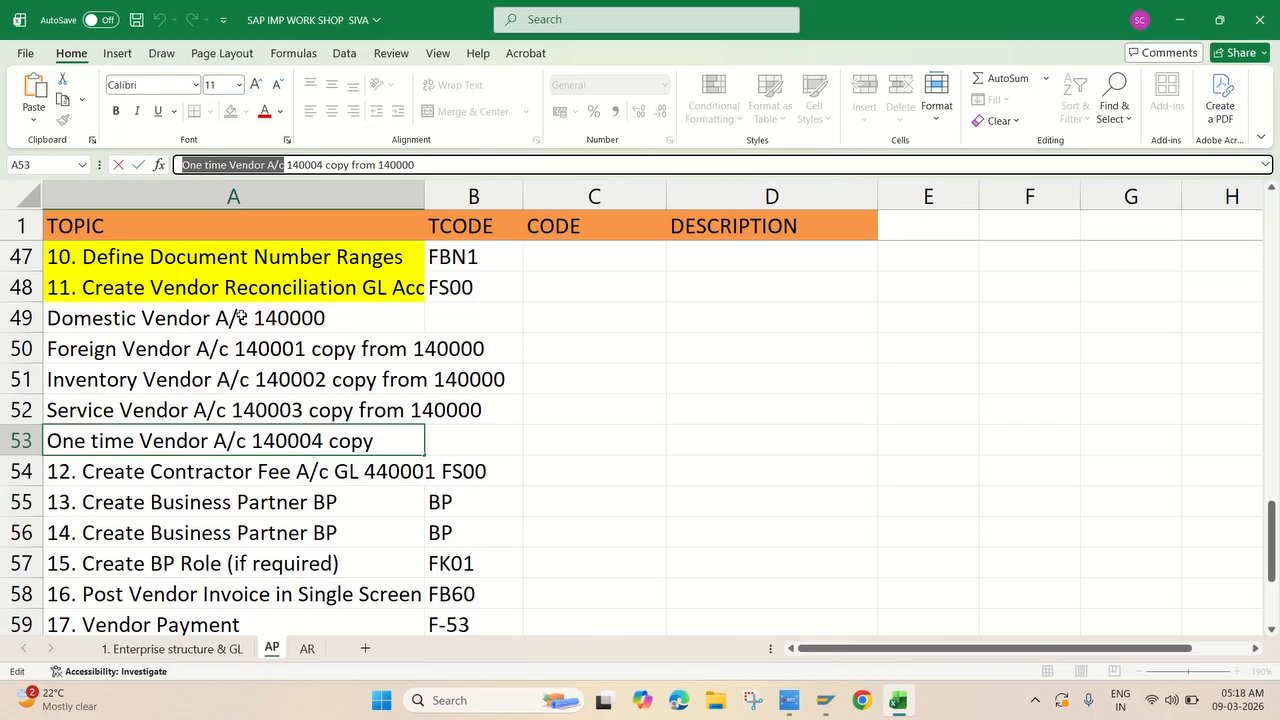
# Commit the A53 note and shade the Contractor Fee task in A54 yellow.
pyautogui.press('Return')
pyautogui.click(790, 700)
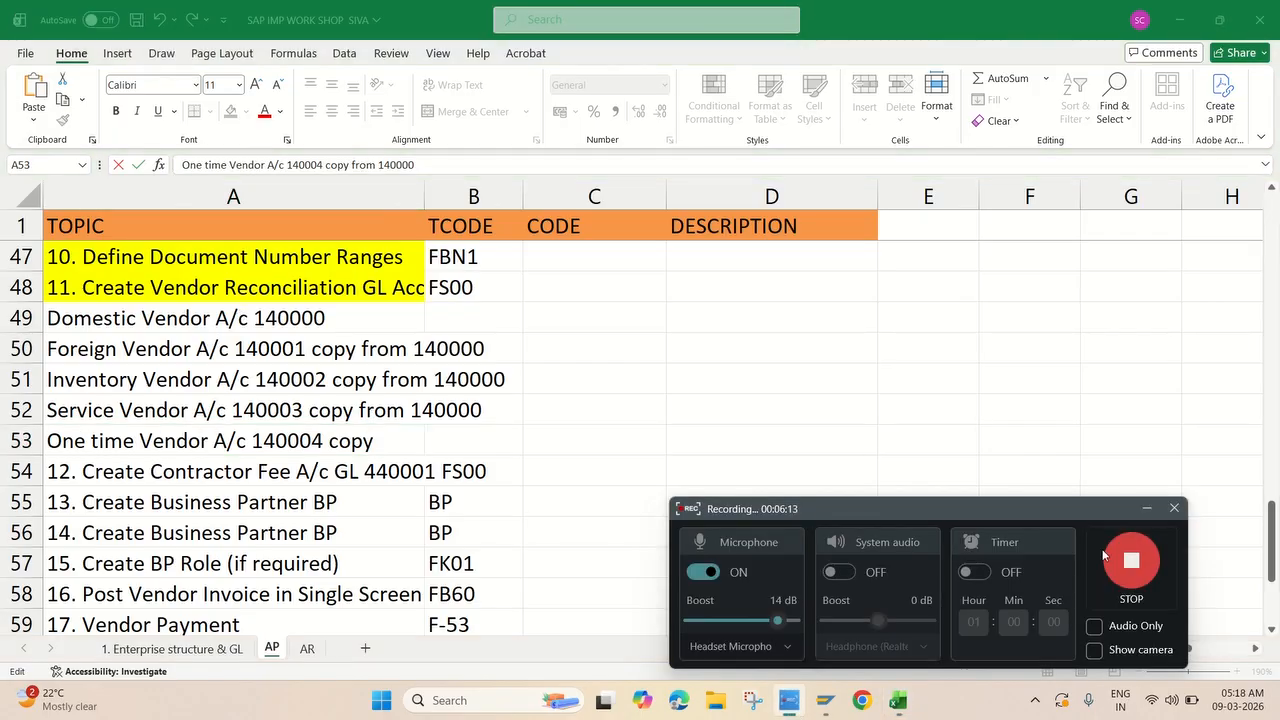
pyautogui.scroll(-1, 337, 478)
pyautogui.scroll(-1, 337, 478)
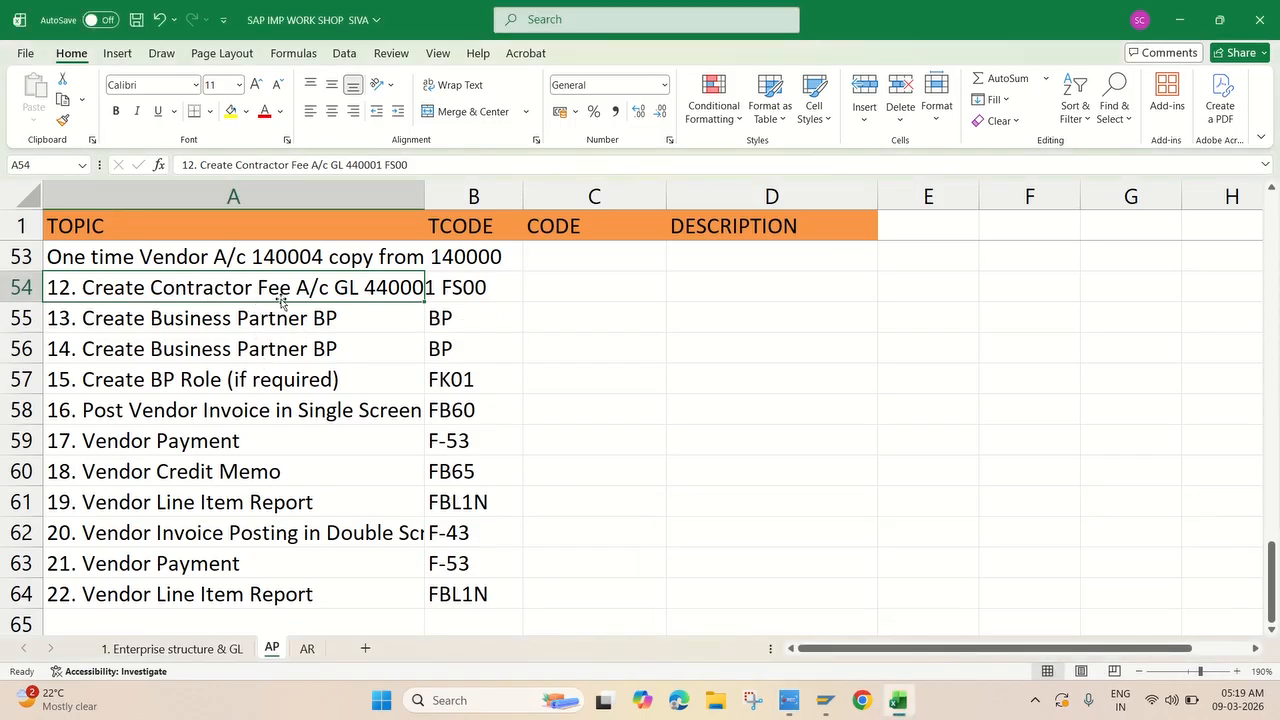
pyautogui.click(231, 111)
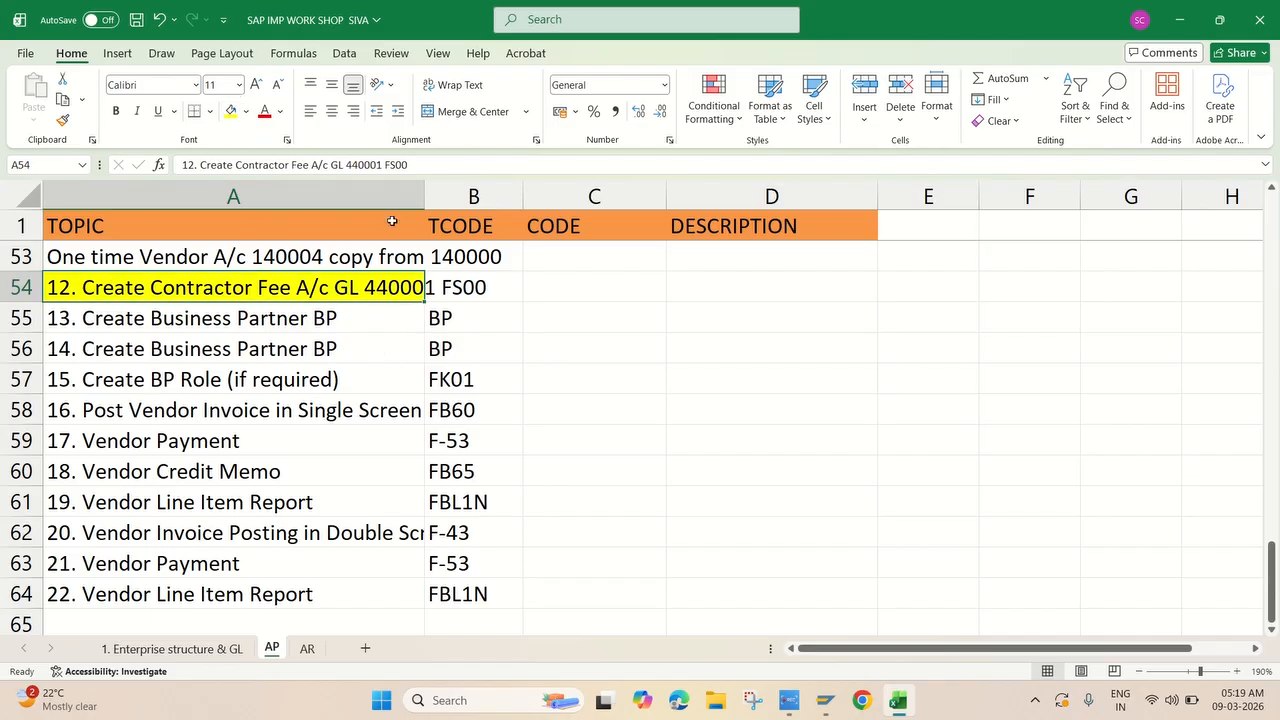
# Copy account number 440001 from cell A54 and return to SAP.
pyautogui.moveTo(384, 165); pyautogui.dragTo(345, 166)
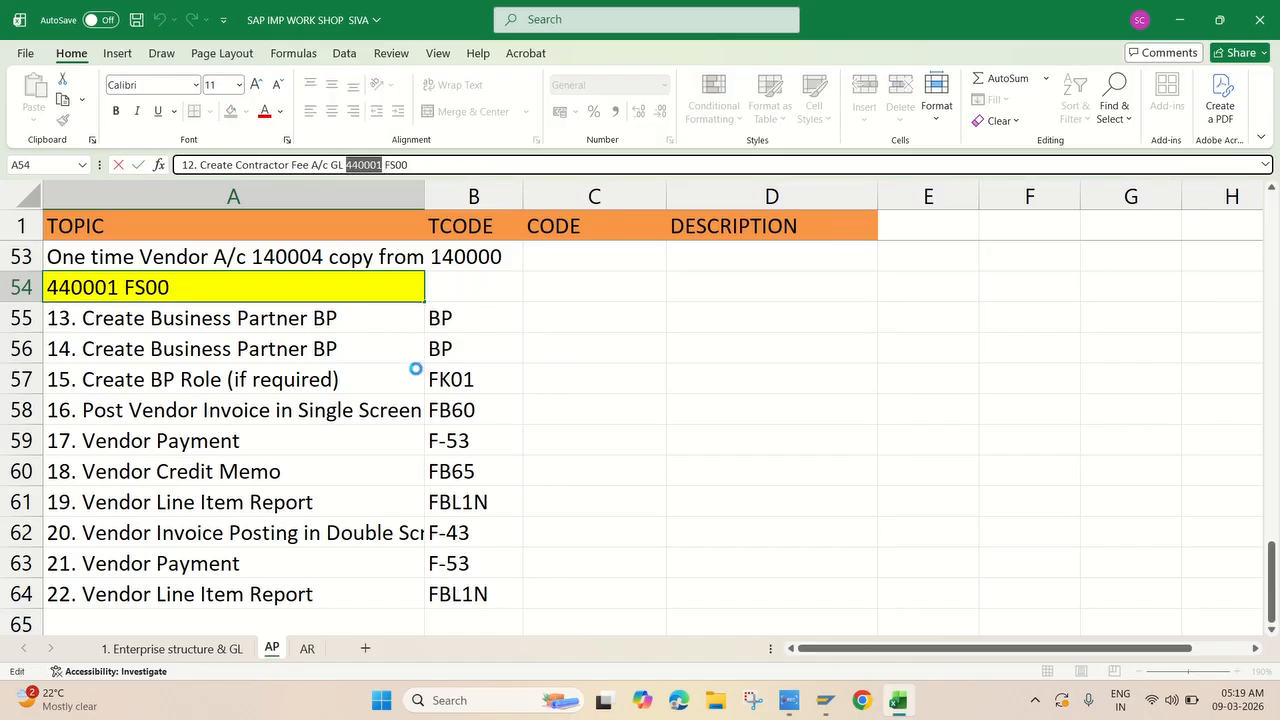
pyautogui.hotkey('ctrl', 'c')
pyautogui.moveTo(822, 700)
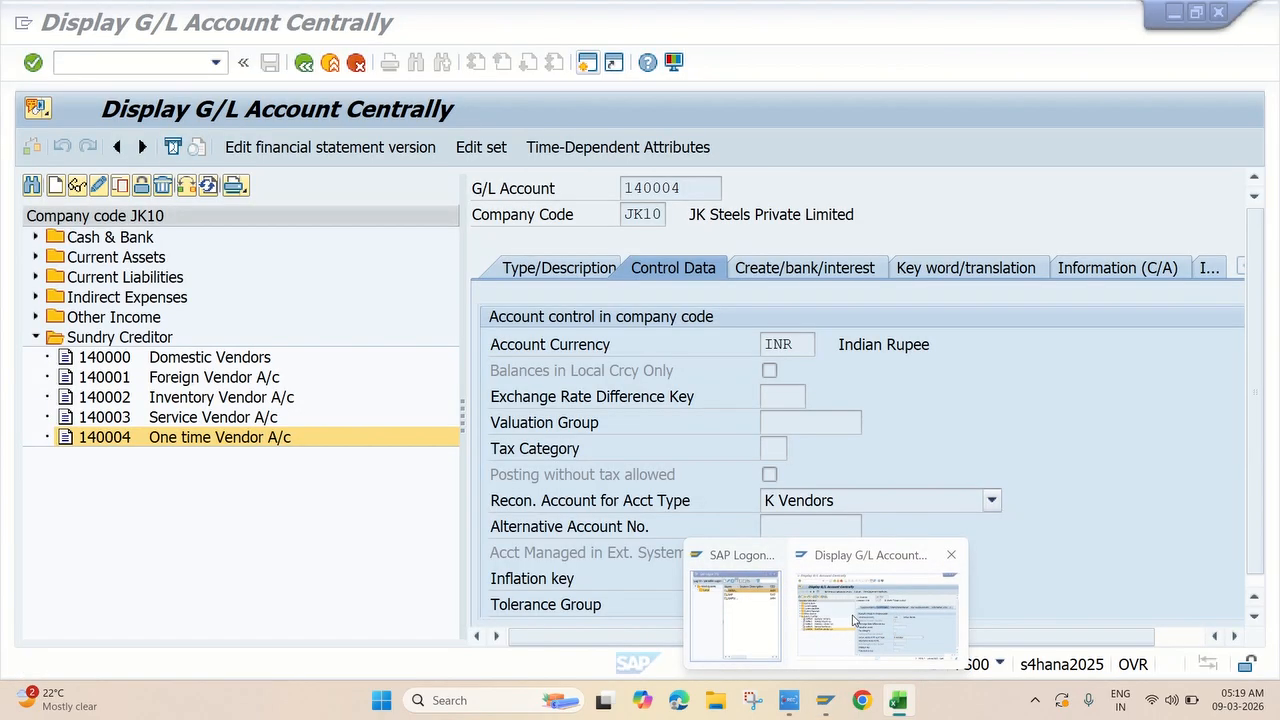
pyautogui.click(877, 612)
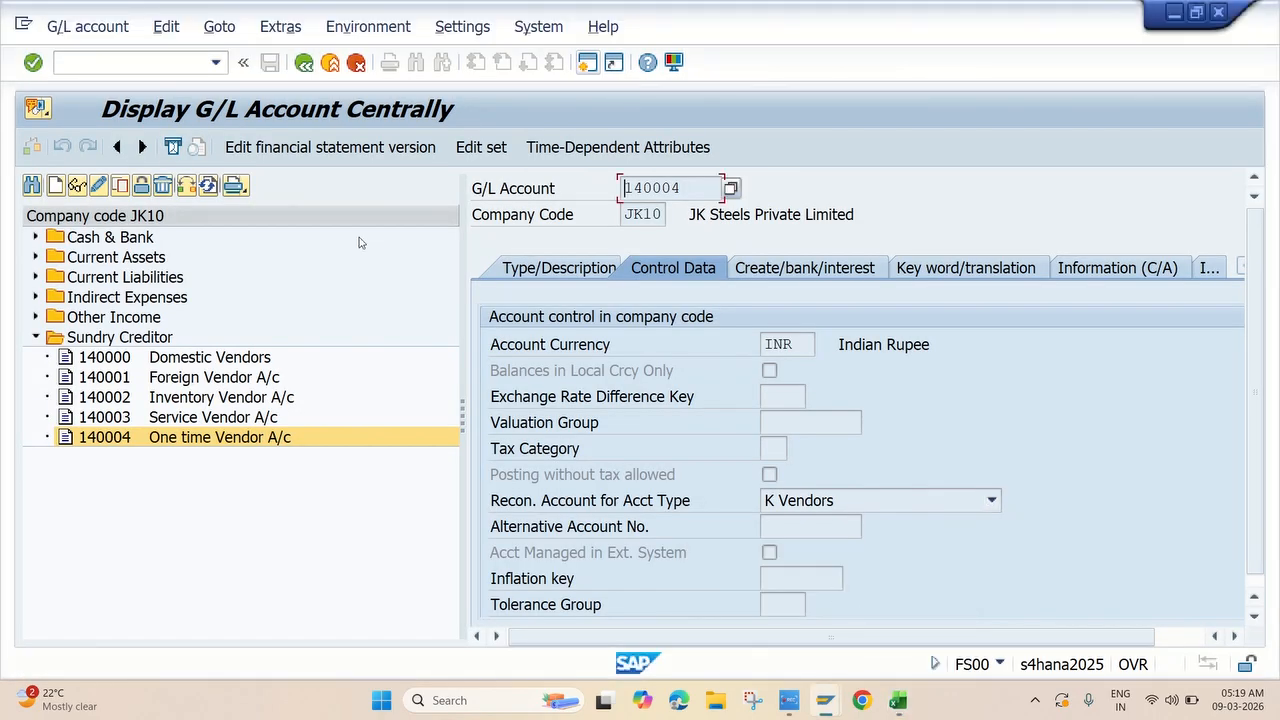
# Start new G/L account 440001 as type P (Primary Costs) in group INEX Indirect Expenses.
pyautogui.click(56, 186)
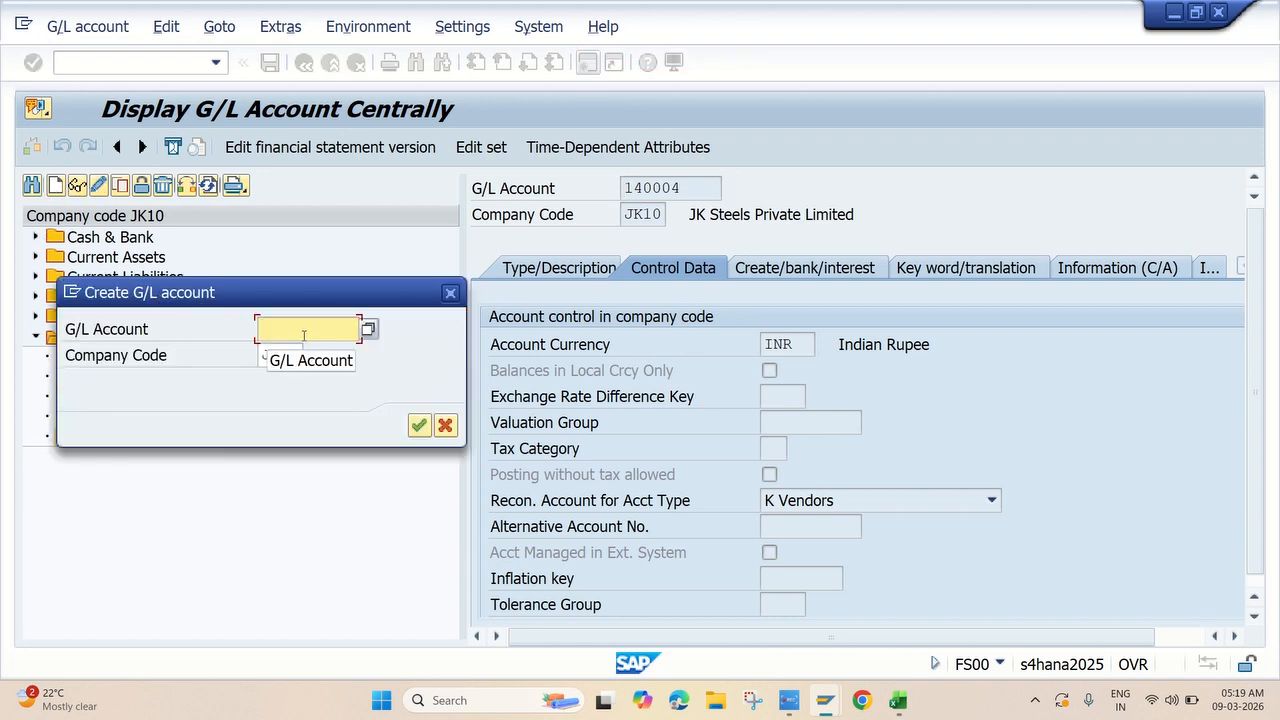
pyautogui.hotkey('ctrl', 'v')
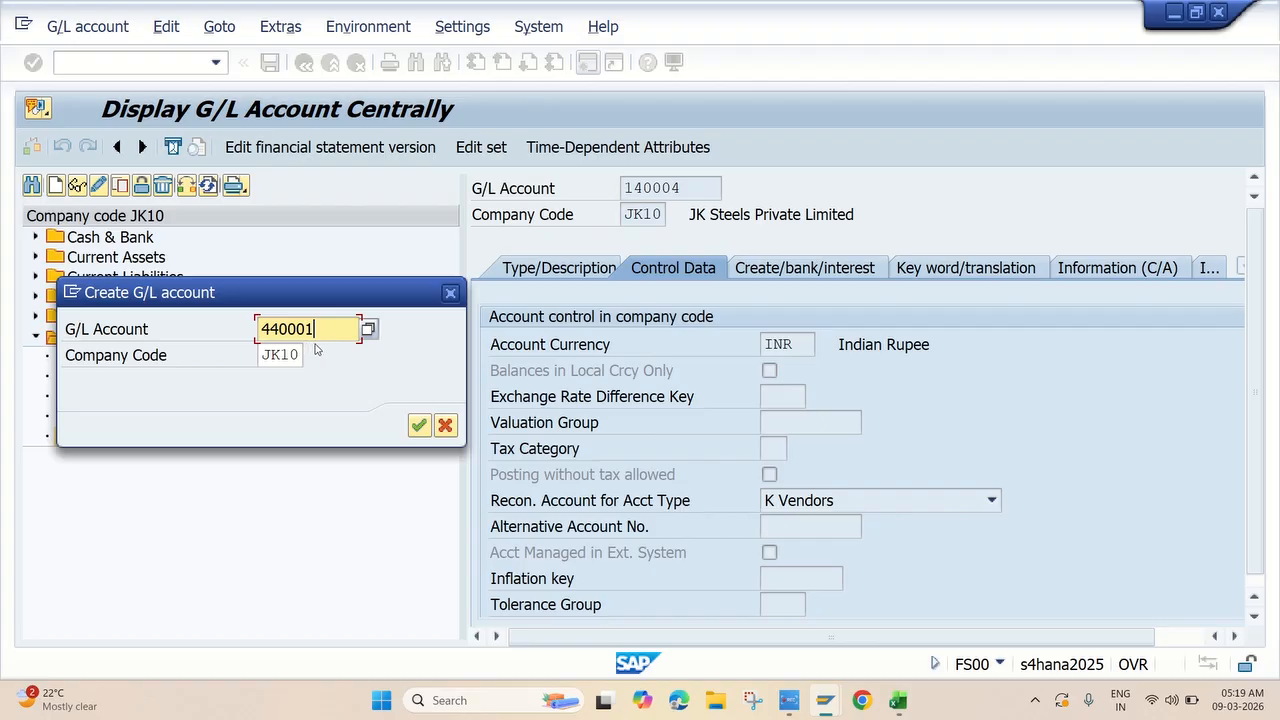
pyautogui.click(418, 427)
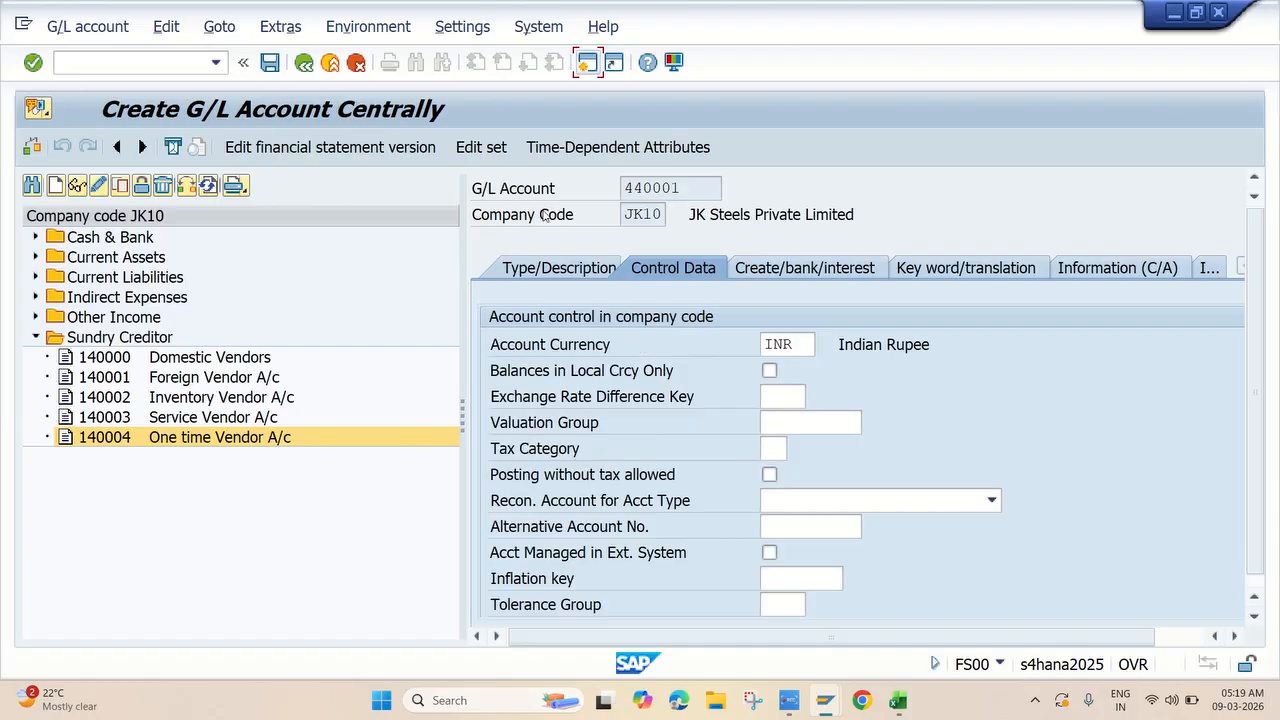
pyautogui.click(550, 268)
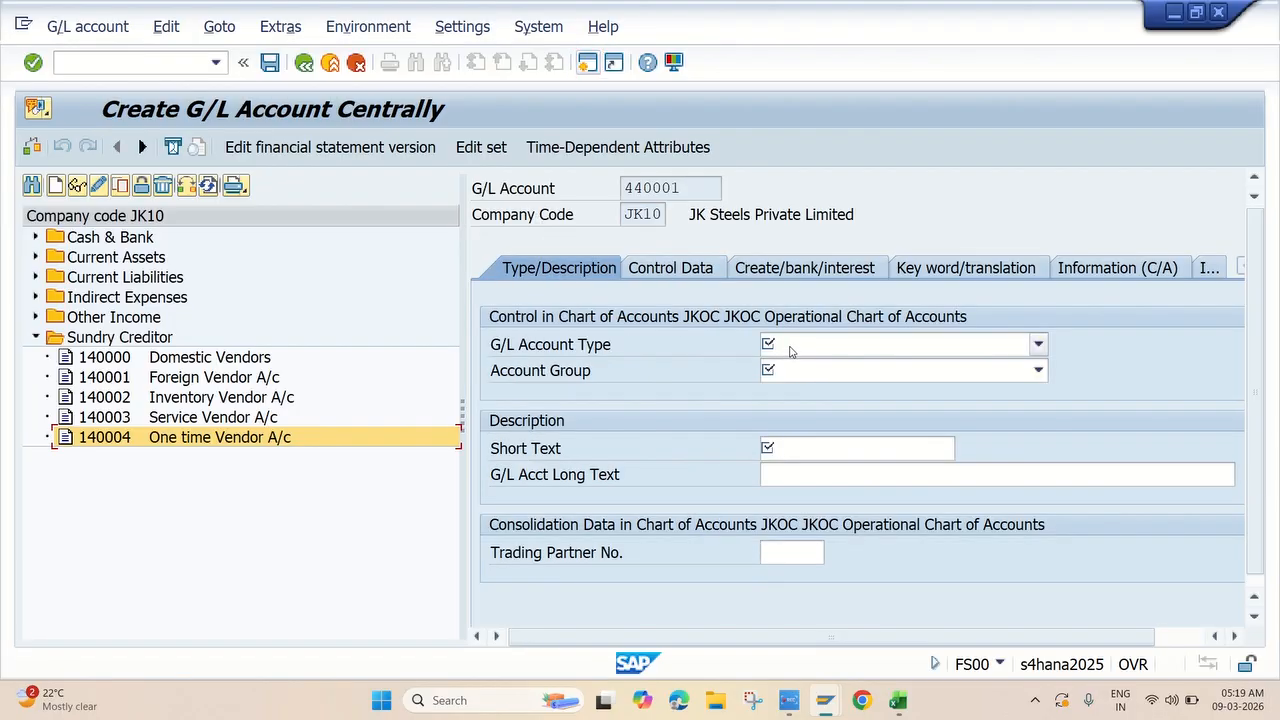
pyautogui.click(790, 347)
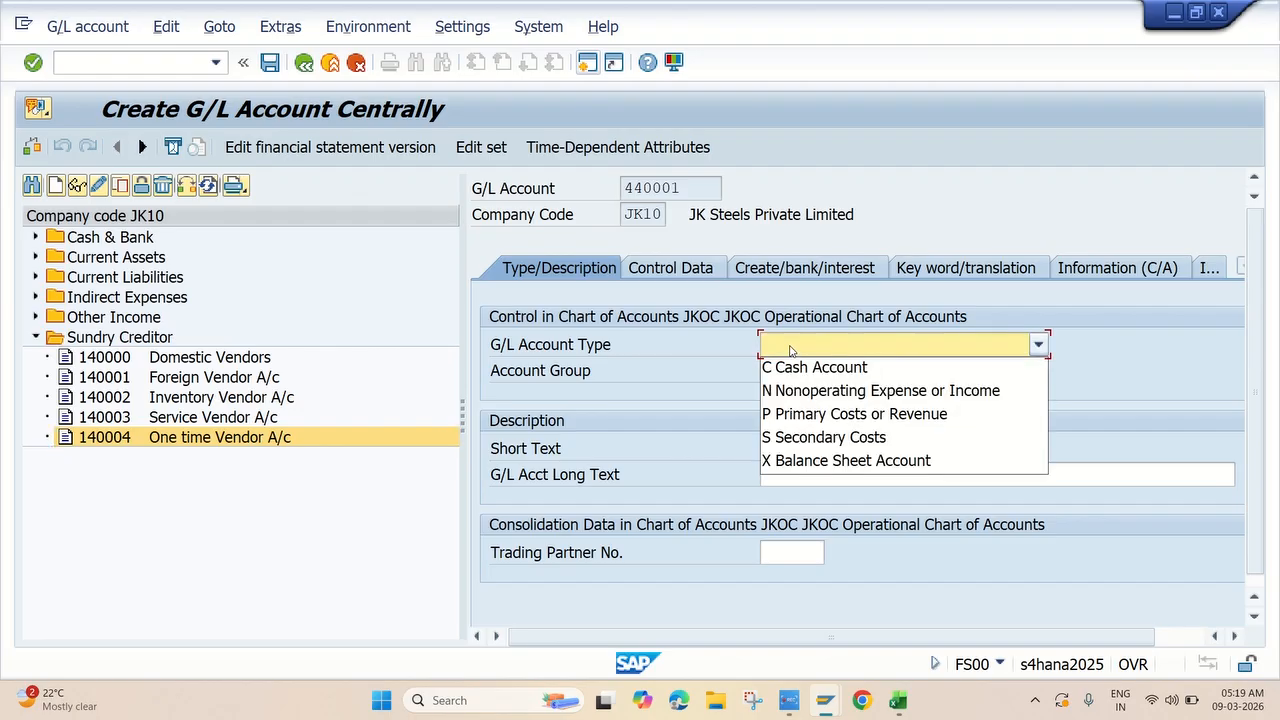
pyautogui.click(818, 423)
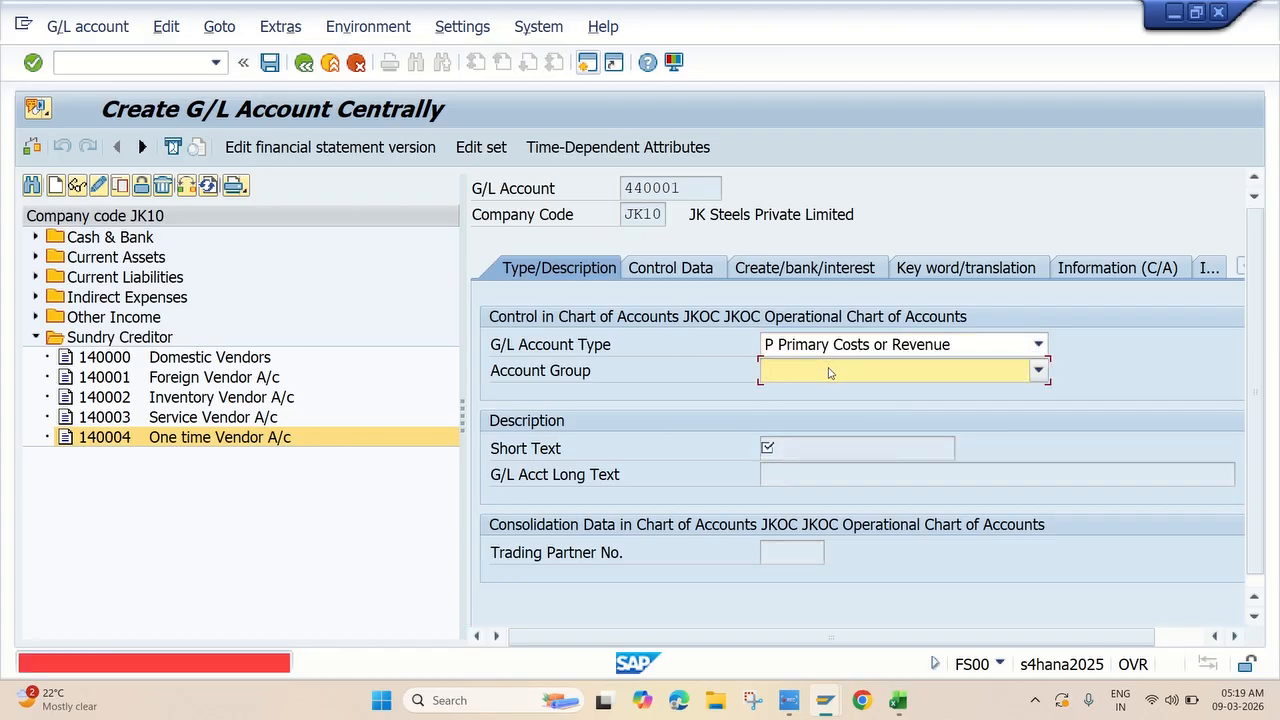
pyautogui.click(828, 372)
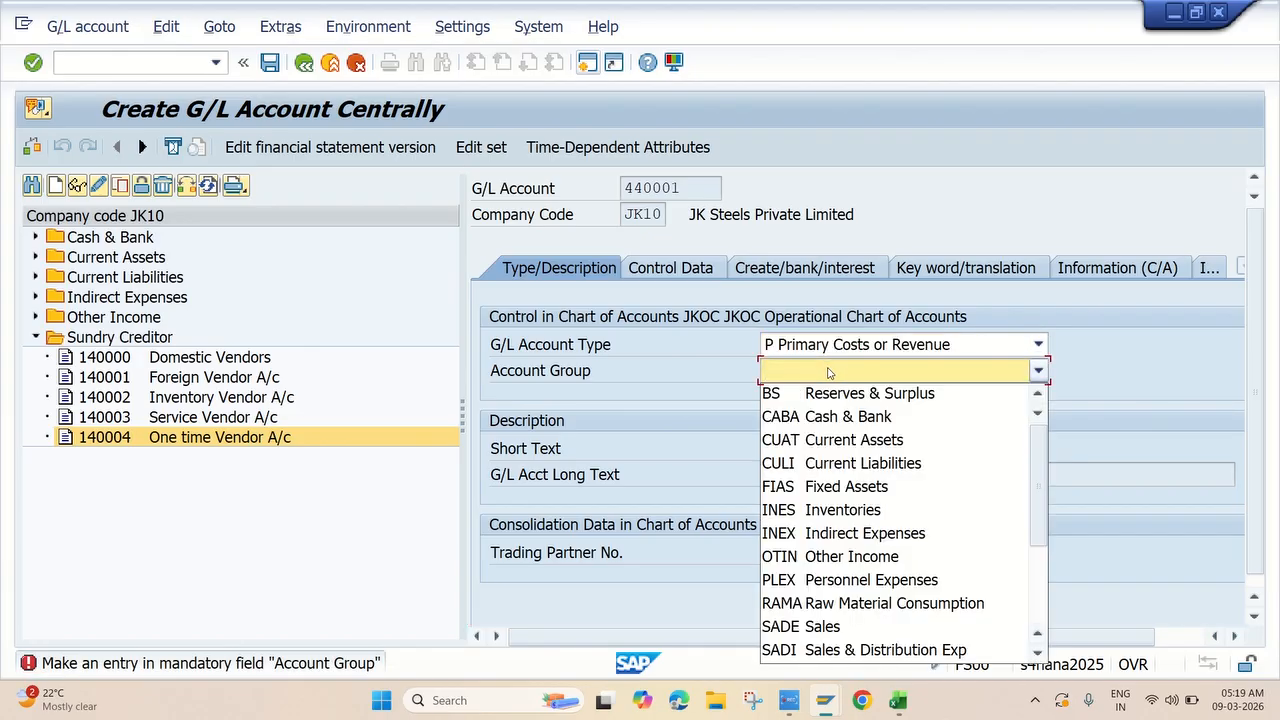
pyautogui.click(819, 541)
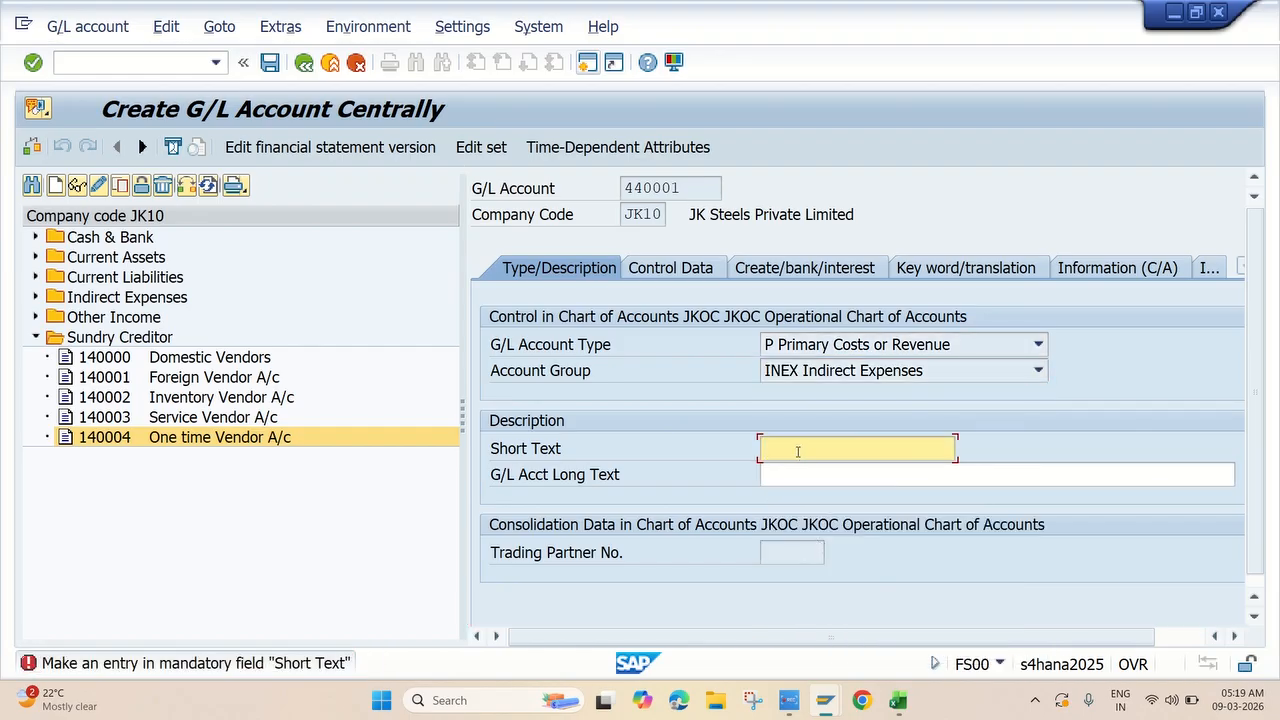
# Give it long text 'Create Contractor Fee A/c' from Excel and short text 'Create Contractor'.
pyautogui.hotkey('alt', 'Tab')
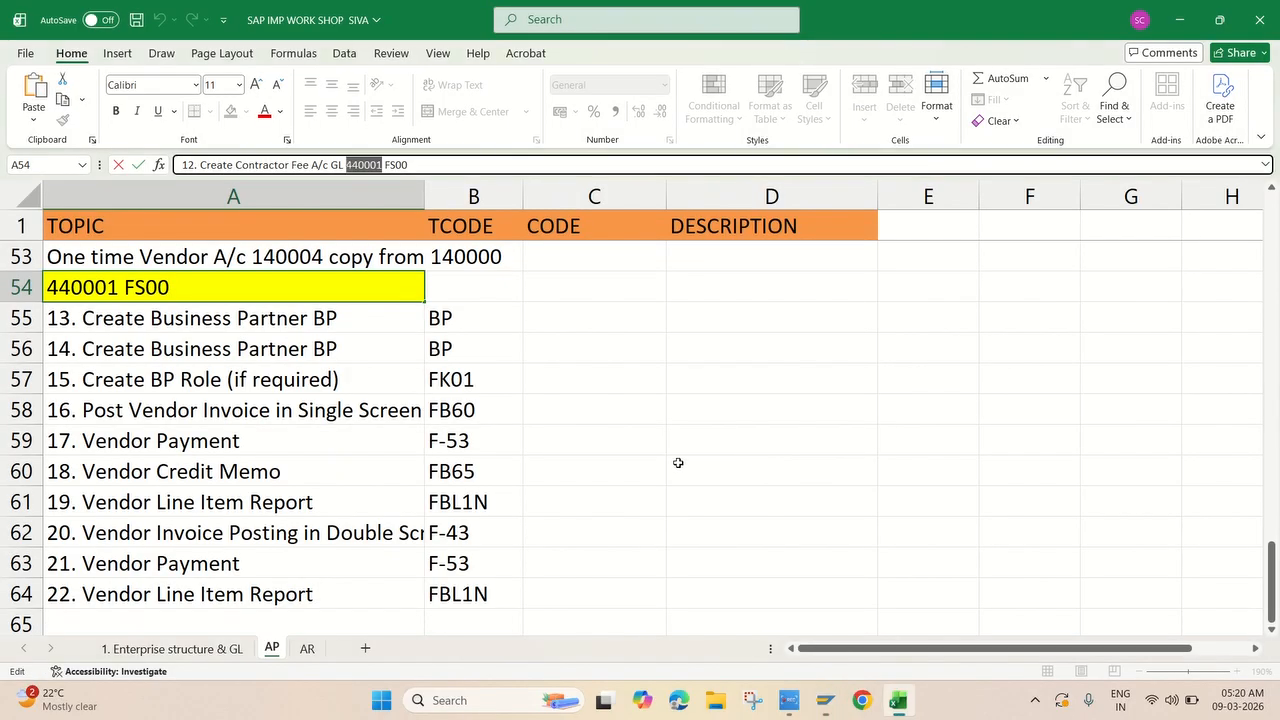
pyautogui.hotkey('alt', 'Tab')
pyautogui.hotkey('alt', 'Tab')
pyautogui.moveTo(328, 165); pyautogui.dragTo(207, 167)
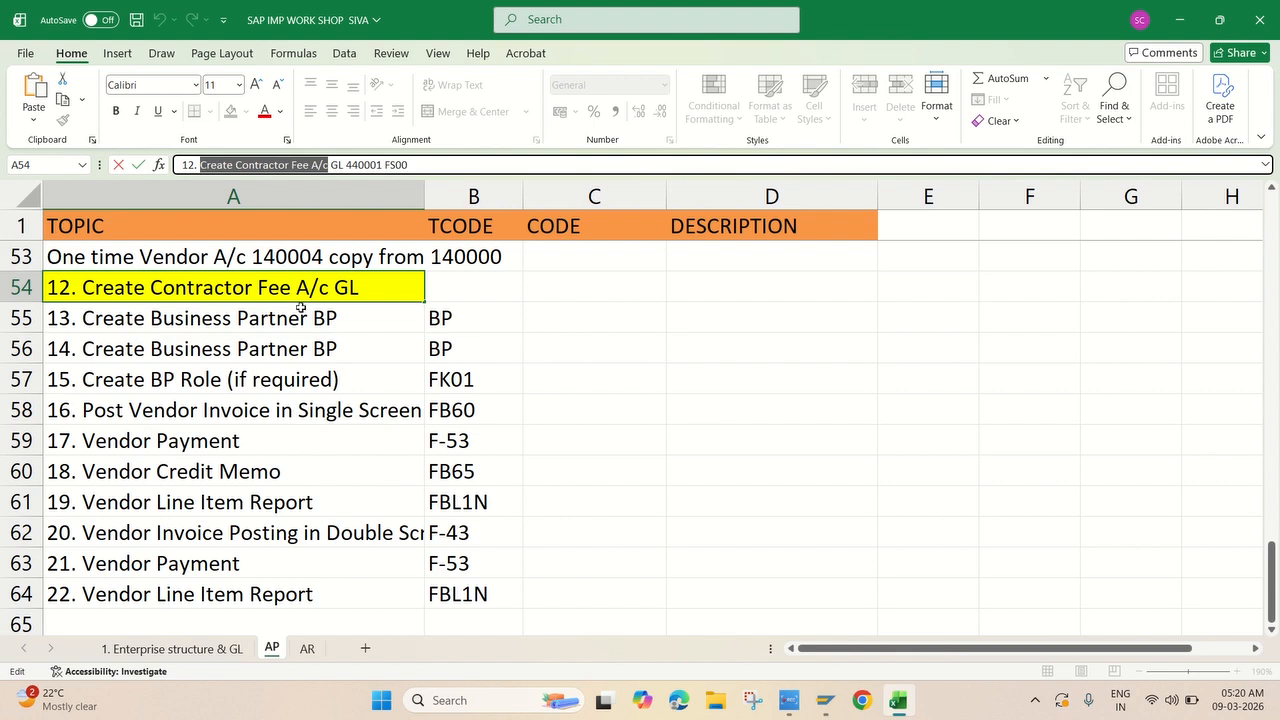
pyautogui.hotkey('alt', 'Tab')
pyautogui.hotkey('ctrl', 'v')
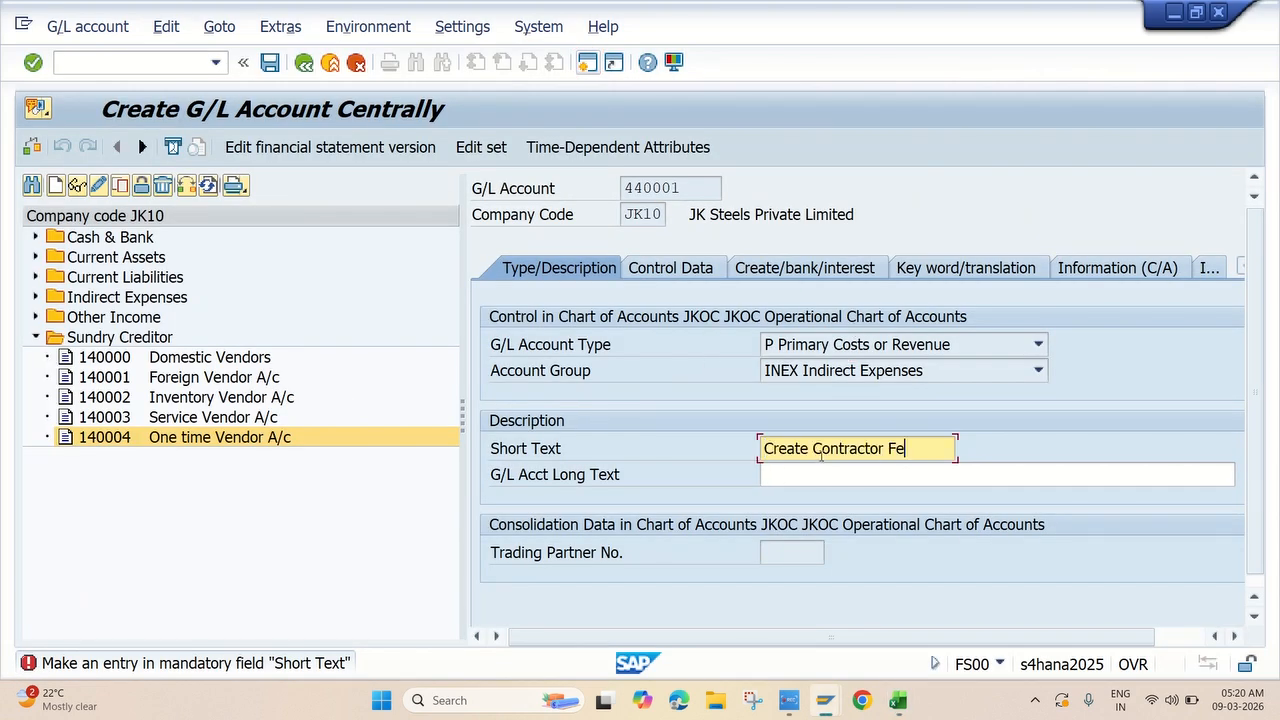
pyautogui.click(792, 476)
pyautogui.hotkey('ctrl', 'v')
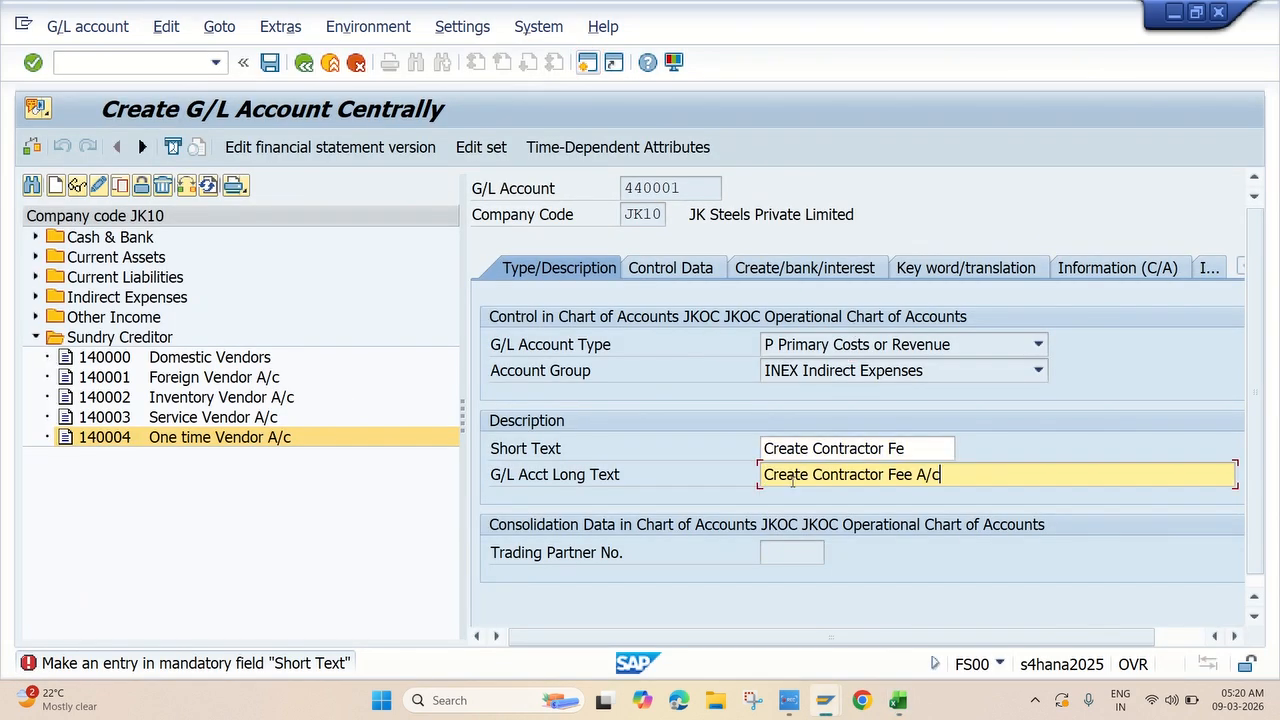
pyautogui.click(922, 451)
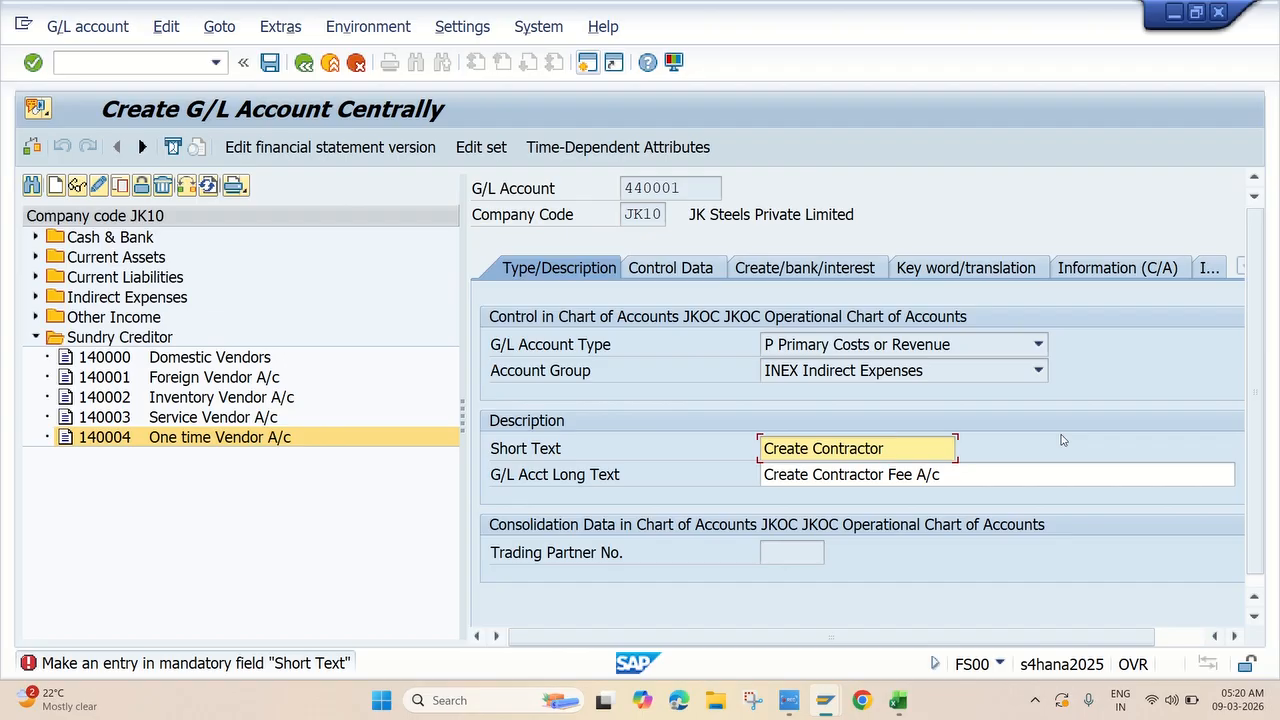
pyautogui.press('Return')
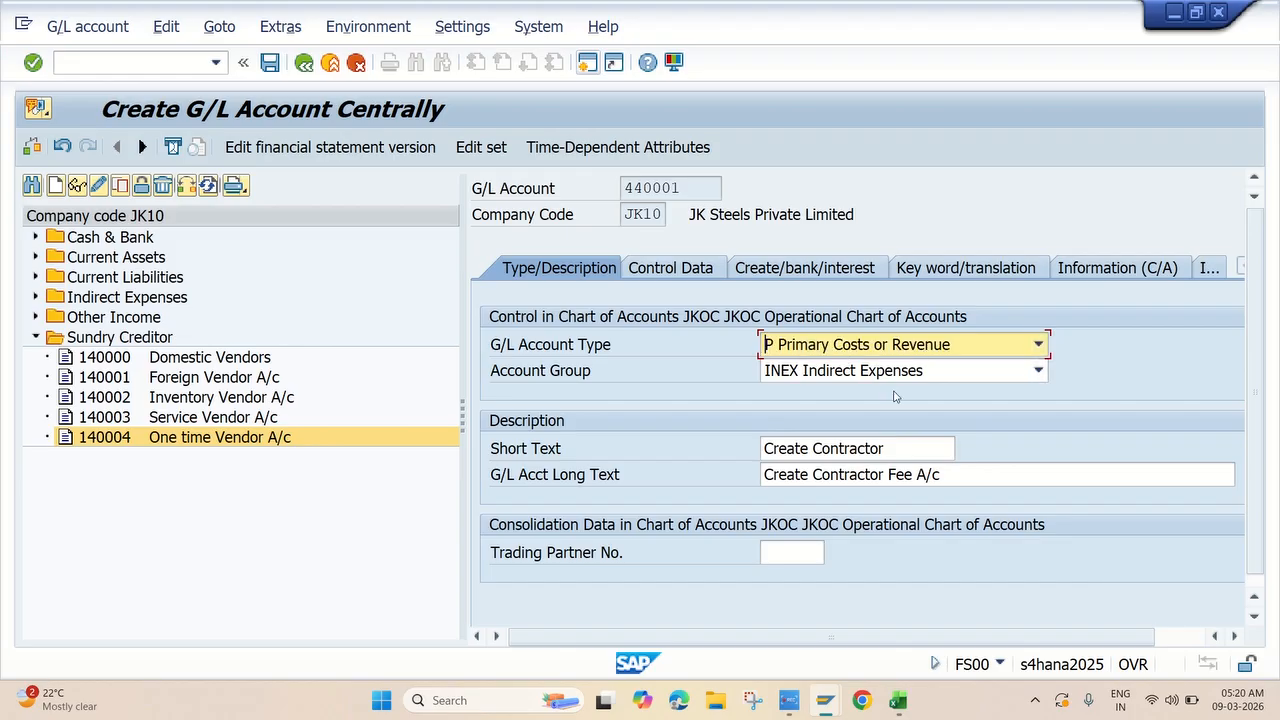
# Set the account's sort key to 001 Posting date on the Control Data tab.
pyautogui.click(686, 270)
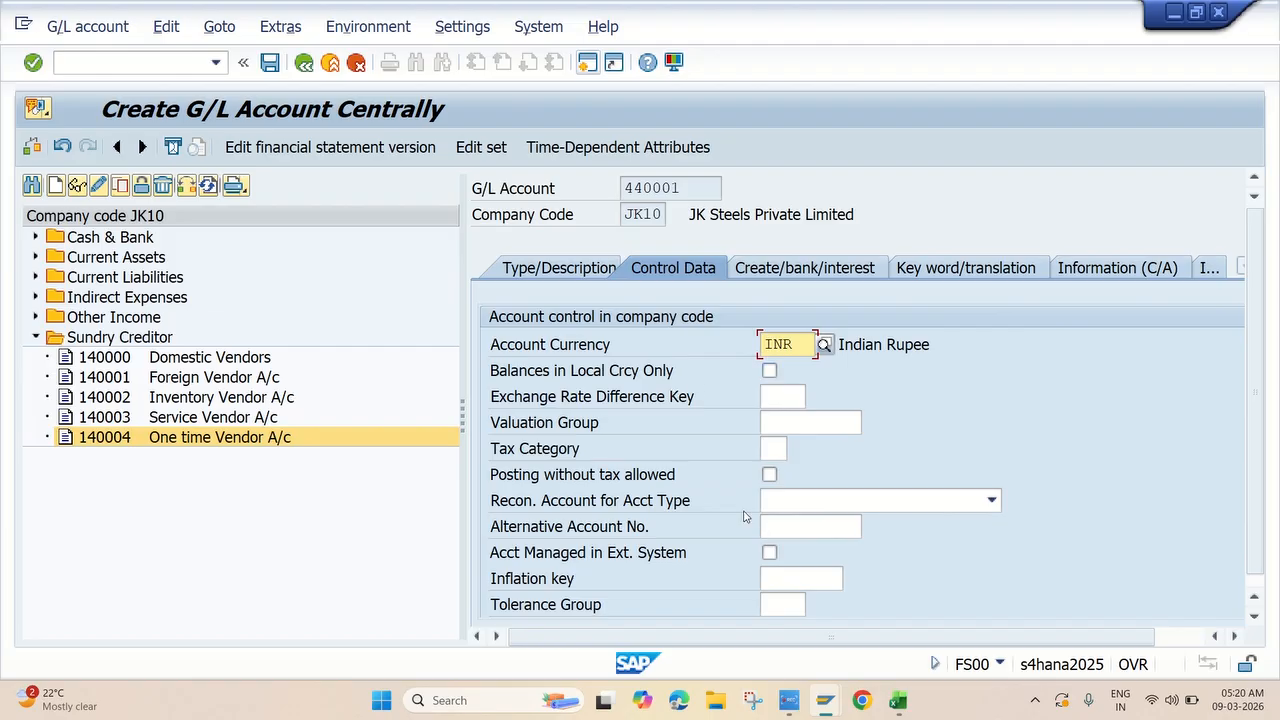
pyautogui.scroll(-5, 766, 540)
pyautogui.click(780, 404)
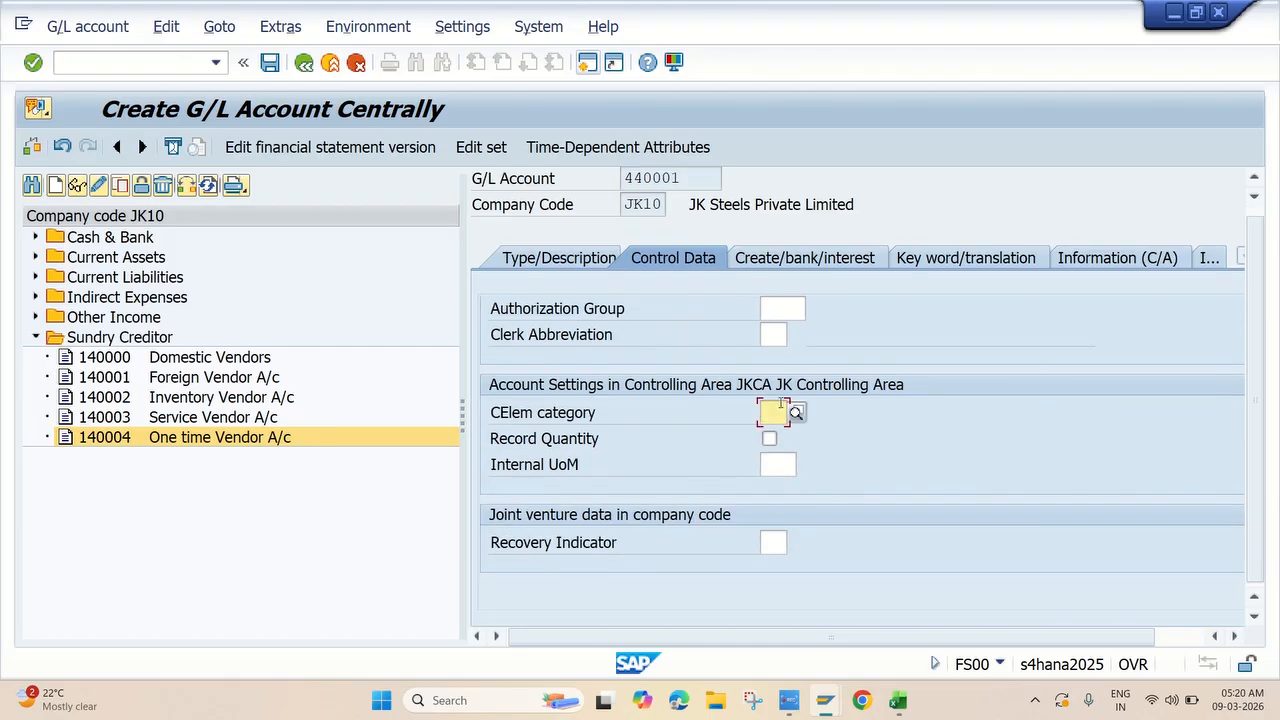
pyautogui.scroll(2, 765, 376)
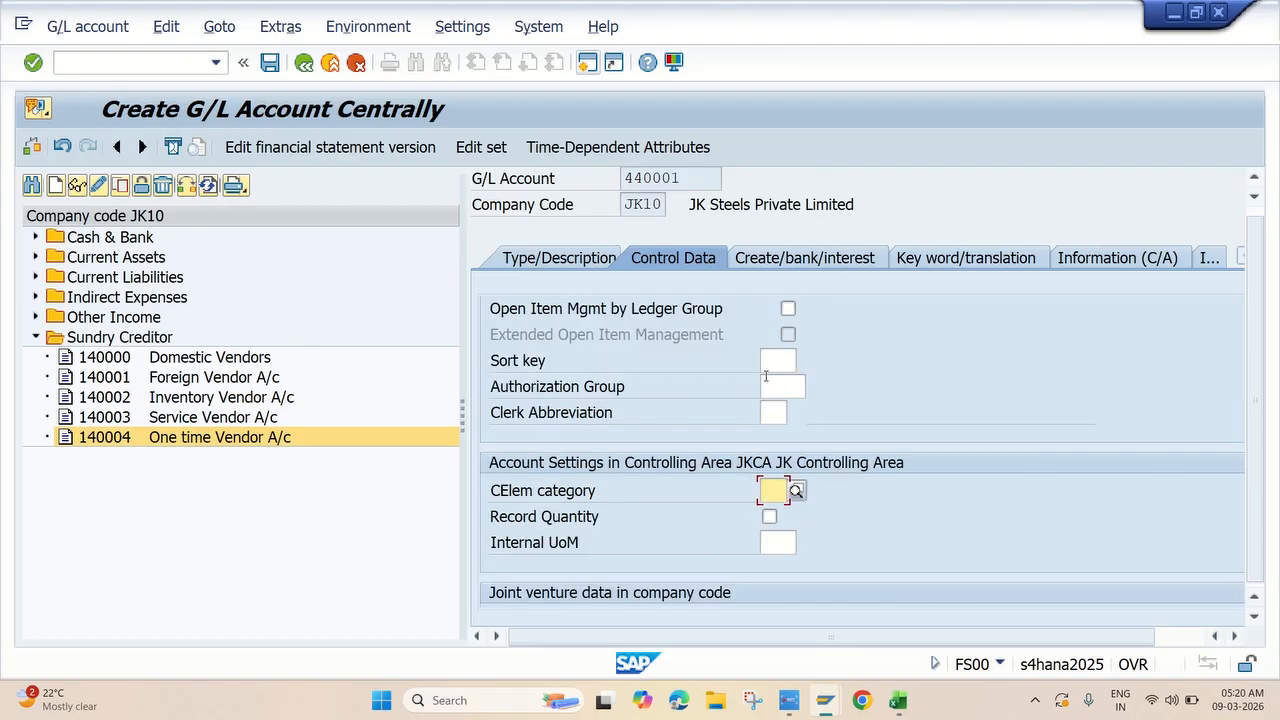
pyautogui.click(769, 363)
pyautogui.write('001')
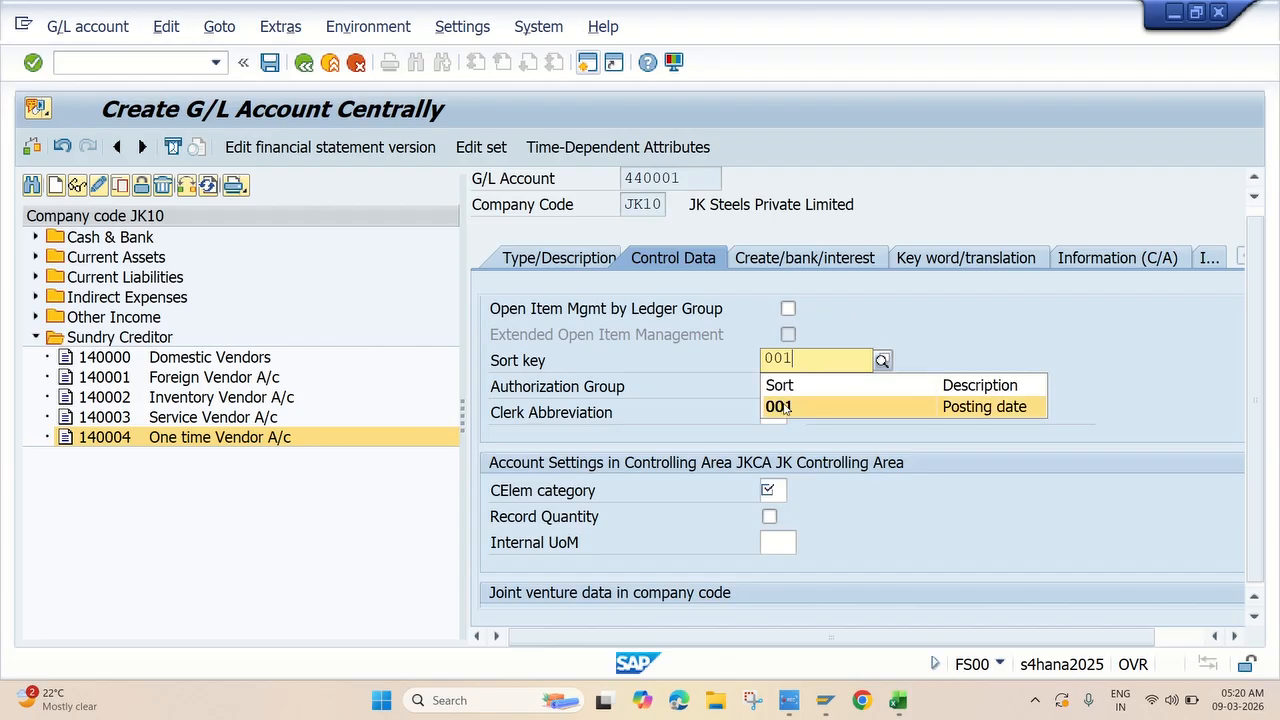
pyautogui.click(785, 407)
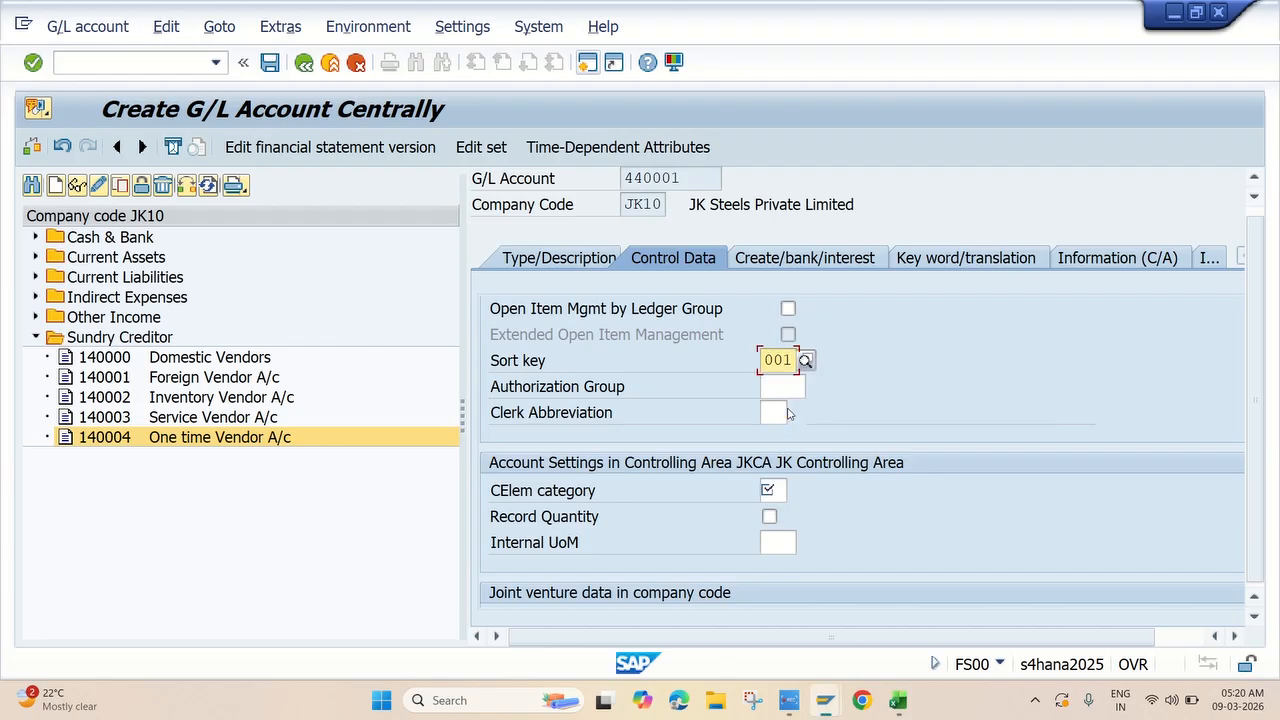
# Set cost element category 01 Primary costs/cost-reducing revenues.
pyautogui.click(585, 258)
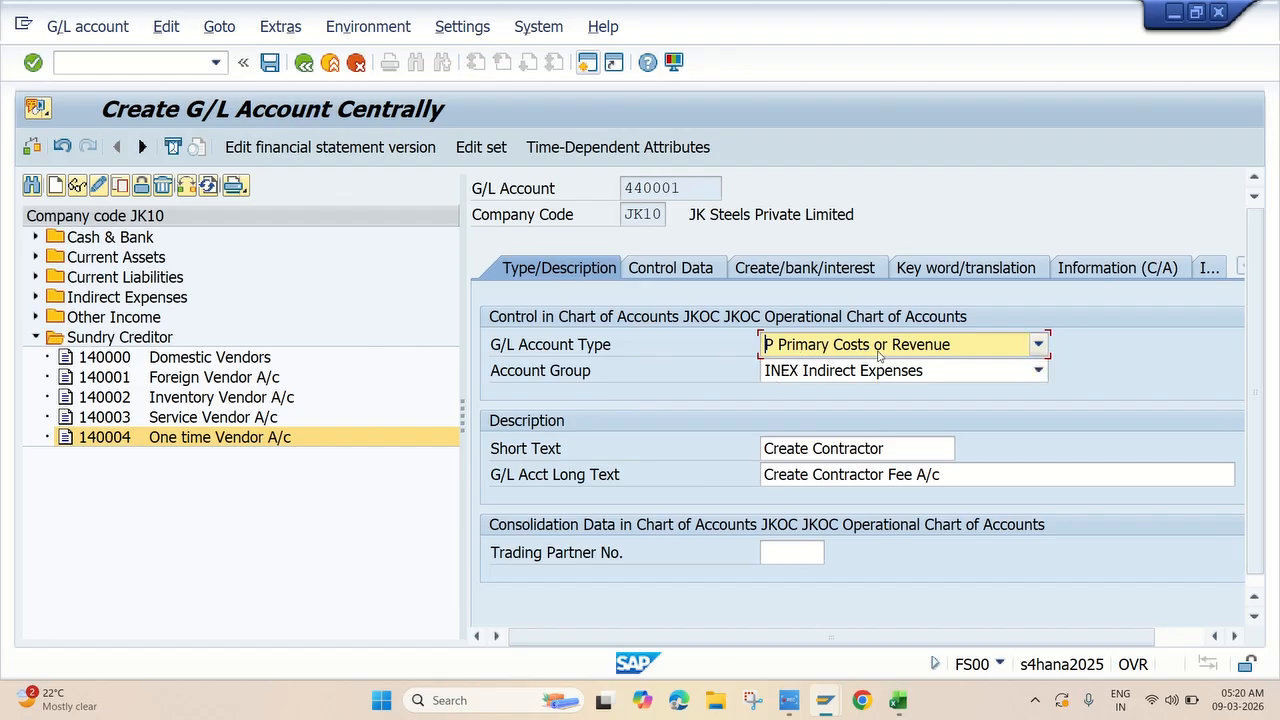
pyautogui.click(685, 272)
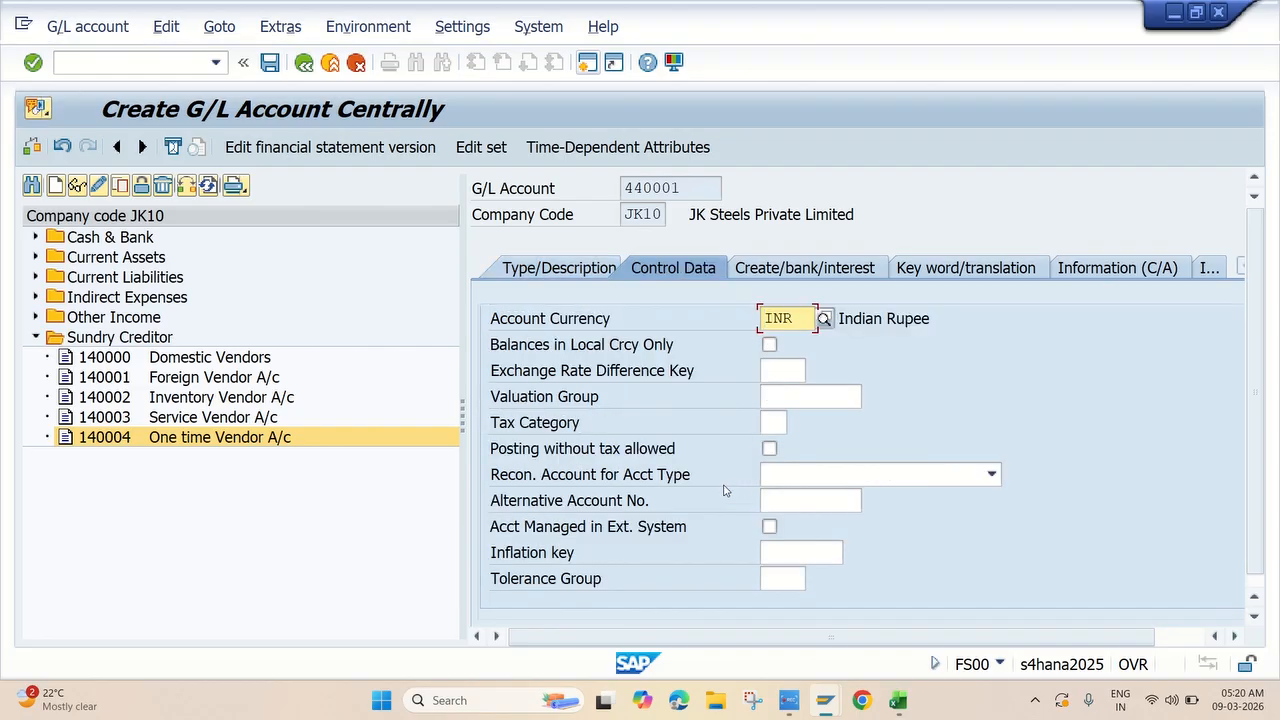
pyautogui.scroll(-5, 620, 540)
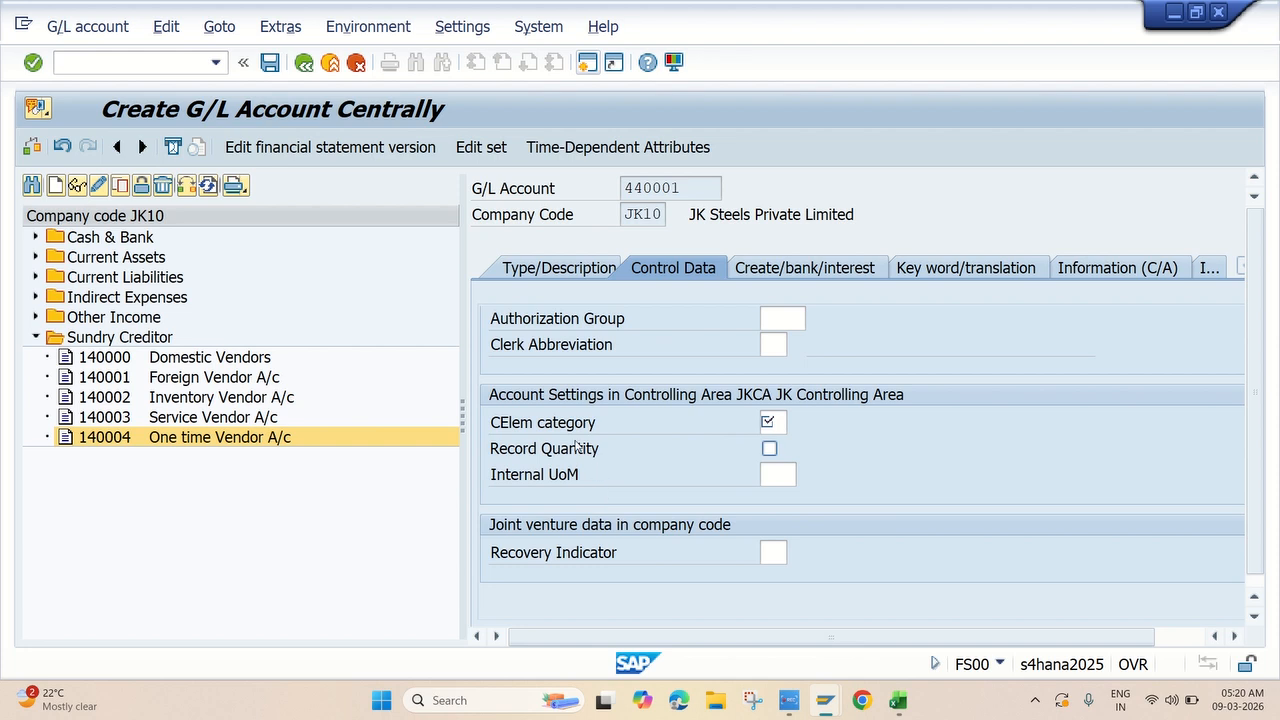
pyautogui.click(778, 421)
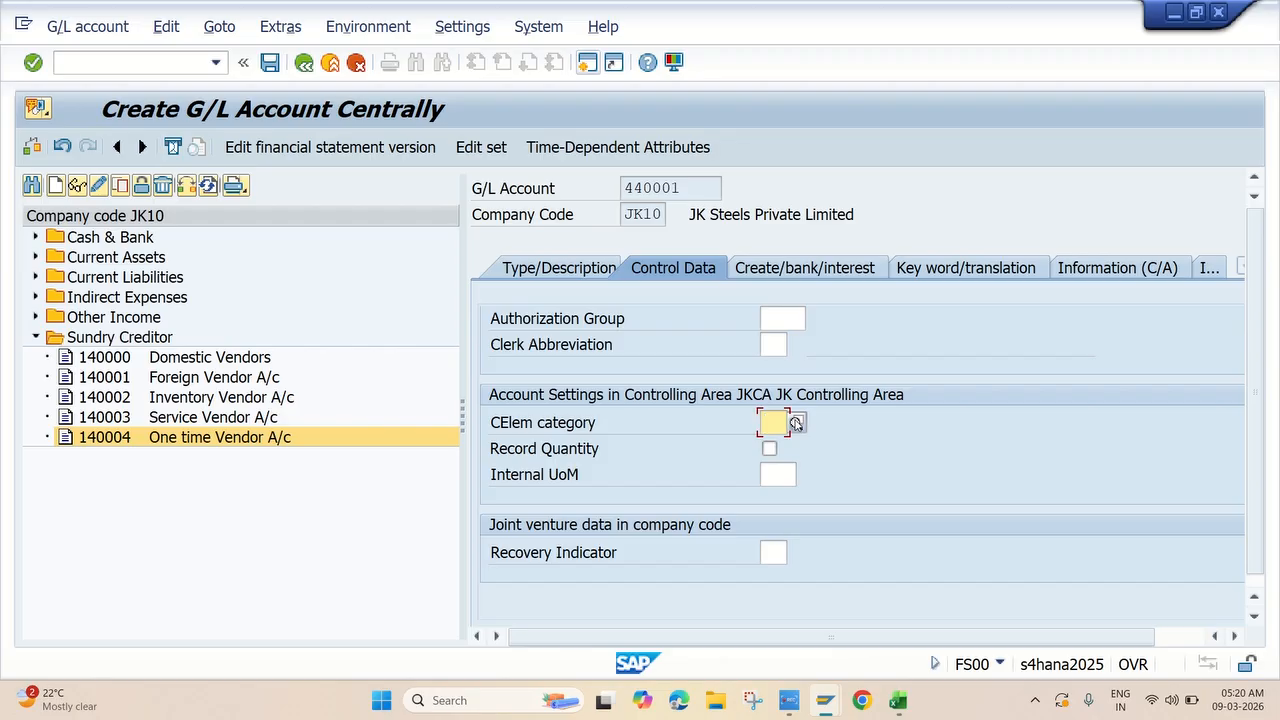
pyautogui.click(796, 422)
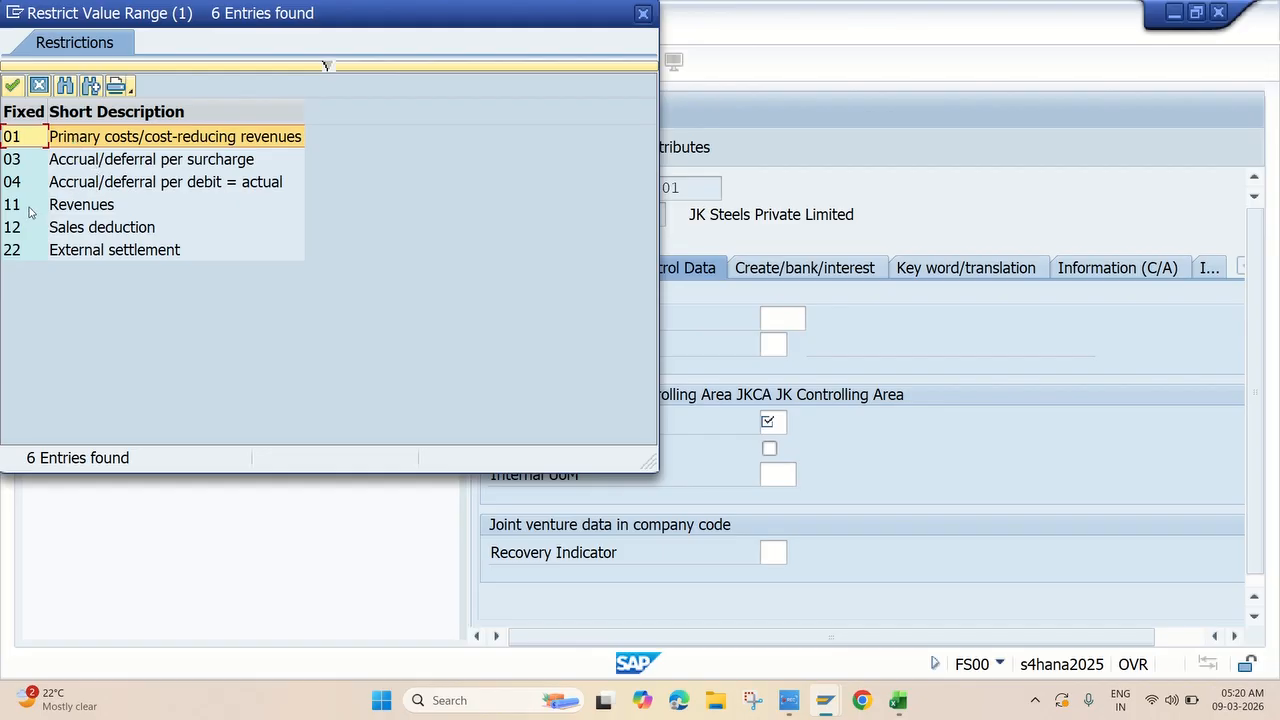
pyautogui.doubleClick(76, 139)
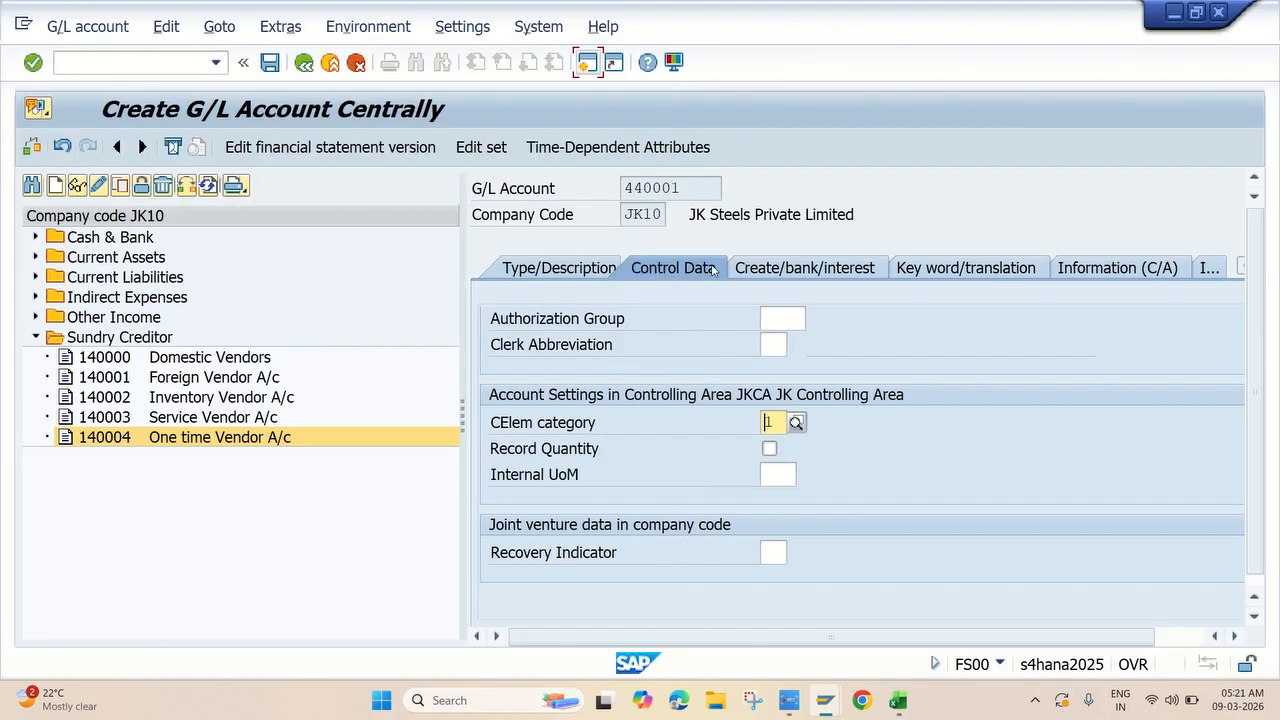
pyautogui.click(788, 266)
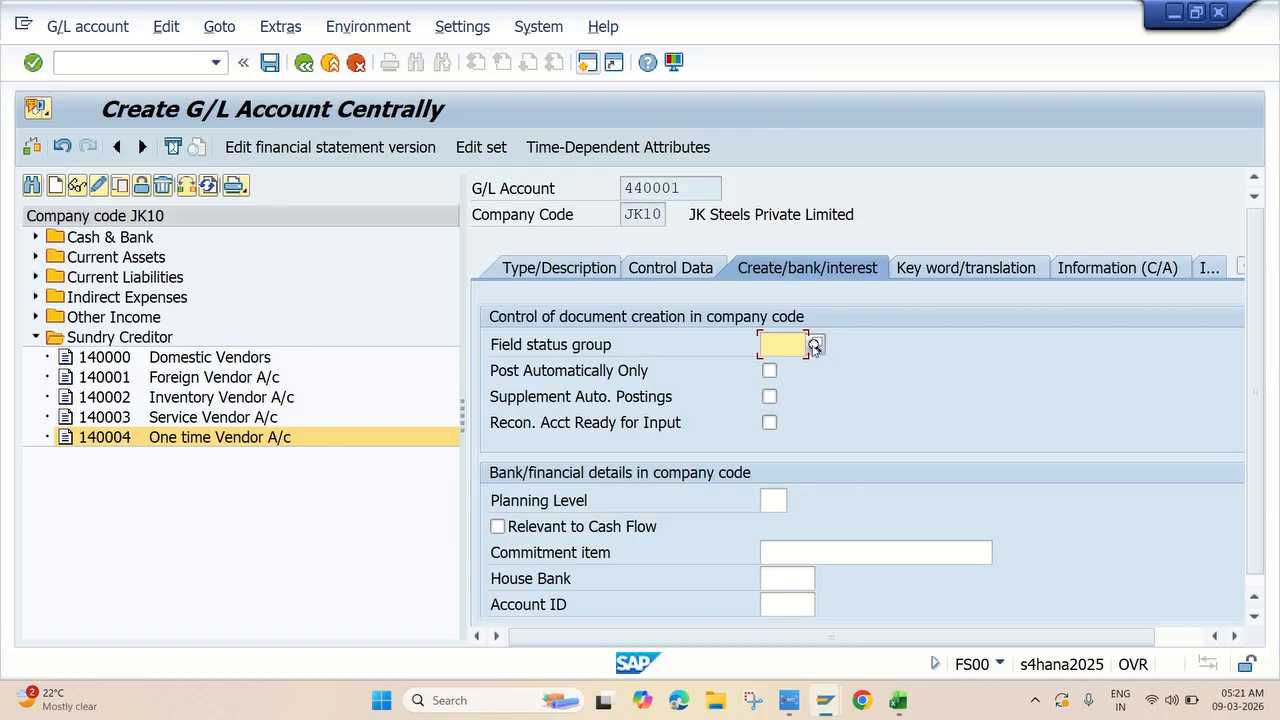
# Assign field status group G004 Cost accounts, save account 440001, and switch it to change mode.
pyautogui.click(814, 346)
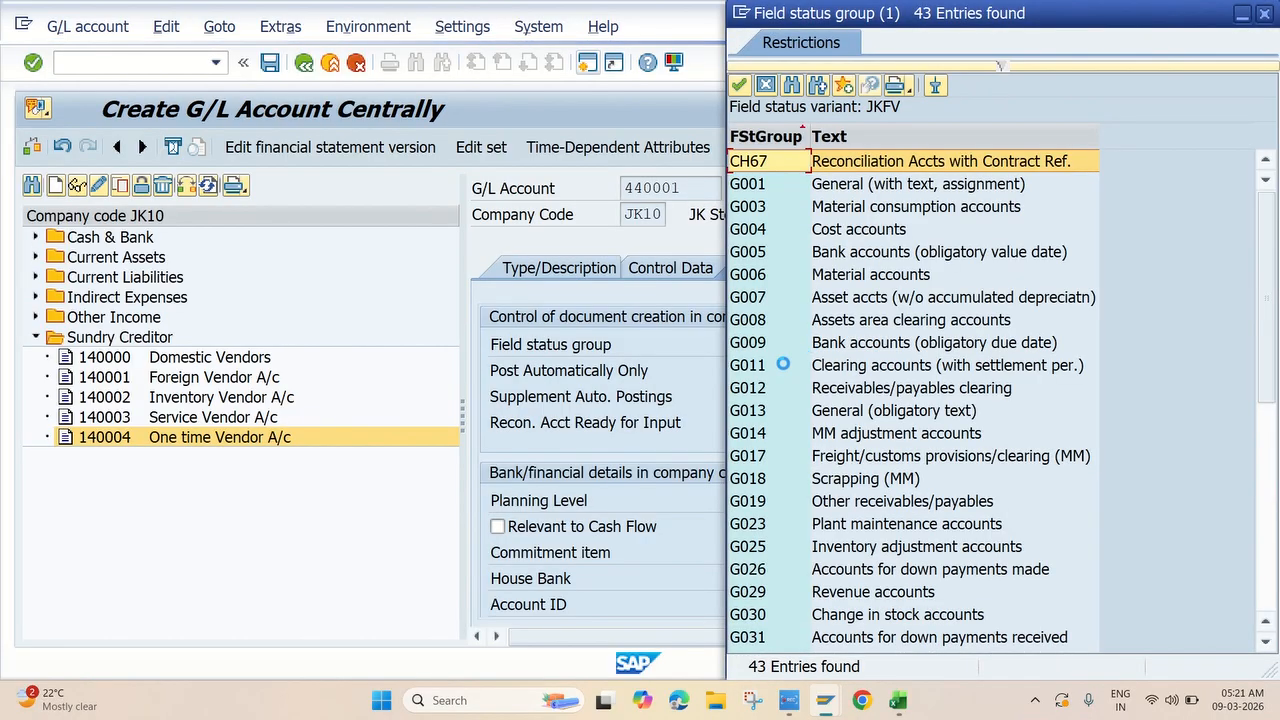
pyautogui.doubleClick(836, 229)
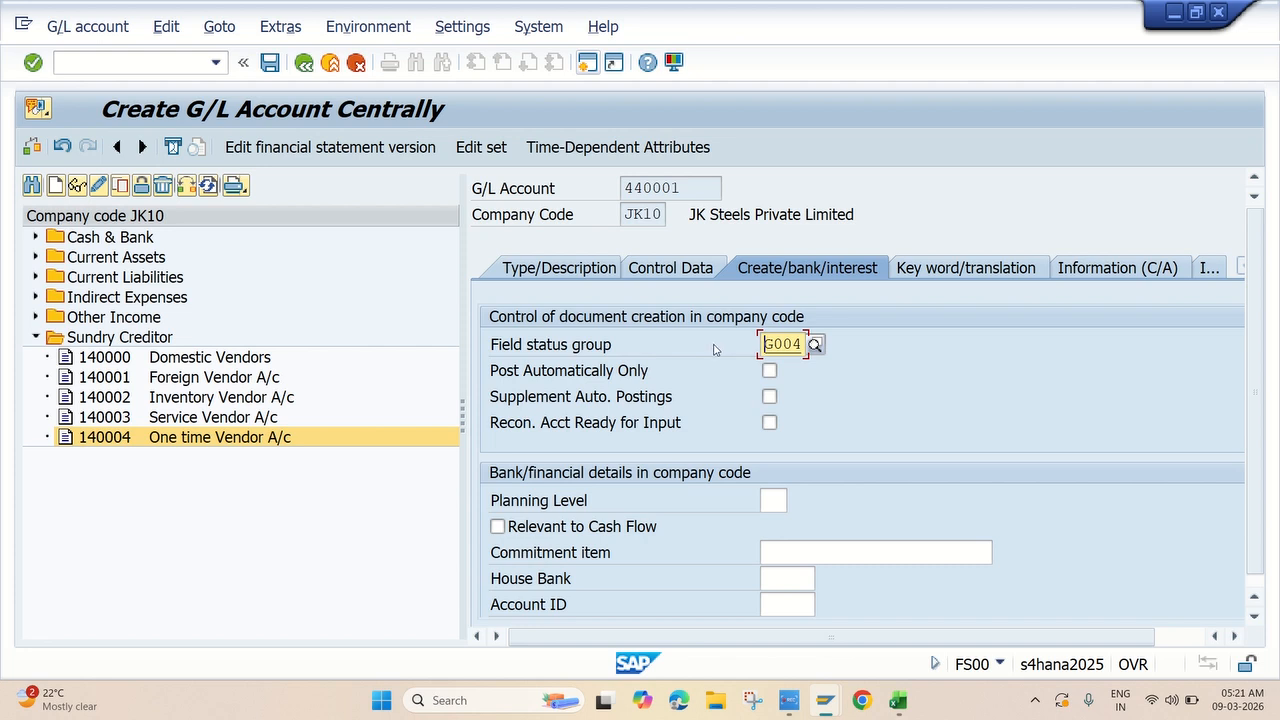
pyautogui.click(280, 67)
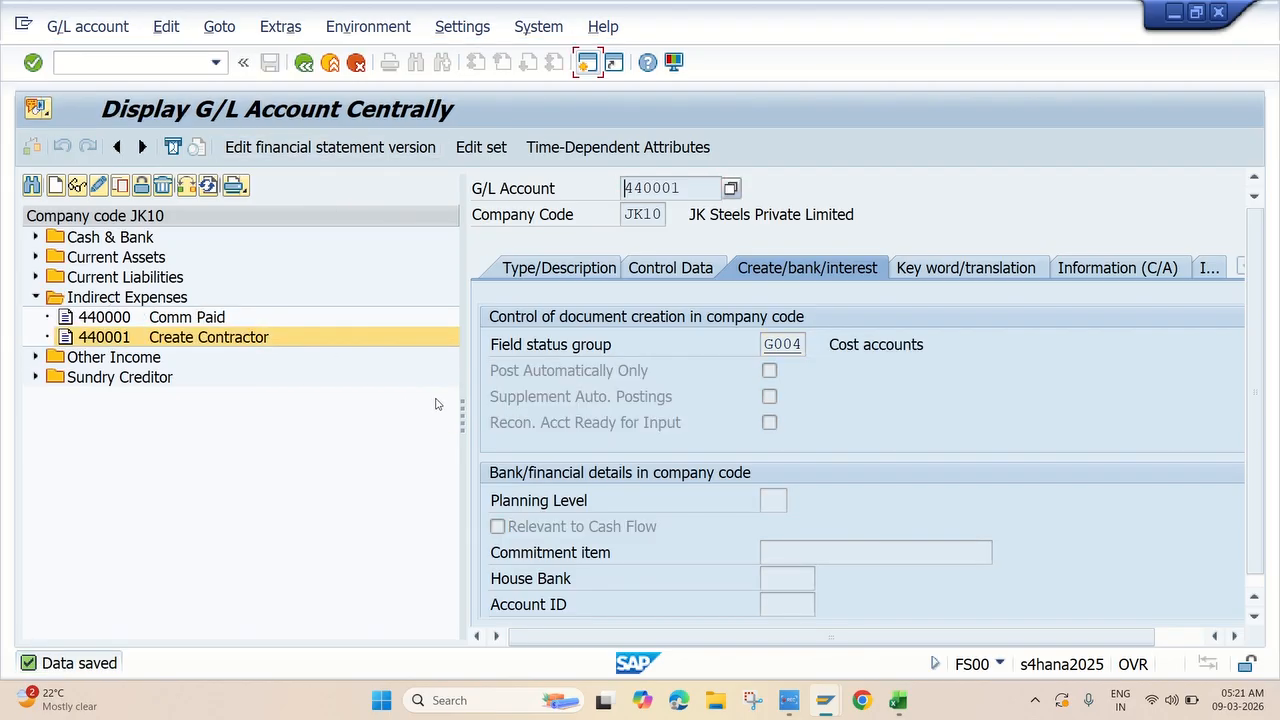
pyautogui.click(570, 272)
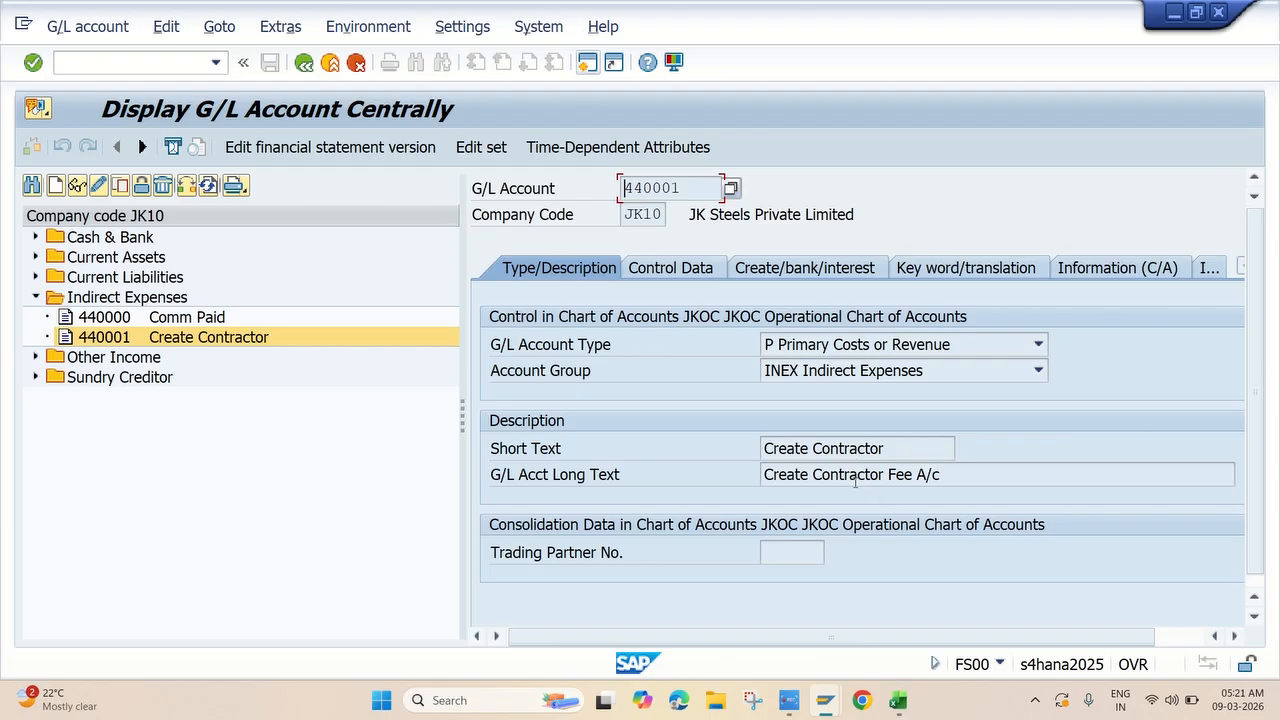
pyautogui.click(99, 186)
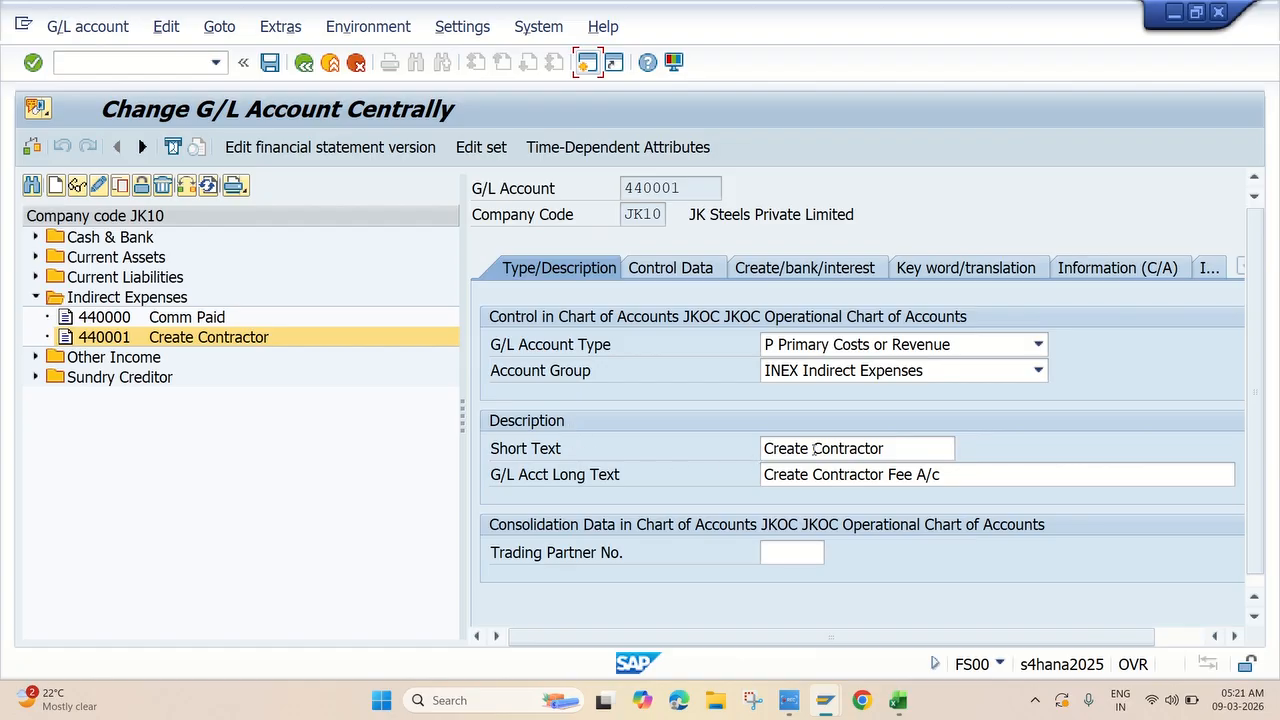
# Change the texts to 'Contractor Fees' and 'Contractor Fee A/c' and save.
pyautogui.moveTo(813, 448); pyautogui.dragTo(757, 440)
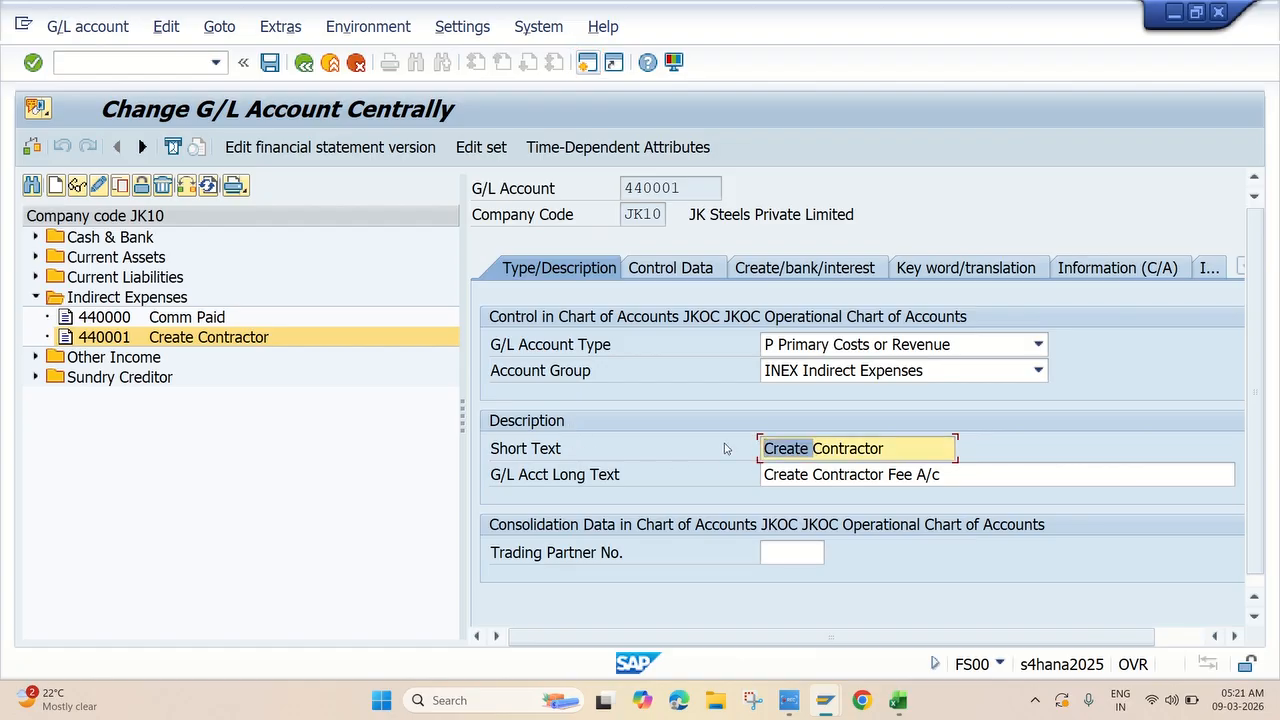
pyautogui.press('BackSpace')
pyautogui.click(852, 455)
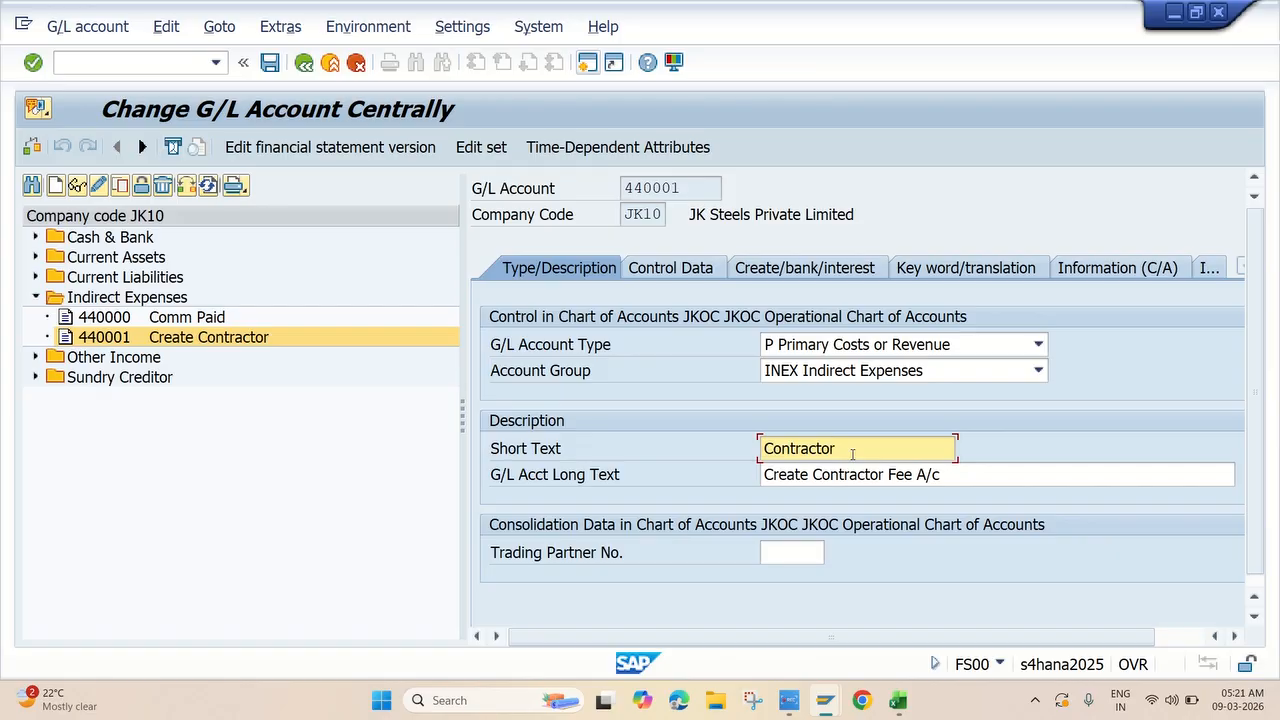
pyautogui.write('Fees')
pyautogui.click(813, 476)
pyautogui.press('BackSpace')
pyautogui.press('BackSpace')
pyautogui.press('BackSpace')
pyautogui.press('BackSpace')
pyautogui.press('BackSpace')
pyautogui.press('BackSpace')
pyautogui.press('BackSpace')
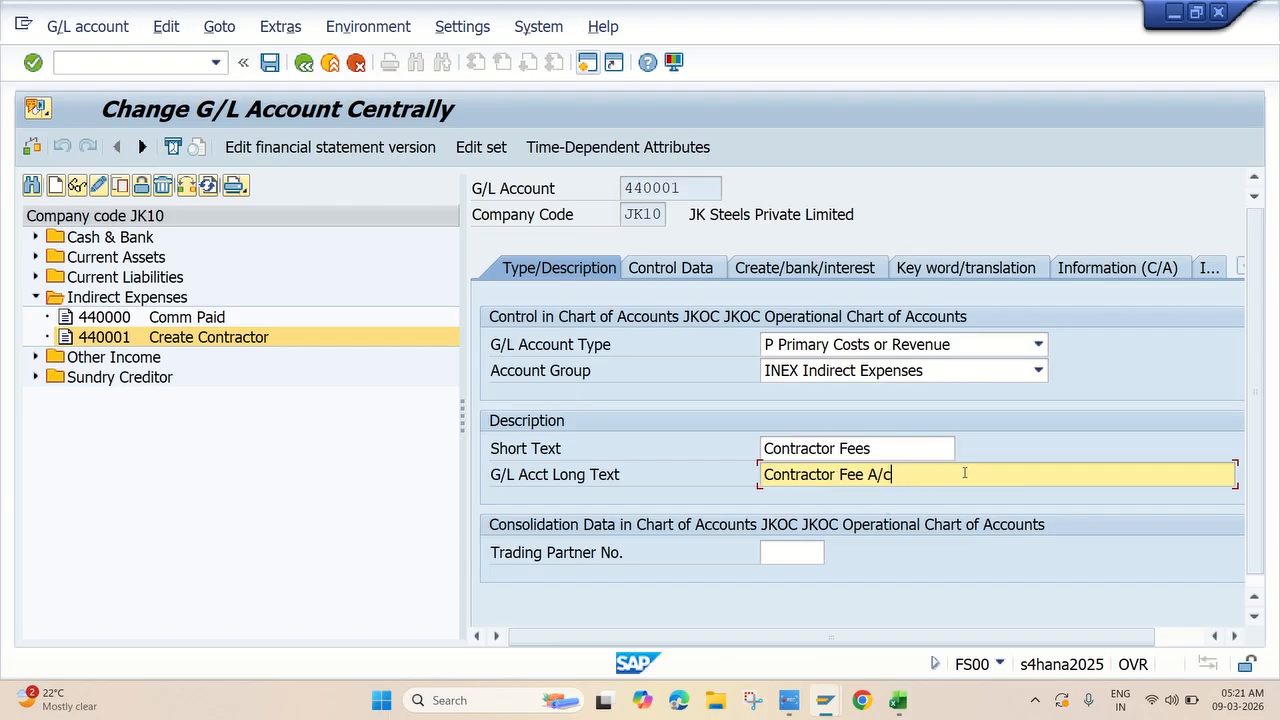
pyautogui.press('Return')
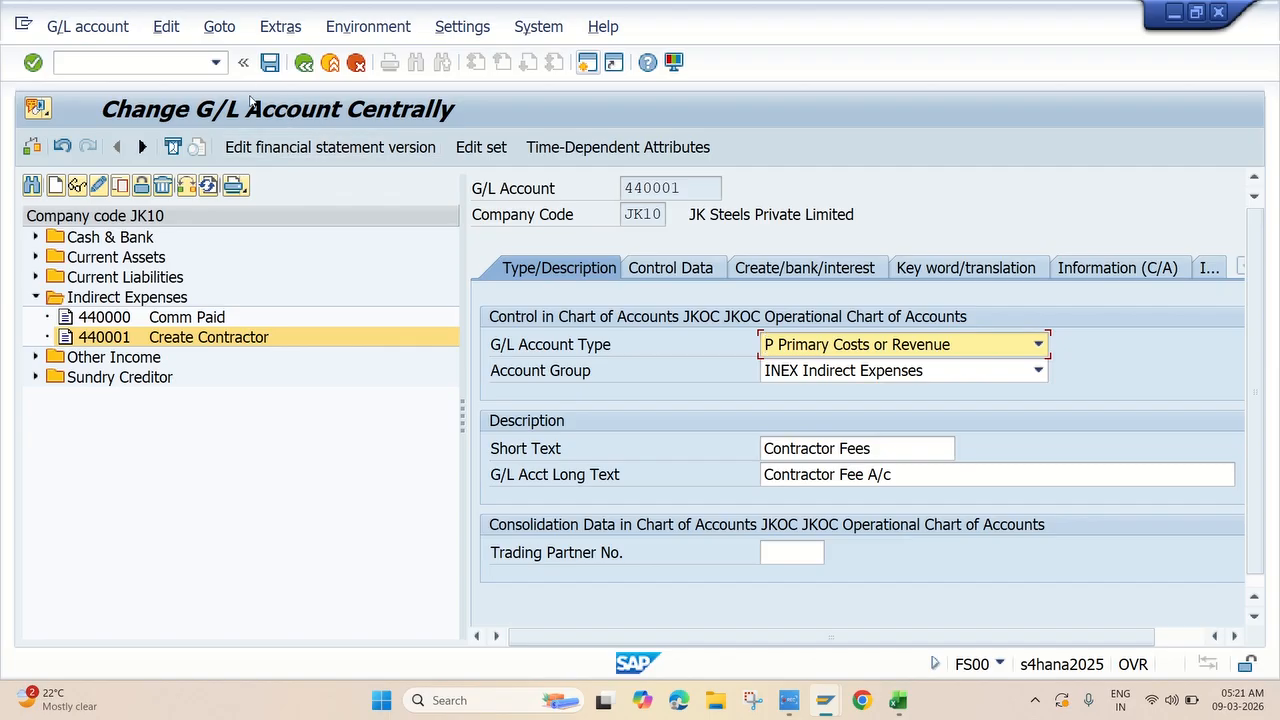
pyautogui.click(269, 62)
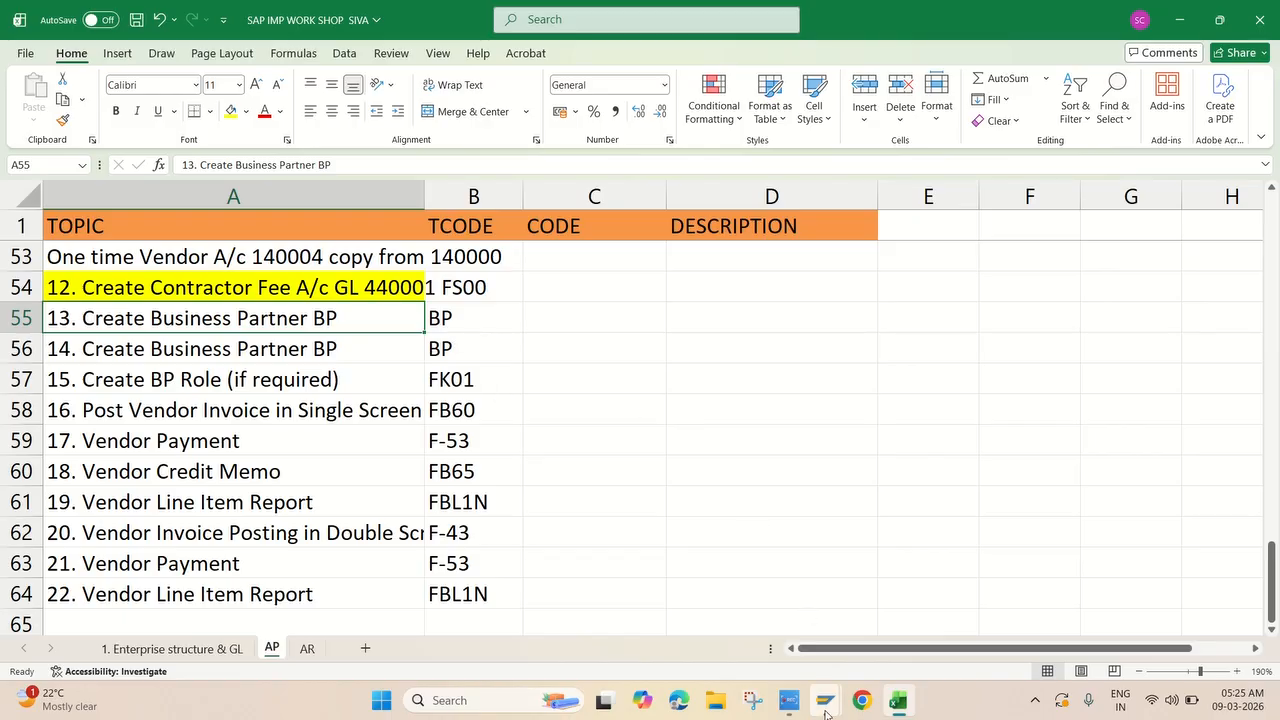
# Note the row 55 Create Business Partner task, then go back to SAP Easy Access.
pyautogui.moveTo(825, 700)
pyautogui.click(880, 614)
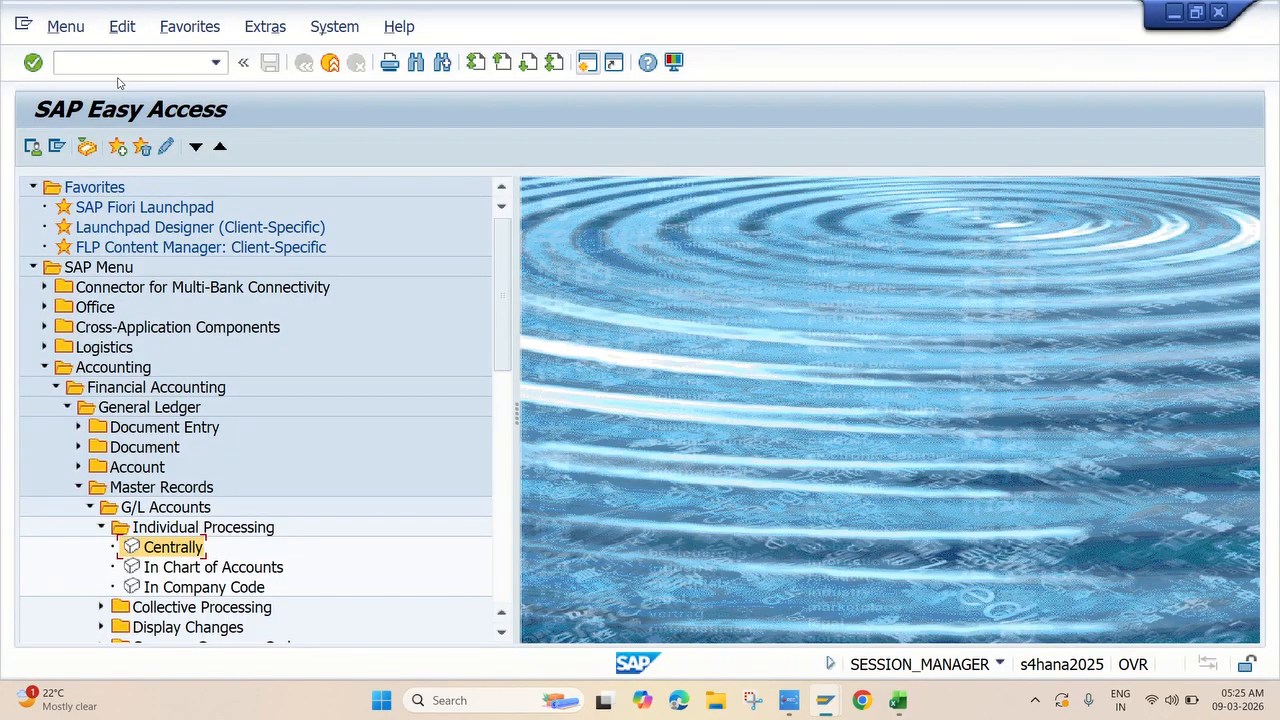
# Run BP and create a new Organization in role FLVN00 Supplier (Financial Accounting).
pyautogui.write('bp')
pyautogui.press('Return')
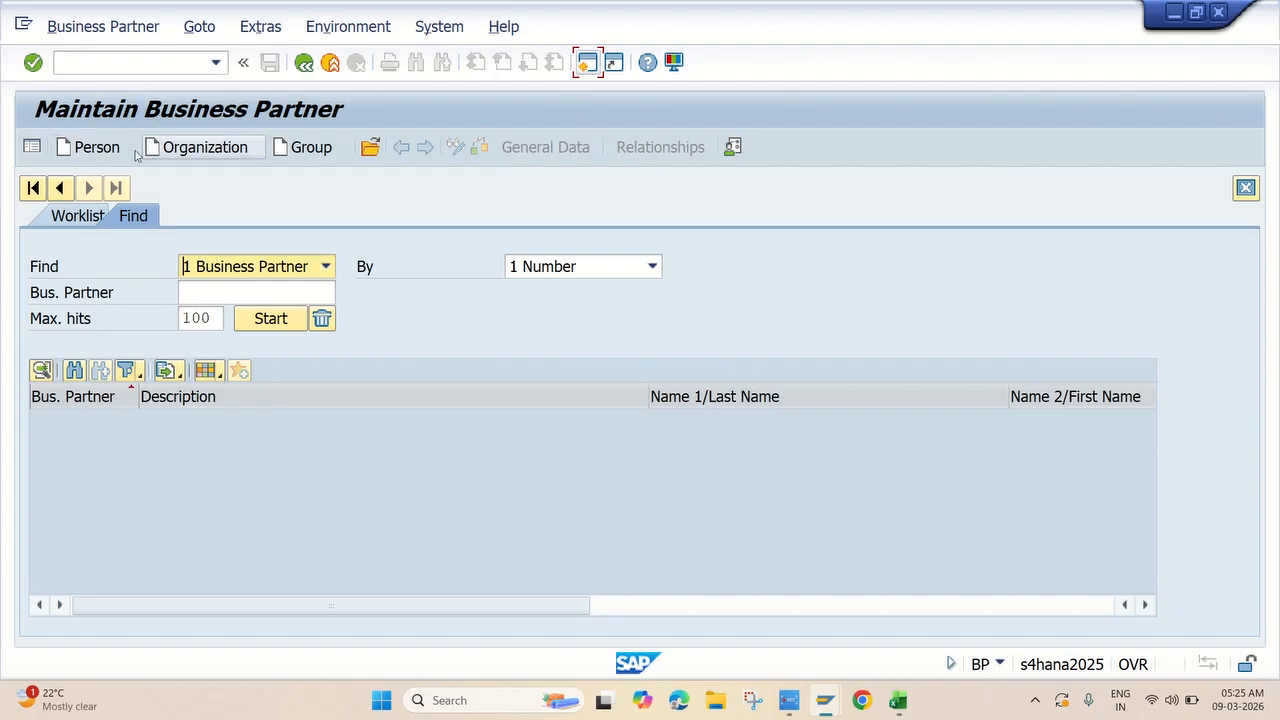
pyautogui.click(228, 150)
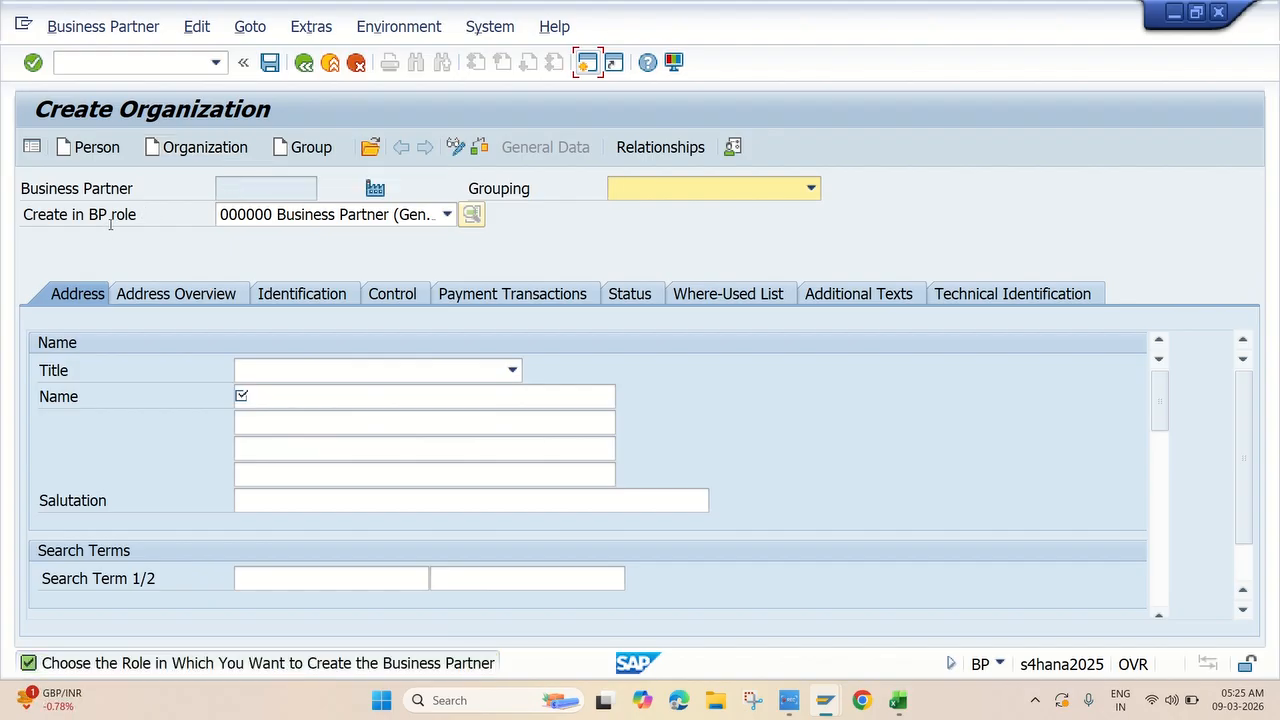
pyautogui.click(445, 215)
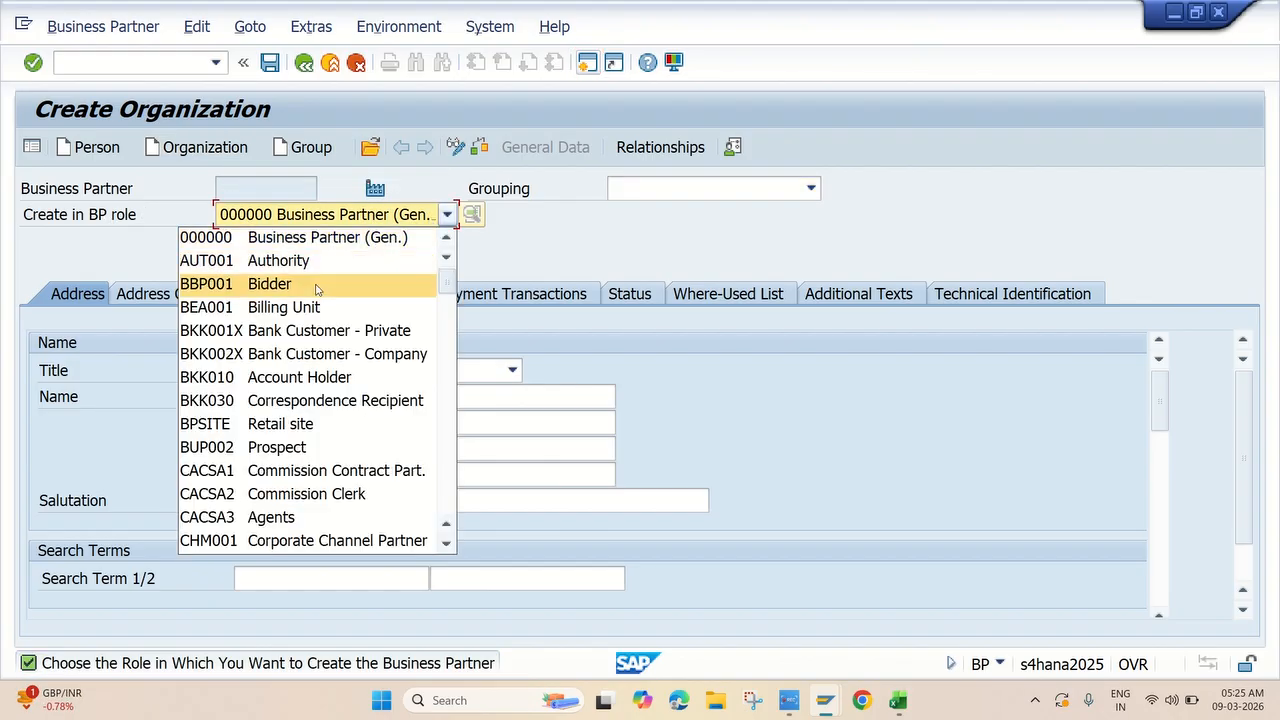
pyautogui.scroll(-12, 318, 305)
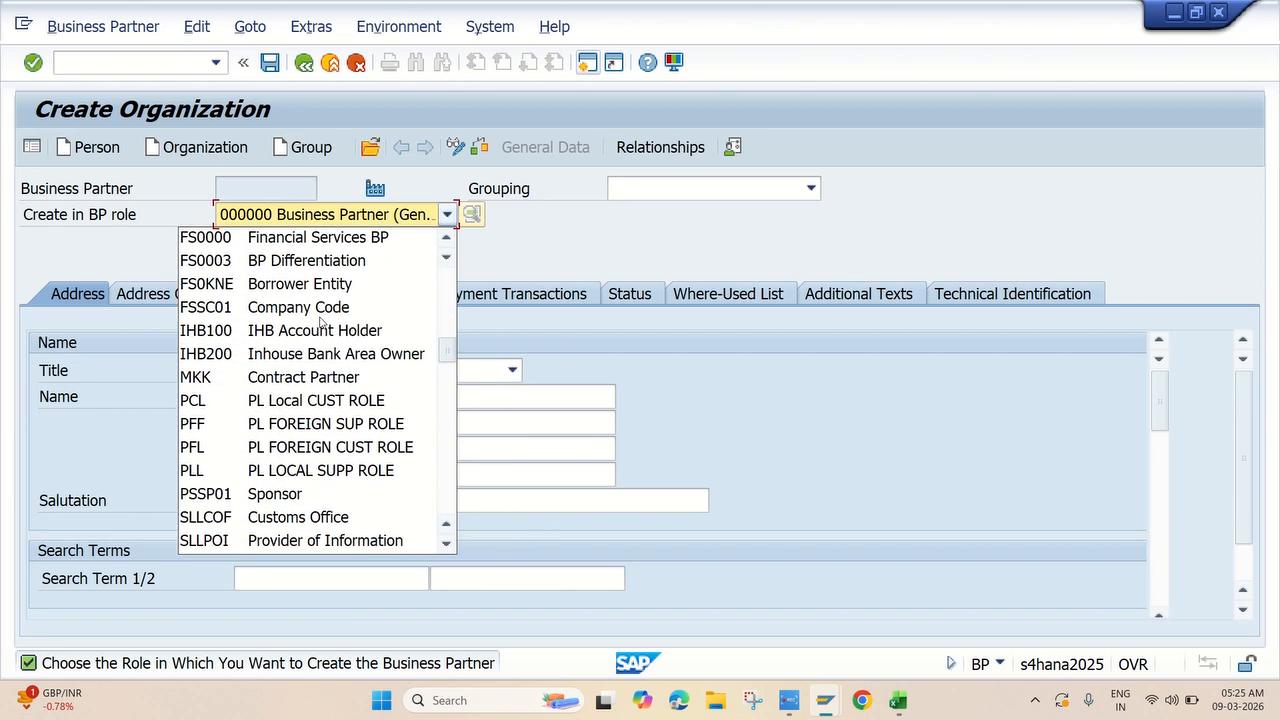
pyautogui.scroll(12, 320, 320)
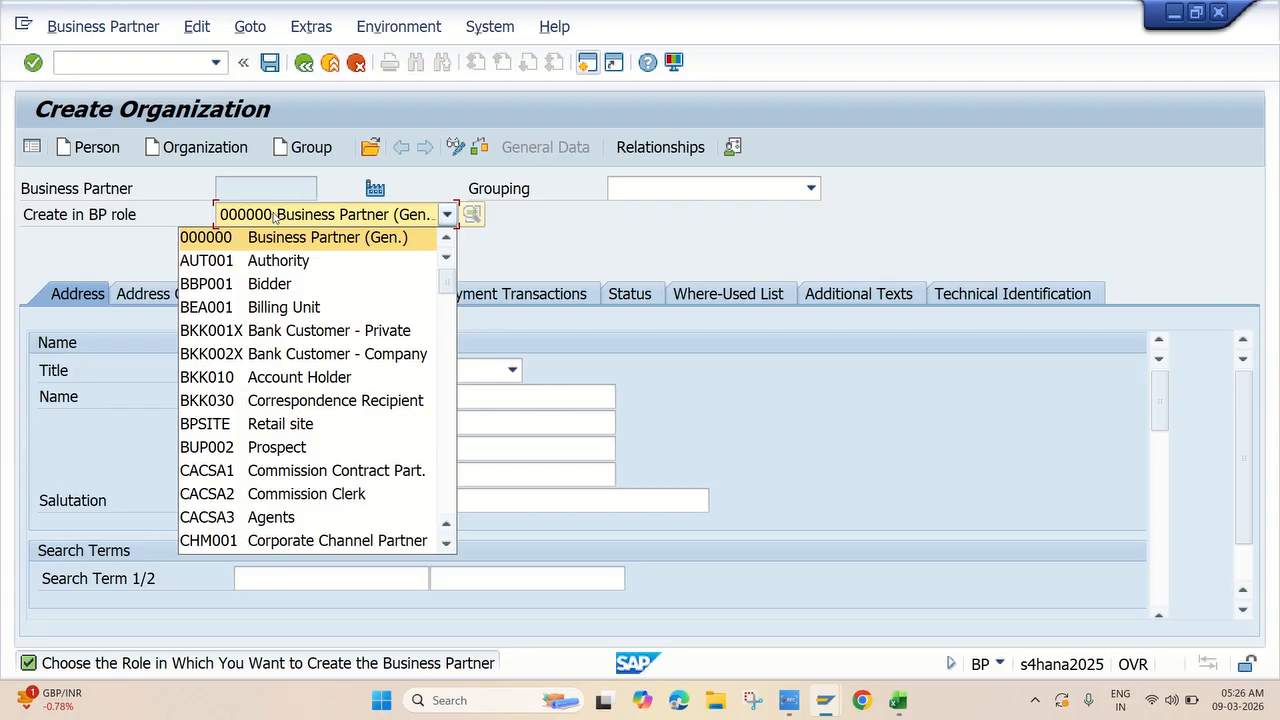
pyautogui.write('flv')
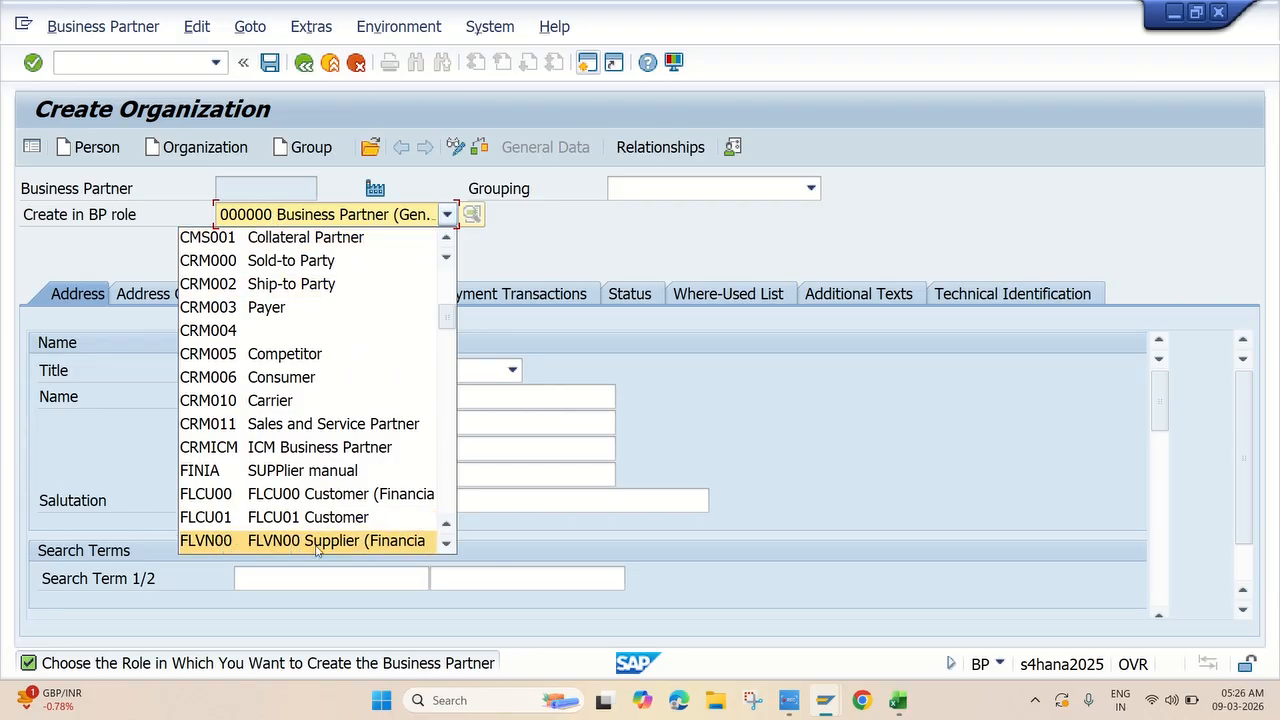
pyautogui.click(400, 546)
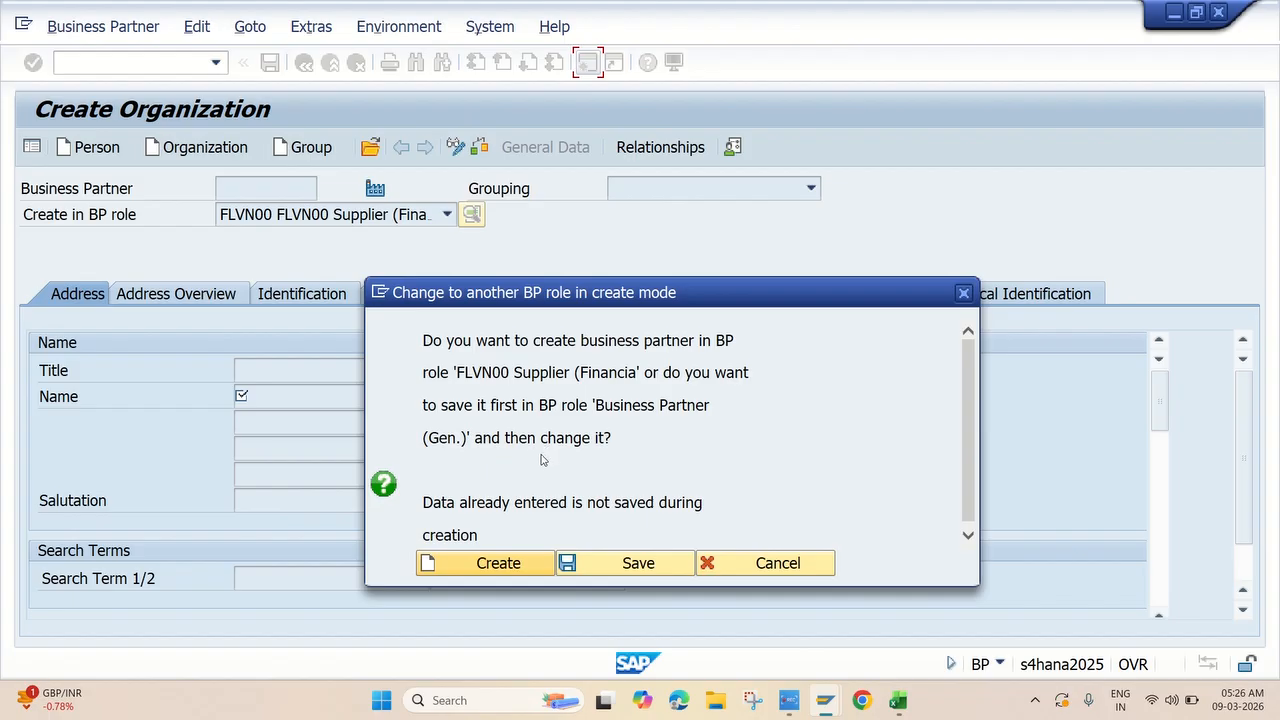
pyautogui.click(500, 562)
pyautogui.click(489, 564)
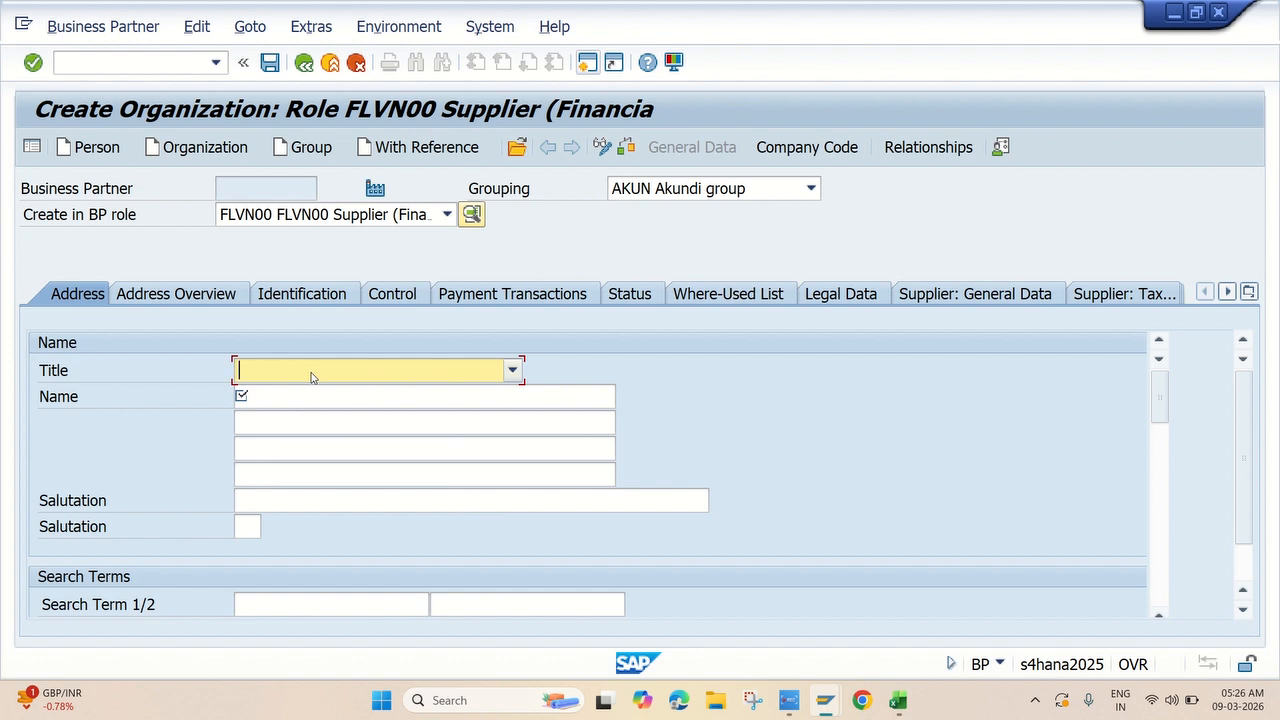
# Enter 'Ramu Private Limited' on both name lines of the supplier.
pyautogui.click(315, 397)
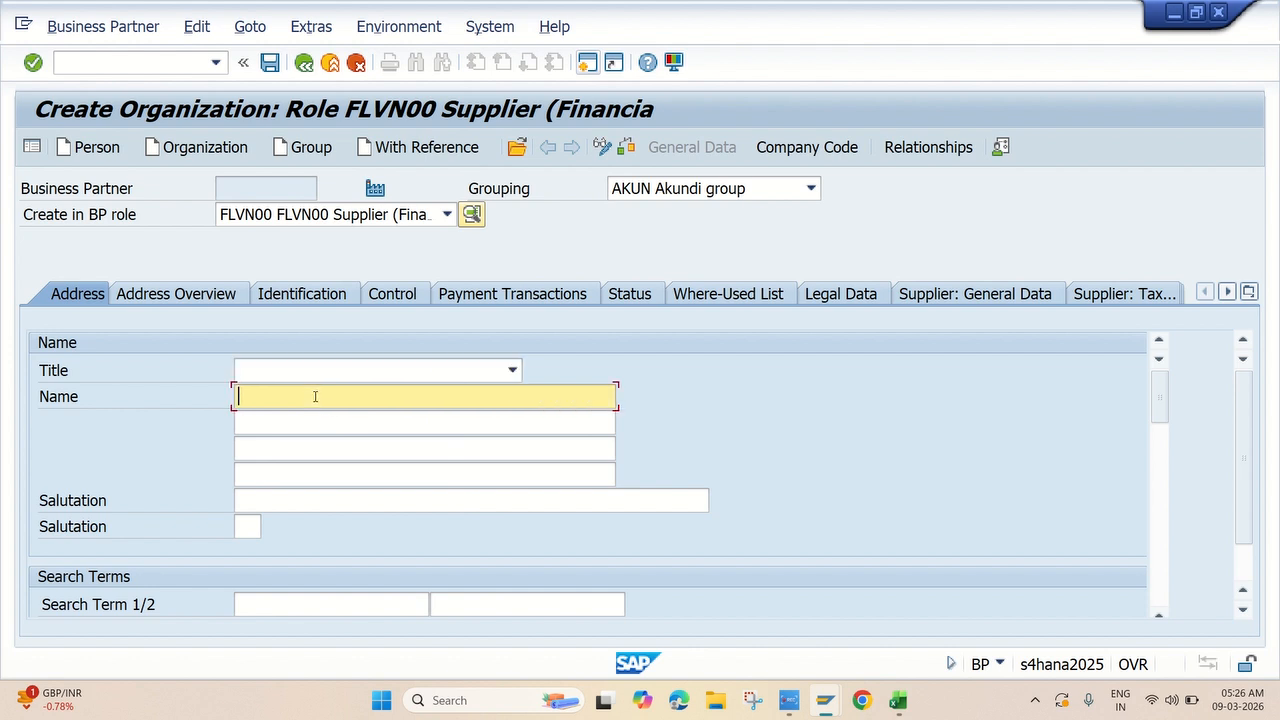
pyautogui.write('Ramu Private Limited')
pyautogui.moveTo(431, 400); pyautogui.dragTo(155, 394)
pyautogui.hotkey('ctrl', 'c')
pyautogui.press('Home')
pyautogui.click(317, 421)
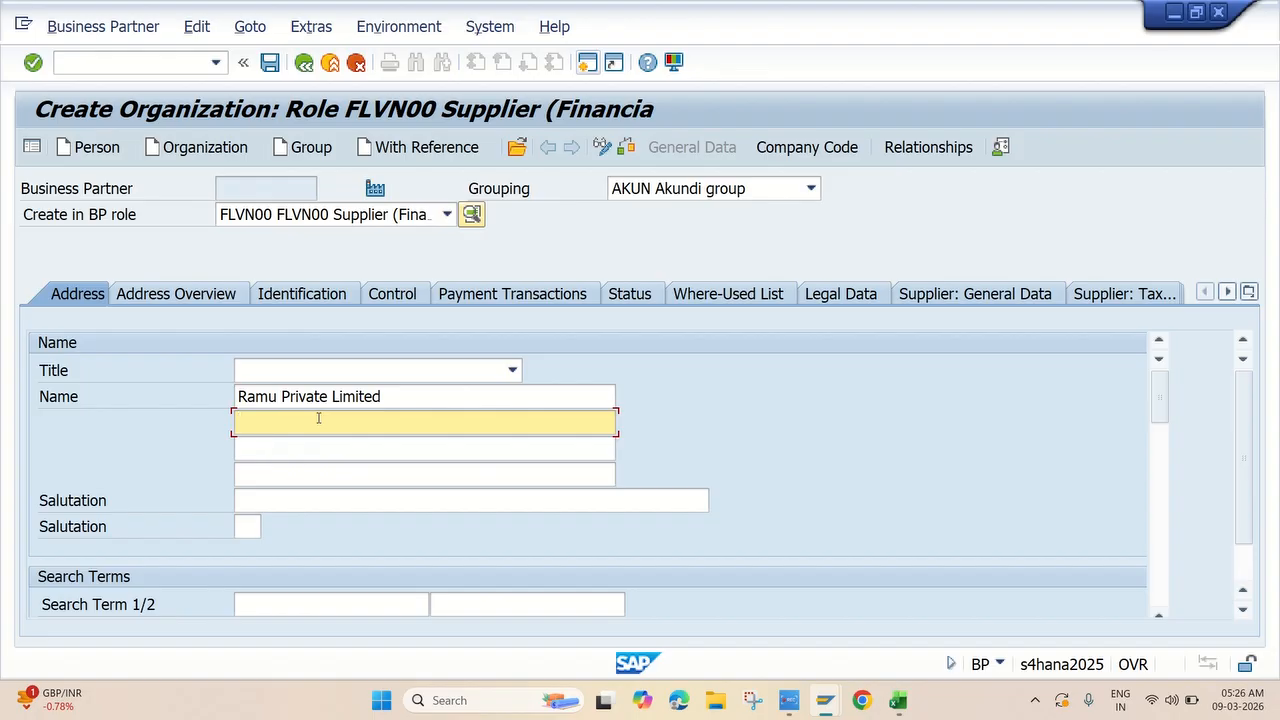
pyautogui.hotkey('ctrl', 'v')
pyautogui.click(300, 496)
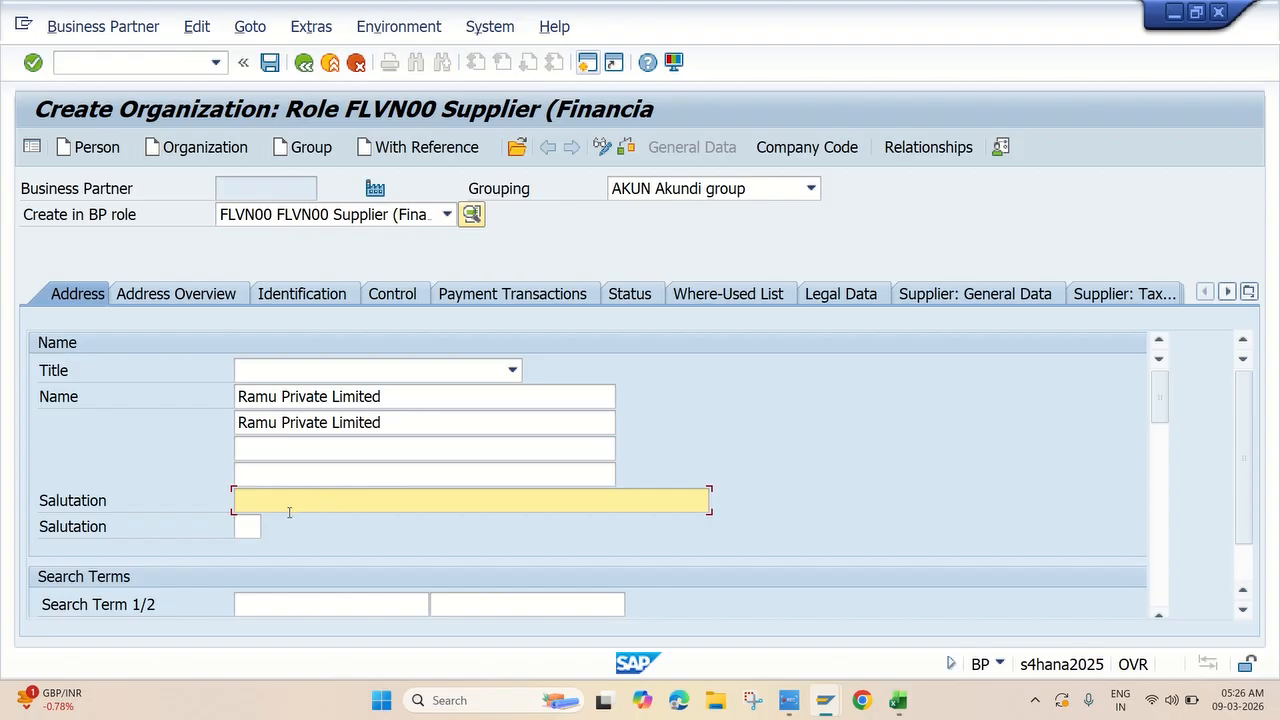
# Set search term 1 to 'ramu'.
pyautogui.scroll(-2, 284, 528)
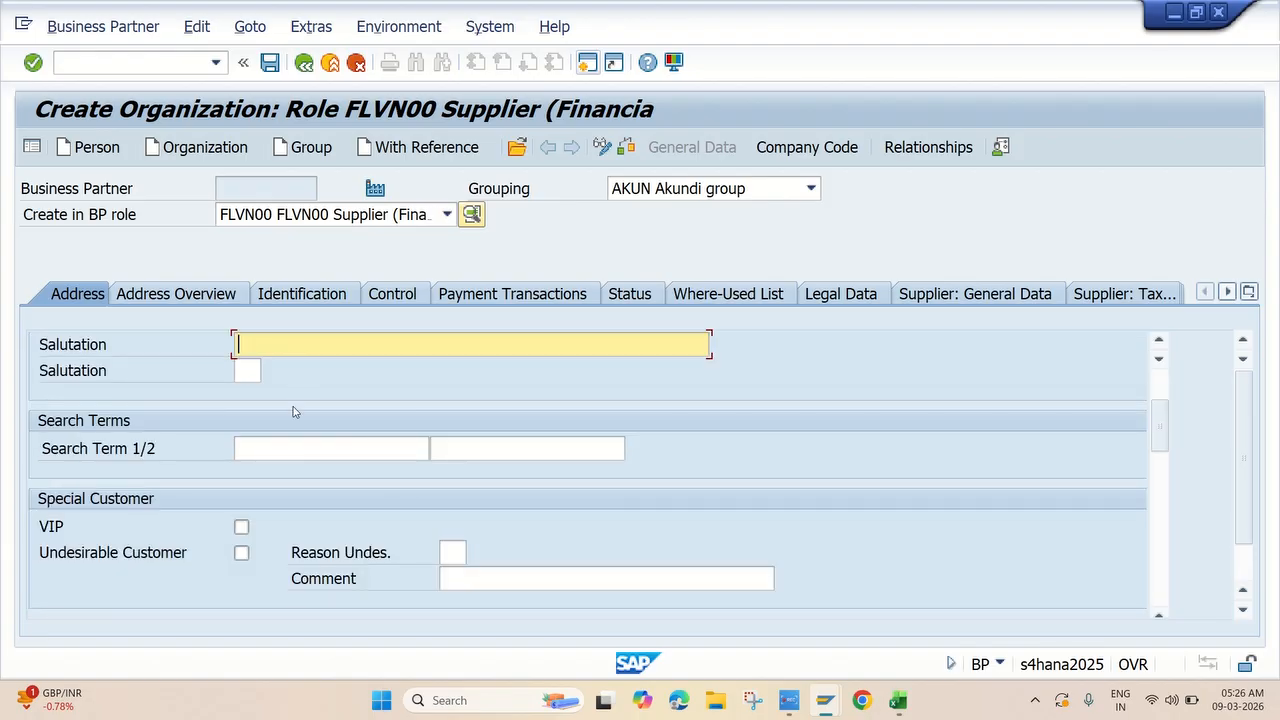
pyautogui.click(293, 445)
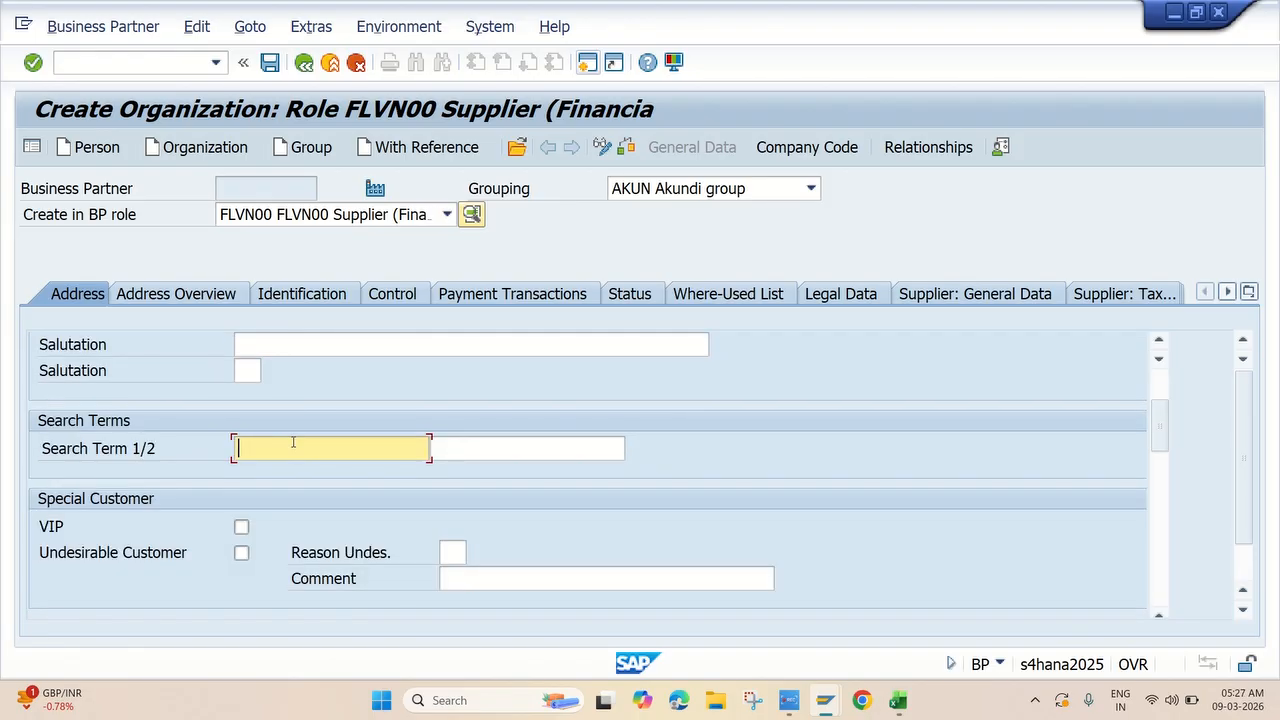
pyautogui.write('ramu')
pyautogui.scroll(-5, 437, 449)
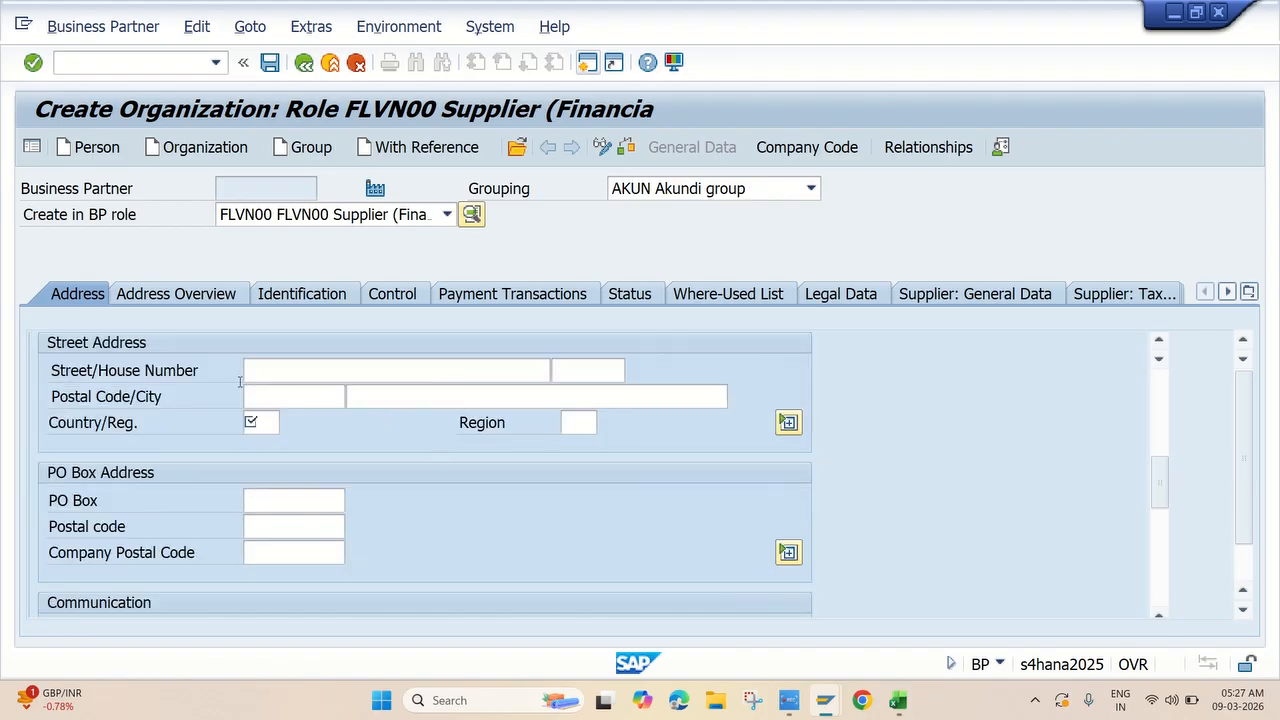
# Enter the street, postal code 500084, city hyderabad and country IN.
pyautogui.scroll(1, 240, 387)
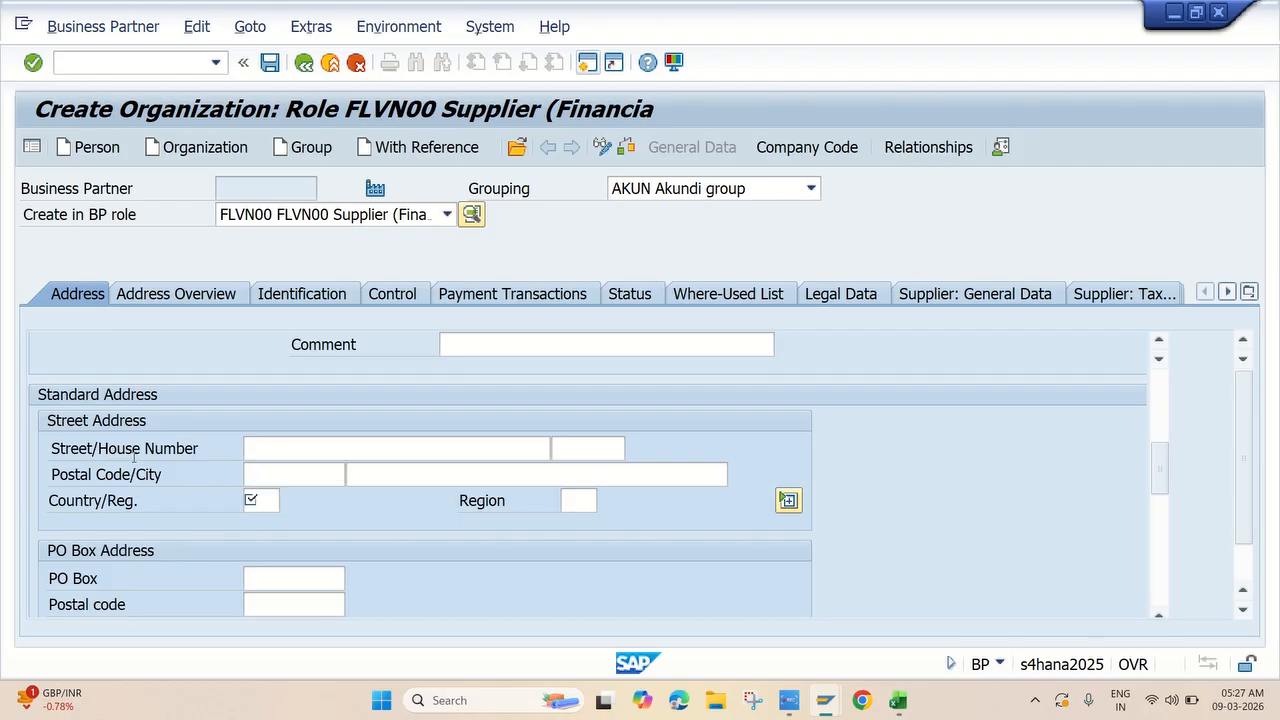
pyautogui.click(295, 450)
pyautogui.write('am')
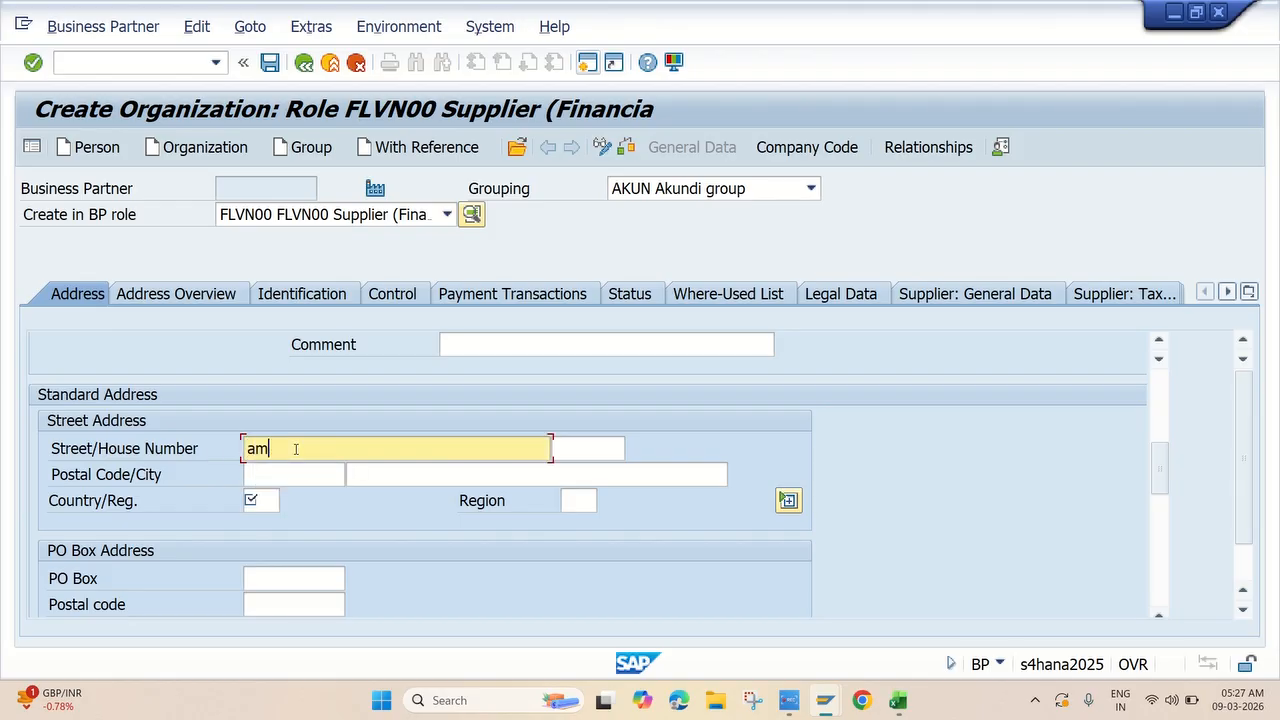
pyautogui.write('eerpet')
pyautogui.click(291, 479)
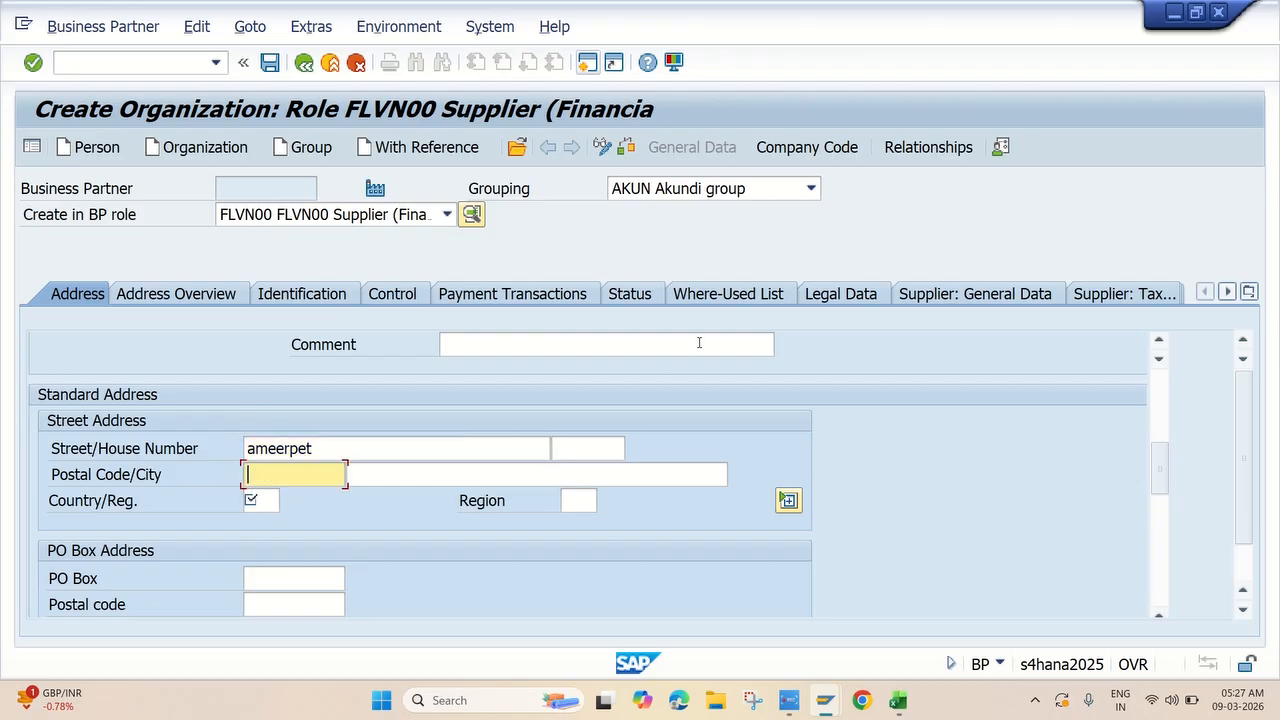
pyautogui.write('8')
pyautogui.press('BackSpace')
pyautogui.write('5')
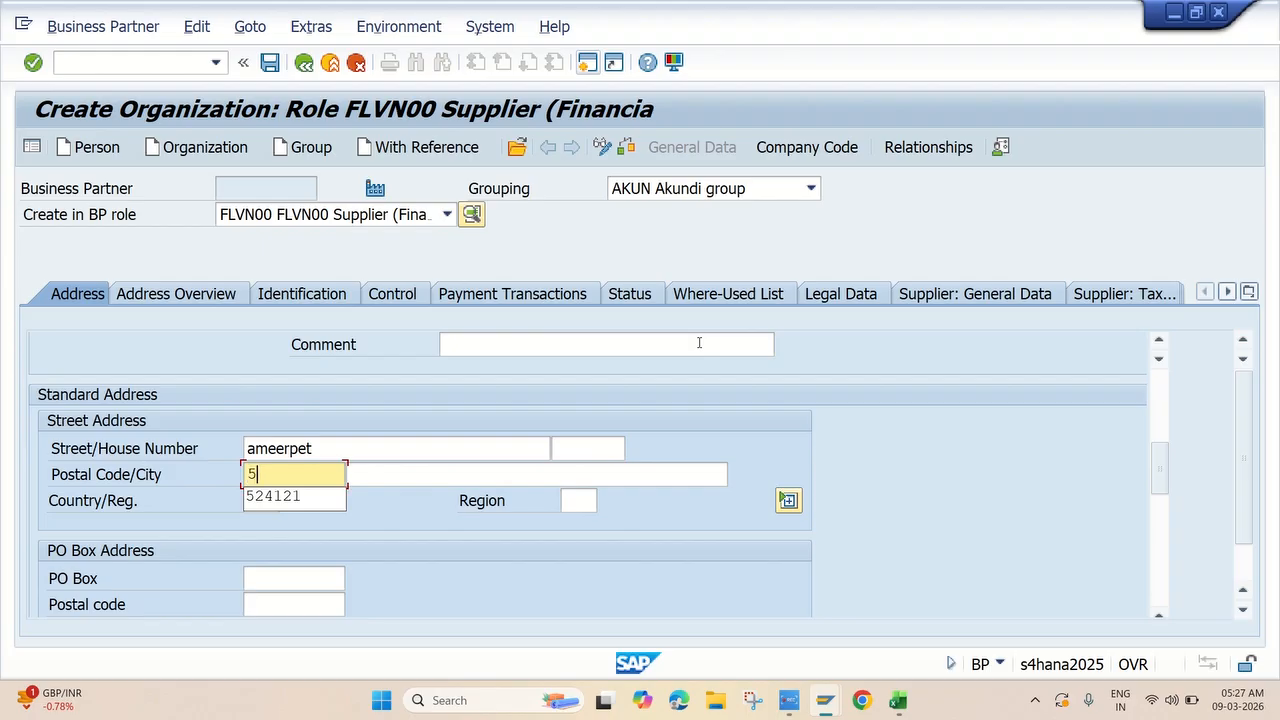
pyautogui.write('000')
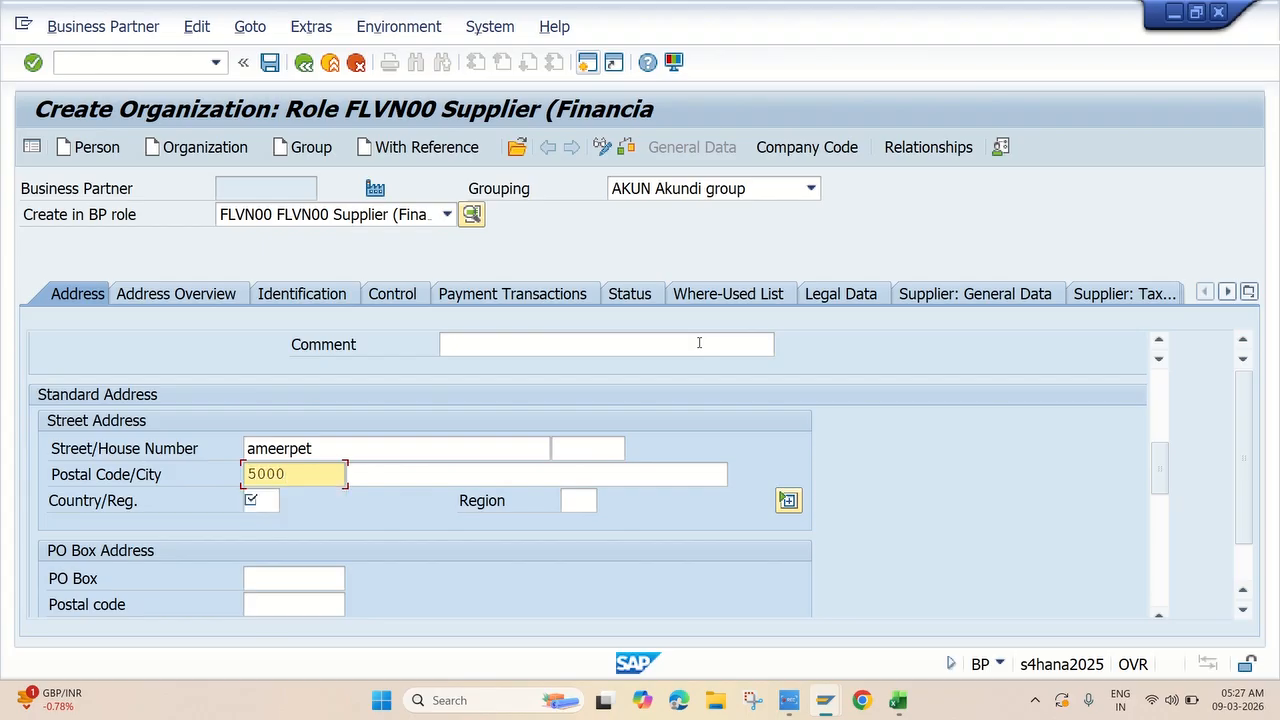
pyautogui.write('84')
pyautogui.click(412, 480)
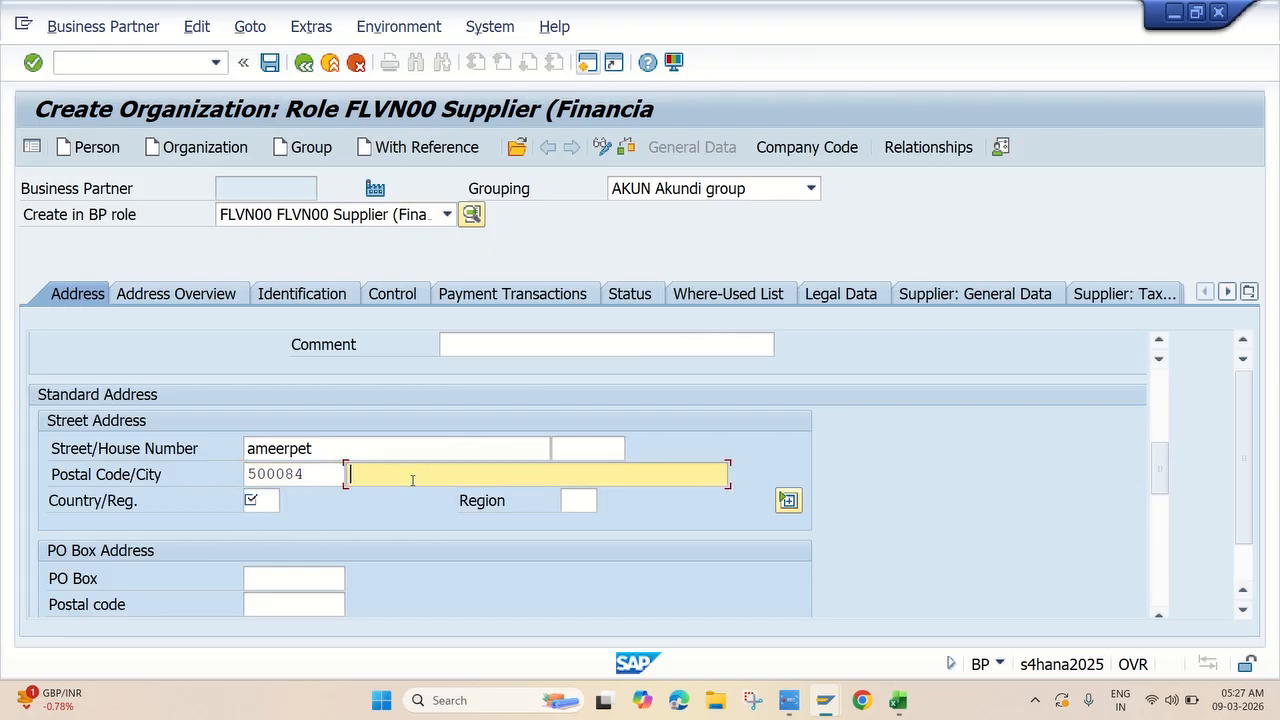
pyautogui.write('hyderabad')
pyautogui.press('Tab')
pyautogui.write('in')
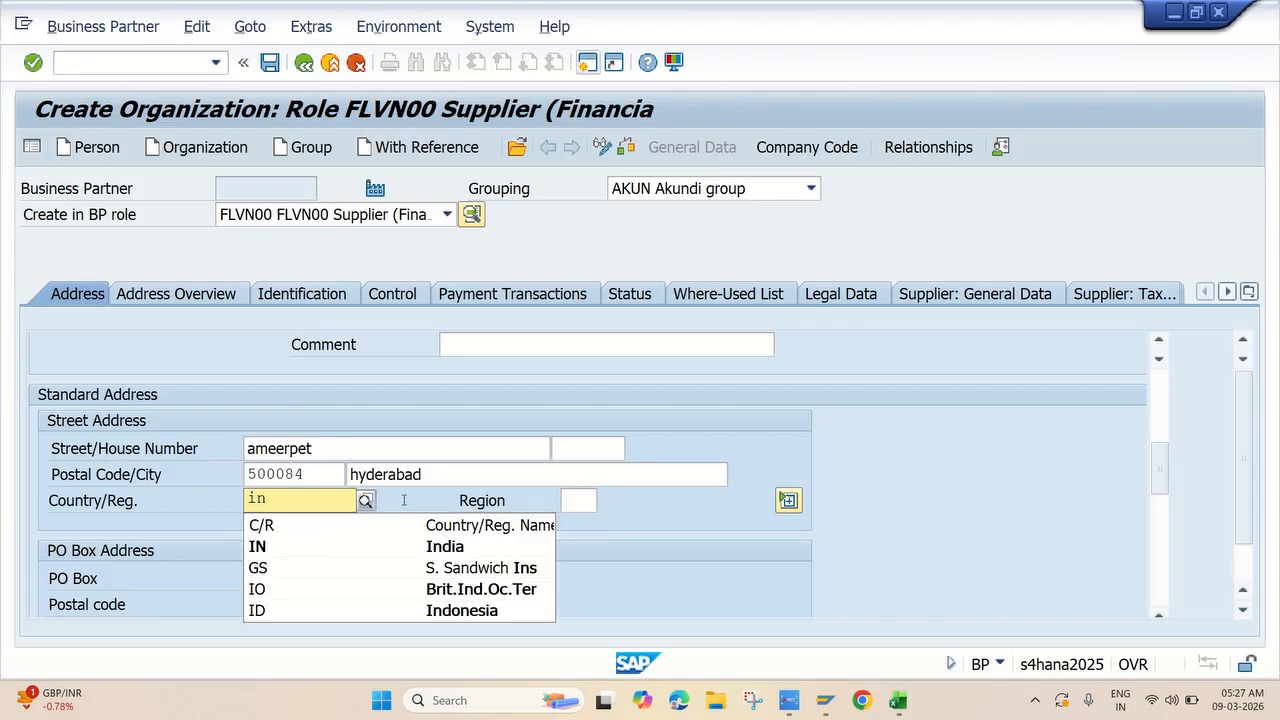
# Choose region 36 Telangana and language EN English, then confirm the address.
pyautogui.click(570, 499)
pyautogui.click(606, 501)
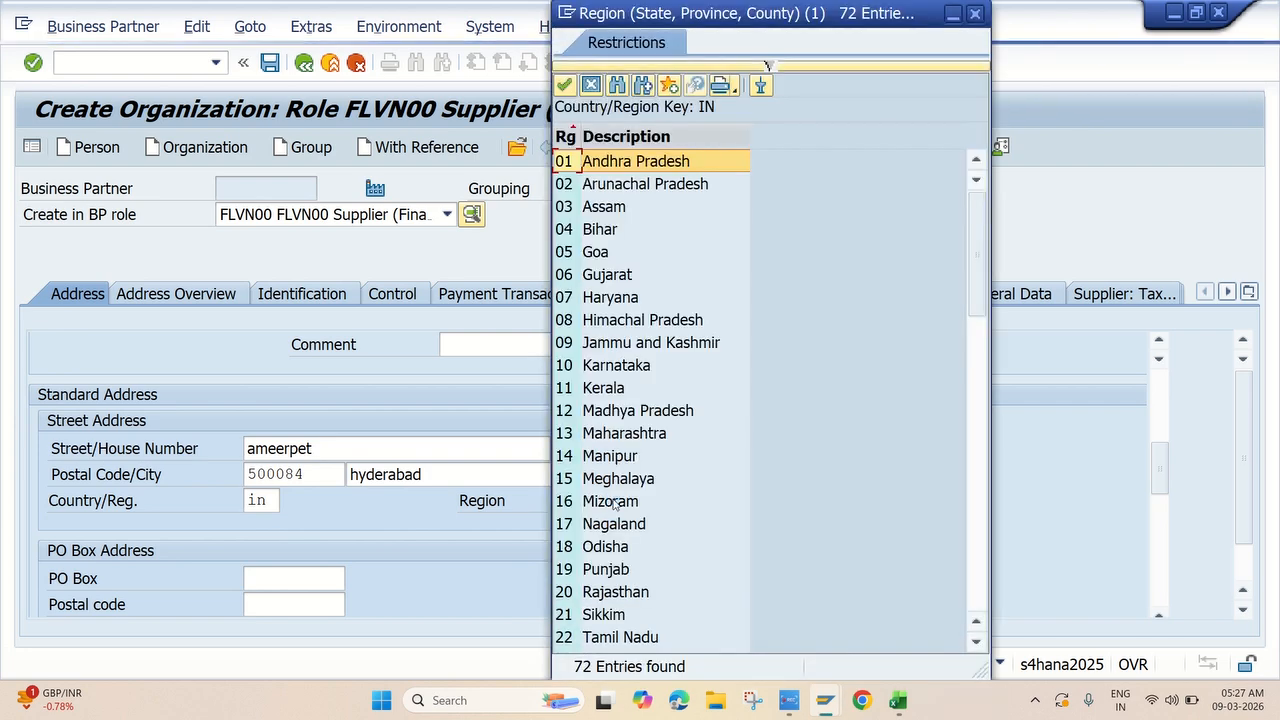
pyautogui.scroll(-6, 652, 490)
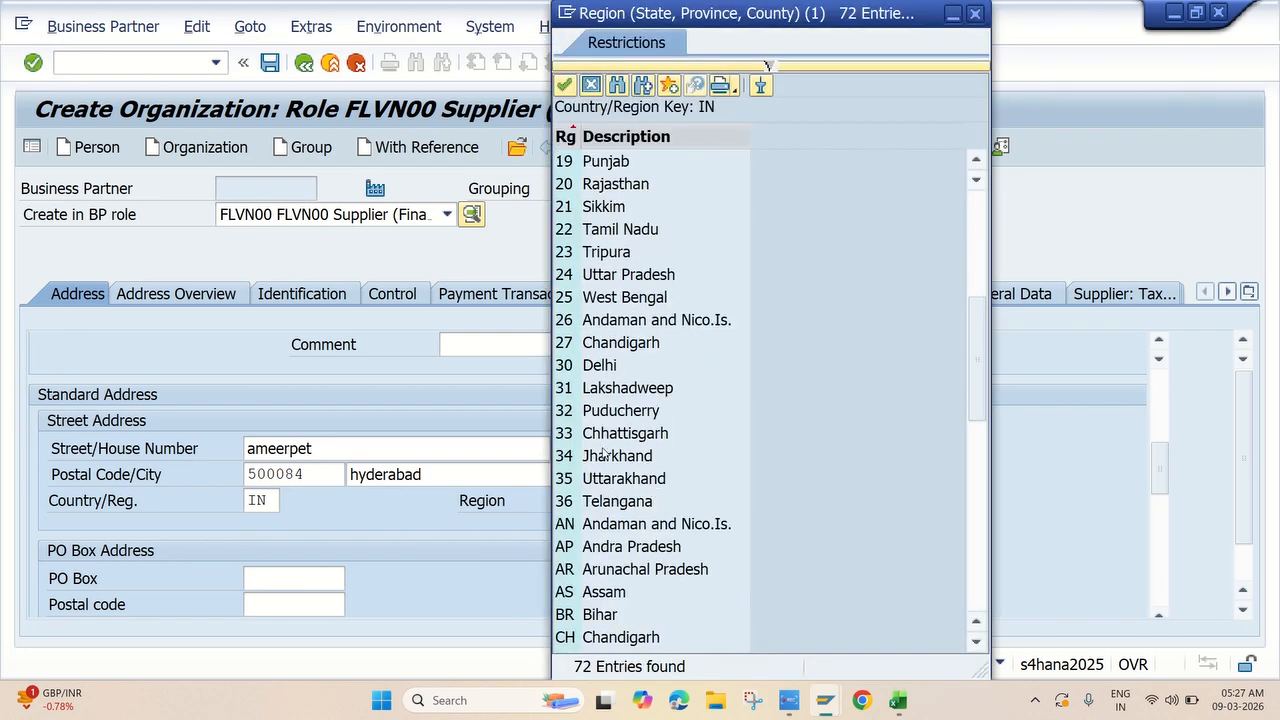
pyautogui.doubleClick(615, 501)
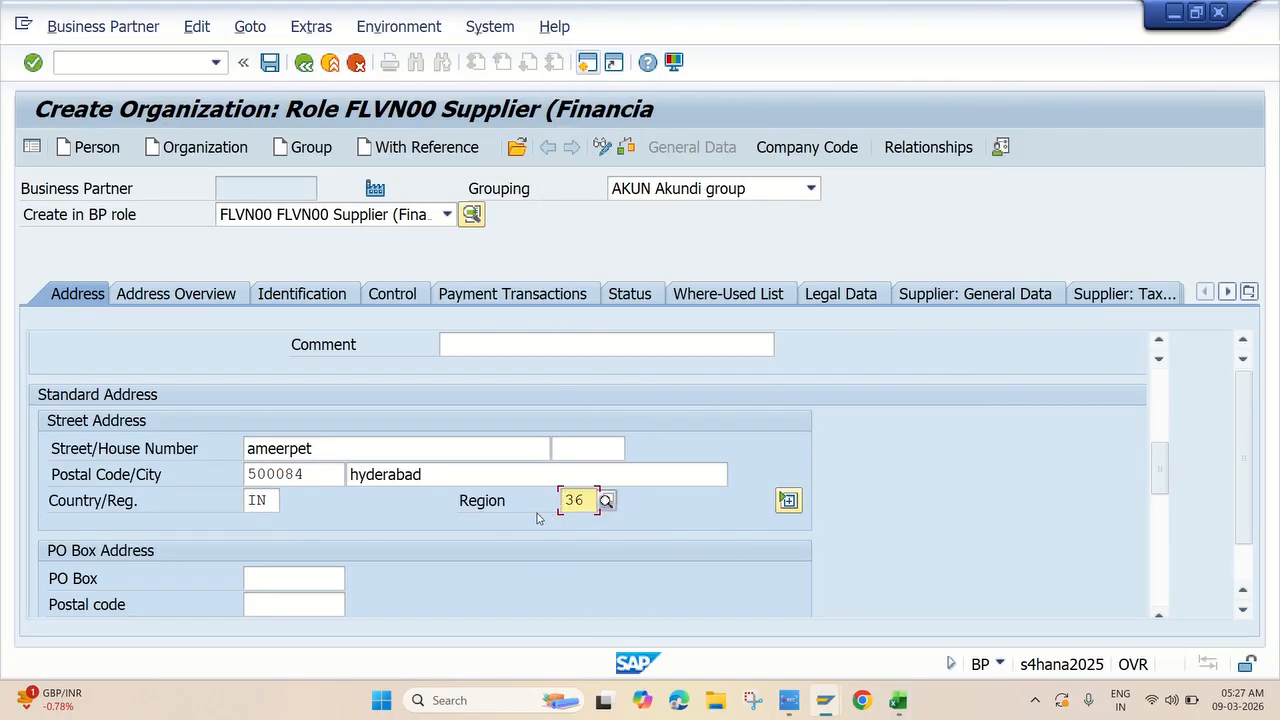
pyautogui.scroll(-5, 388, 546)
pyautogui.scroll(3, 298, 406)
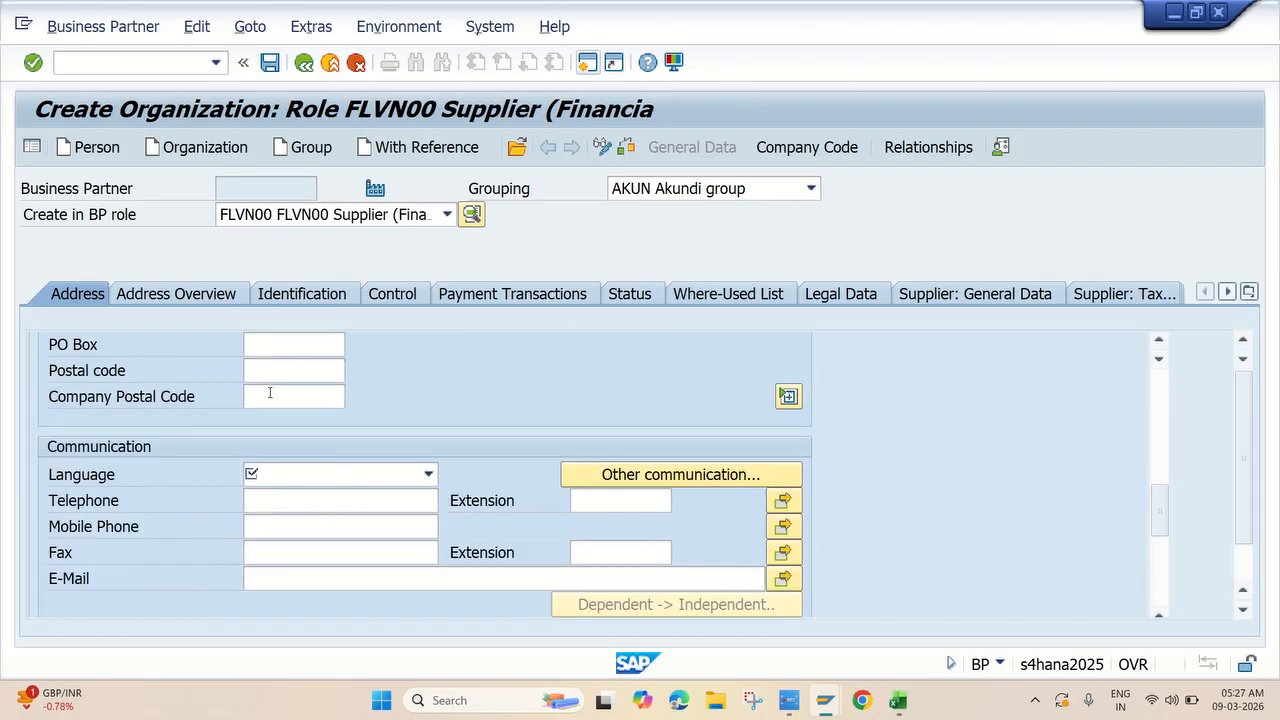
pyautogui.click(295, 478)
pyautogui.scroll(-3, 300, 540)
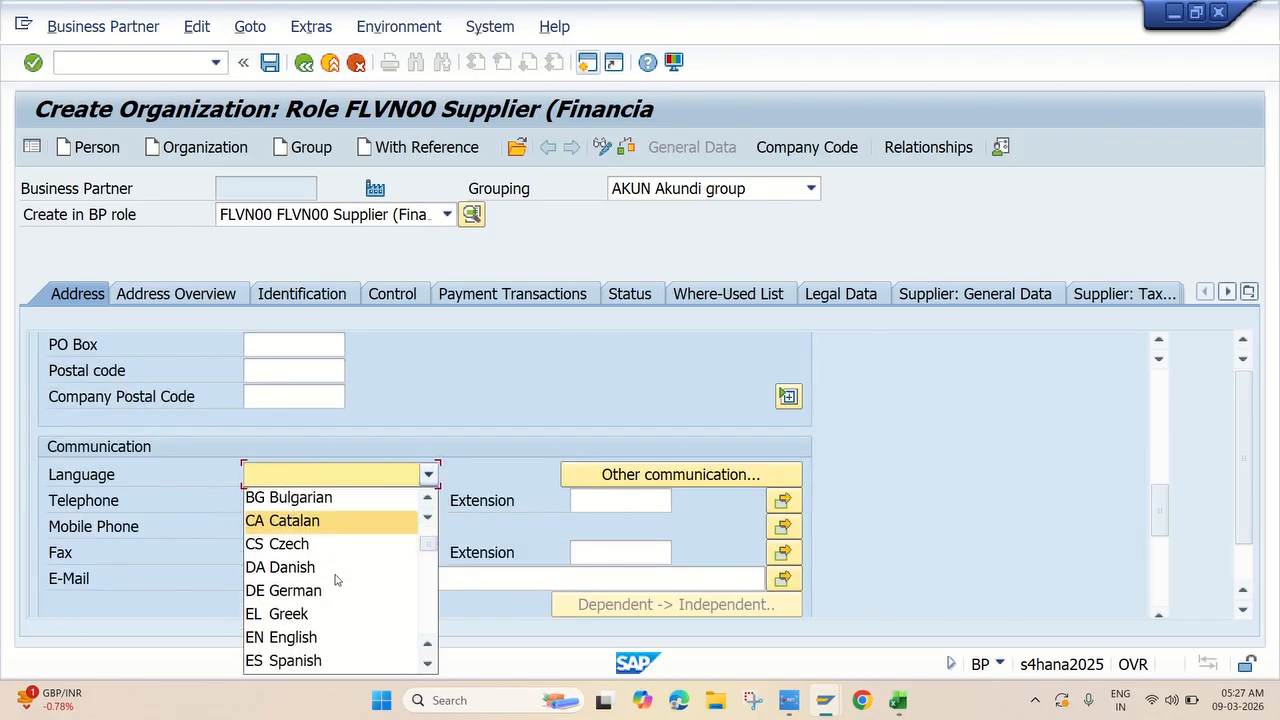
pyautogui.scroll(1, 301, 545)
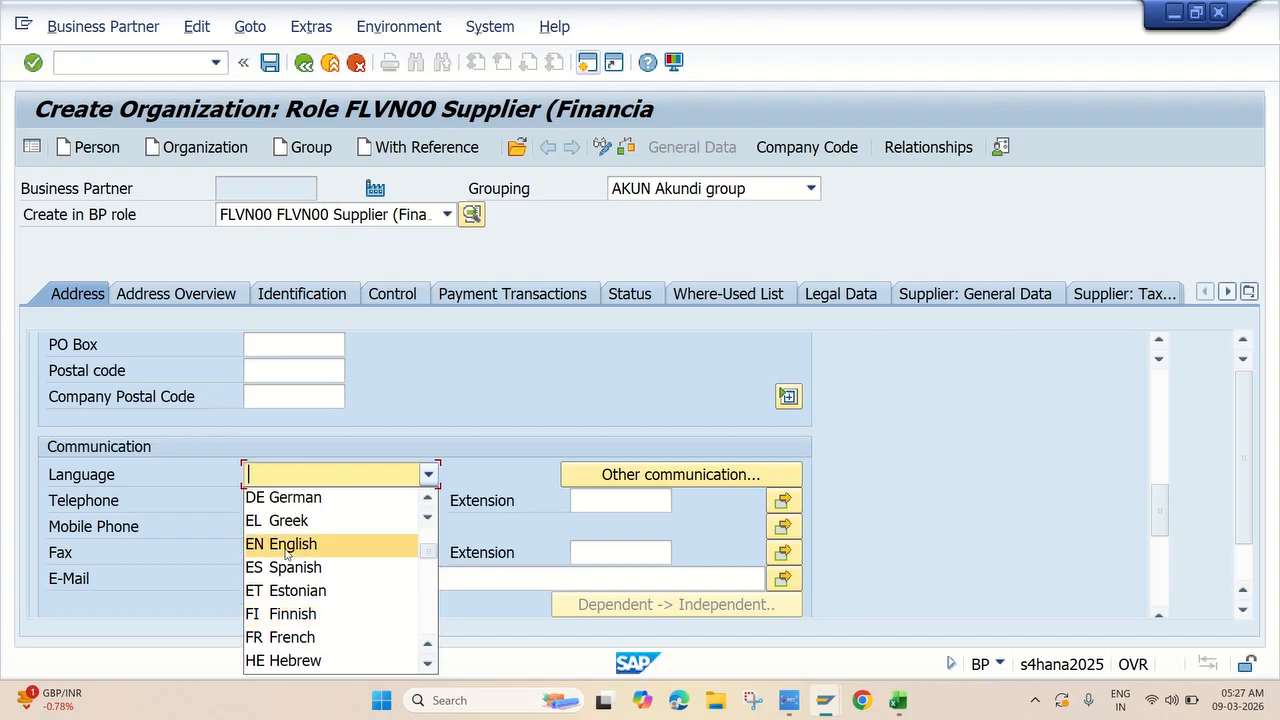
pyautogui.click(293, 544)
pyautogui.scroll(8, 521, 427)
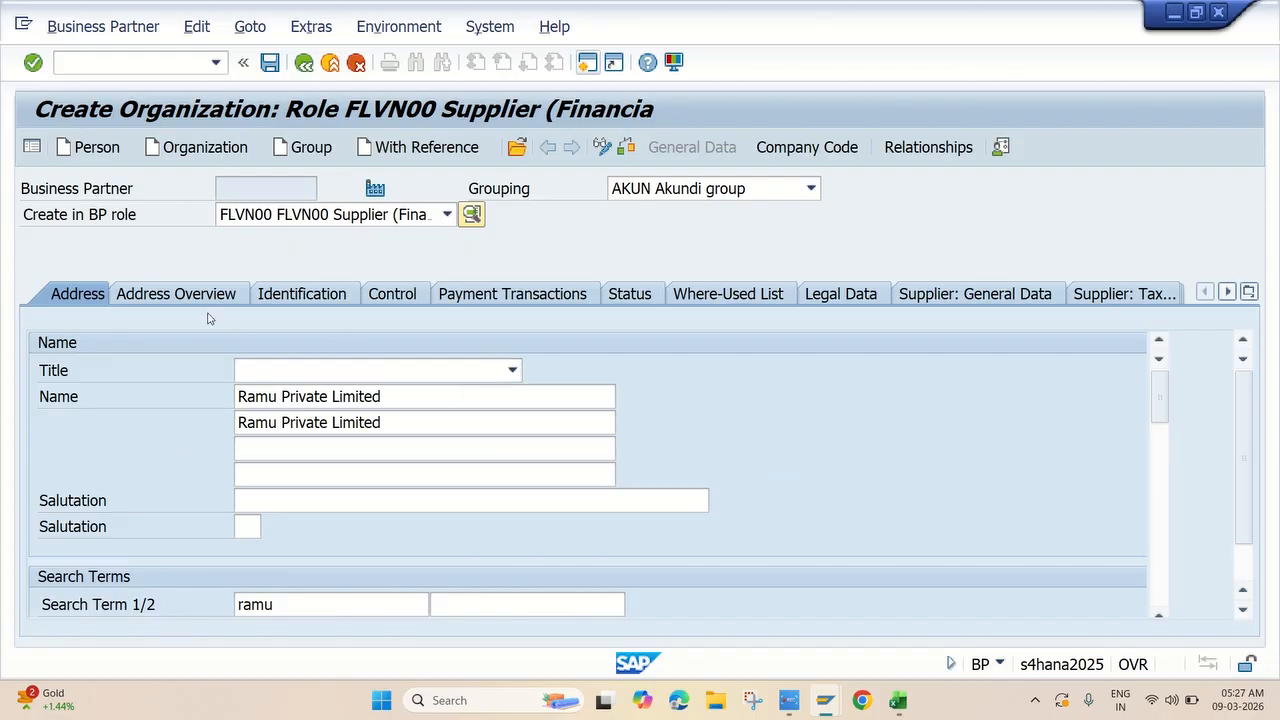
pyautogui.press('Return')
# Choose partner grouping JKDB JK Domestic Business Group, then switch to the company code data.
pyautogui.click(680, 195)
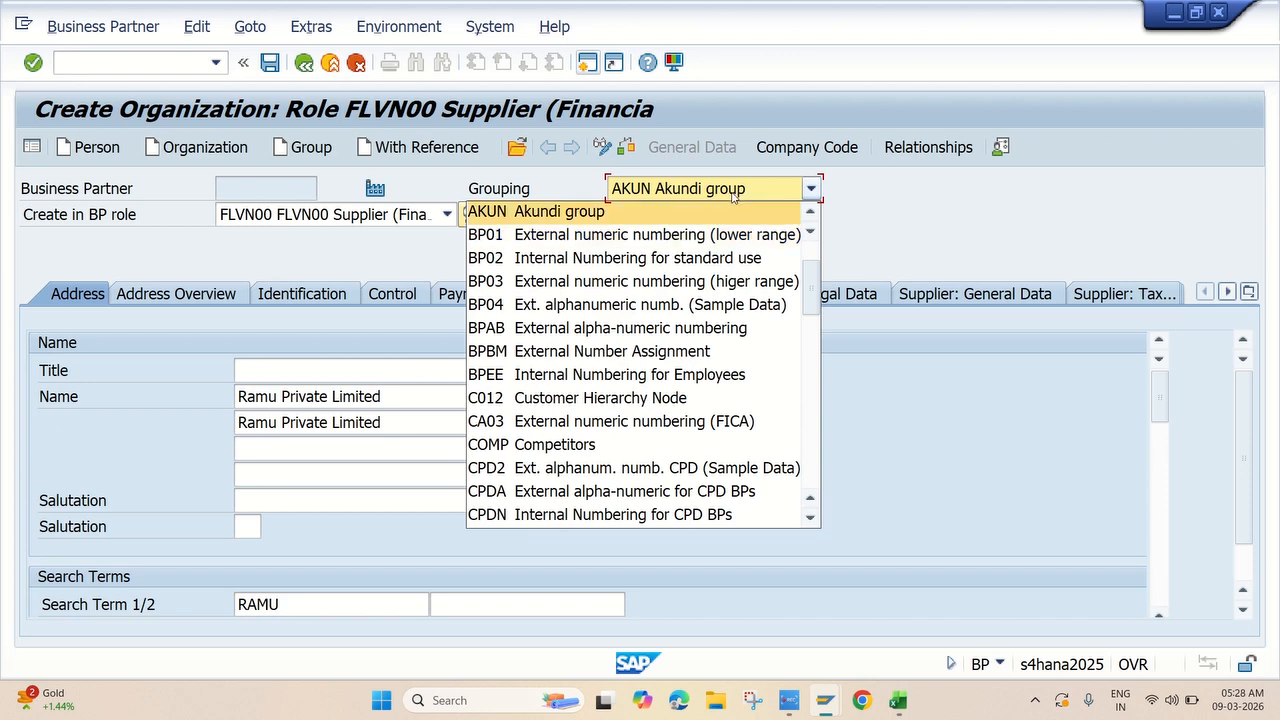
pyautogui.scroll(-4, 624, 335)
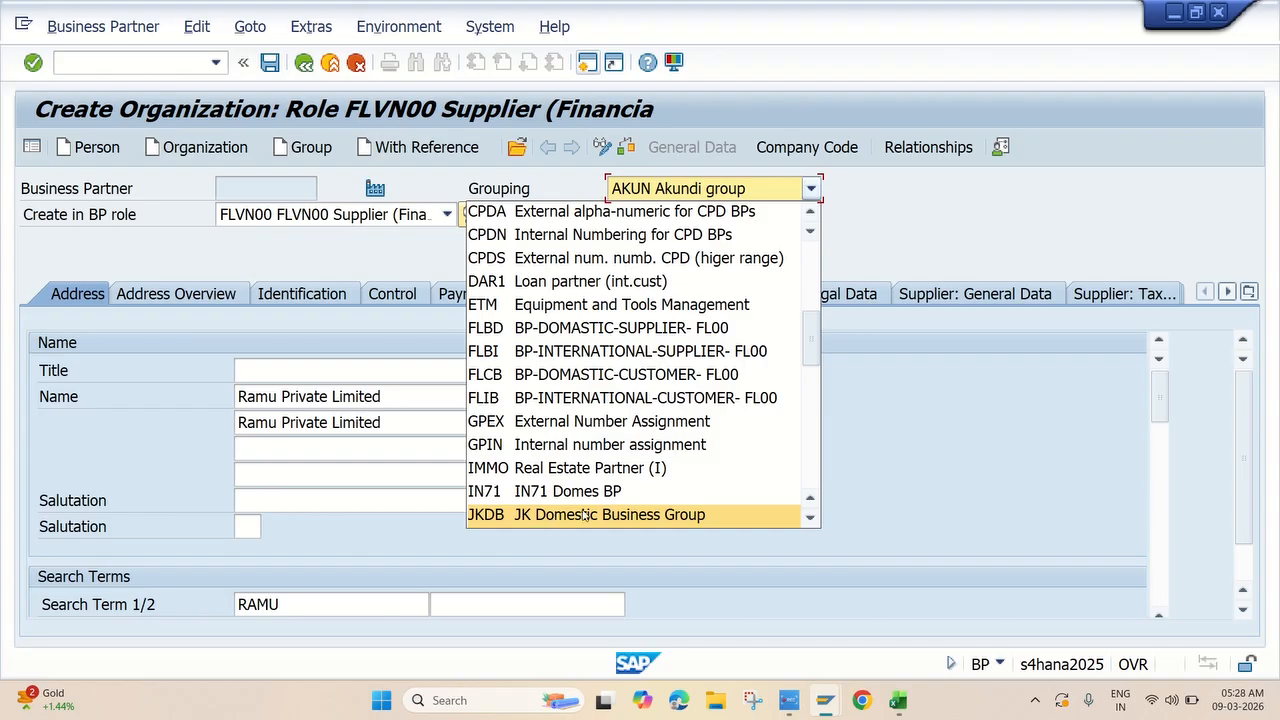
pyautogui.click(645, 516)
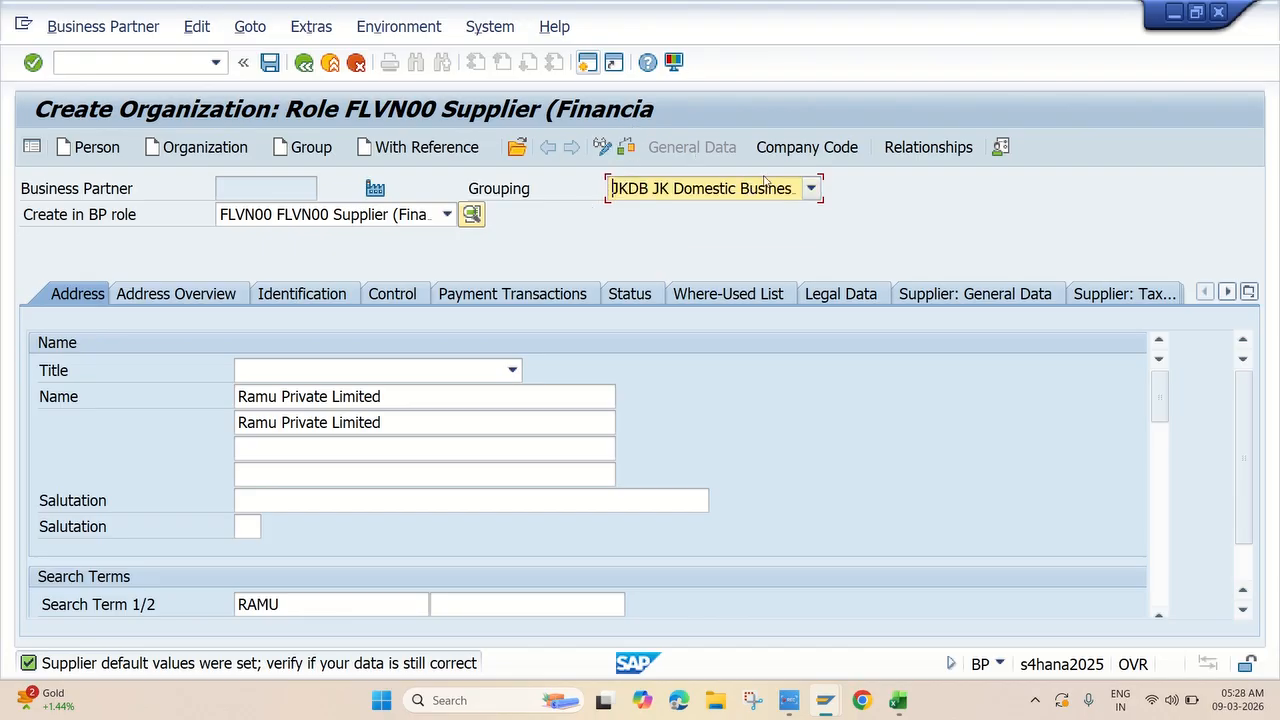
pyautogui.click(827, 150)
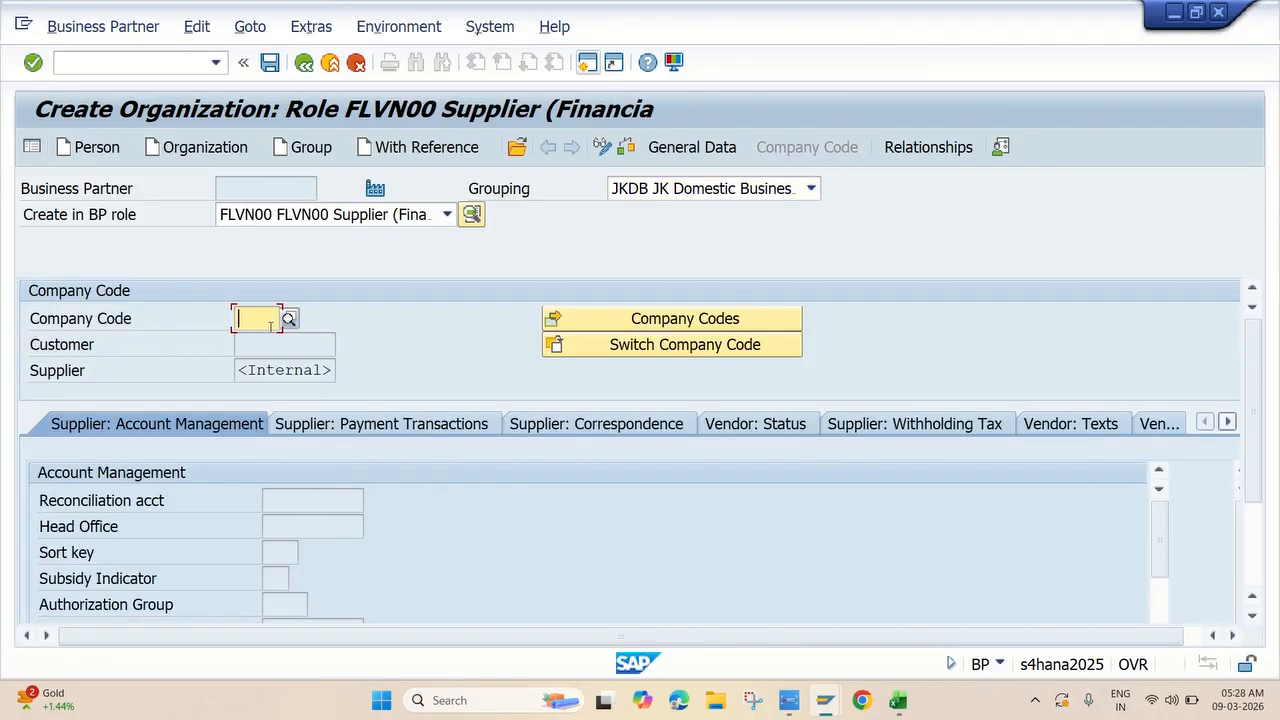
# Enter company code JK10 with reconciliation account 140000 Domestic Vendors and sort key 012 Vendor number.
pyautogui.write('jk10')
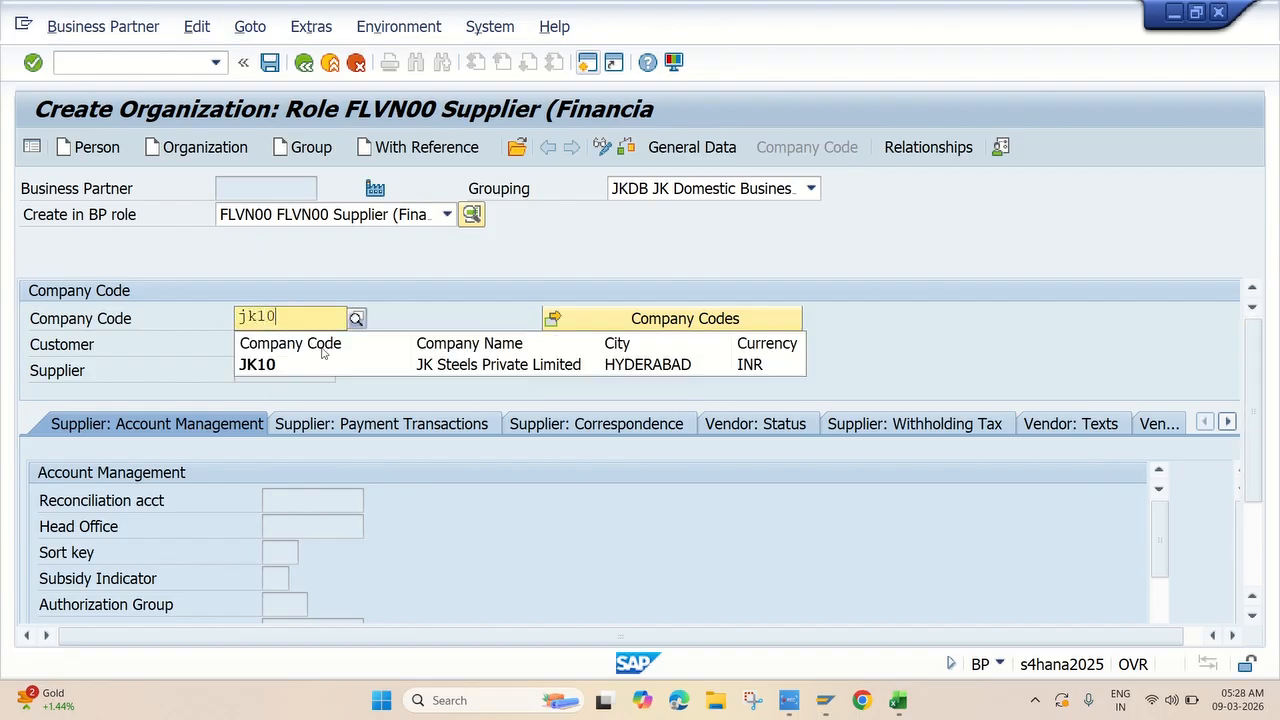
pyautogui.press('Return')
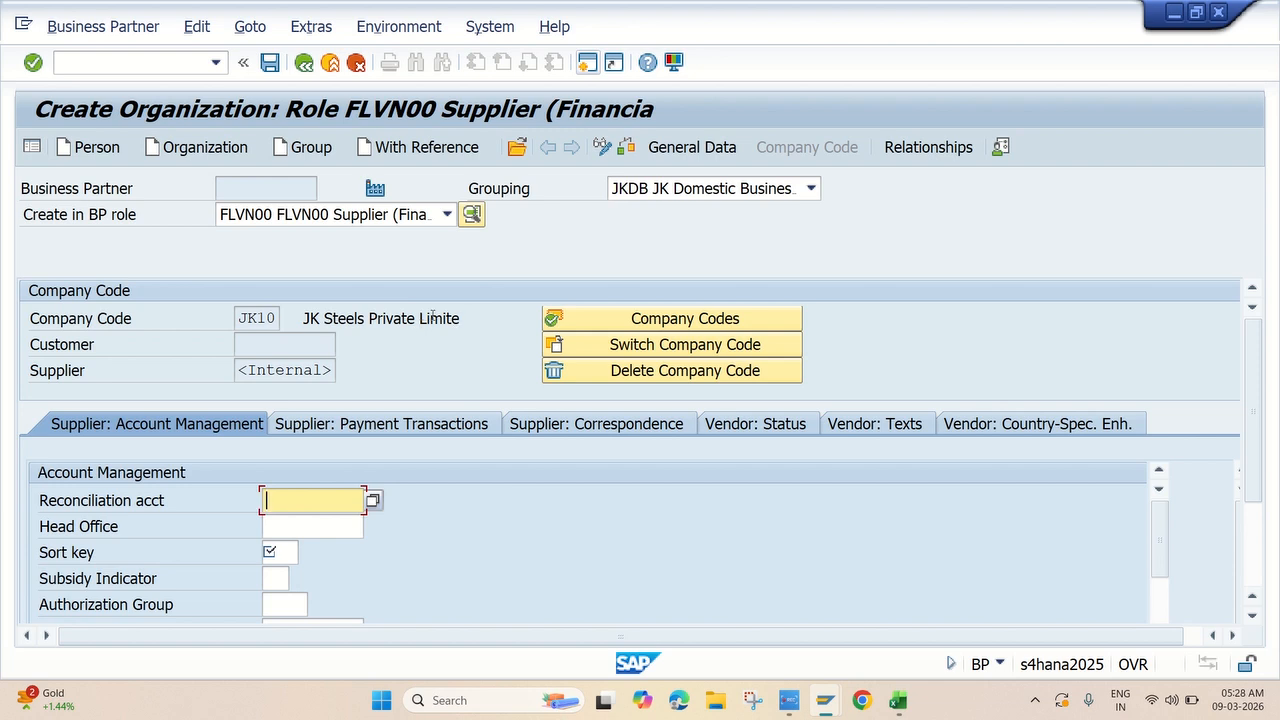
pyautogui.click(372, 501)
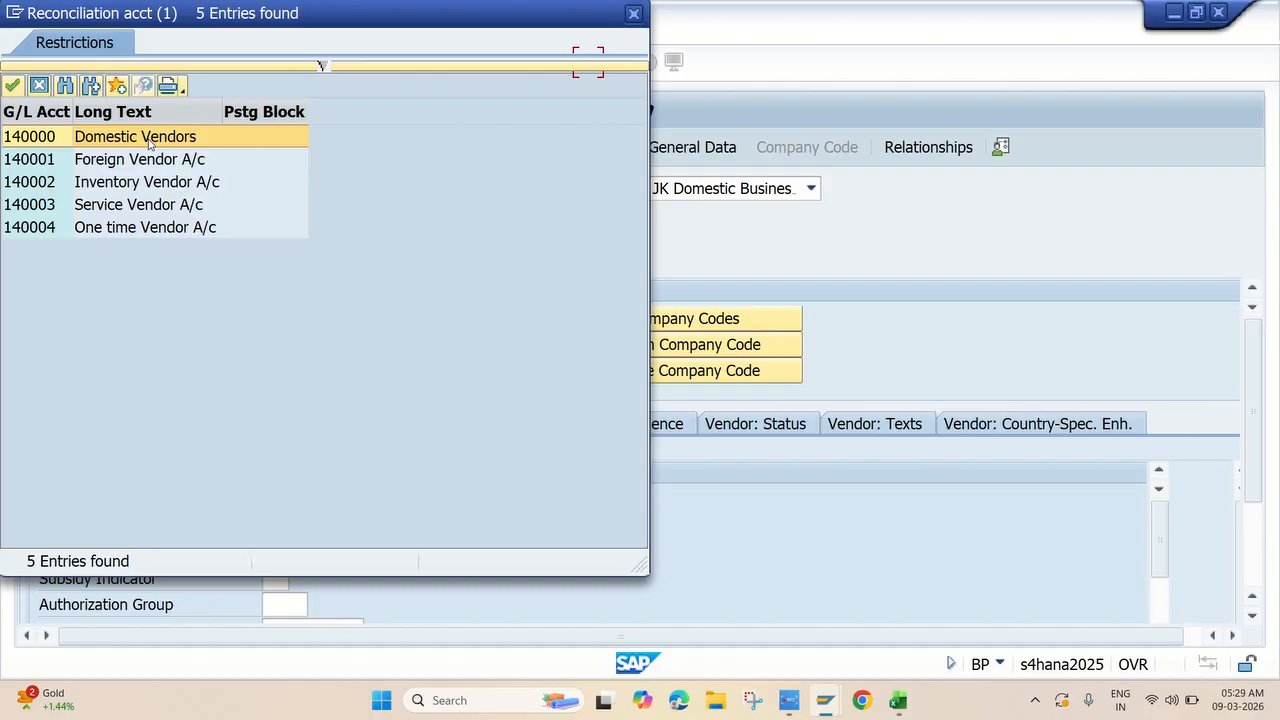
pyautogui.doubleClick(148, 143)
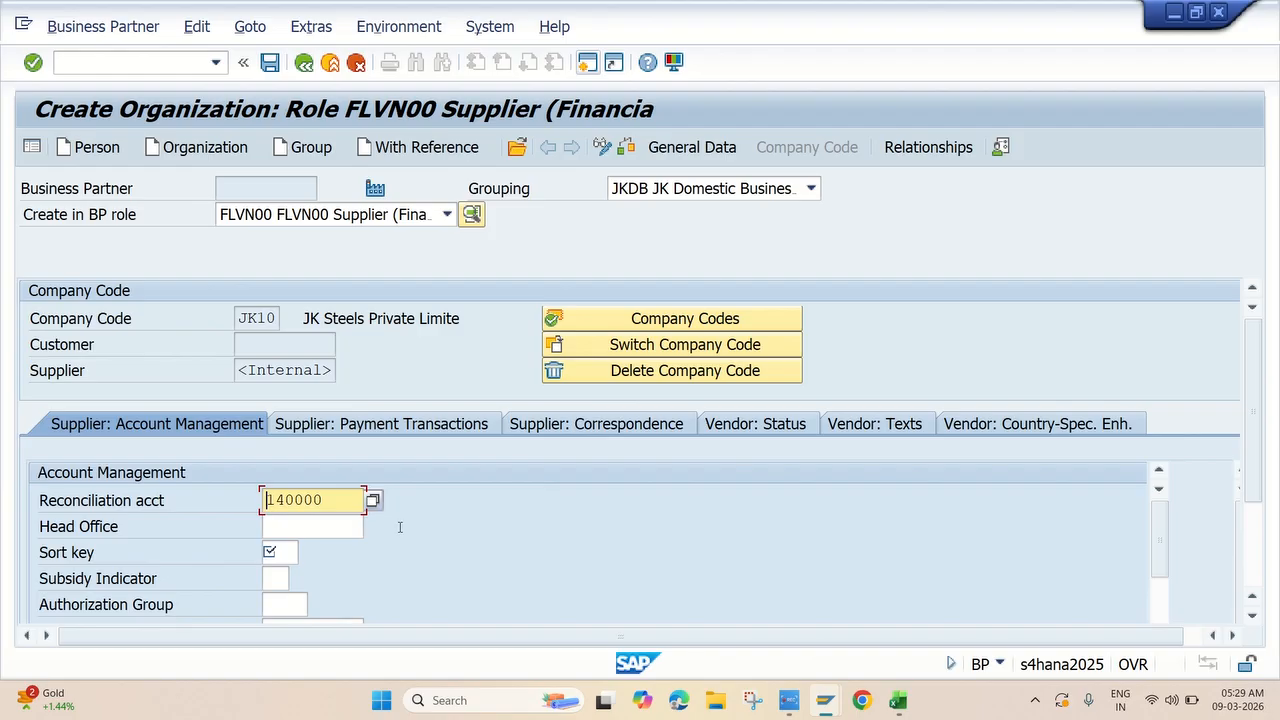
pyautogui.click(282, 550)
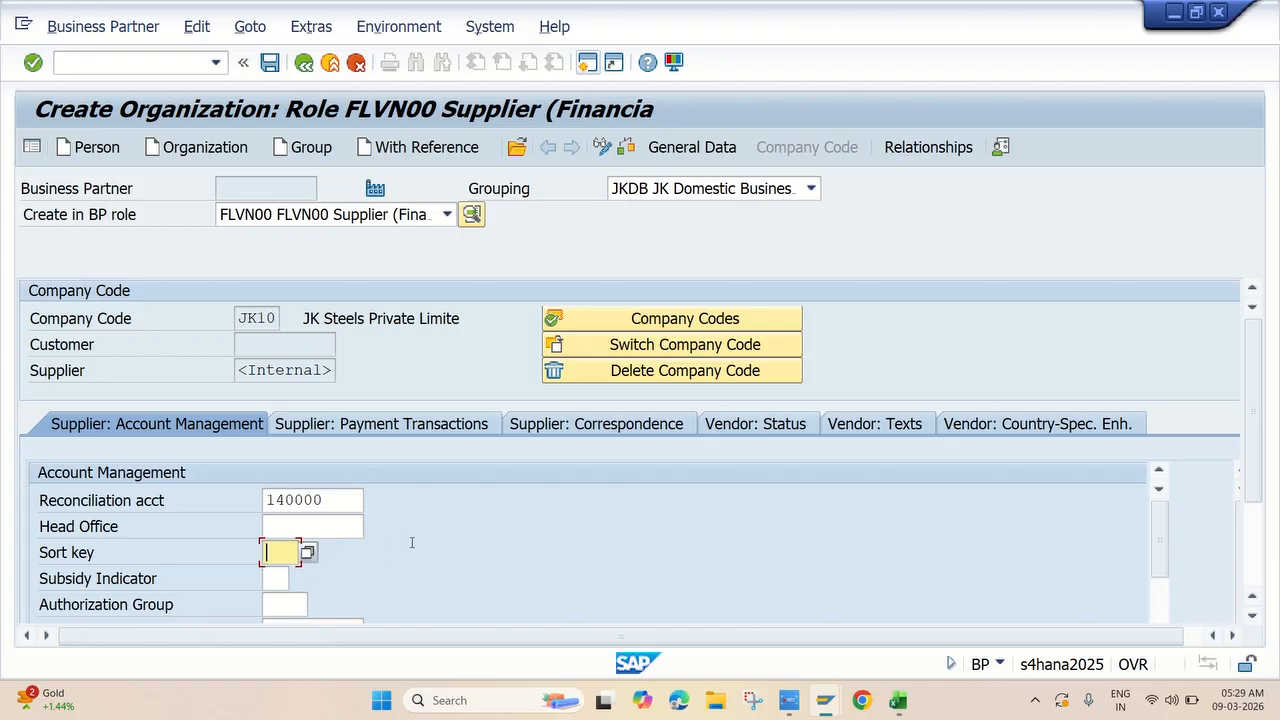
pyautogui.write('012')
pyautogui.press('Return')
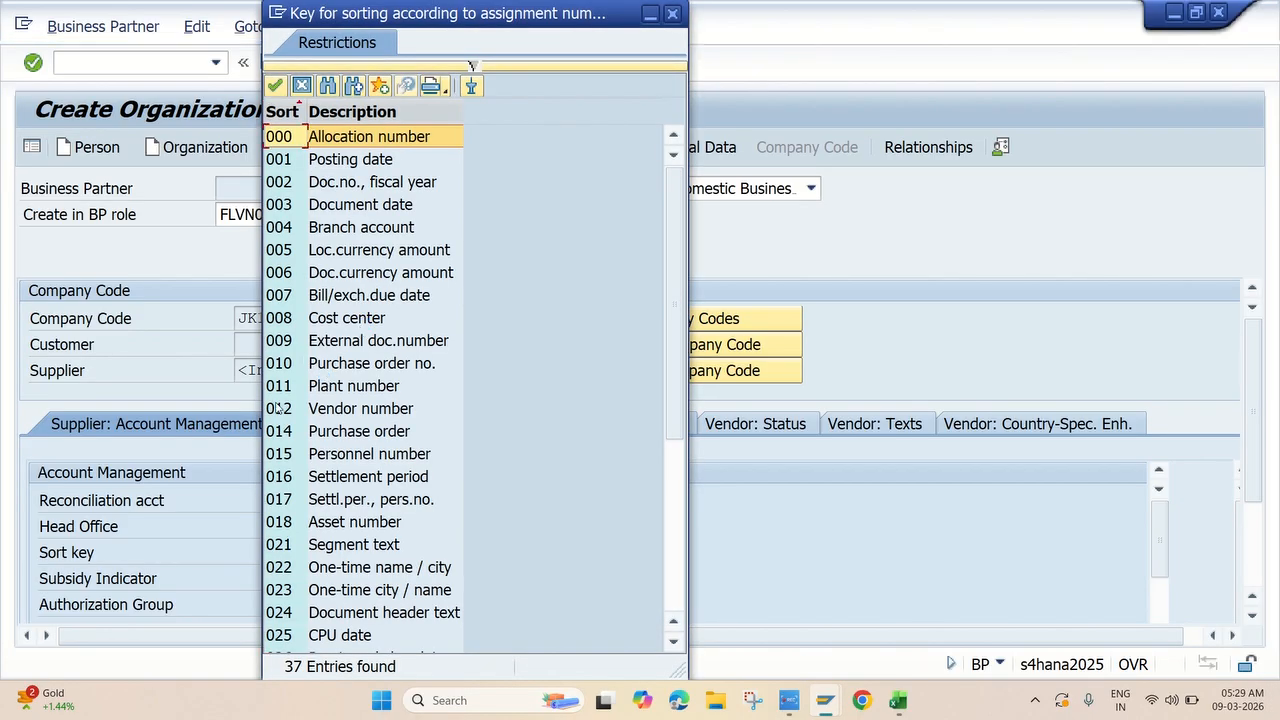
pyautogui.doubleClick(349, 410)
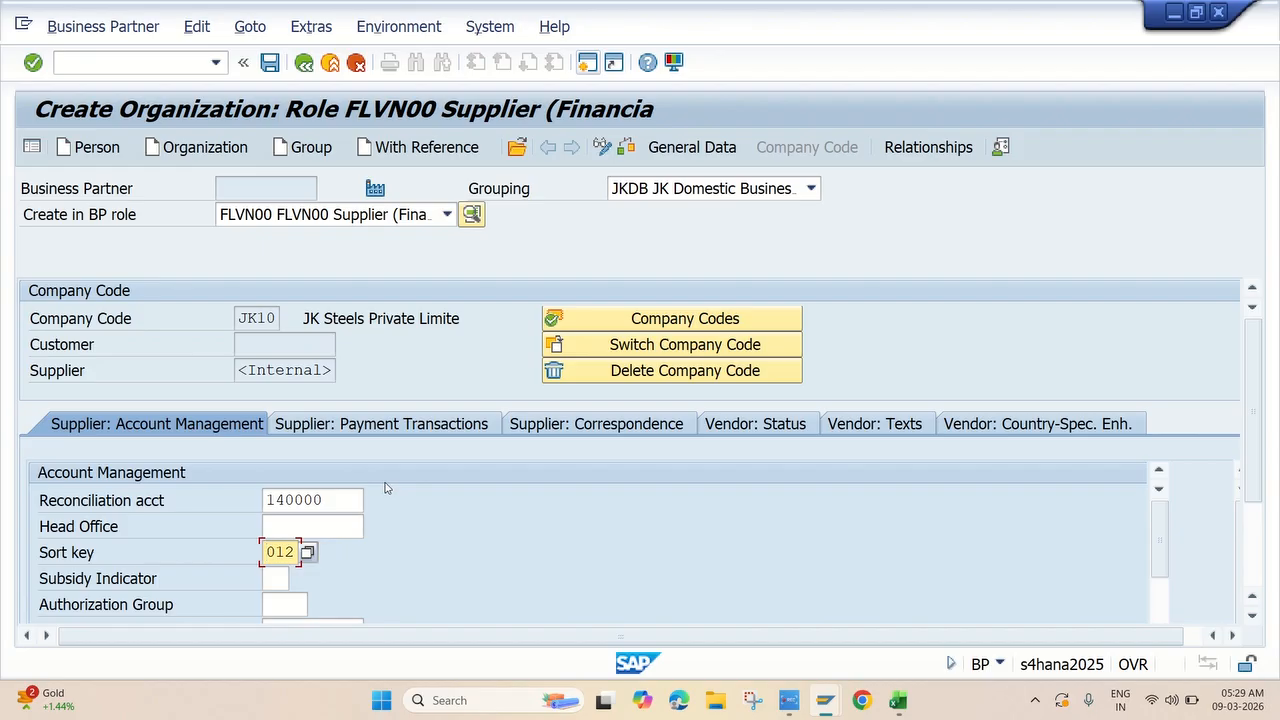
# Set the supplier's JK10 terms of payment to 0001, payable immediately due net.
pyautogui.click(388, 424)
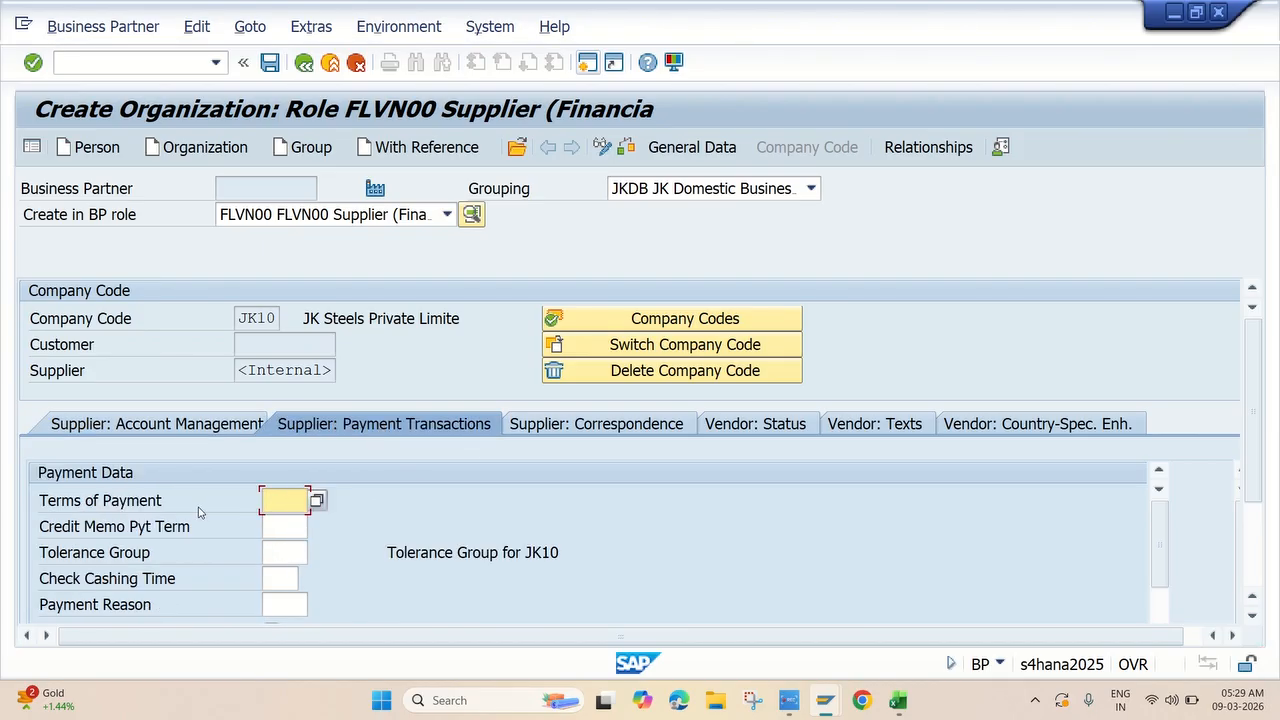
pyautogui.click(316, 501)
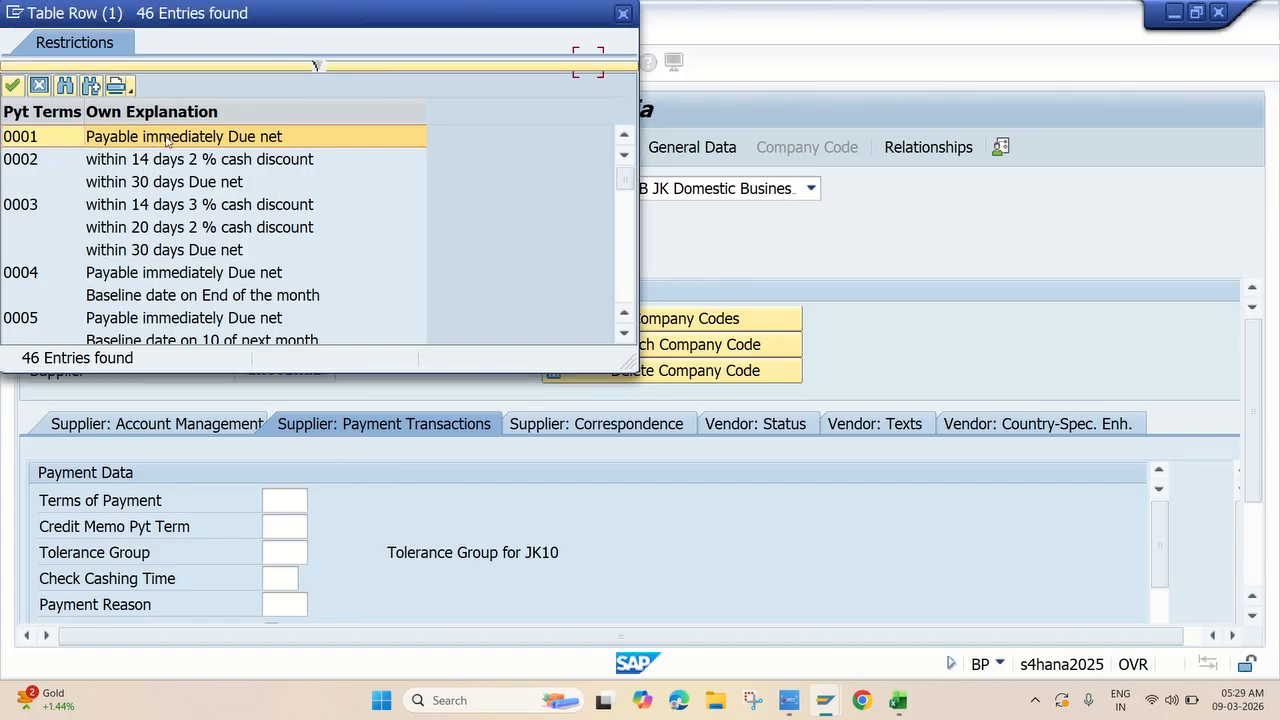
pyautogui.doubleClick(166, 137)
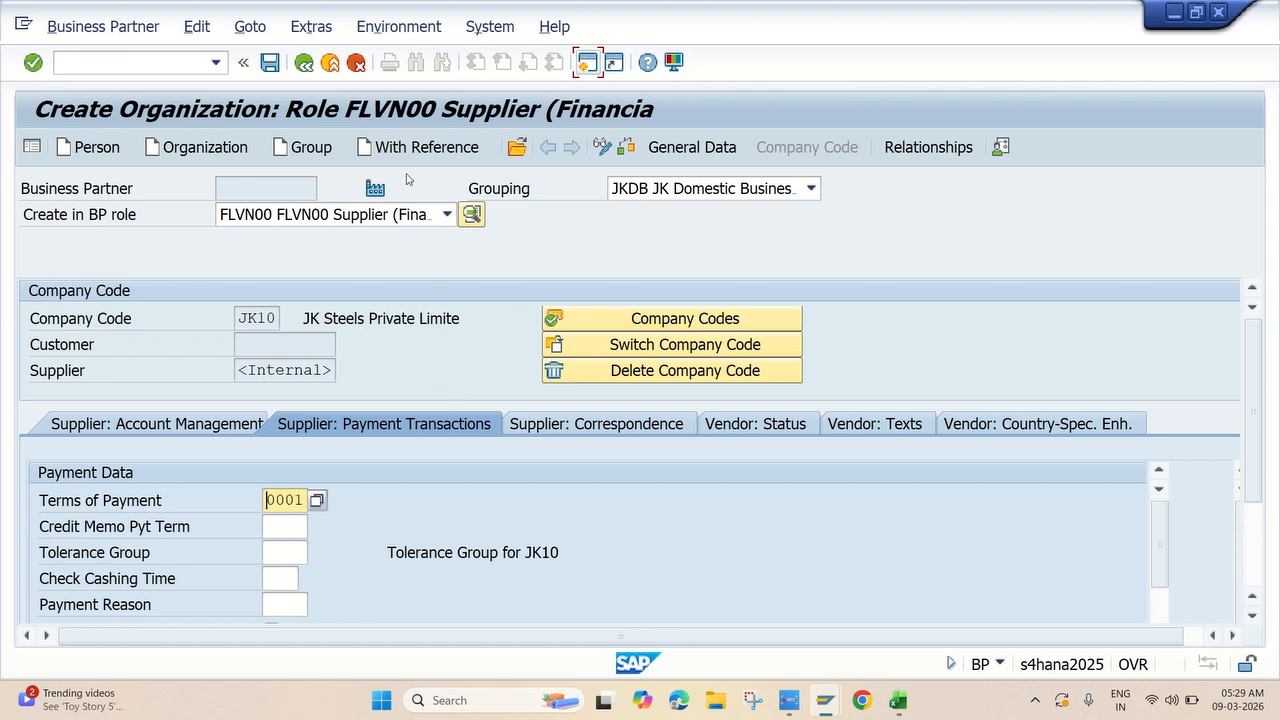
# Save the new supplier business partner, view its general data, then return to the Excel task list.
pyautogui.click(270, 63)
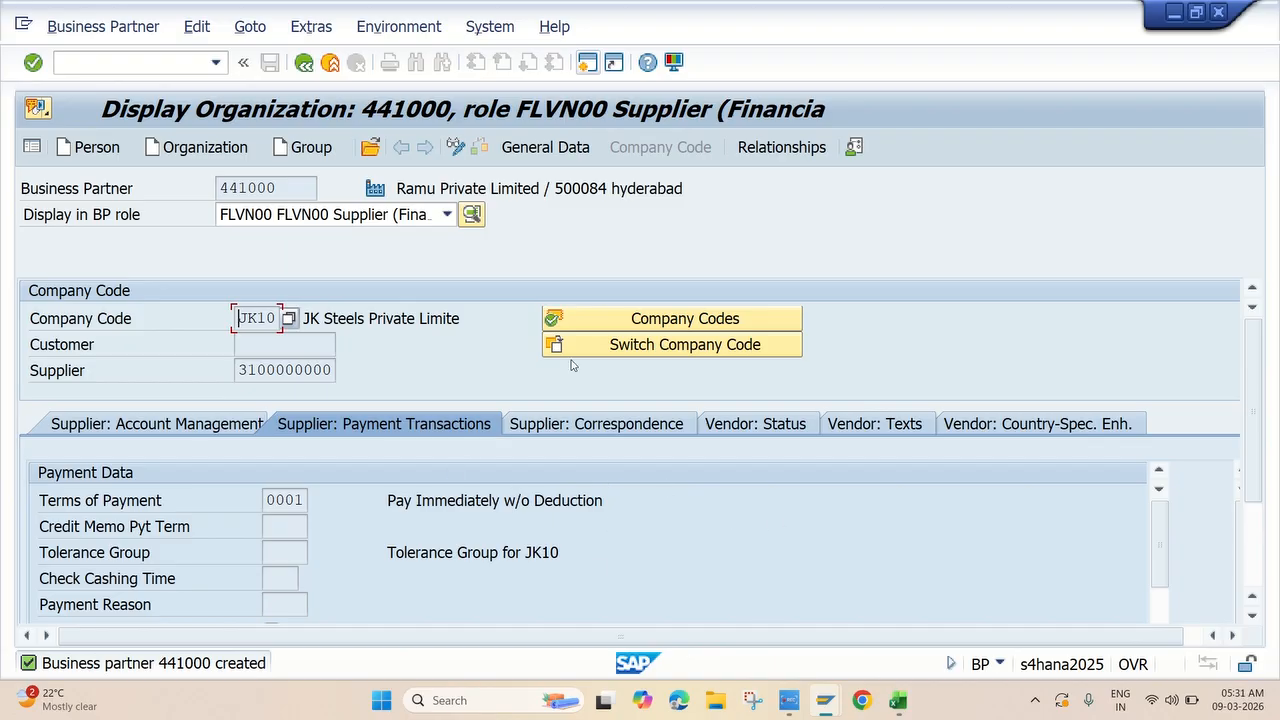
pyautogui.click(568, 150)
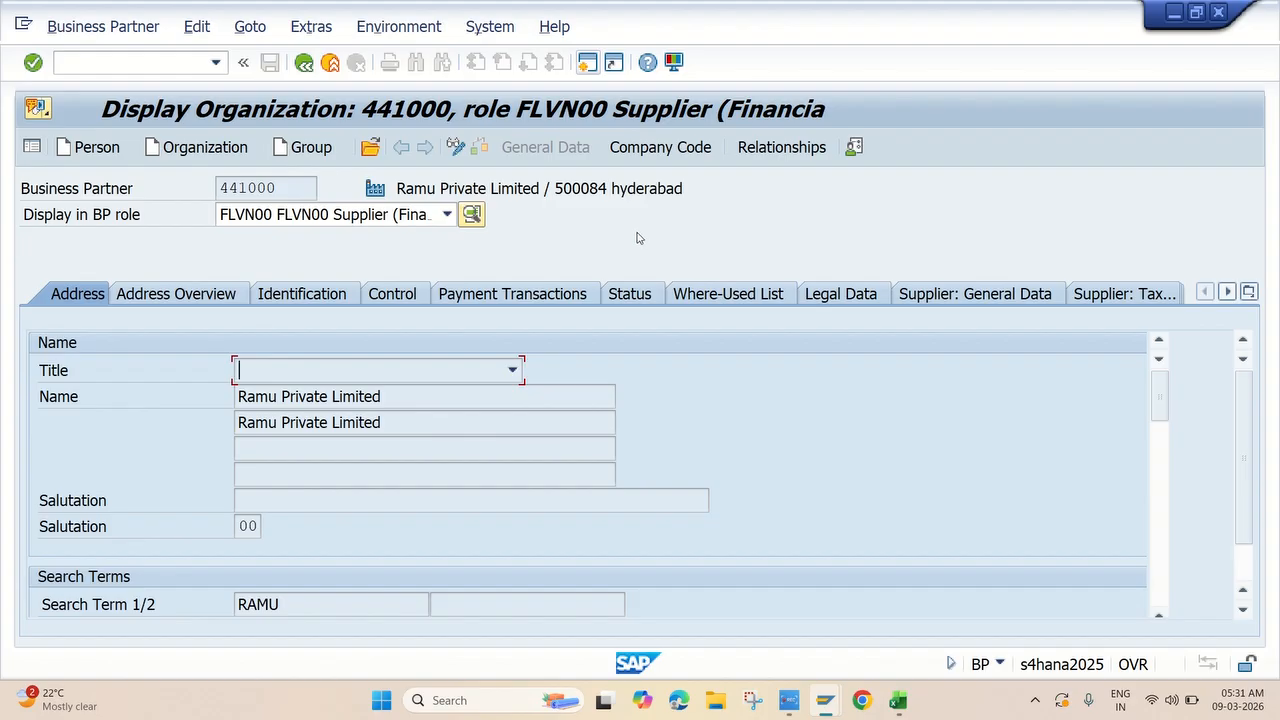
pyautogui.click(788, 703)
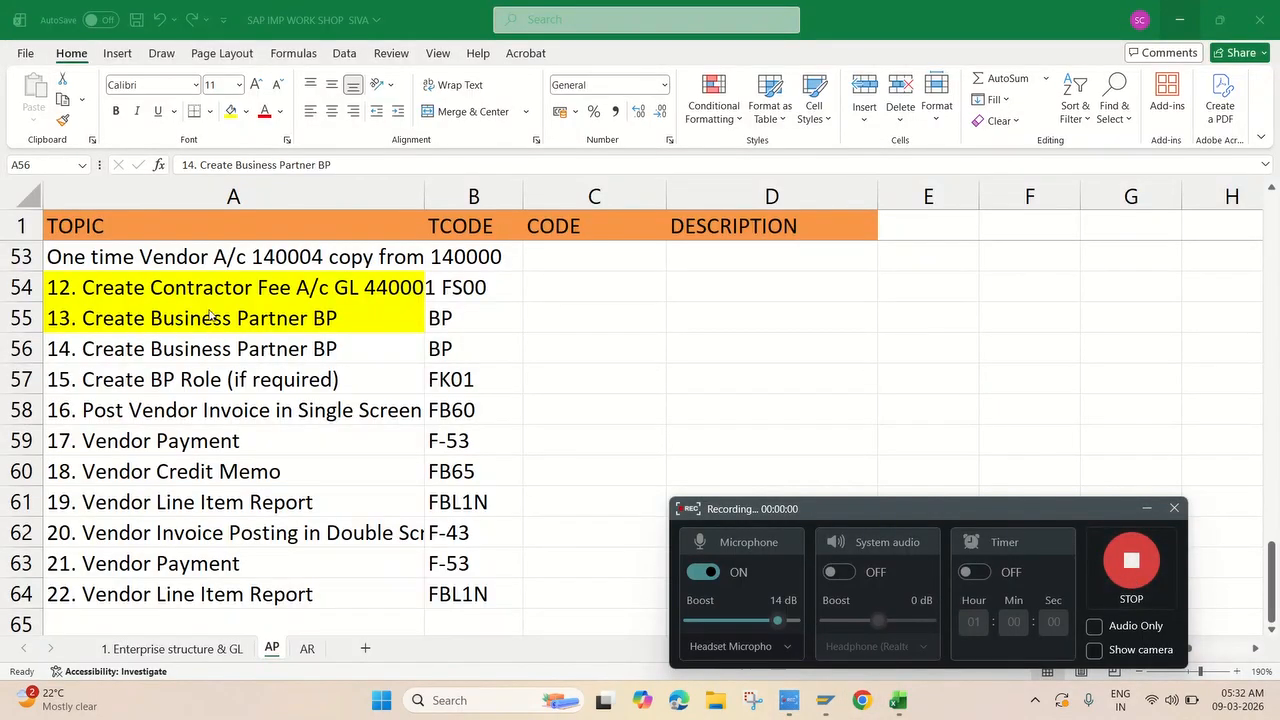
pyautogui.click(198, 350)
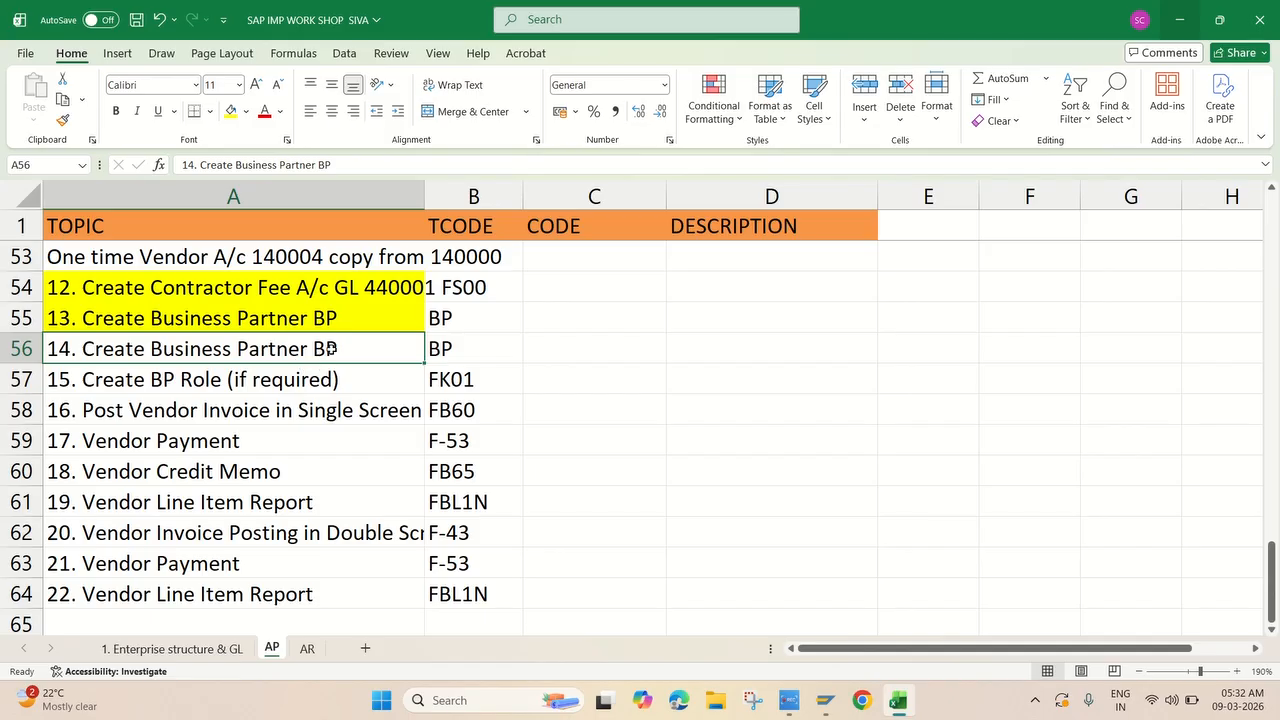
pyautogui.moveTo(831, 707)
pyautogui.click(870, 605)
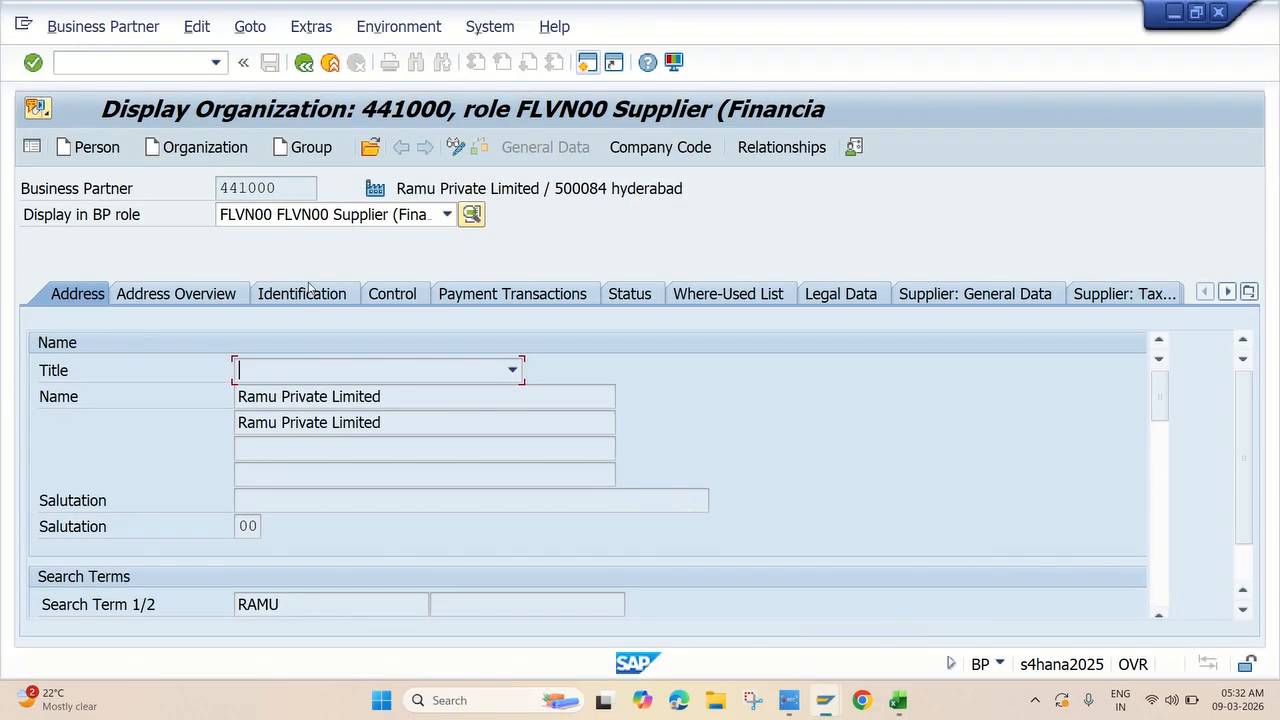
# Return to the start menu, run transaction BP and start a new organization.
pyautogui.click(305, 64)
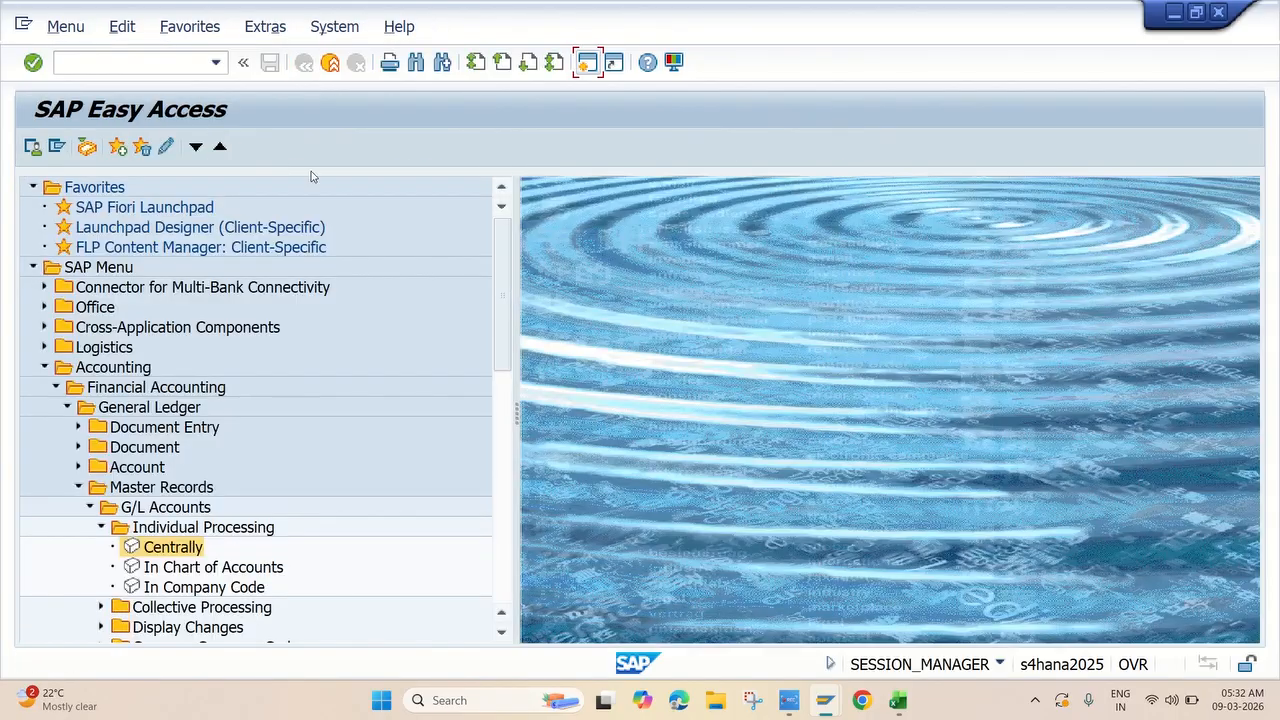
pyautogui.click(160, 58)
pyautogui.write('bp')
pyautogui.press('Return')
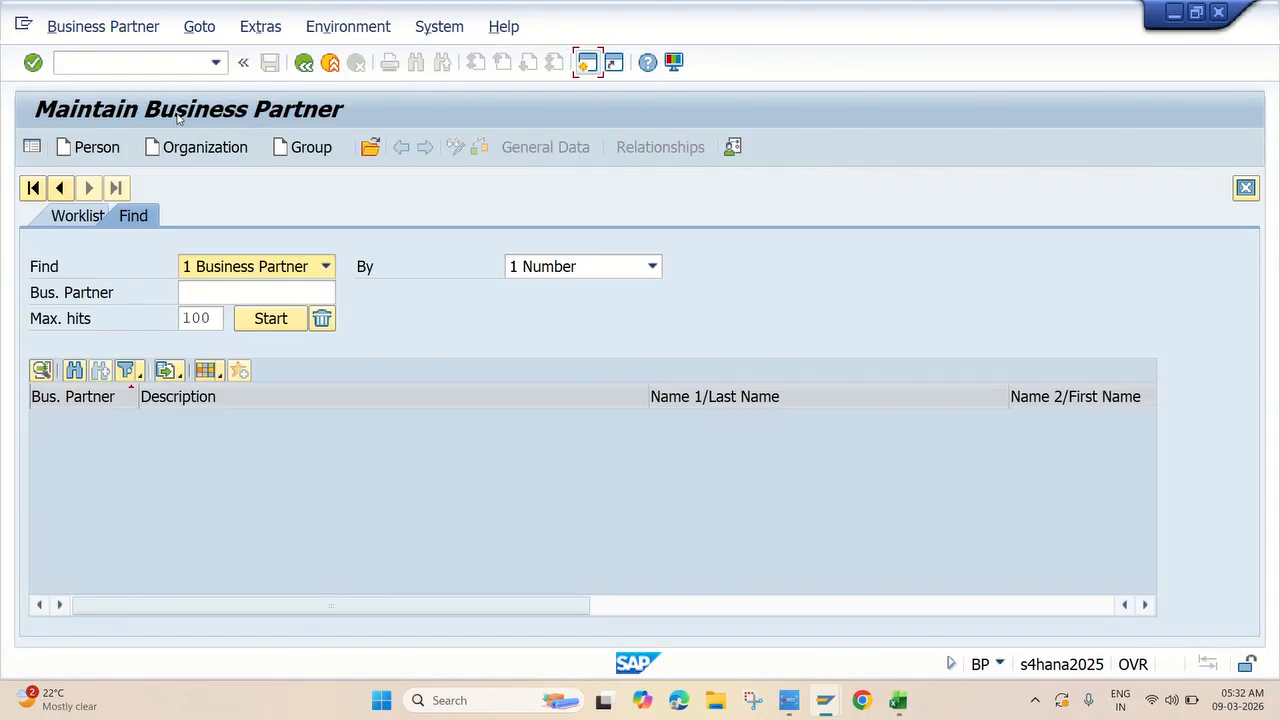
pyautogui.click(200, 153)
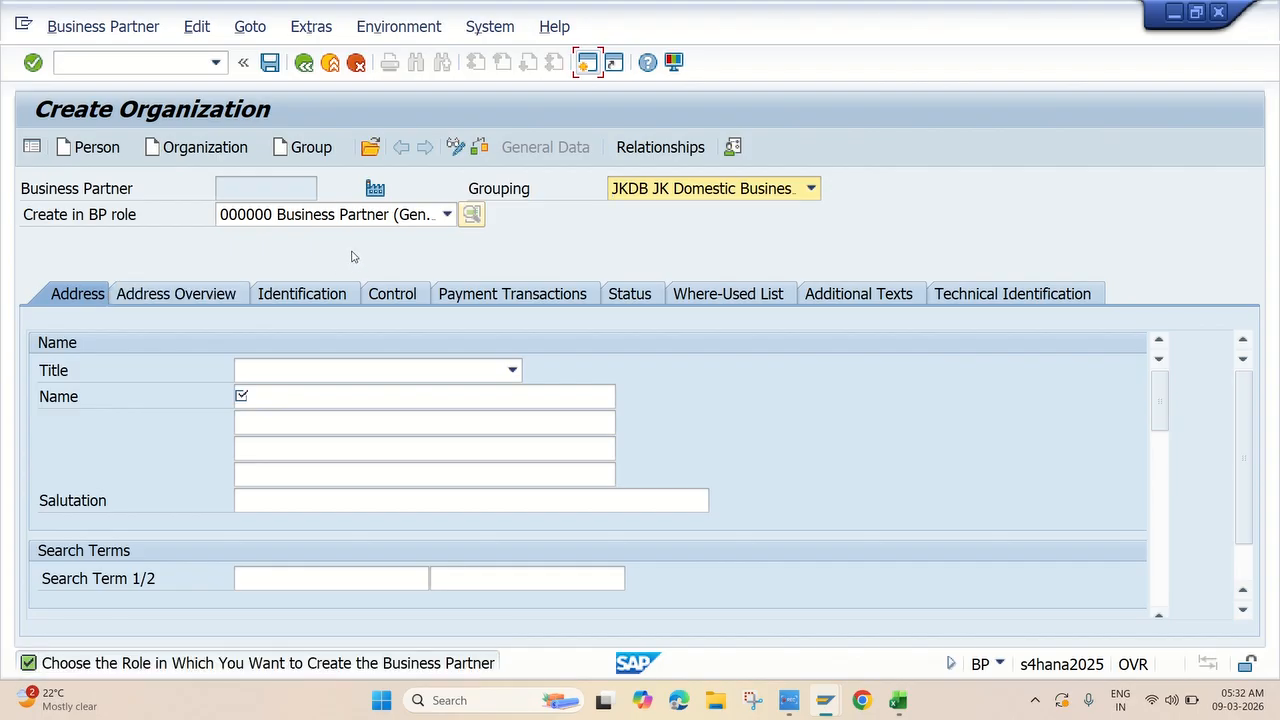
# Create the organization in BP role FLVN00 Supplier instead of the general role.
pyautogui.click(380, 218)
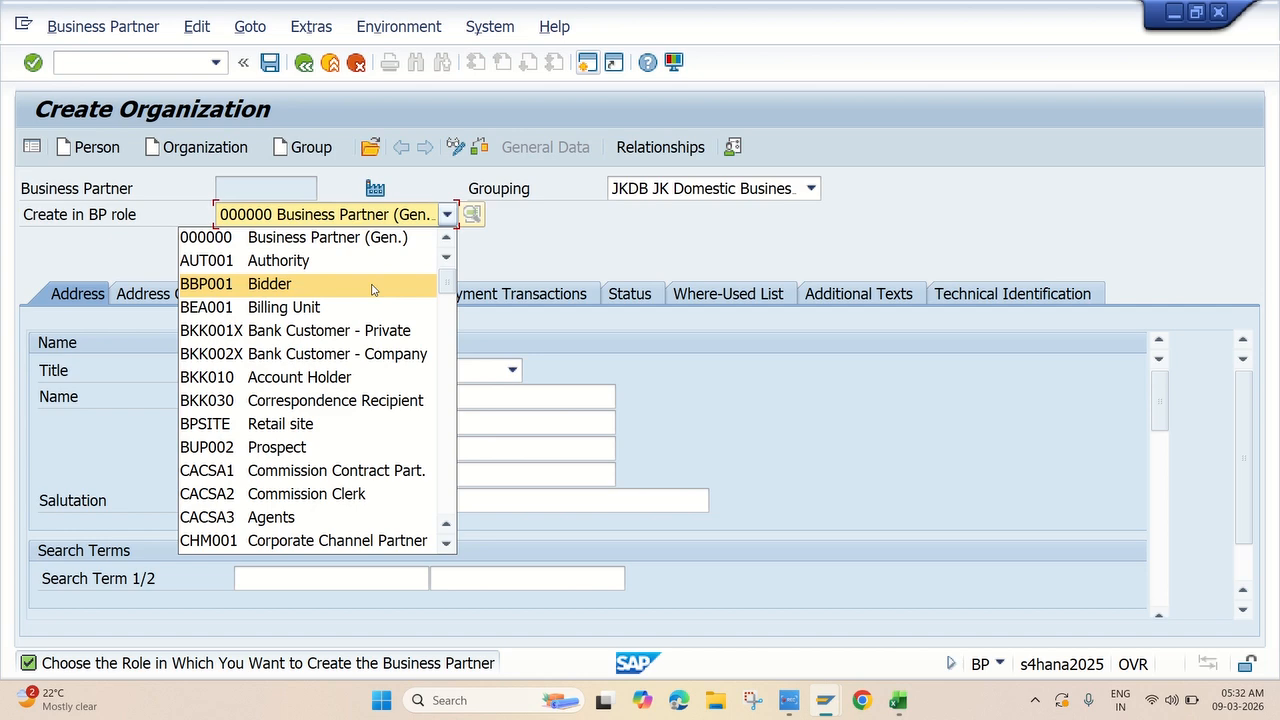
pyautogui.press('Down')
pyautogui.press('Down')
pyautogui.press('Down')
pyautogui.press('Down')
pyautogui.press('Down')
pyautogui.press('Down')
pyautogui.press('Down')
pyautogui.press('Down')
pyautogui.press('Down')
pyautogui.press('Down')
pyautogui.press('Down')
pyautogui.press('Down')
pyautogui.press('Down')
pyautogui.press('Down')
pyautogui.press('Down')
pyautogui.press('Down')
pyautogui.press('Down')
pyautogui.press('Down')
pyautogui.press('Down')
pyautogui.press('Down')
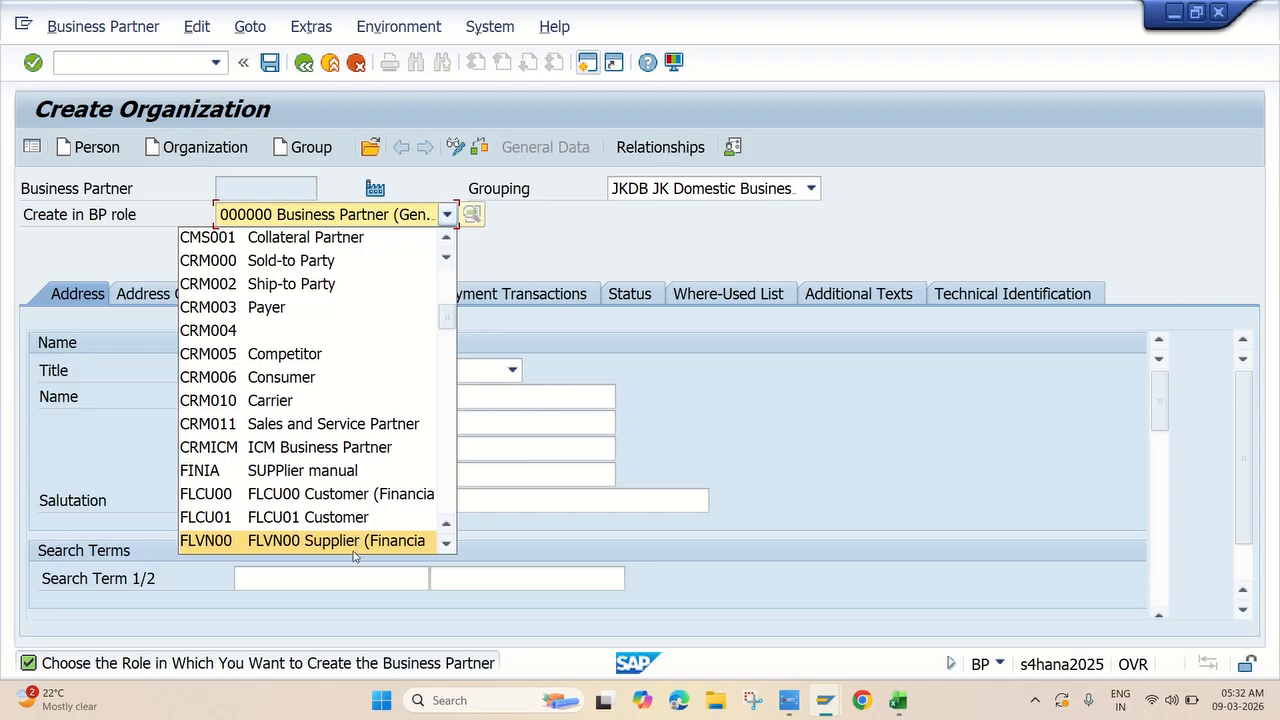
pyautogui.scroll(-1, 358, 517)
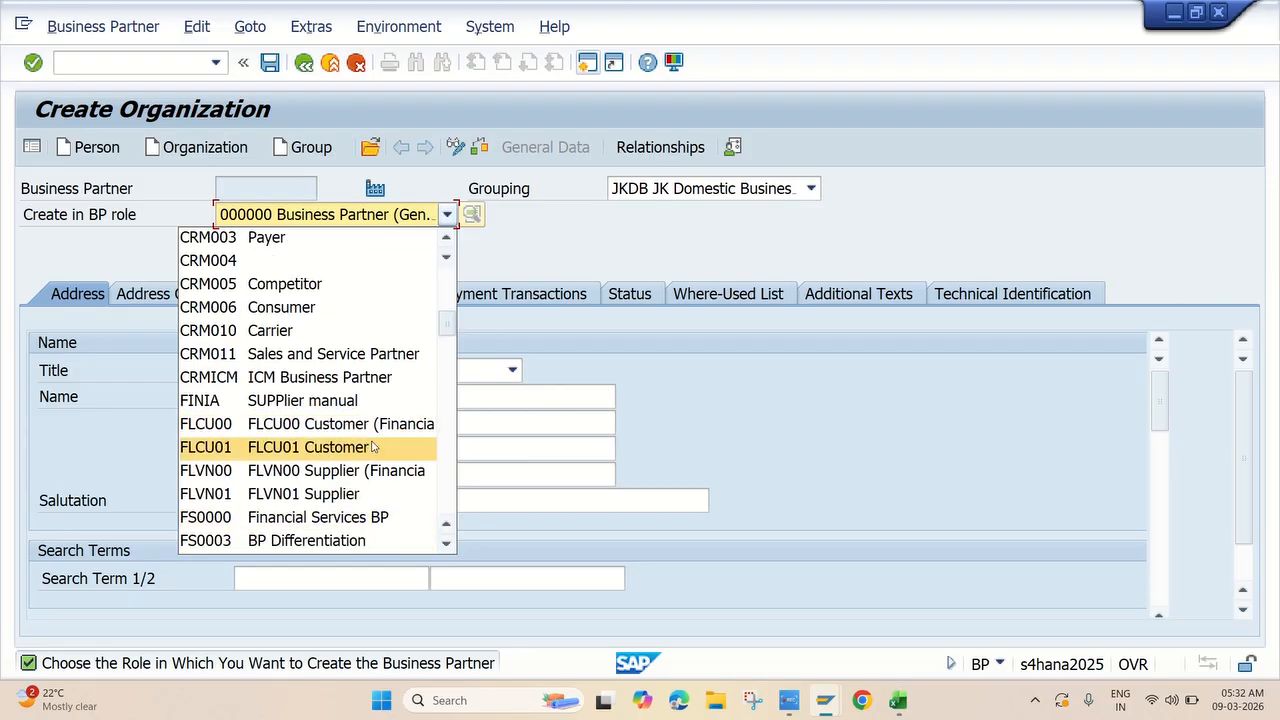
pyautogui.click(364, 471)
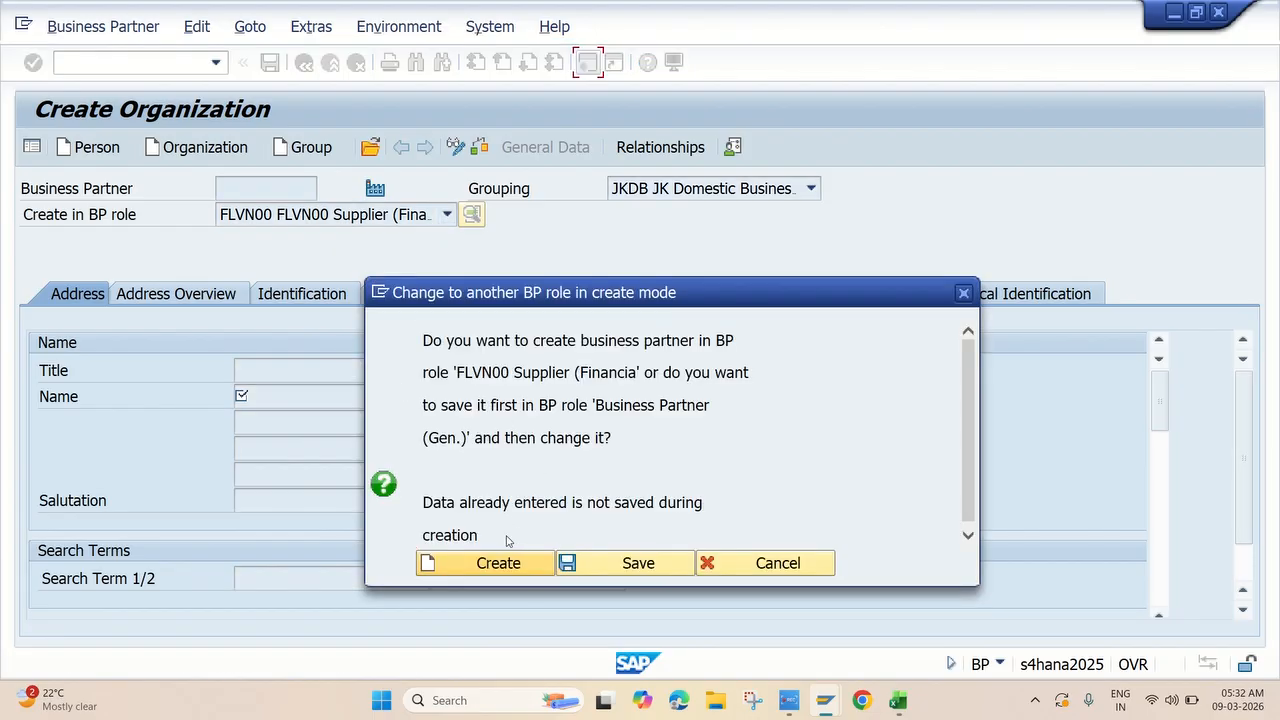
pyautogui.click(498, 564)
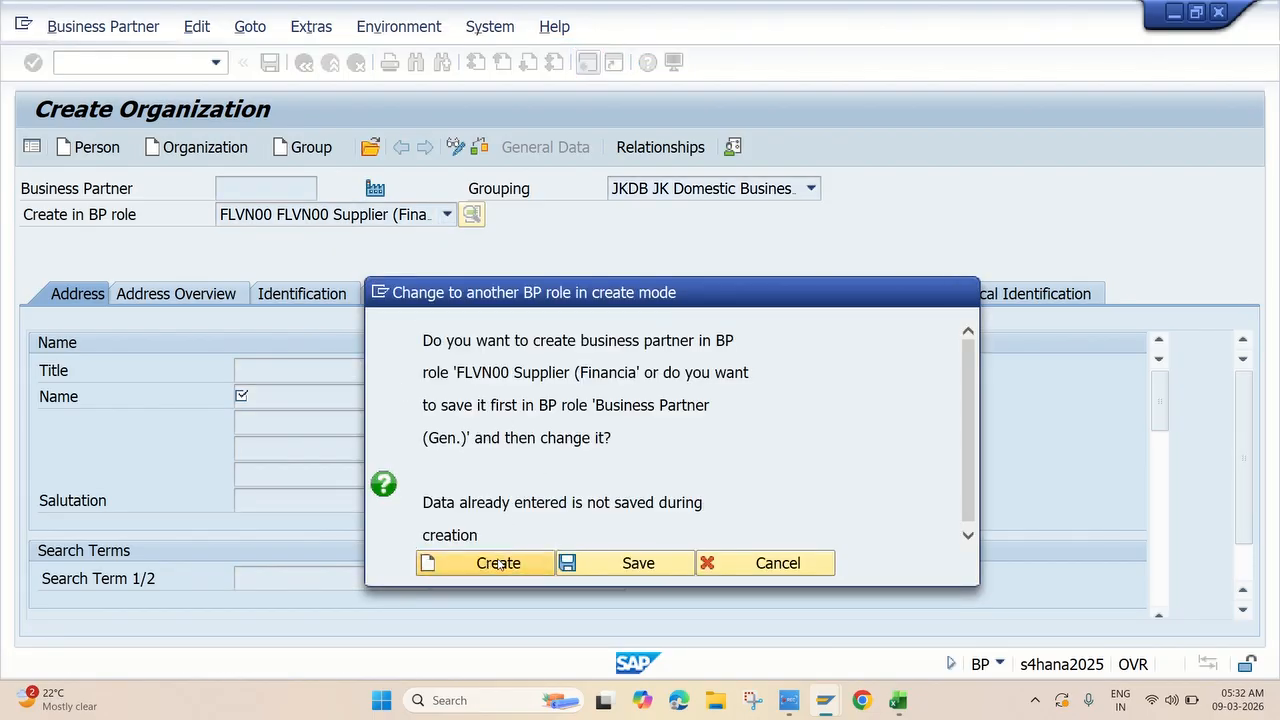
# Fill in name Somu Pvt Ltd, search term somu and street Balaji Nagar.
pyautogui.click(254, 400)
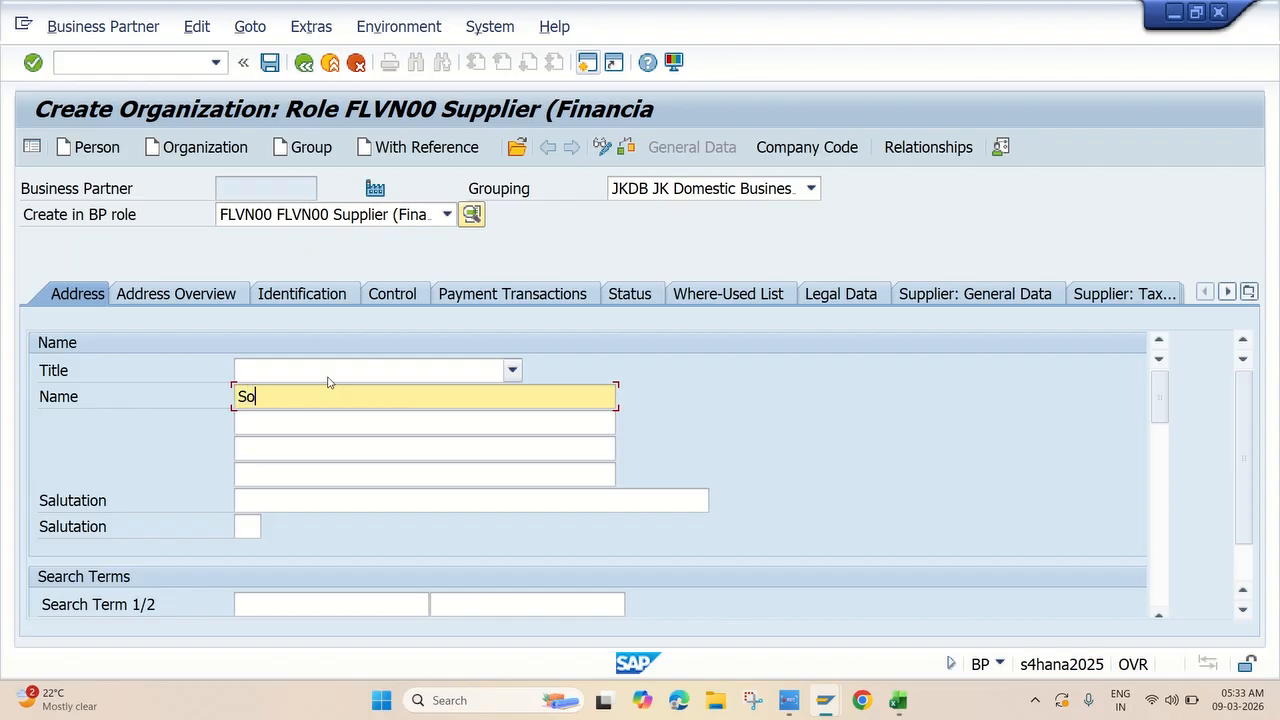
pyautogui.write('mu Pvt Ltd')
pyautogui.scroll(-3, 416, 457)
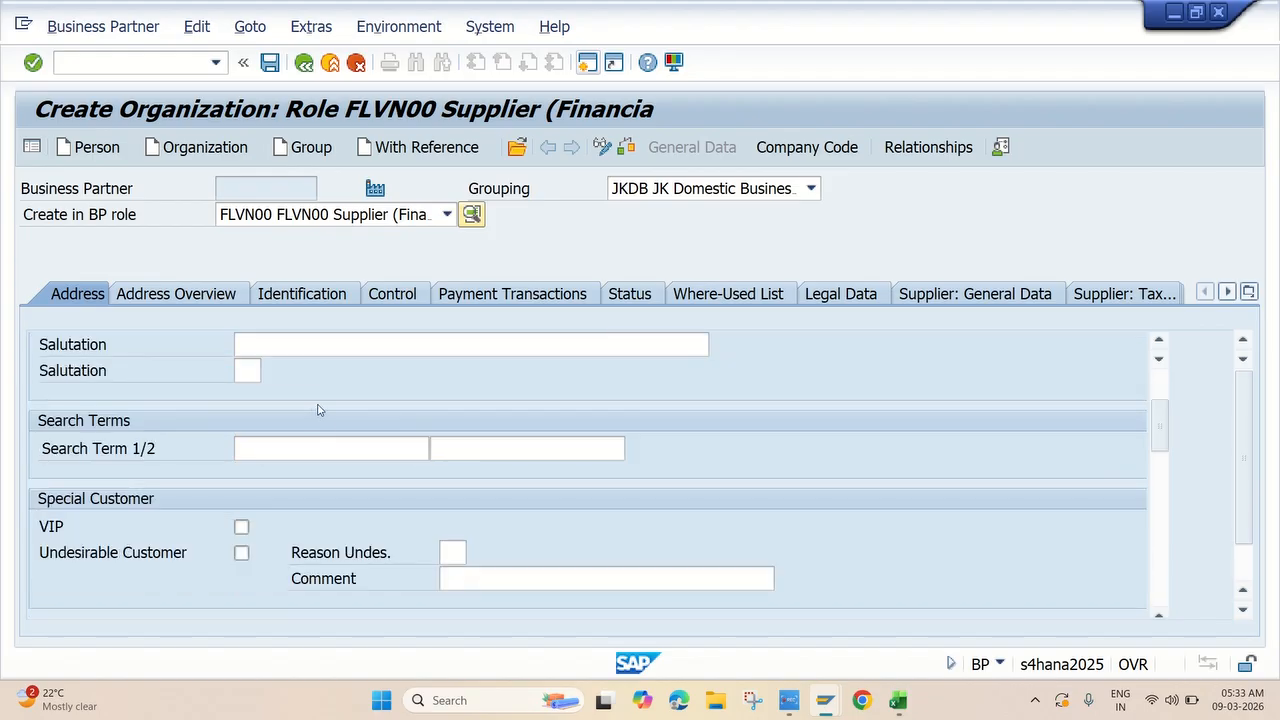
pyautogui.scroll(-2, 343, 443)
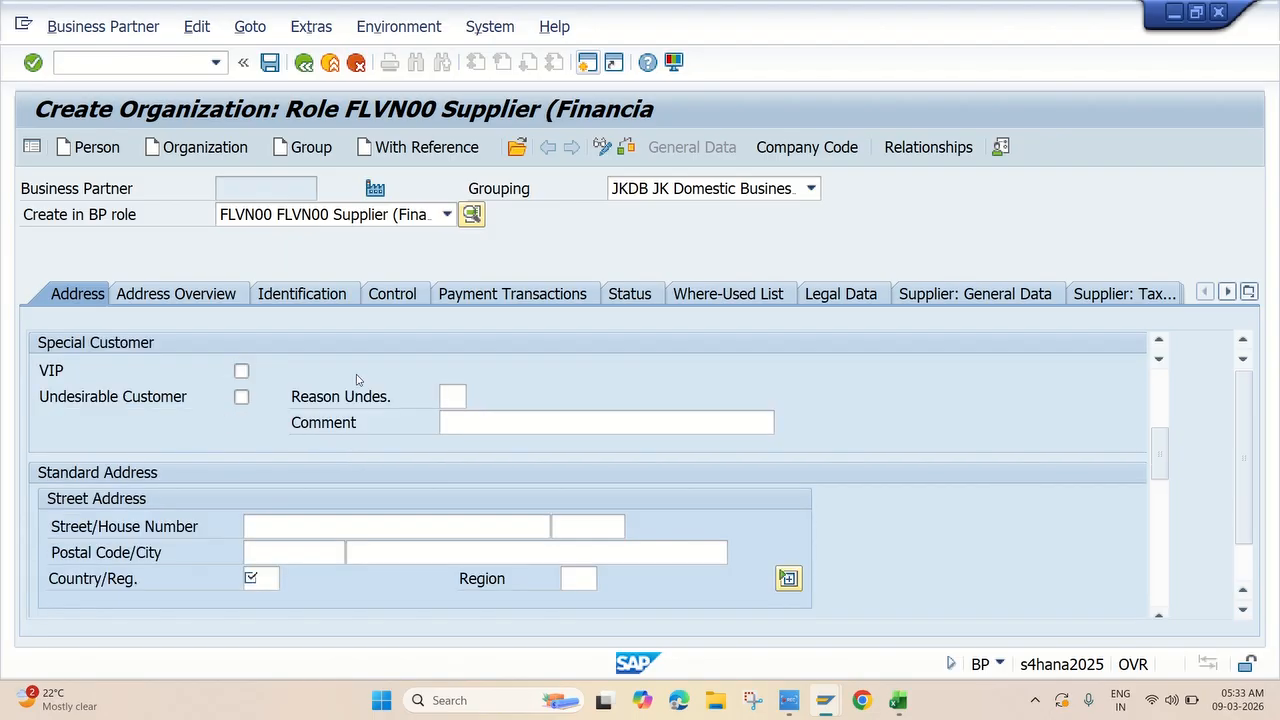
pyautogui.scroll(1, 326, 358)
pyautogui.click(276, 375)
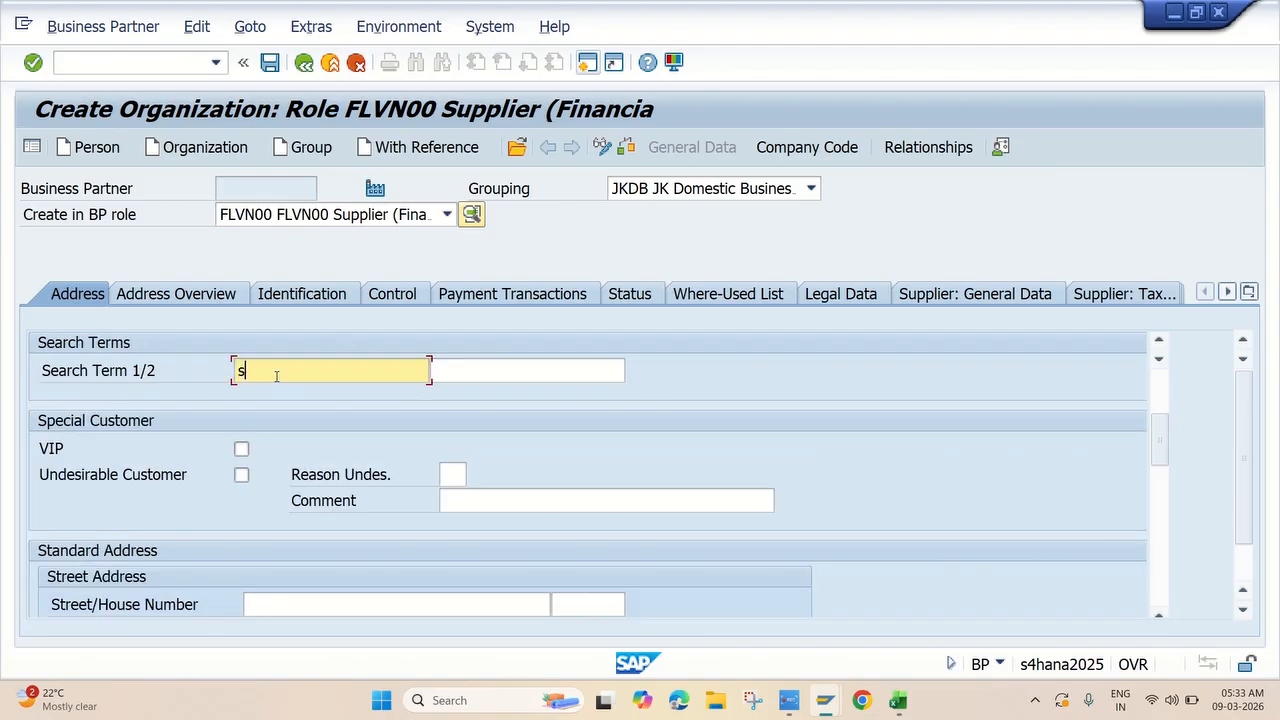
pyautogui.write('somu')
pyautogui.scroll(-1, 294, 372)
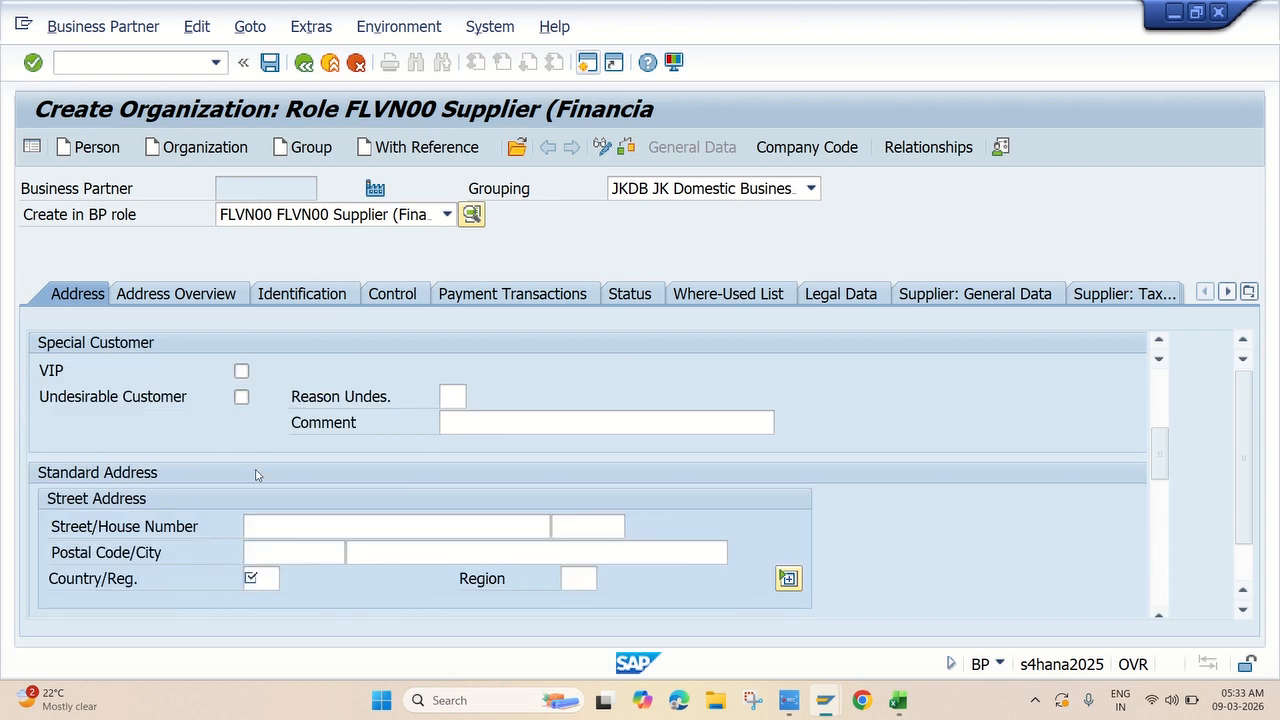
pyautogui.click(279, 526)
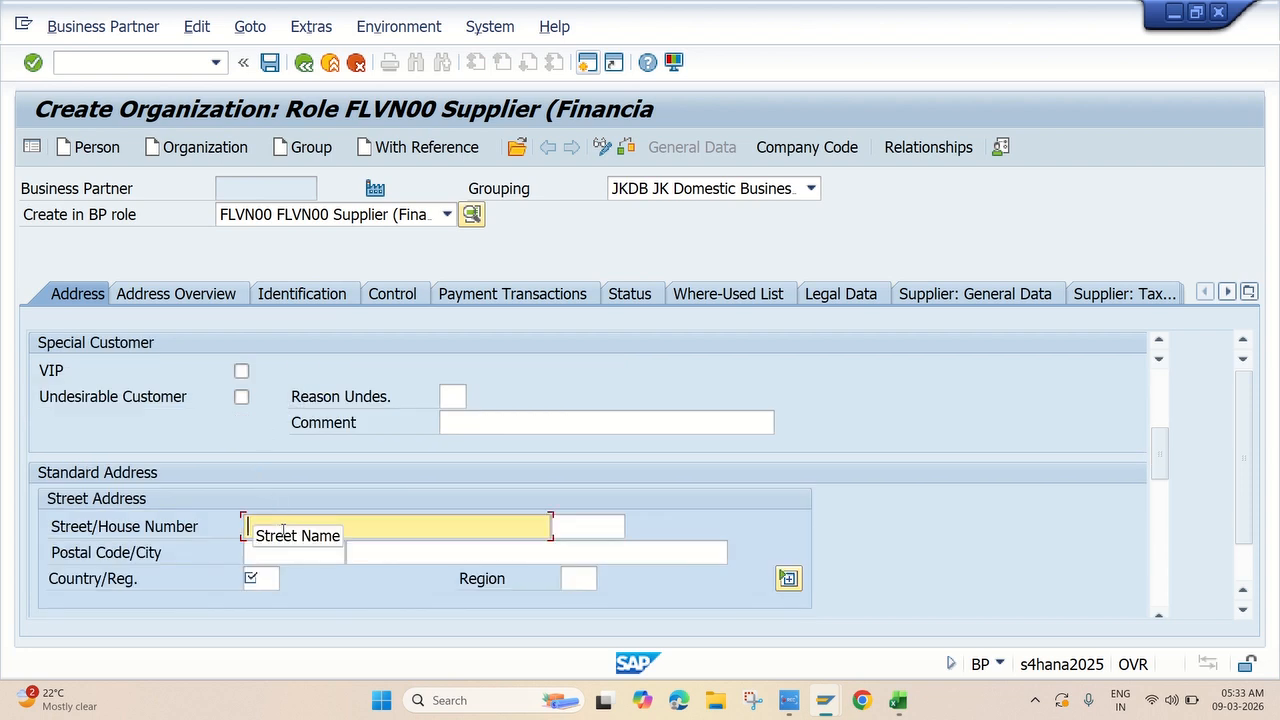
pyautogui.write('Bala')
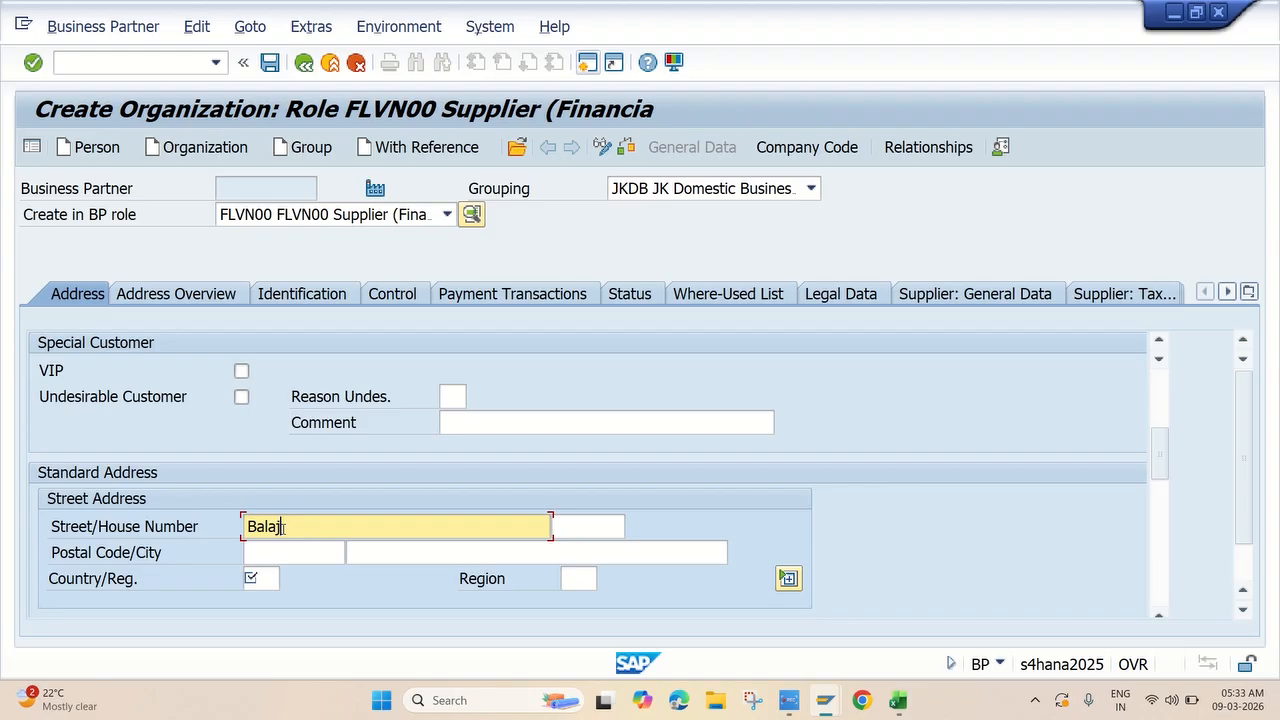
pyautogui.write('ji Nagar')
# Enter postal code 500078, city hyderabad, country IN and region 36.
pyautogui.click(269, 557)
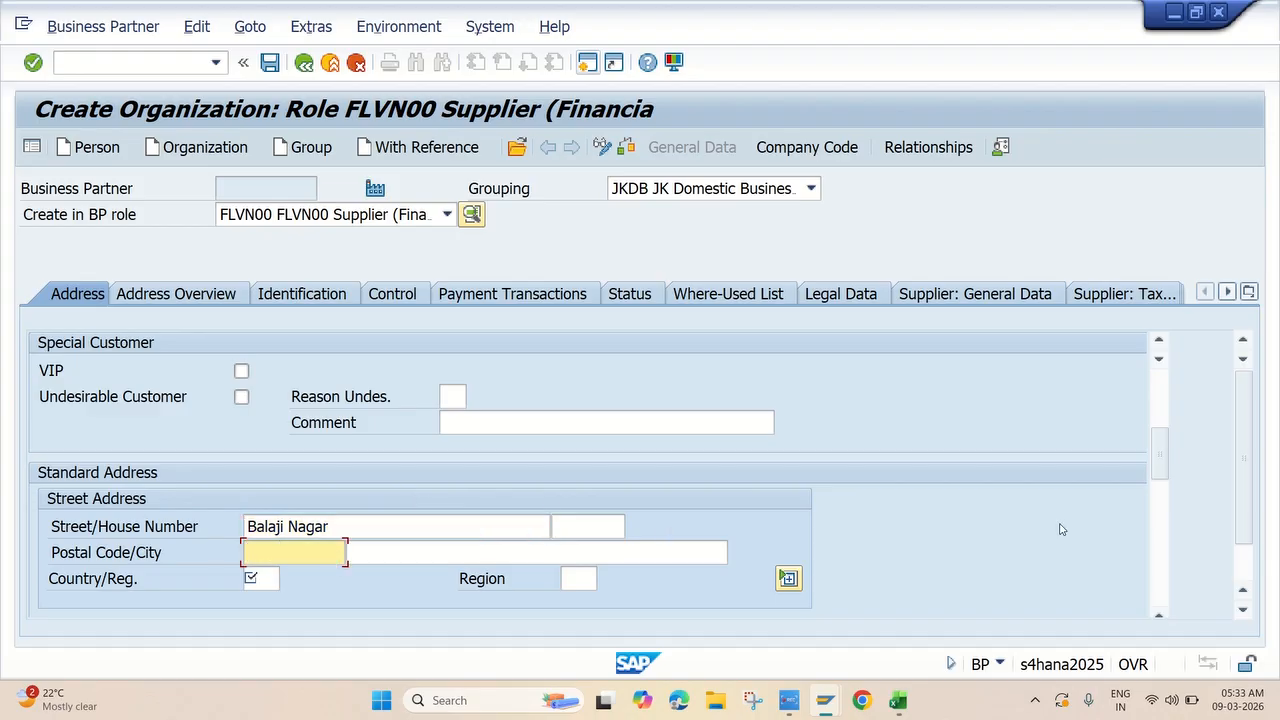
pyautogui.write('500078')
pyautogui.click(416, 554)
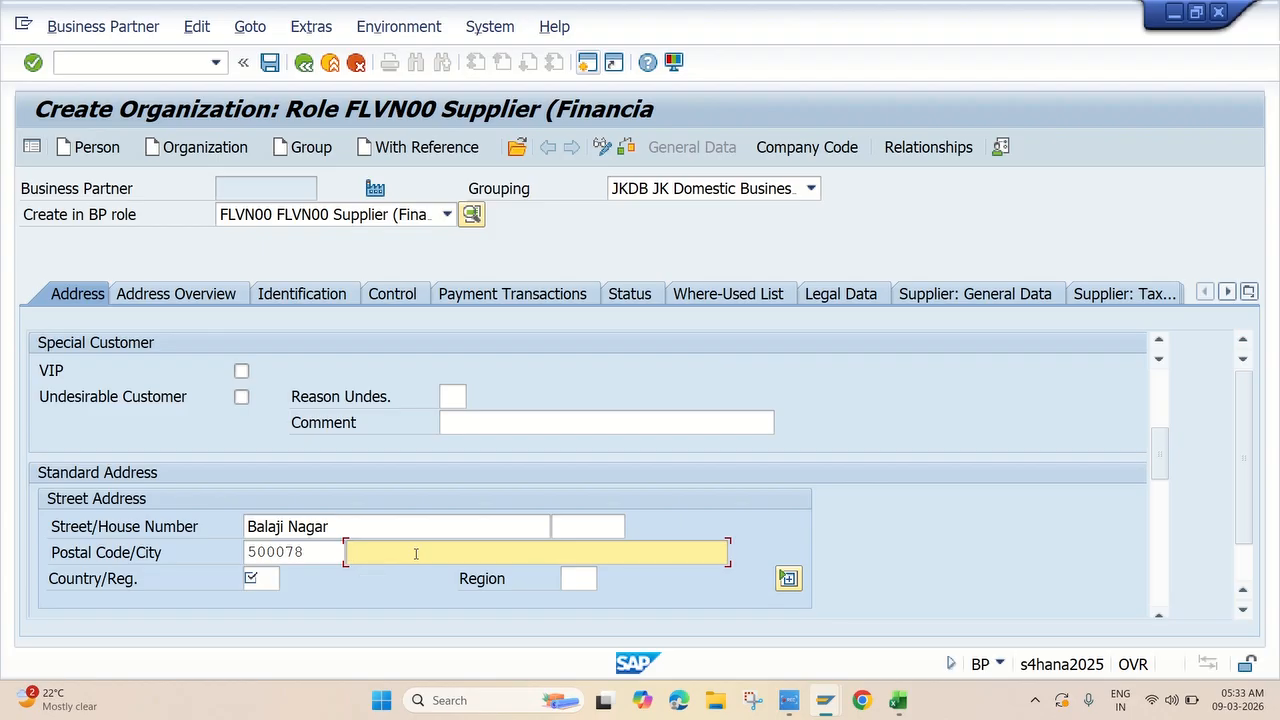
pyautogui.click(415, 554)
pyautogui.click(388, 575)
pyautogui.click(254, 577)
pyautogui.click(253, 577)
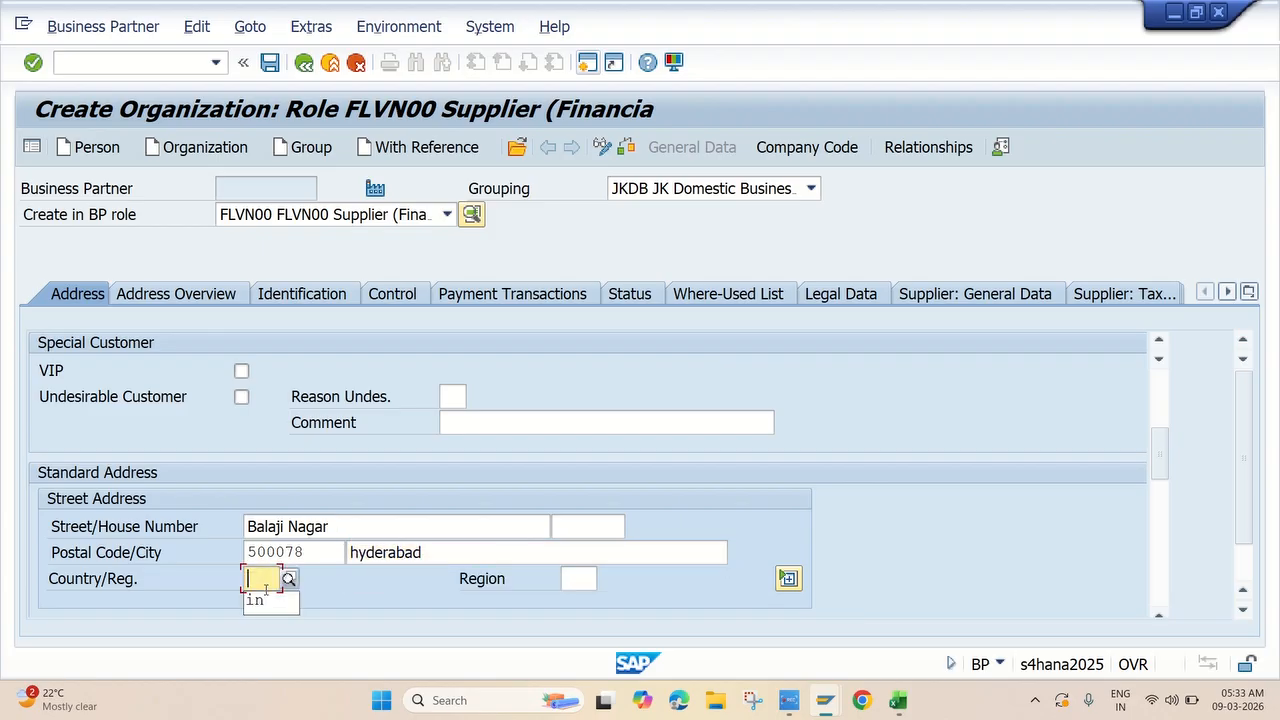
pyautogui.click(266, 604)
pyautogui.click(576, 577)
pyautogui.click(589, 605)
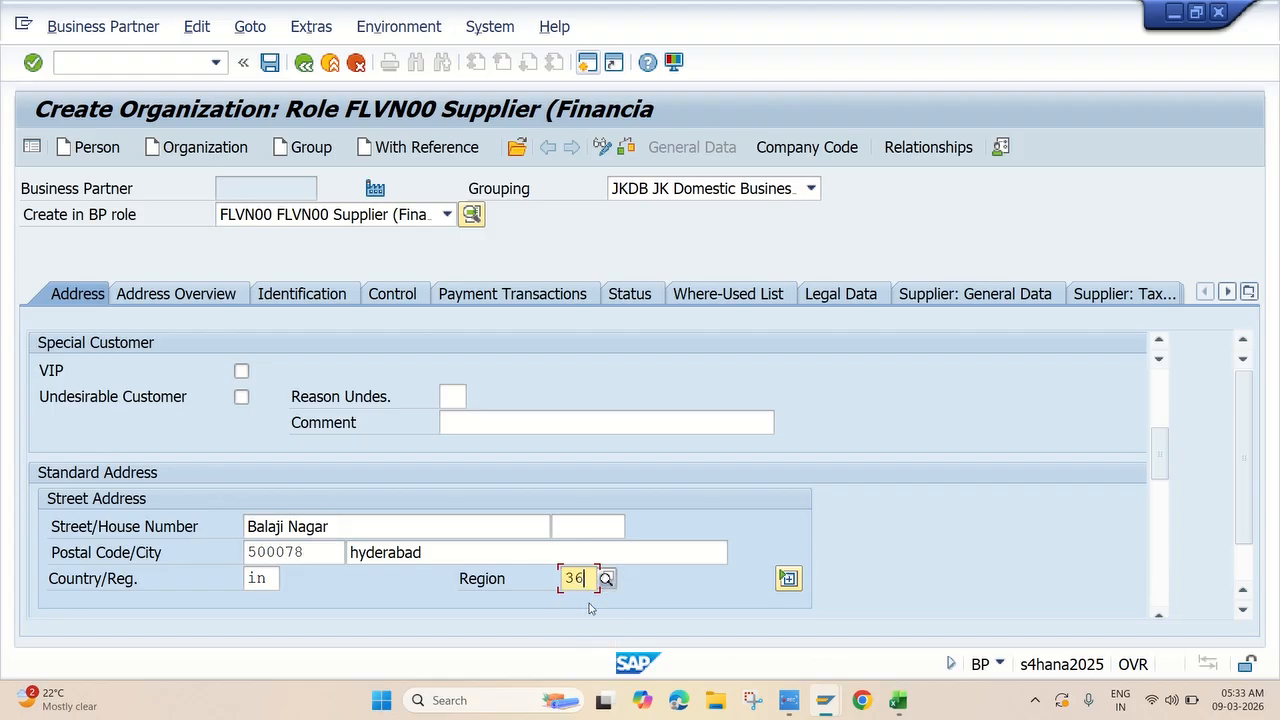
# Set the communication language to EN English.
pyautogui.scroll(-5, 642, 571)
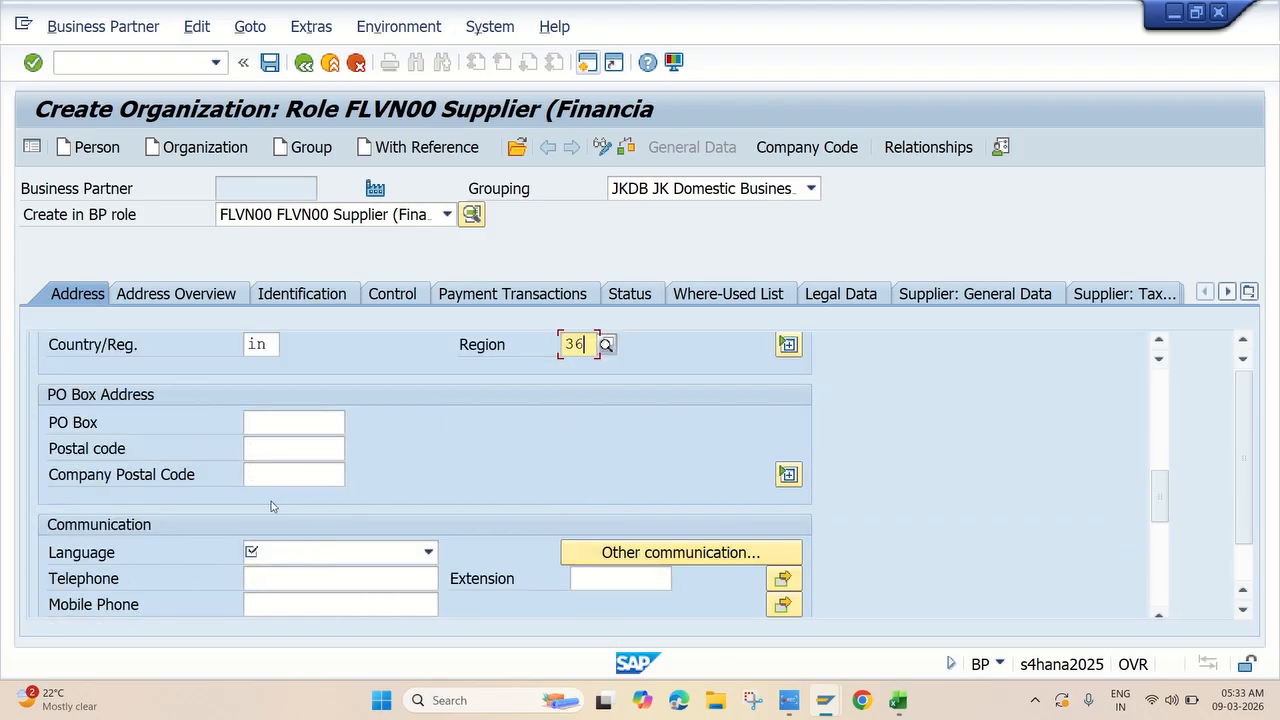
pyautogui.click(283, 552)
pyautogui.scroll(-3, 285, 600)
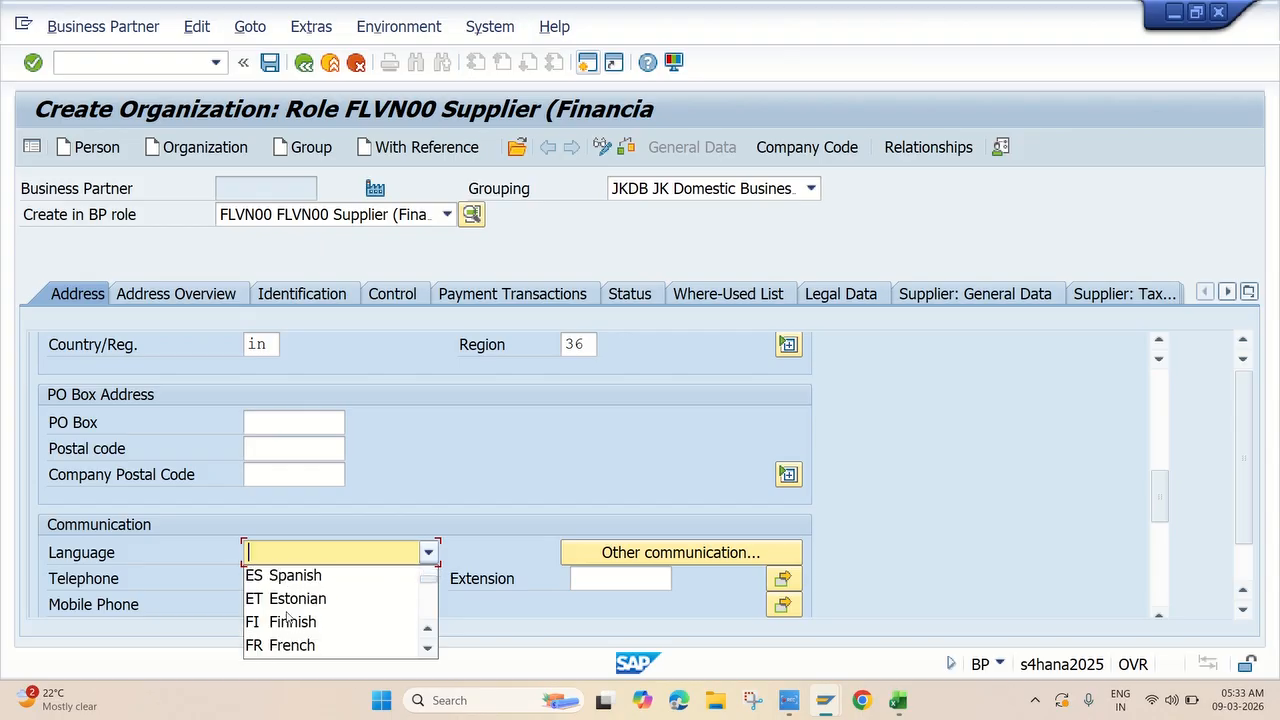
pyautogui.scroll(-1, 287, 617)
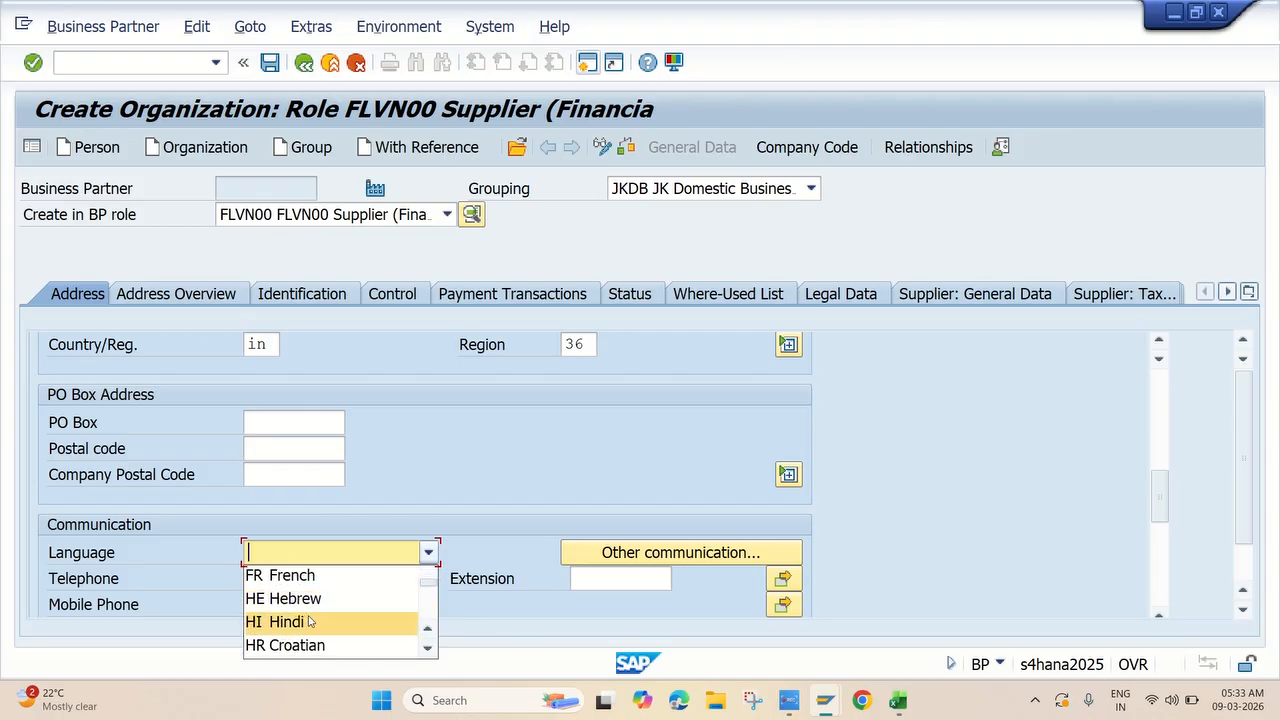
pyautogui.scroll(4, 310, 622)
pyautogui.scroll(-2, 452, 533)
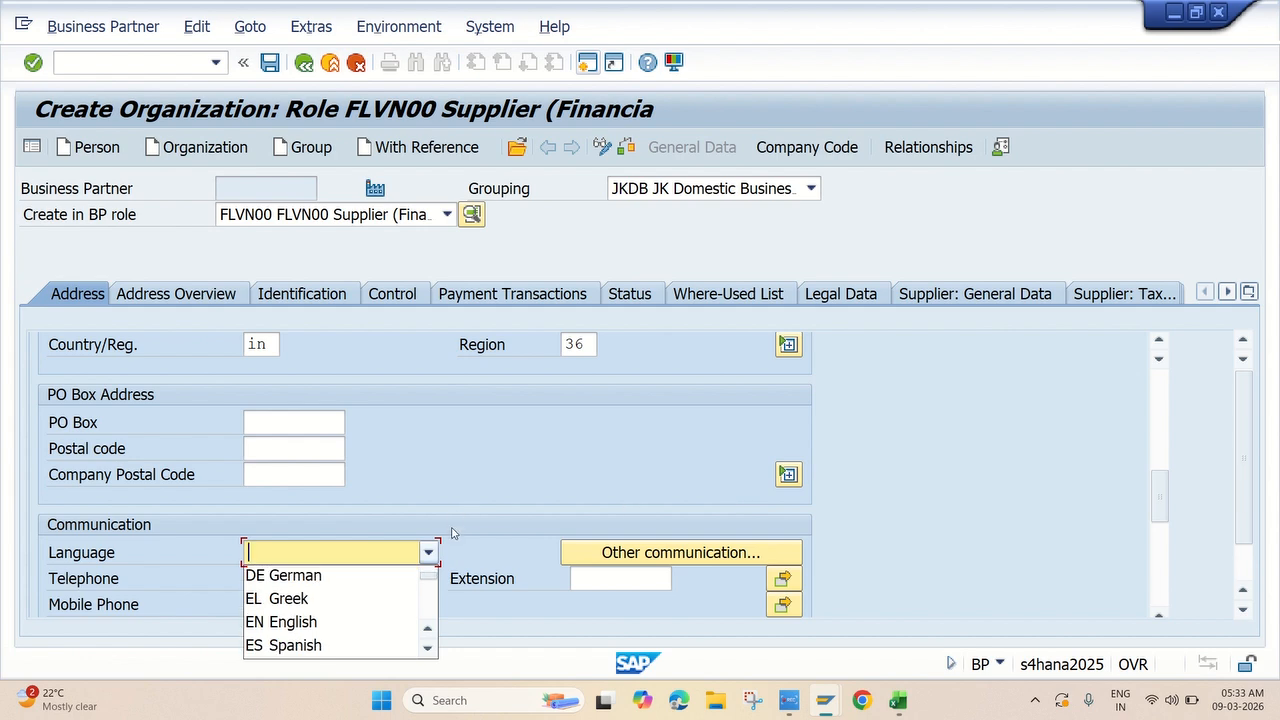
pyautogui.click(317, 621)
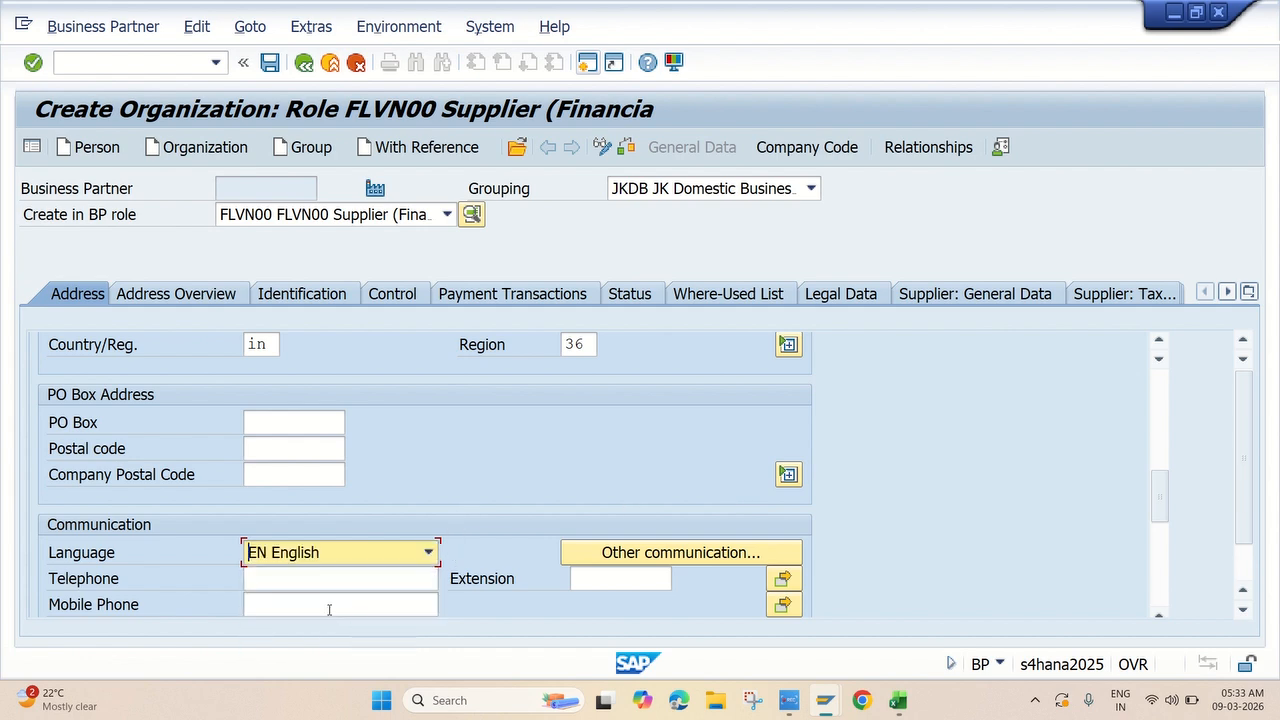
pyautogui.scroll(10, 598, 416)
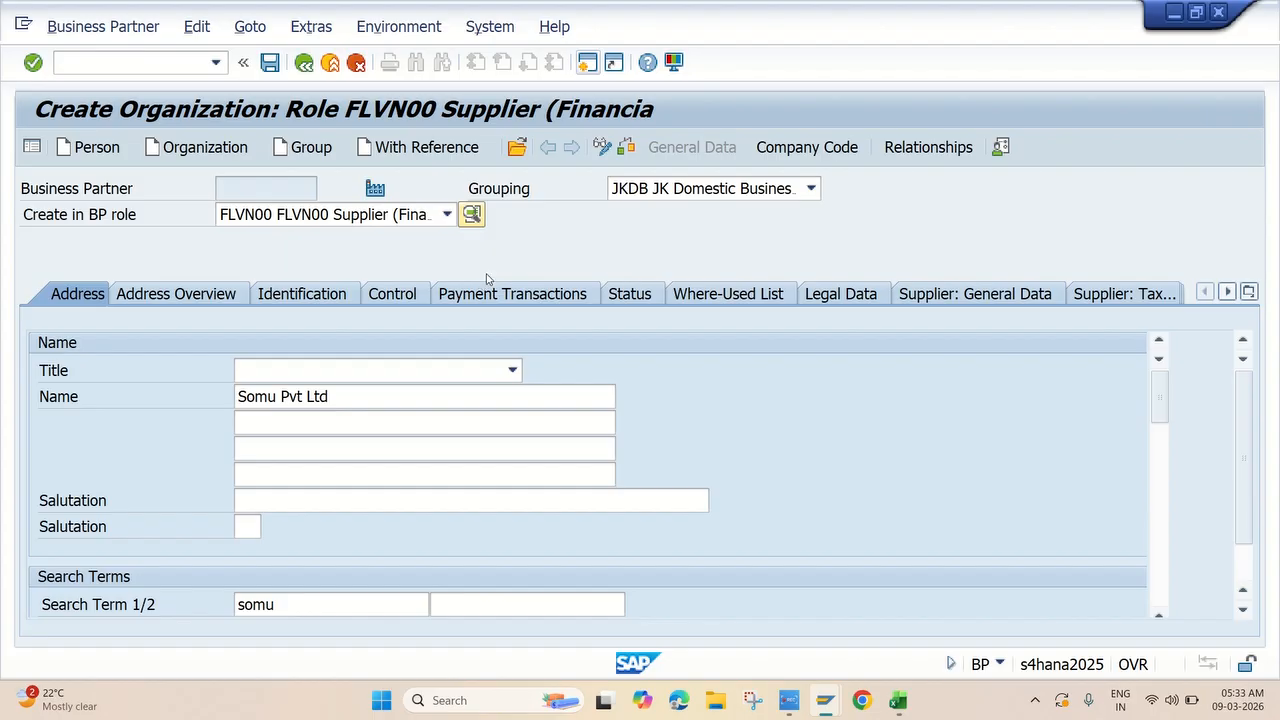
# Add company code JK10 to the supplier.
pyautogui.click(815, 155)
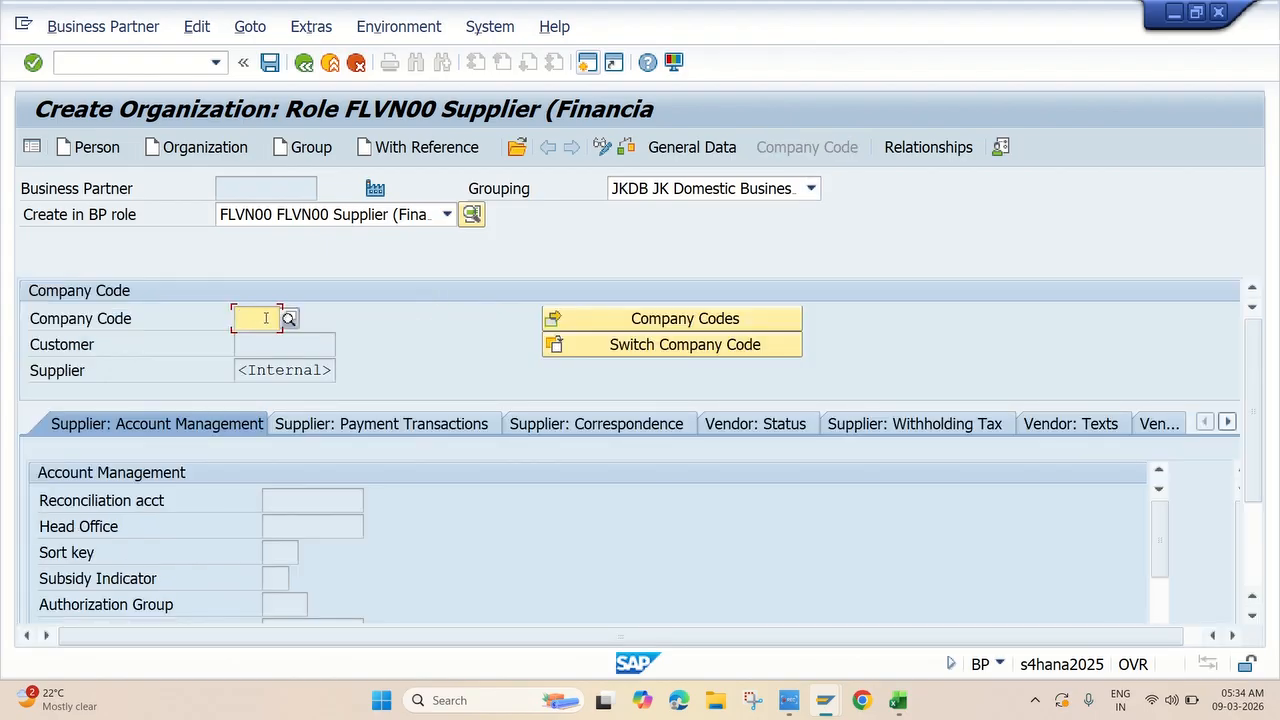
pyautogui.click(266, 318)
pyautogui.click(266, 339)
pyautogui.press('Return')
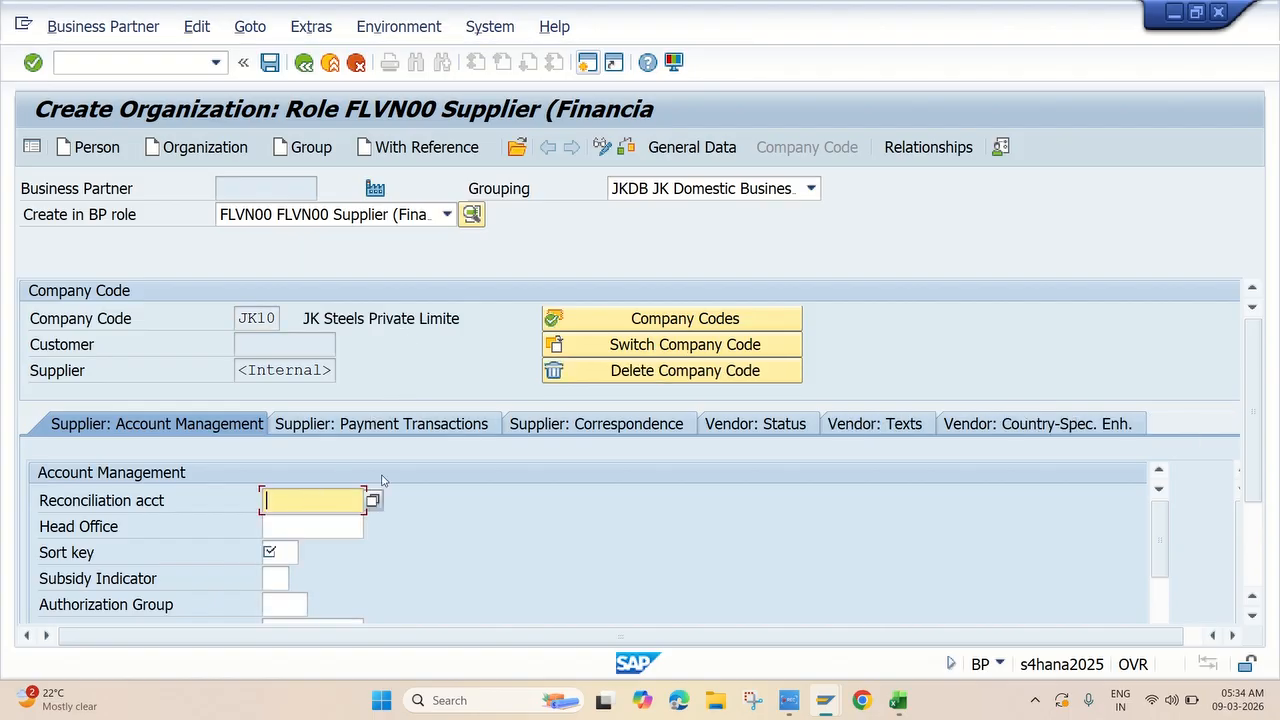
# Change the grouping to JKSB JK Service Business Group and go back to company code data.
pyautogui.click(656, 146)
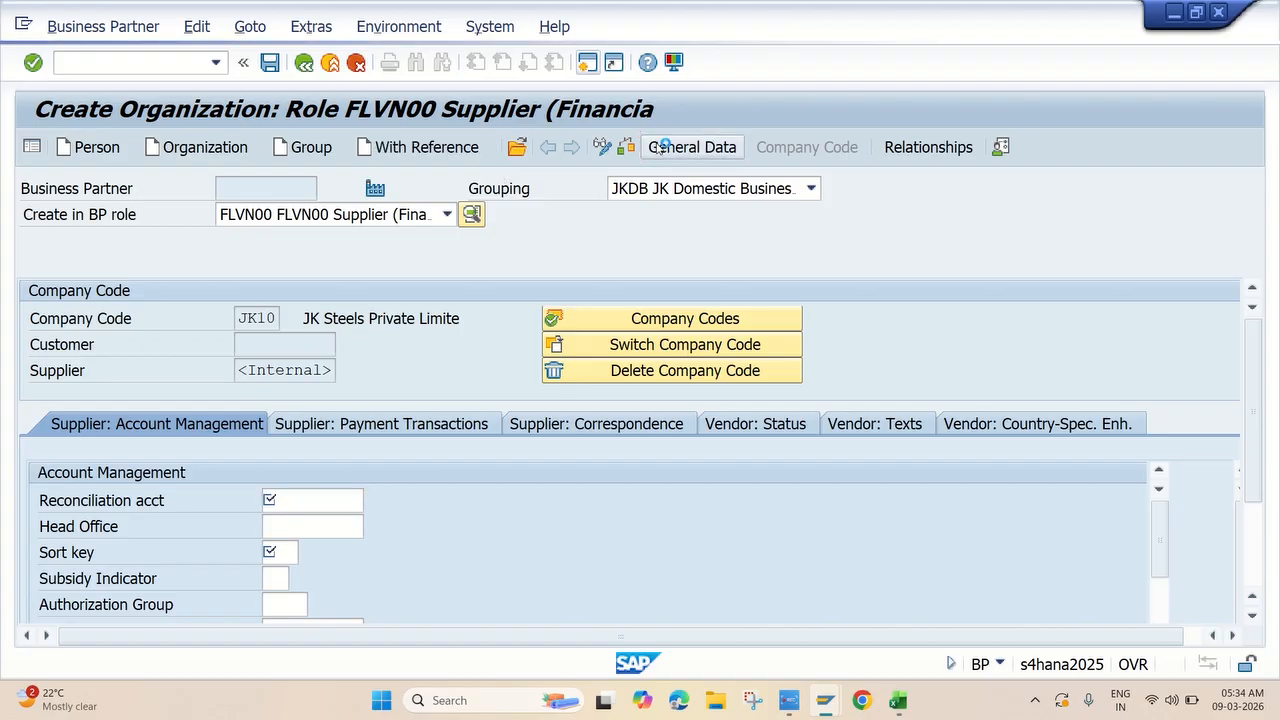
pyautogui.click(705, 190)
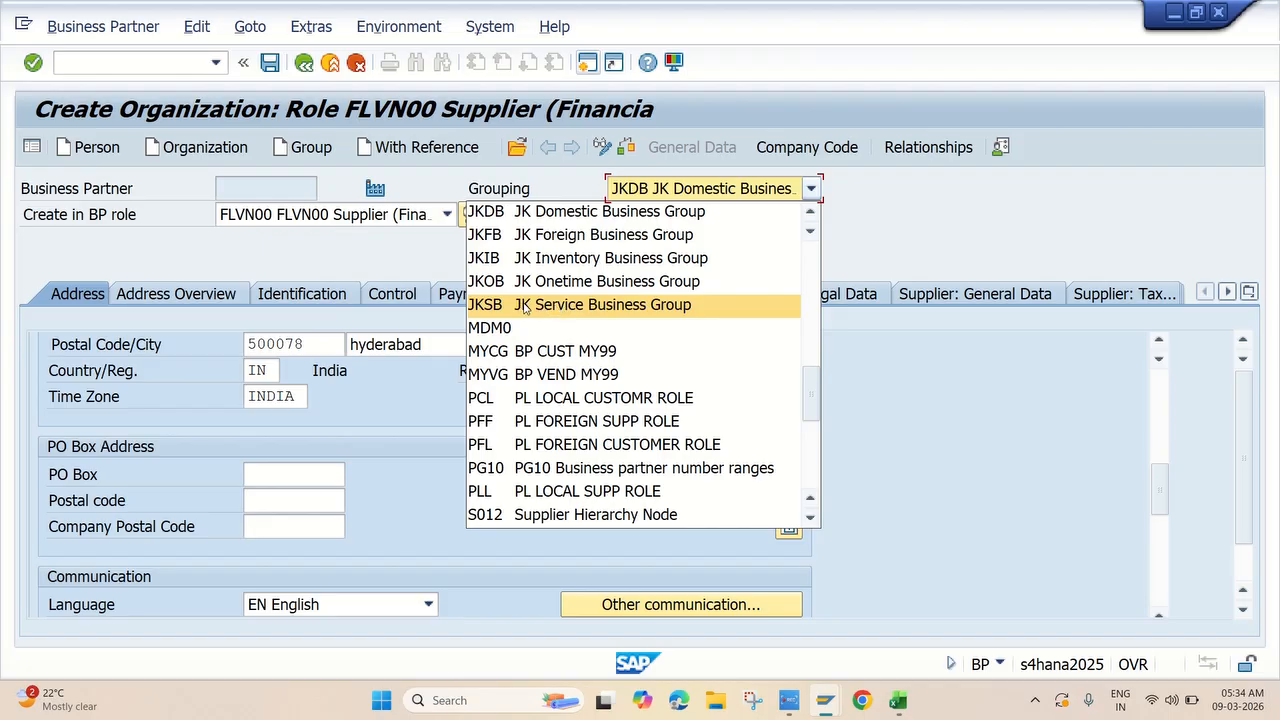
pyautogui.click(577, 305)
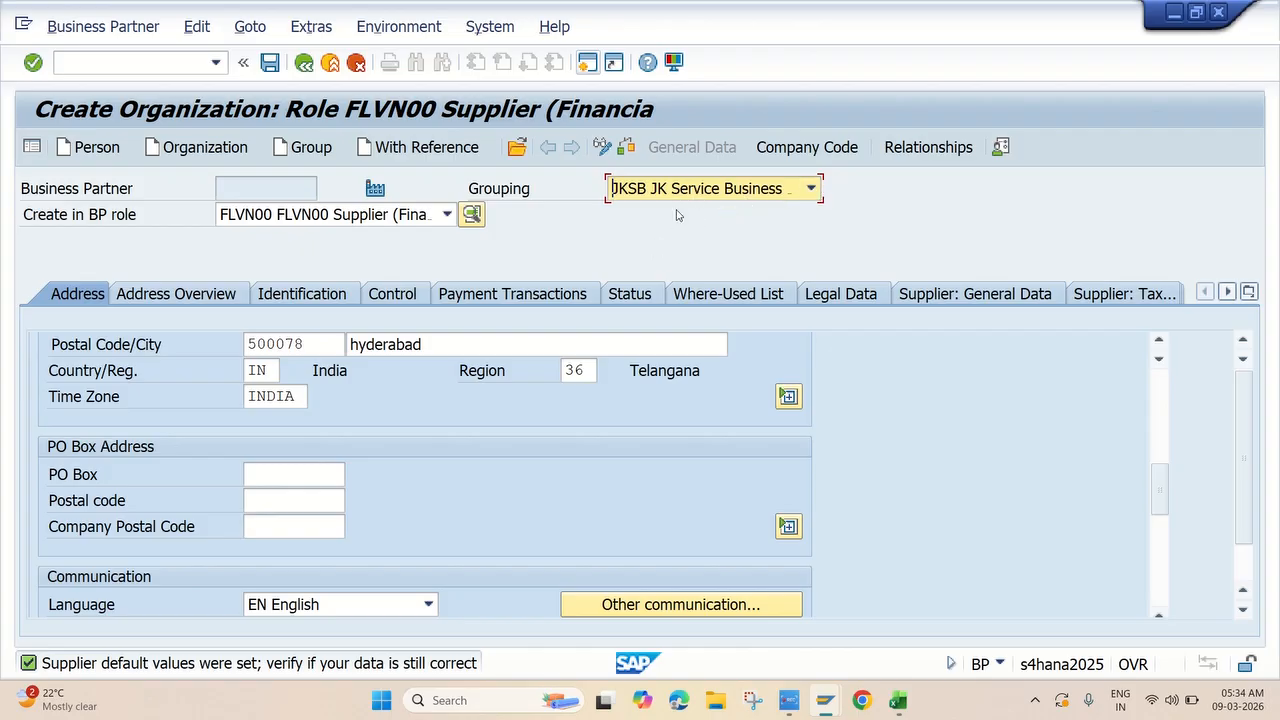
pyautogui.click(822, 147)
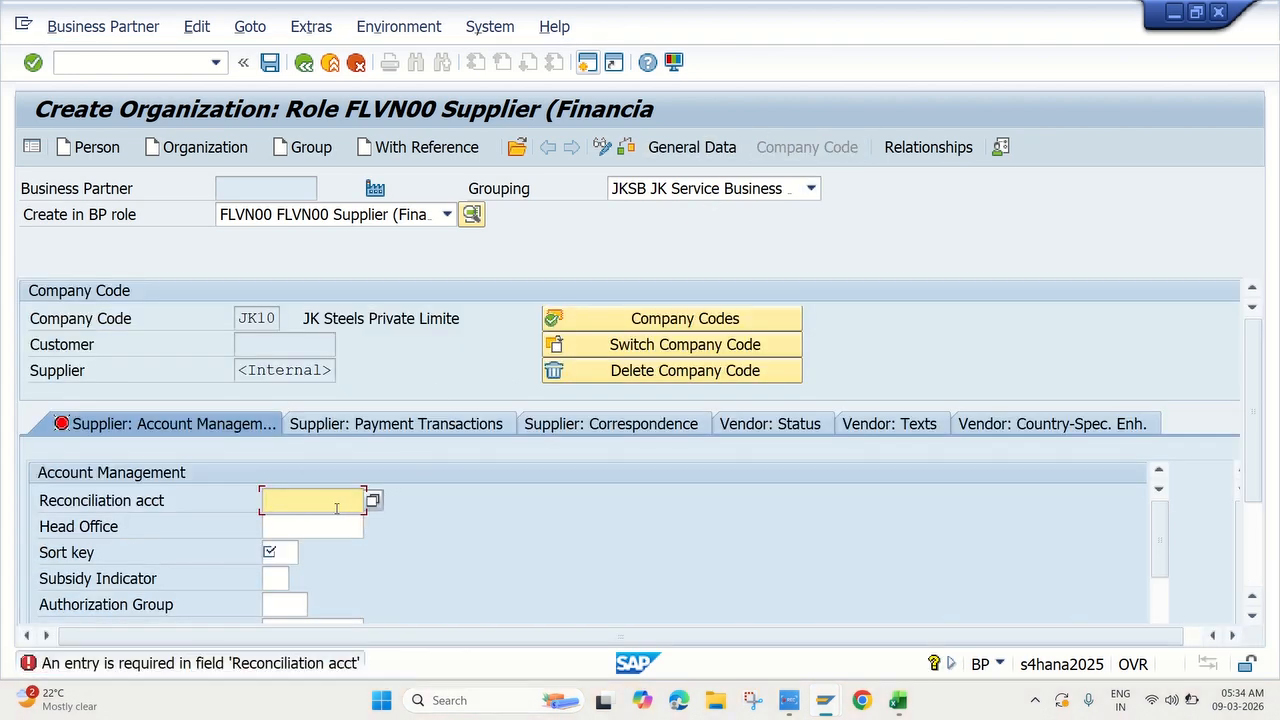
# Set the JK10 reconciliation account to 140003 Service Vendor A/c.
pyautogui.click(372, 500)
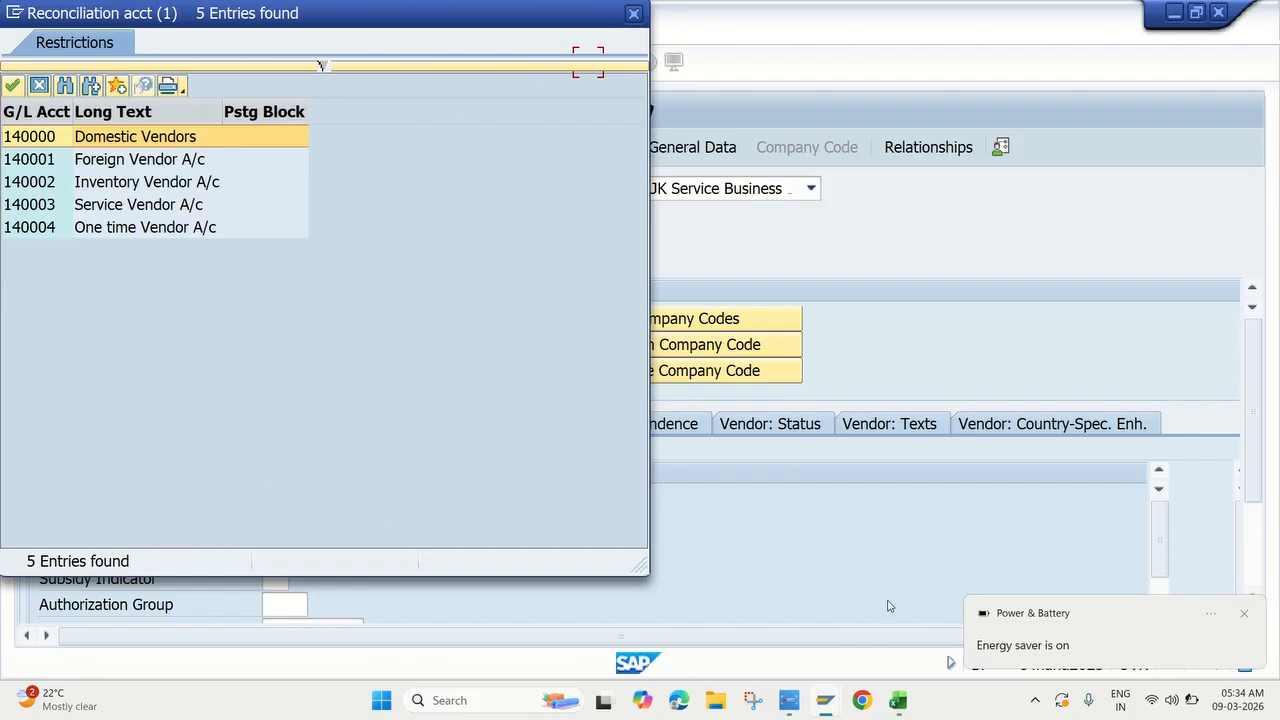
pyautogui.click(1244, 613)
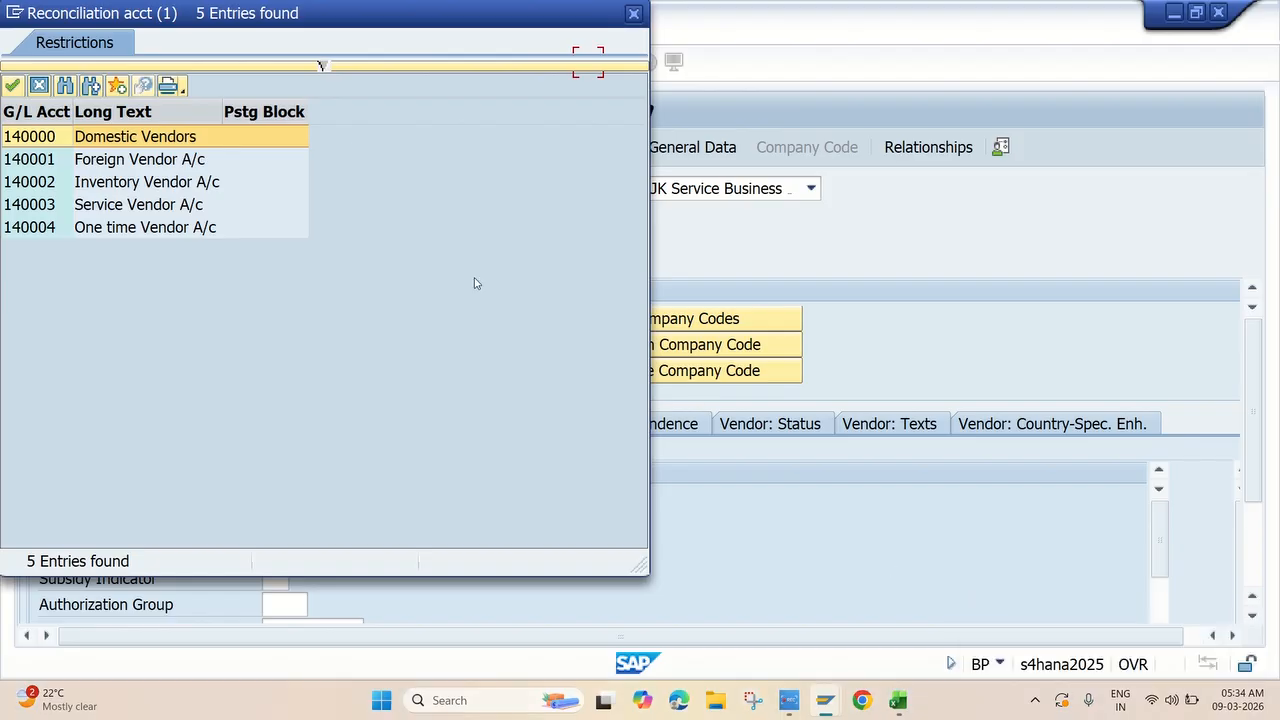
pyautogui.doubleClick(124, 205)
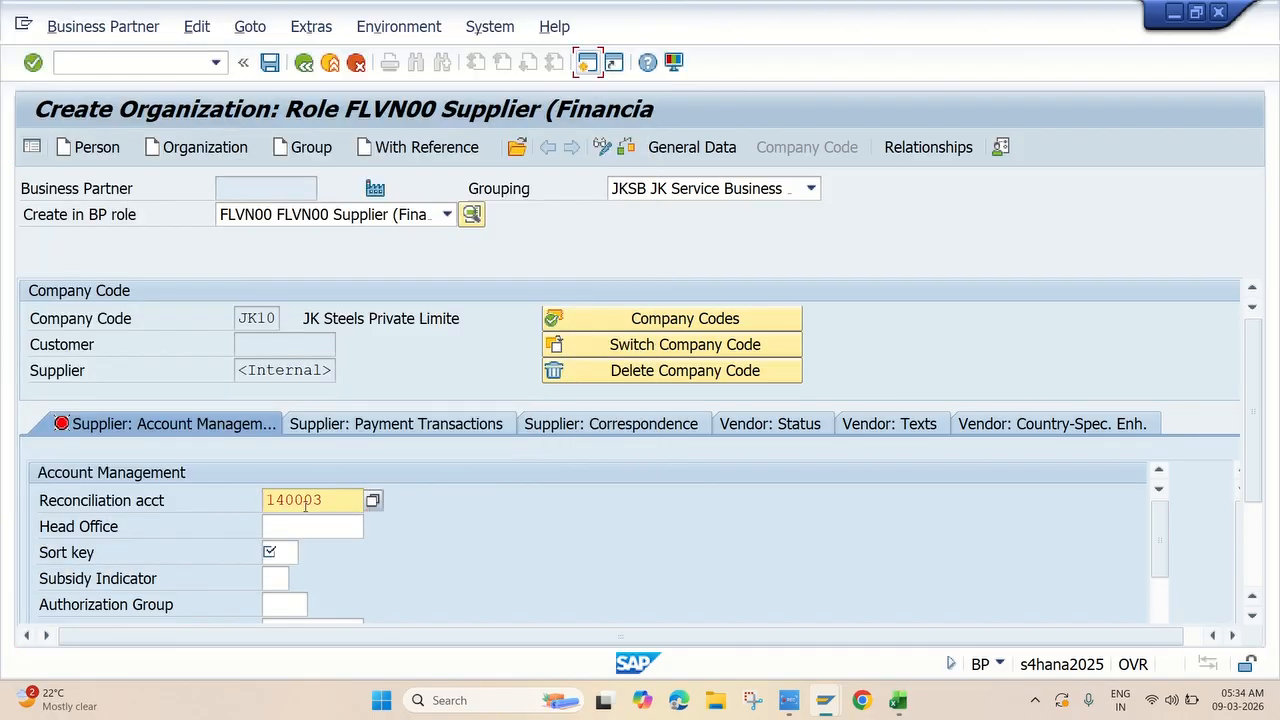
pyautogui.press('Return')
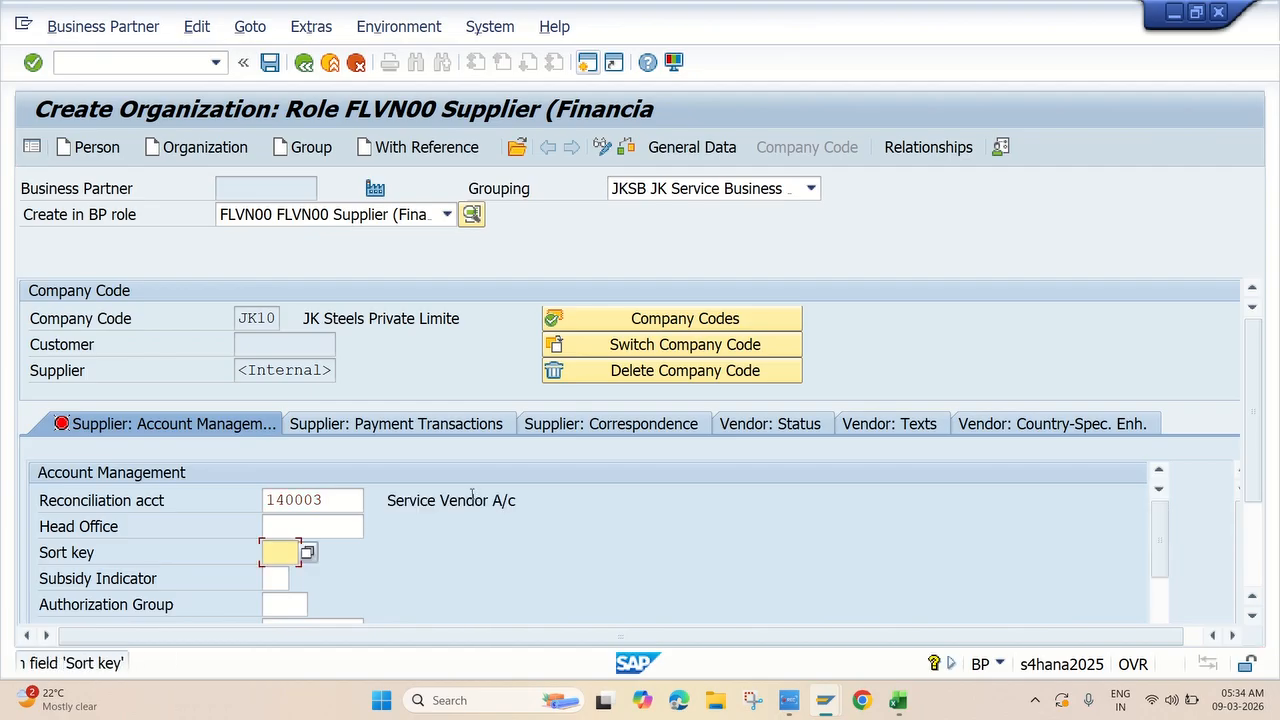
# Set the JK10 sort key to 012 Vendor number.
pyautogui.click(307, 552)
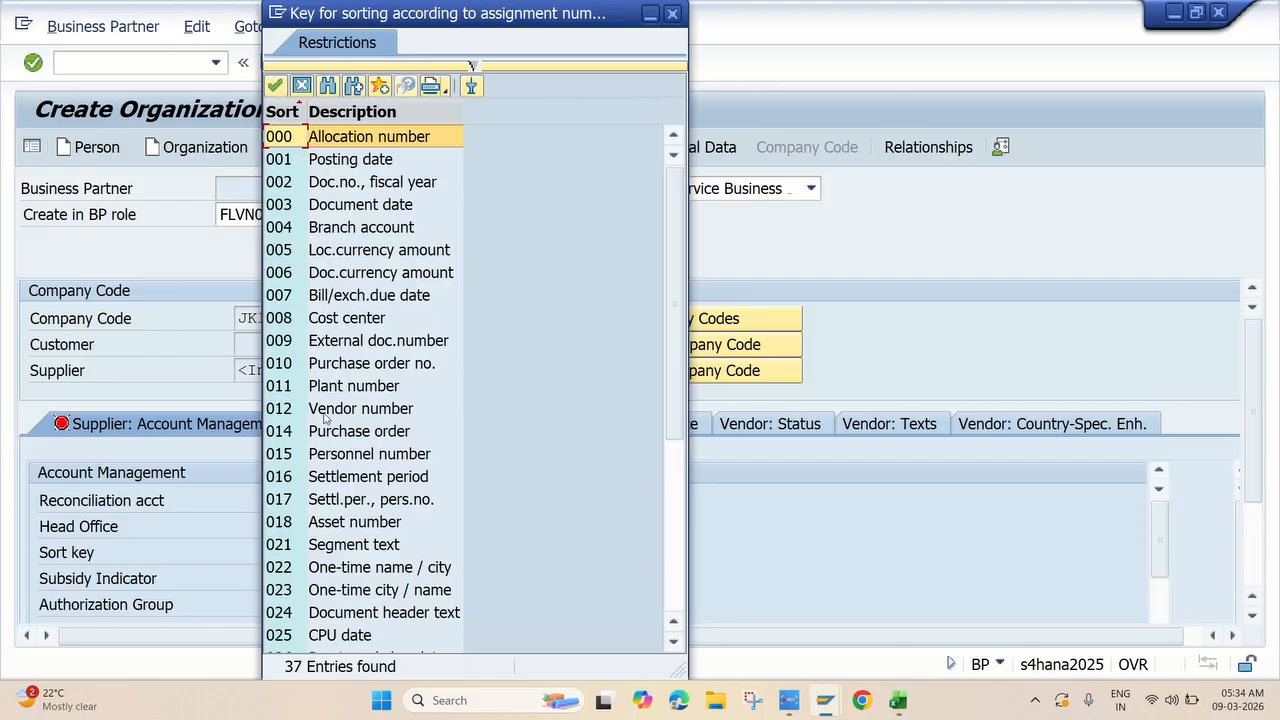
pyautogui.doubleClick(326, 412)
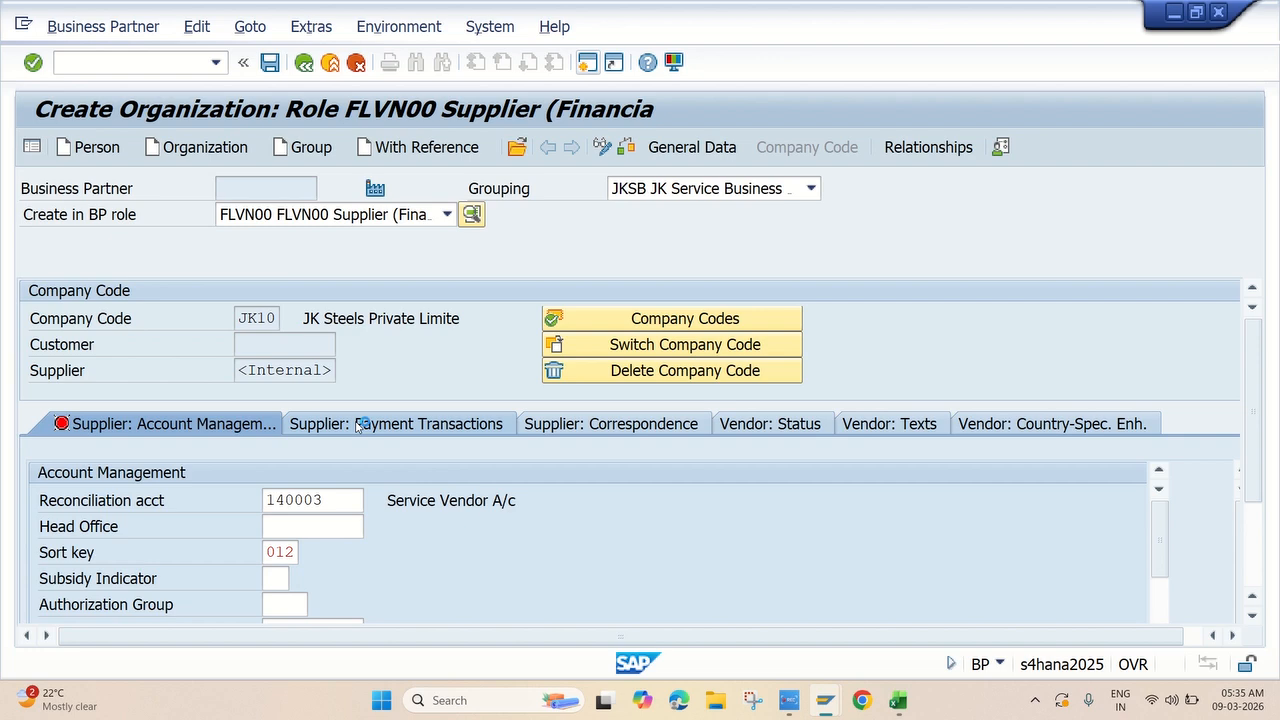
pyautogui.click(364, 424)
pyautogui.click(317, 501)
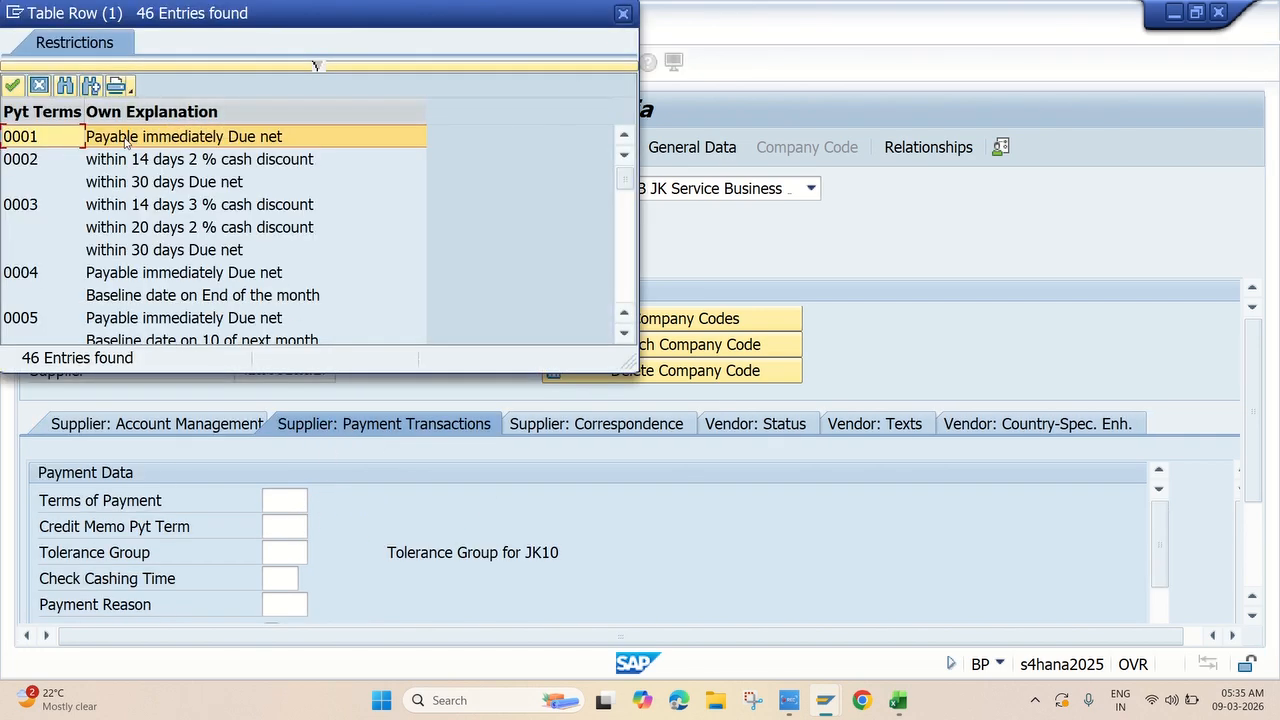
# Apply payment terms 0001 Pay Immediately w/o Deduction and save the business partner.
pyautogui.doubleClick(128, 137)
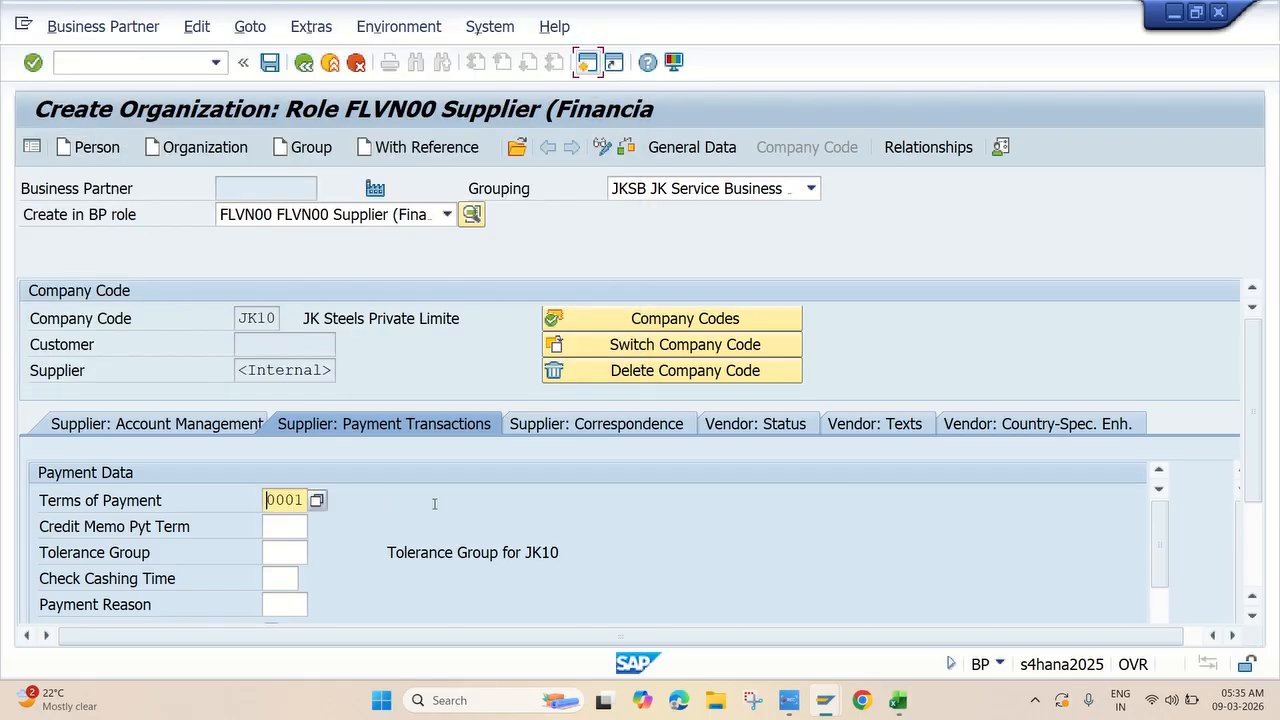
pyautogui.click(434, 503)
pyautogui.press('Return')
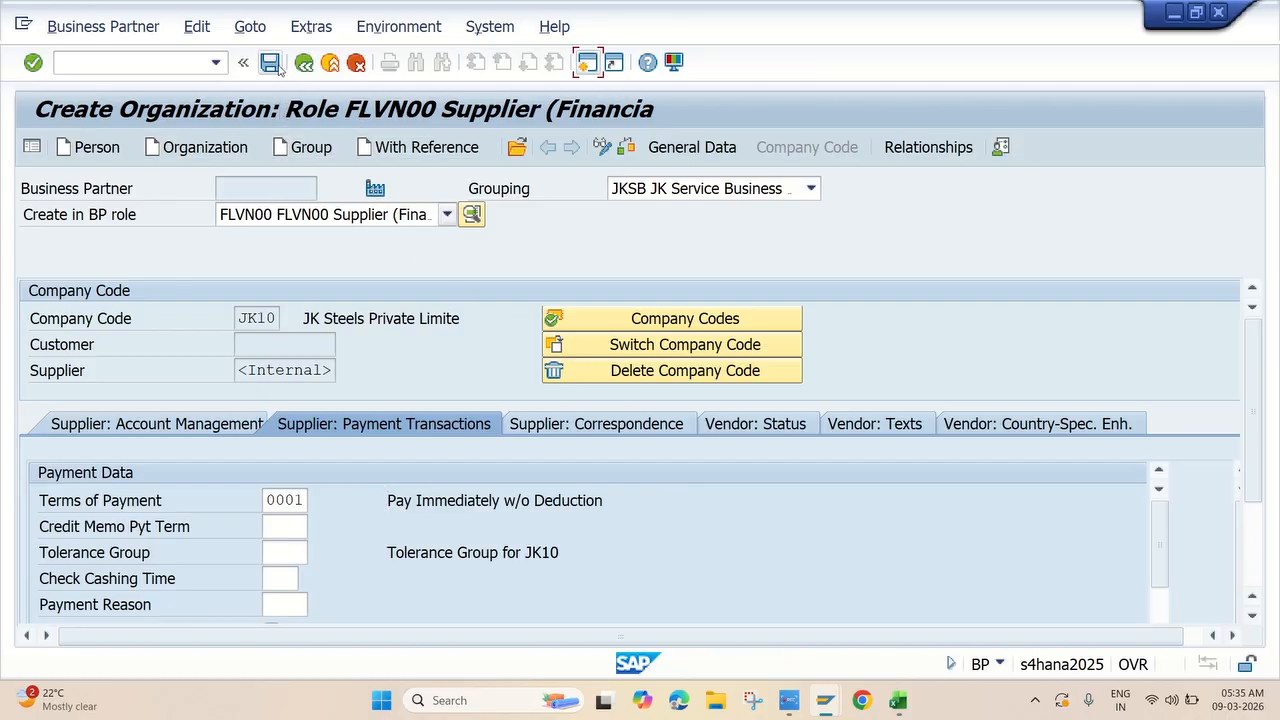
pyautogui.click(272, 63)
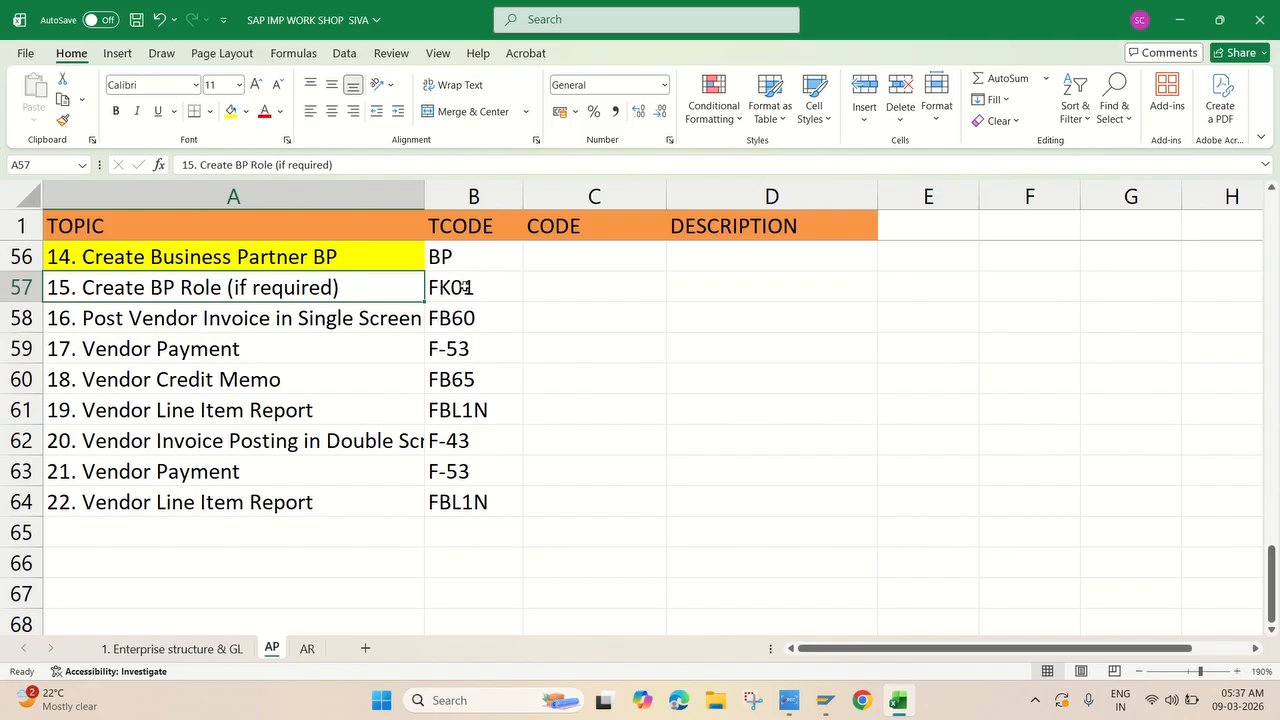
# Switch from Excel back to SAP's display of supplier 471000 in role FLVN00.
pyautogui.moveTo(828, 705)
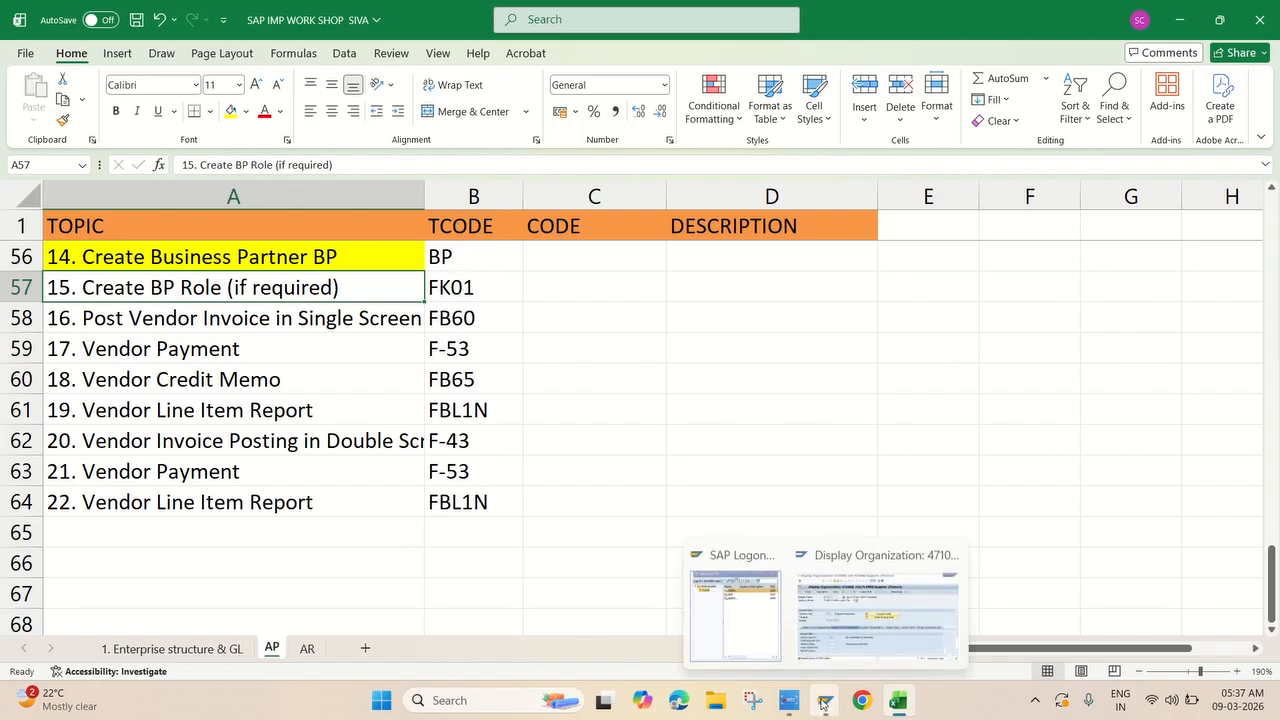
pyautogui.click(865, 621)
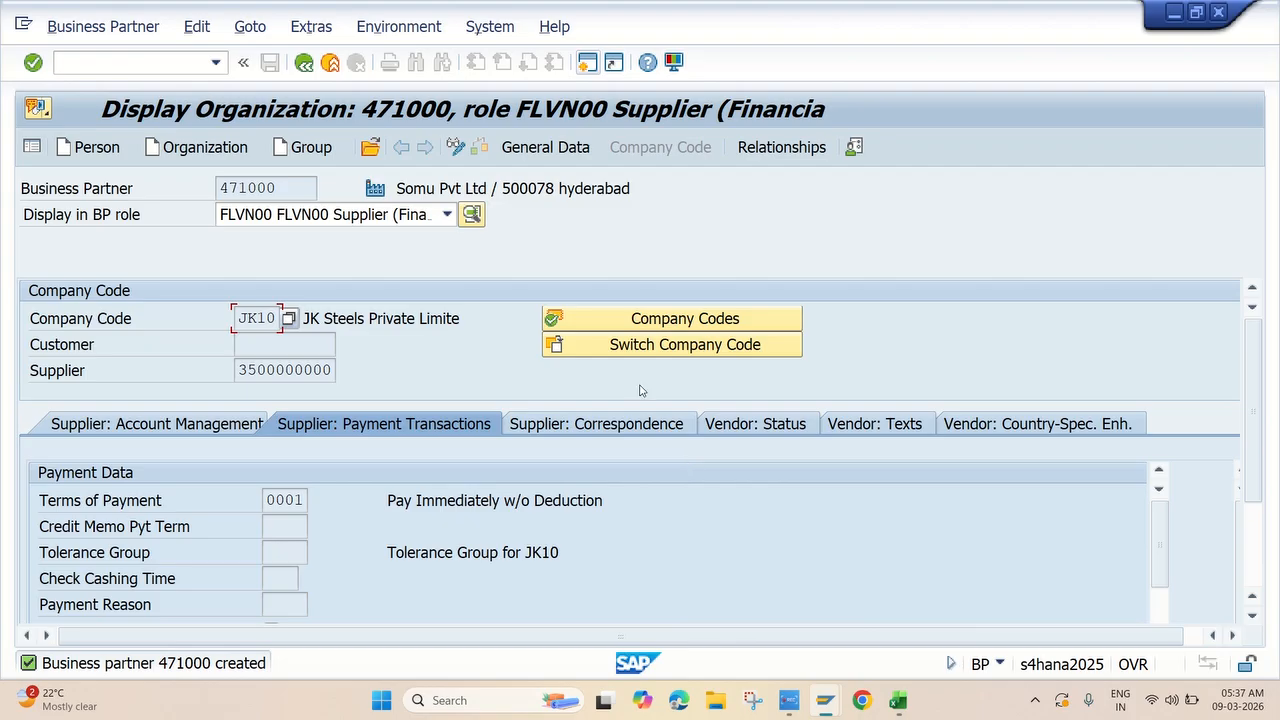
# Leave the business partner display and open the SAP Reference IMG with SPRO.
pyautogui.click(303, 64)
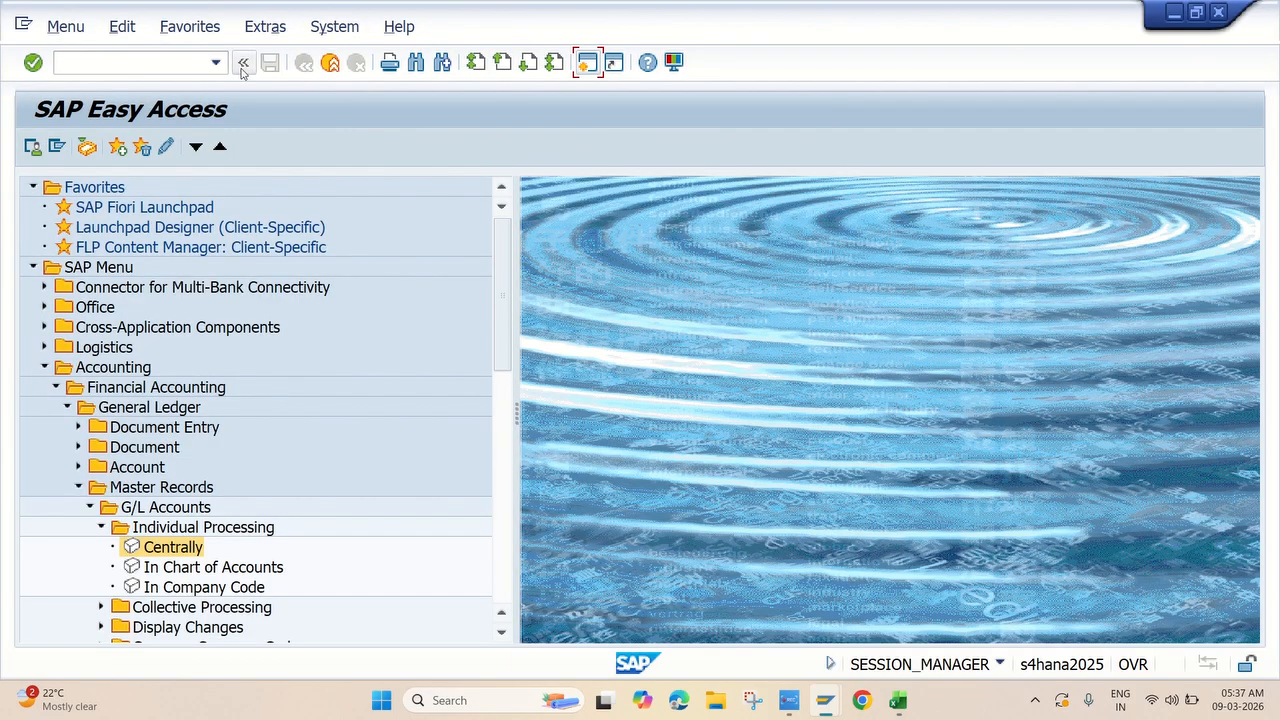
pyautogui.click(178, 63)
pyautogui.write('spro')
pyautogui.press('Return')
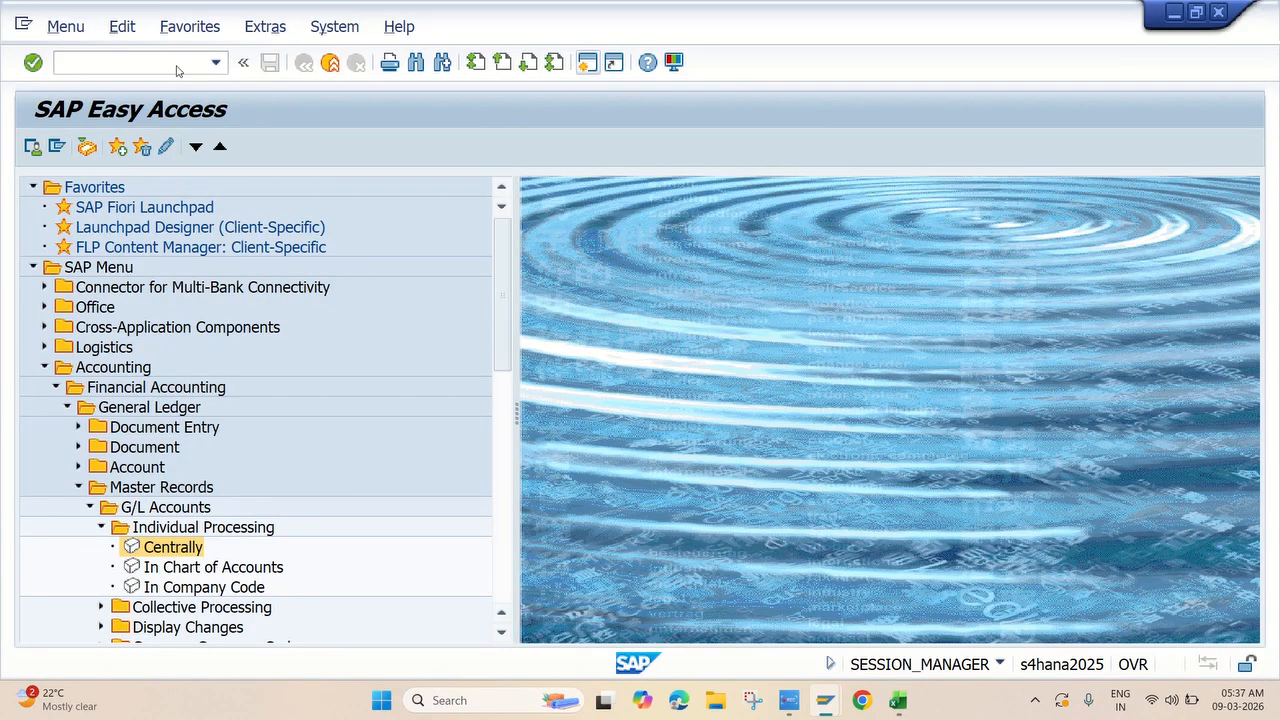
pyautogui.click(106, 154)
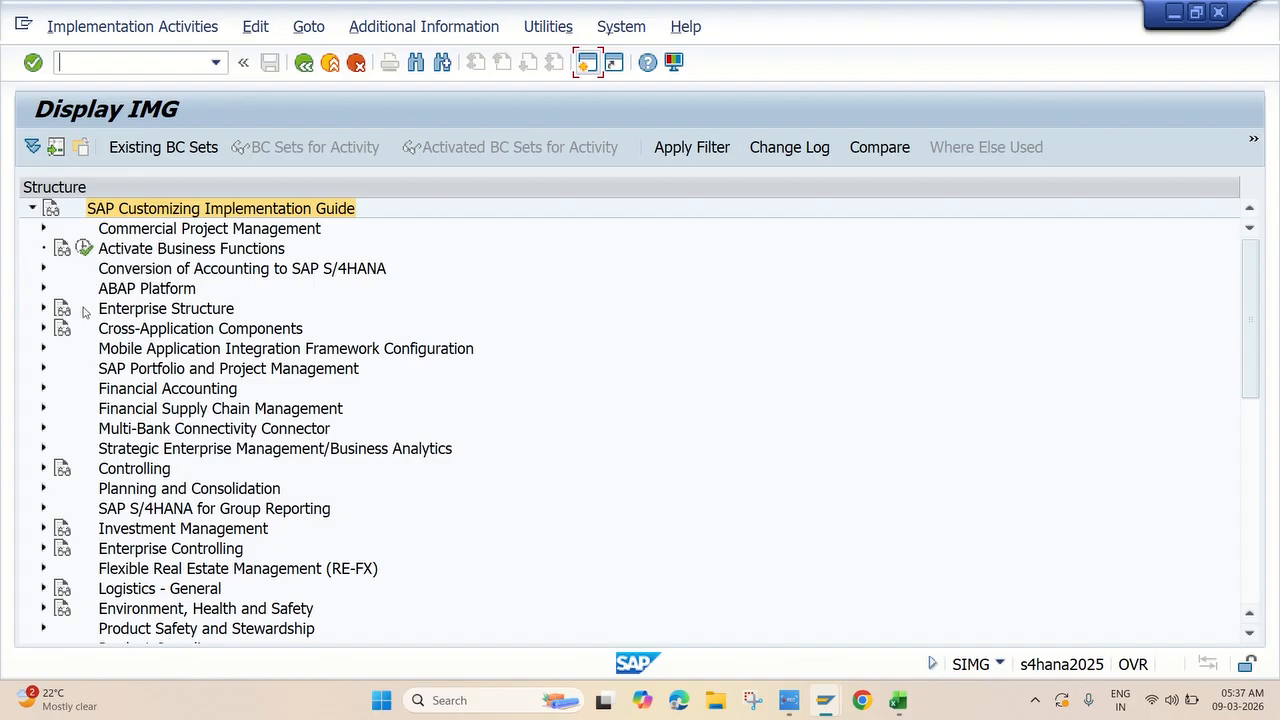
# Navigate Cross-Application Components > SAP Business Partner > Basic Settings > Business Partner Roles and run Define BP Roles.
pyautogui.click(43, 329)
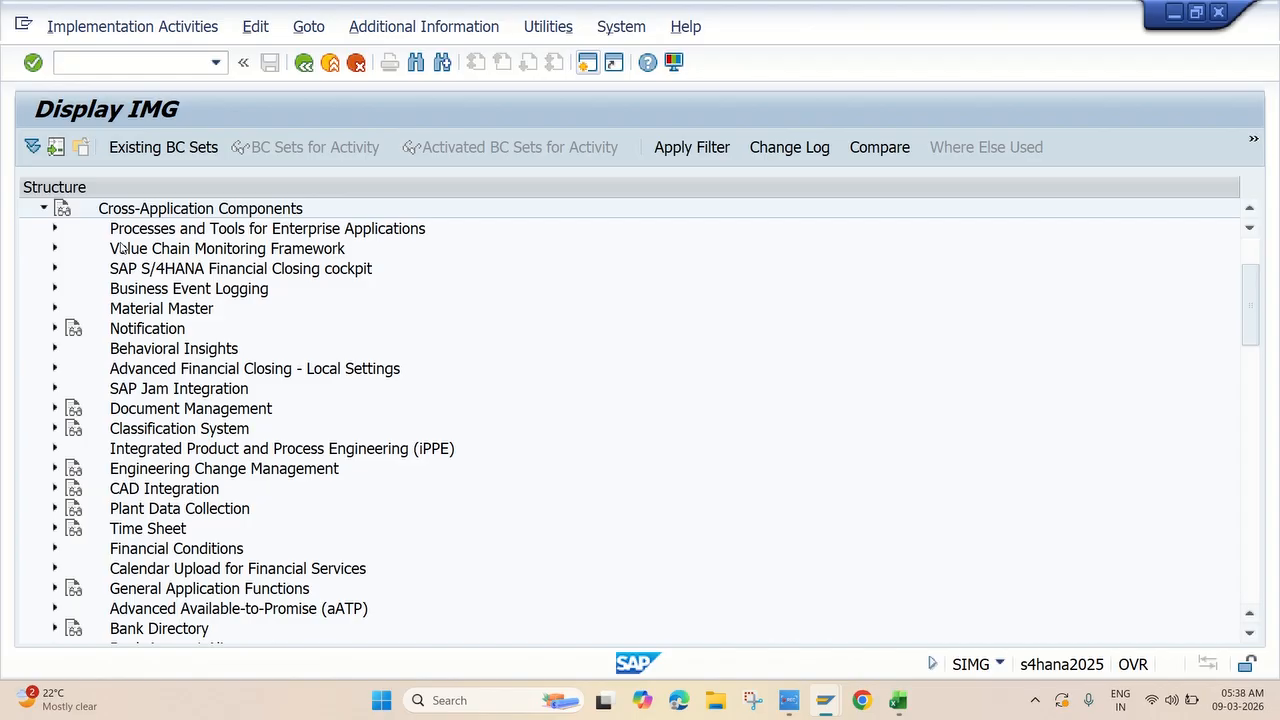
pyautogui.scroll(-2, 176, 493)
pyautogui.scroll(-2, 176, 493)
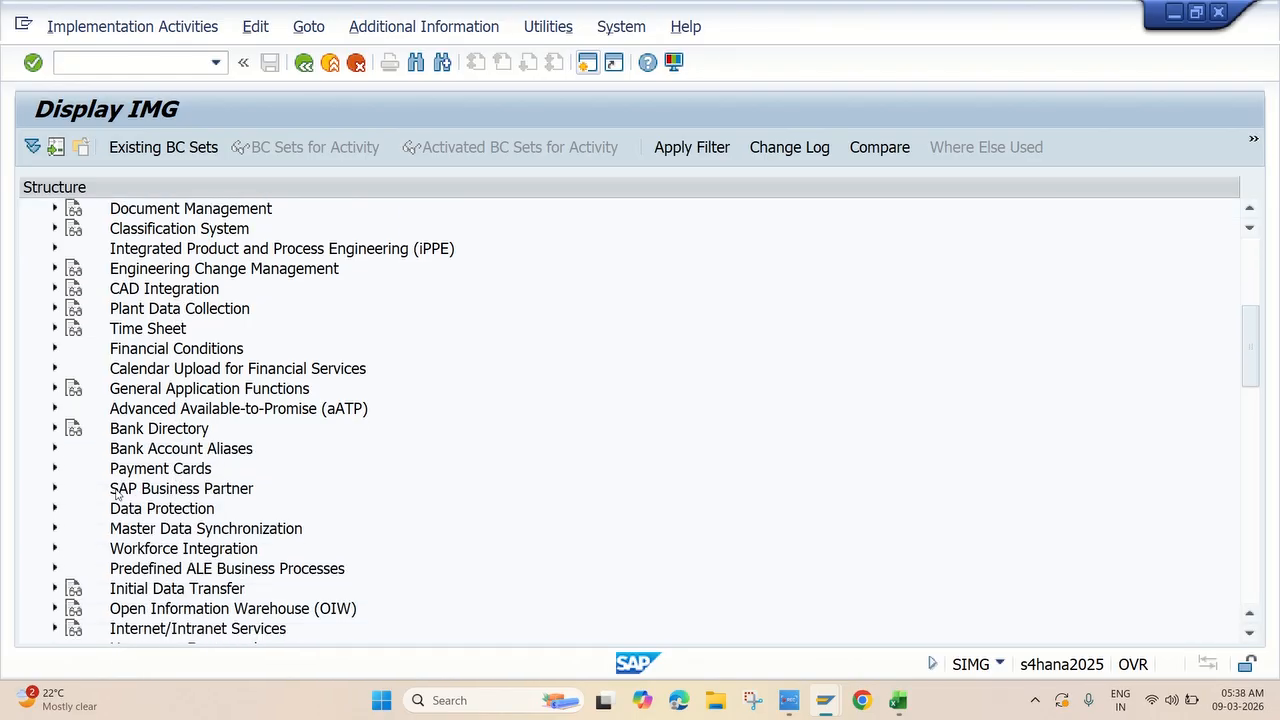
pyautogui.click(54, 488)
pyautogui.scroll(-2, 280, 434)
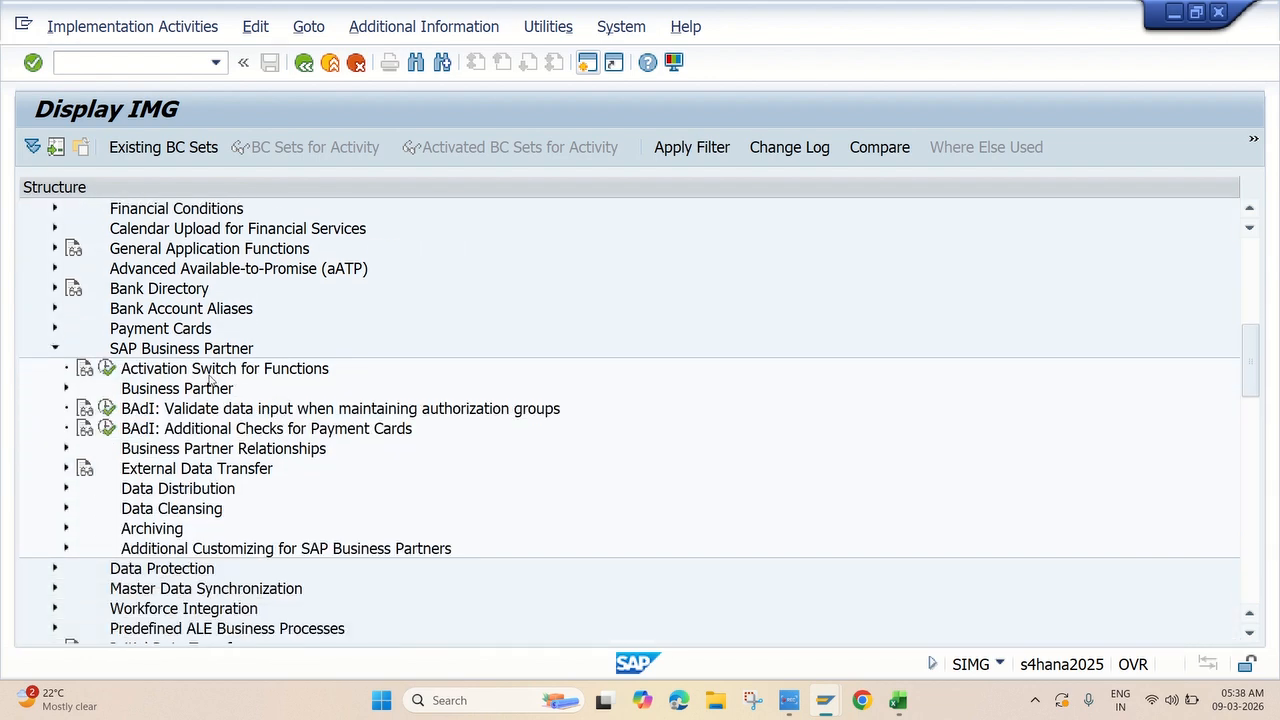
pyautogui.click(66, 388)
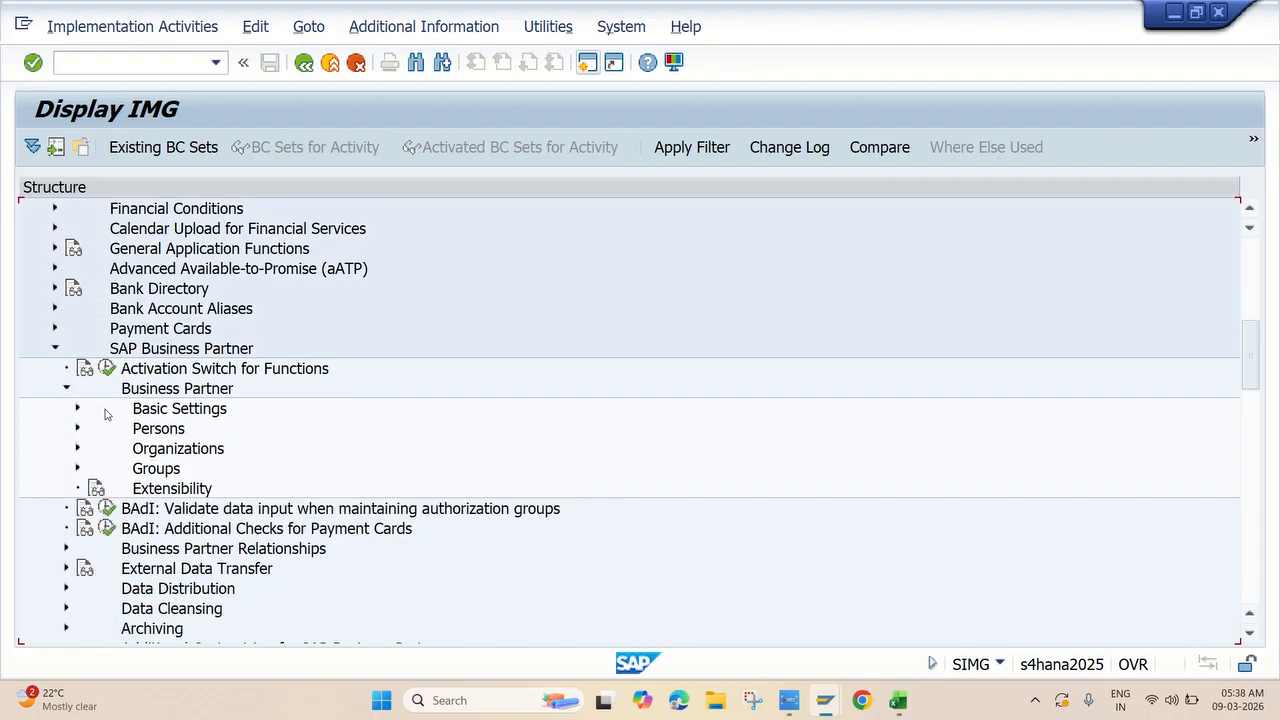
pyautogui.click(78, 408)
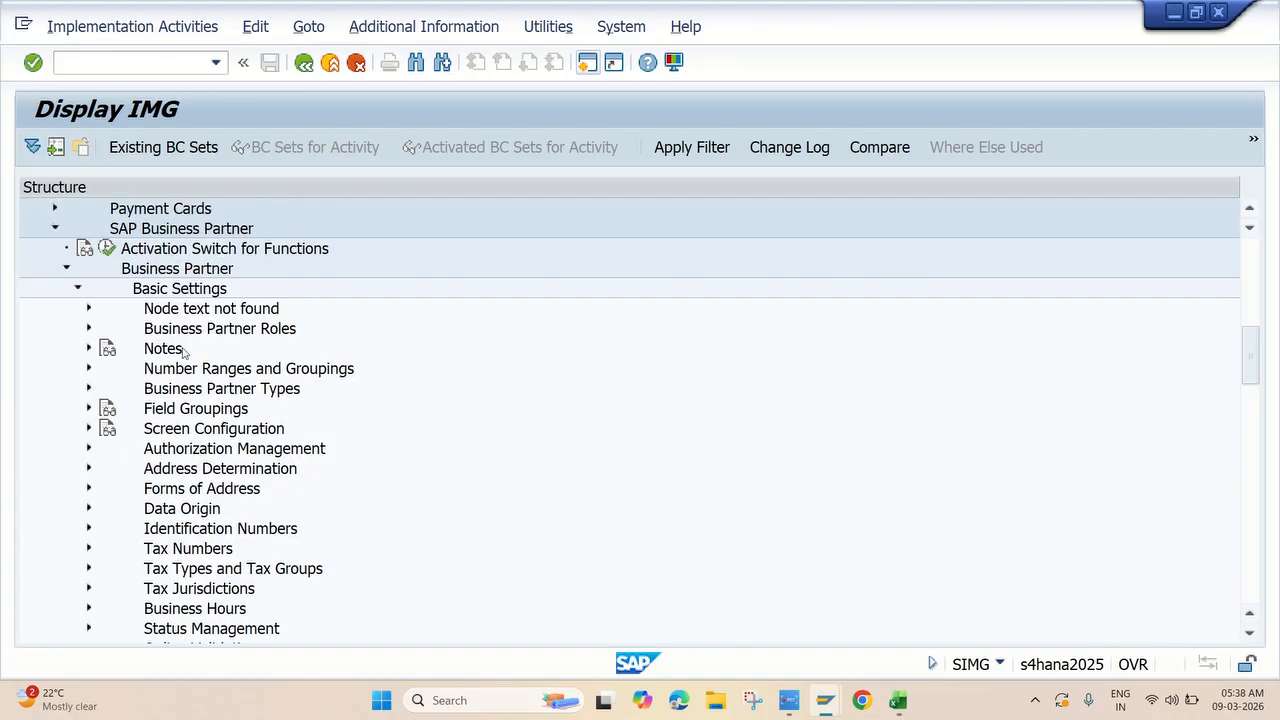
pyautogui.click(88, 329)
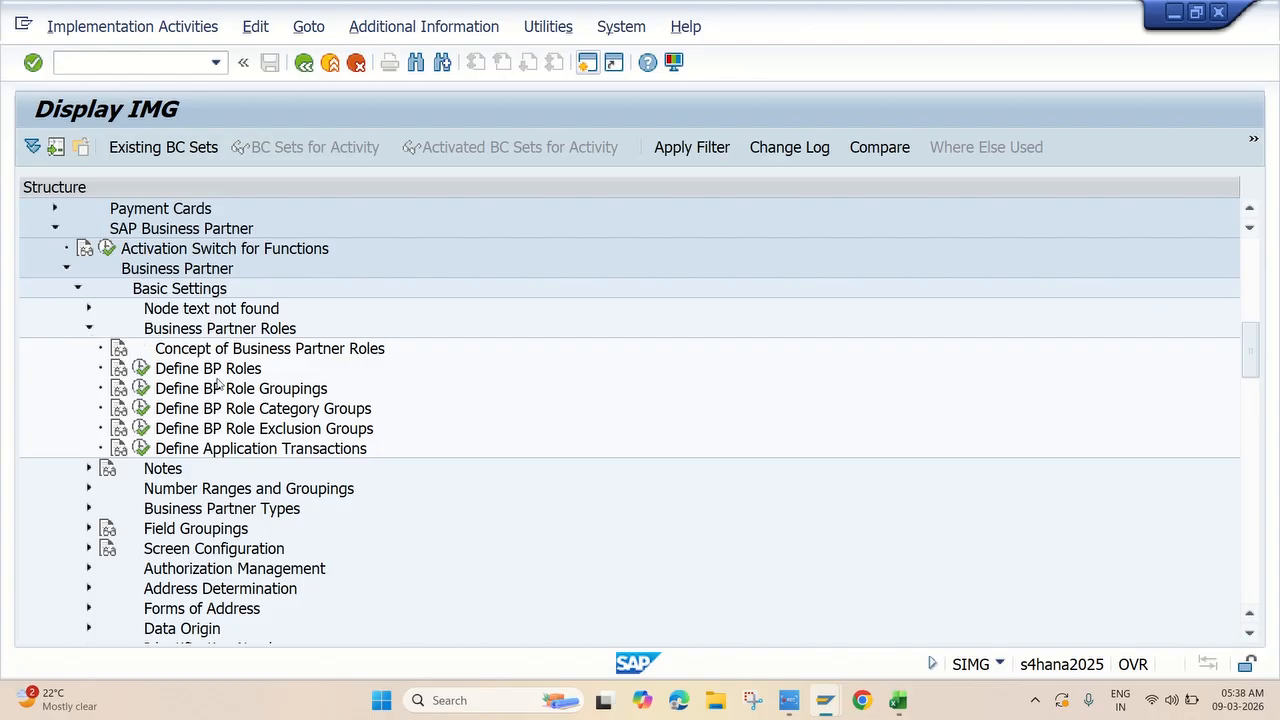
pyautogui.click(141, 369)
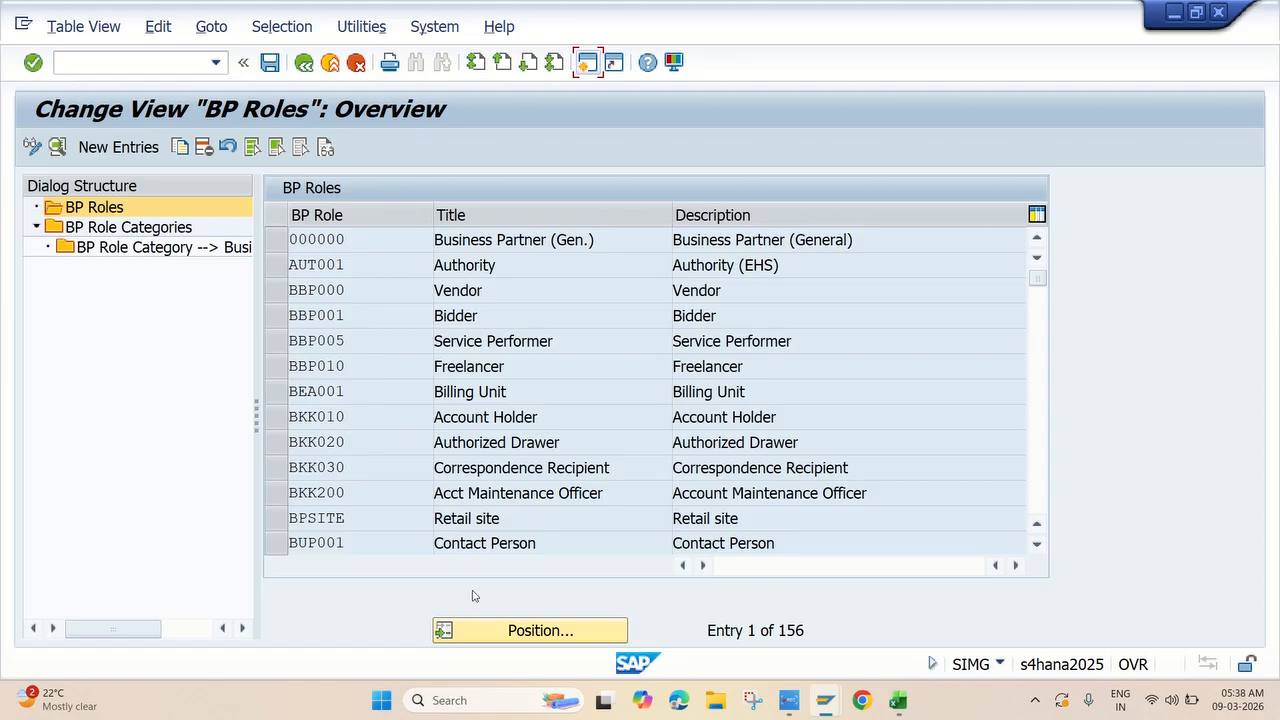
# Position the BP Roles table on role FLVN00.
pyautogui.click(481, 621)
pyautogui.write('f')
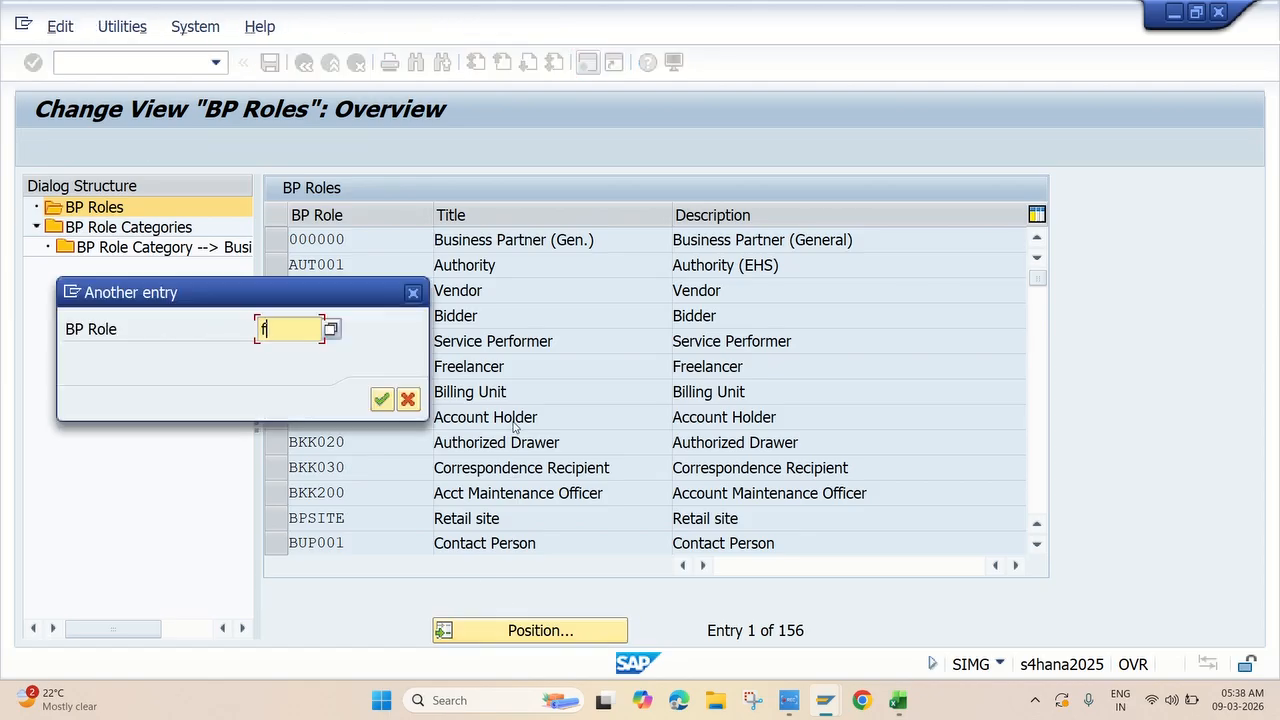
pyautogui.write('lvn00')
pyautogui.press('Return')
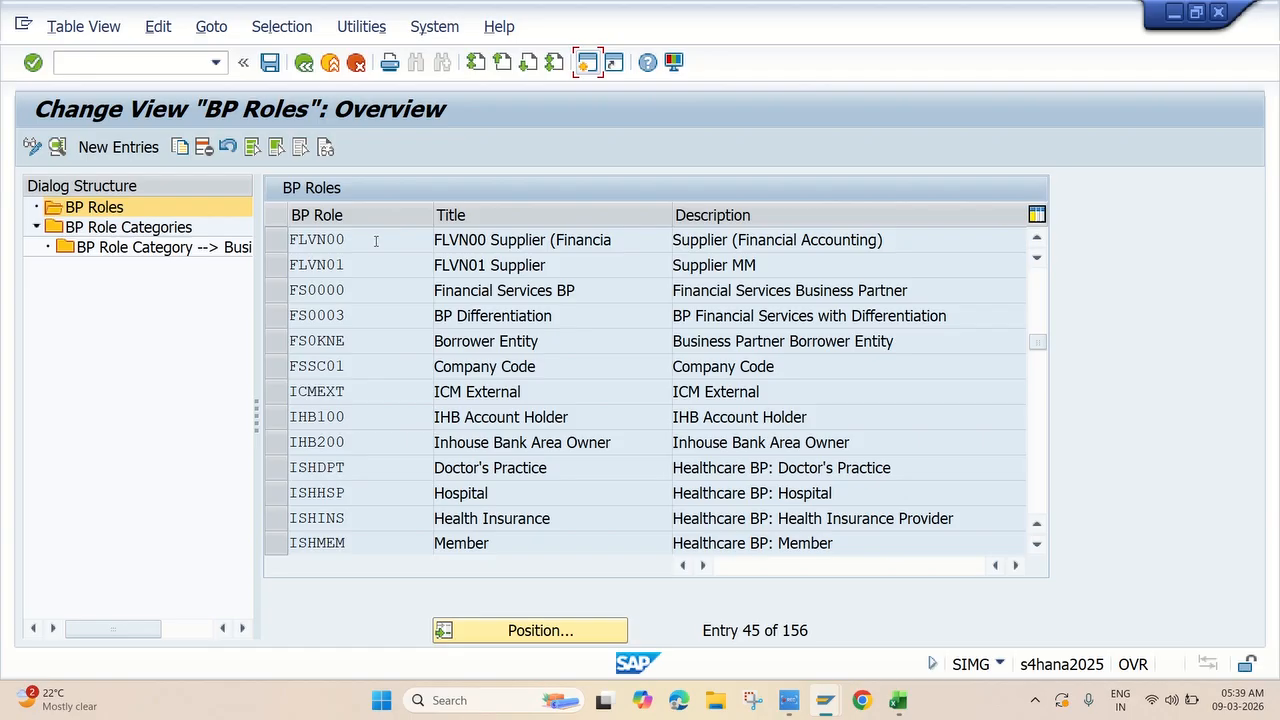
# Start a New Entries form in BP Roles and review its empty role, title and category fields.
pyautogui.click(141, 151)
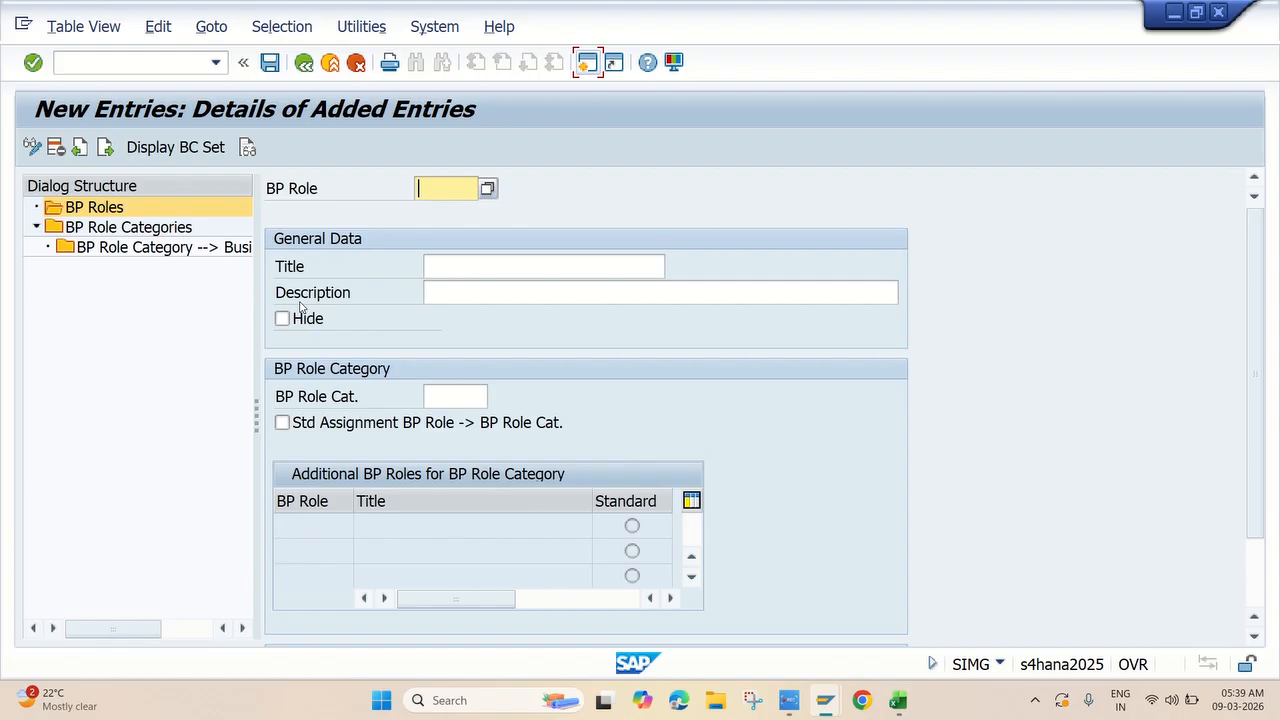
pyautogui.click(432, 190)
pyautogui.scroll(-3, 517, 366)
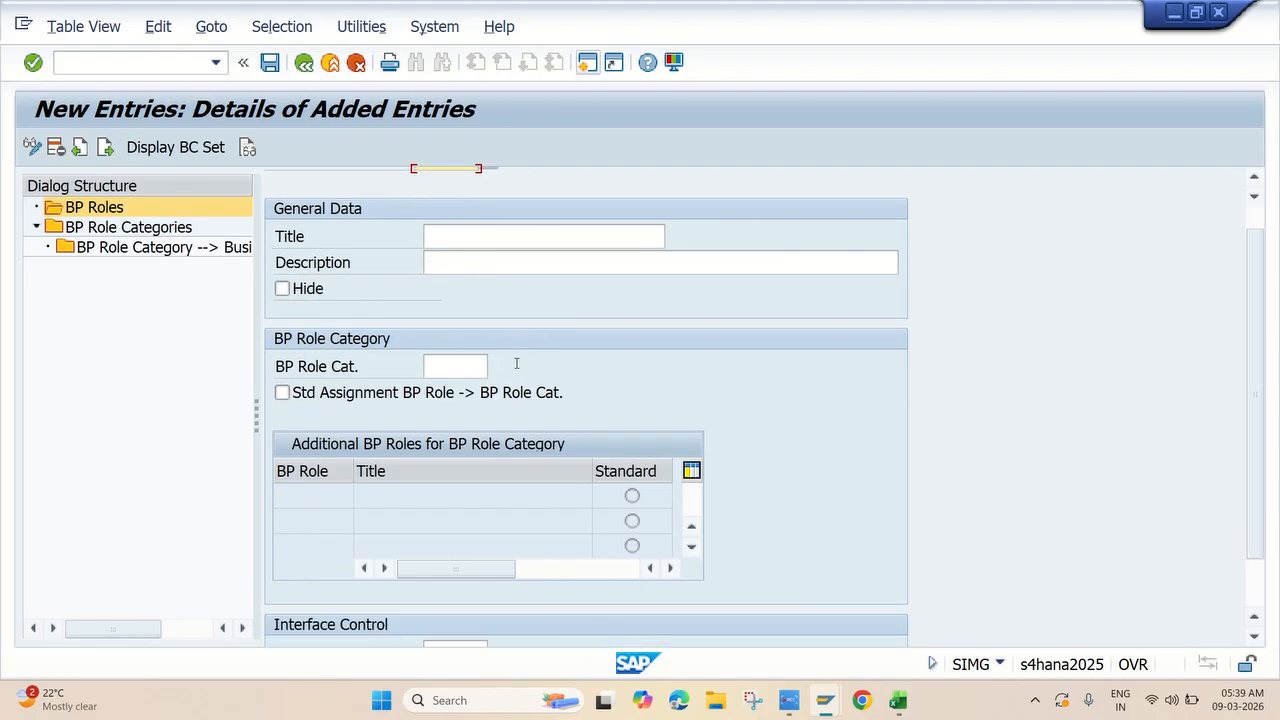
pyautogui.scroll(1, 517, 368)
pyautogui.scroll(2, 517, 368)
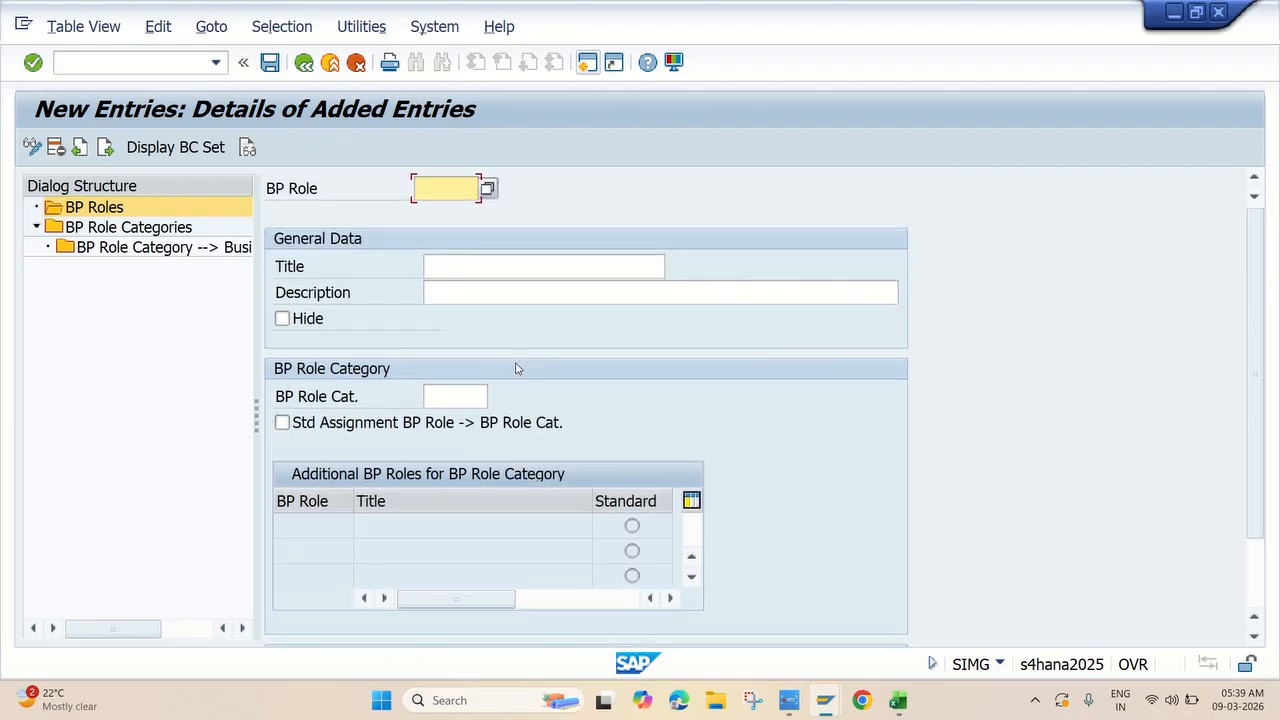
pyautogui.scroll(-3, 505, 275)
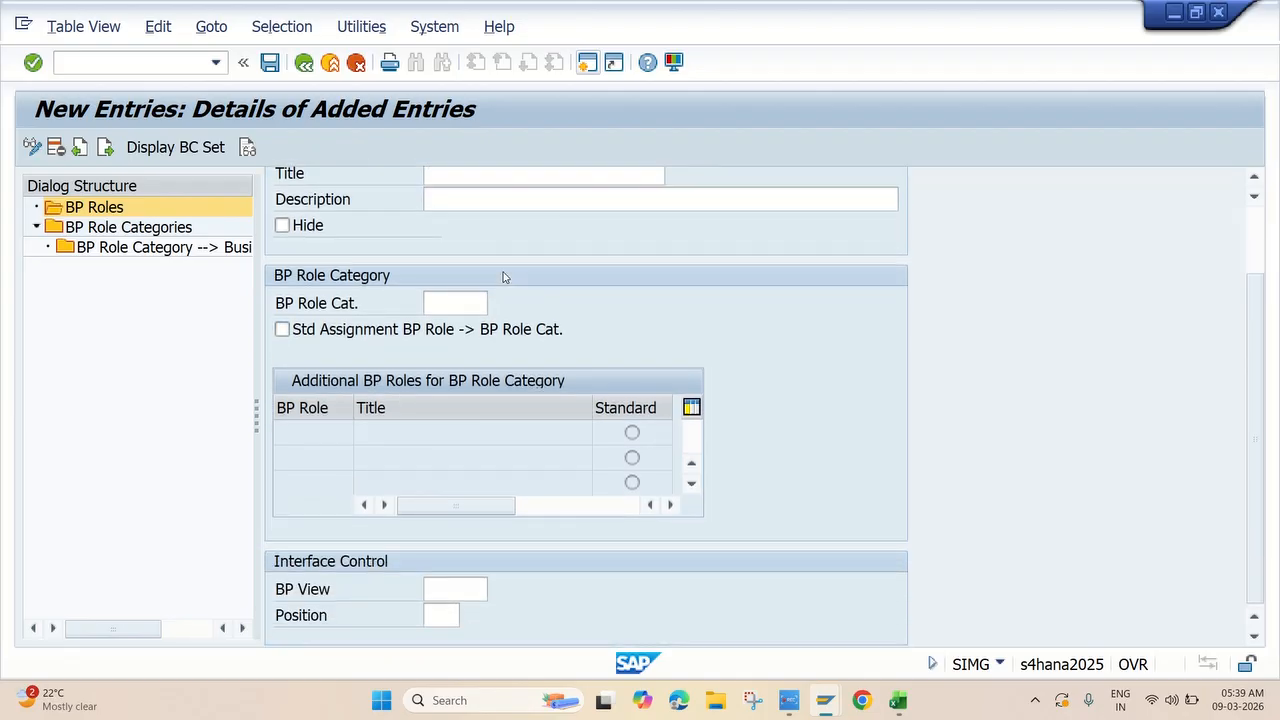
pyautogui.scroll(1, 504, 277)
pyautogui.scroll(2, 504, 277)
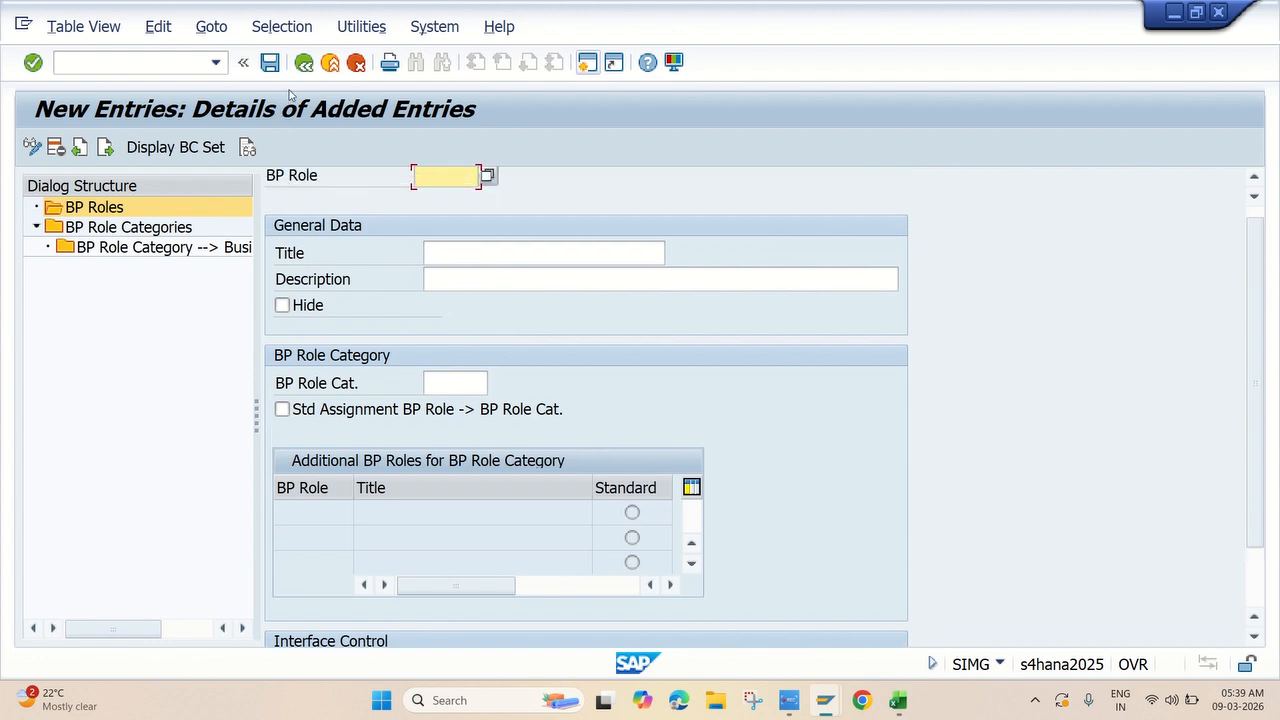
pyautogui.scroll(-1, 555, 304)
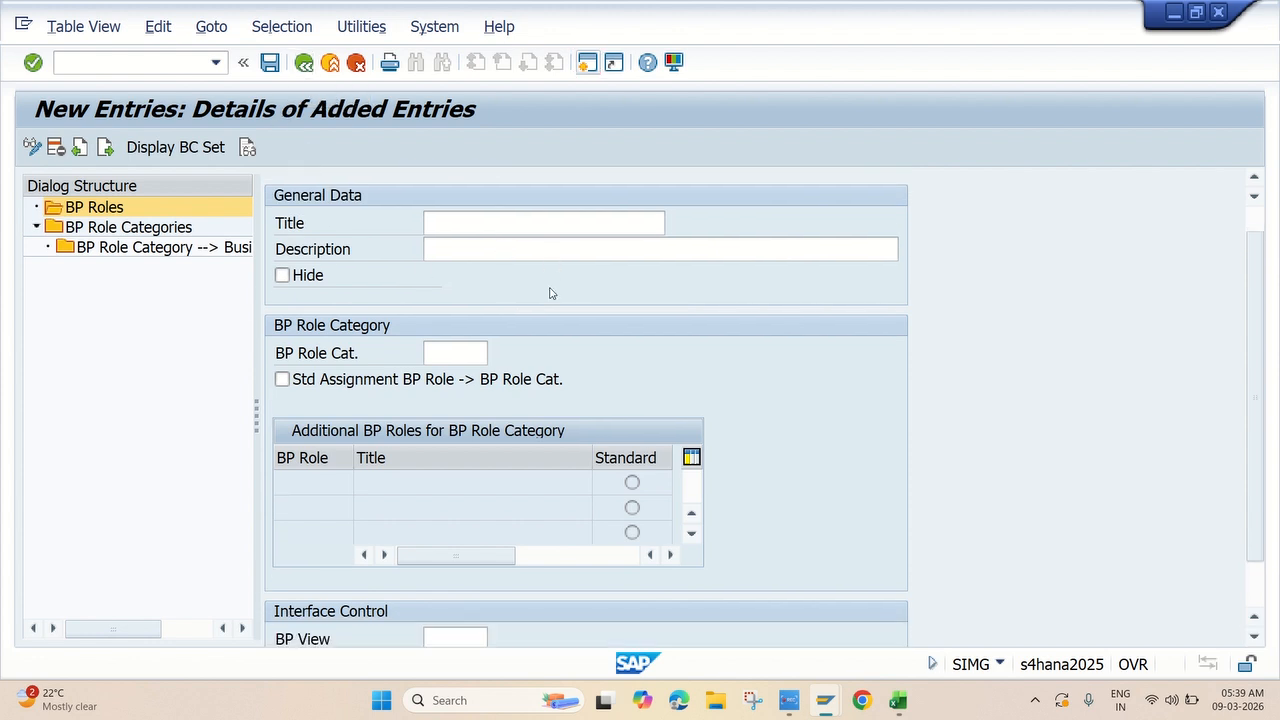
pyautogui.scroll(2, 551, 291)
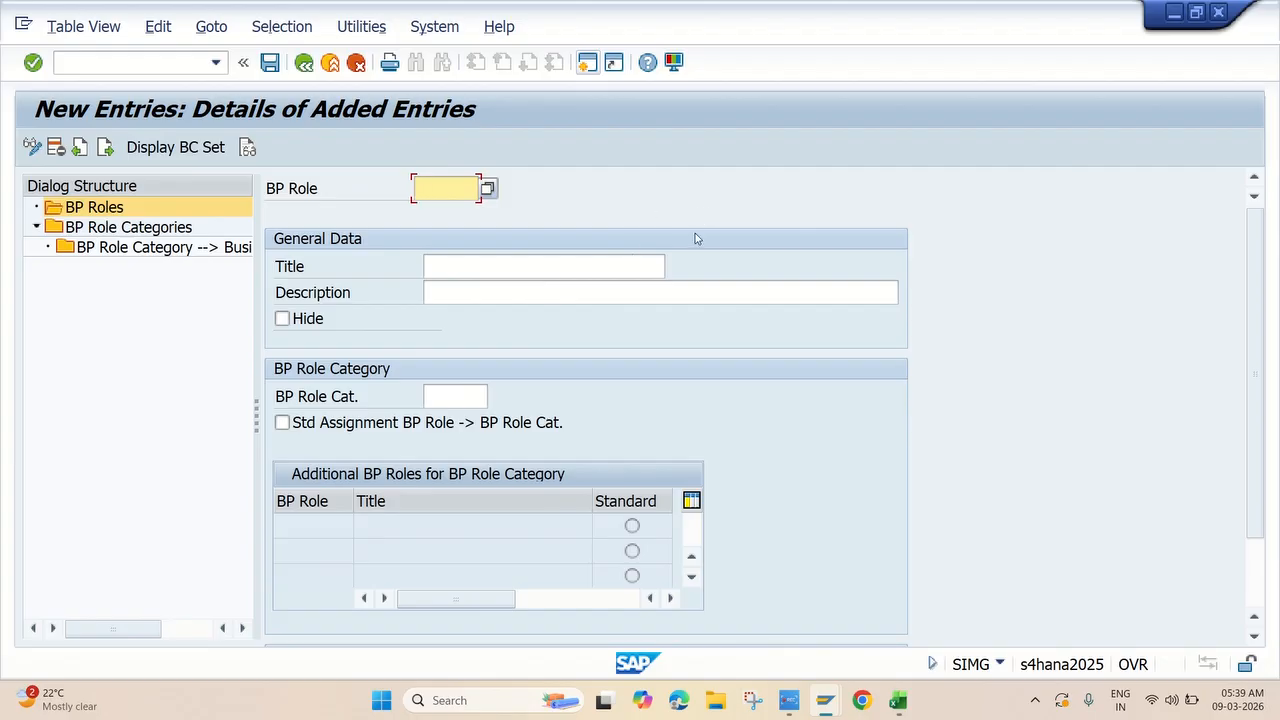
pyautogui.click(789, 700)
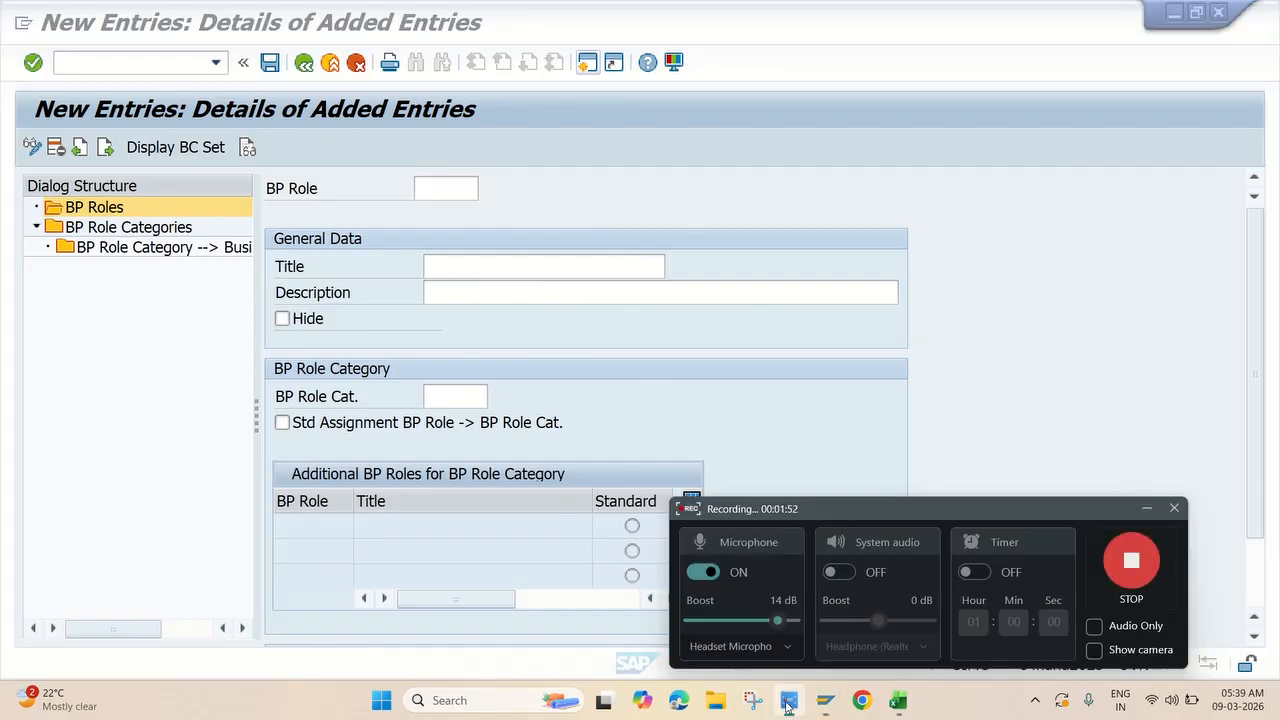